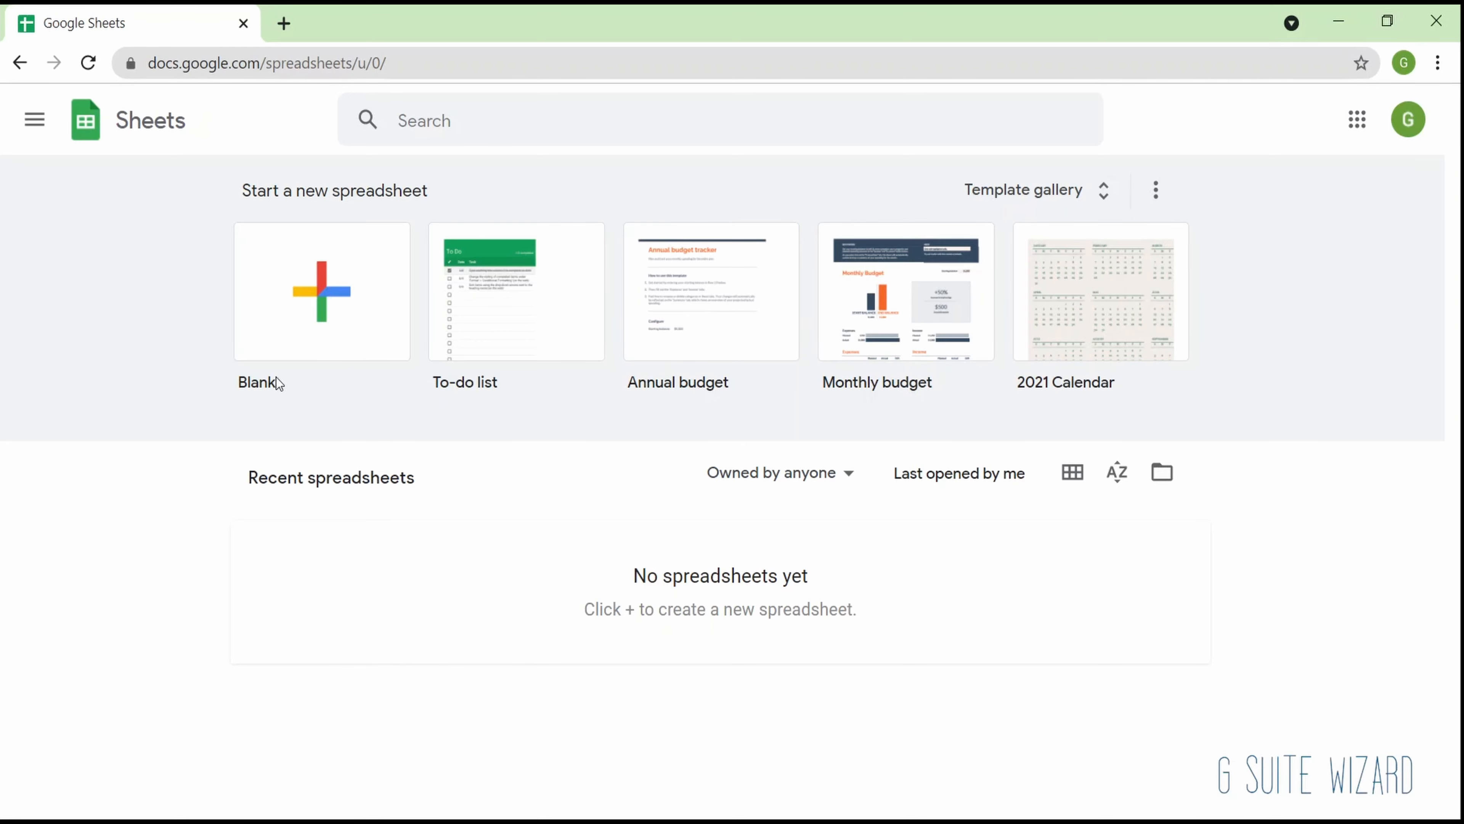
# - Create a blank spreadsheet and move the active cell around the grid, through C18 and B4 back to A1
pyautogui.click(268, 349)
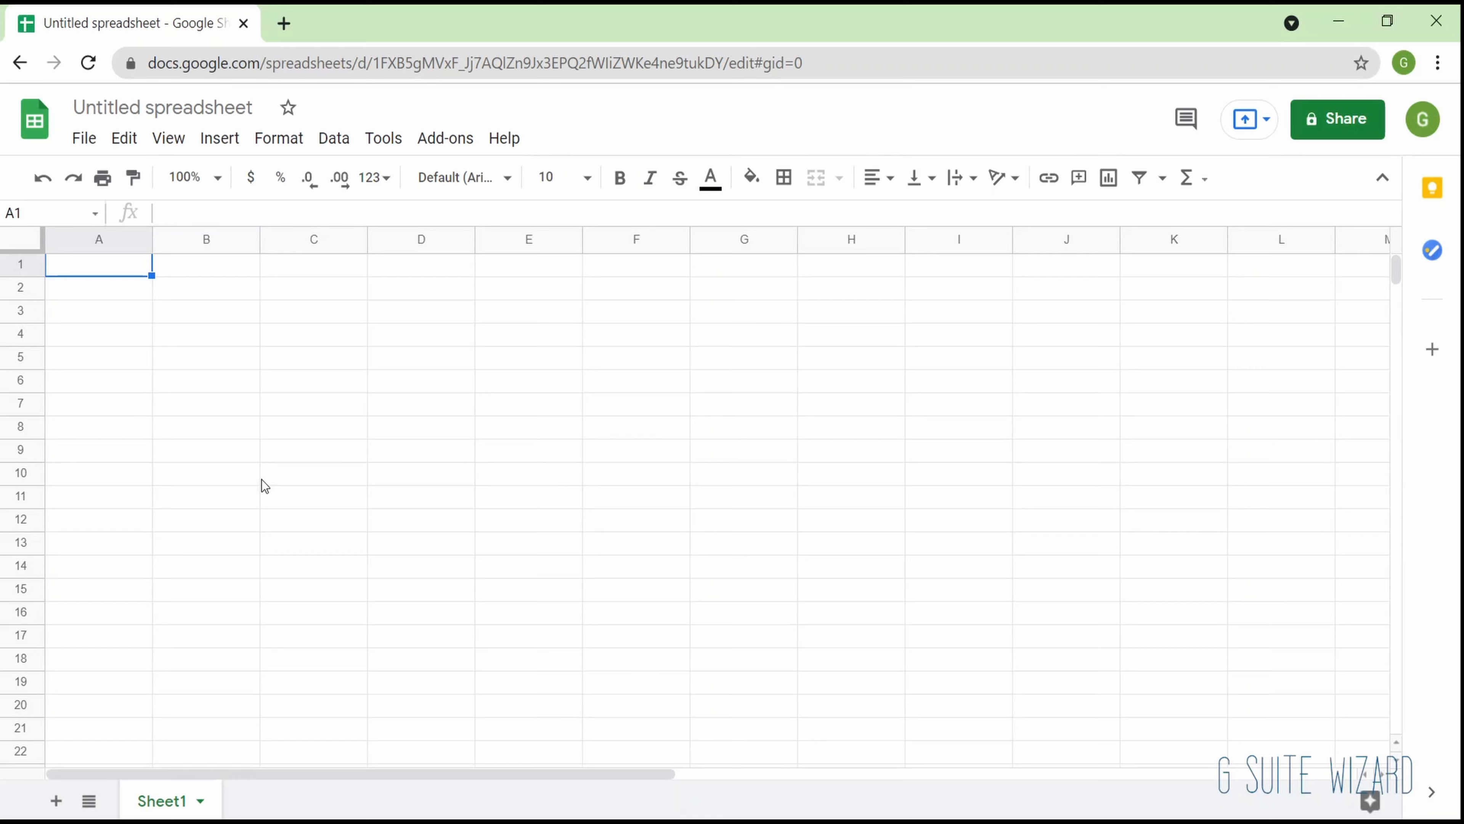
pyautogui.press('Down')
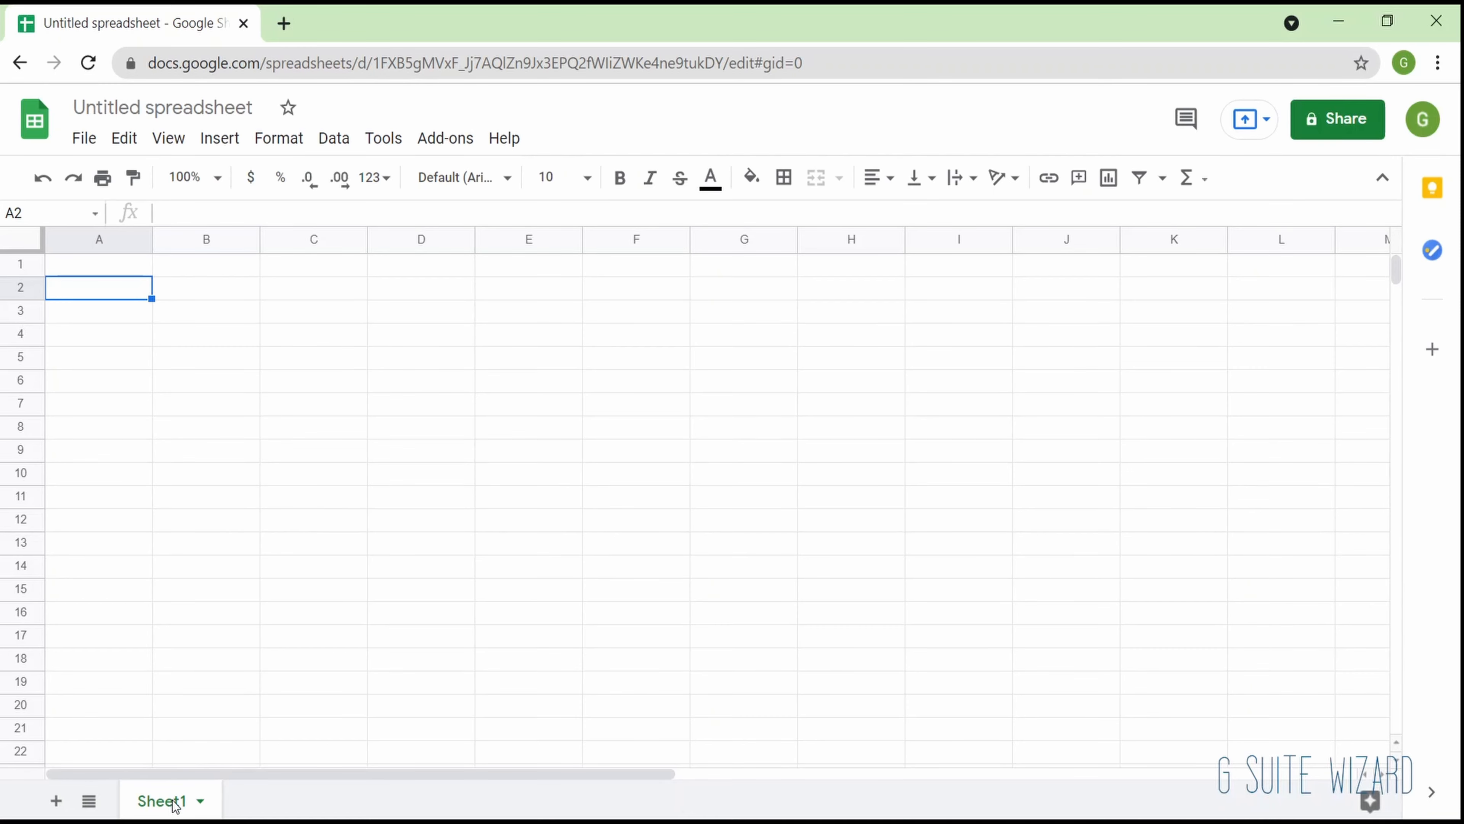
pyautogui.click(340, 665)
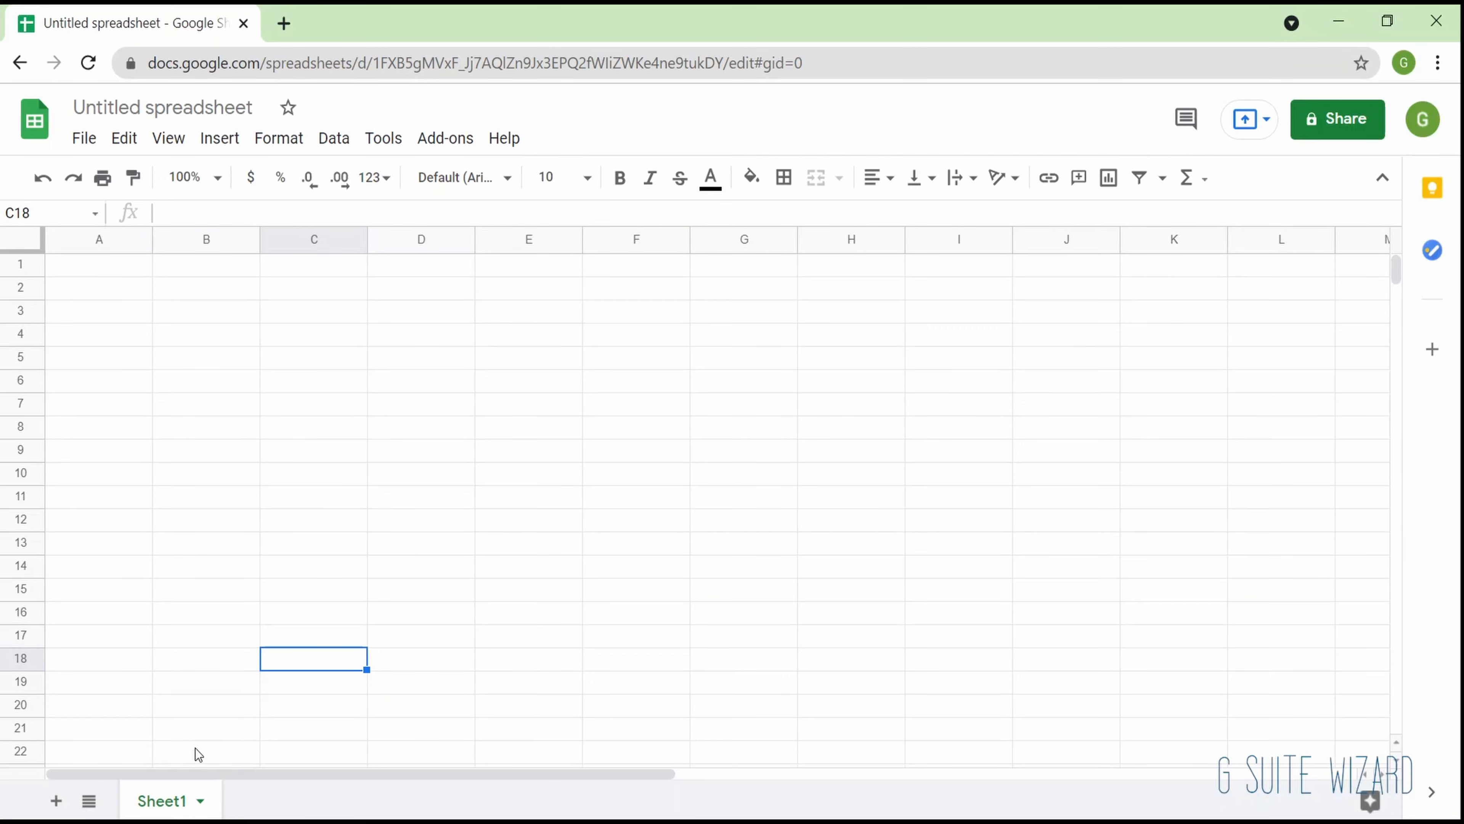
pyautogui.click(227, 380)
pyautogui.press('Up')
pyautogui.press('Up')
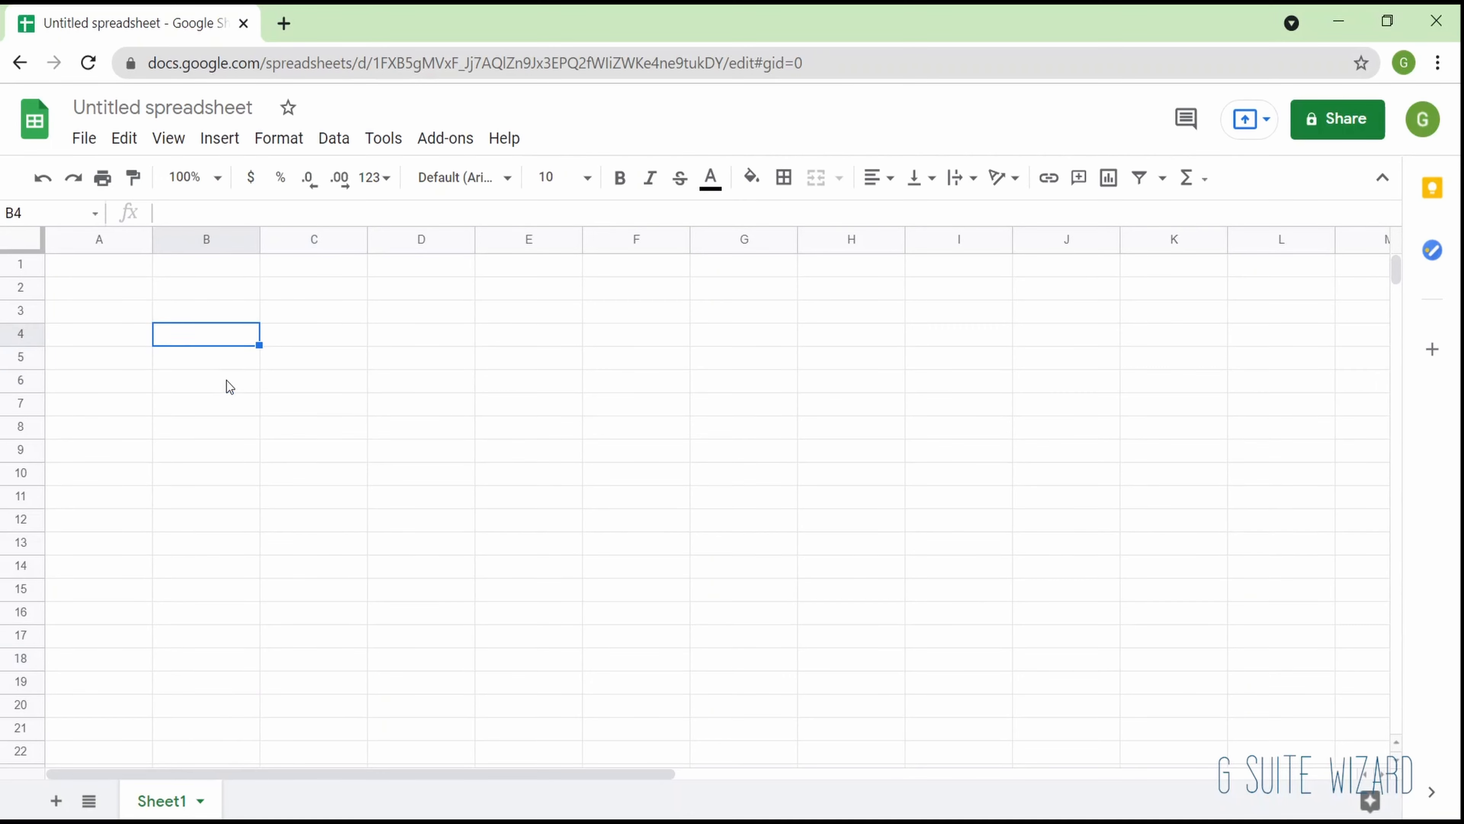
pyautogui.press('Up')
pyautogui.press('Up')
pyautogui.press('Up')
pyautogui.press('Left')
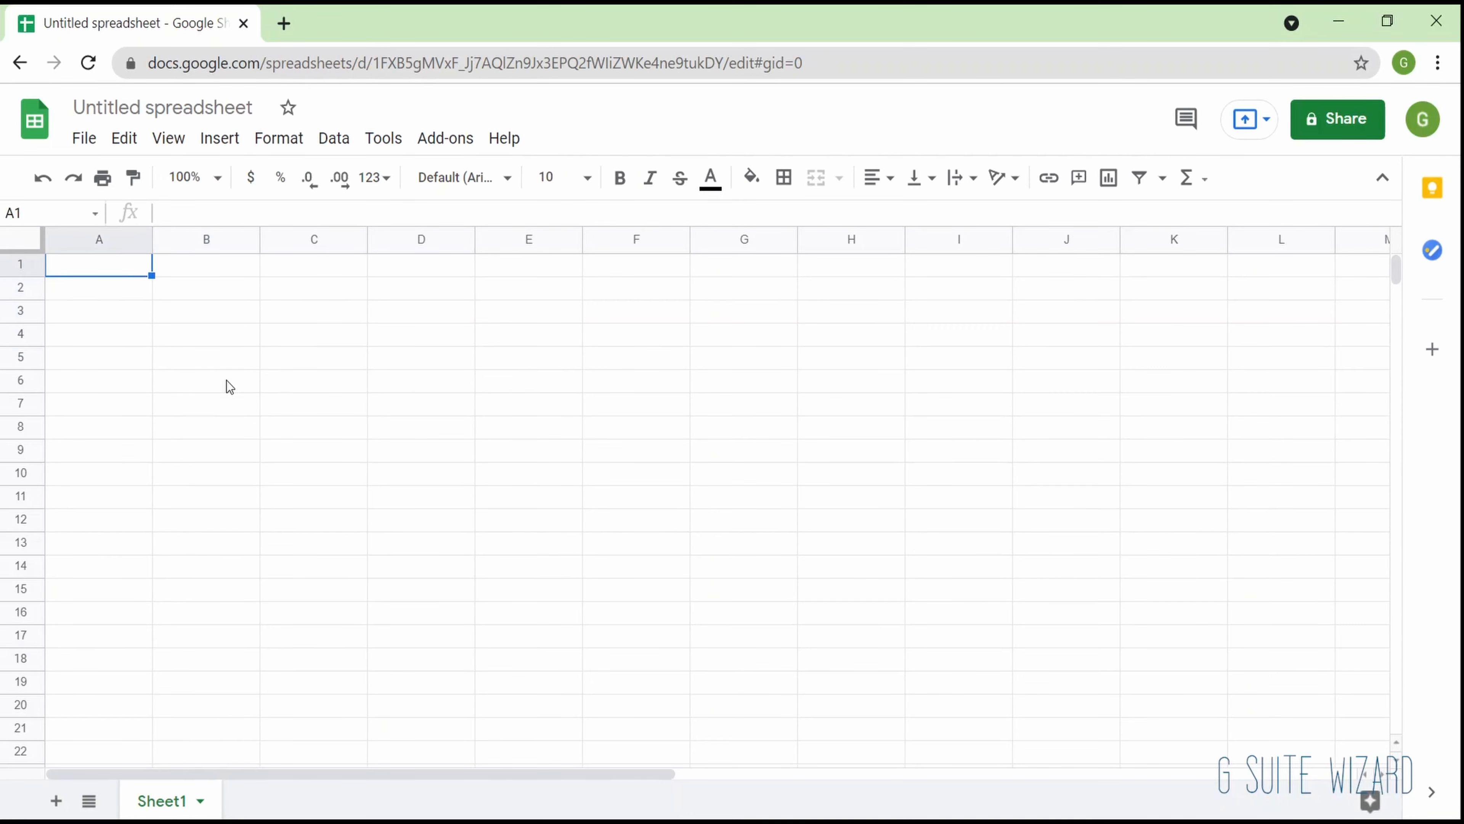
# - Move the active cell one cell at a time down, up and across from A1, ending on A2
pyautogui.press('Down')
pyautogui.press('Down')
pyautogui.press('Up')
pyautogui.press('Up')
pyautogui.press('Right')
pyautogui.press('Right')
pyautogui.press('Left')
pyautogui.press('Left')
pyautogui.press('Down')
pyautogui.press('Down')
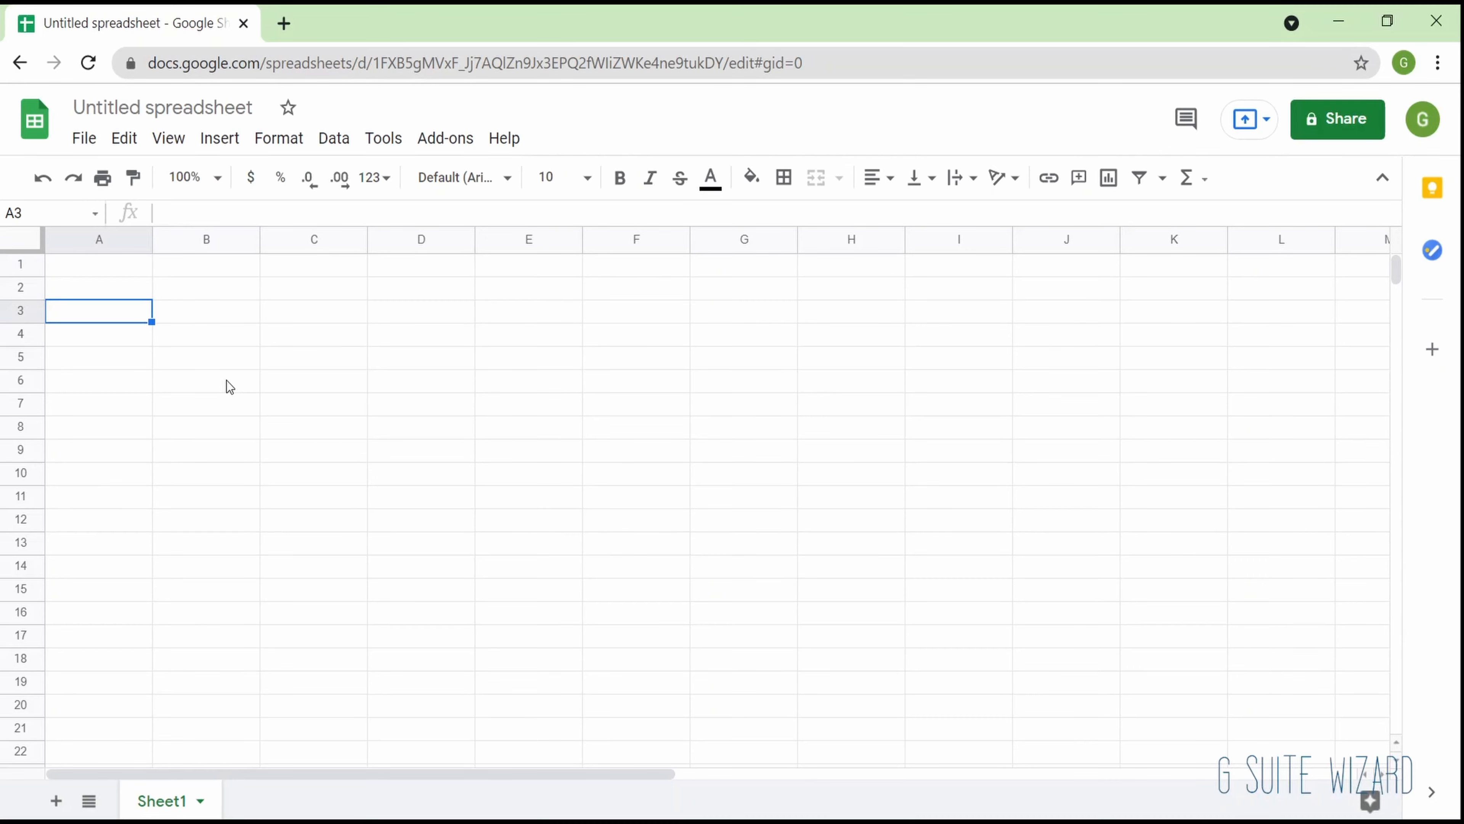
pyautogui.press('Up')
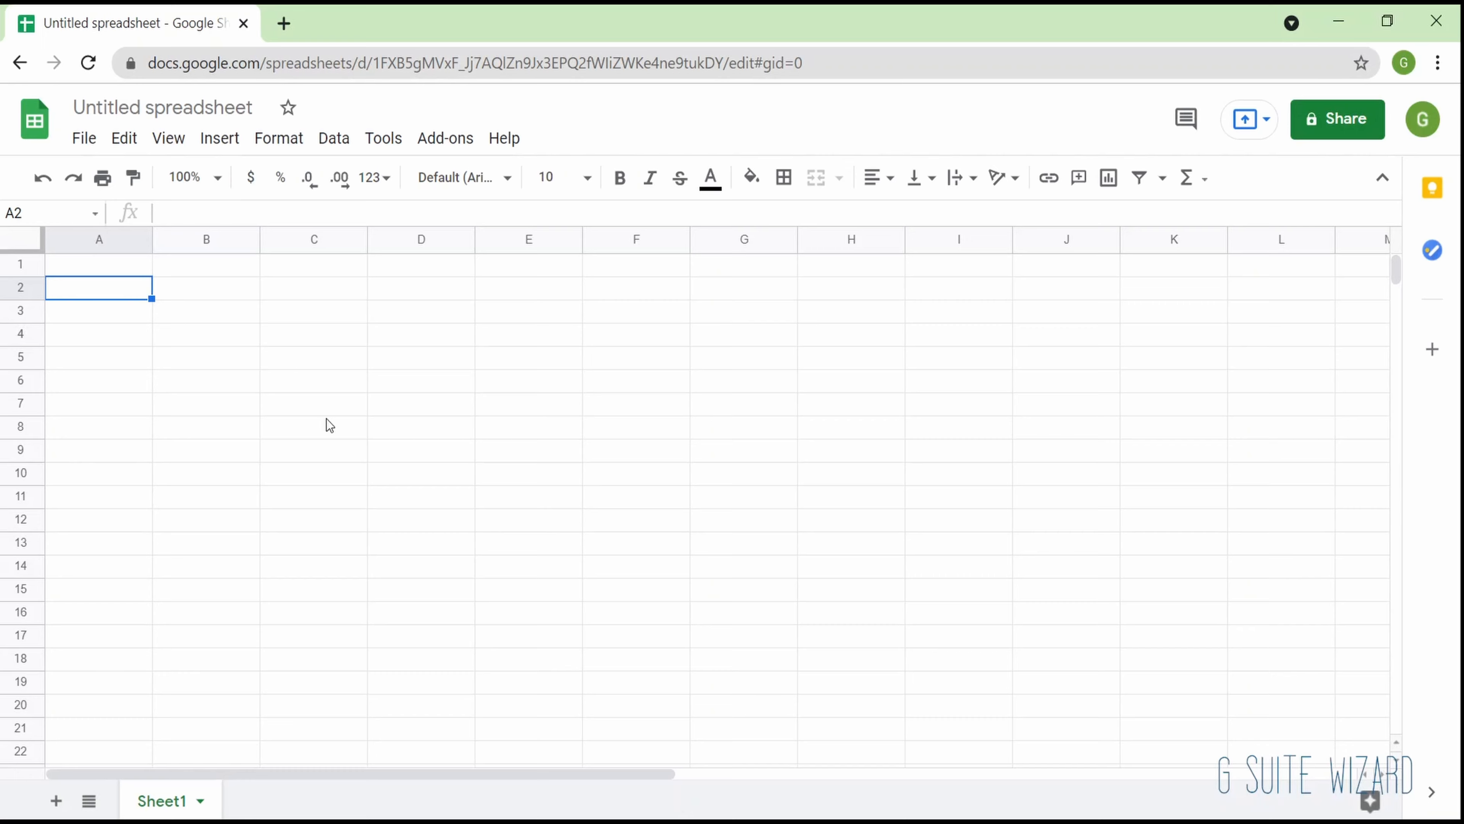
# - Jump to the sheet's last row and its last column Z, returning to cell A1 each time
pyautogui.press('Down')
pyautogui.press('Down')
pyautogui.hotkey('ctrl', 'Down')
pyautogui.hotkey('ctrl', 'Up')
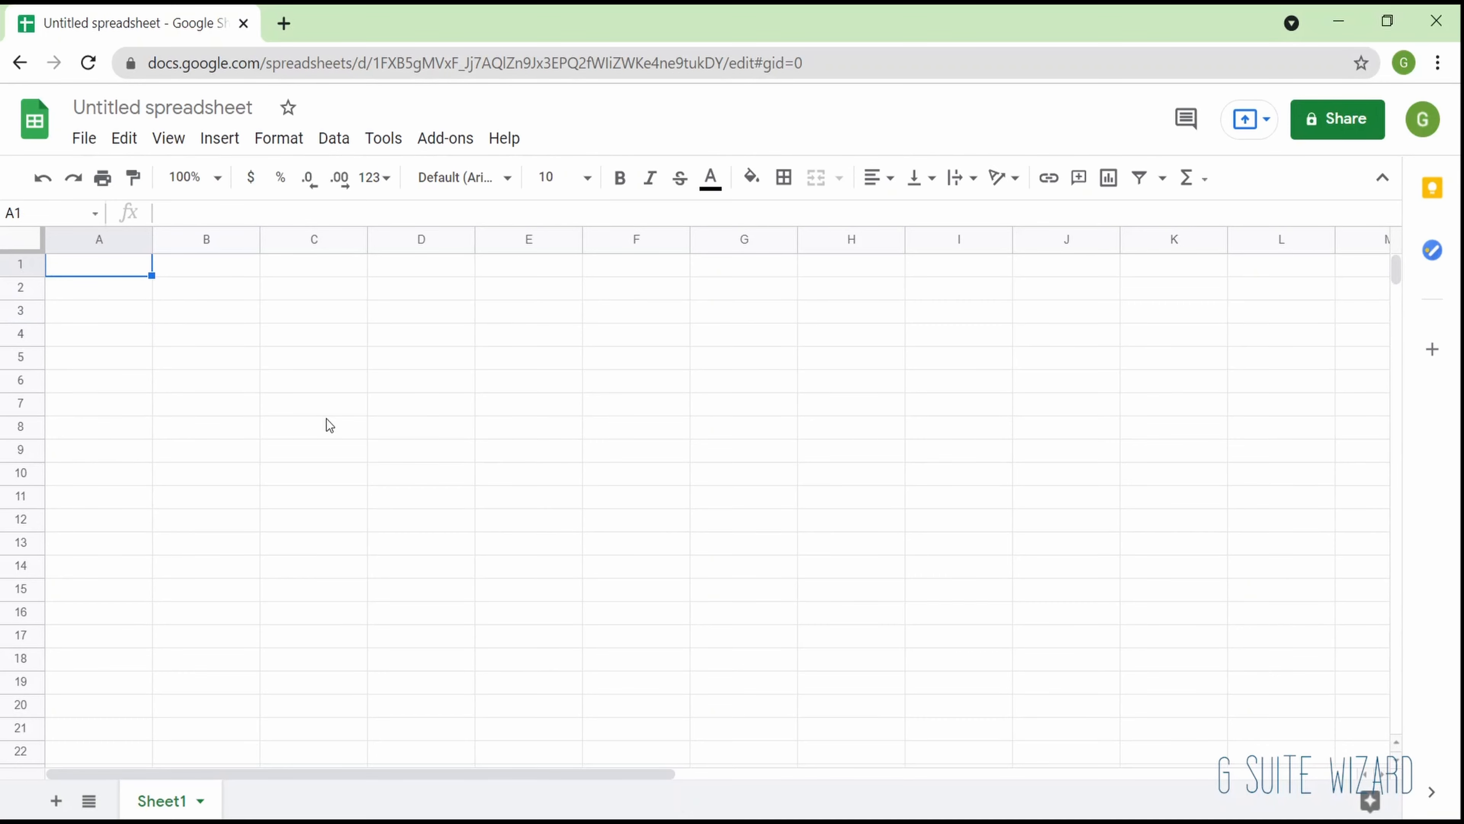
pyautogui.hotkey('ctrl', 'Down')
pyautogui.hotkey('ctrl', 'Up')
pyautogui.press('Right')
pyautogui.hotkey('ctrl', 'Right')
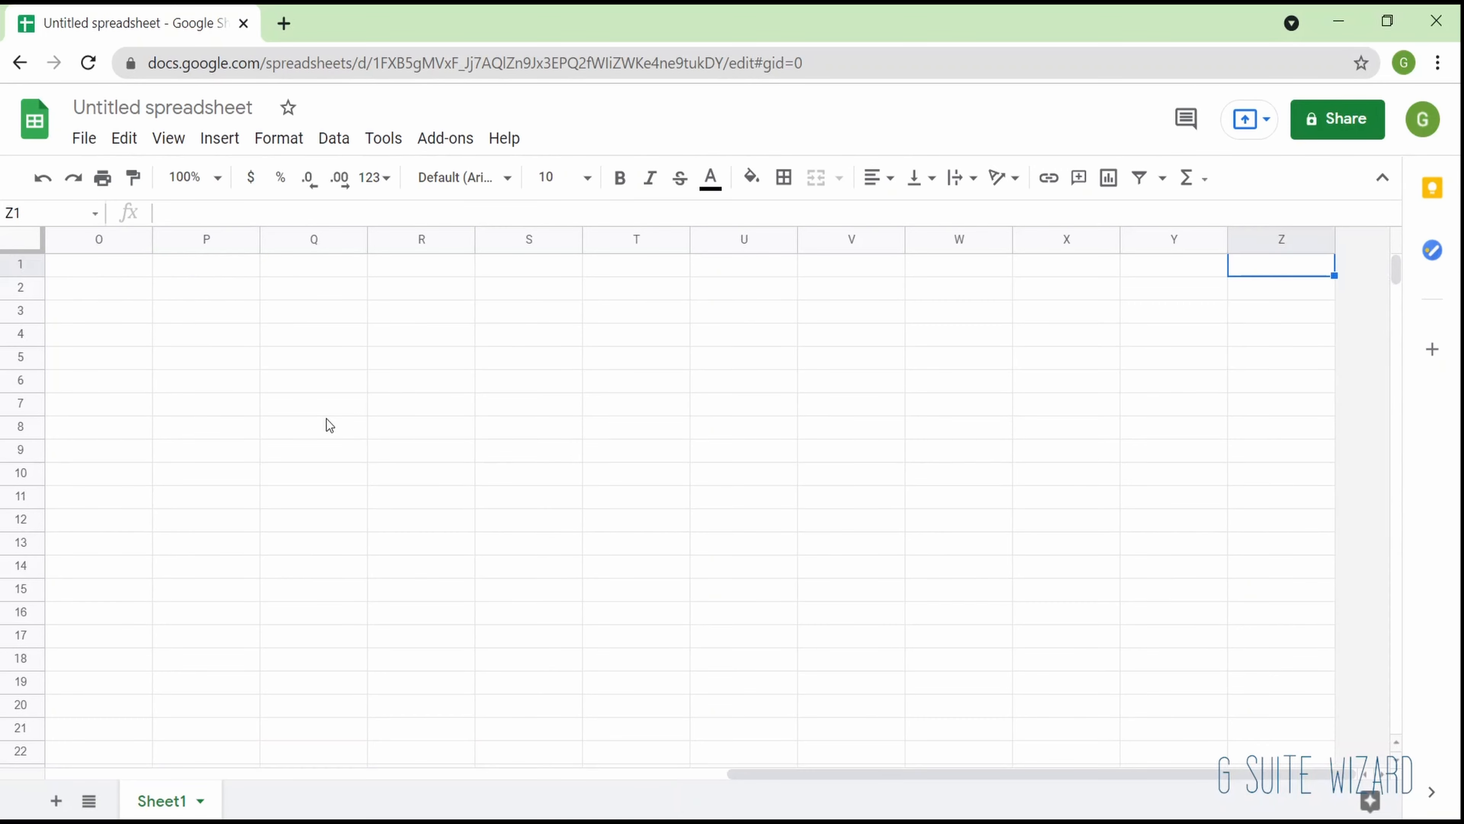
pyautogui.hotkey('ctrl', 'Left')
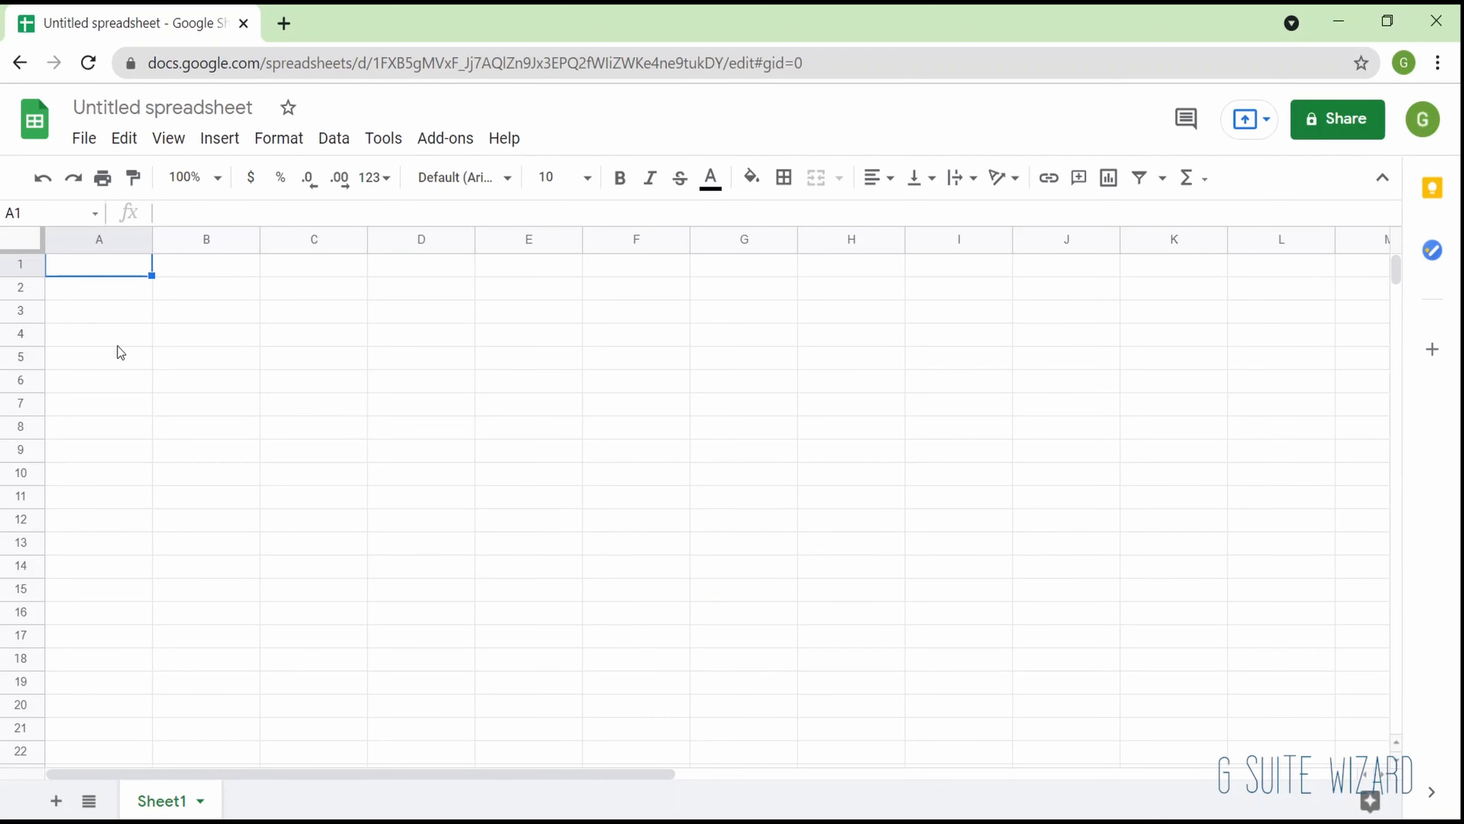
# - Move the active cell to C6, return to A1, and jump to the last row and back
pyautogui.press('Down')
pyautogui.press('Up')
pyautogui.press('Right')
pyautogui.press('Right')
pyautogui.press('Down')
pyautogui.press('Down')
pyautogui.press('Down')
pyautogui.press('Down')
pyautogui.press('Down')
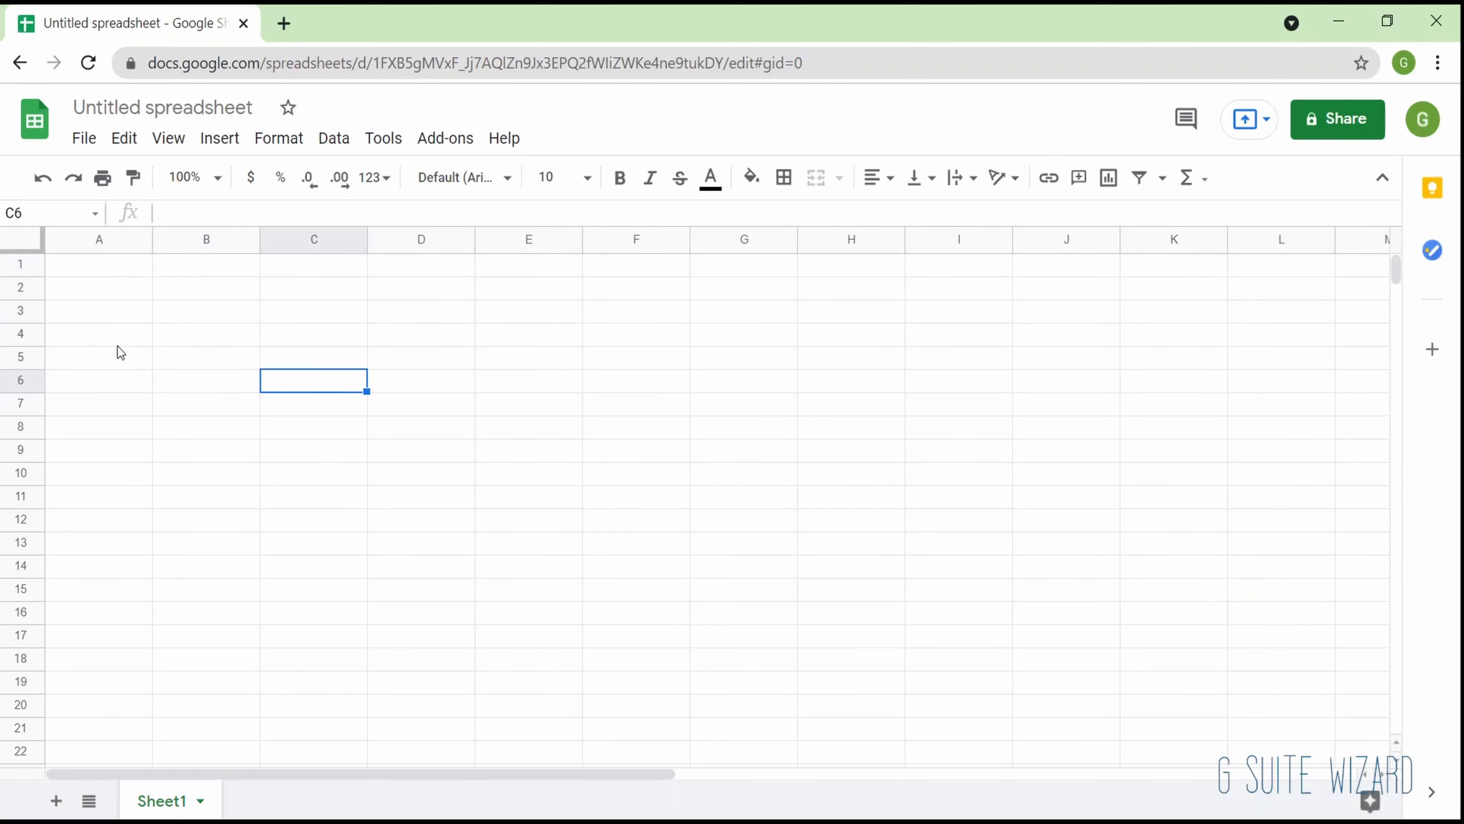
pyautogui.hotkey('ctrl', 'Home')
pyautogui.hotkey('ctrl', 'Down')
pyautogui.hotkey('ctrl', 'Up')
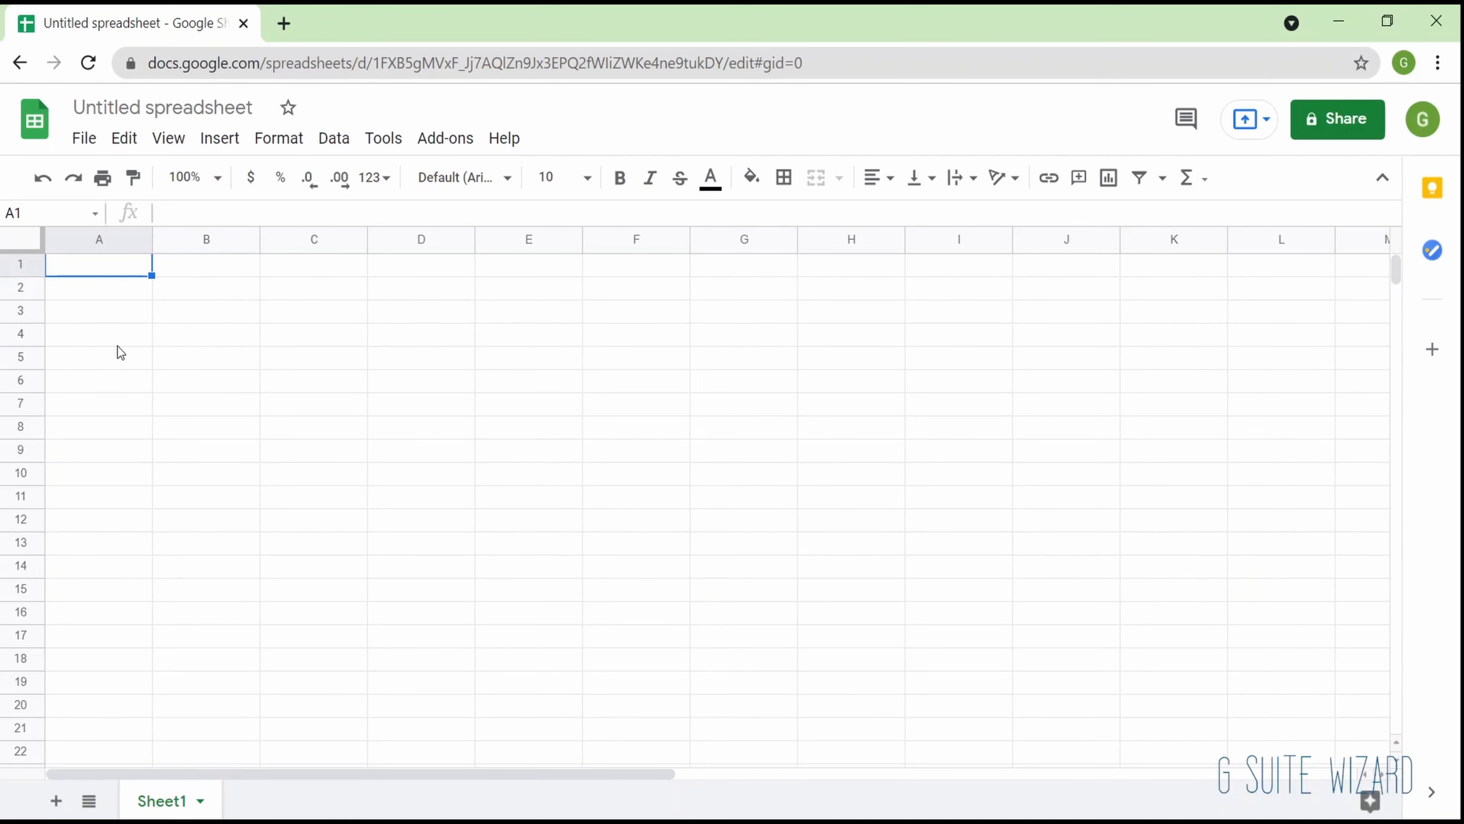
# - Enter the headers Name, Email ID and Phone in cells B2, C2 and D2
pyautogui.press('Down')
pyautogui.press('Right')
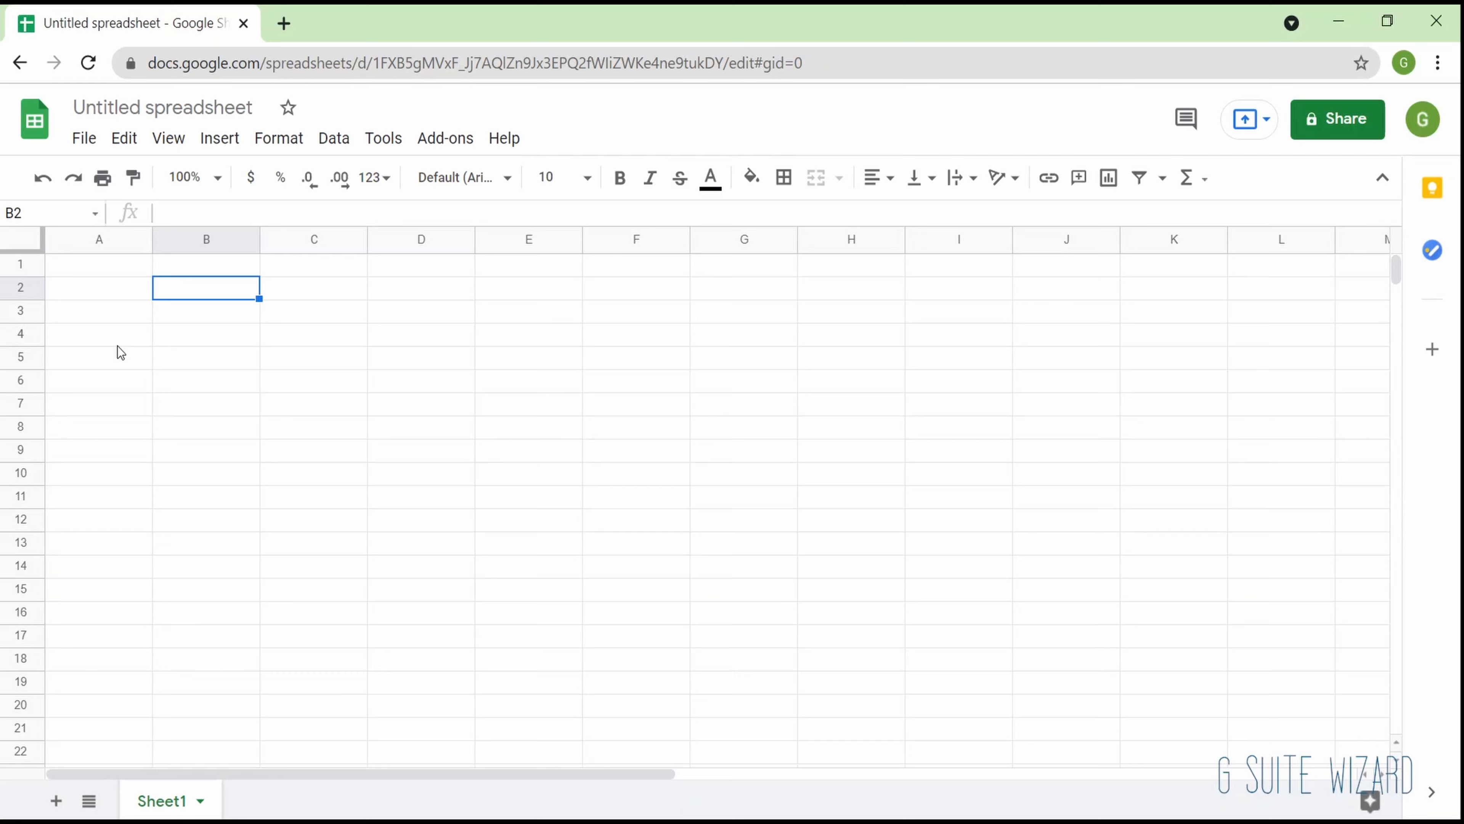
pyautogui.press('Up')
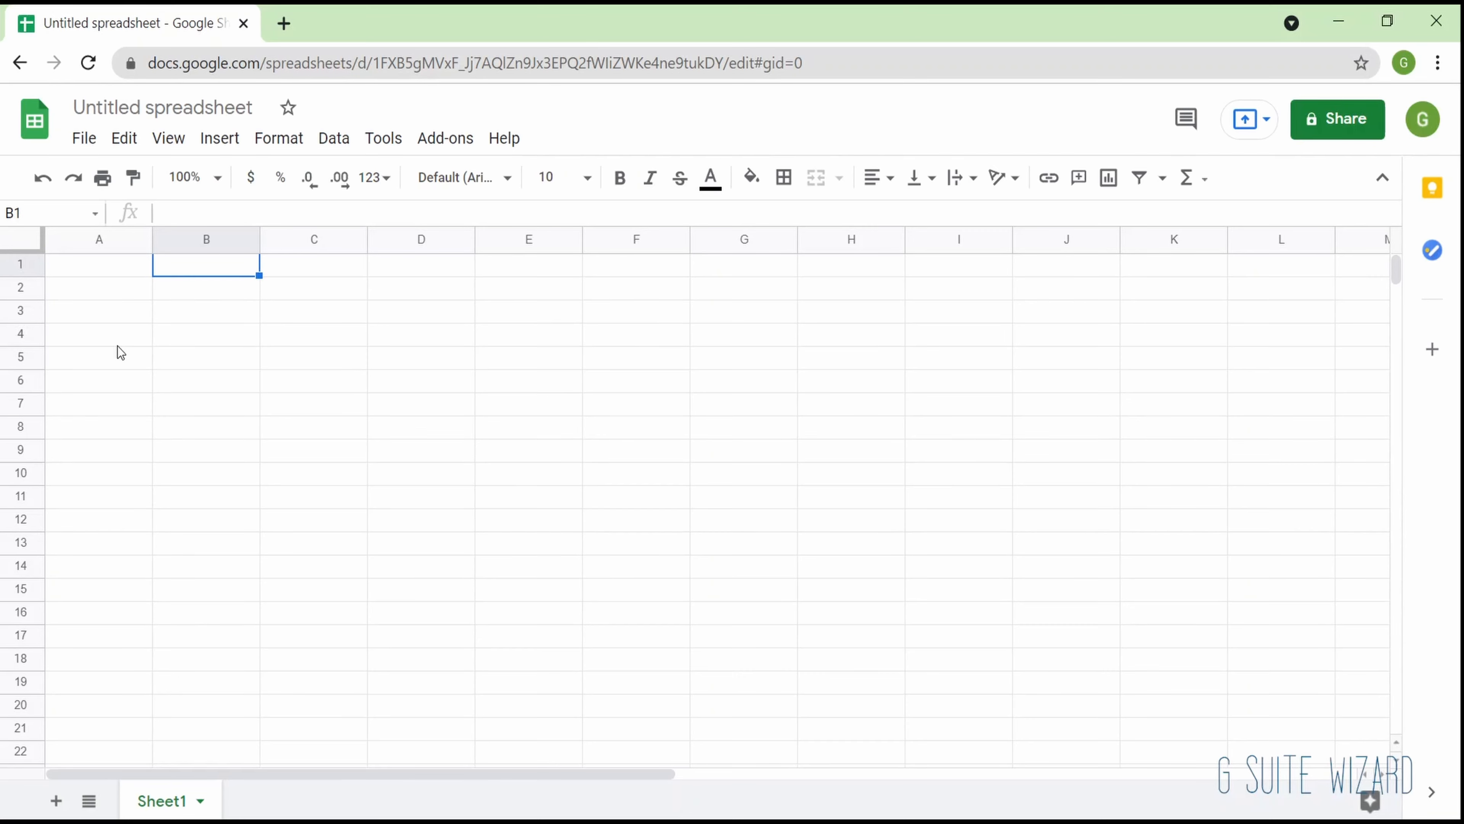
pyautogui.press('Down')
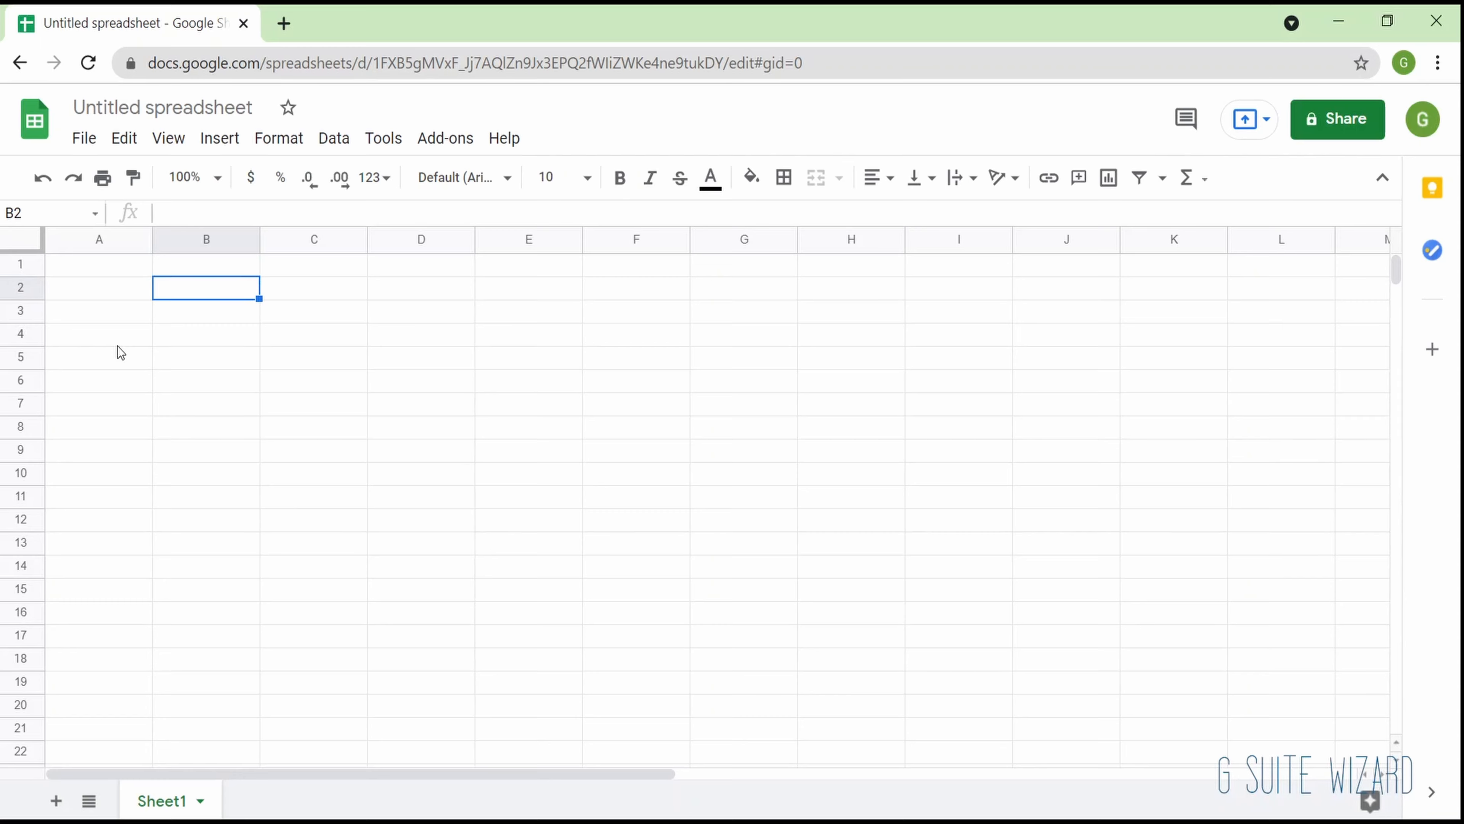
pyautogui.write('Name')
pyautogui.press('Tab')
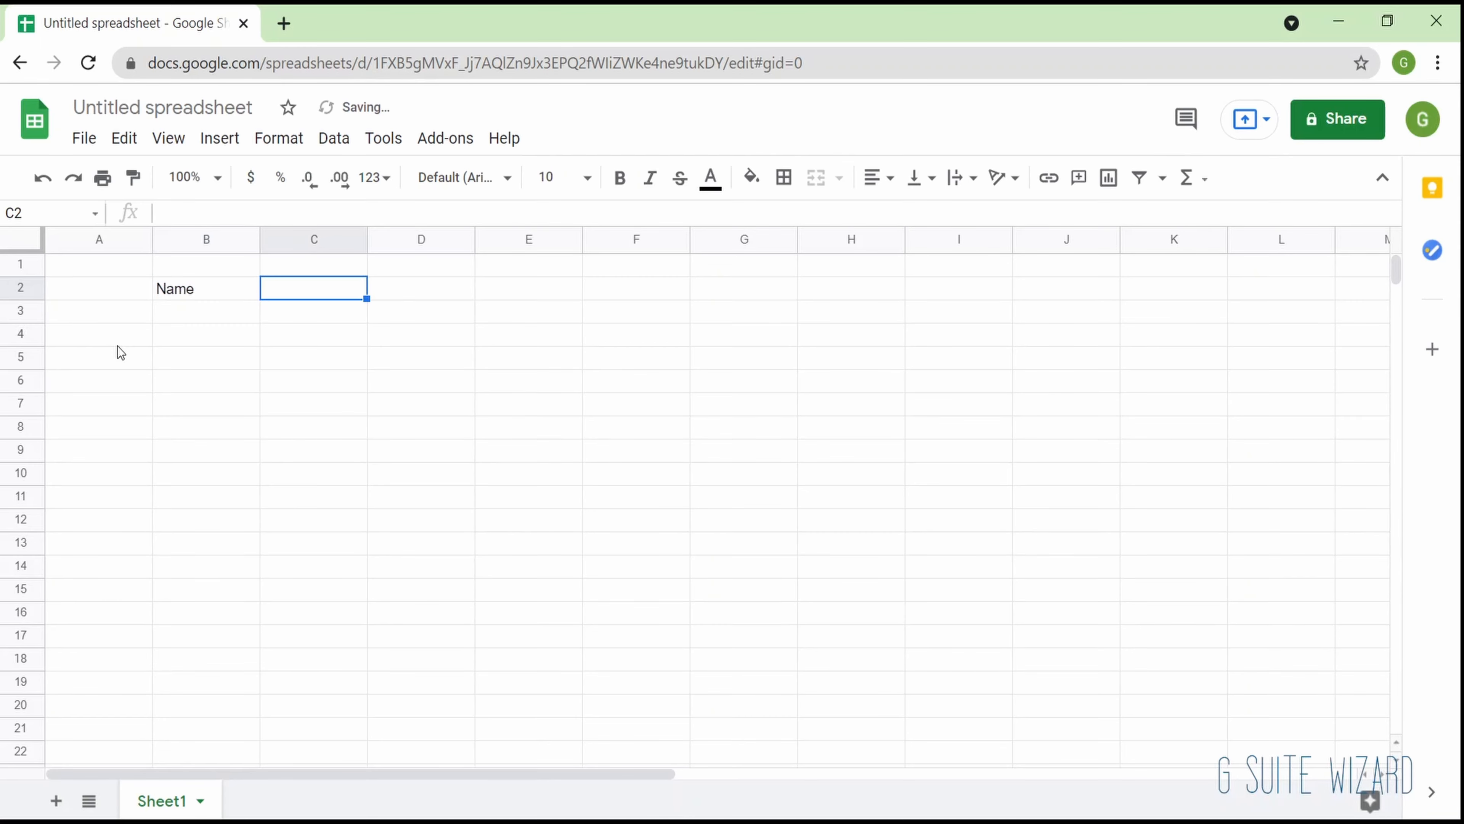
pyautogui.write('Email ID')
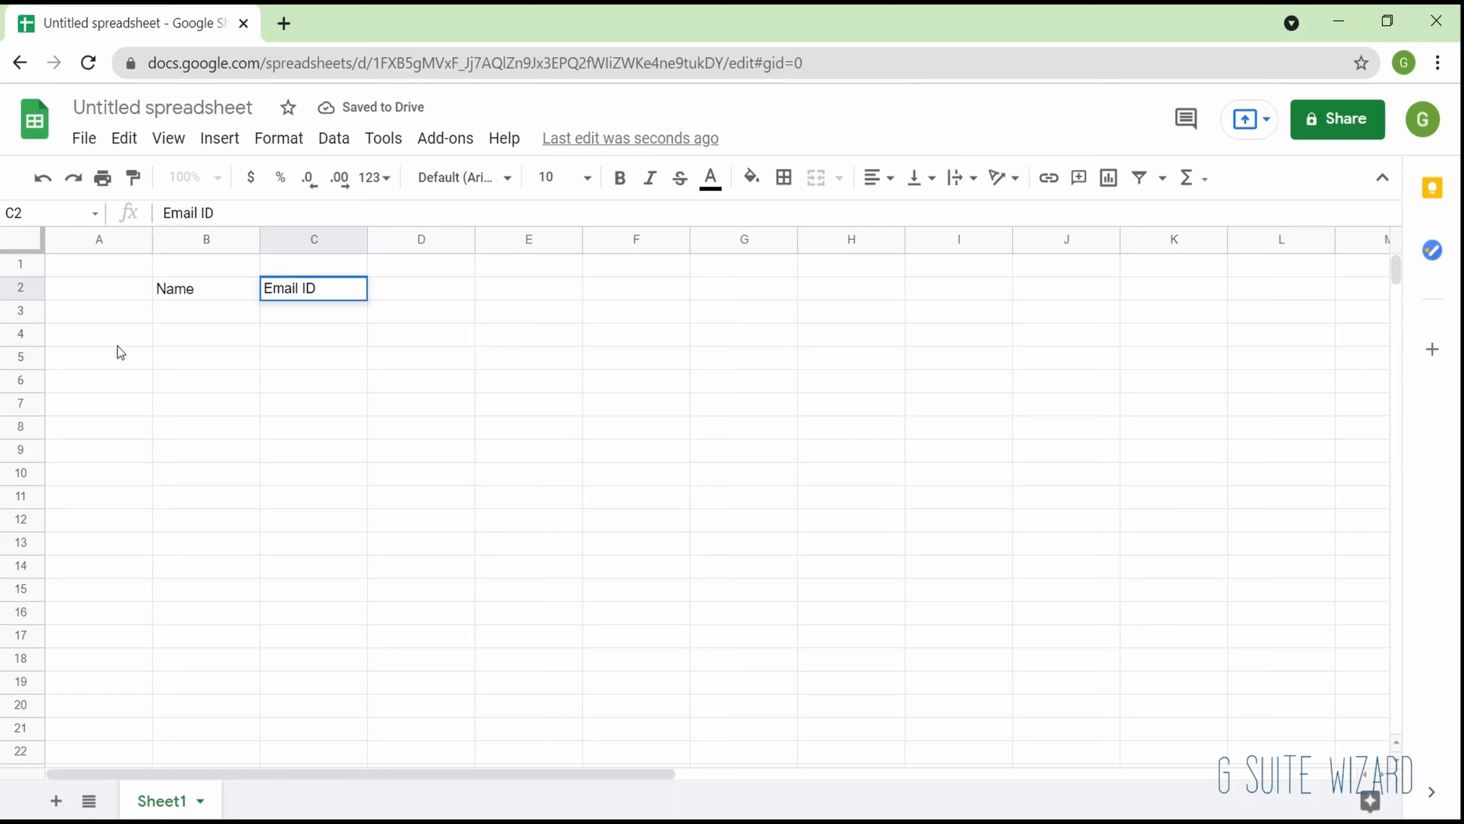
pyautogui.press('Tab')
pyautogui.write('Phine')
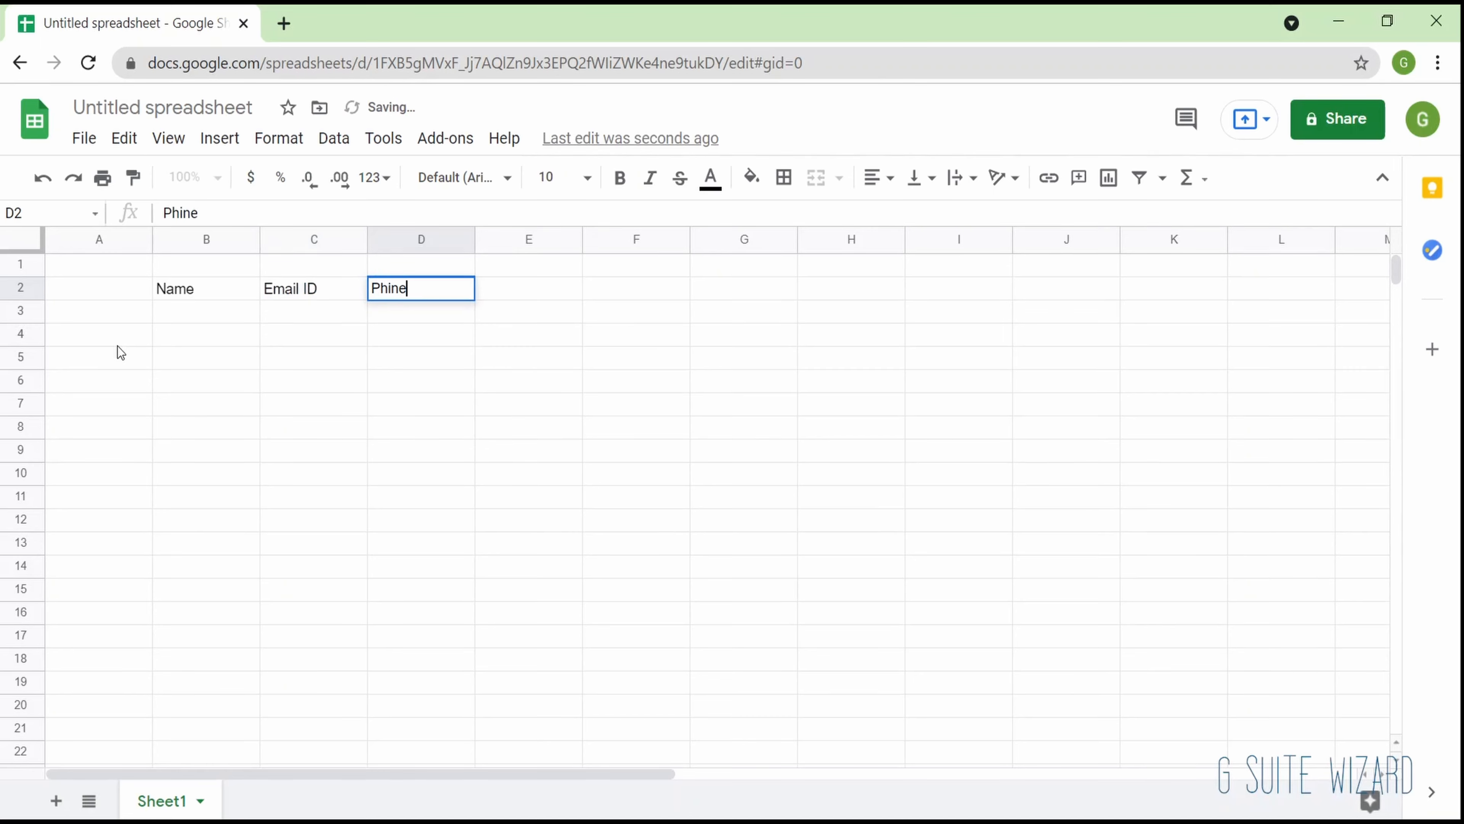
pyautogui.press('BackSpace')
pyautogui.press('BackSpace')
pyautogui.press('BackSpace')
pyautogui.write('one')
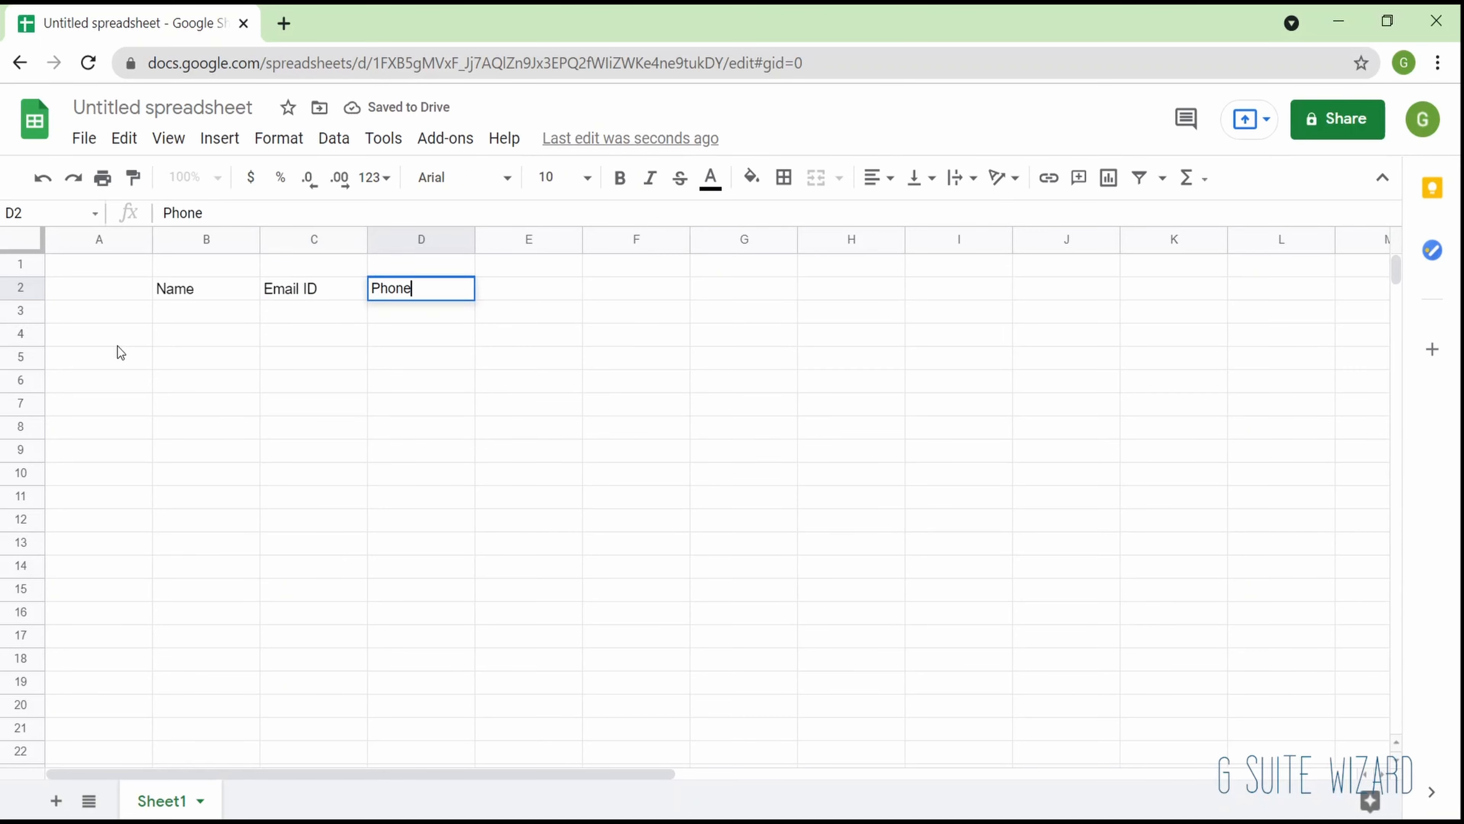
pyautogui.press('Return')
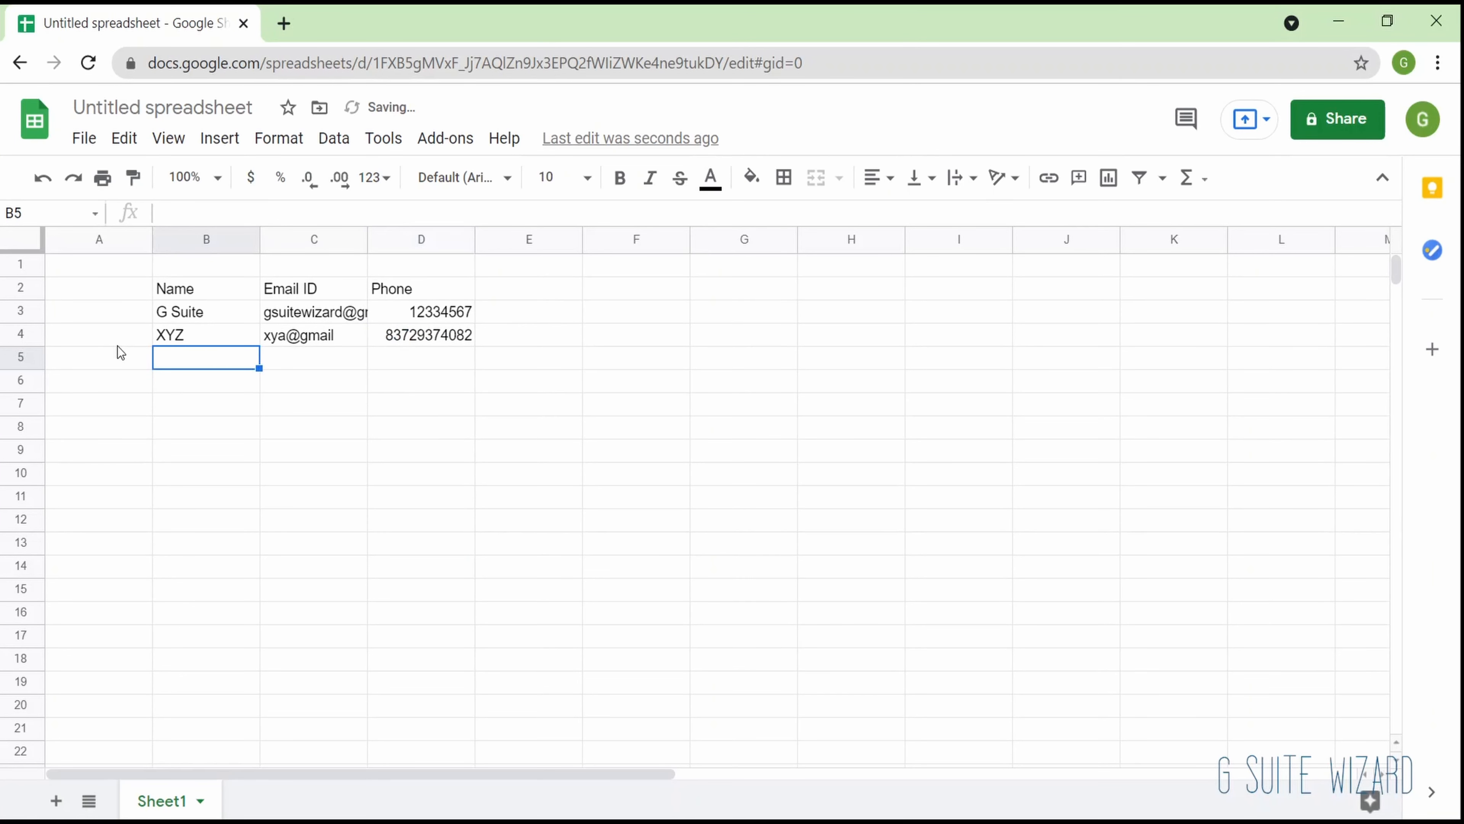
# - Move through the contact rows below the headers to the first entry's phone cell, D3
pyautogui.press('Up')
pyautogui.press('Up')
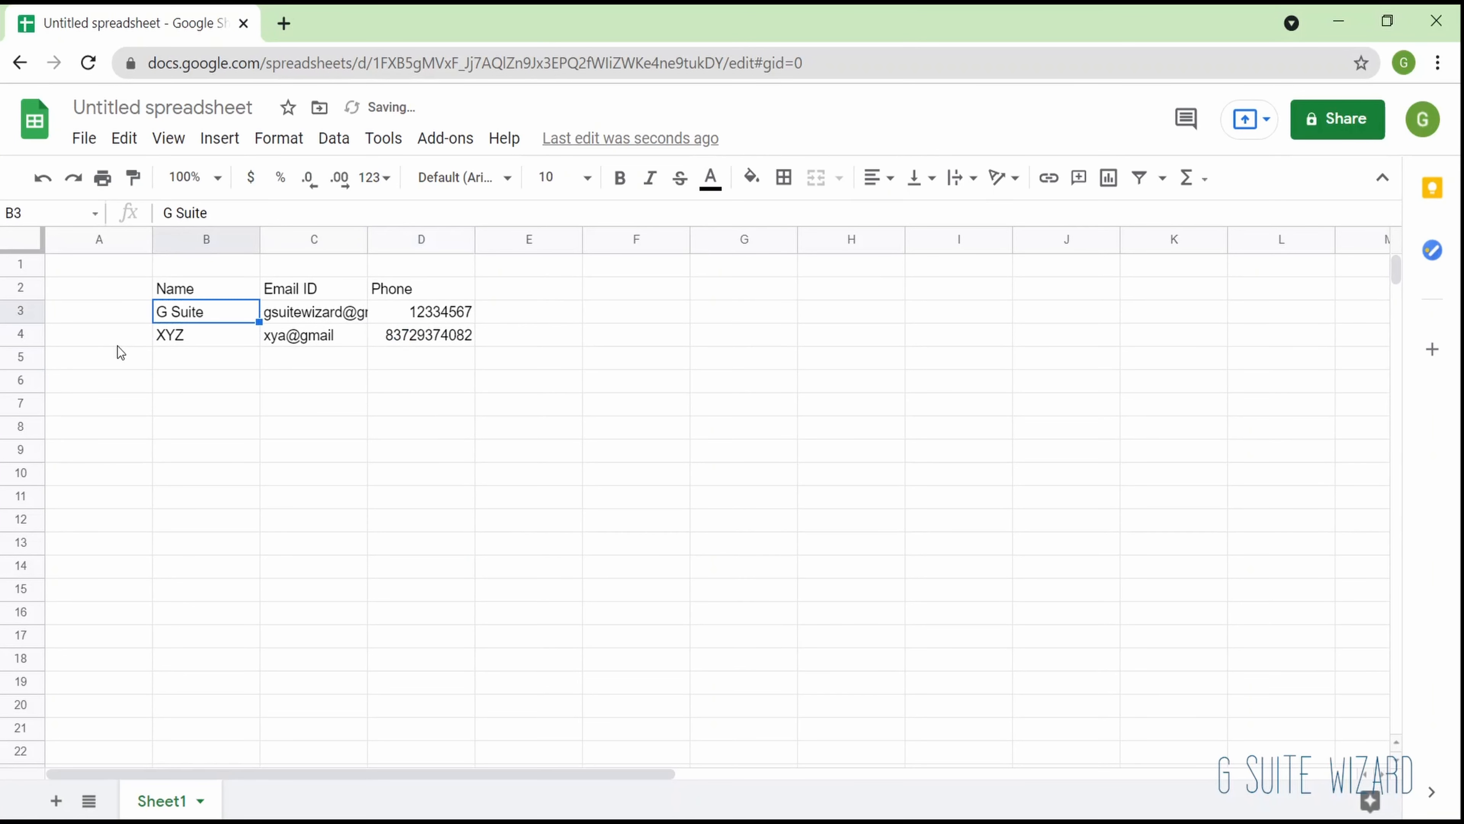
pyautogui.press('Up')
pyautogui.press('Down')
pyautogui.press('Down')
pyautogui.press('Up')
pyautogui.press('Right')
pyautogui.press('Right')
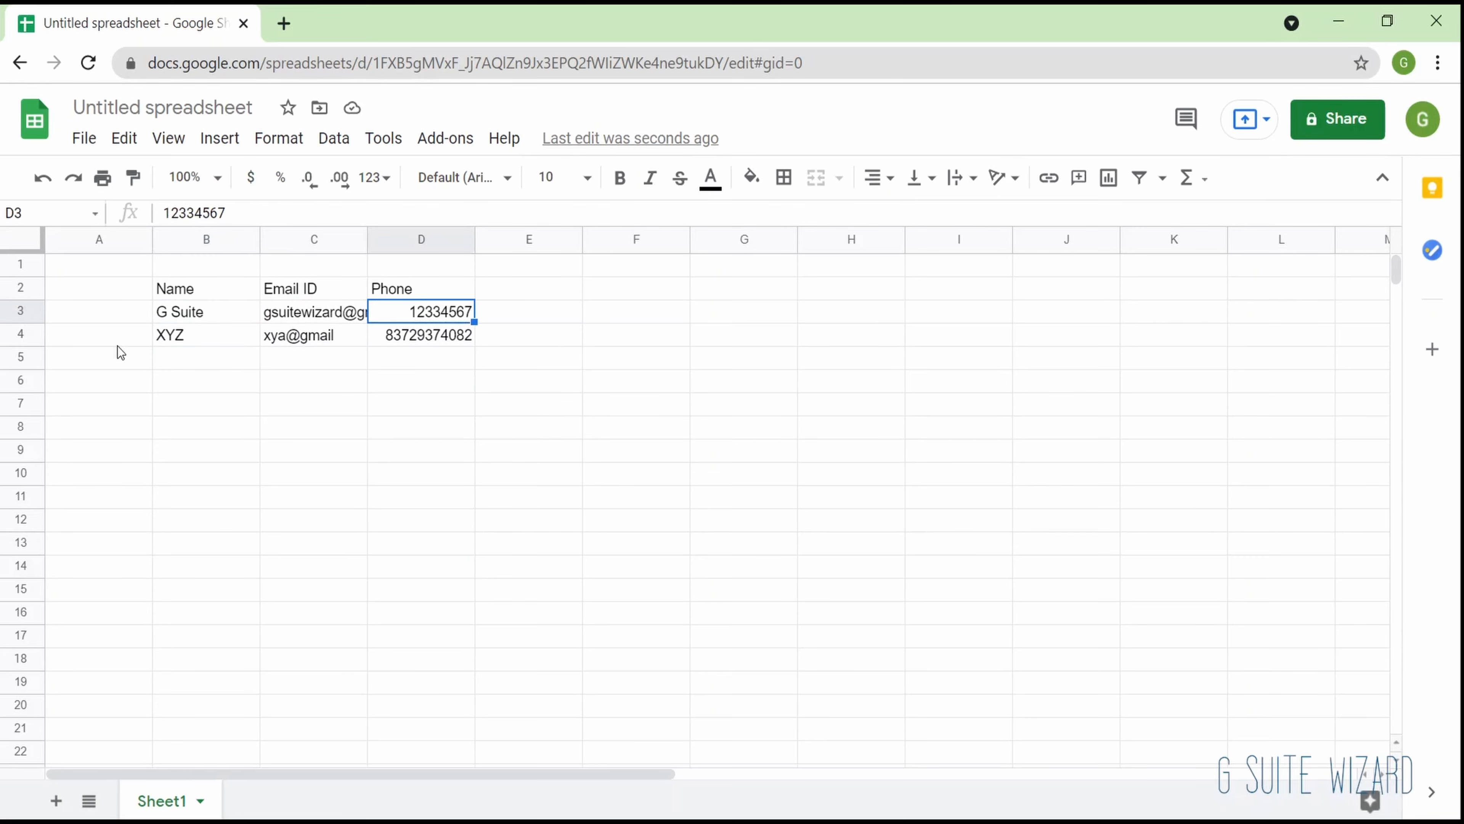
# - Move the active cell back across the header row into column A, ending on A4
pyautogui.press('Up')
pyautogui.press('Left')
pyautogui.press('Left')
pyautogui.press('Left')
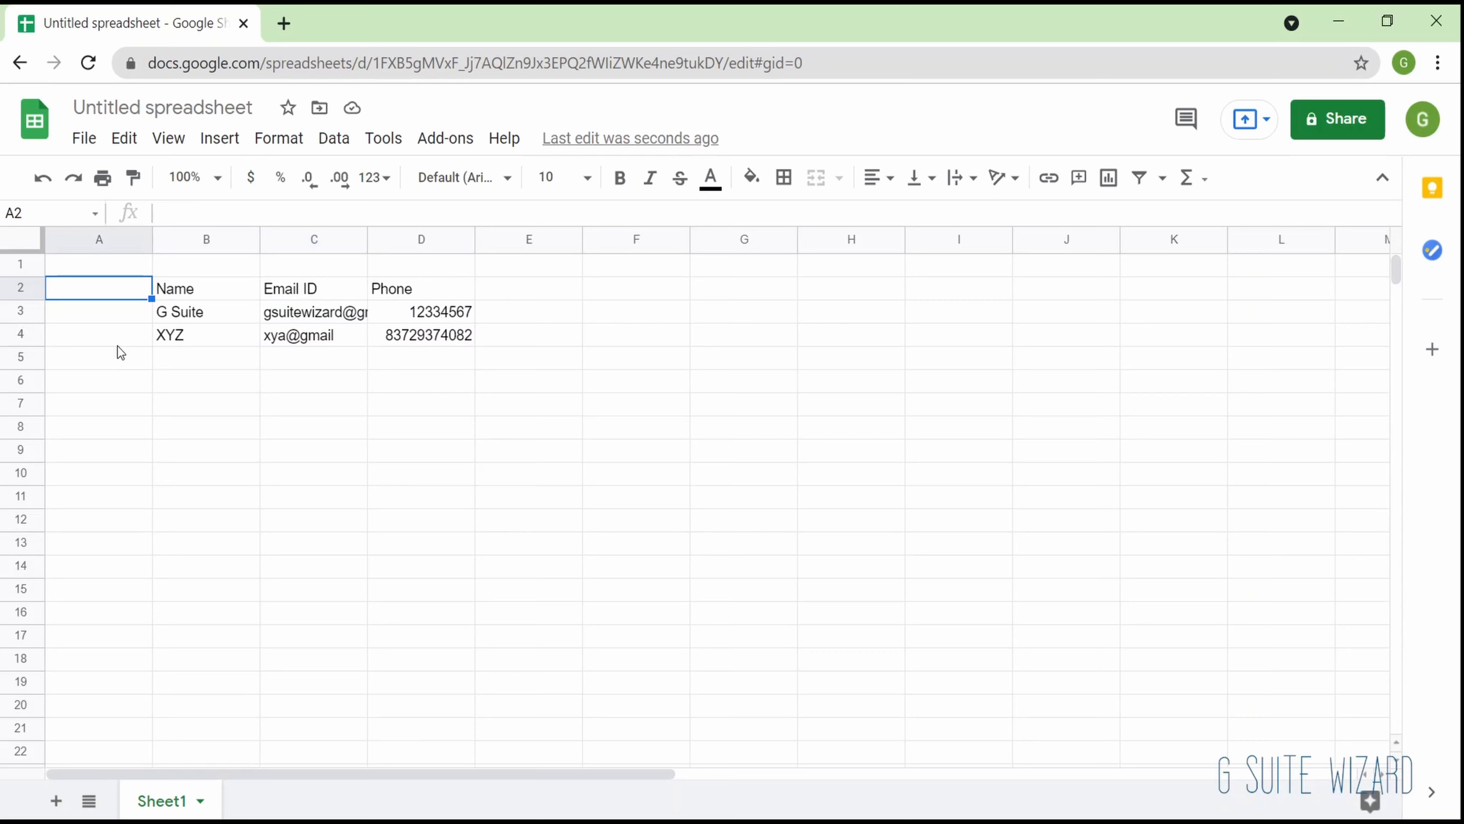
pyautogui.press('Down')
pyautogui.press('Up')
pyautogui.press('Right')
pyautogui.press('Left')
pyautogui.press('Down')
pyautogui.press('Down')
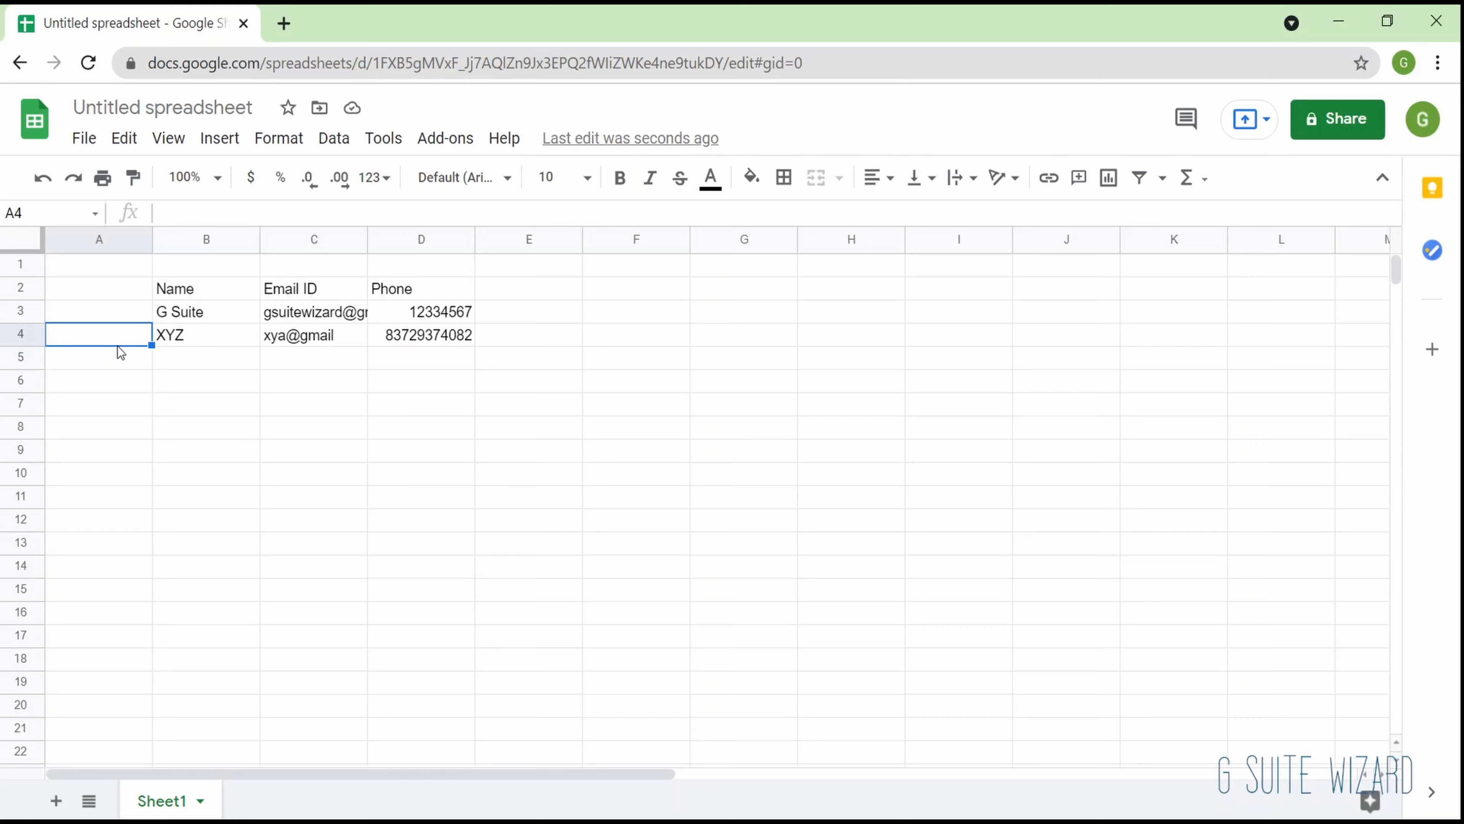
# - Clear the whole contact table in cells B2:D4, leaving cell B1 selected
pyautogui.click(386, 334)
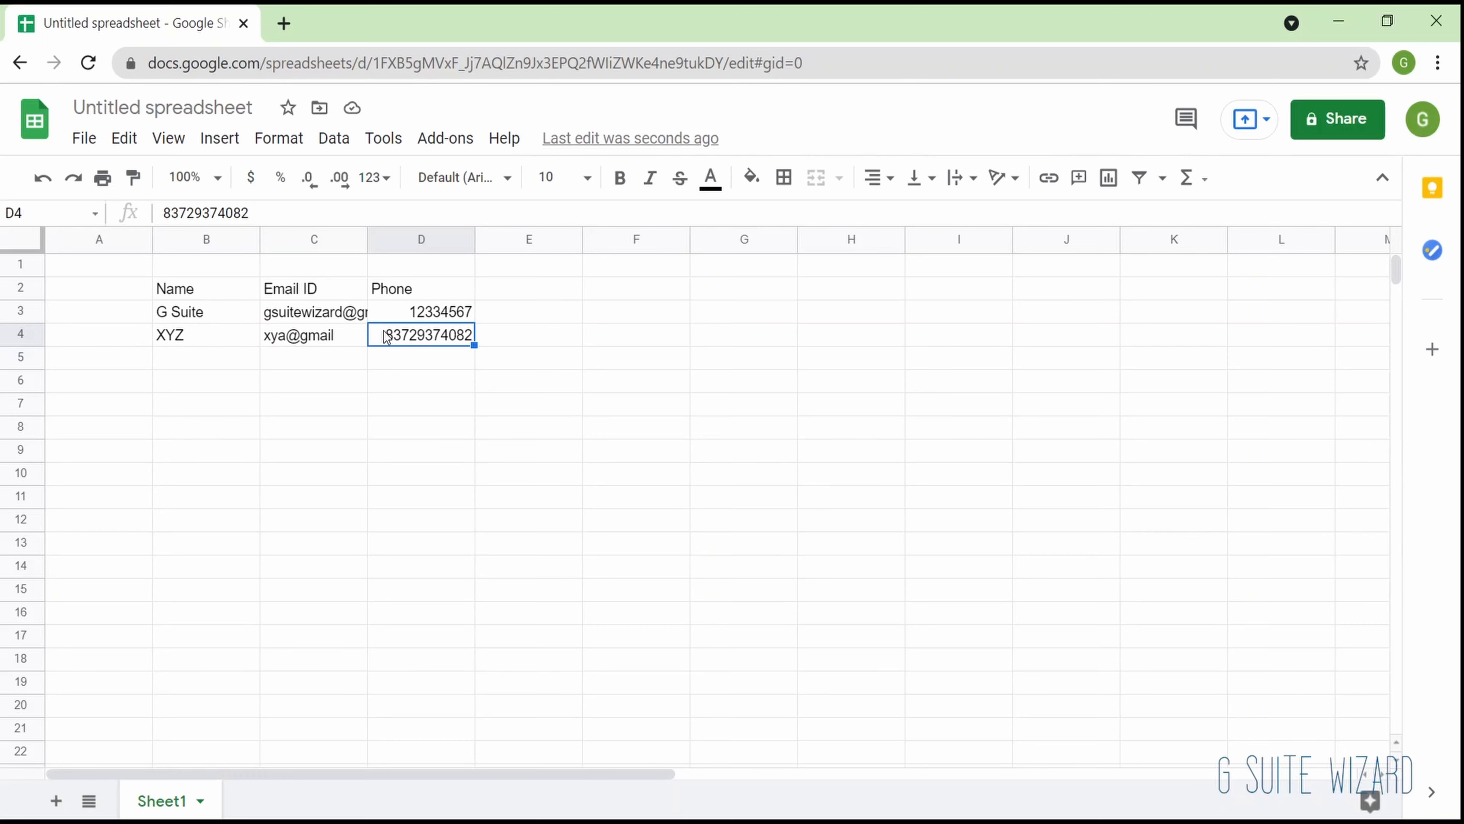
pyautogui.moveTo(173, 288); pyautogui.dragTo(385, 334)
pyautogui.press('Delete')
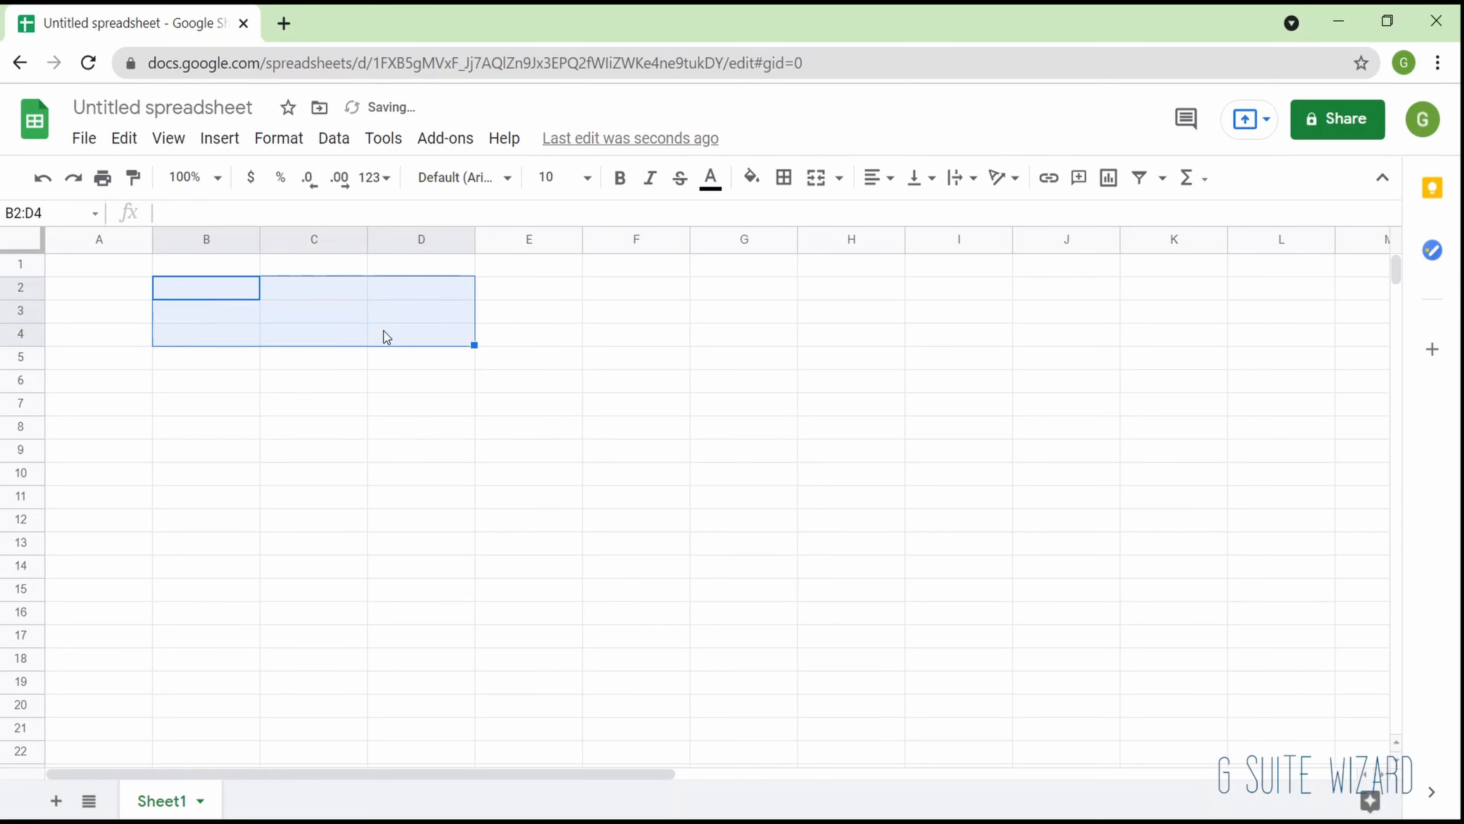
pyautogui.press('Up')
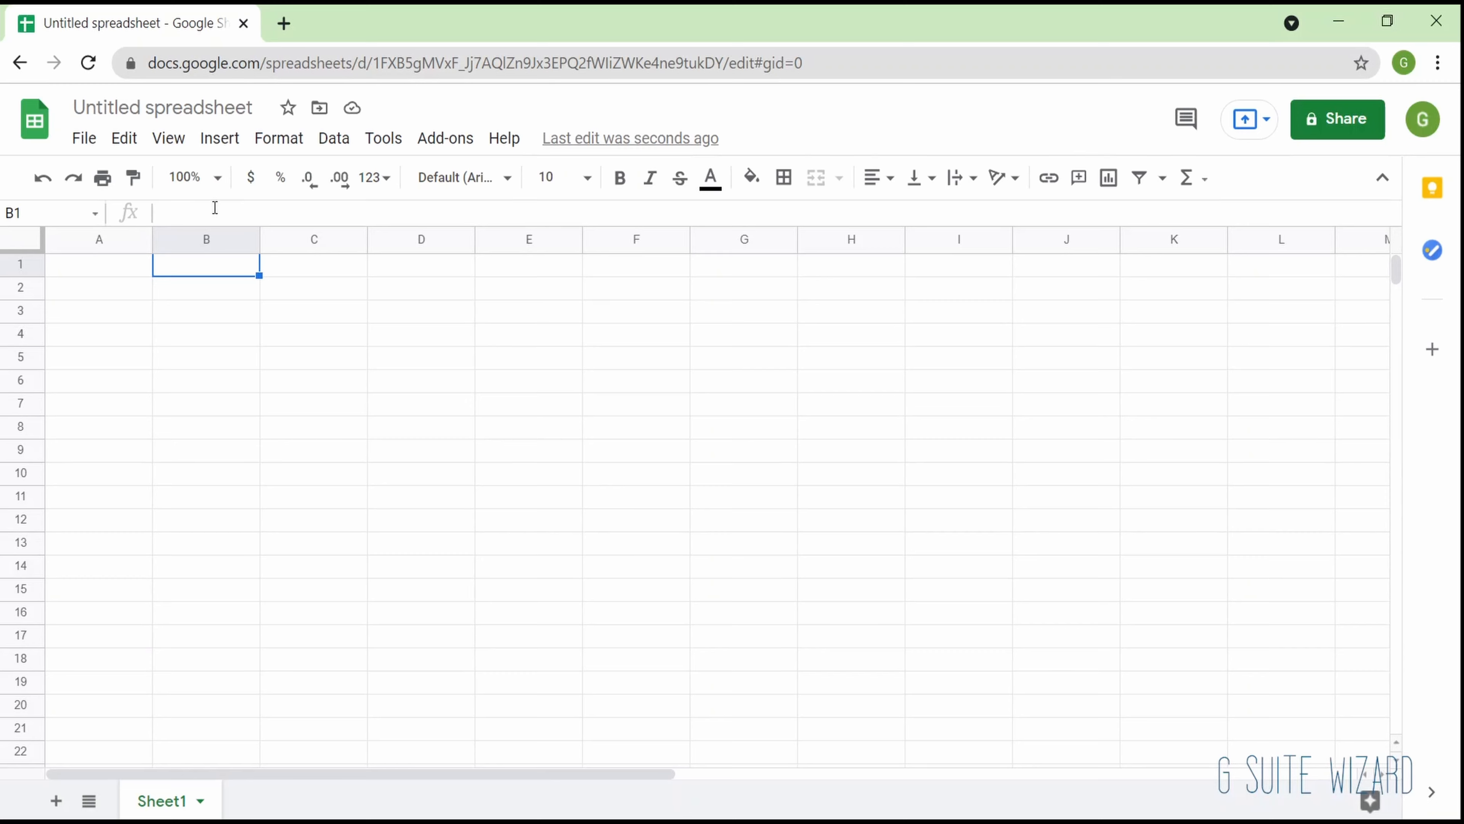
# - Select single cells around B2 and B3 one after another, ending on B1
pyautogui.press('Return')
pyautogui.click(201, 300)
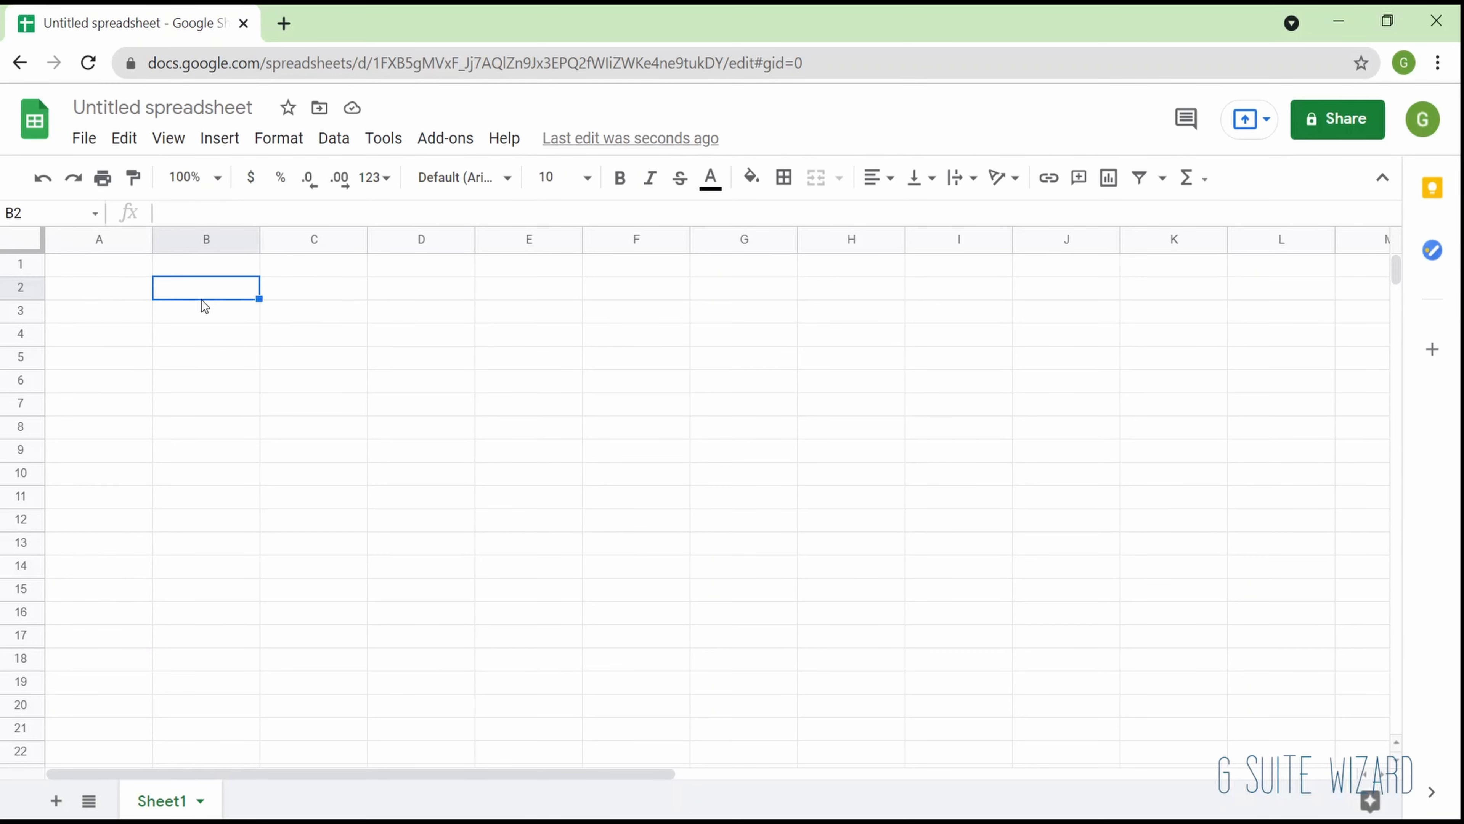
pyautogui.click(312, 298)
pyautogui.click(223, 305)
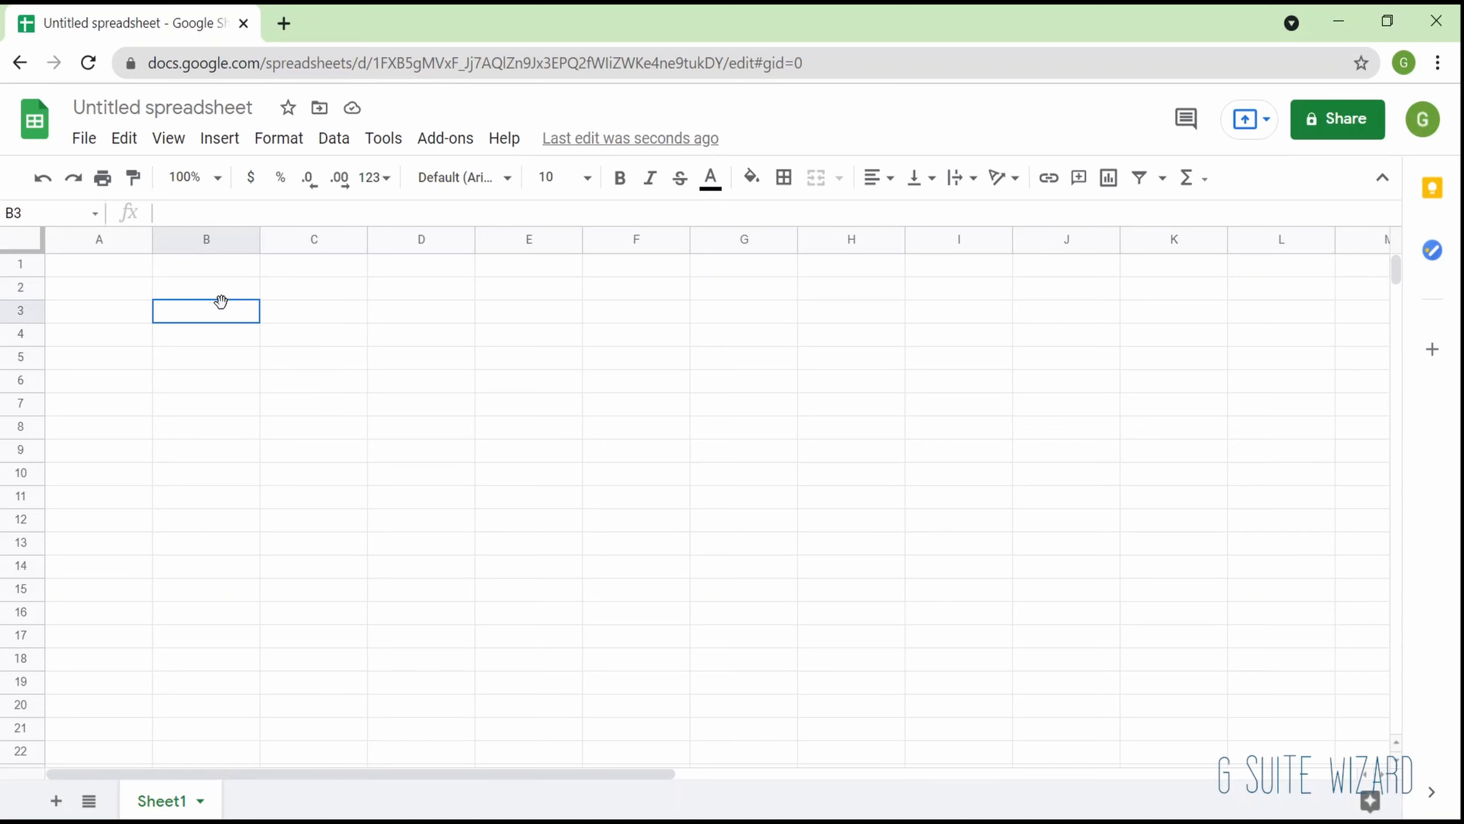
pyautogui.click(193, 263)
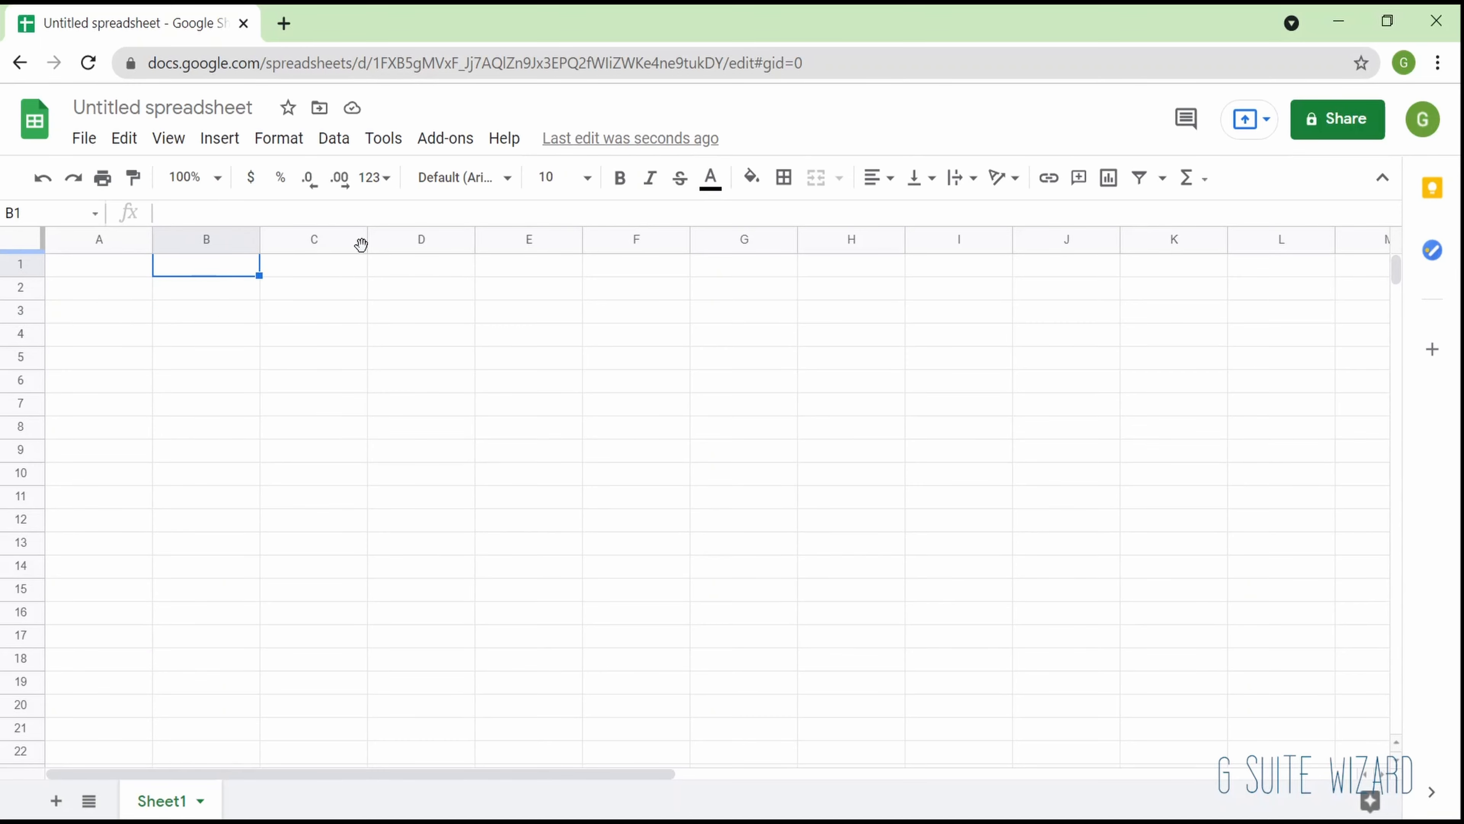
# - Select entire column B, column C and row 2 in turn, and open cell B3 for editing
pyautogui.click(219, 241)
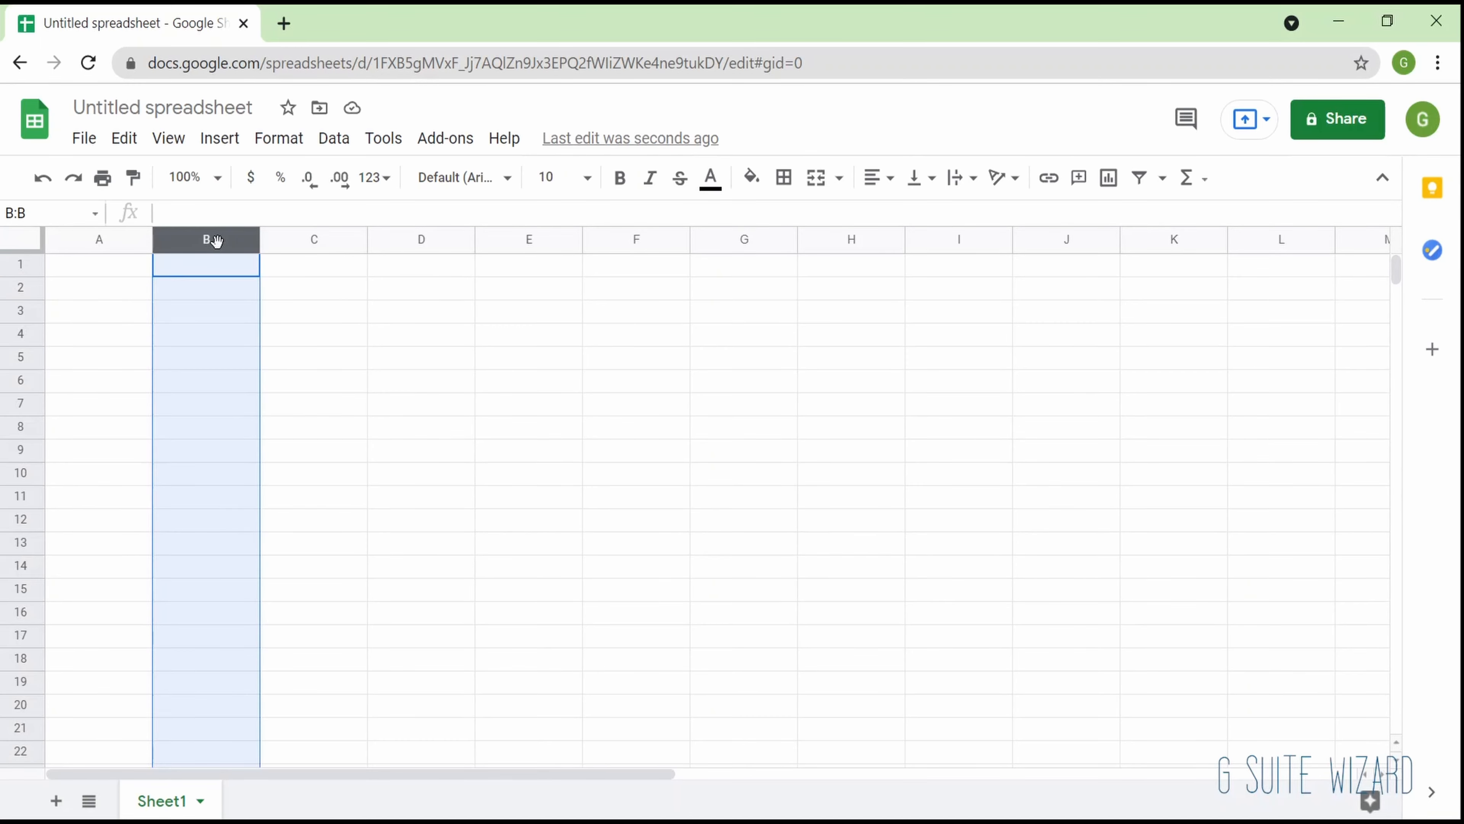
pyautogui.click(331, 239)
pyautogui.click(17, 287)
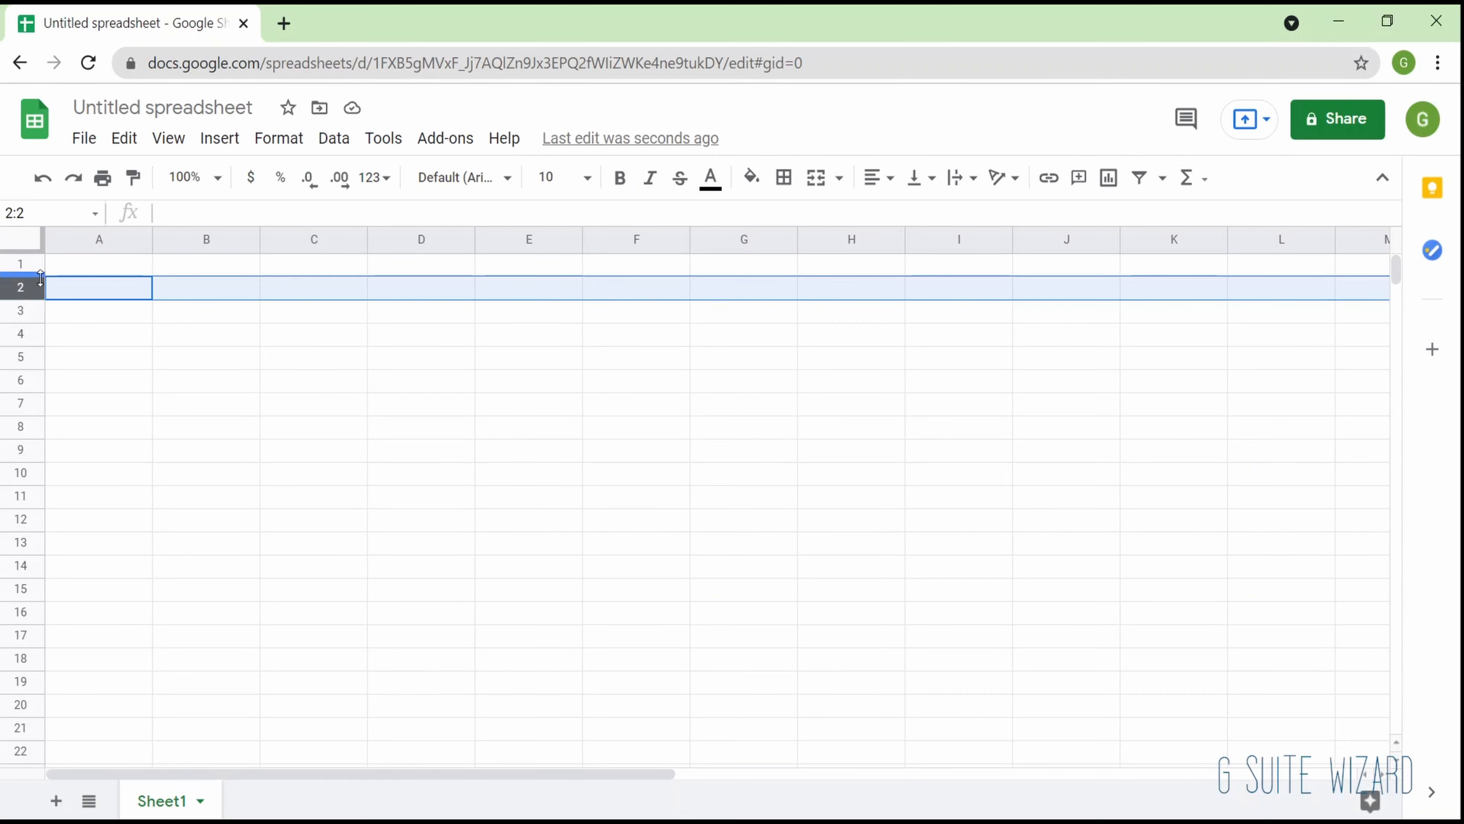
pyautogui.click(202, 320)
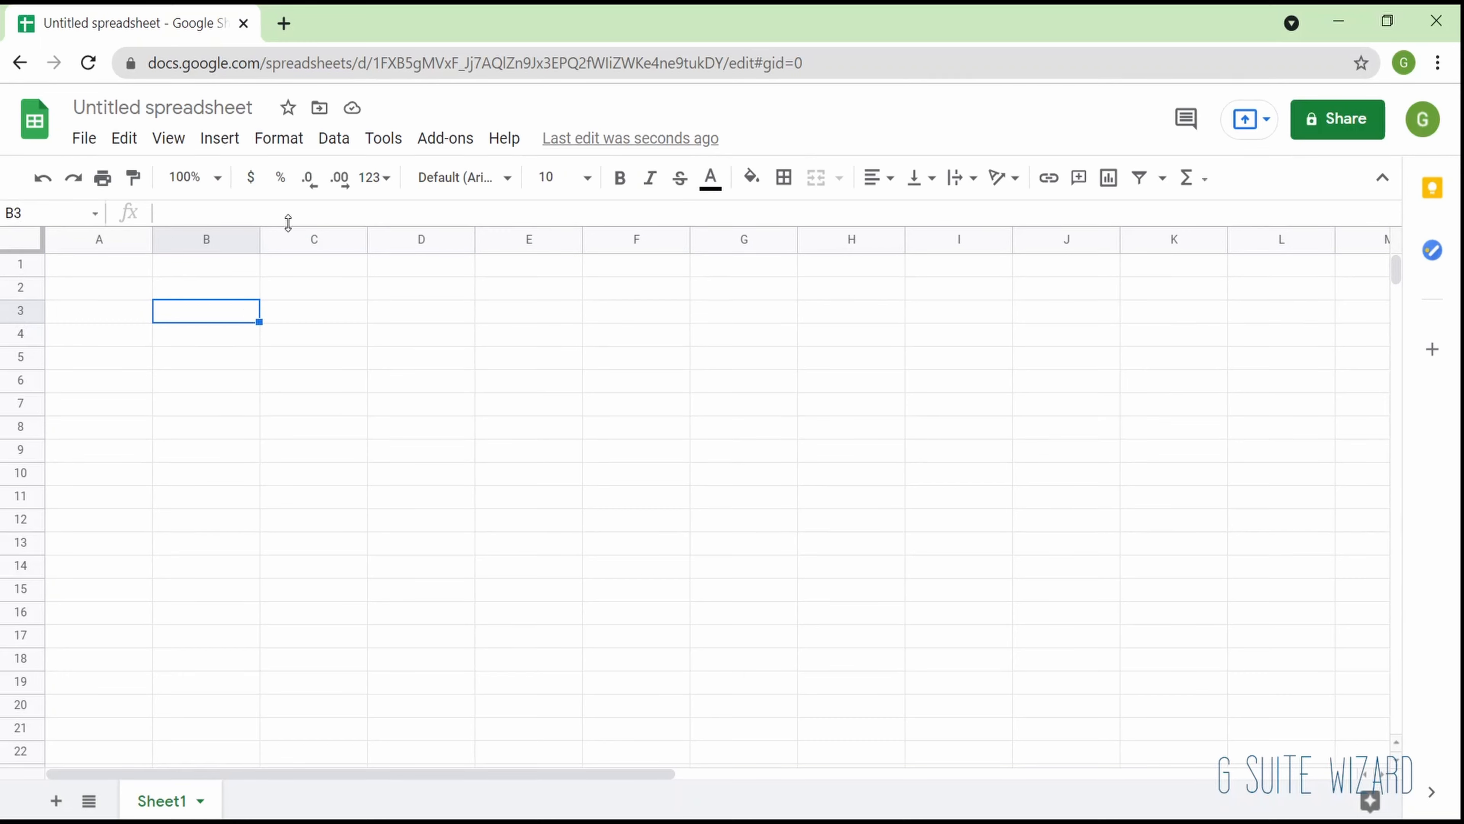
pyautogui.click(337, 212)
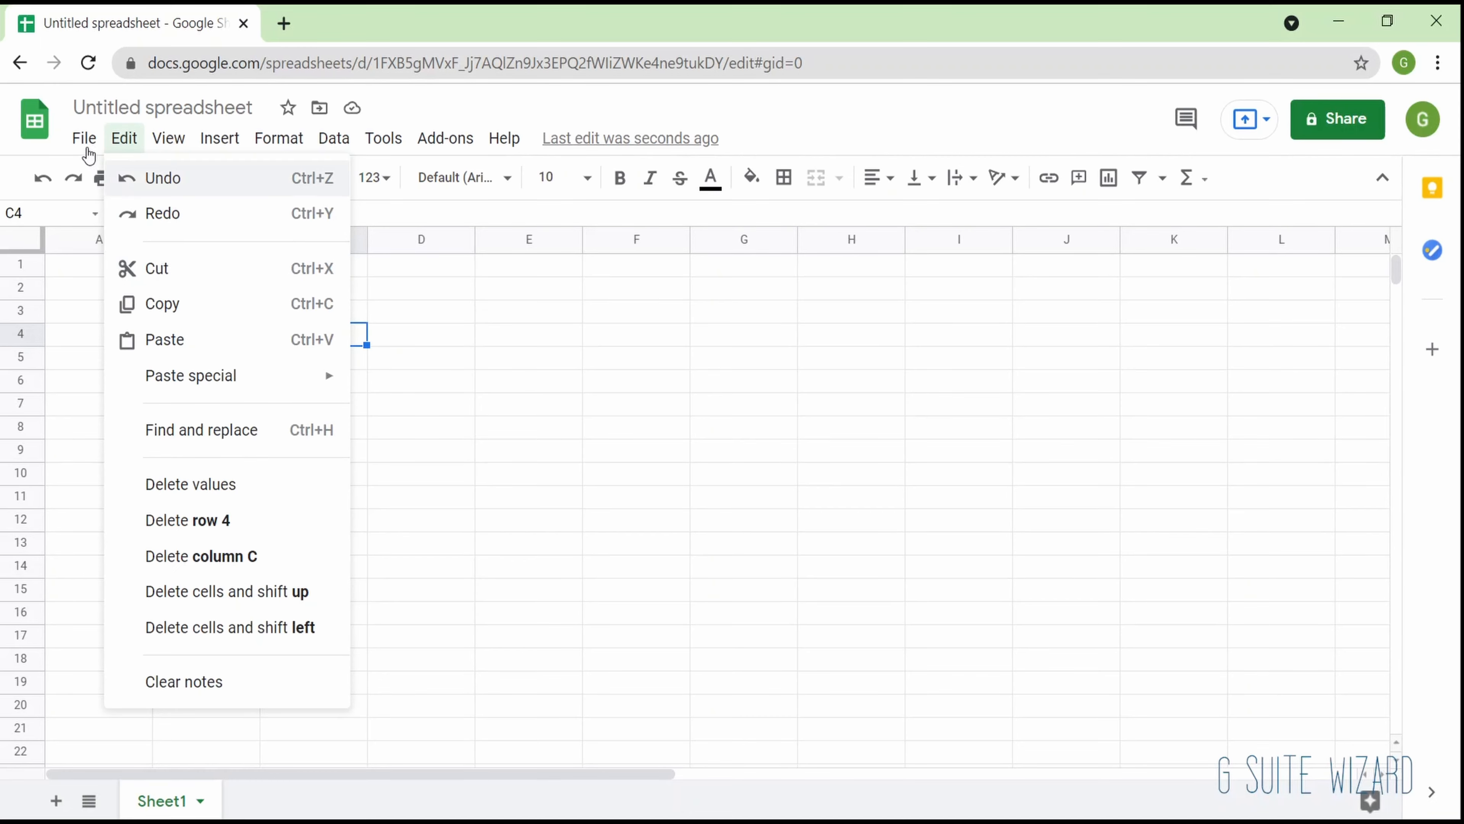
# - Close the file menu by selecting cell D6 and undo the last clearing of the contact table
pyautogui.moveTo(87, 149)
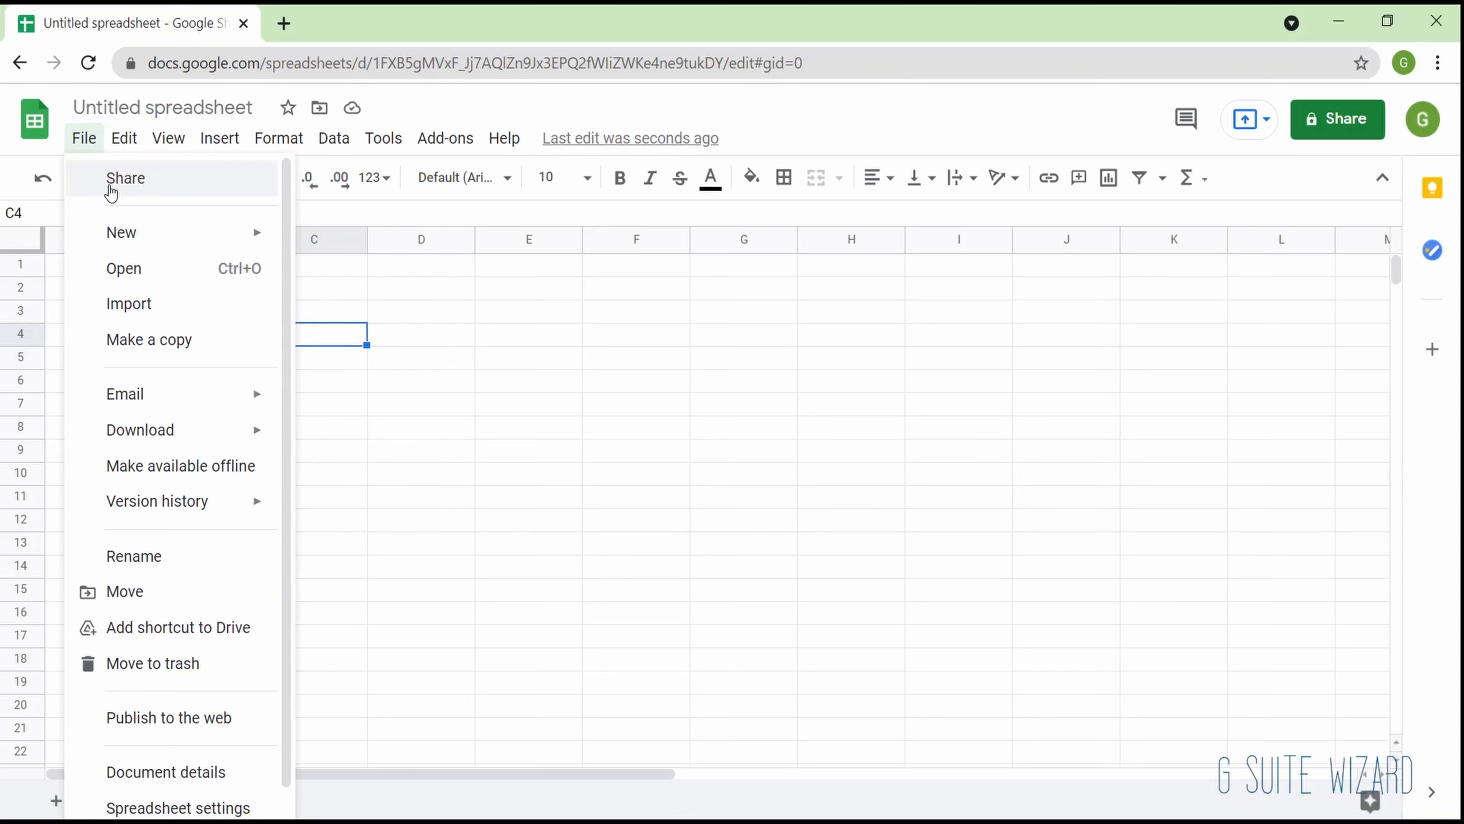
pyautogui.click(439, 393)
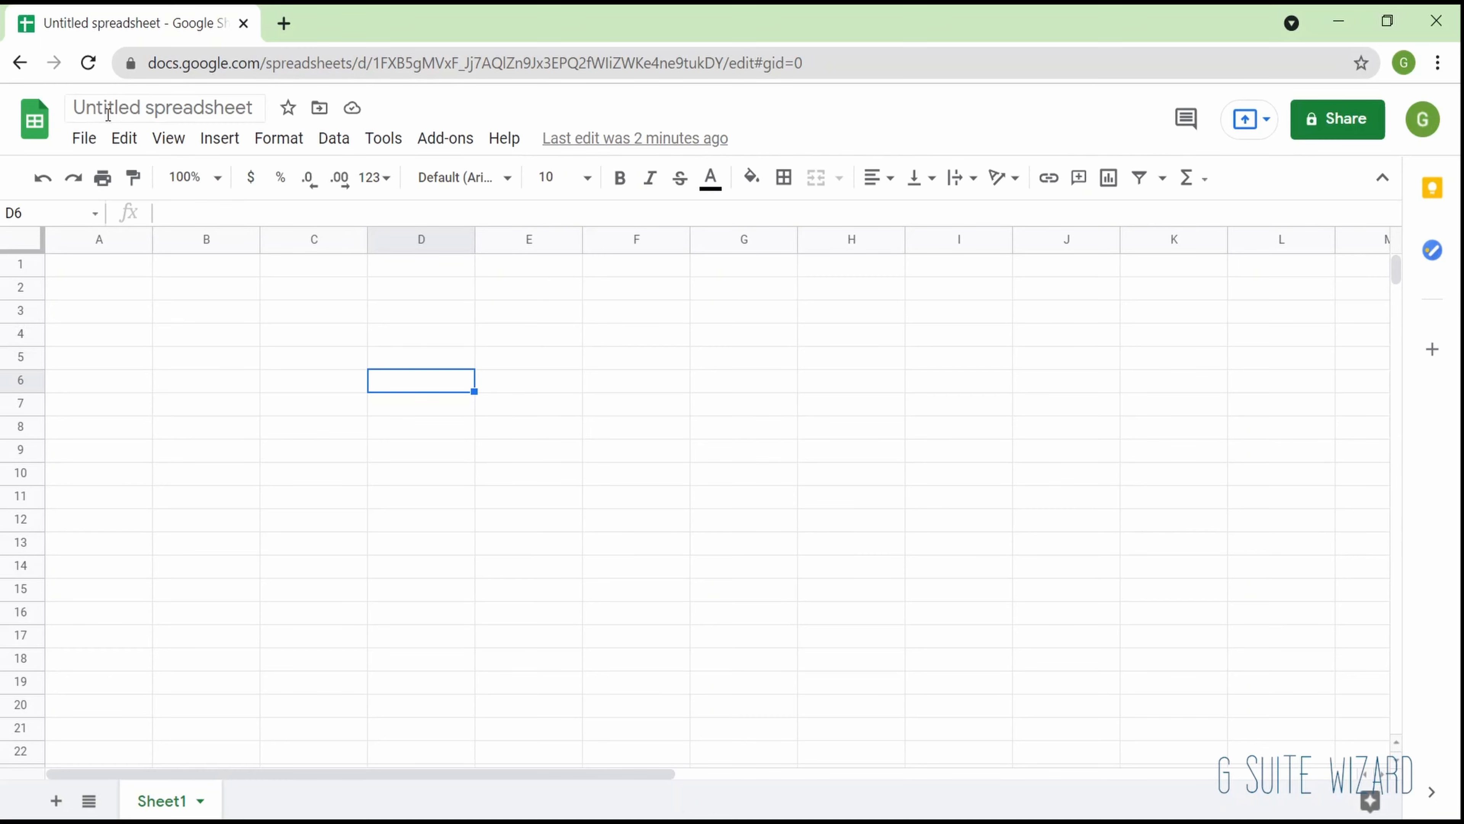
pyautogui.click(100, 139)
pyautogui.moveTo(124, 139)
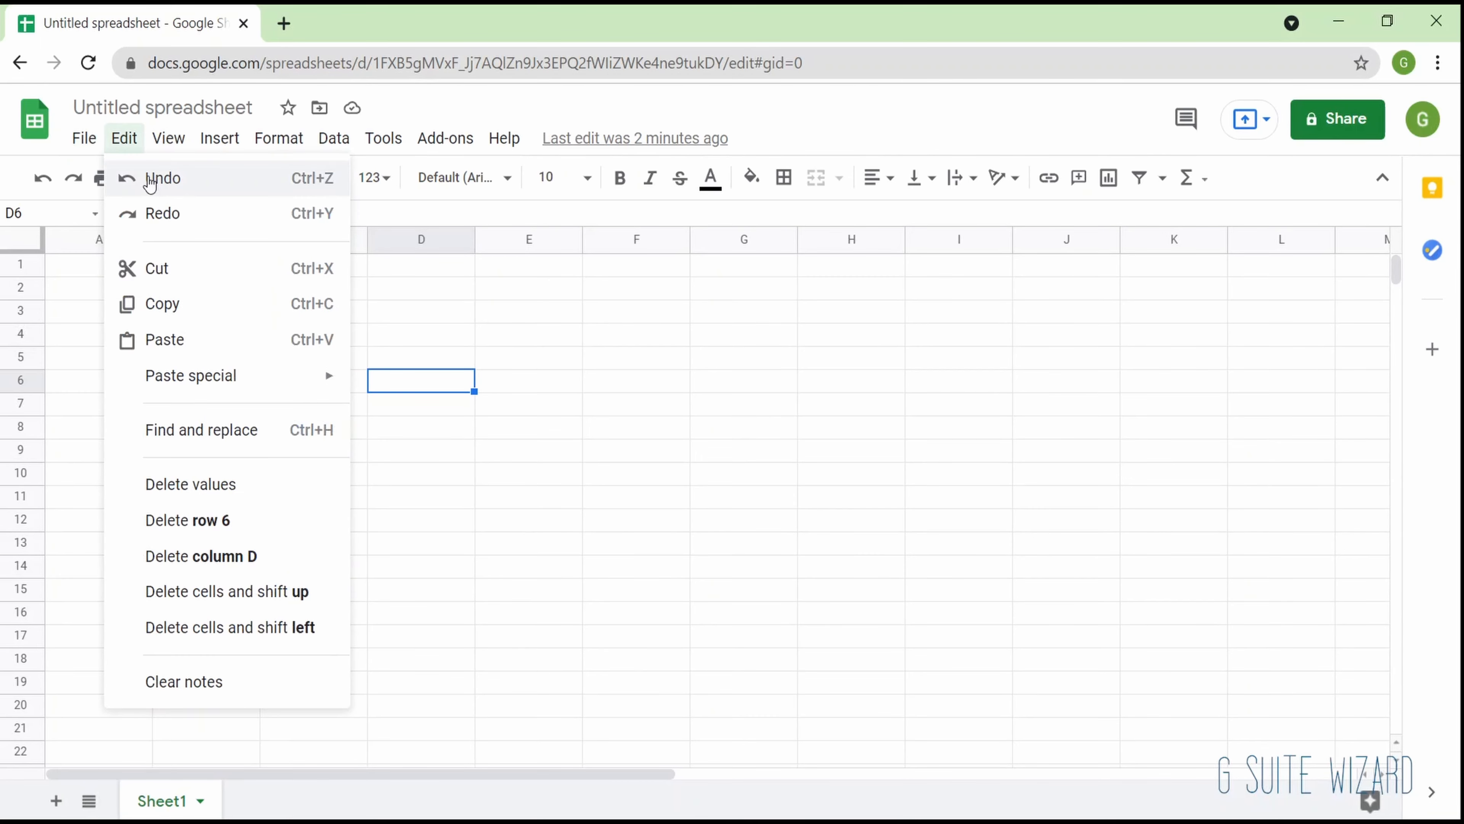
pyautogui.click(153, 179)
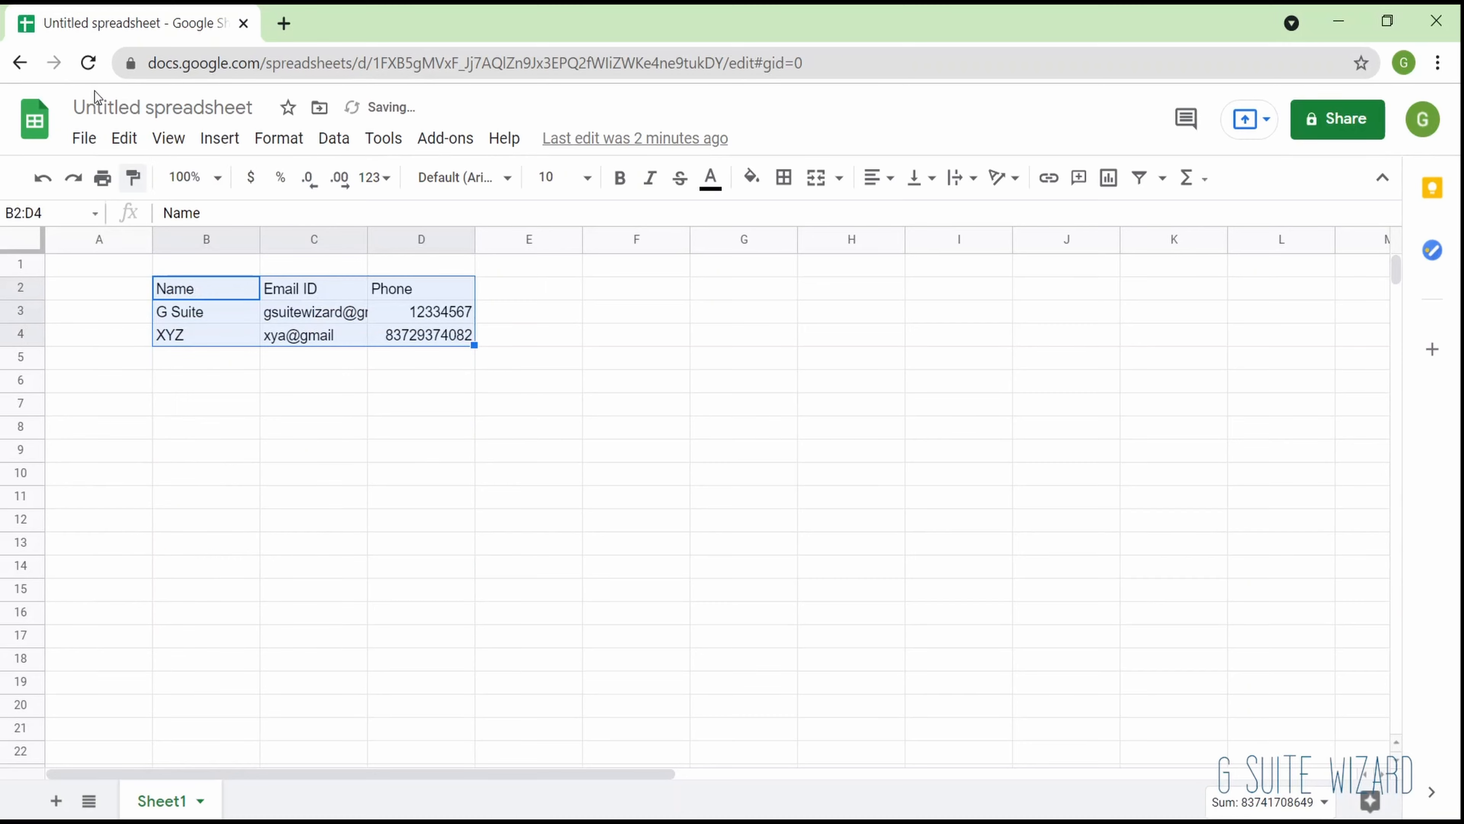
# - Open the sharing settings with the spreadsheet named Lecture 2 and copy its link
pyautogui.click(83, 141)
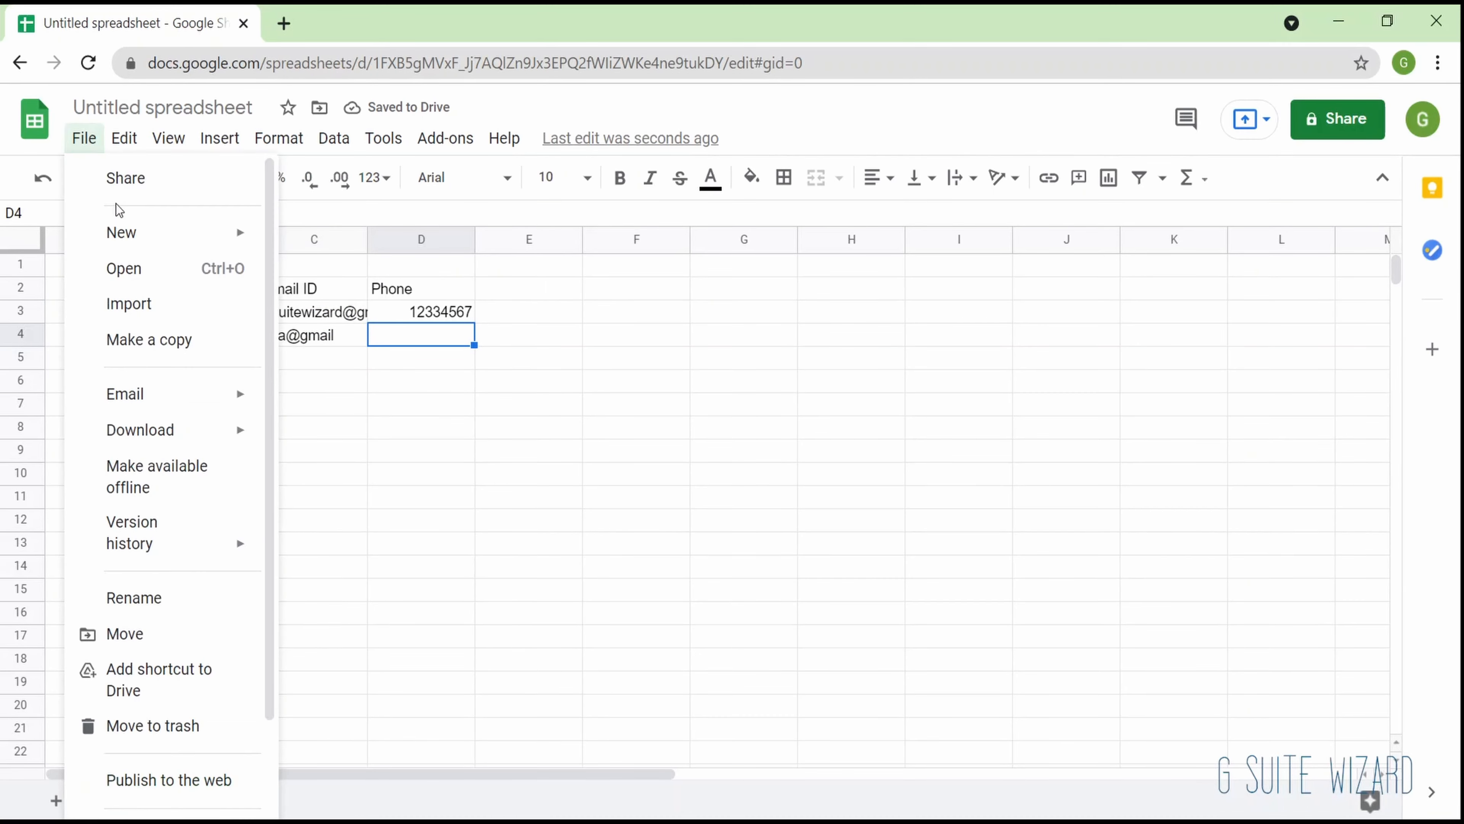
pyautogui.click(162, 184)
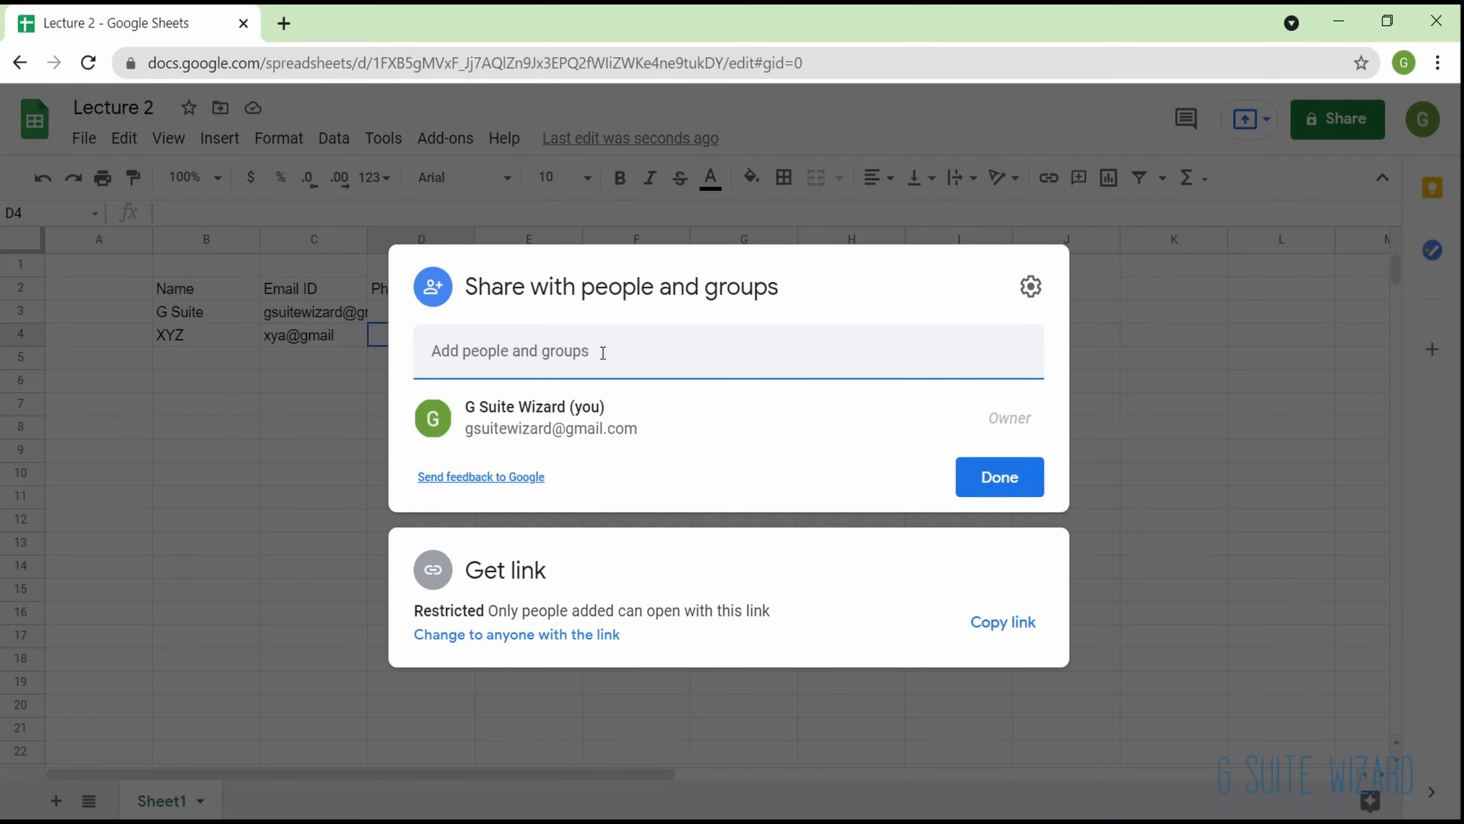
pyautogui.click(1011, 622)
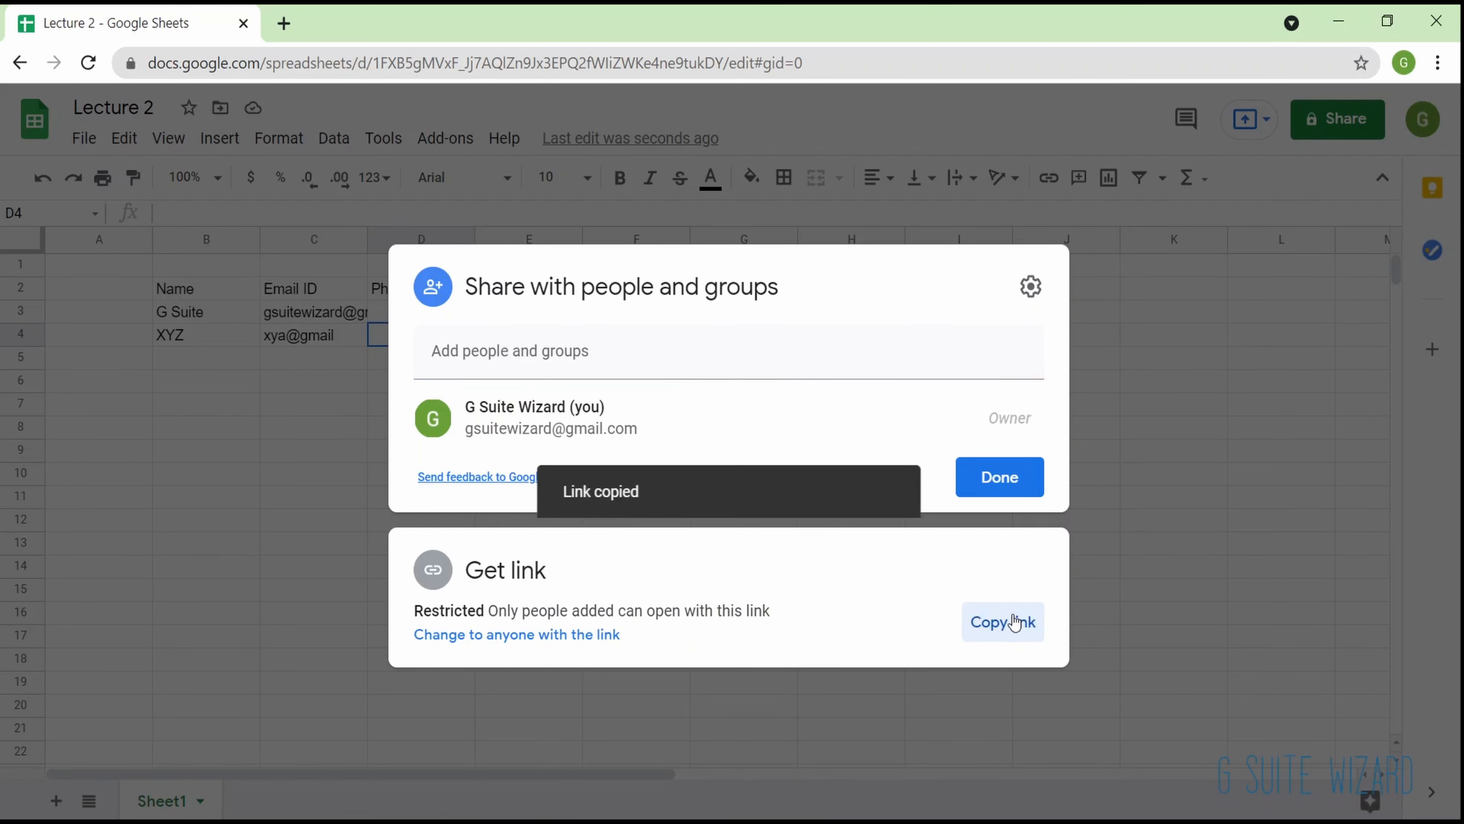
# - Change link access to anyone with the link, keep the Viewer role and finish sharing
pyautogui.click(555, 636)
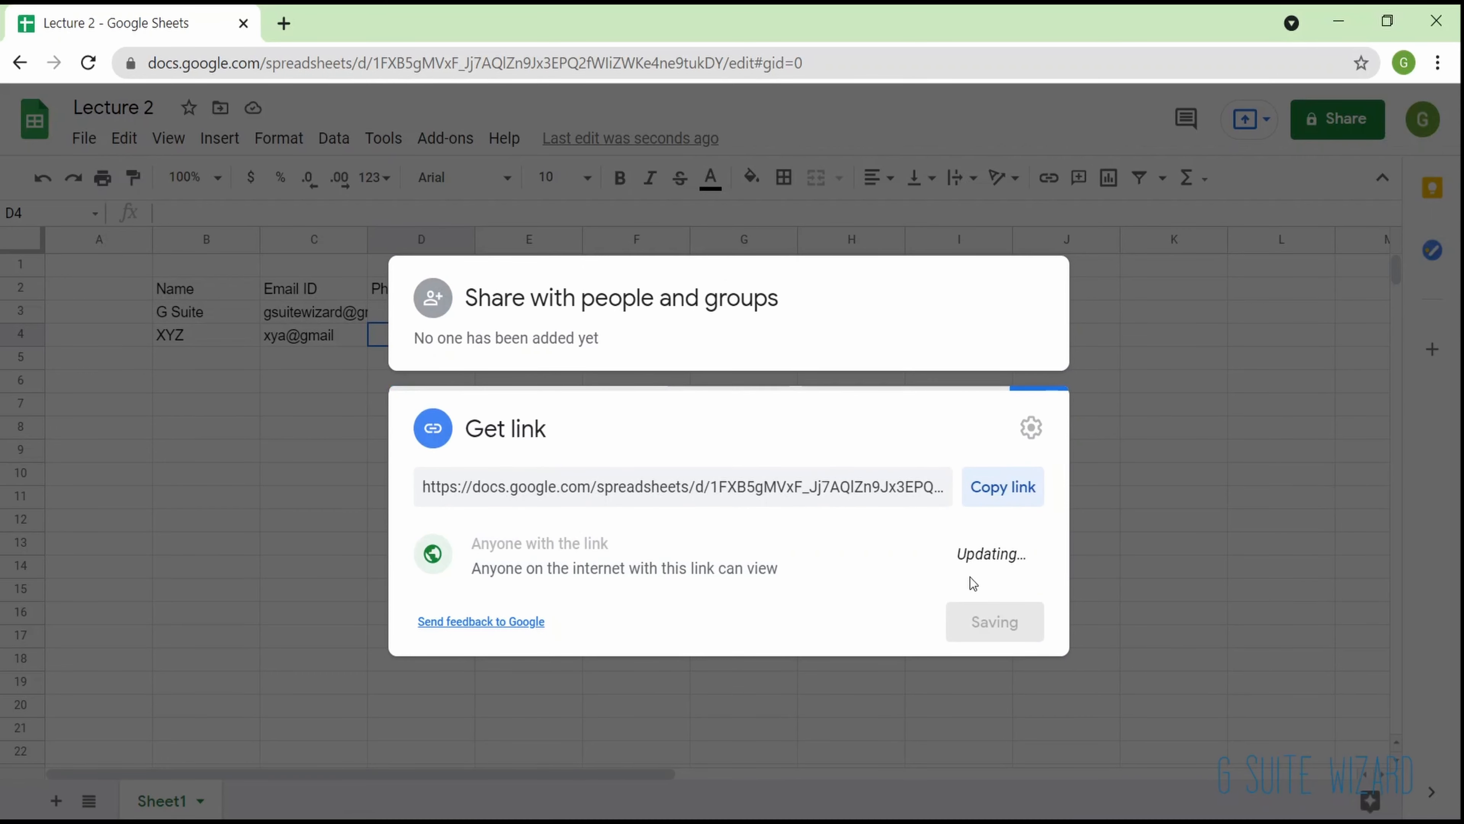
pyautogui.click(964, 561)
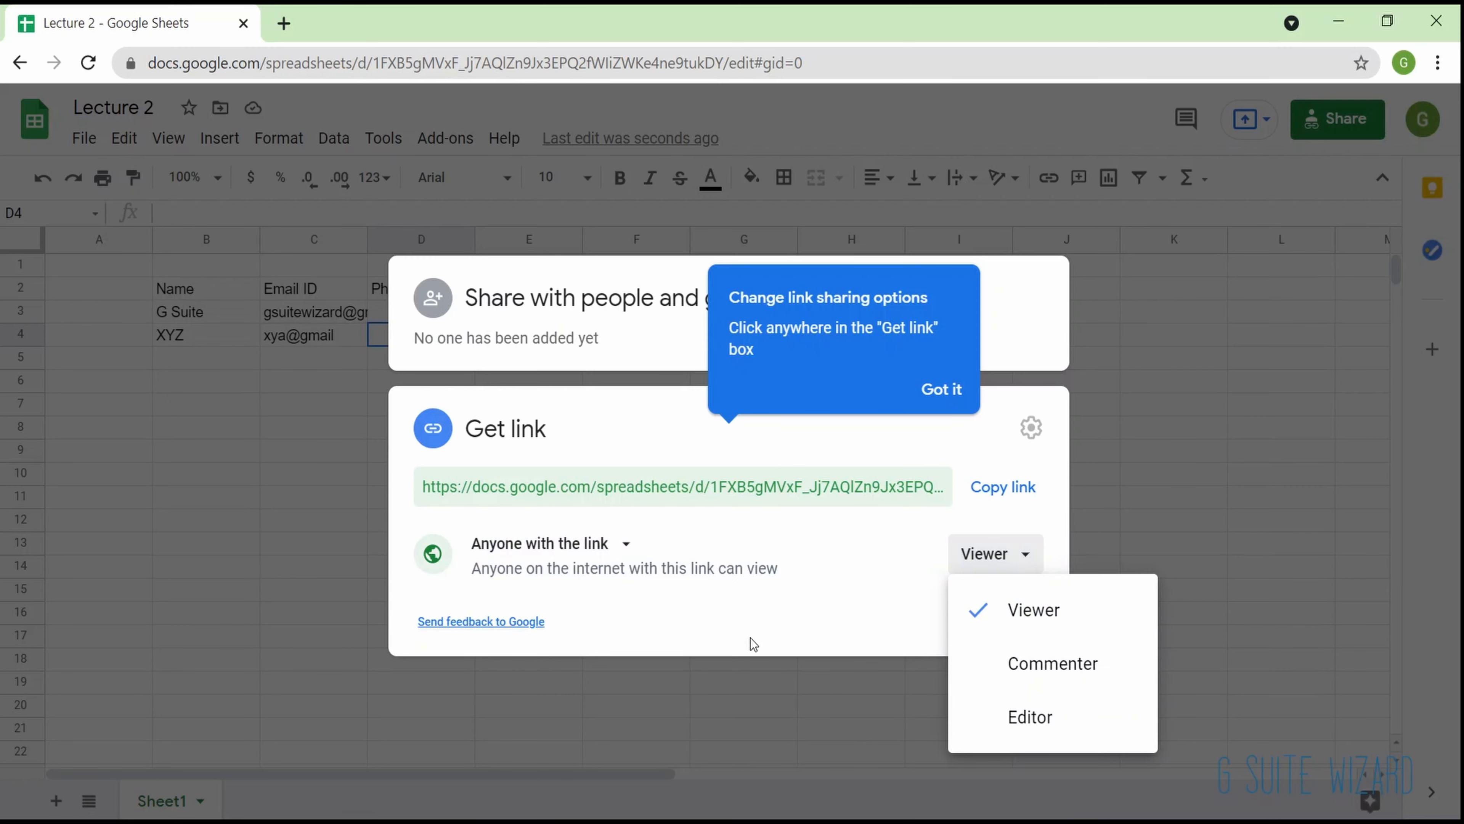
pyautogui.click(751, 637)
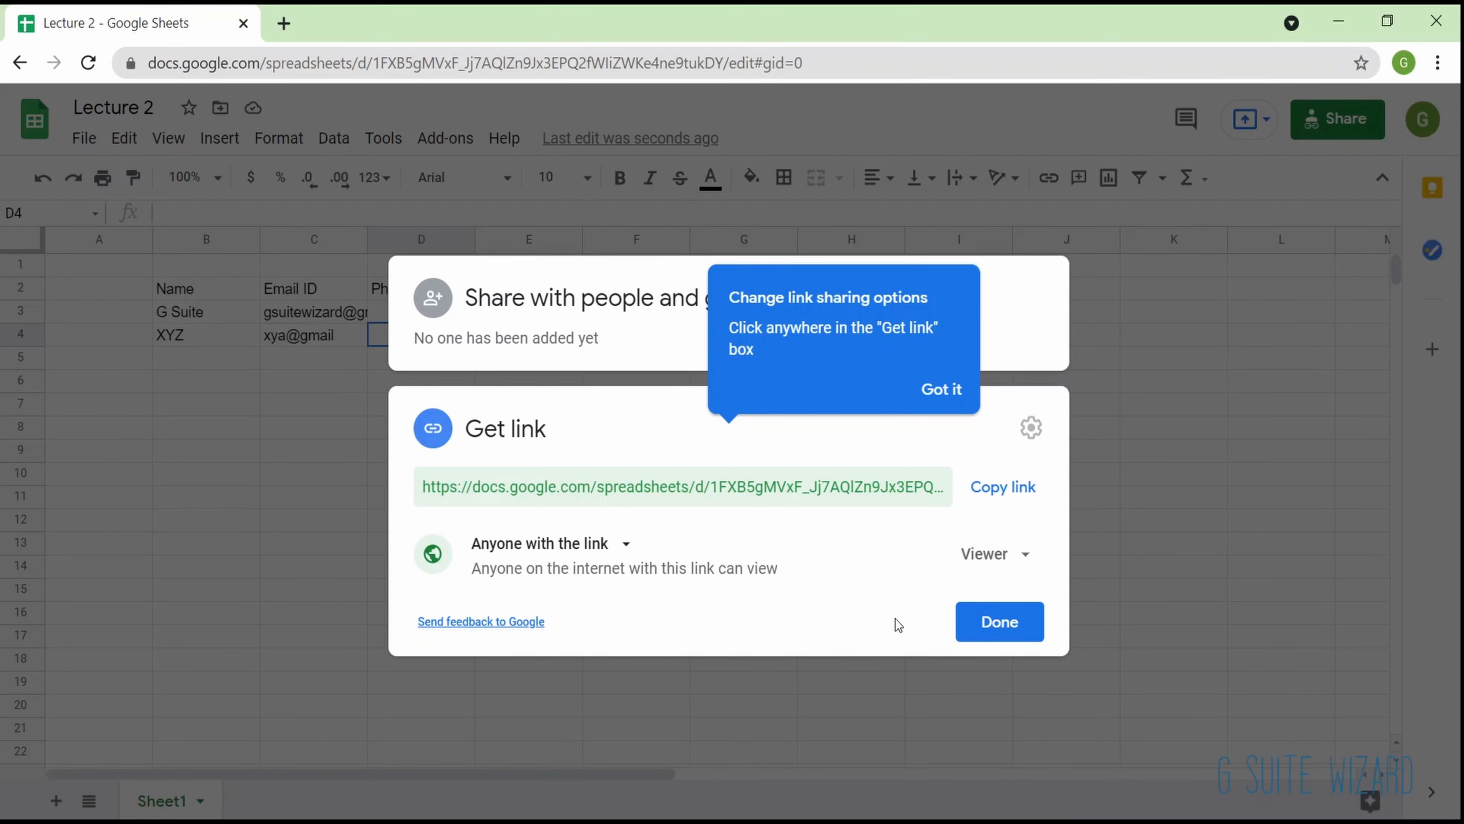
pyautogui.click(1020, 617)
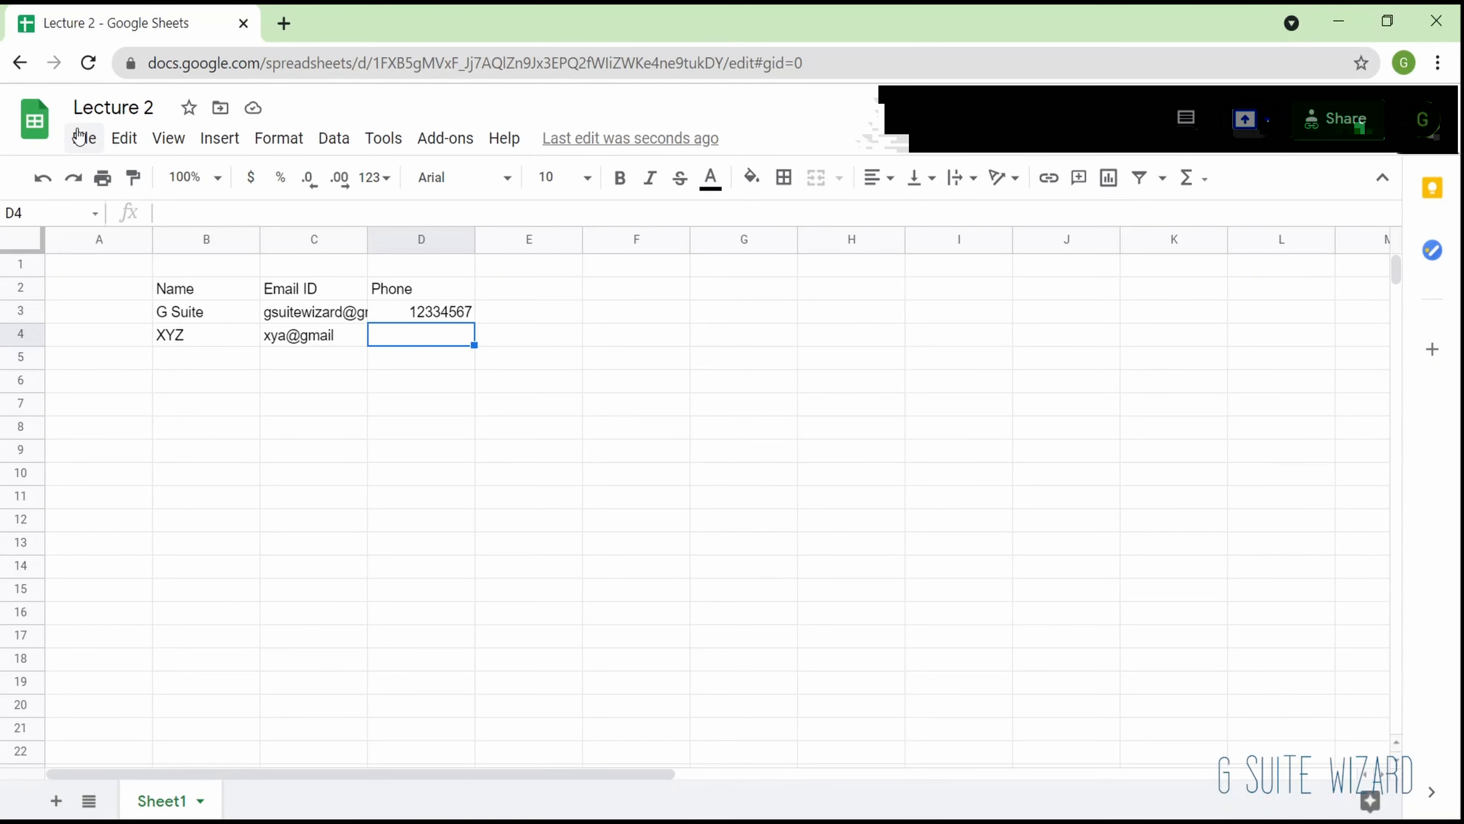
# - View the spreadsheets available to open from My Drive and close the file picker without opening one
pyautogui.click(83, 138)
pyautogui.moveTo(118, 231)
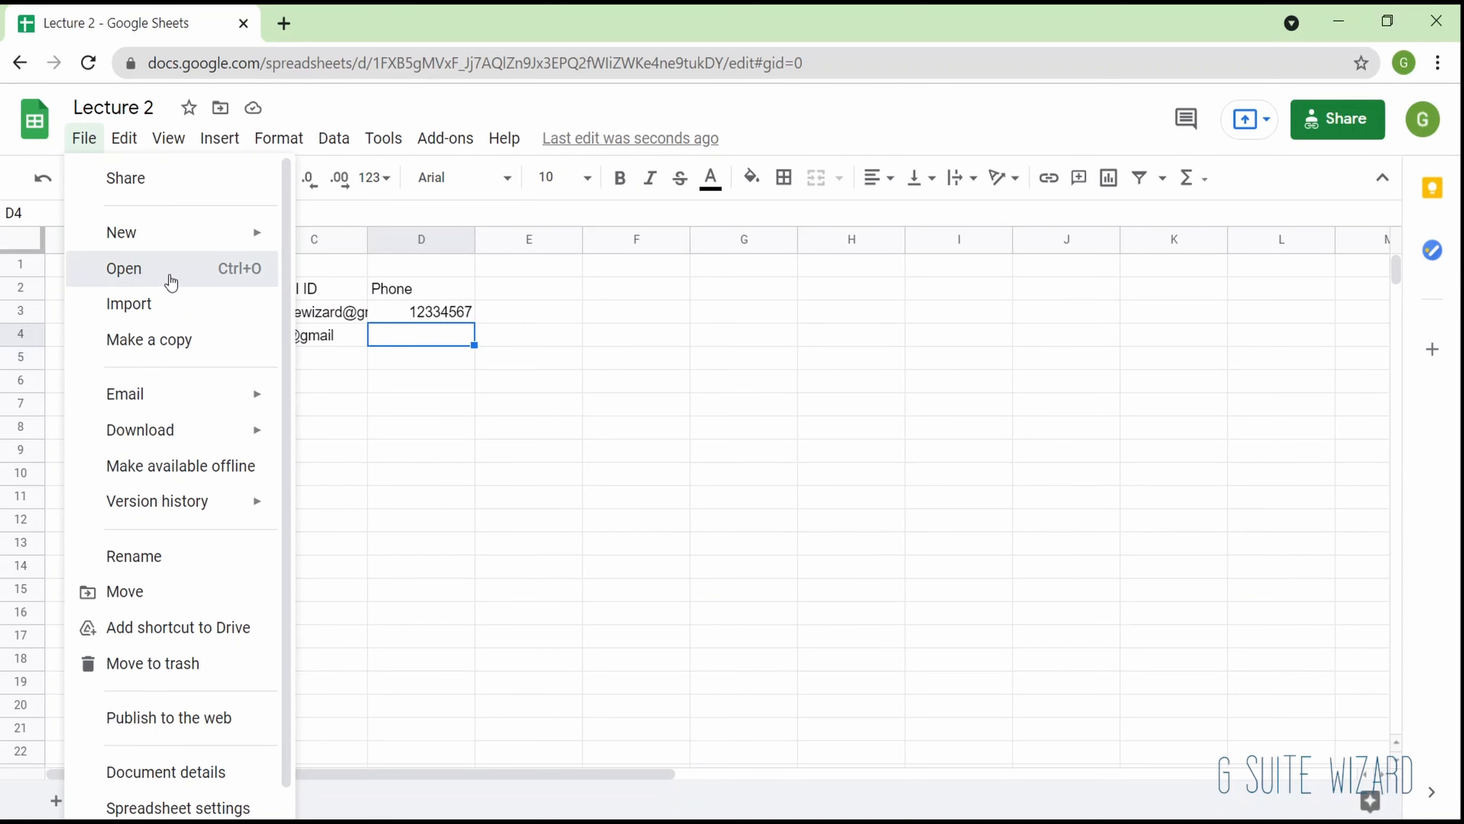
pyautogui.click(172, 281)
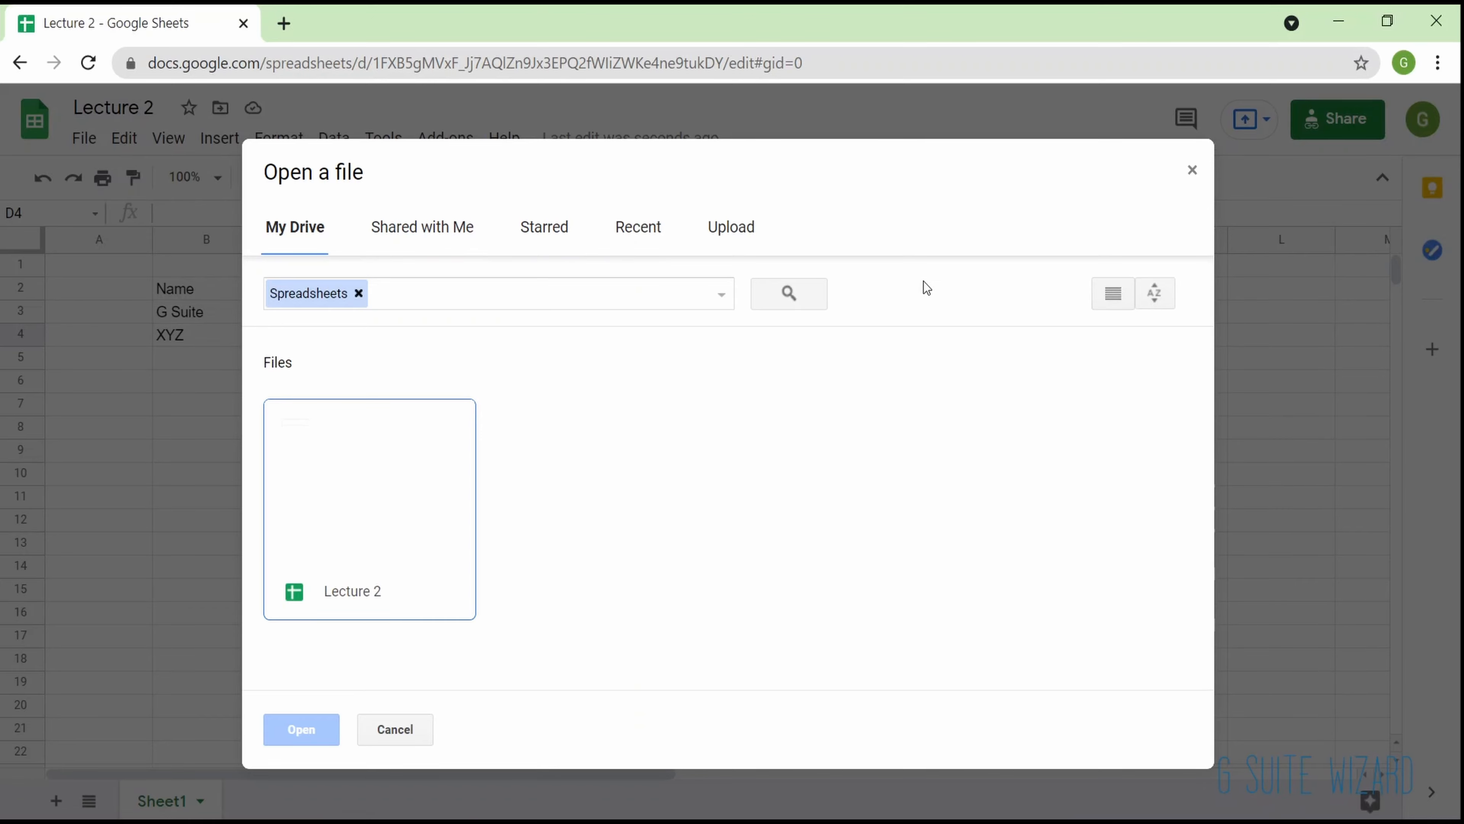
pyautogui.click(1192, 173)
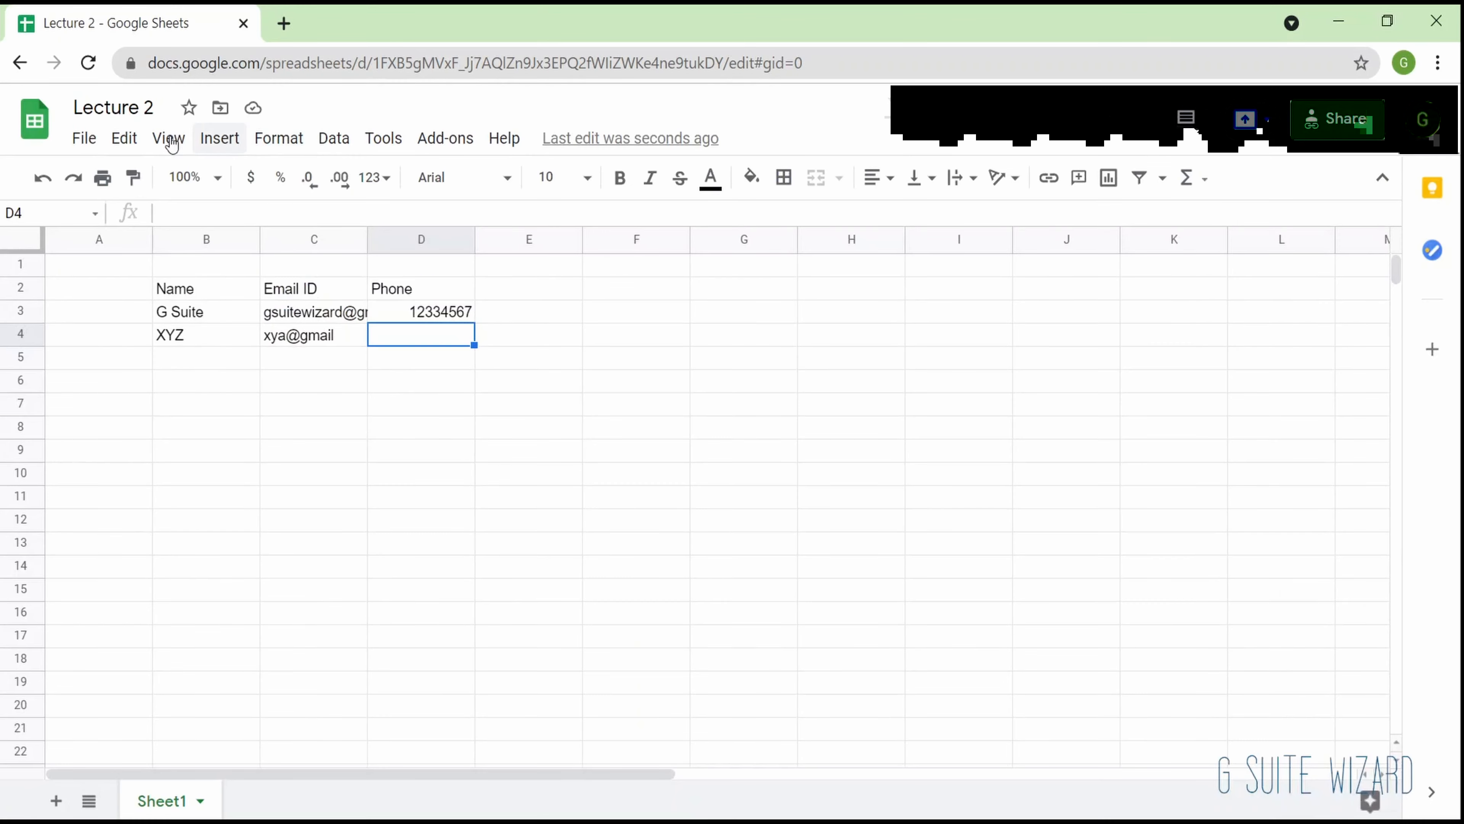
# - Look through the file's email options, download formats and remaining file commands
pyautogui.click(84, 138)
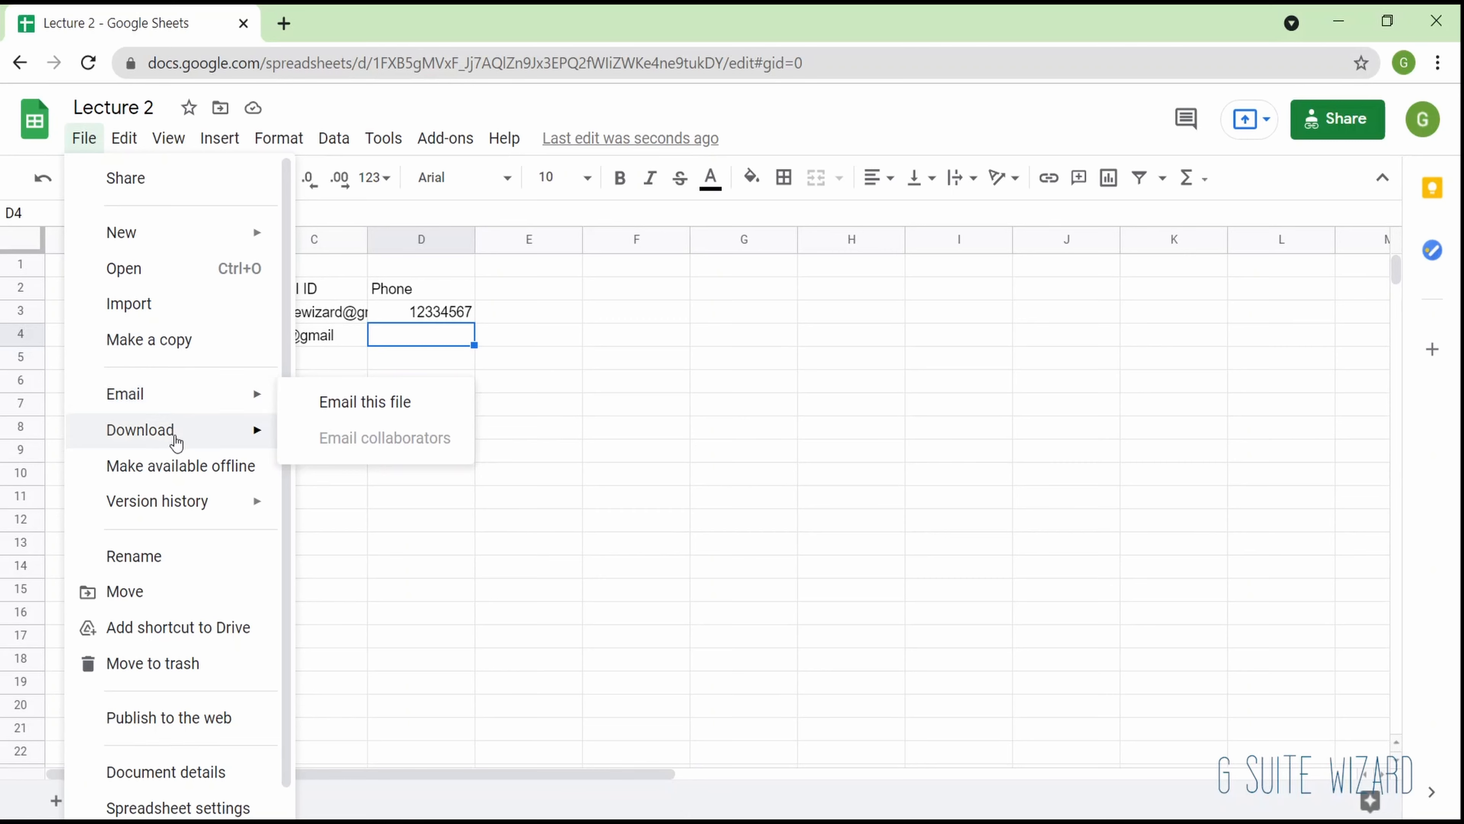
pyautogui.moveTo(211, 418)
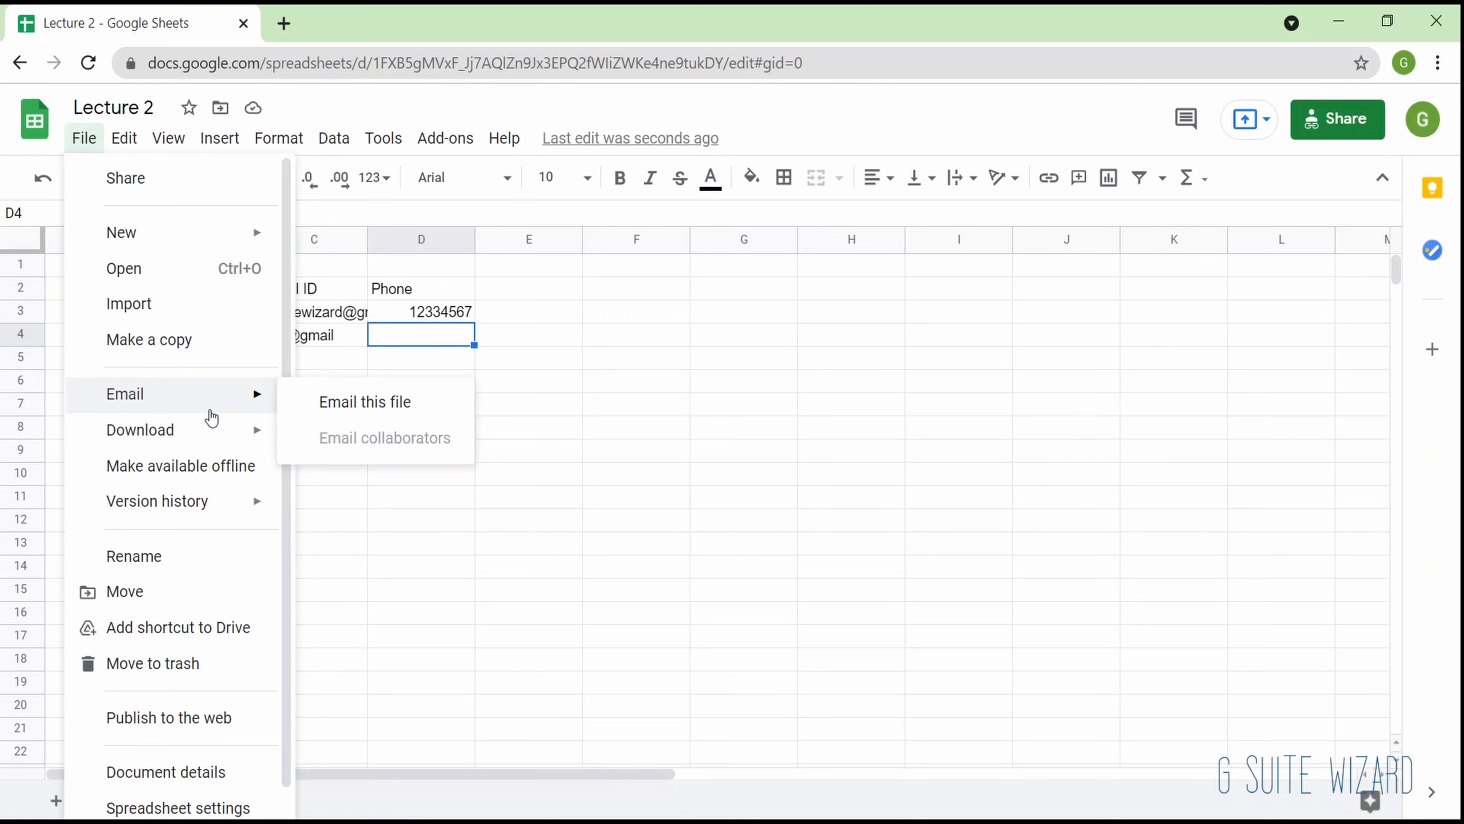
pyautogui.moveTo(217, 447)
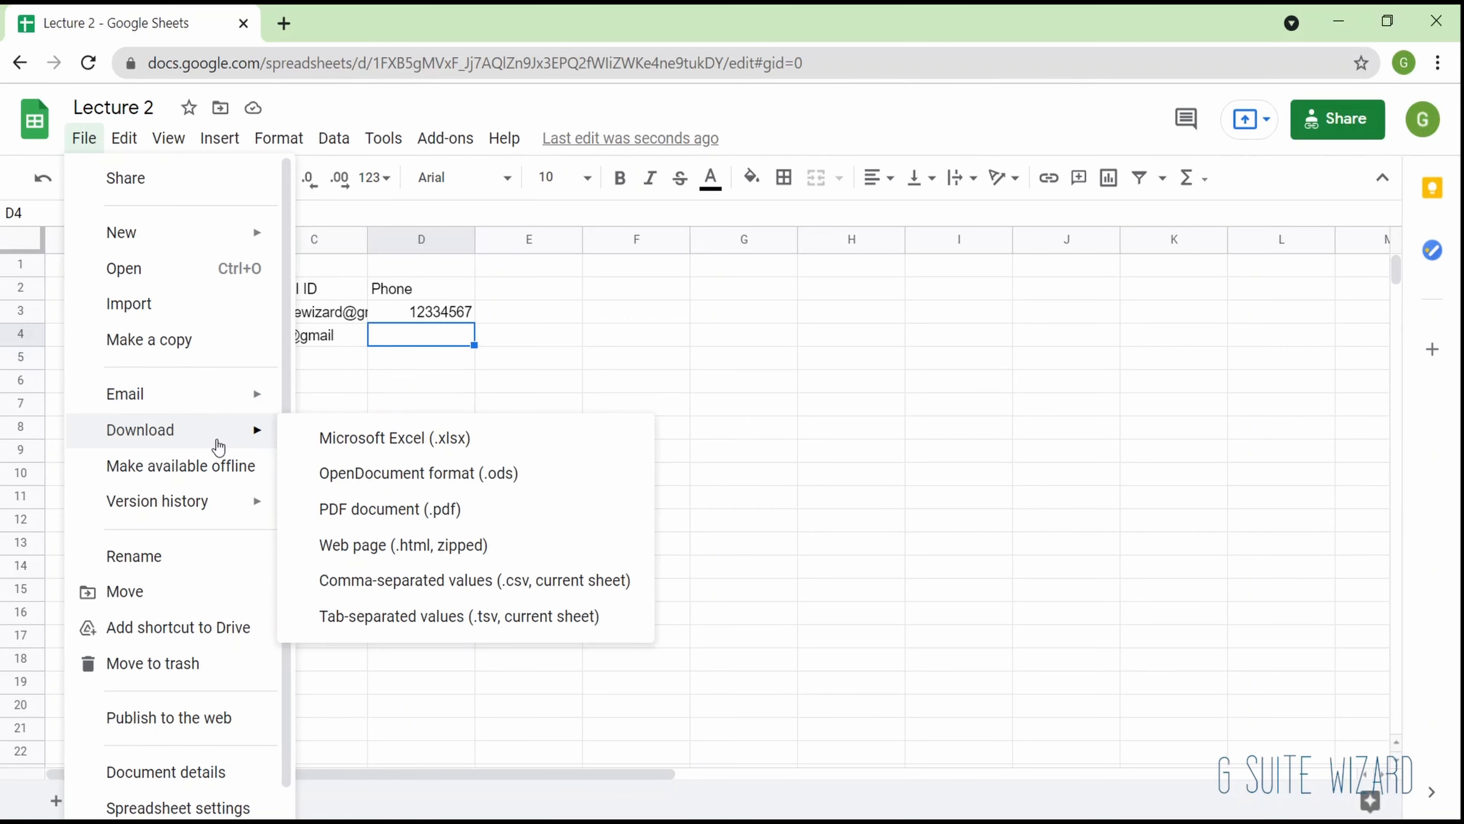
pyautogui.scroll(-1, 208, 604)
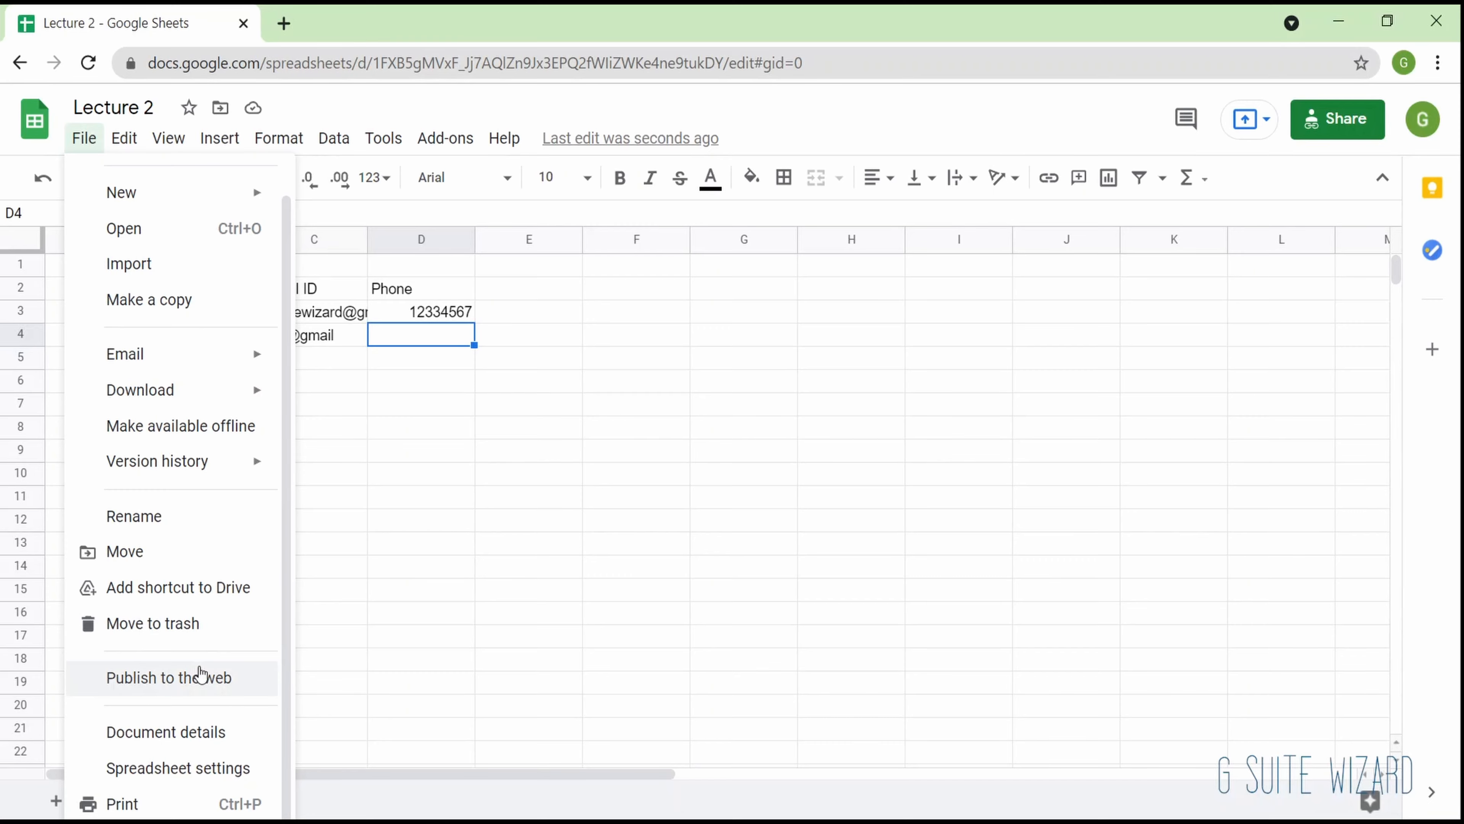
# - Check the publish-to-web option and the calculation options in the spreadsheet settings
pyautogui.click(200, 675)
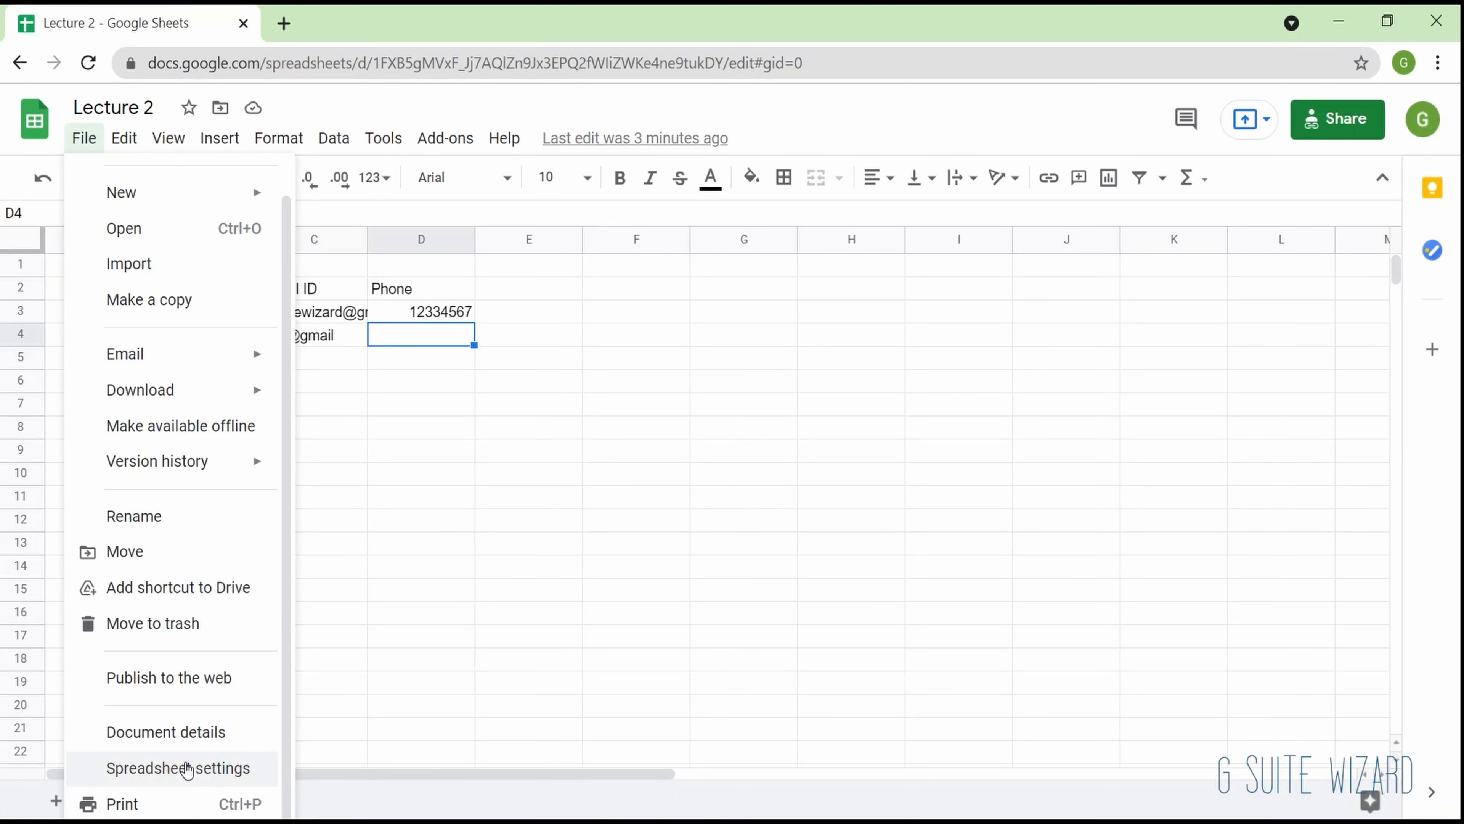
pyautogui.click(211, 738)
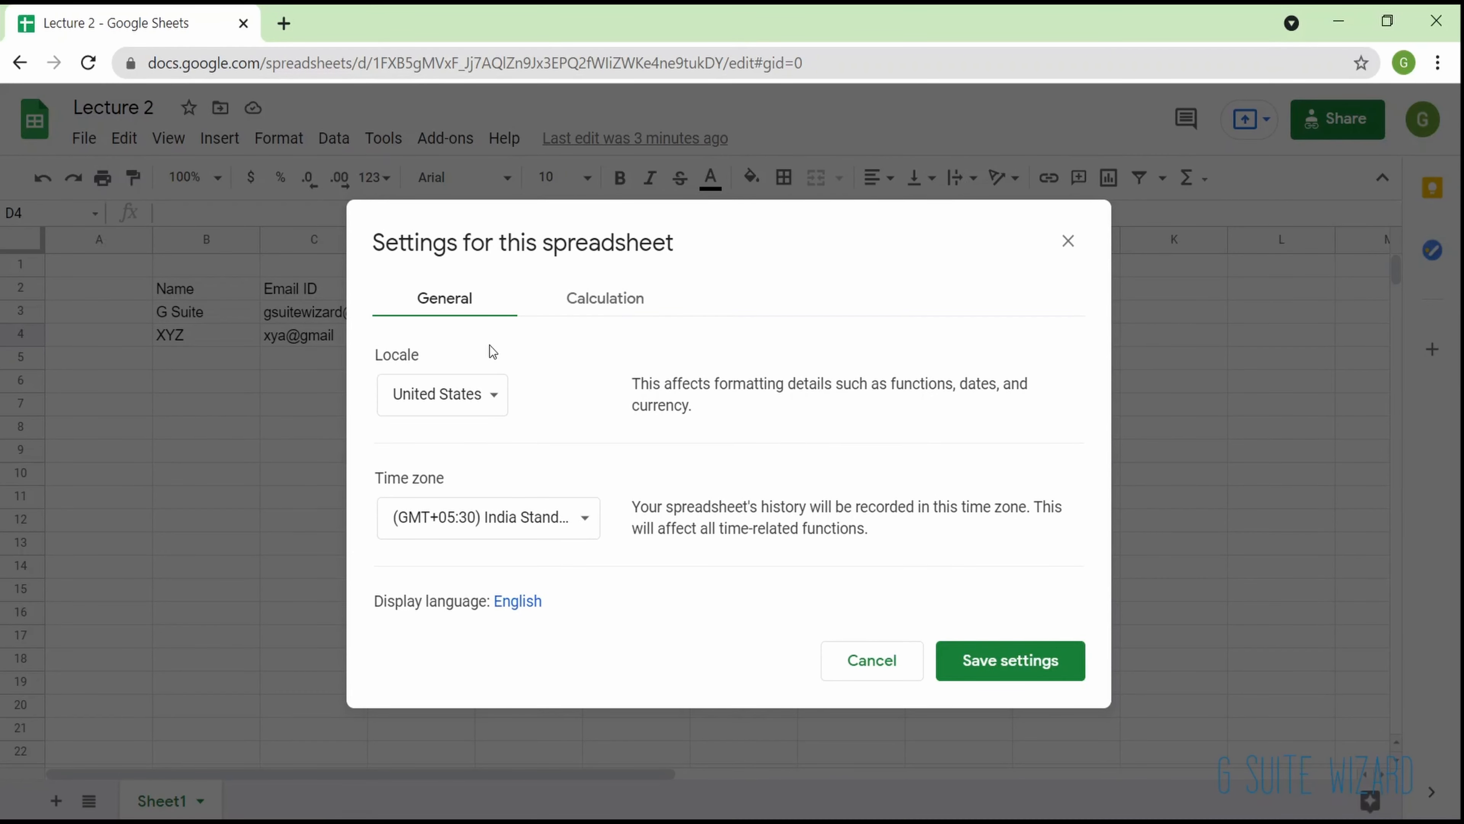
pyautogui.click(592, 297)
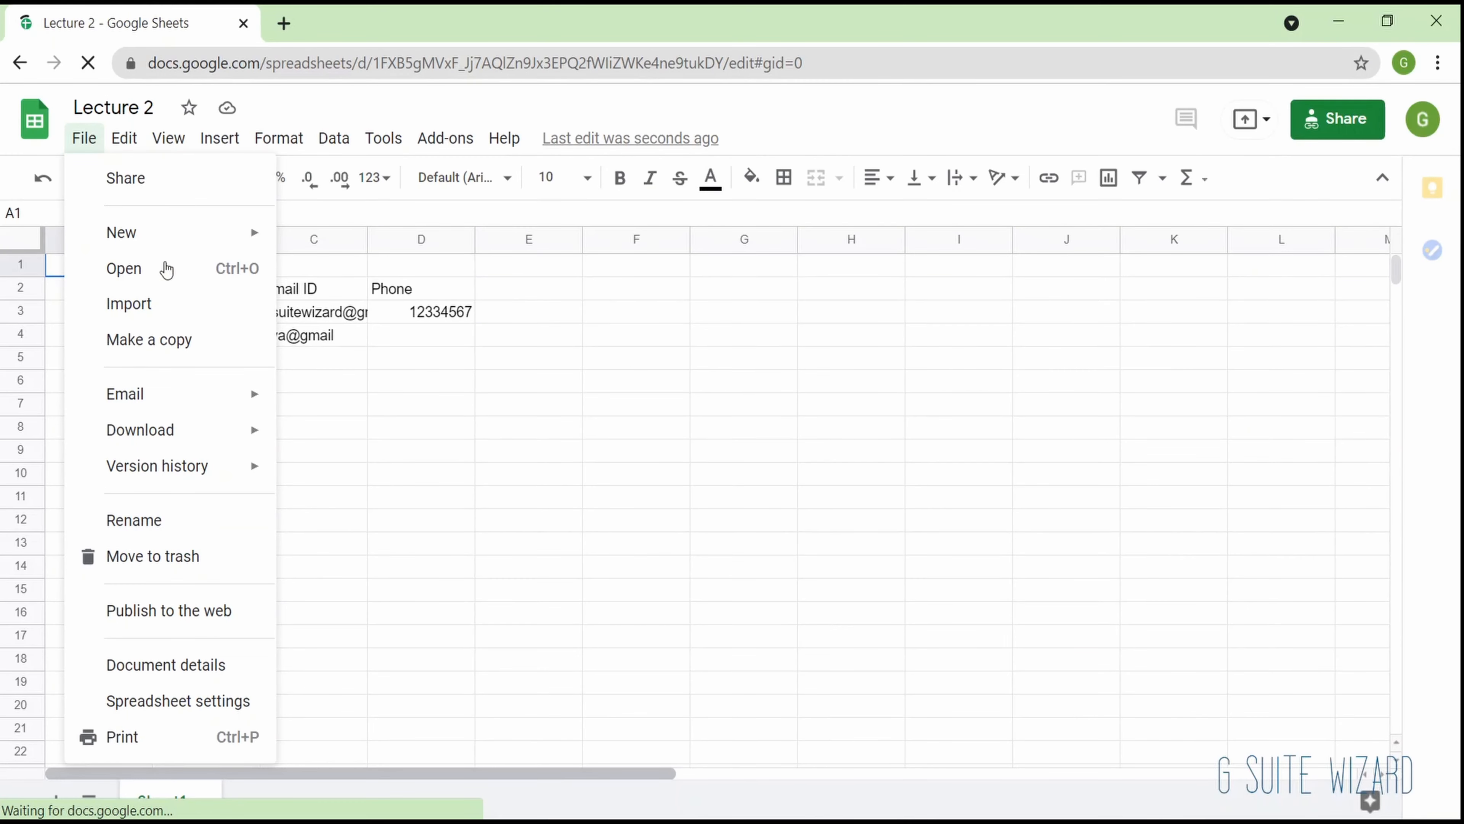
# - Look through the editing commands, including find and replace, and select cell E2
pyautogui.moveTo(123, 149)
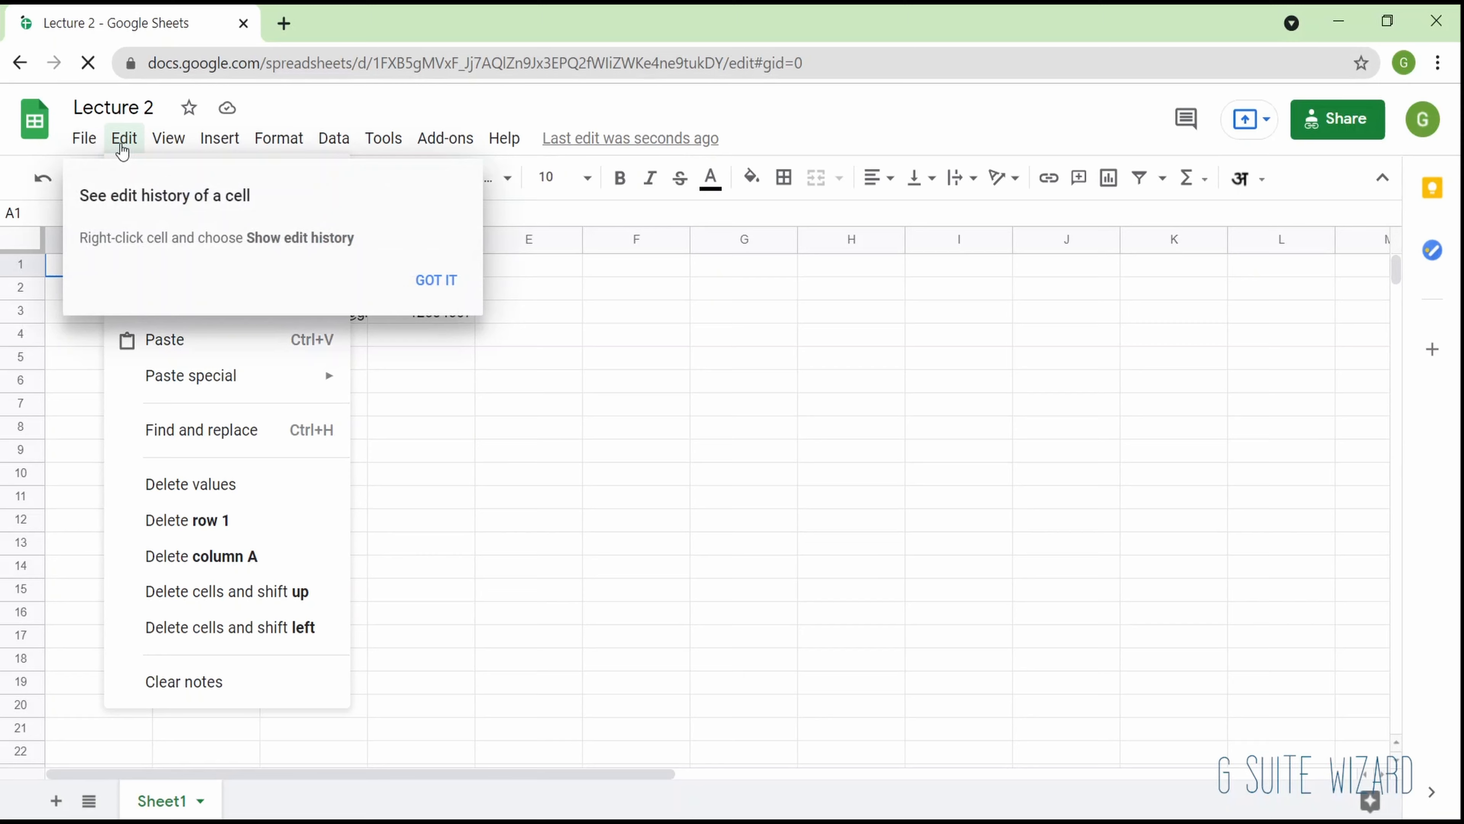
pyautogui.click(125, 148)
pyautogui.click(126, 148)
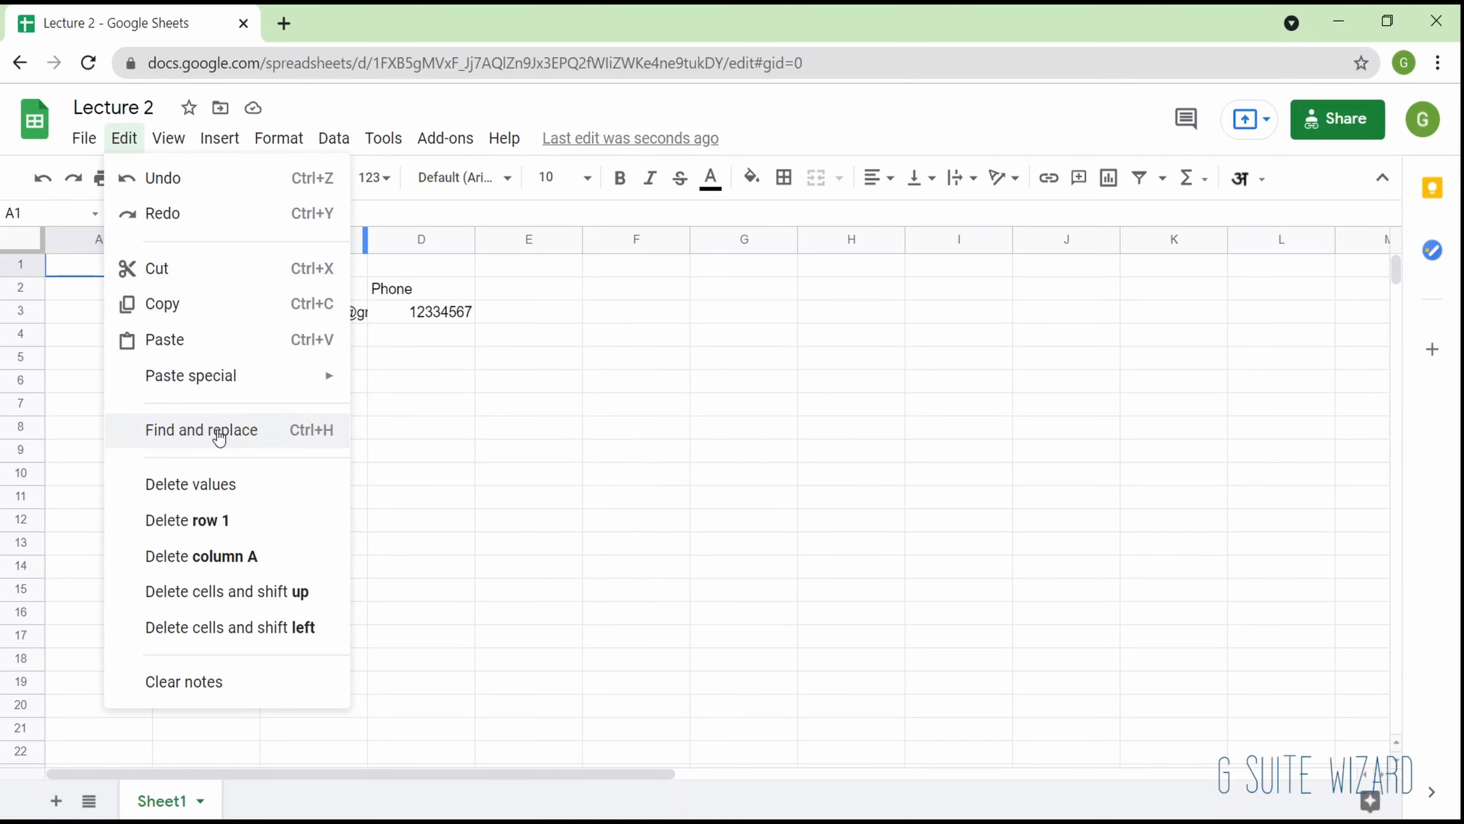
pyautogui.click(493, 298)
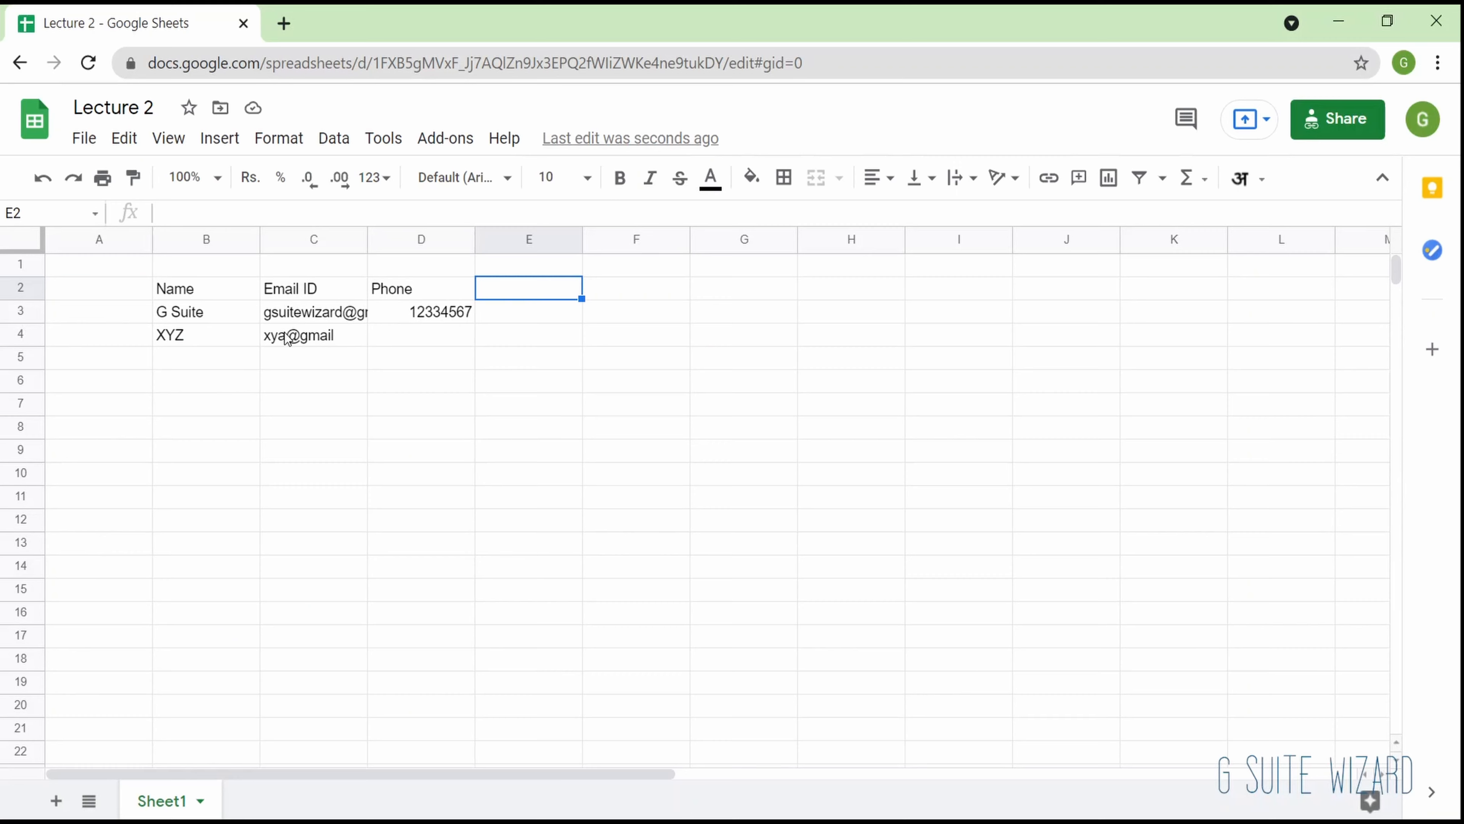
# - Move the active cell from E2 through C2 and B1, ending on C3
pyautogui.press('Left')
pyautogui.press('Left')
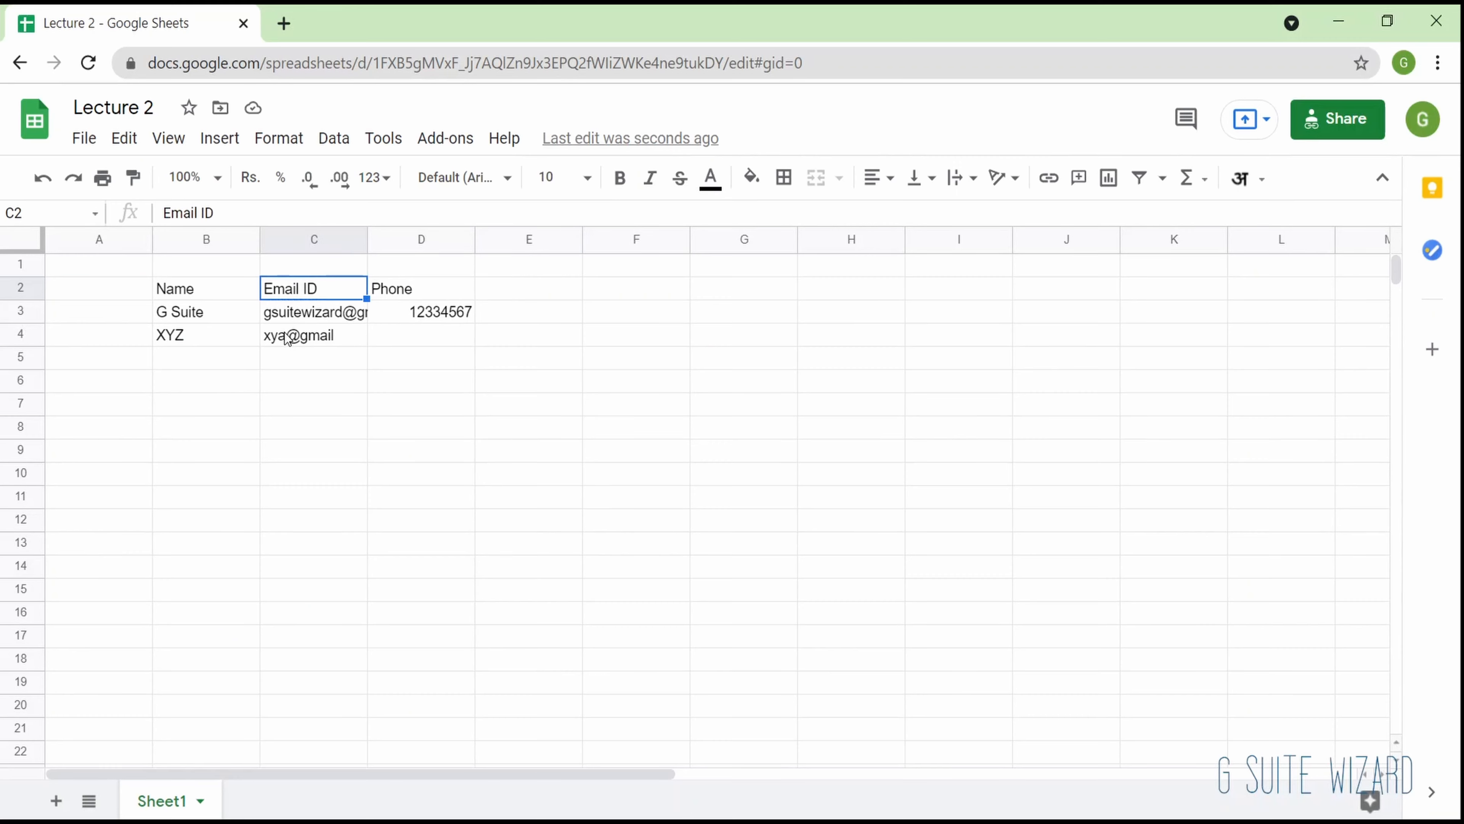
pyautogui.press('Up')
pyautogui.press('Left')
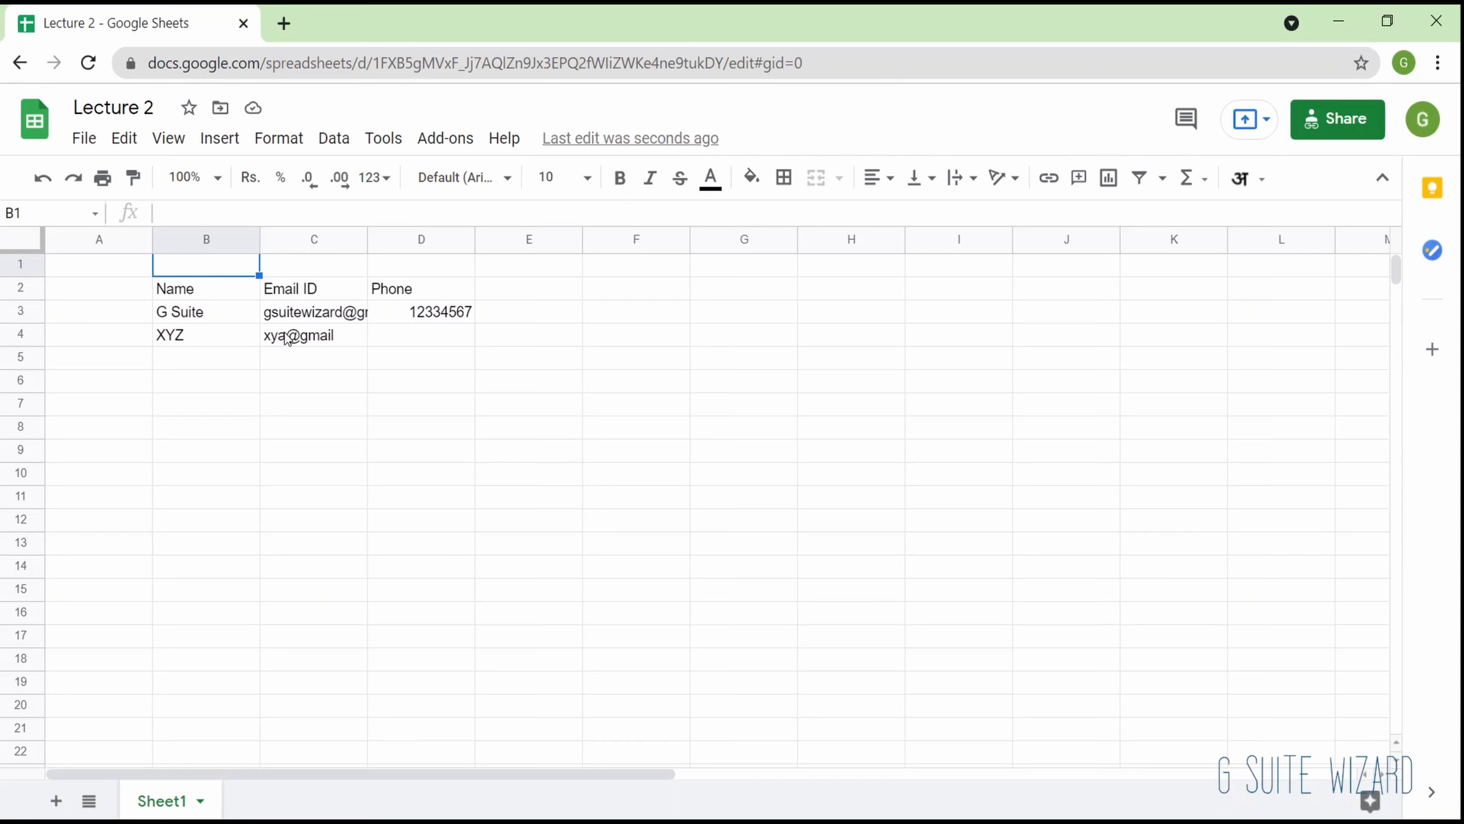
pyautogui.press('Down')
pyautogui.press('Down')
pyautogui.press('Right')
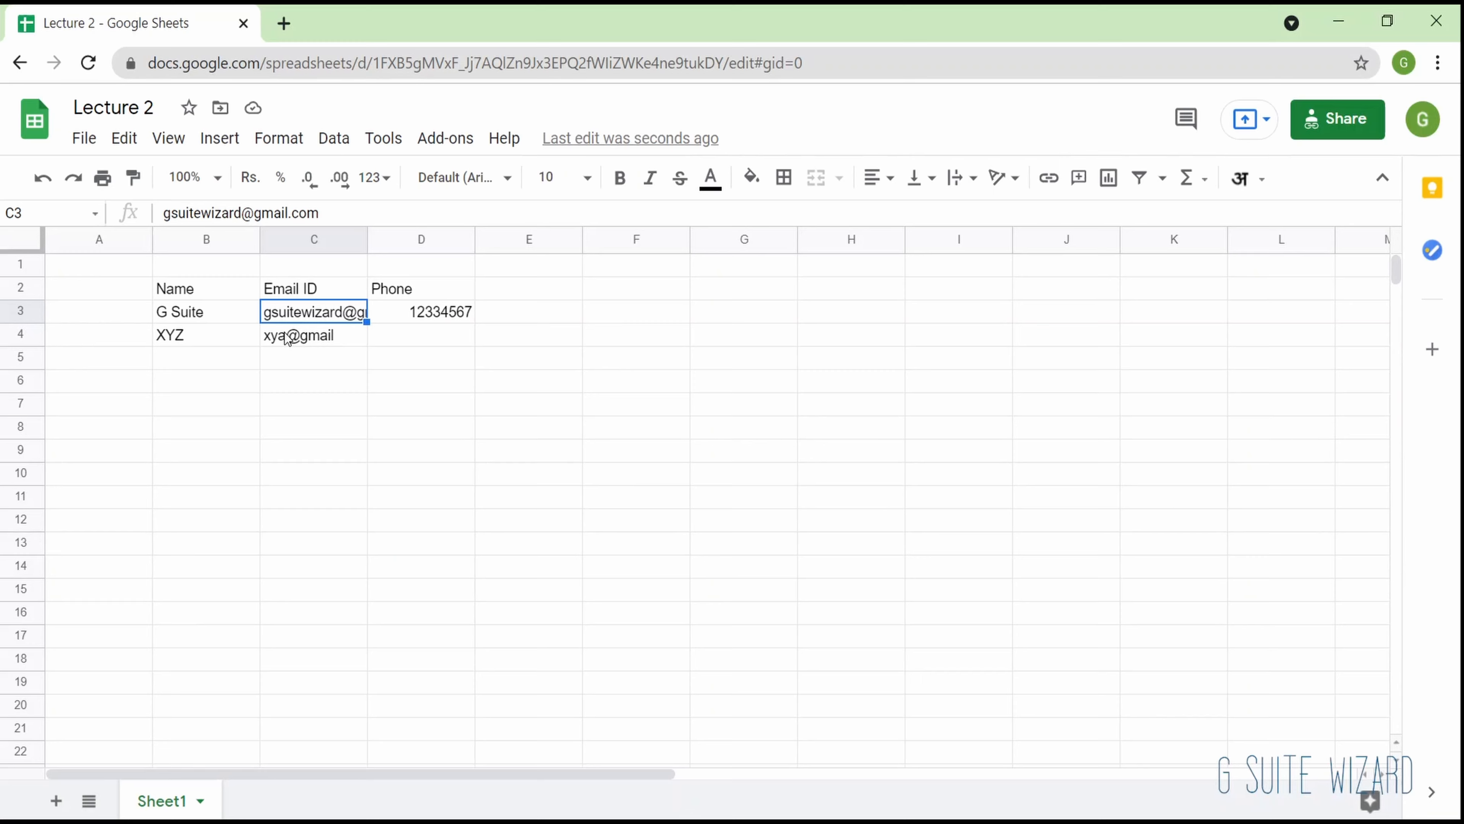
# - Search all sheets for "g suite" with Find and replace, repeating the search starting from cell D10
pyautogui.click(123, 140)
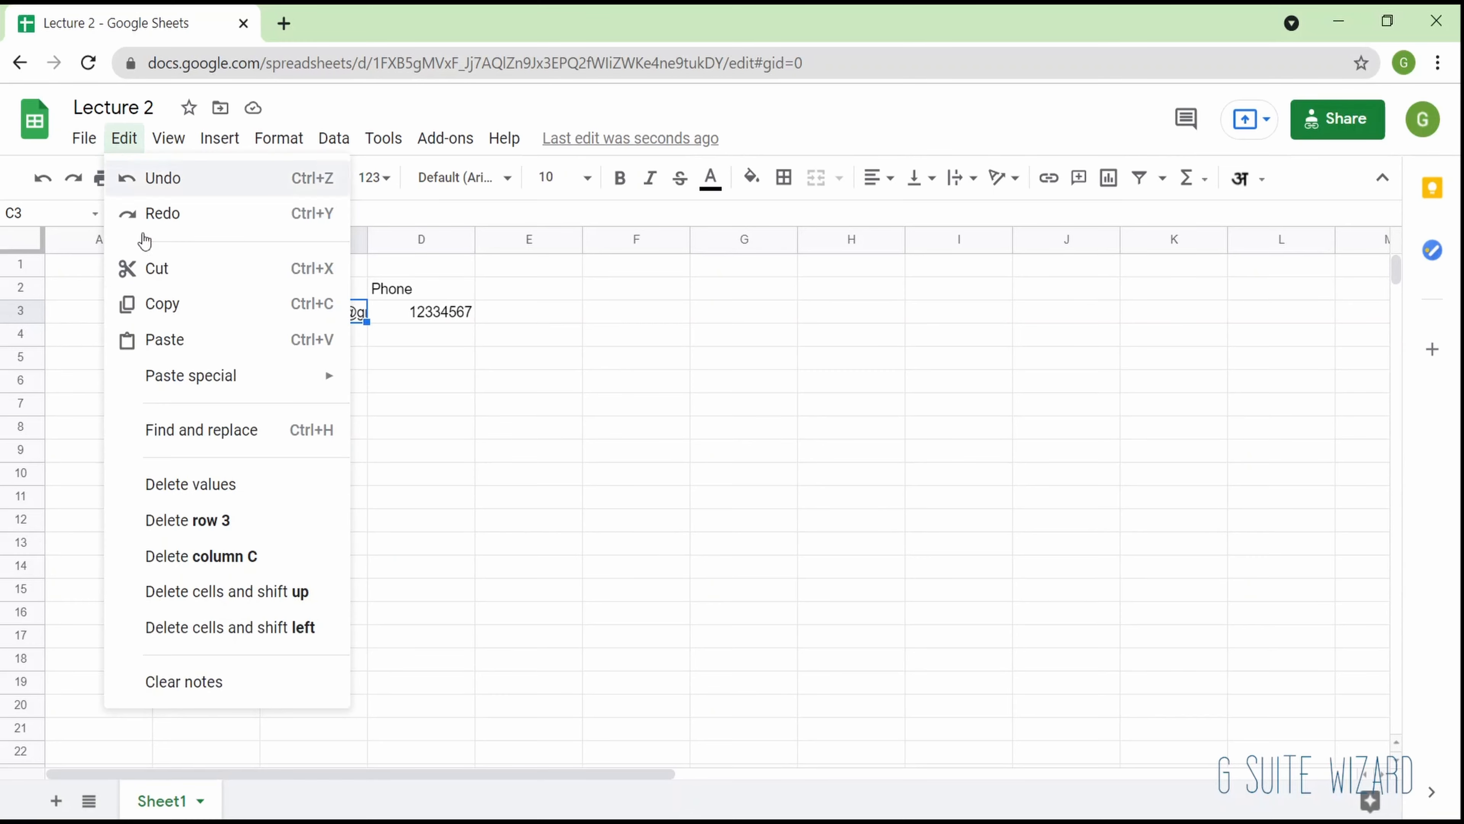
pyautogui.click(197, 431)
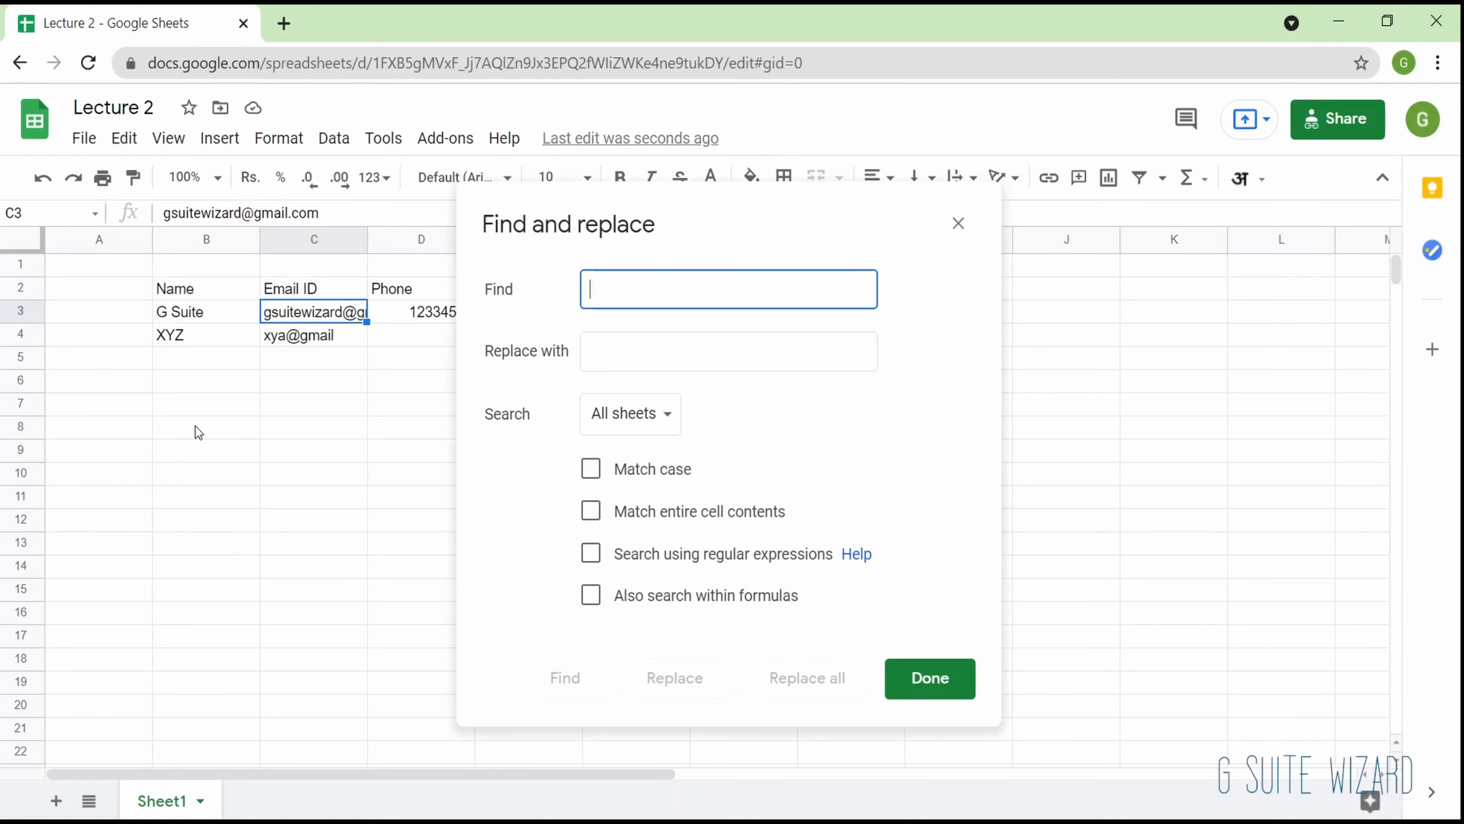
pyautogui.click(614, 349)
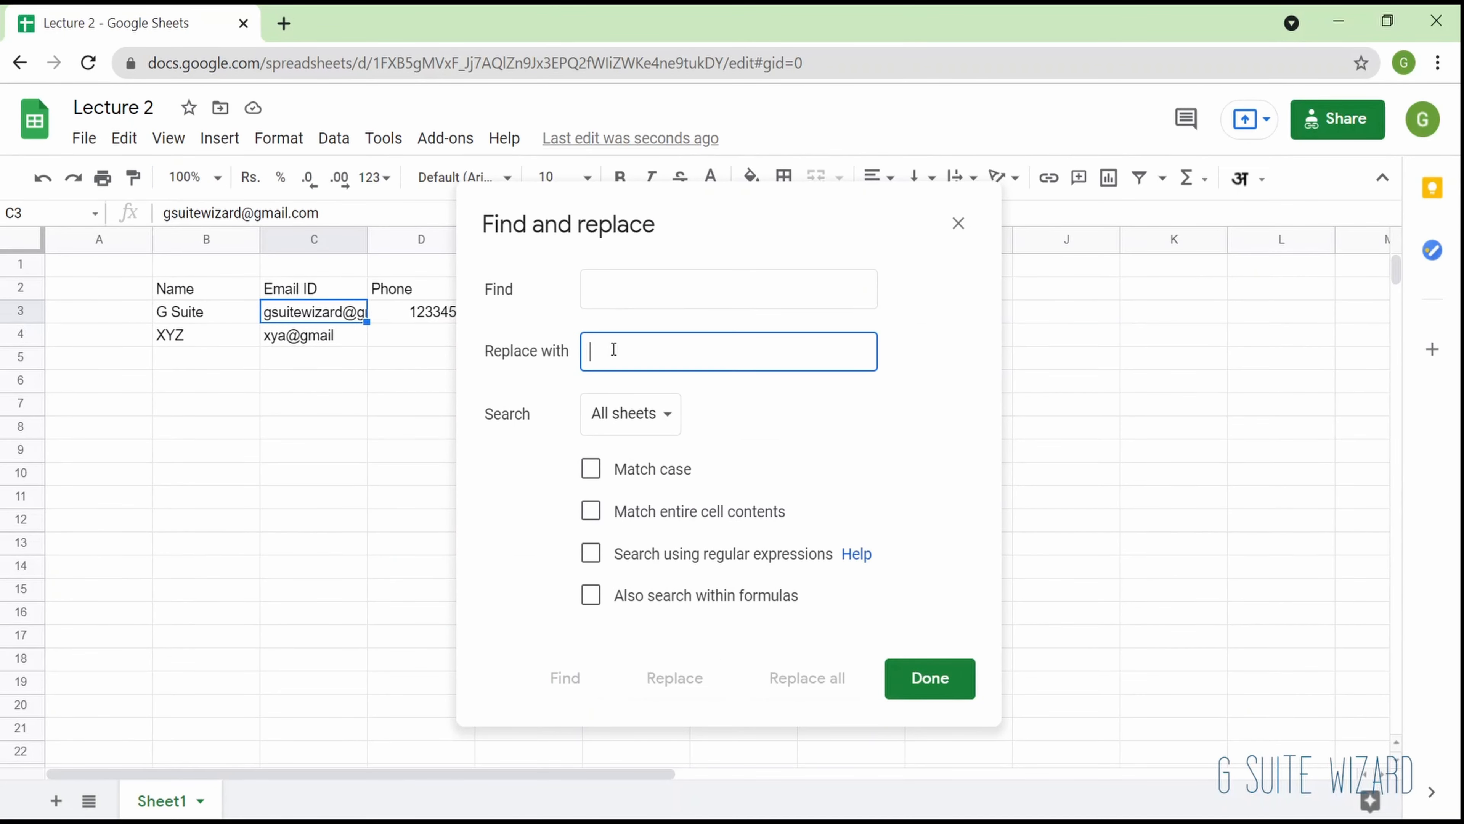
pyautogui.click(618, 291)
pyautogui.write('g suite')
pyautogui.click(554, 678)
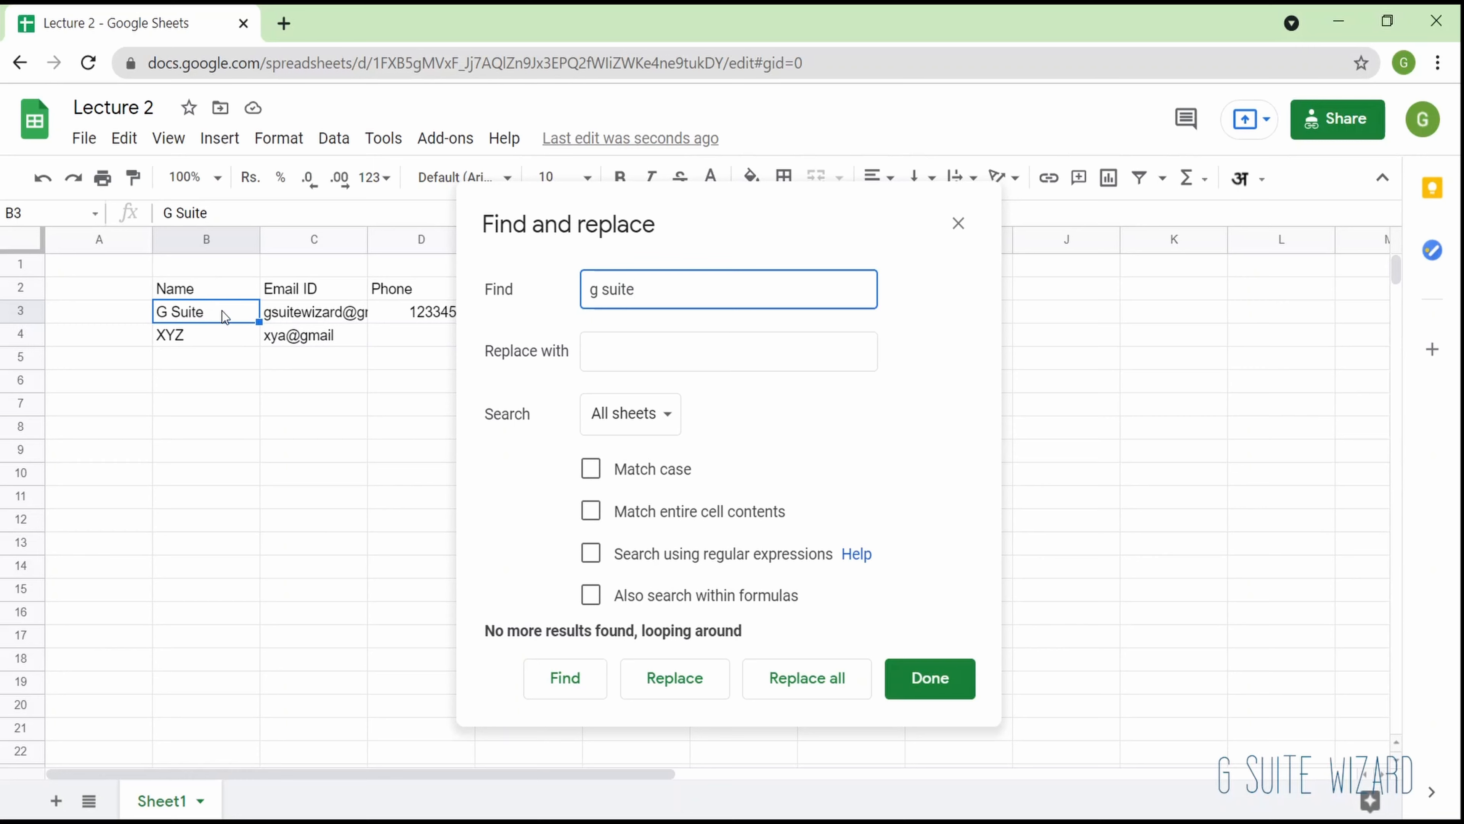
pyautogui.click(576, 682)
pyautogui.click(411, 476)
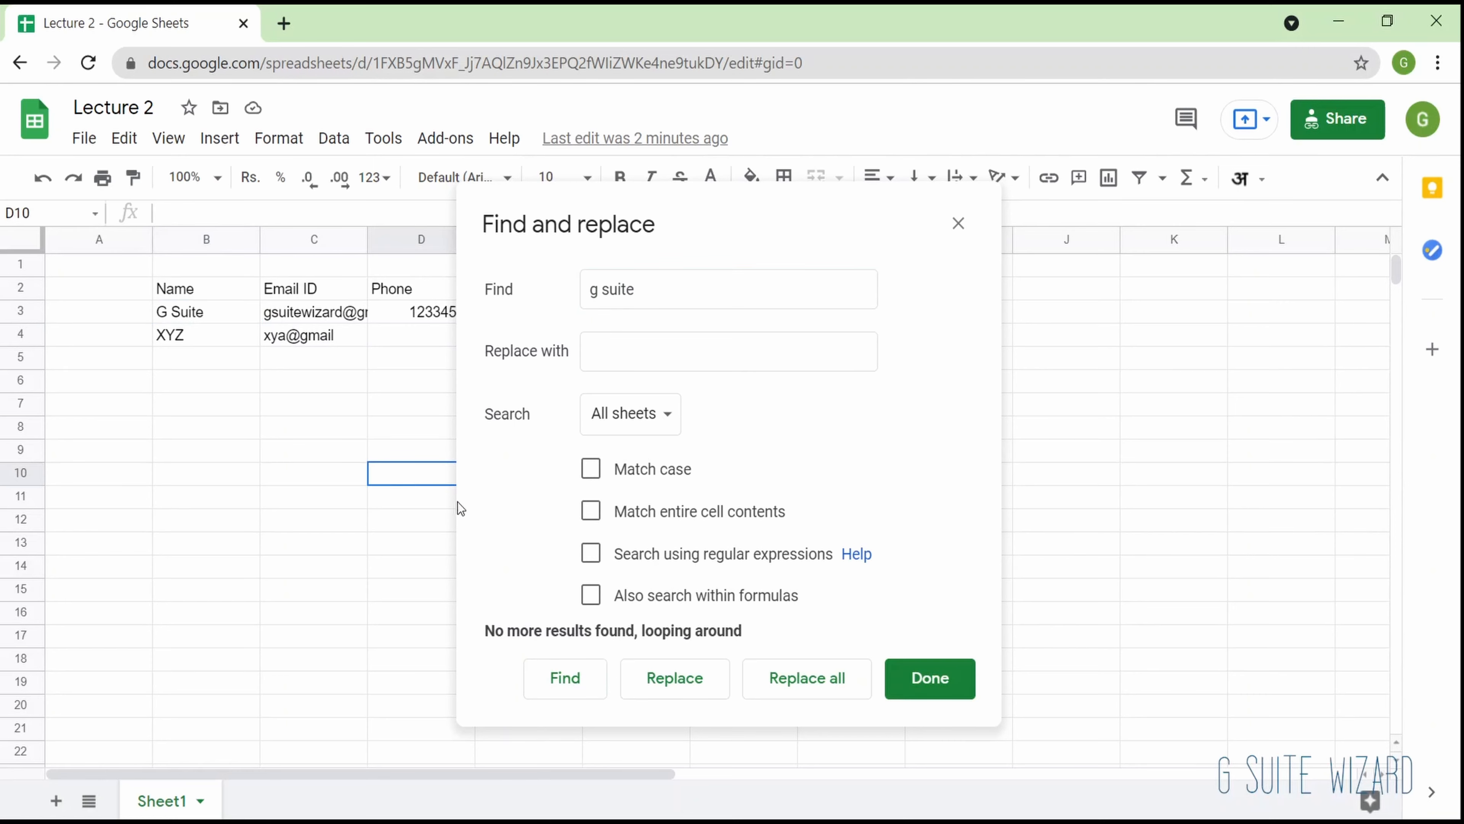
pyautogui.click(577, 681)
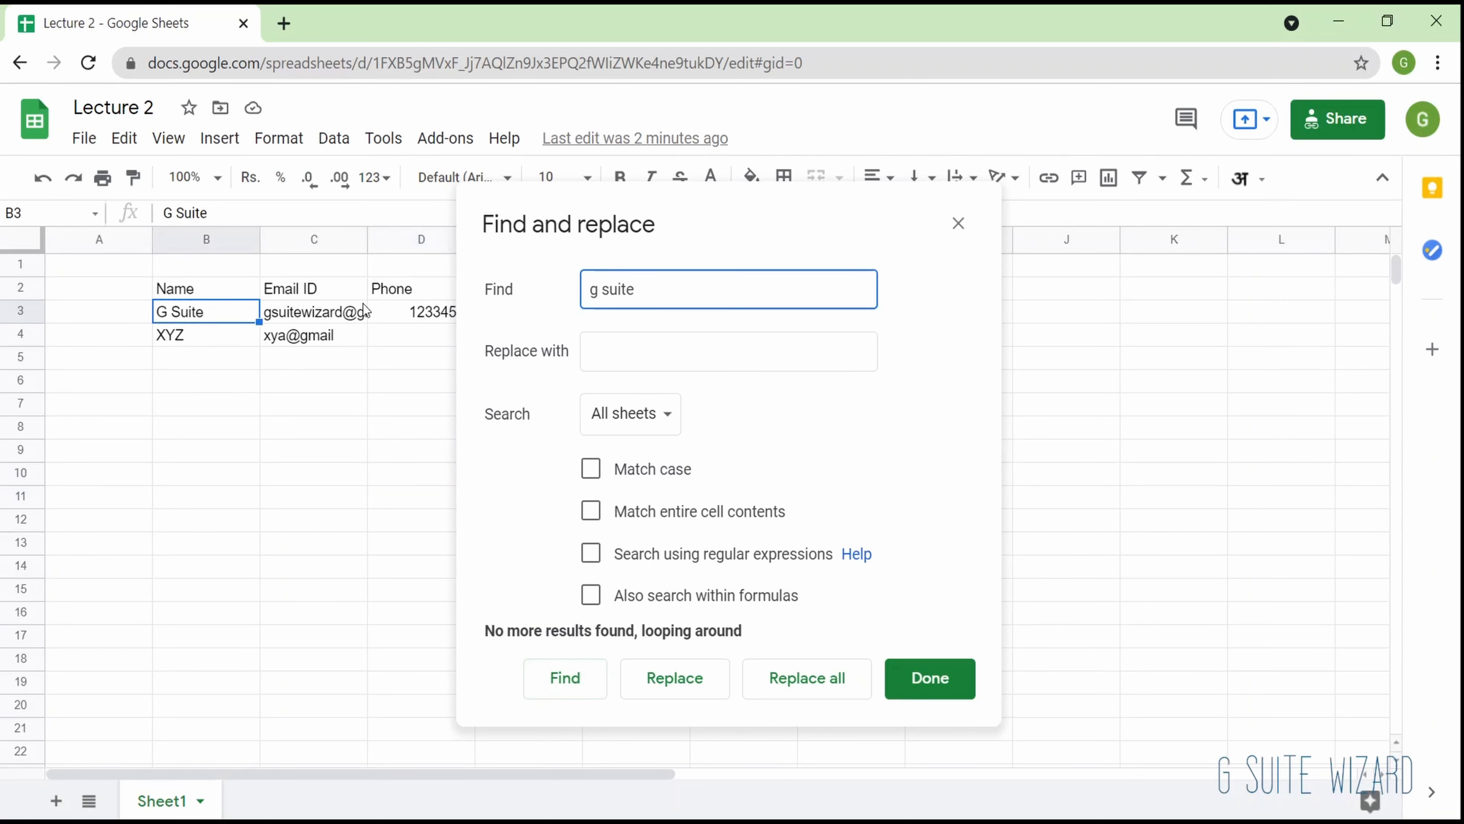
# - Replace all occurrences of "g suite" with "My Name" across all sheets and close the find and replace dialog
pyautogui.click(618, 342)
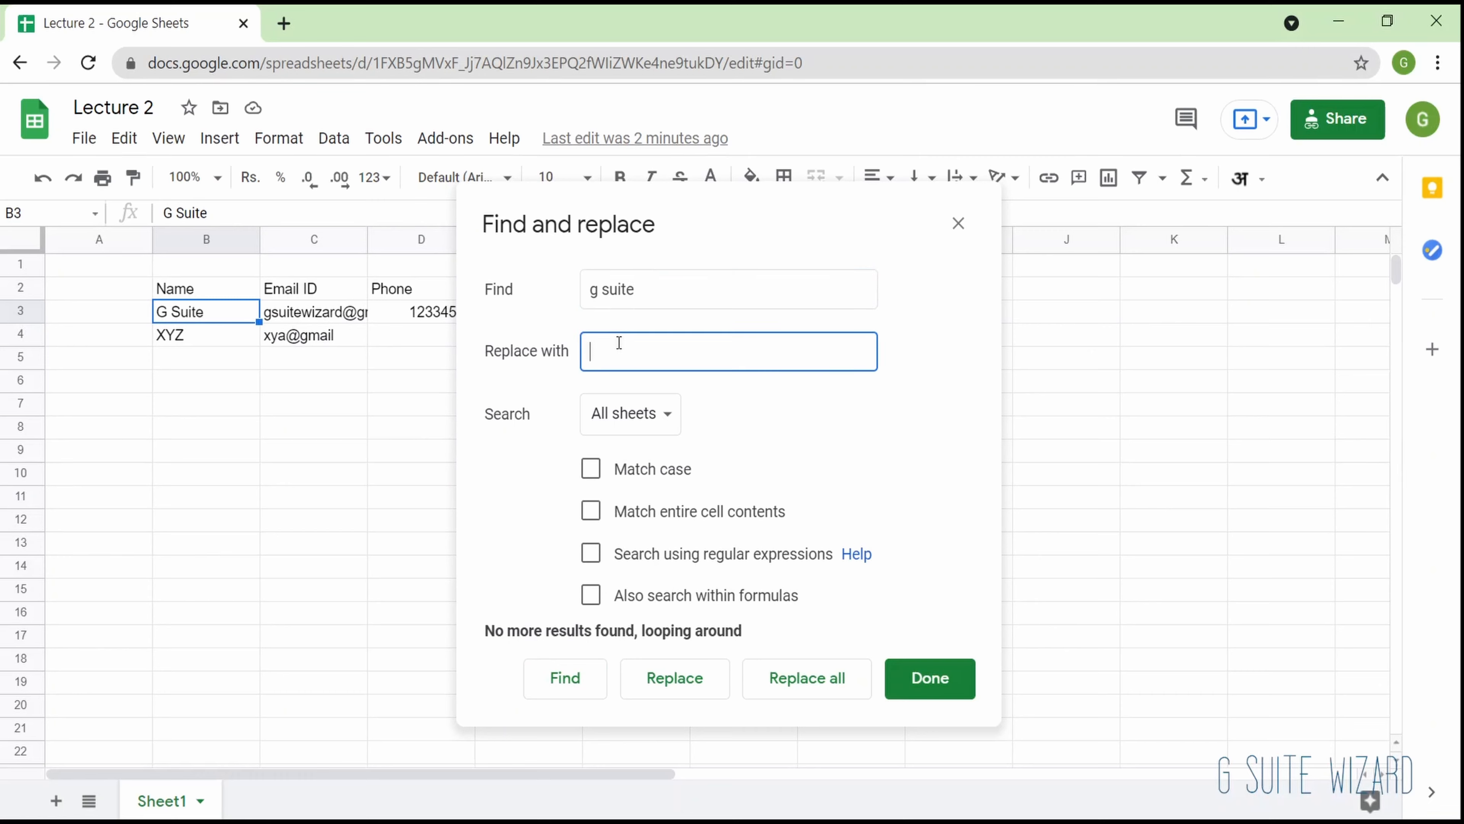
pyautogui.write('My Name')
pyautogui.doubleClick(752, 275)
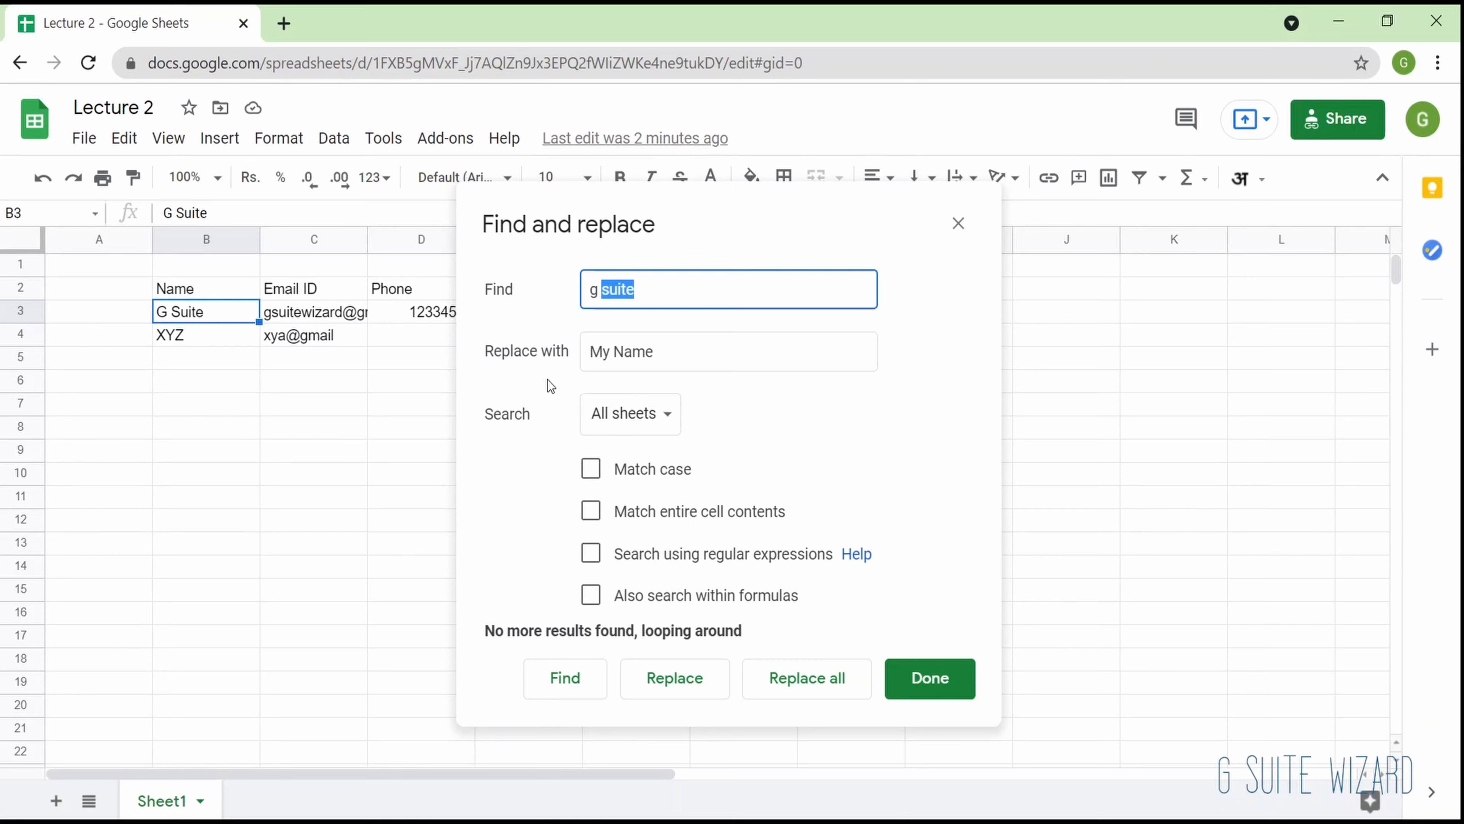
pyautogui.click(764, 675)
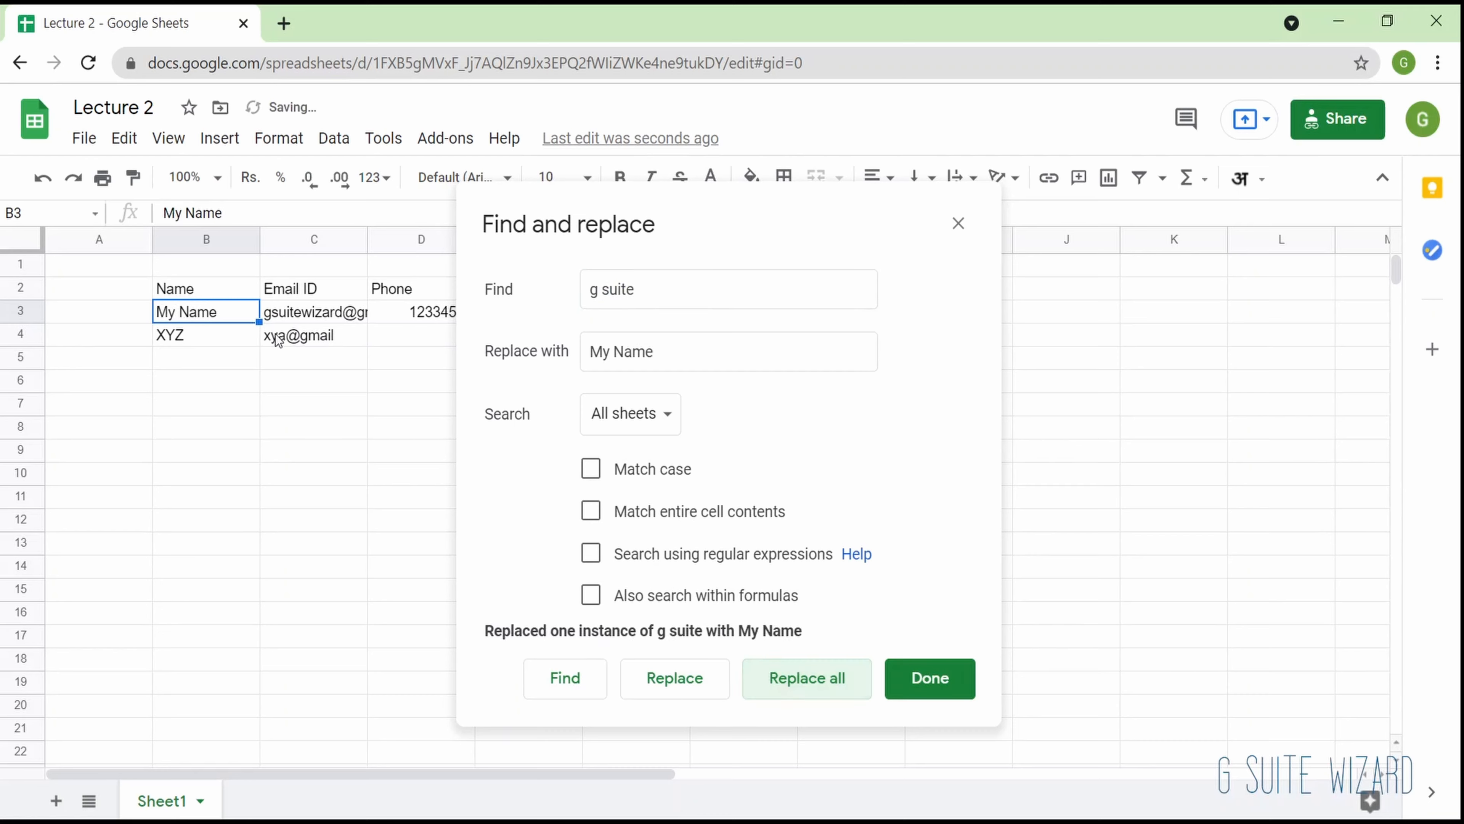
pyautogui.click(904, 687)
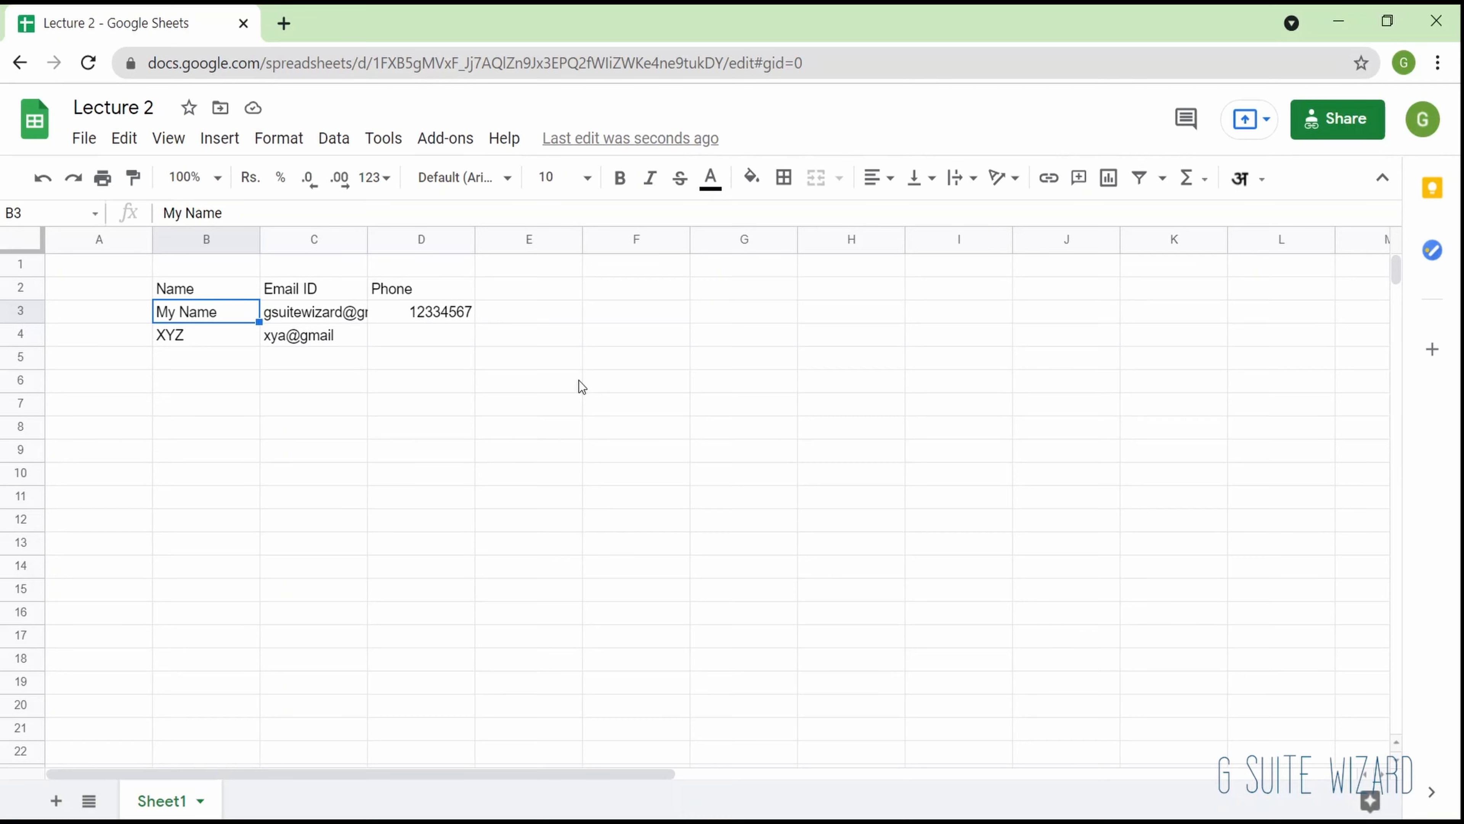
# - Search the sheet for "xyz" and check the deletion commands available for cell B4
pyautogui.hotkey('ctrl', 'f')
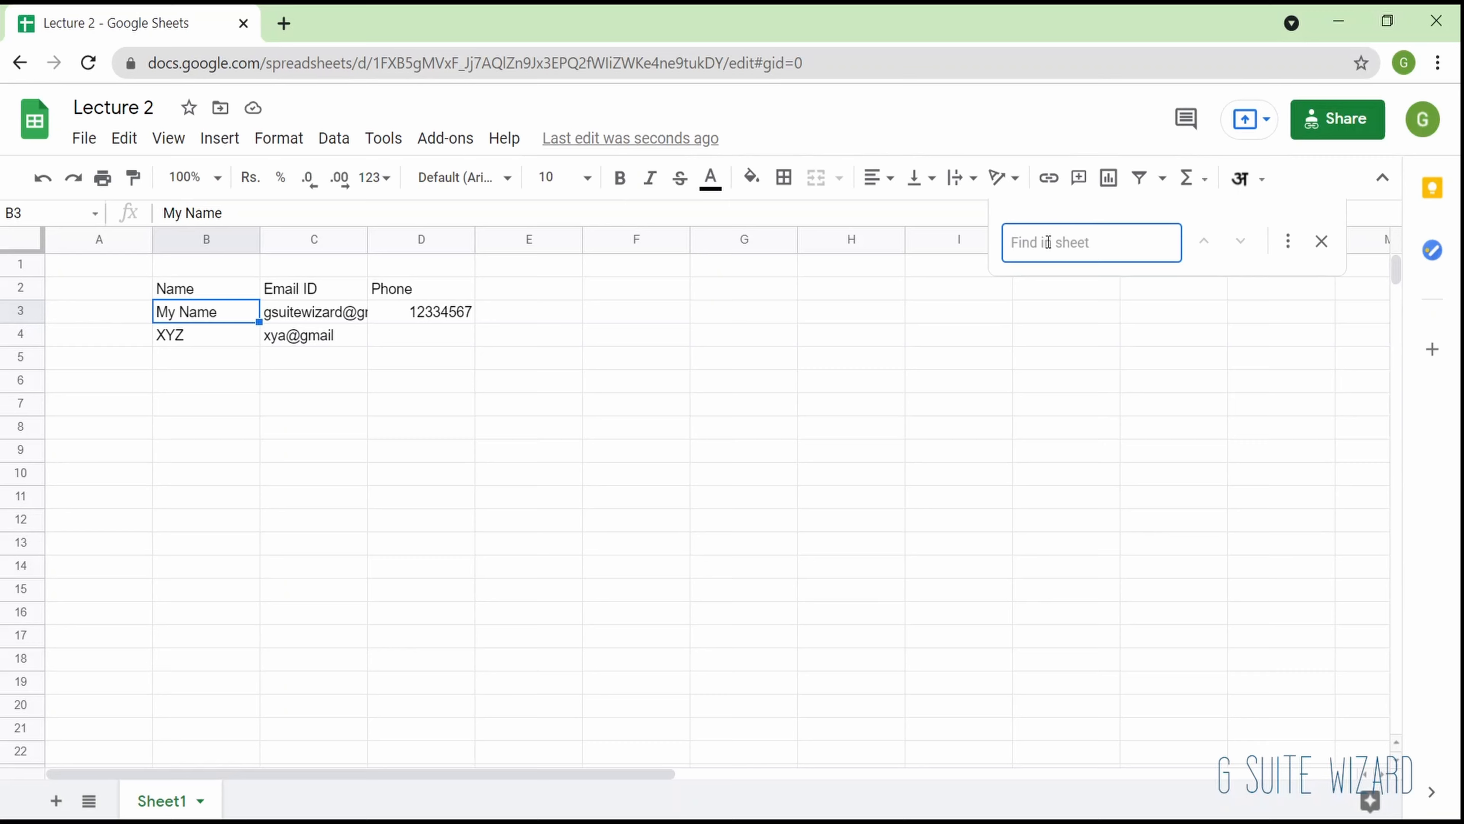
pyautogui.write('xyz')
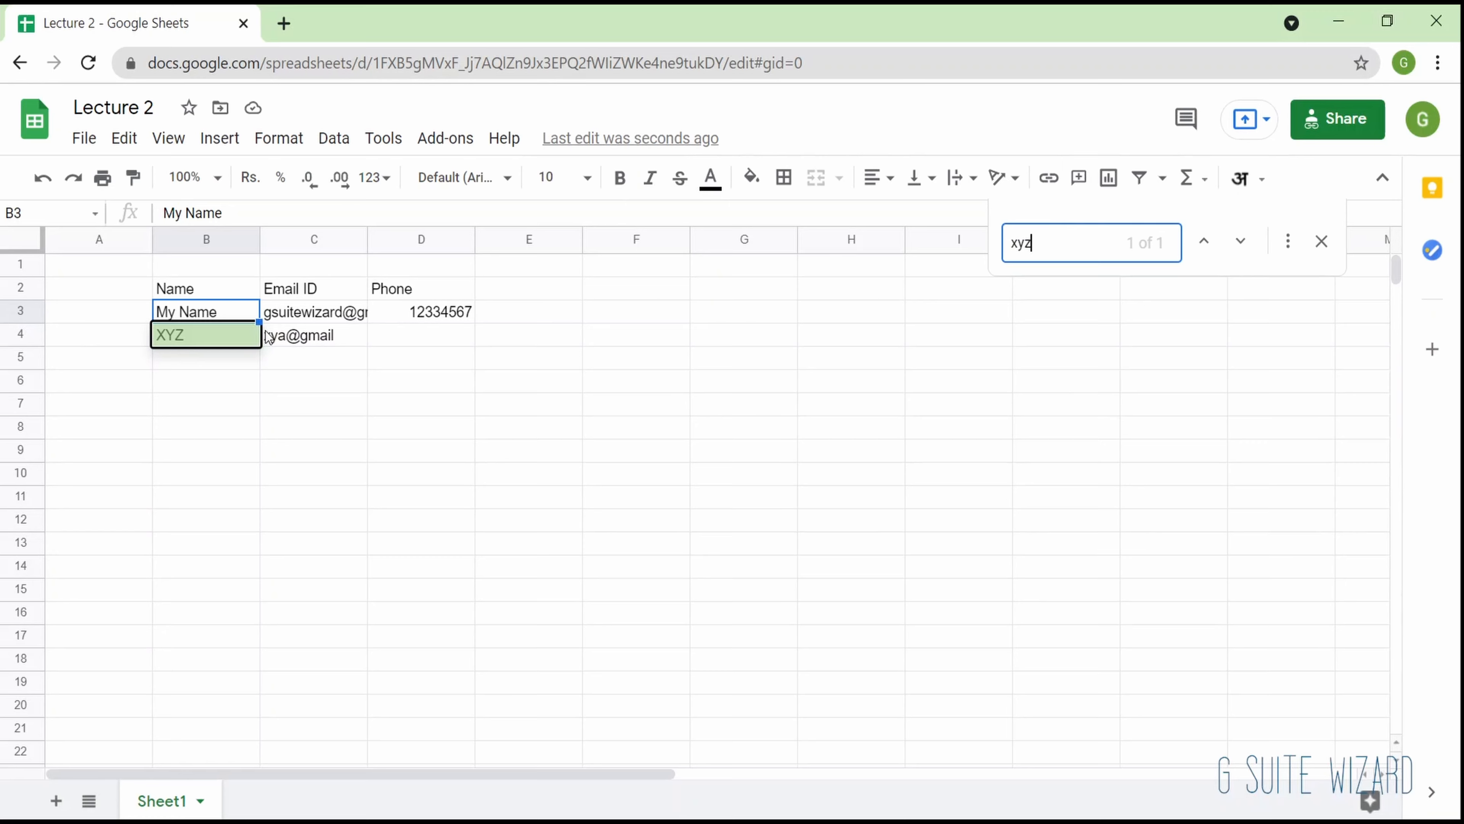
pyautogui.click(214, 338)
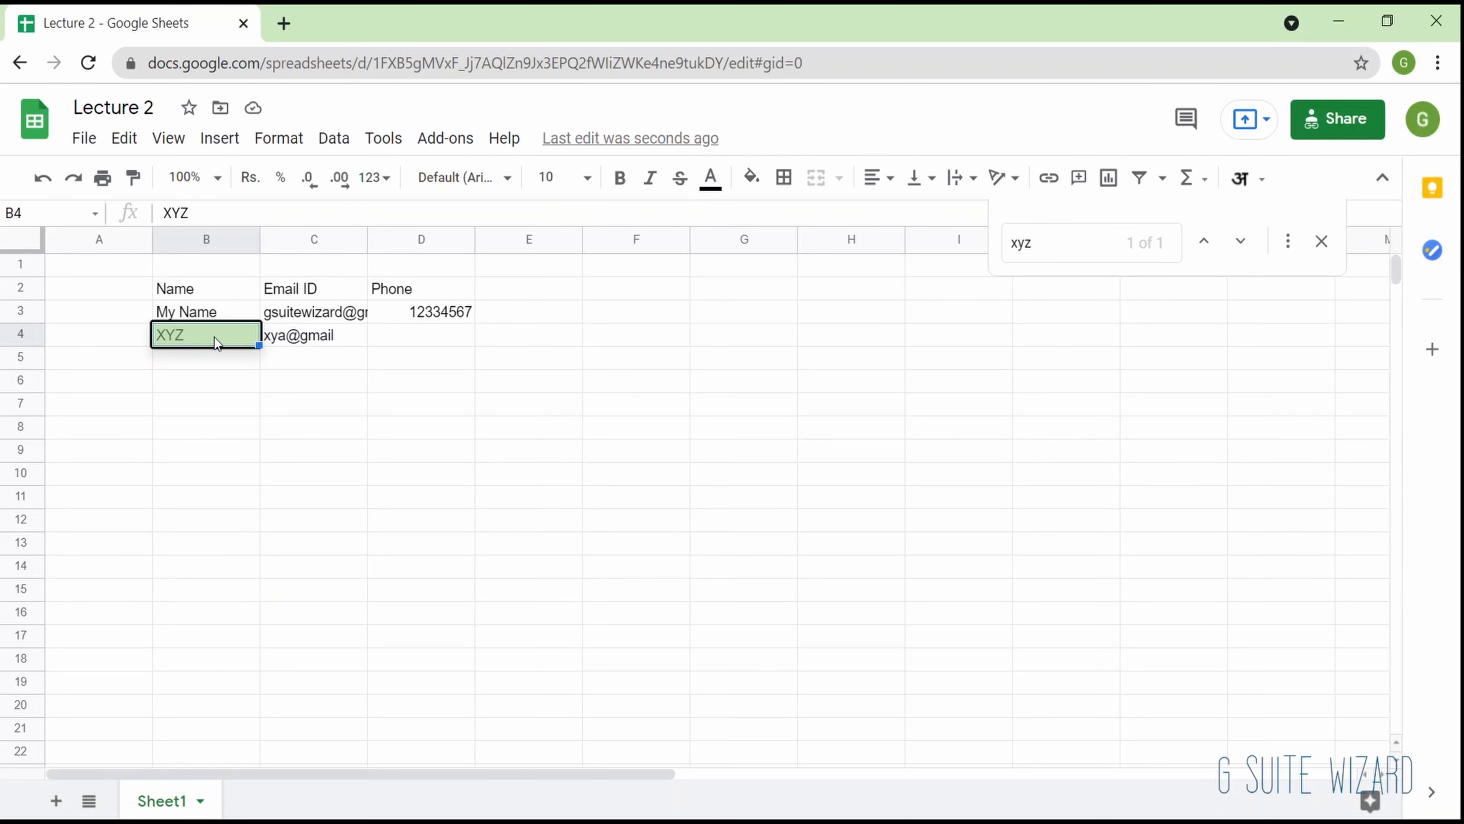
pyautogui.click(124, 138)
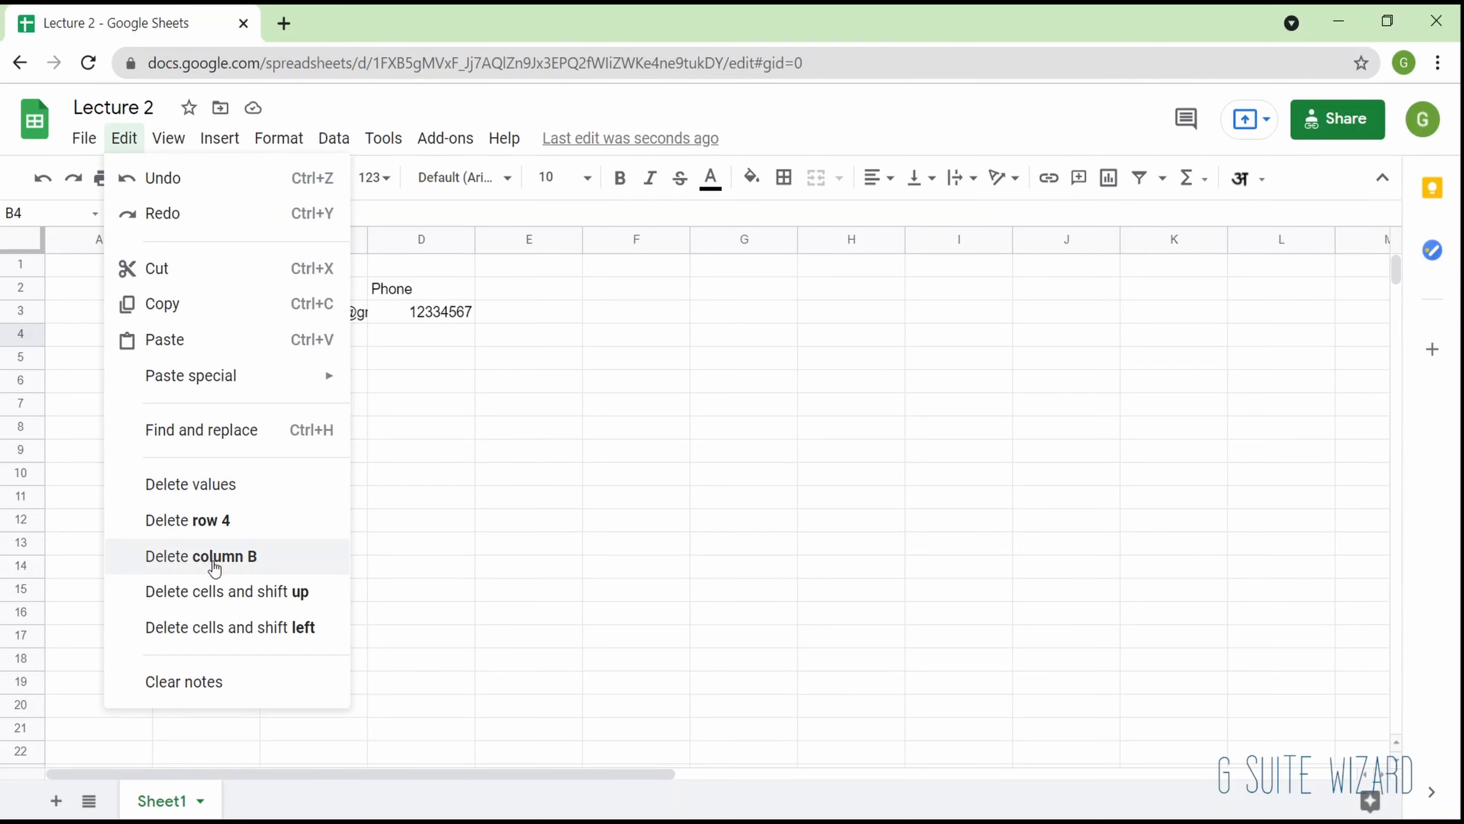
pyautogui.click(390, 430)
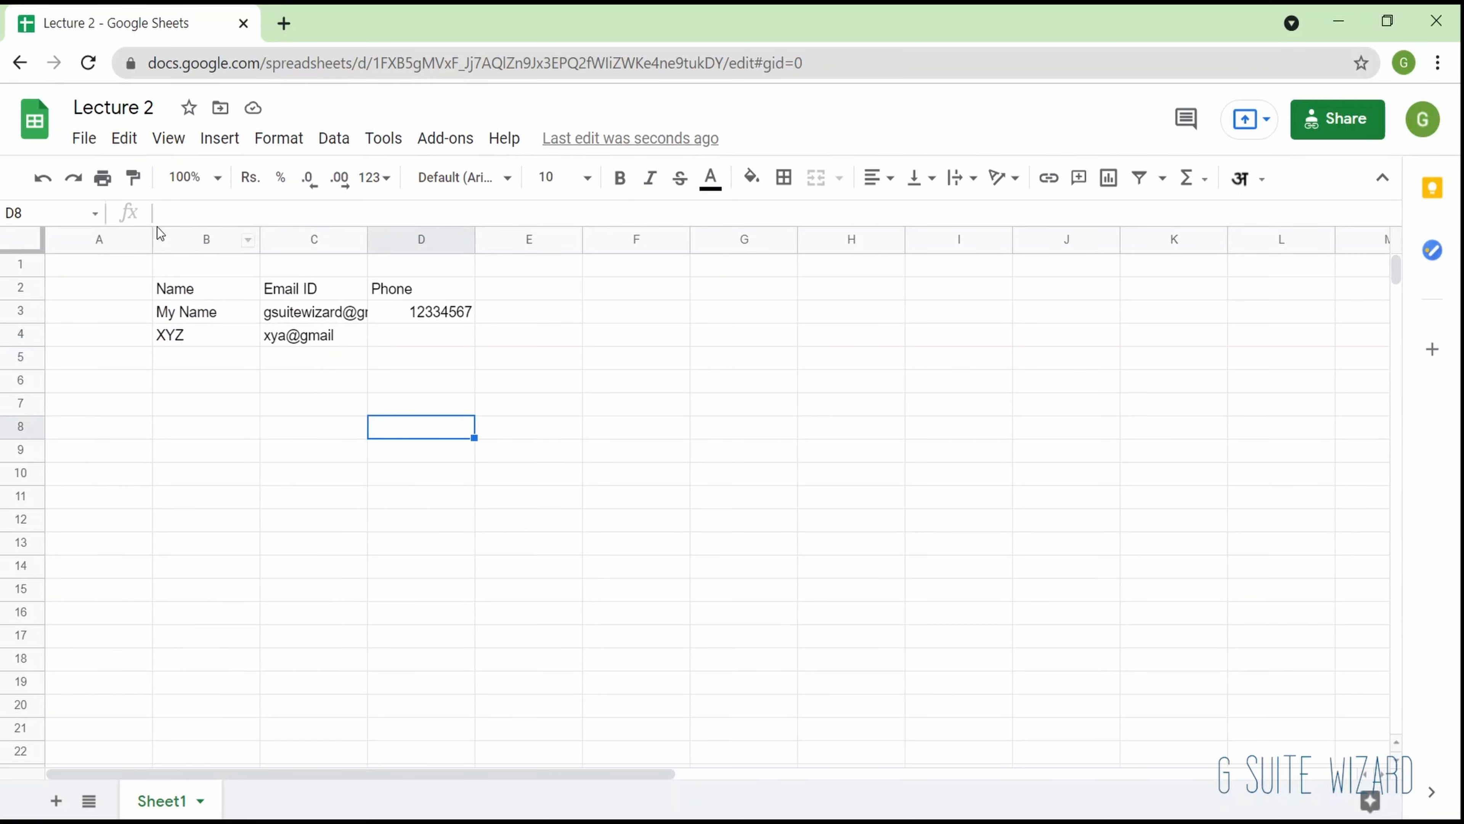
# - Delete the empty column A and open the row options for row 4
pyautogui.click(97, 238)
pyautogui.rightClick(97, 237)
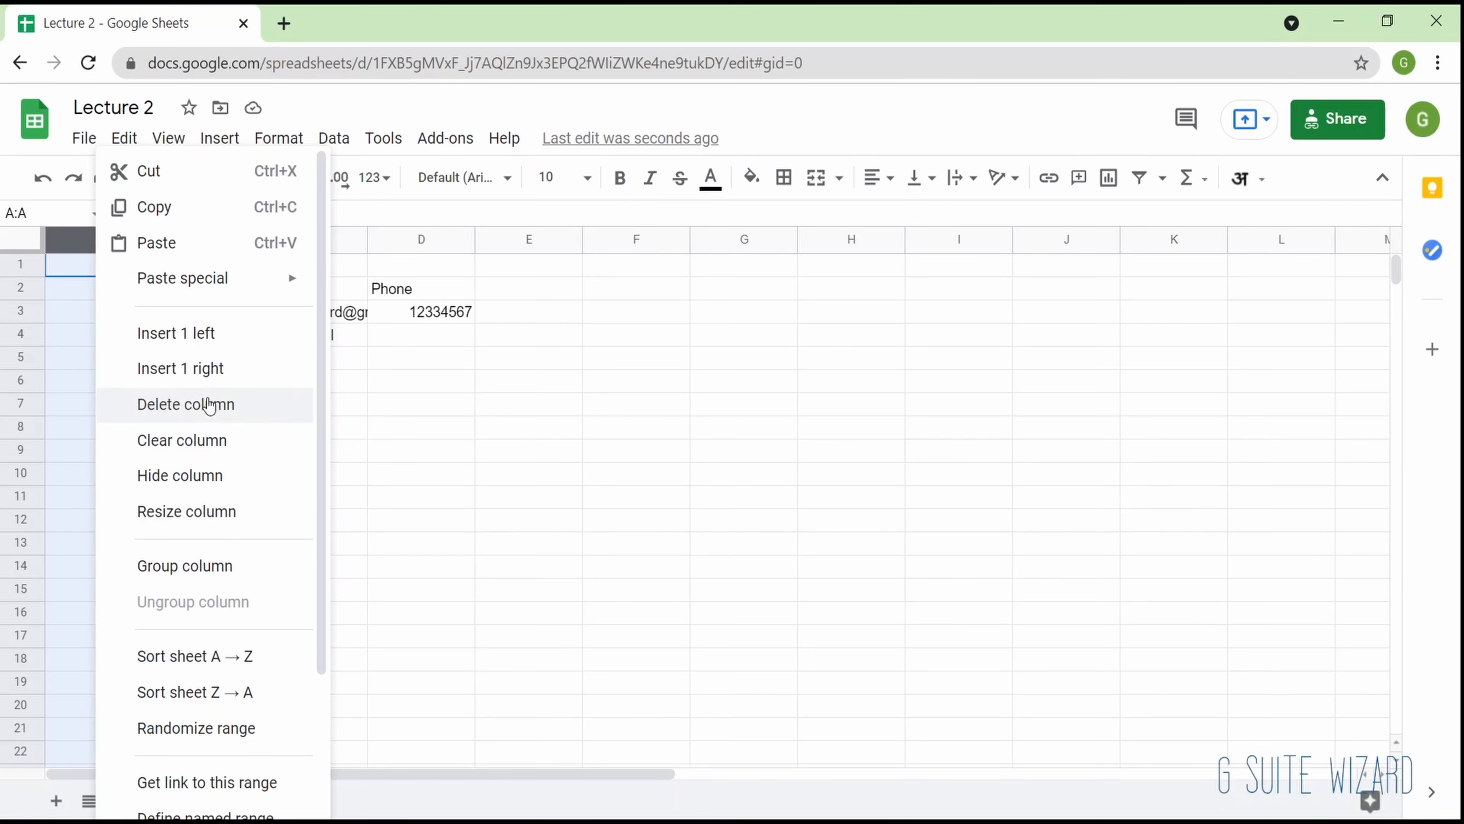
pyautogui.click(209, 404)
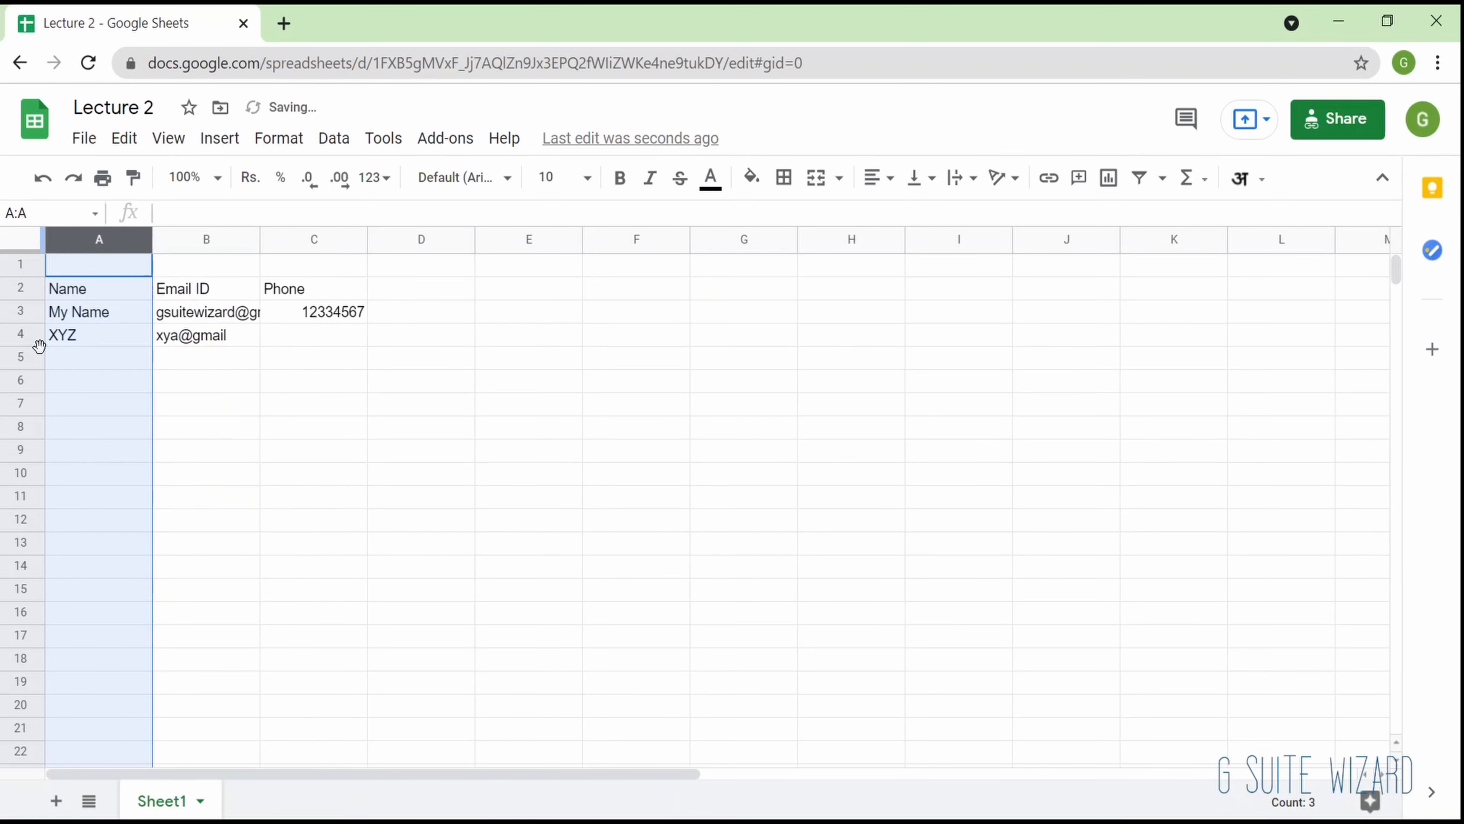
pyautogui.click(15, 333)
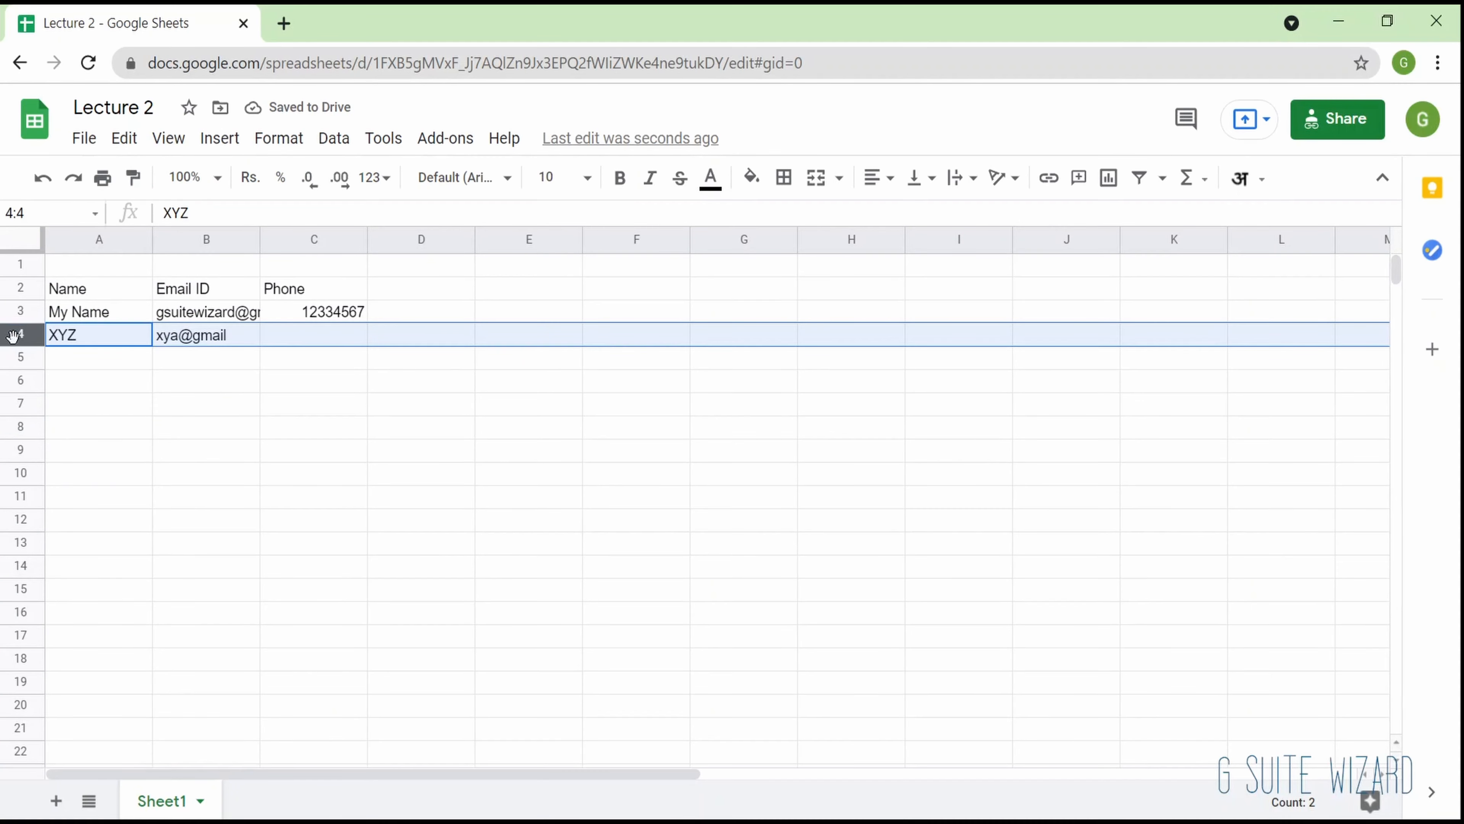
pyautogui.rightClick(19, 334)
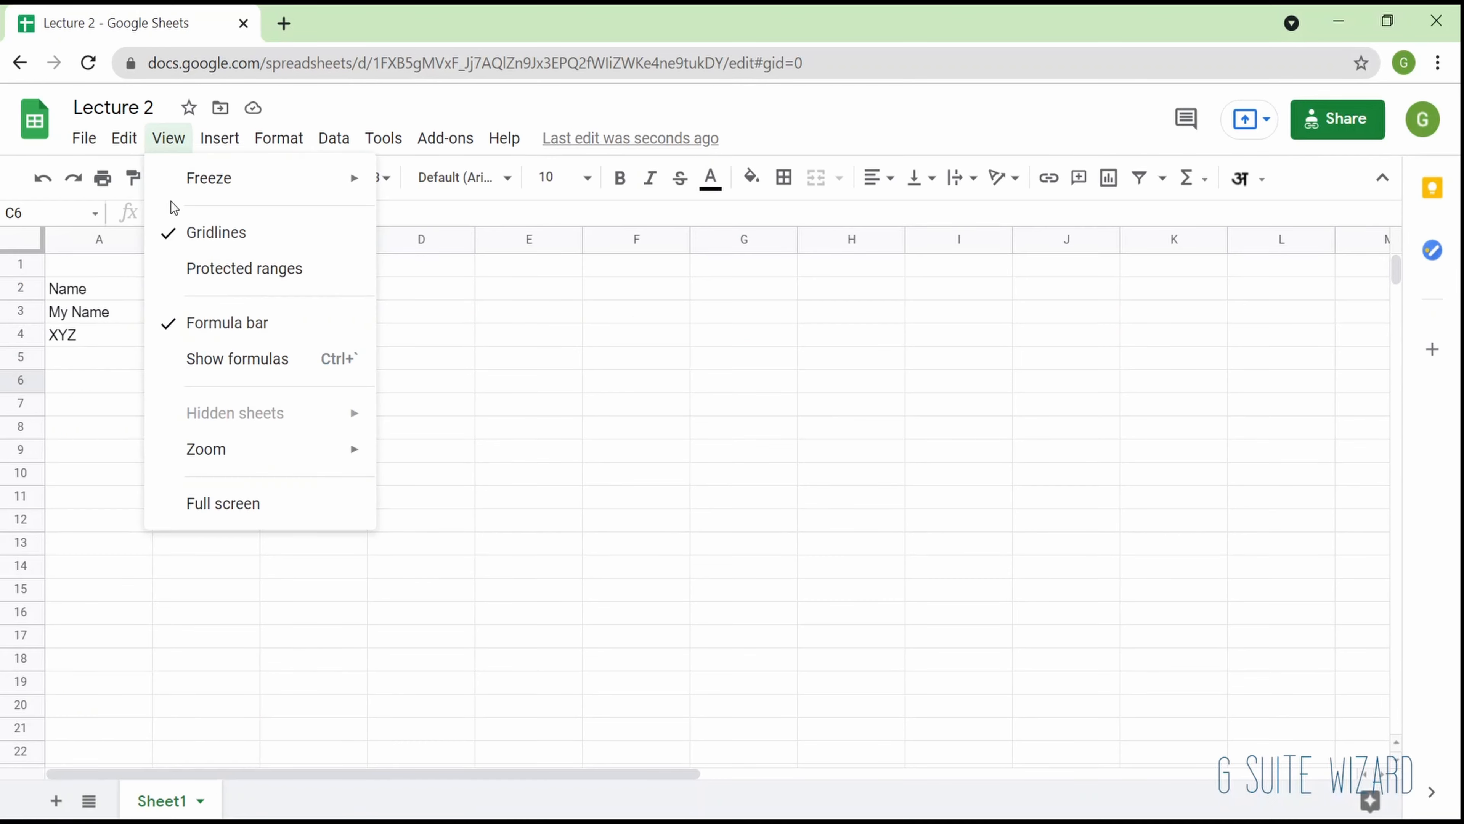
# - Freeze the top two rows, down to the Name, Email ID and Phone headers, and check the freeze by scrolling vertically
pyautogui.moveTo(185, 197)
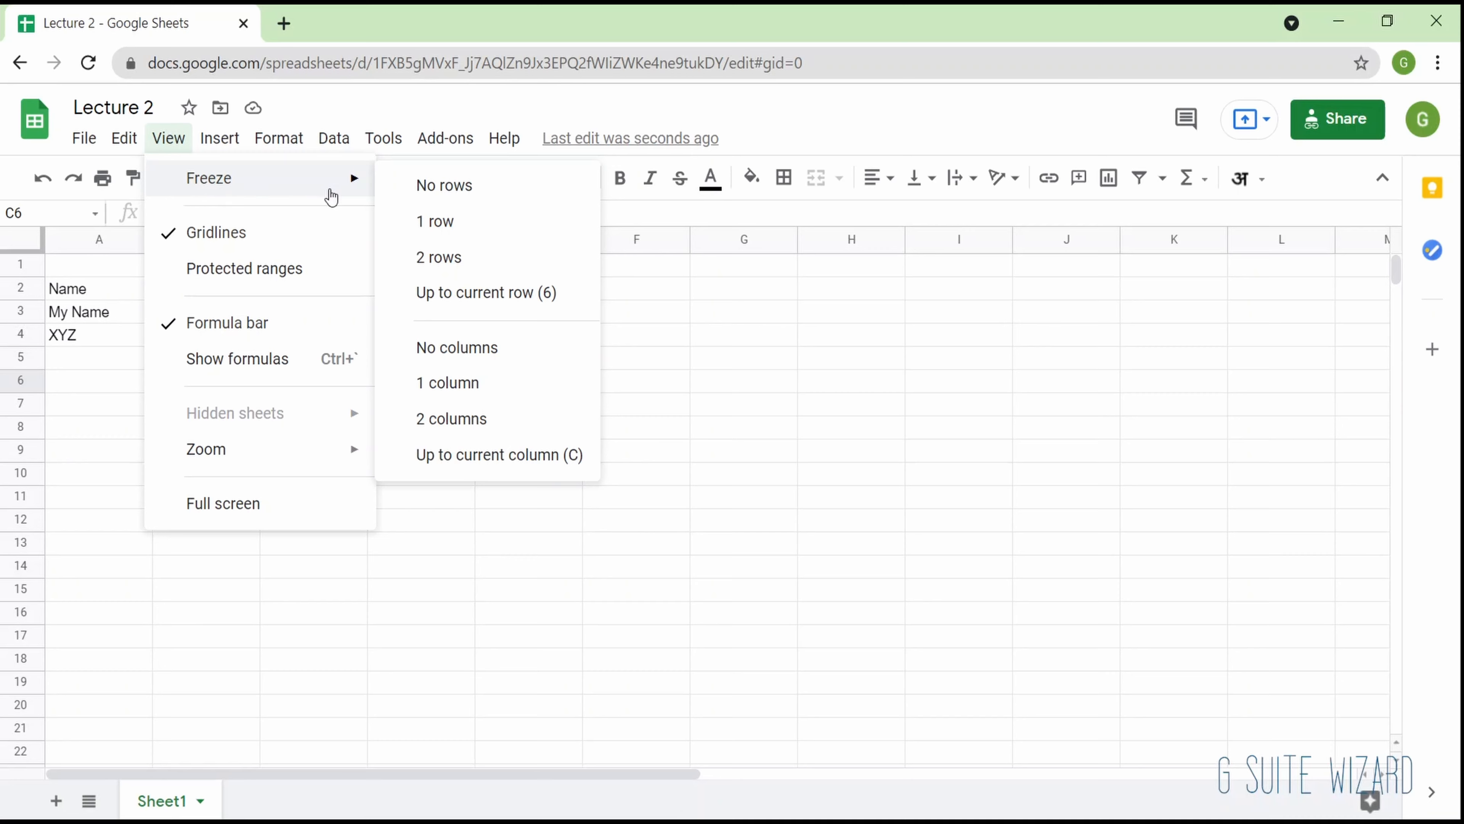
pyautogui.click(103, 298)
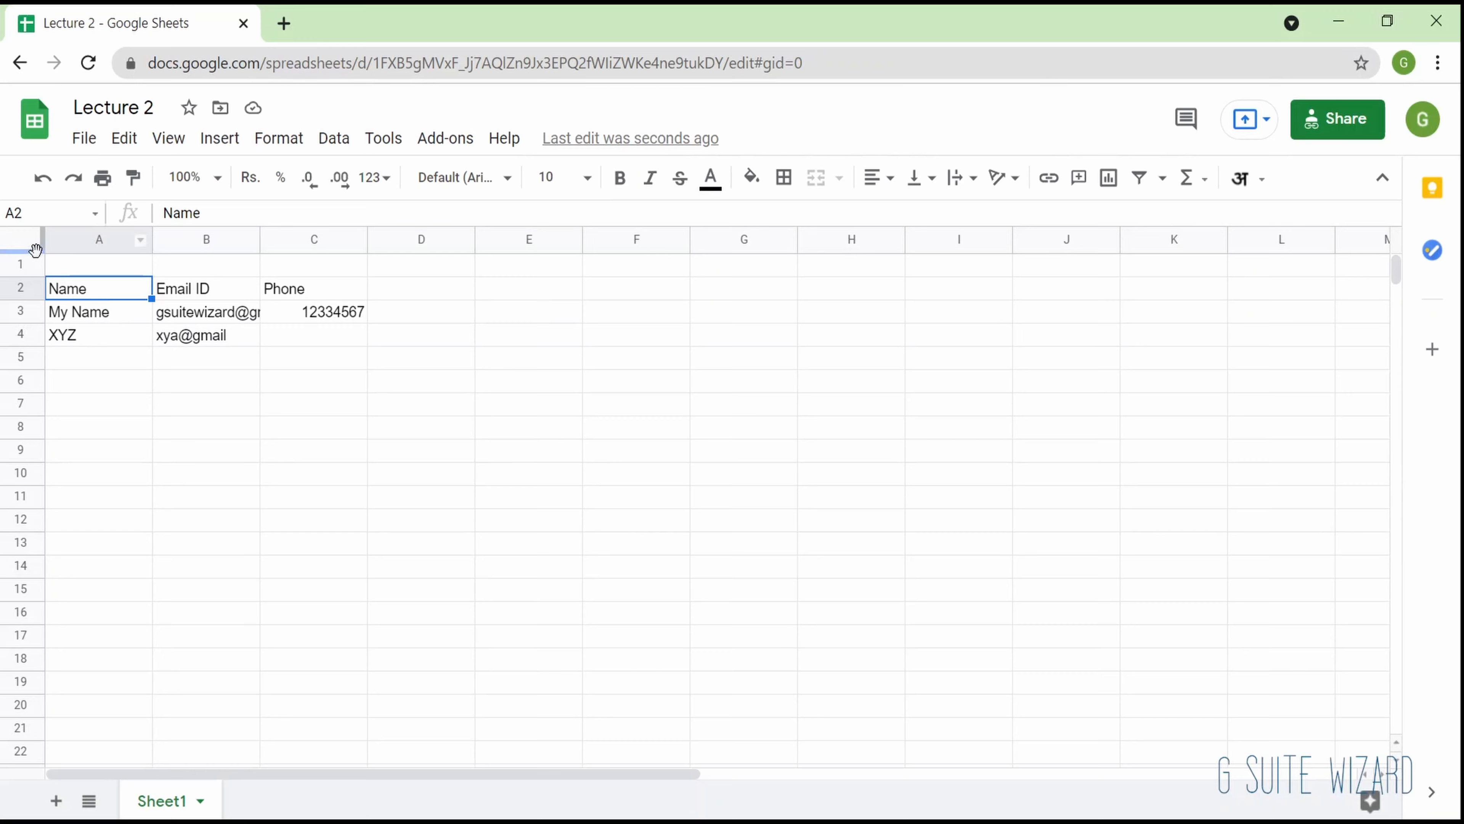
pyautogui.moveTo(27, 251); pyautogui.dragTo(27, 297)
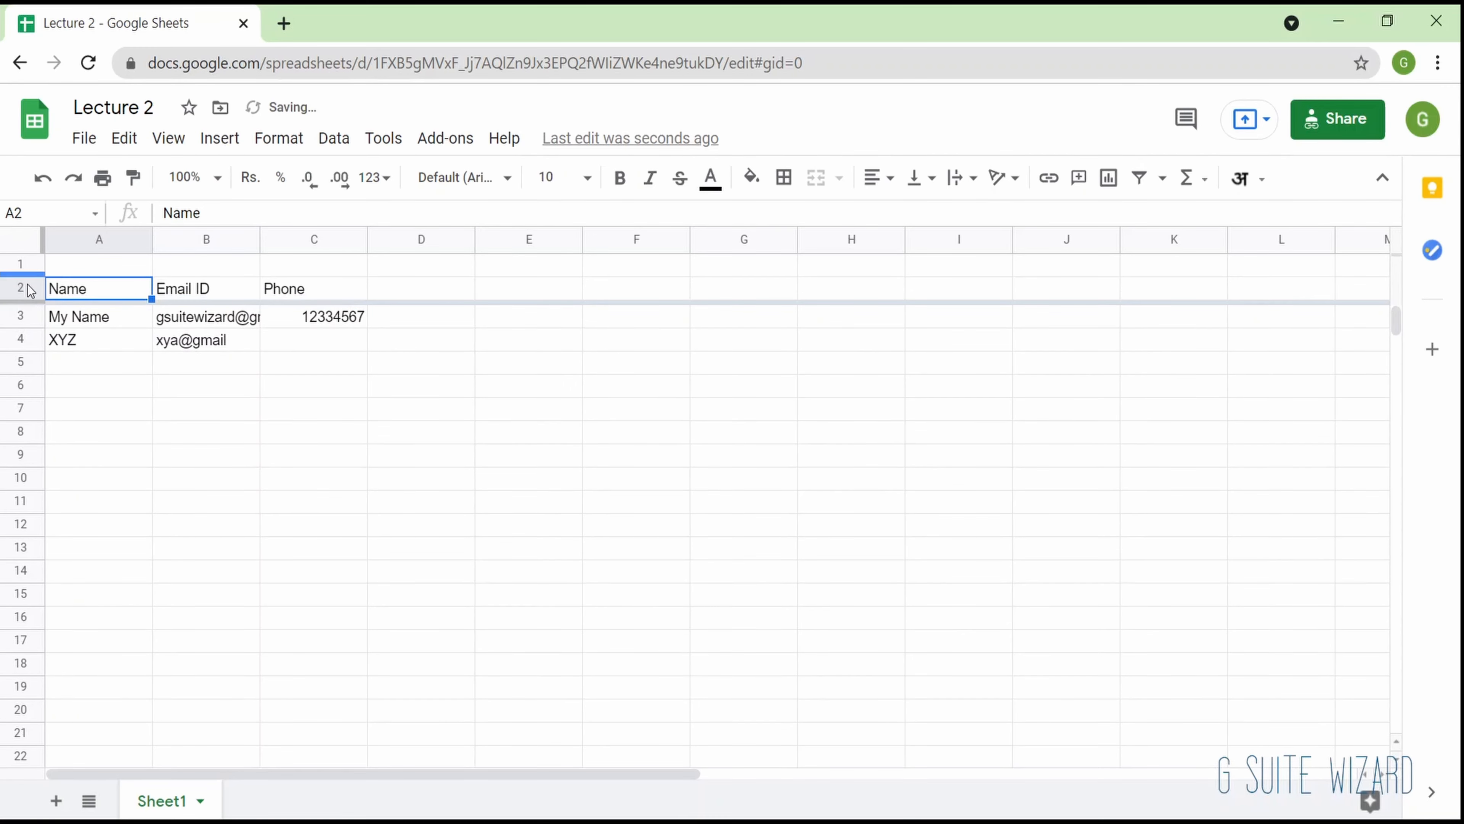
pyautogui.moveTo(28, 301)
pyautogui.mouseDown()
pyautogui.moveTo(30, 250)
pyautogui.moveTo(35, 306)
pyautogui.mouseUp()
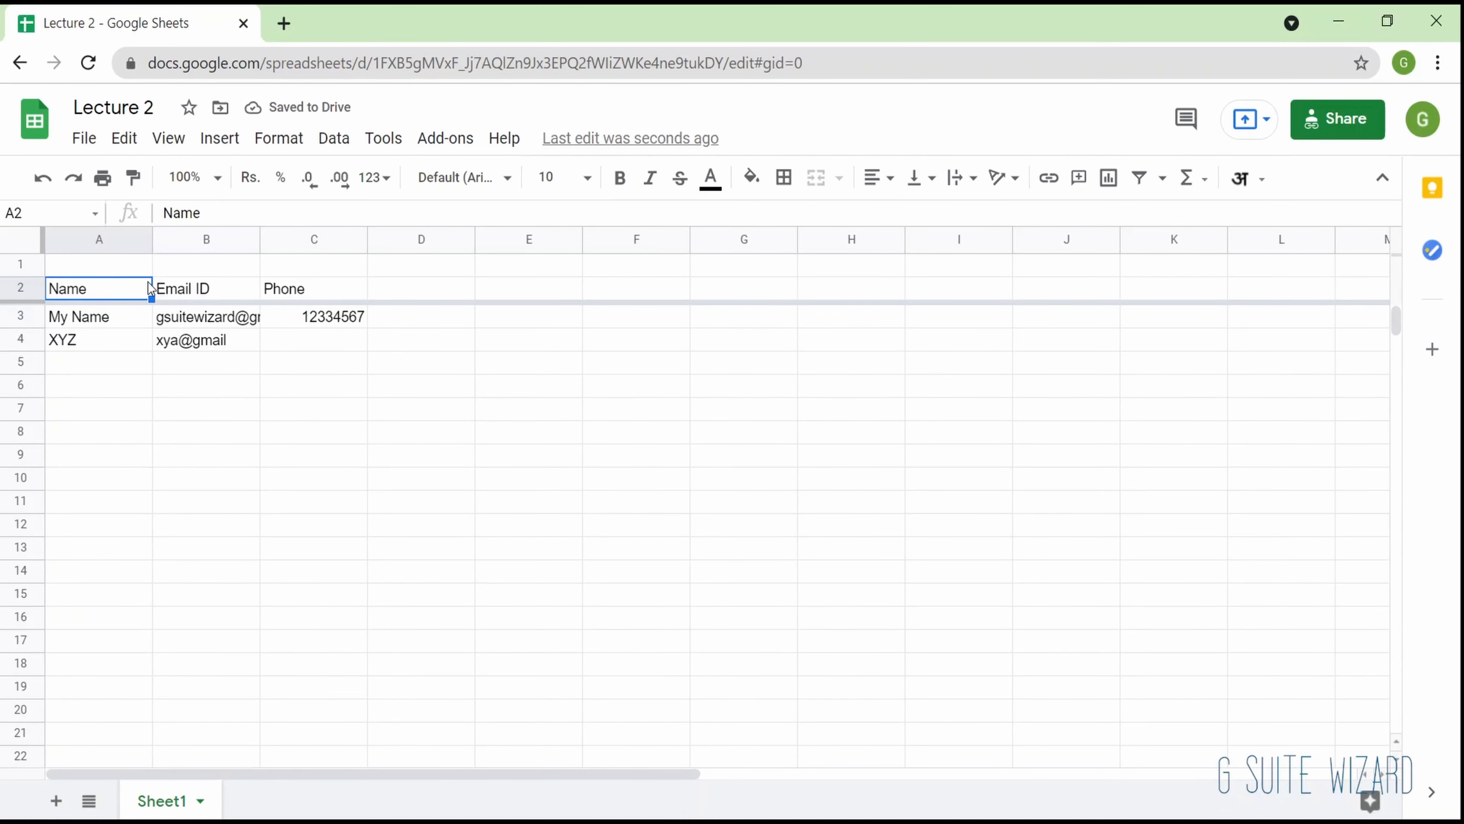
pyautogui.scroll(-2, 218, 537)
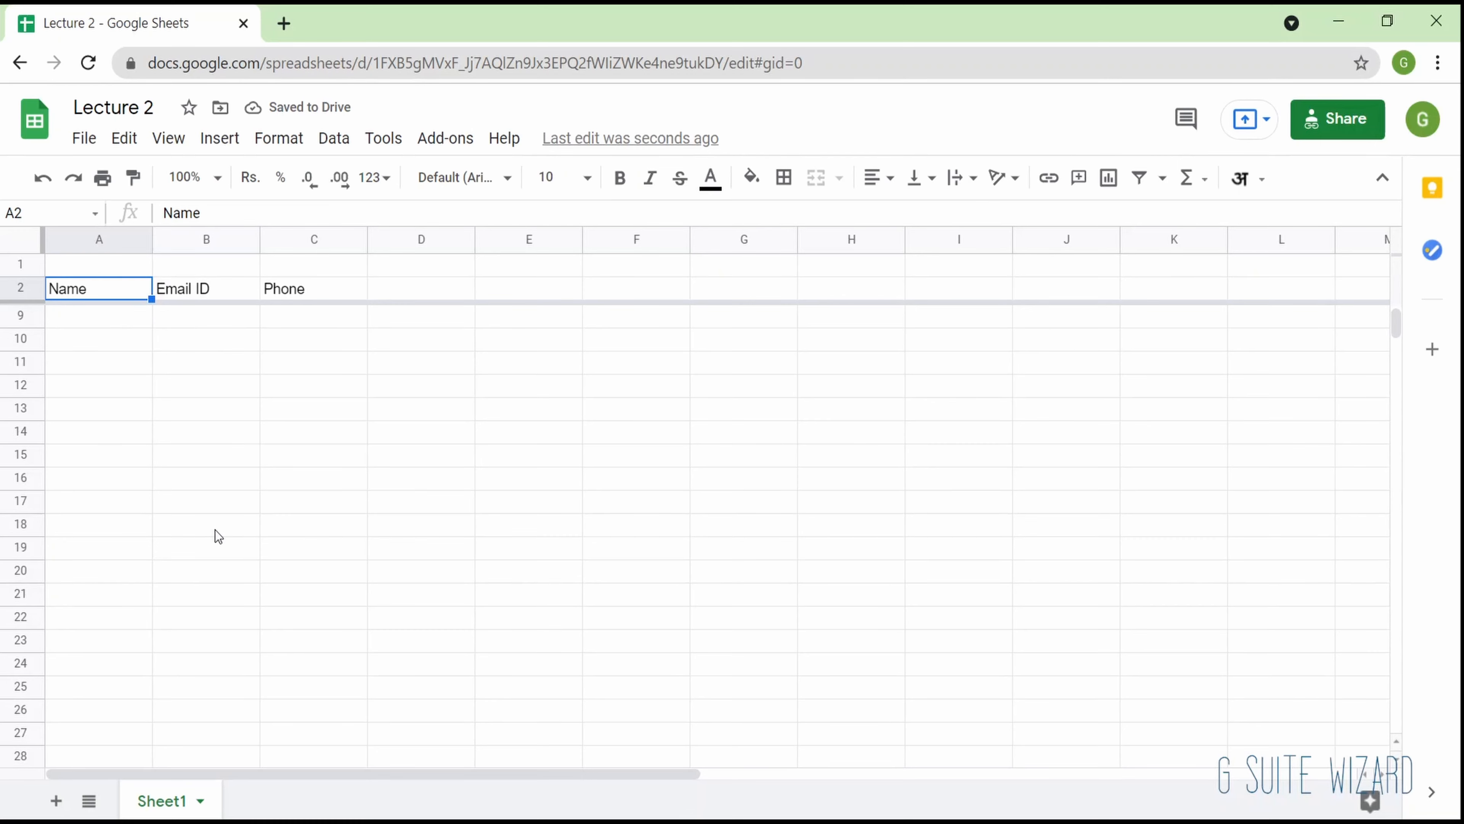
pyautogui.scroll(2, 218, 537)
pyautogui.scroll(-2, 215, 530)
pyautogui.scroll(2, 215, 530)
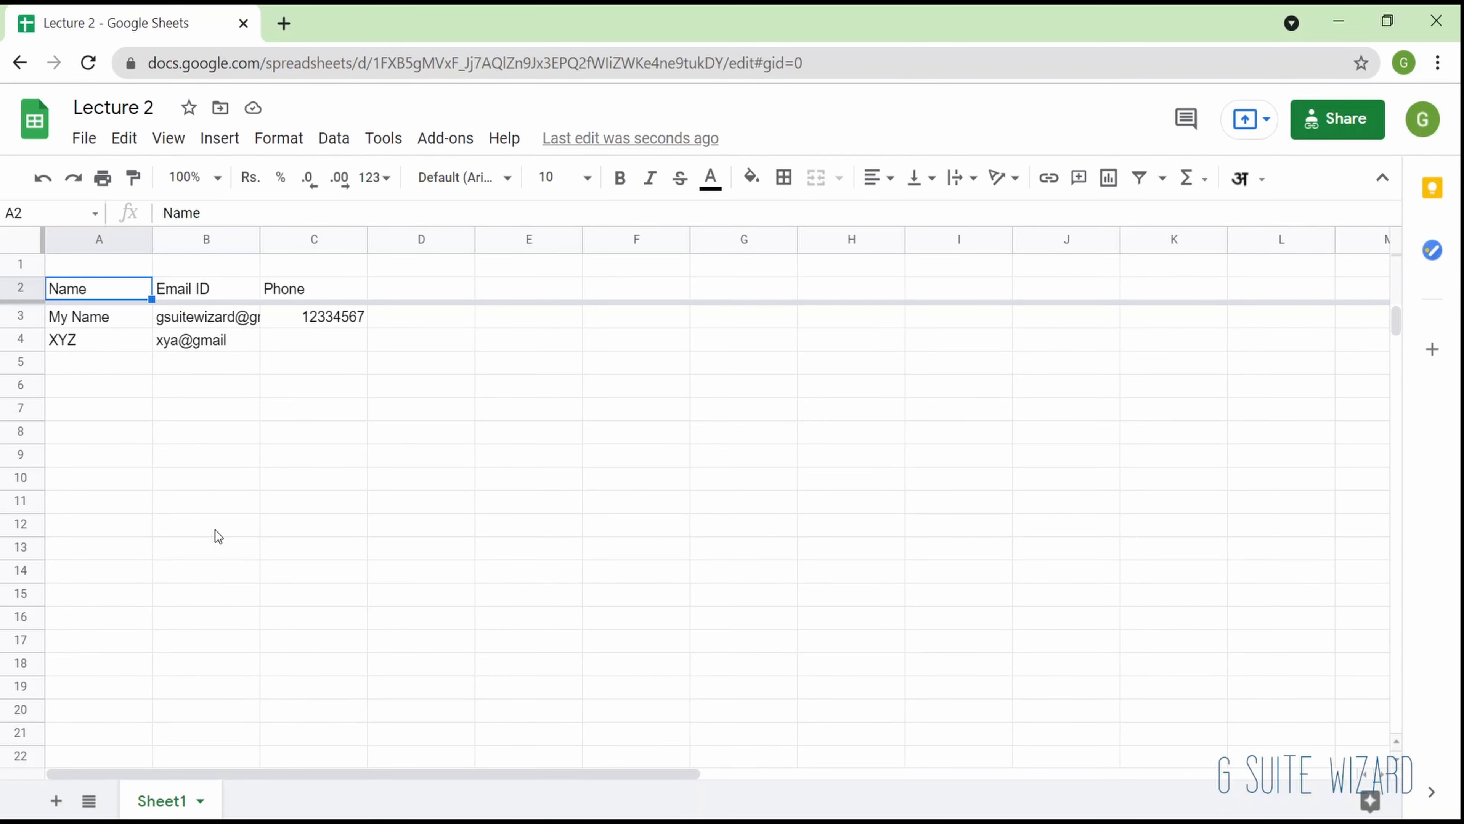
pyautogui.scroll(-2, 40, 502)
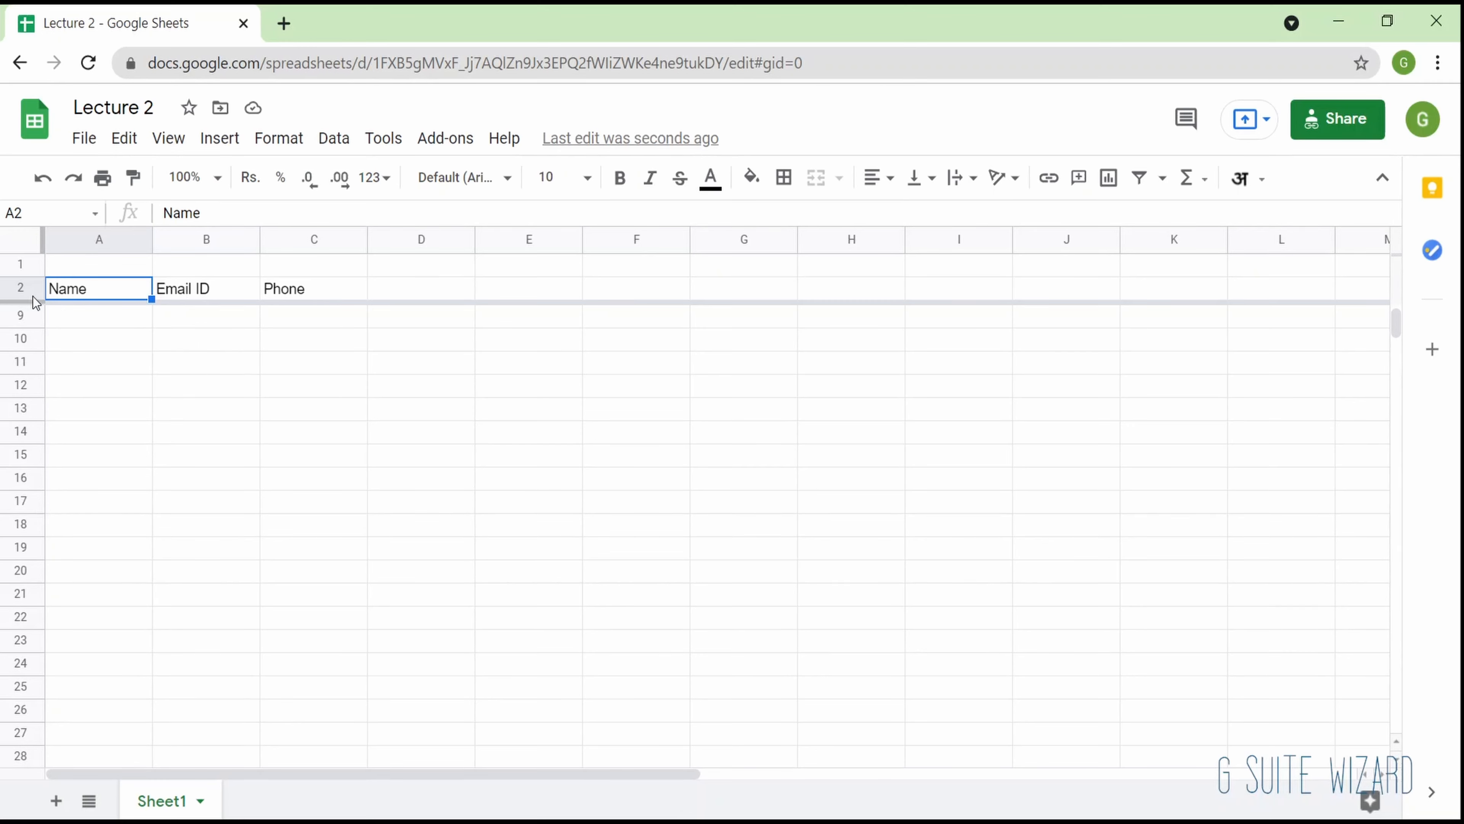
pyautogui.scroll(2, 58, 396)
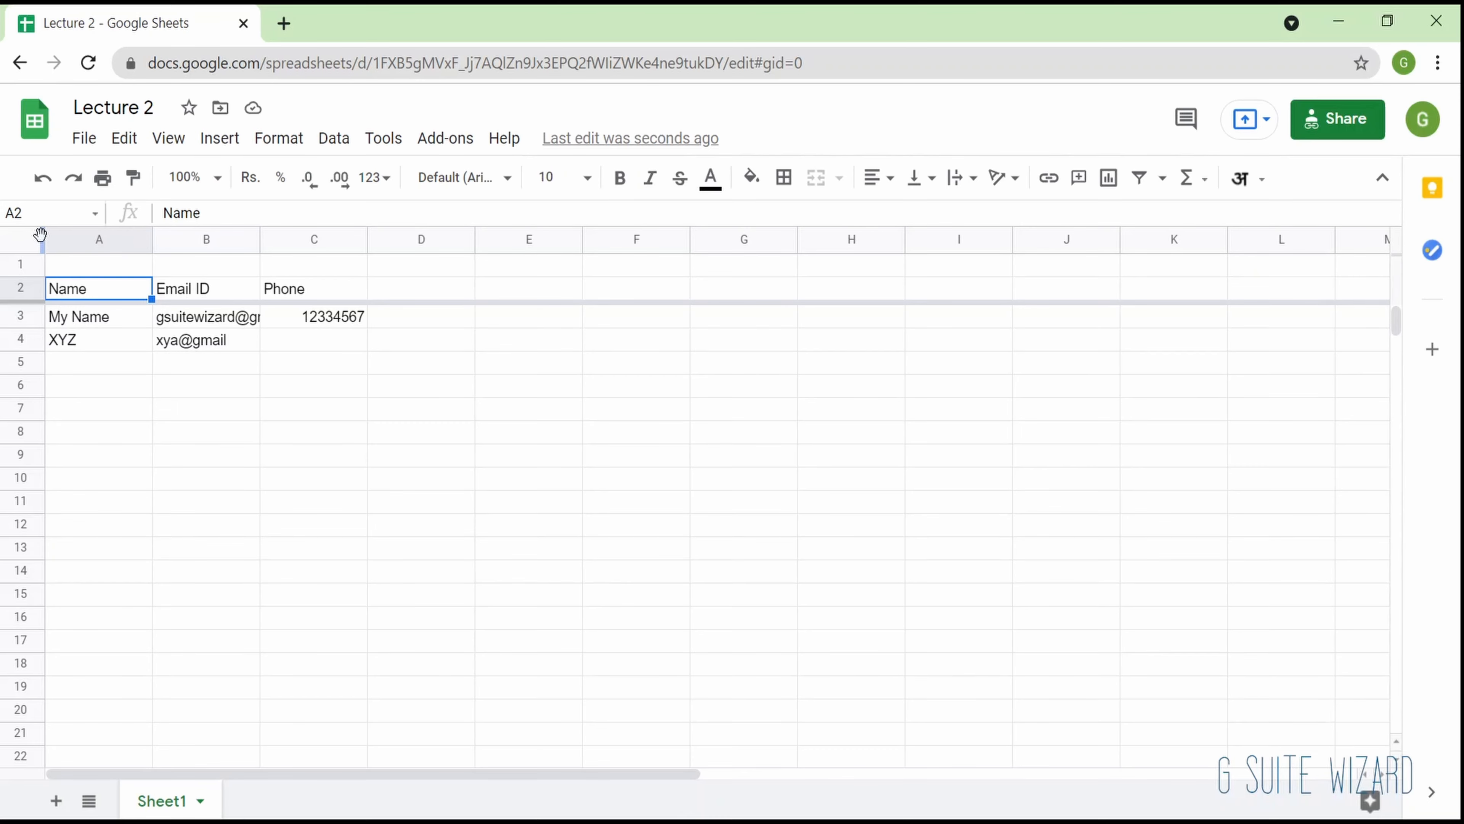
# - Freeze column A with the names and check the freeze by scrolling horizontally
pyautogui.moveTo(41, 236); pyautogui.dragTo(151, 227)
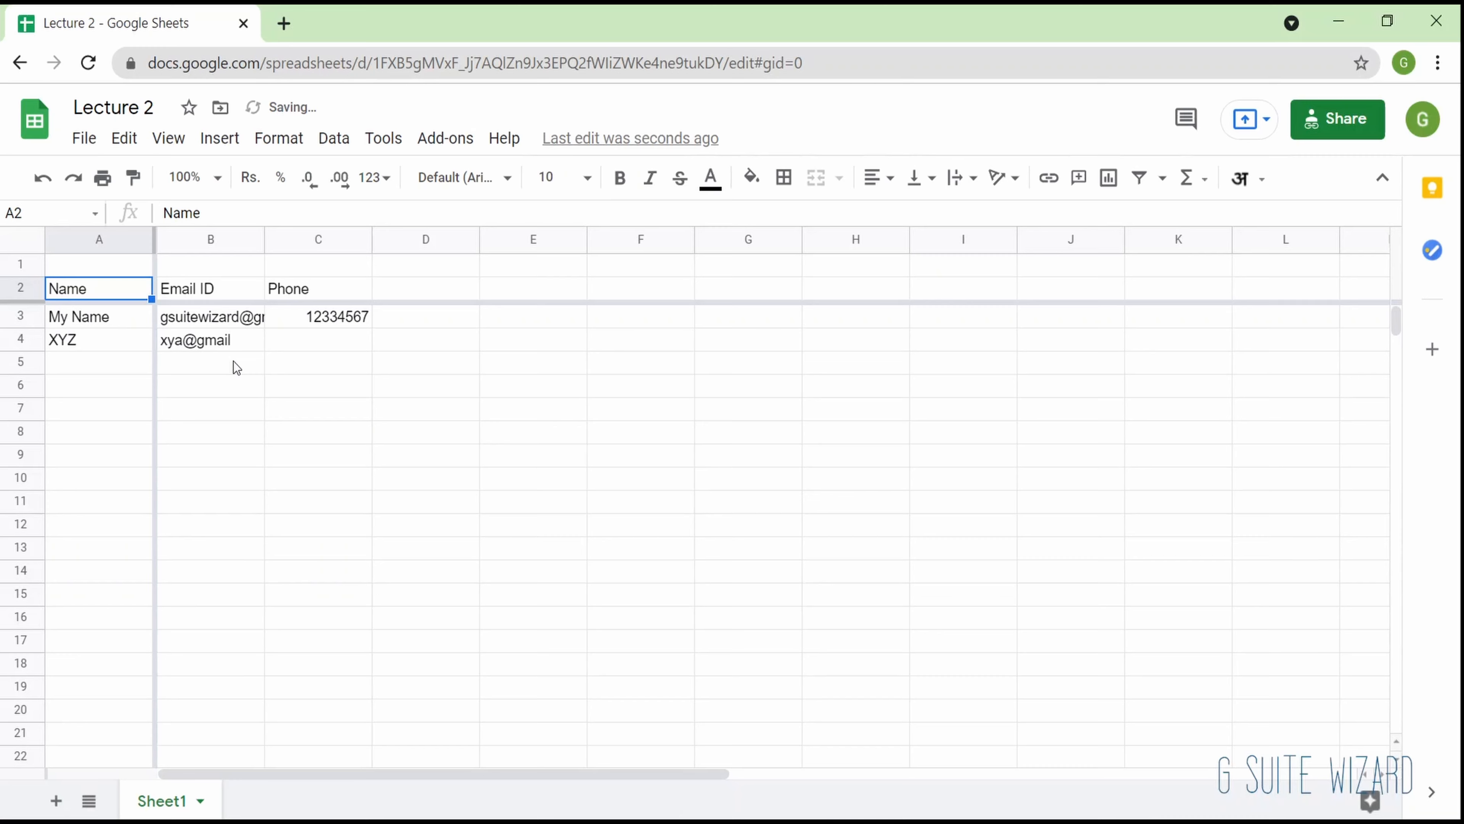
pyautogui.hscroll(2, 237, 368)
pyautogui.hscroll(4, 237, 367)
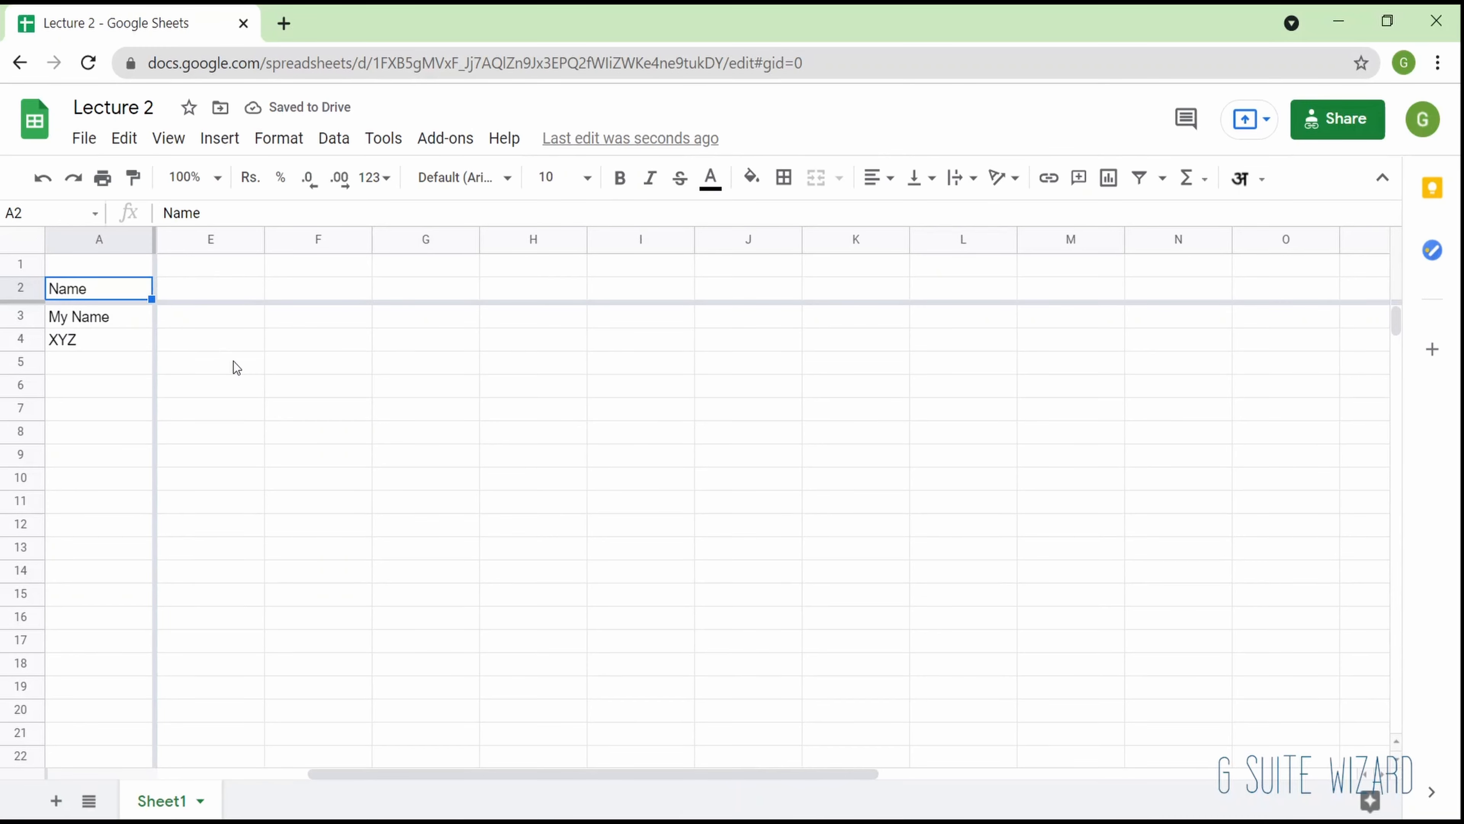
pyautogui.hscroll(-5, 237, 368)
pyautogui.hscroll(4, 233, 362)
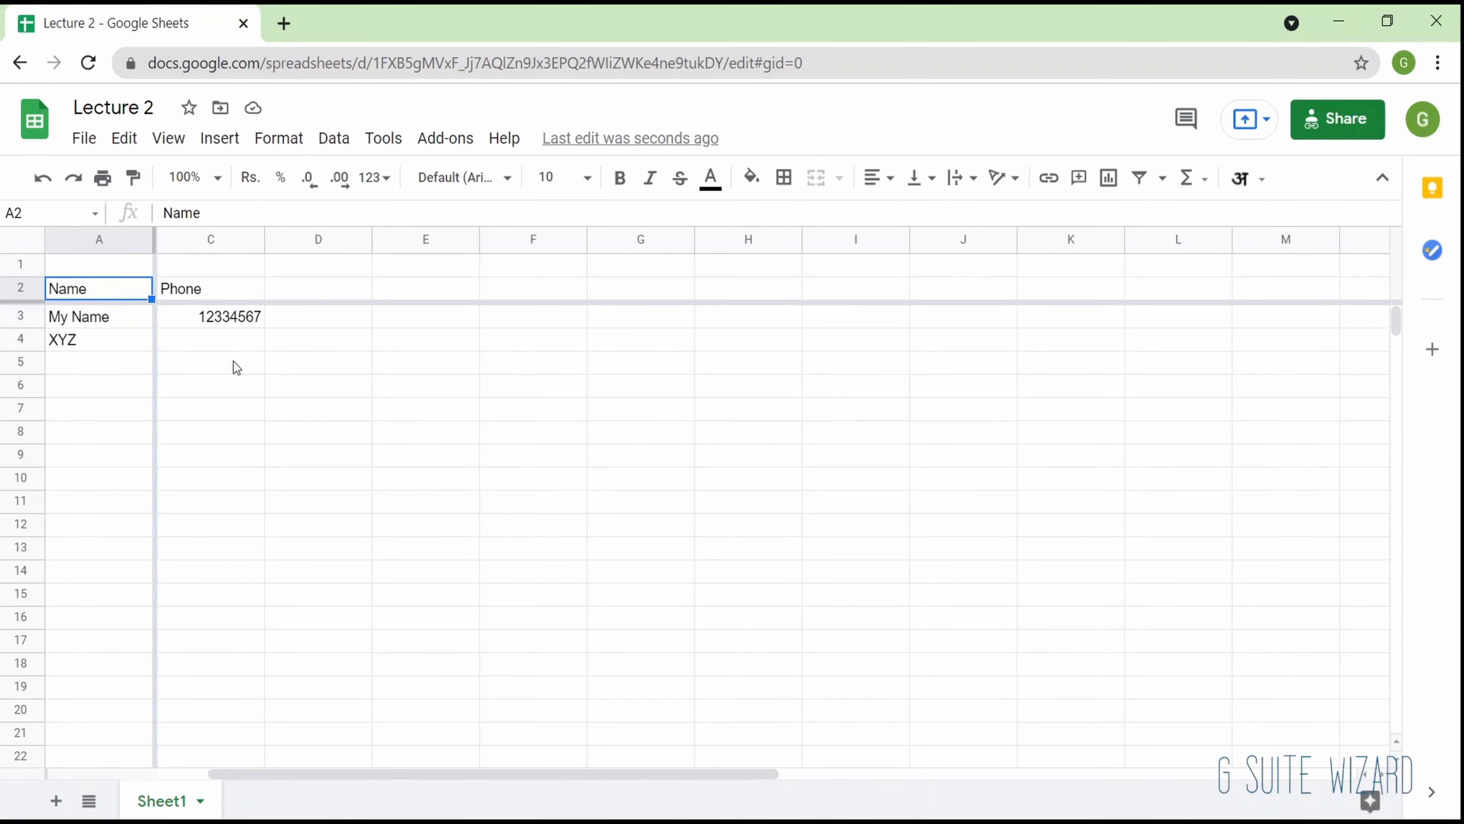
pyautogui.hscroll(-4, 233, 361)
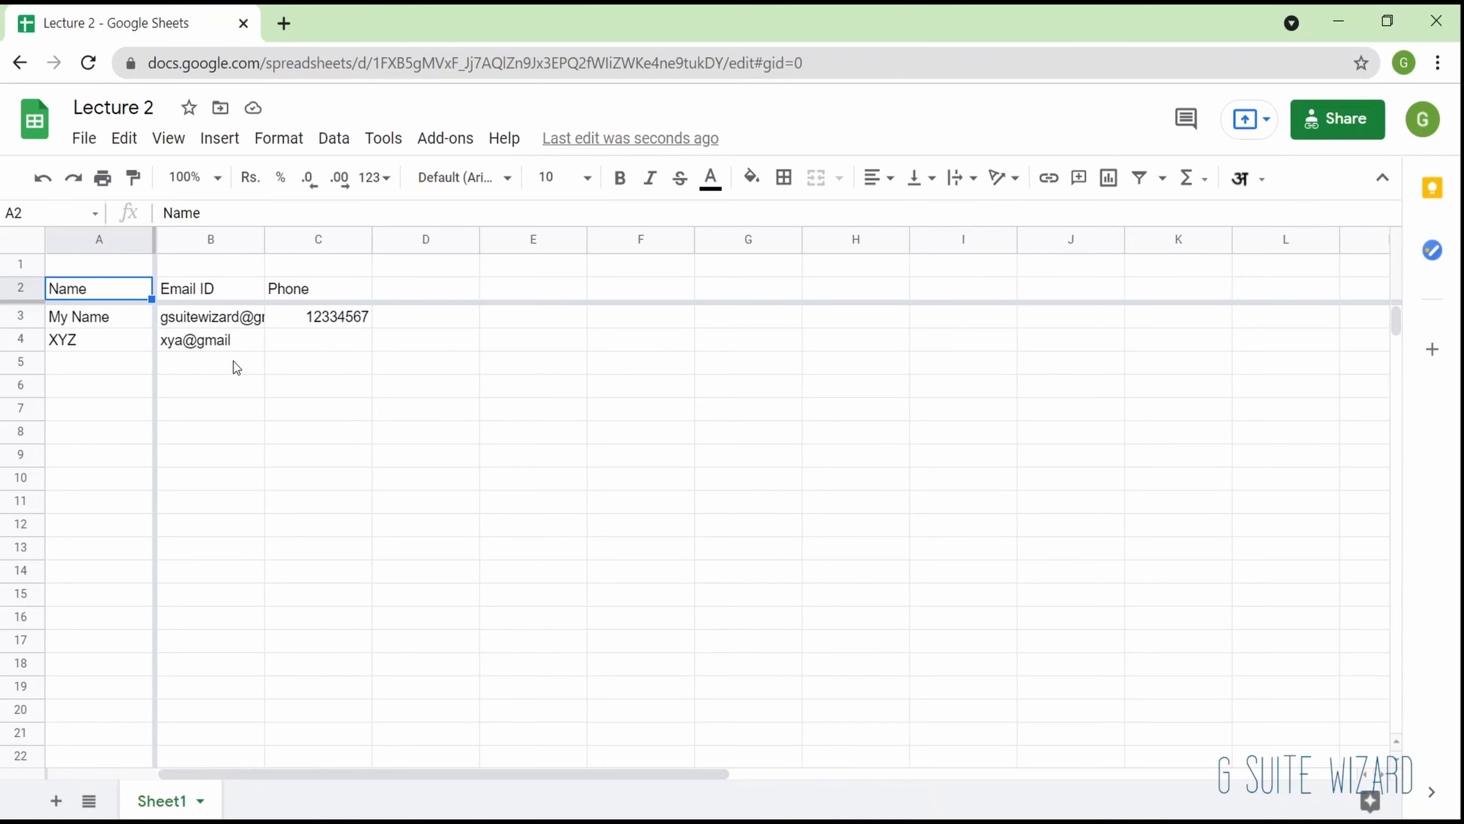
# - Apply the one-column option from the freeze commands and select cell A10
pyautogui.click(166, 142)
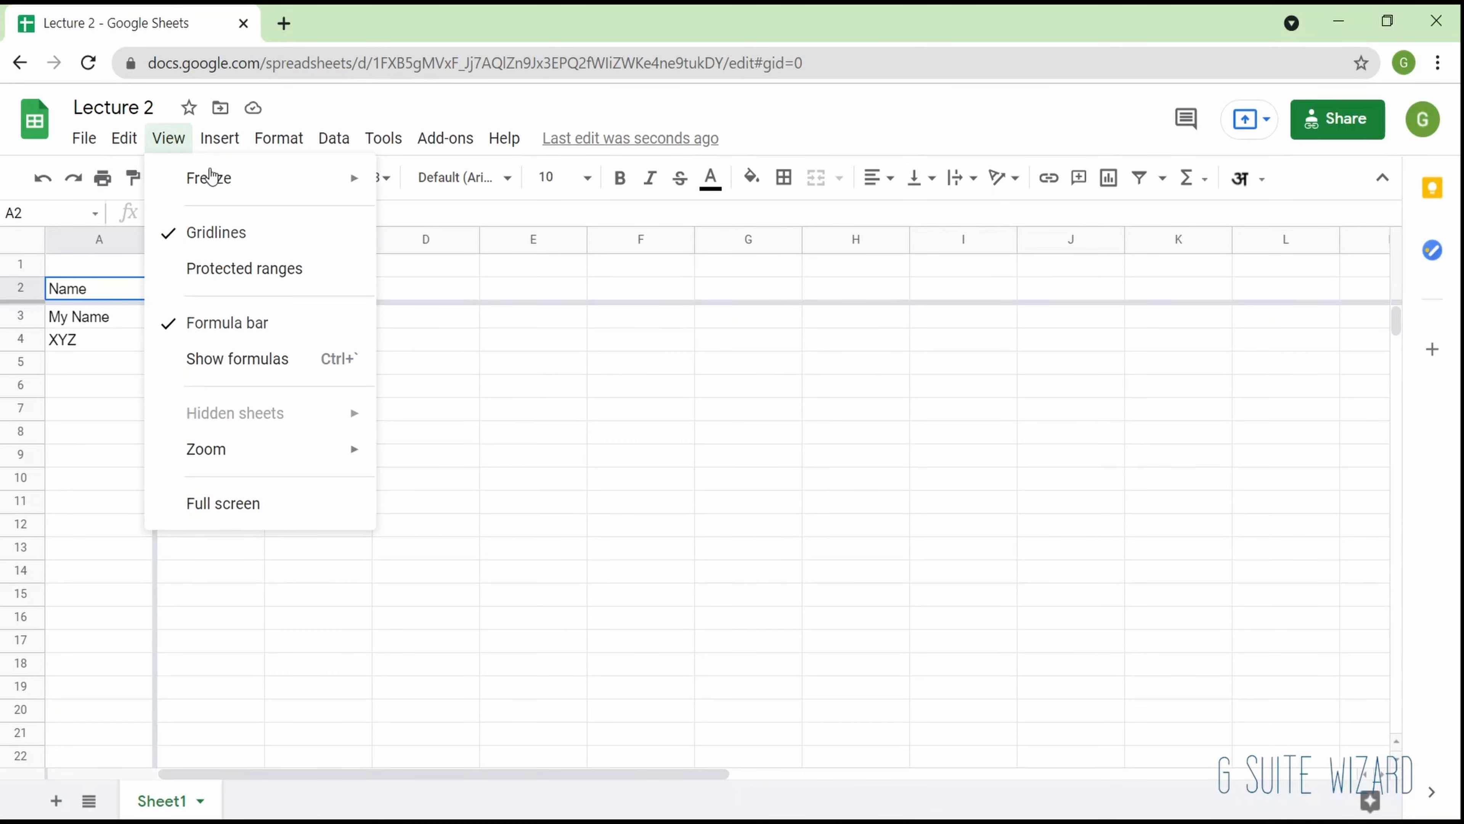
pyautogui.moveTo(224, 186)
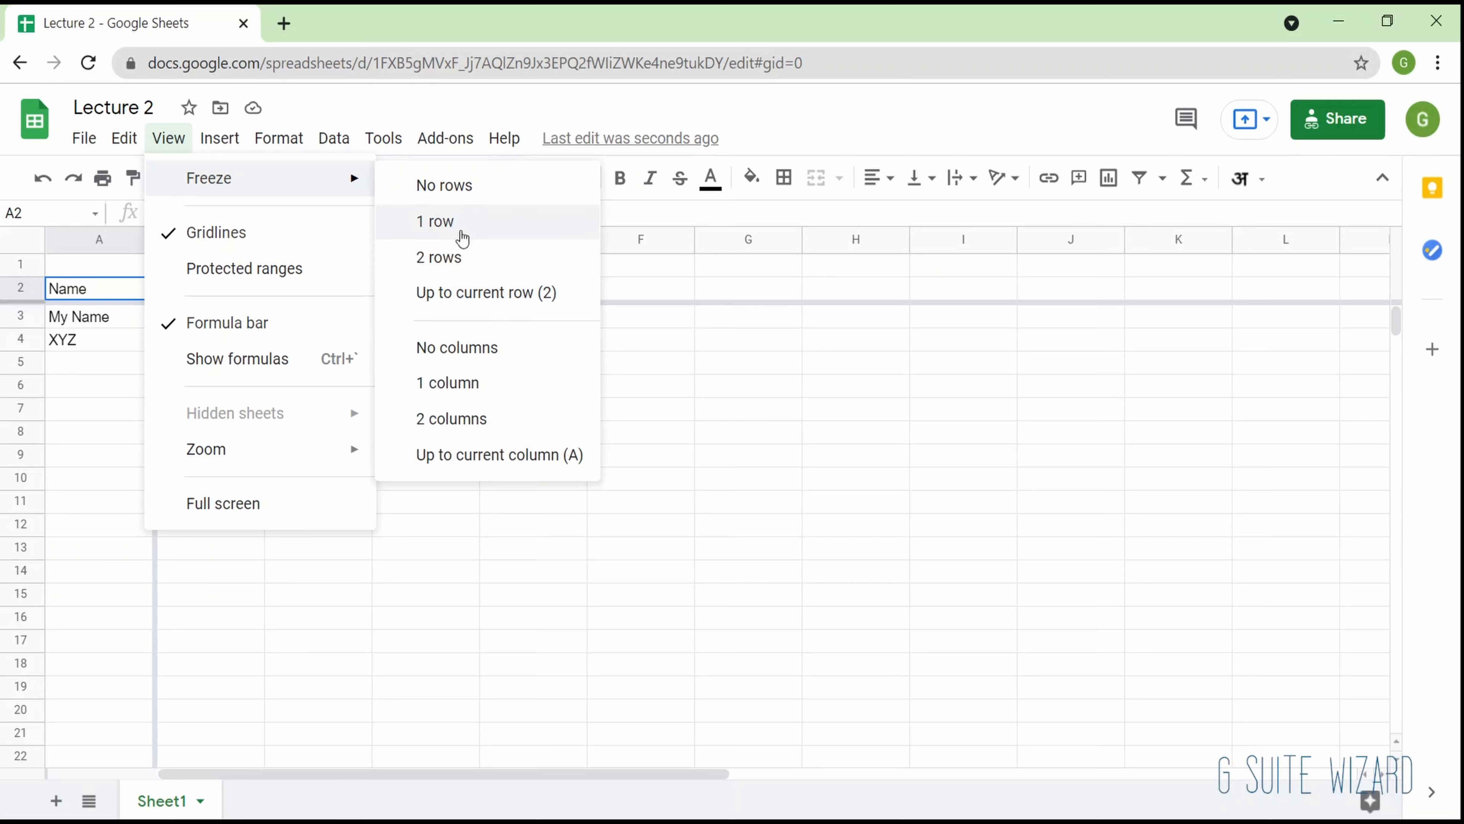
pyautogui.click(459, 392)
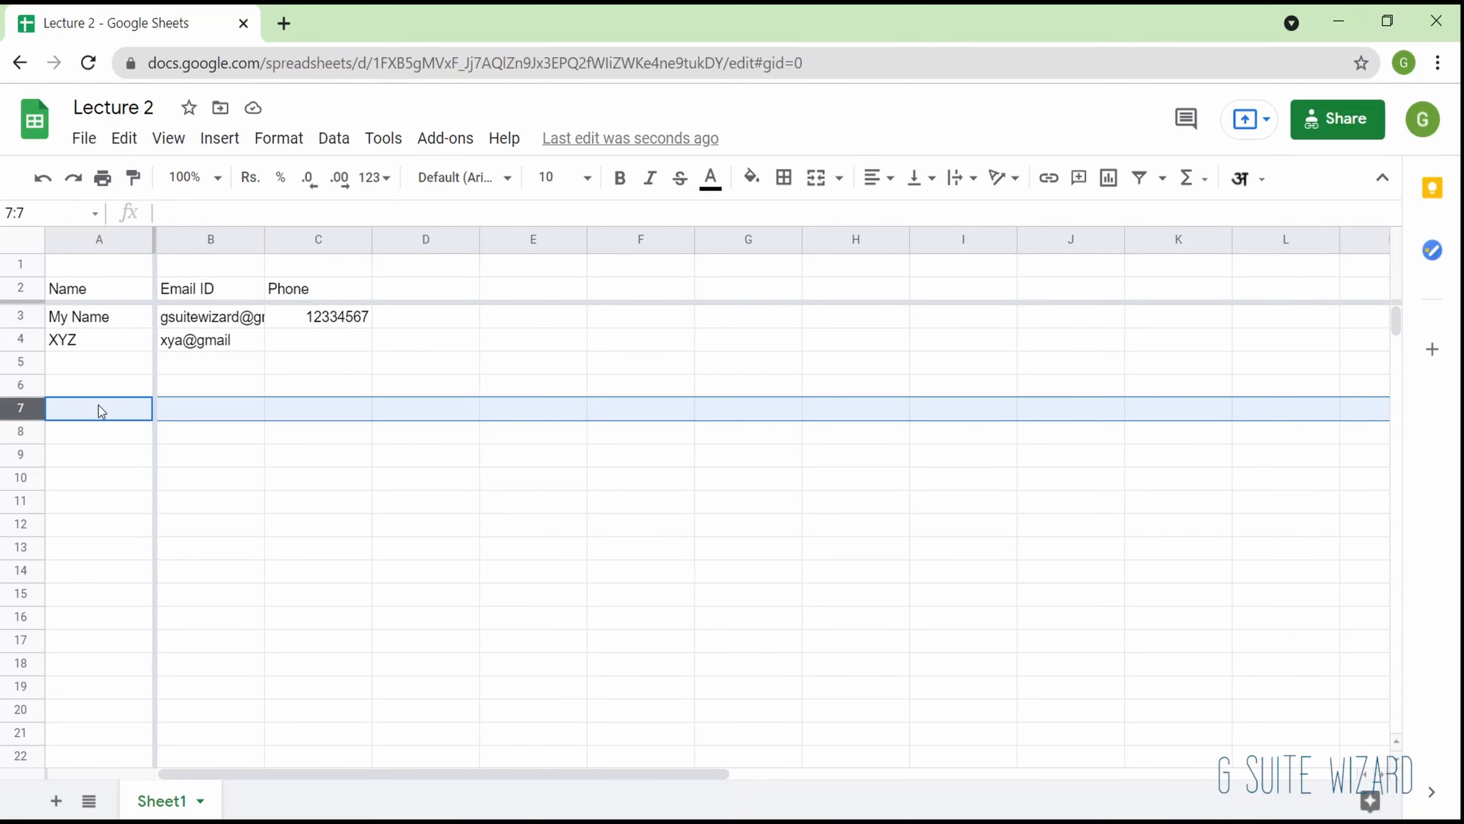
pyautogui.click(125, 472)
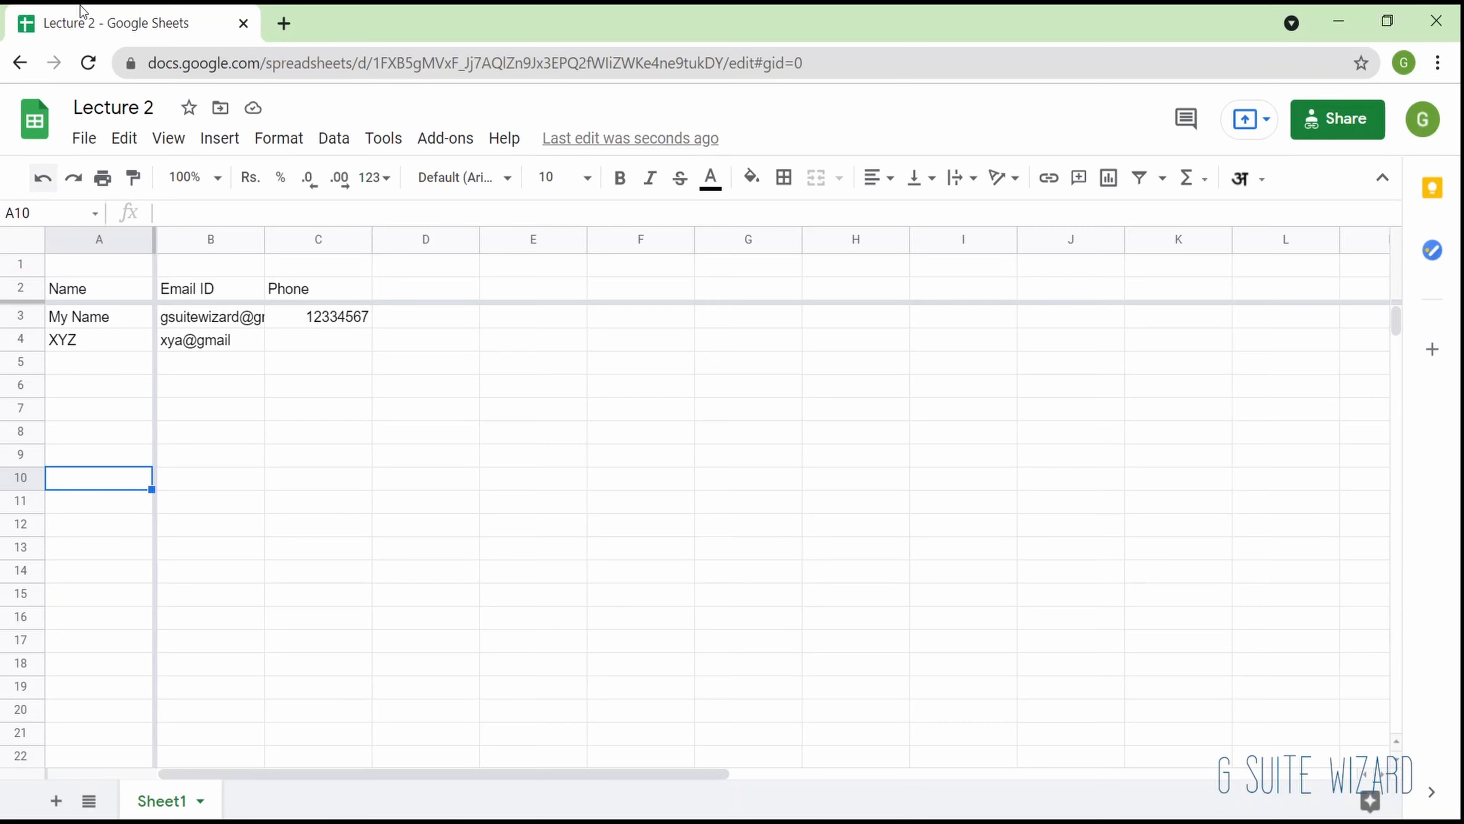
# - Select cell D4 and turn off the sheet's gridlines
pyautogui.click(168, 138)
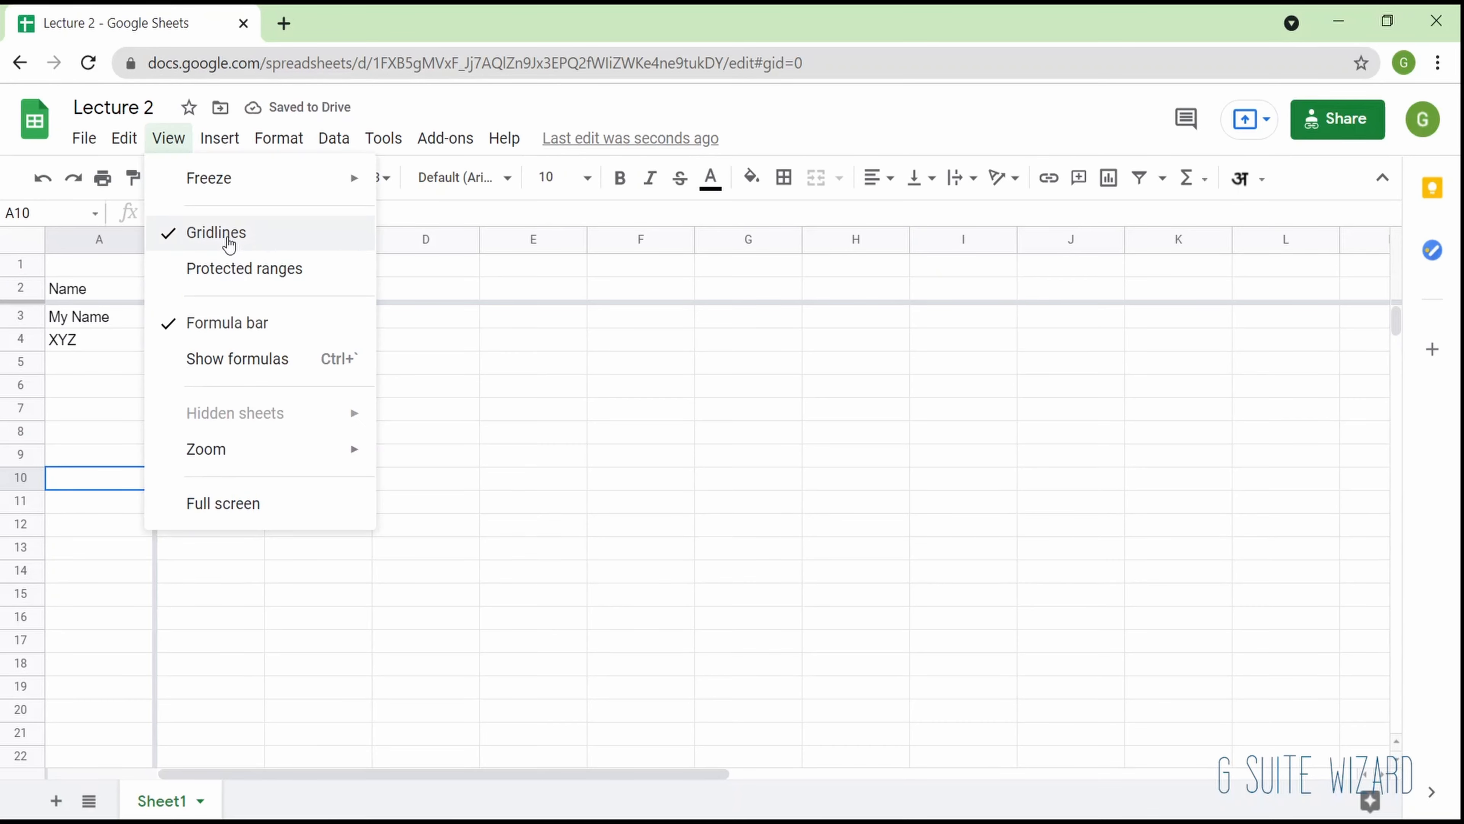
pyautogui.click(442, 344)
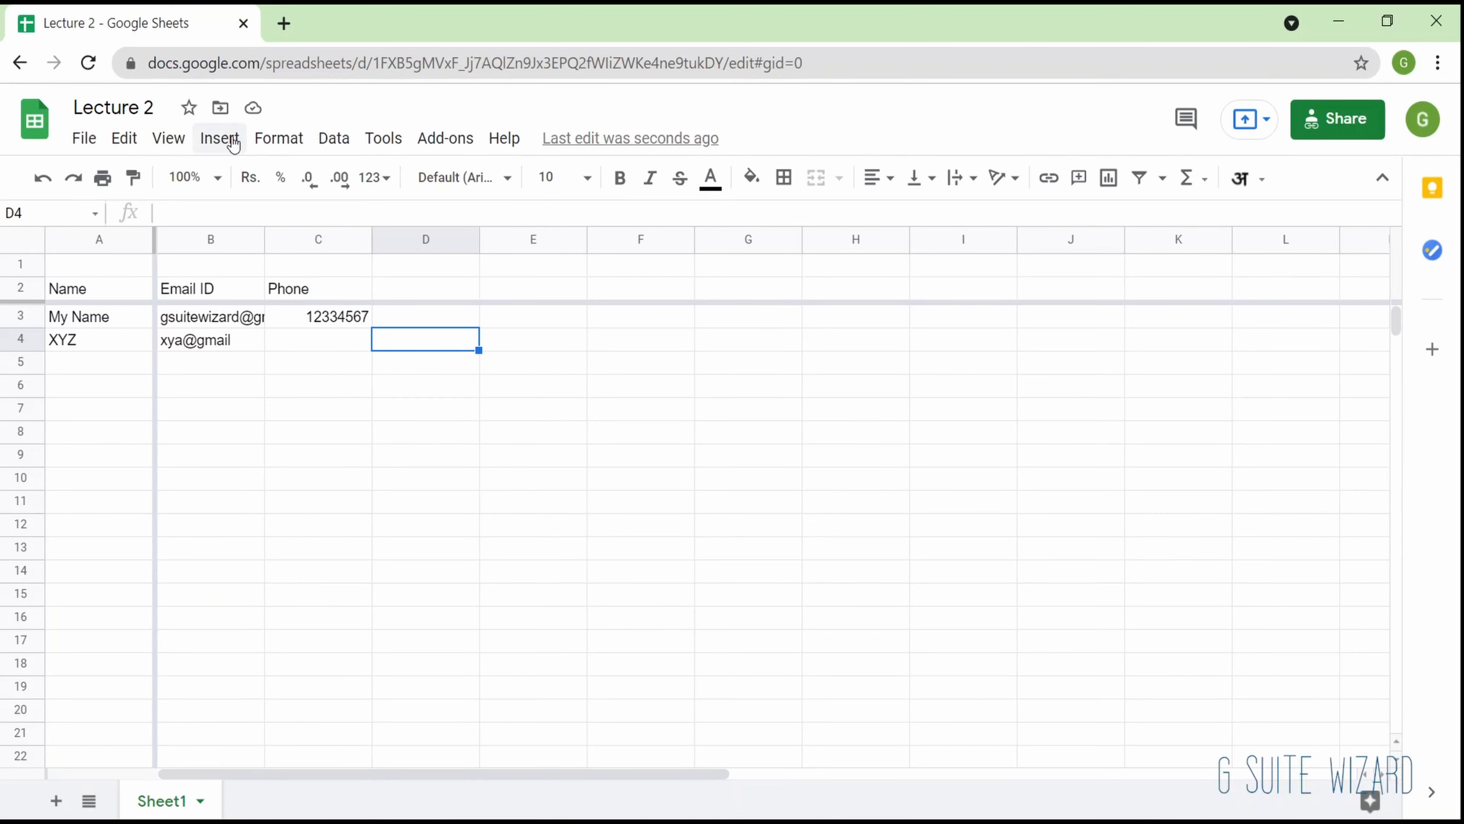
pyautogui.click(220, 139)
pyautogui.moveTo(164, 143)
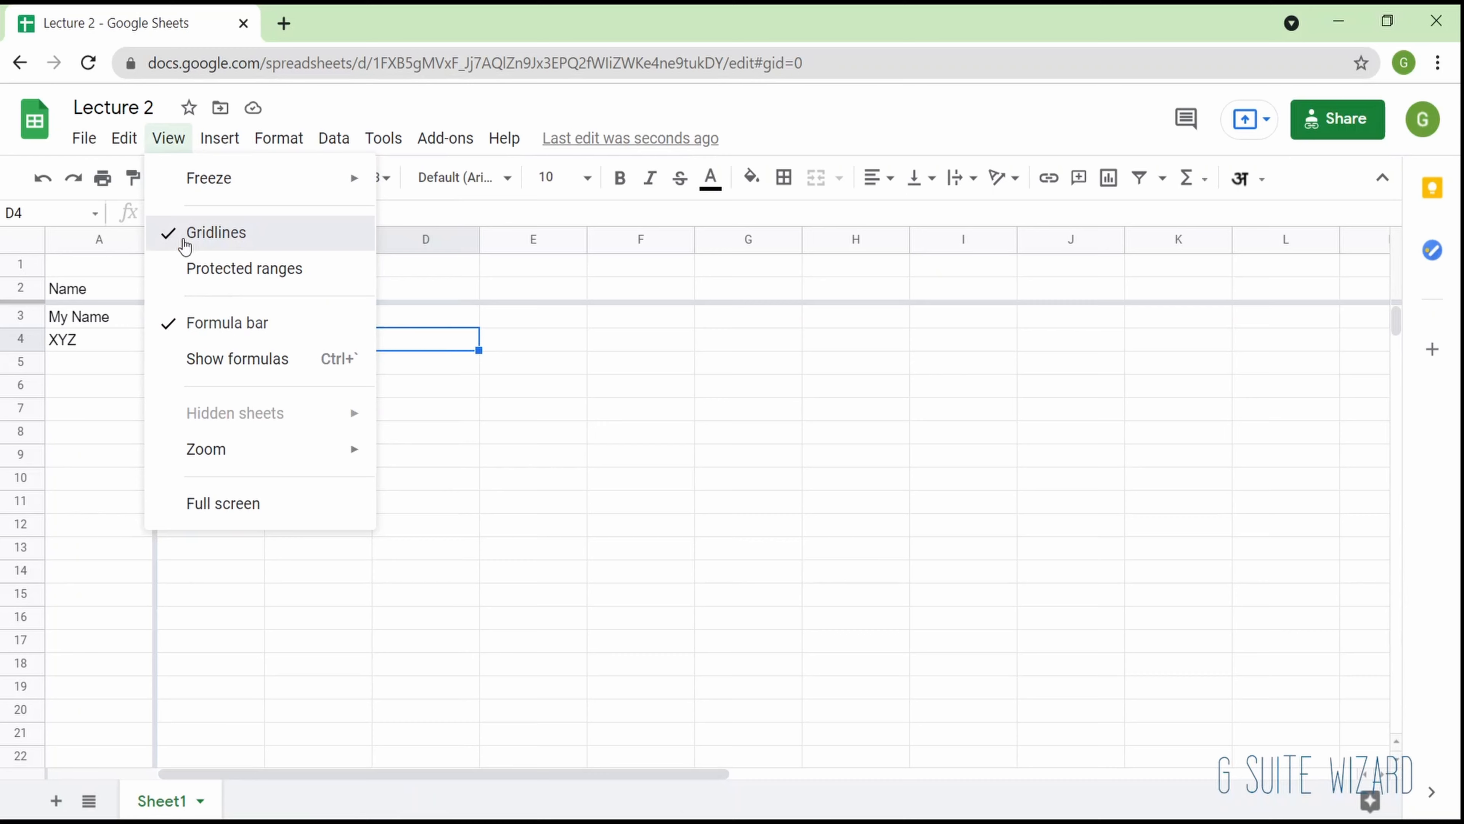
pyautogui.click(185, 234)
# - Hide the formula bar and show it again
pyautogui.click(163, 143)
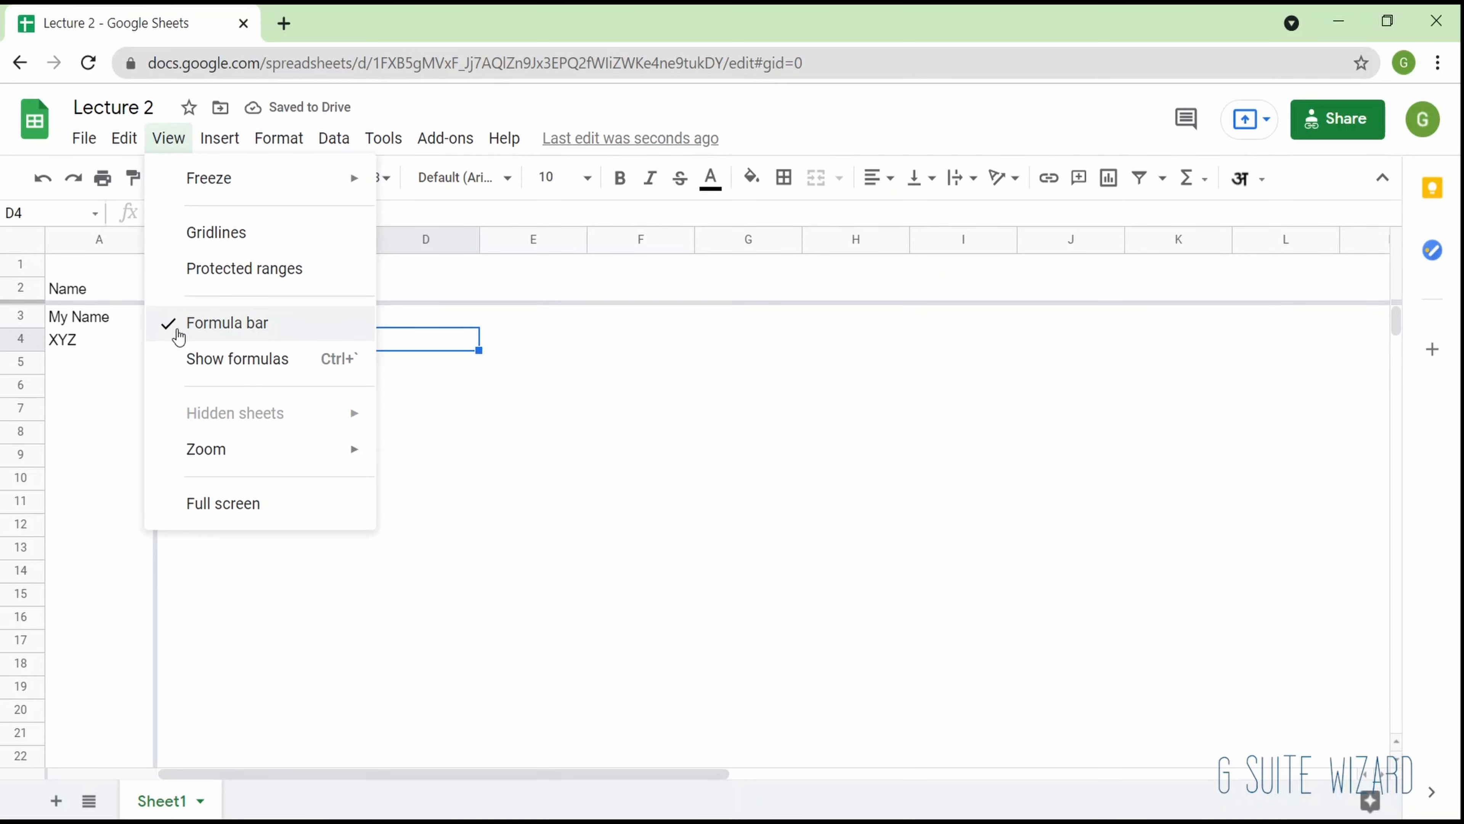
pyautogui.click(173, 324)
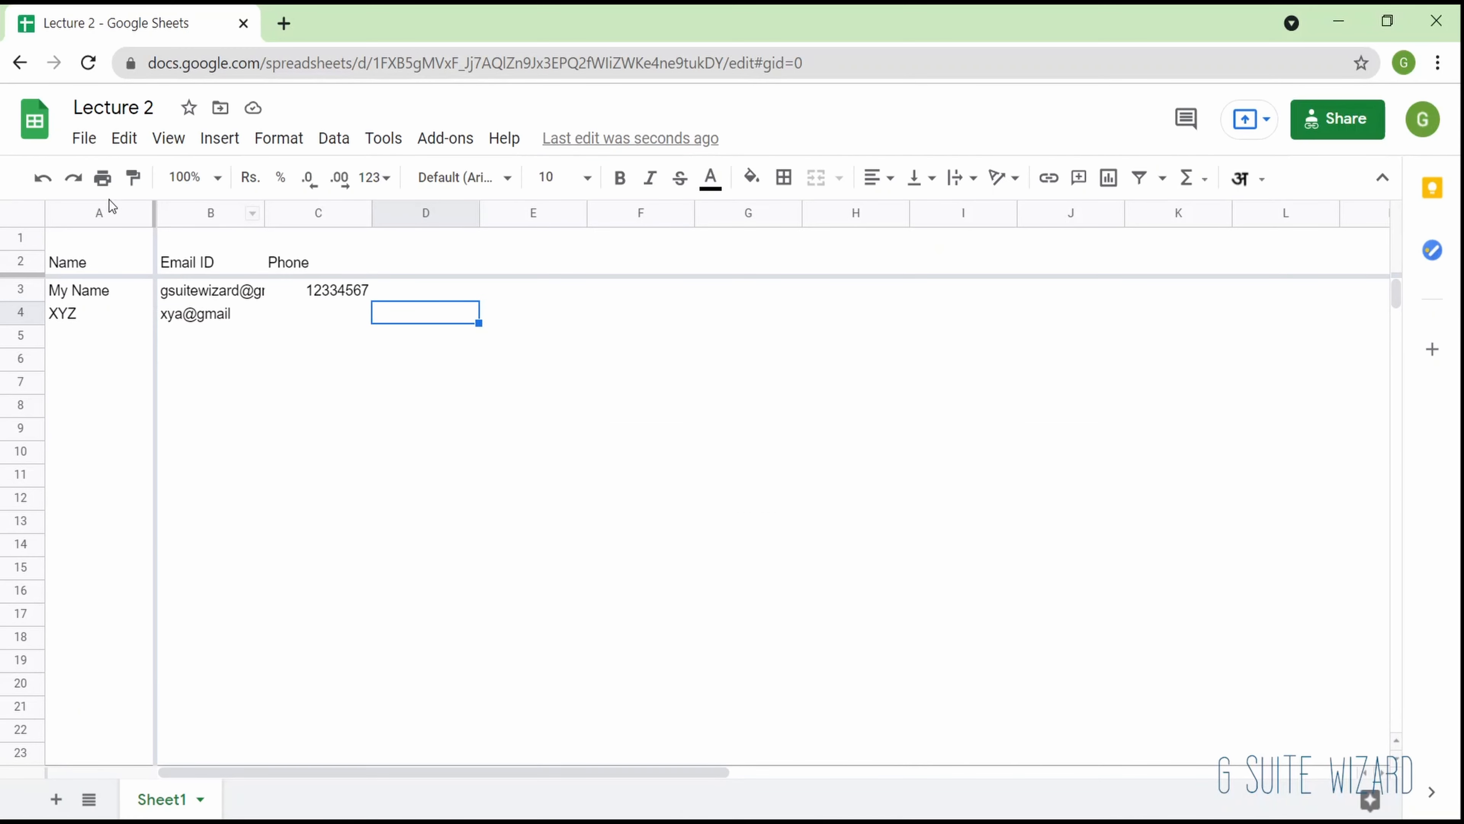
pyautogui.click(191, 136)
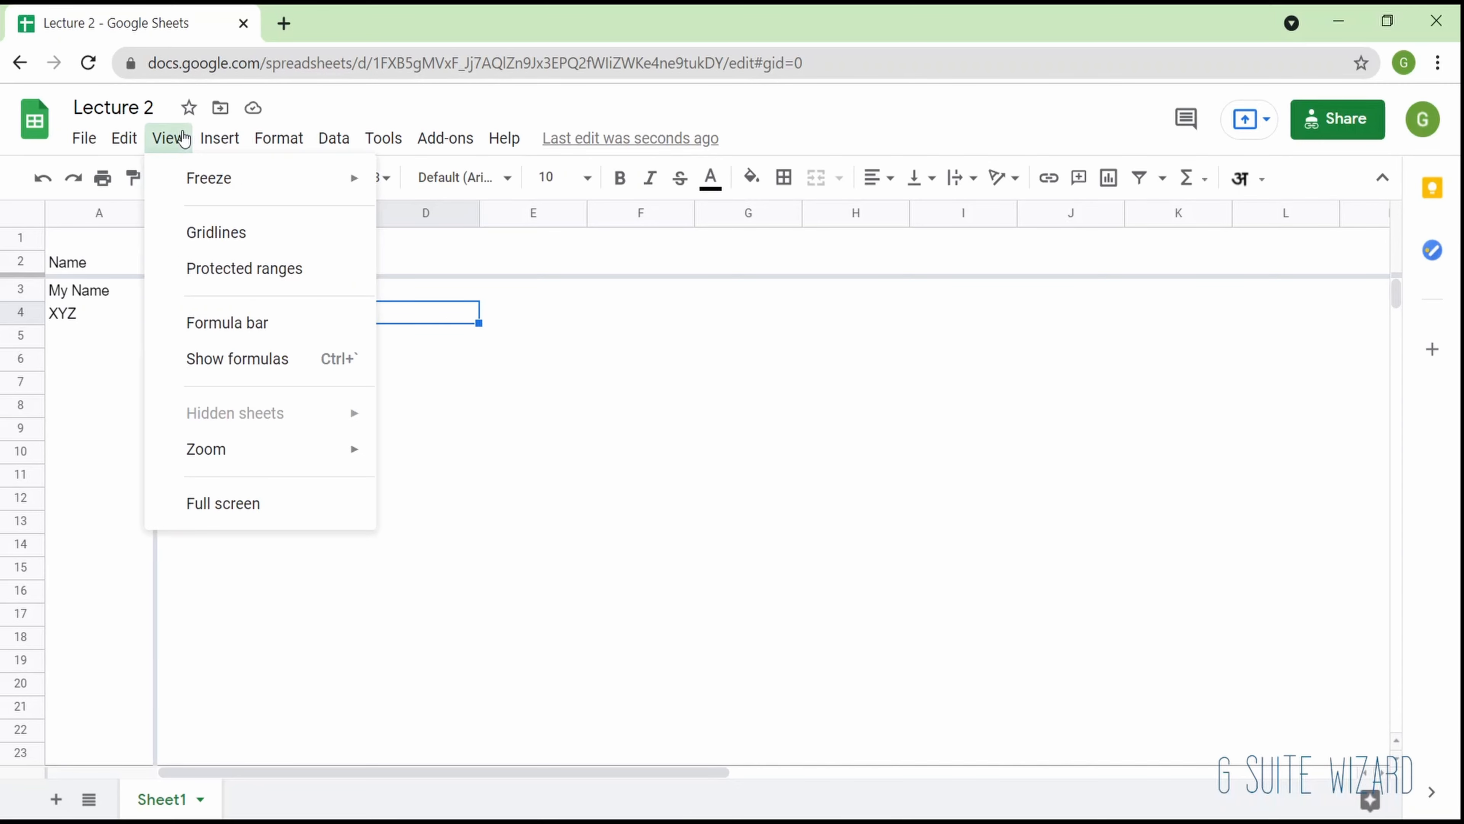
pyautogui.click(210, 317)
# - Zoom the sheet to 125% and return it to 100%
pyautogui.moveTo(346, 449)
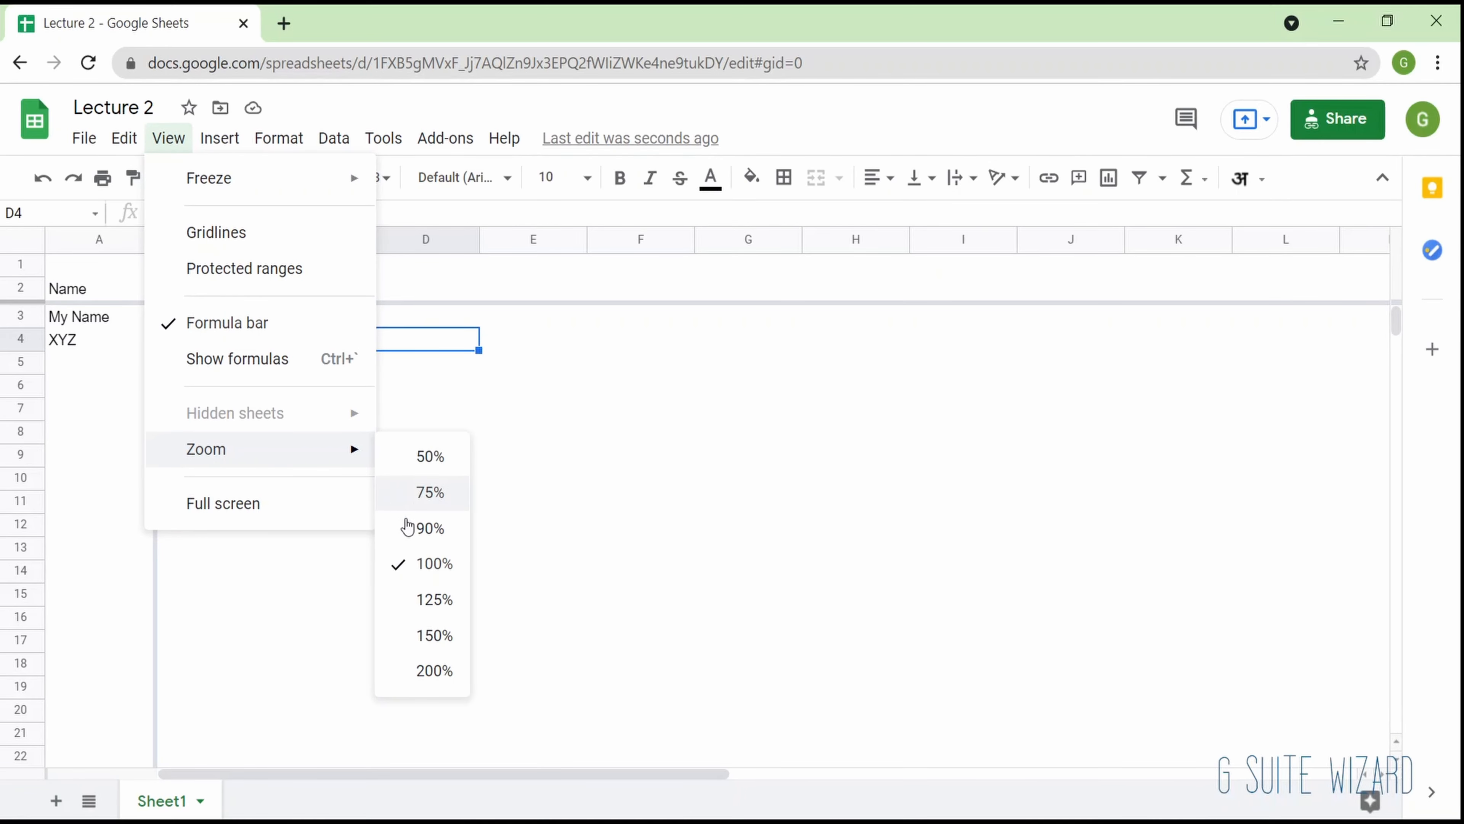
pyautogui.click(411, 601)
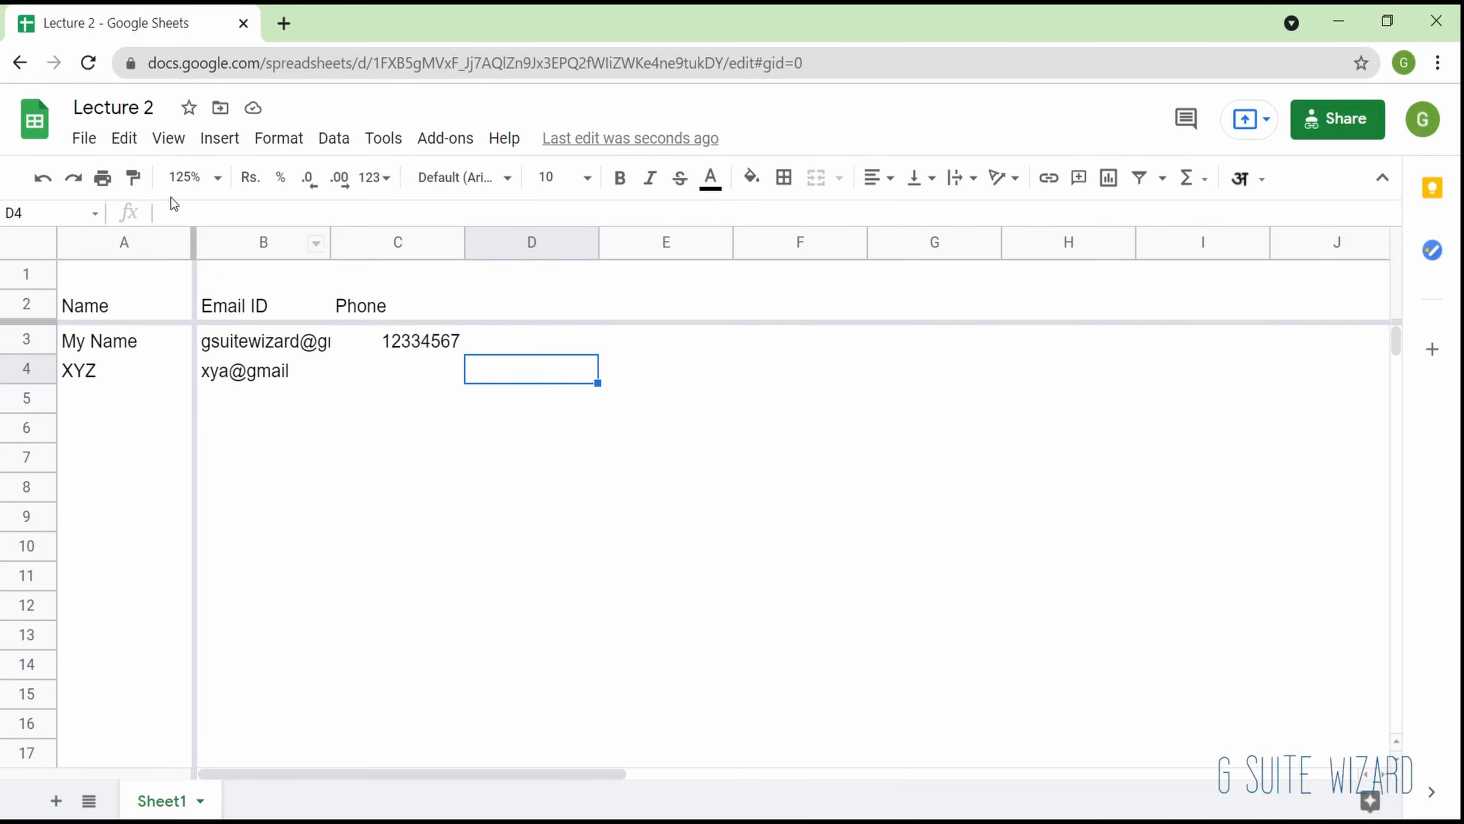
pyautogui.click(222, 151)
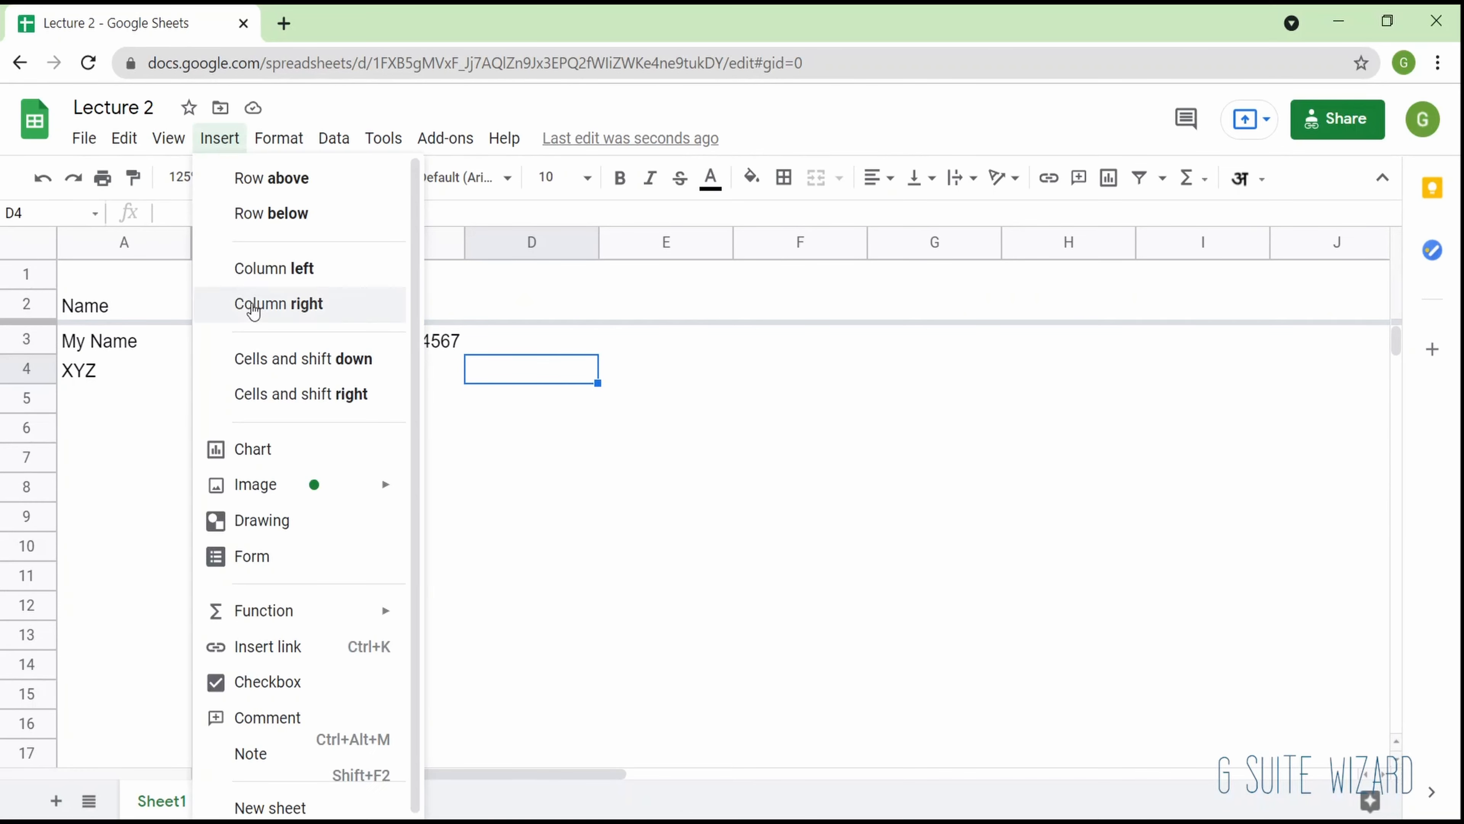
pyautogui.moveTo(180, 149)
pyautogui.moveTo(259, 459)
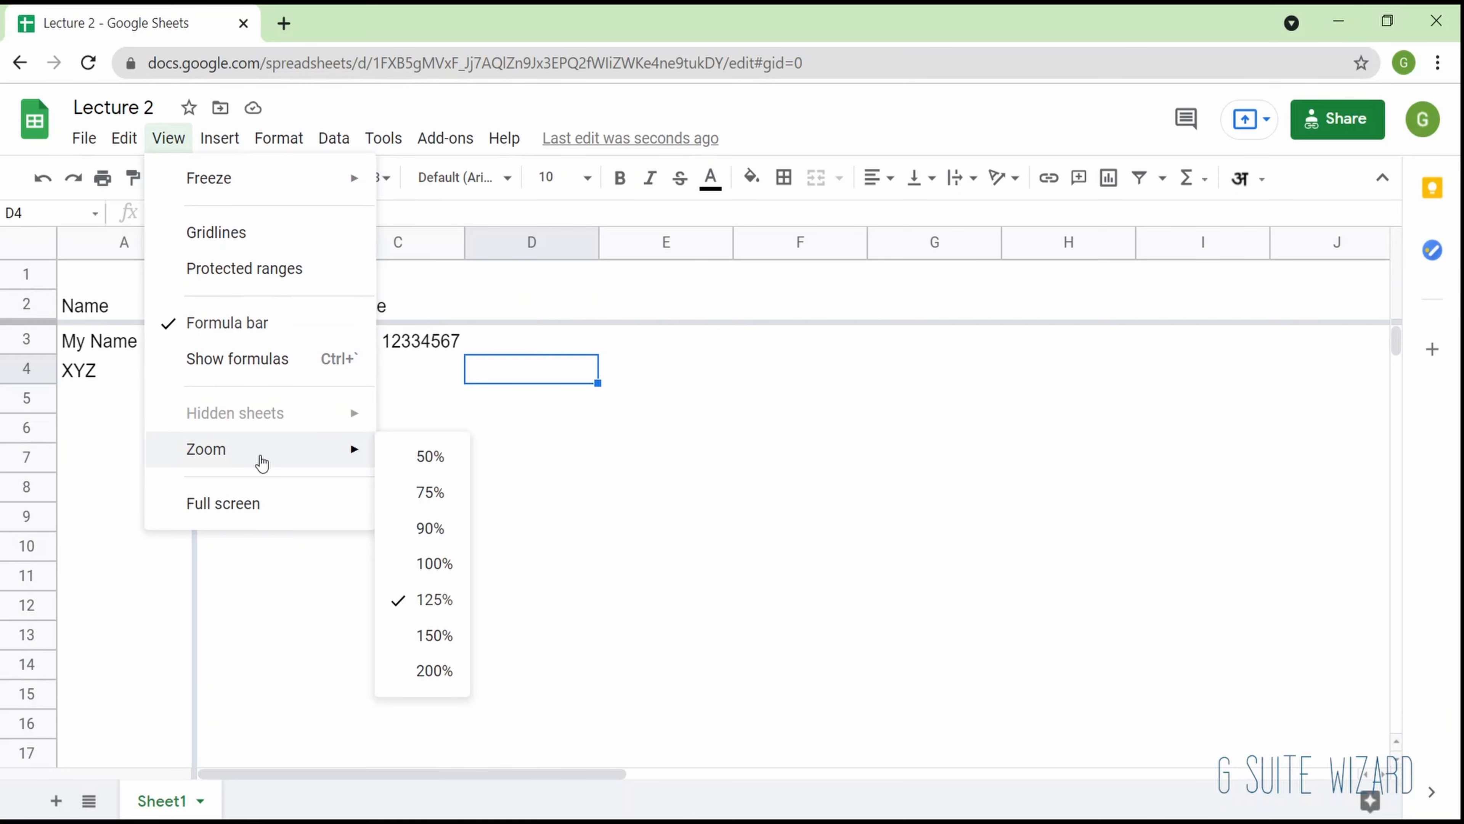
pyautogui.click(434, 564)
# - Insert the first Google image search result for "g suite" over the cells at E3 and delete the picture
pyautogui.click(220, 138)
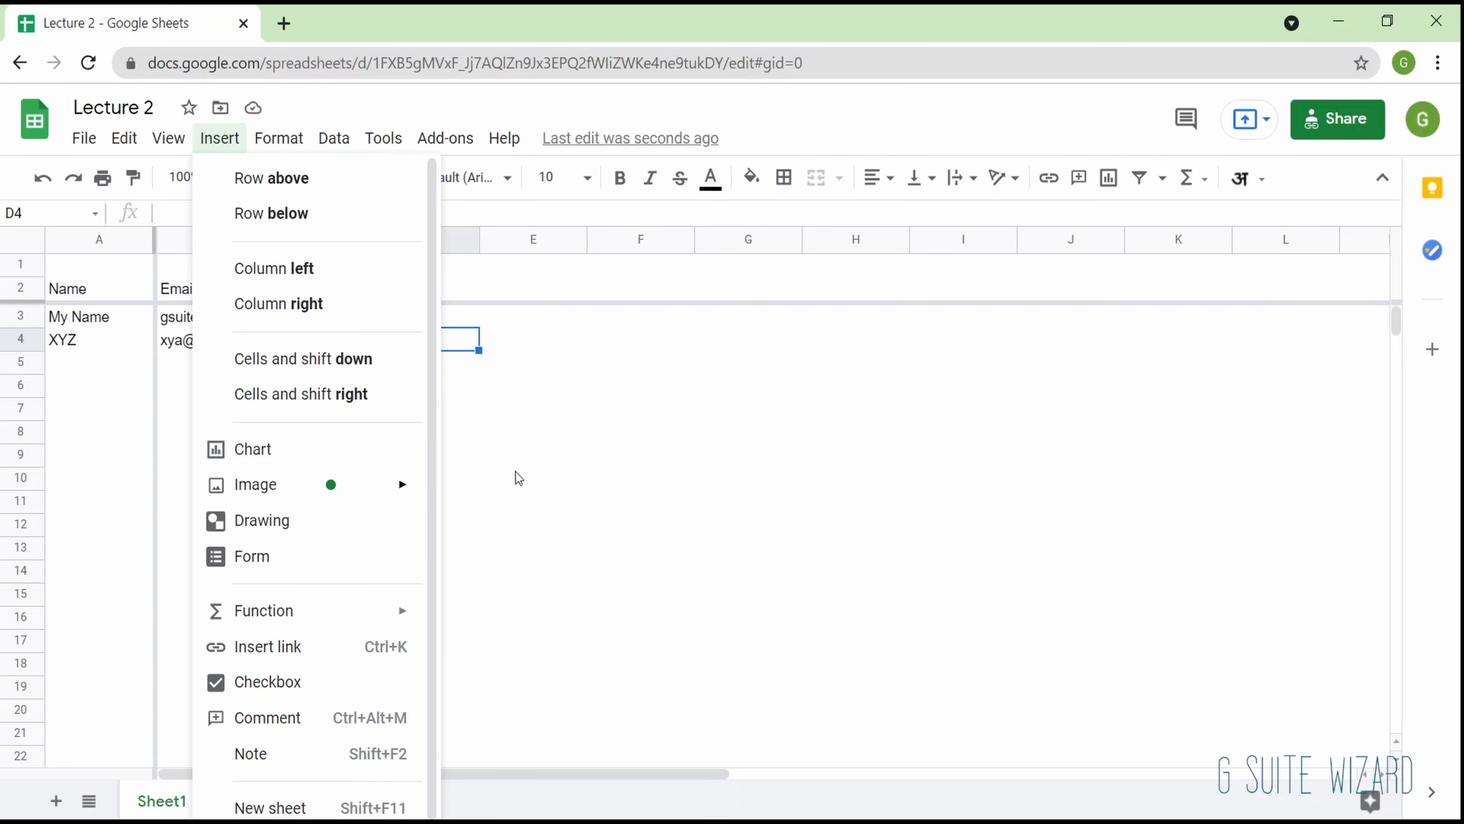
pyautogui.moveTo(369, 479)
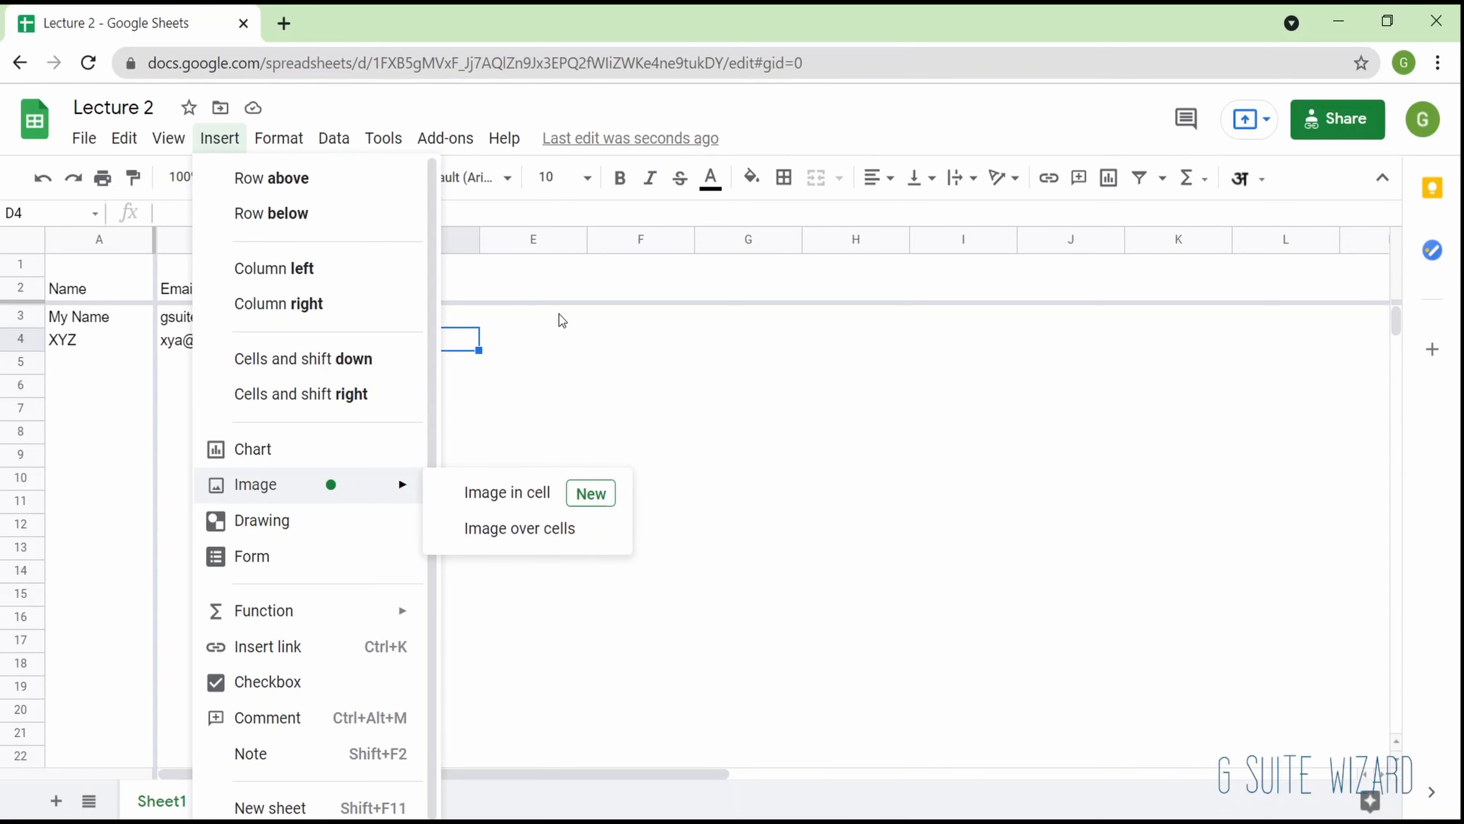
pyautogui.click(543, 323)
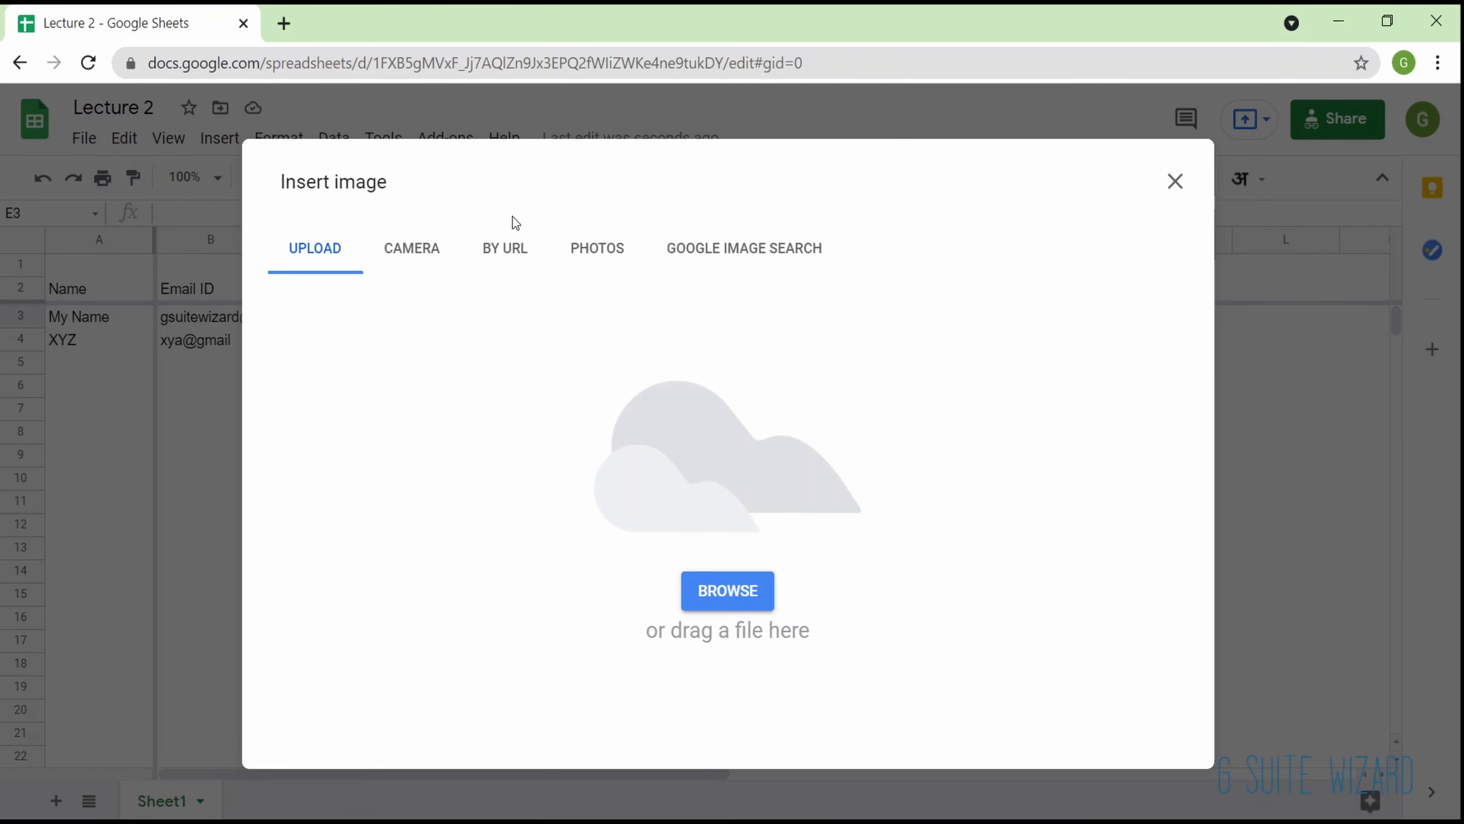
pyautogui.click(758, 249)
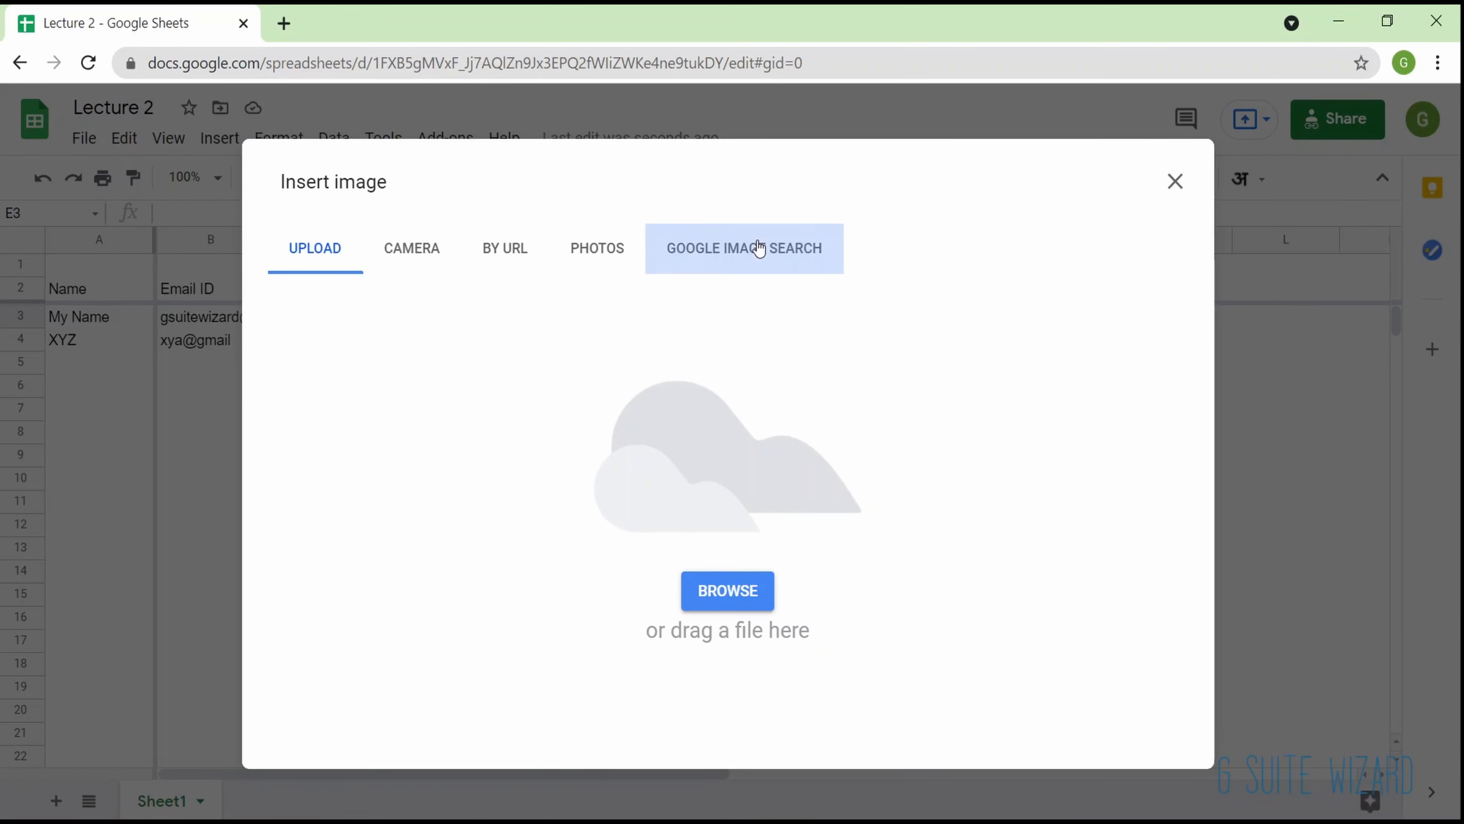
pyautogui.write('g suite')
pyautogui.press('Return')
pyautogui.click(424, 342)
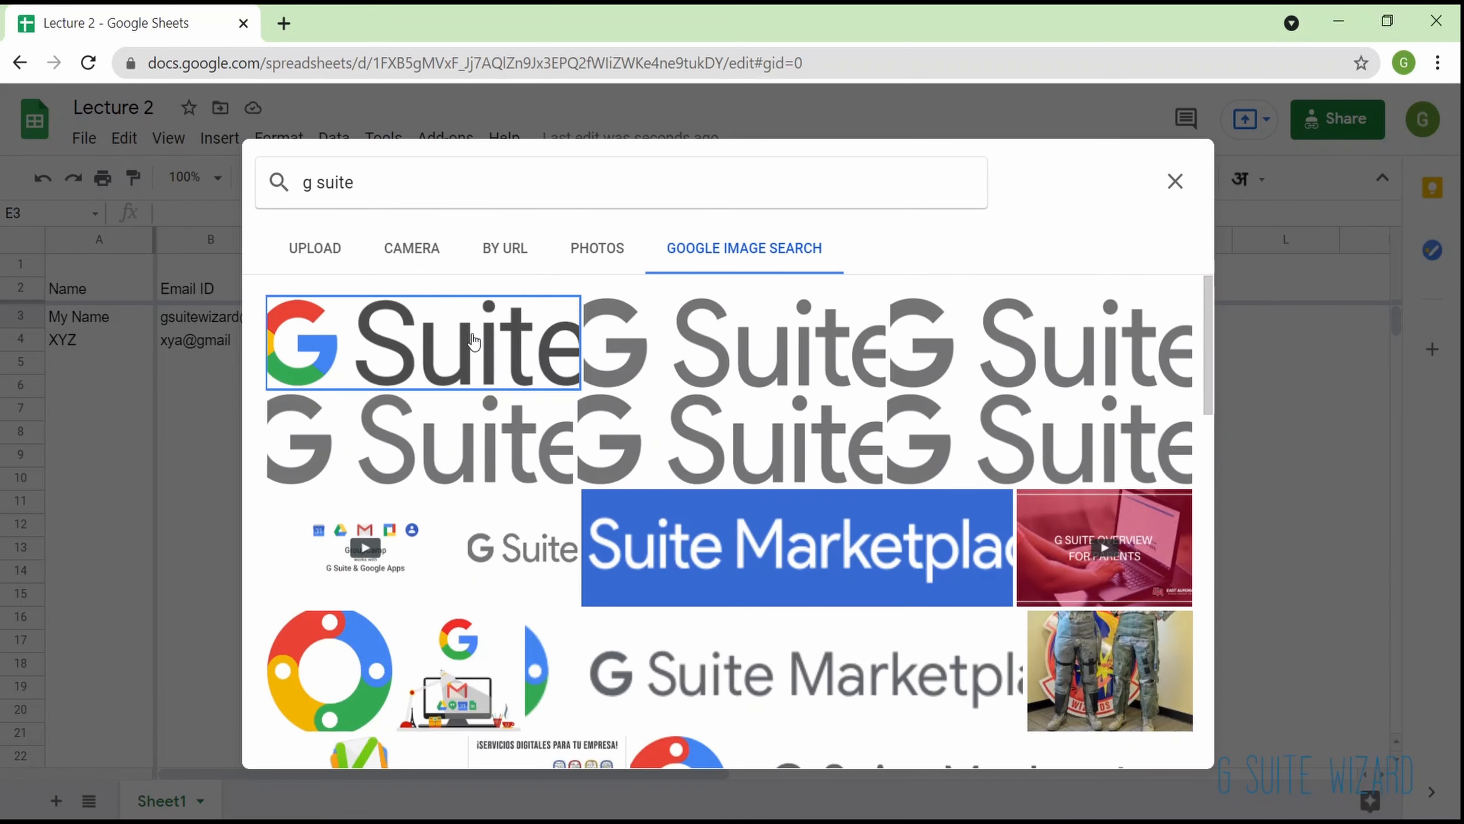
pyautogui.click(1142, 738)
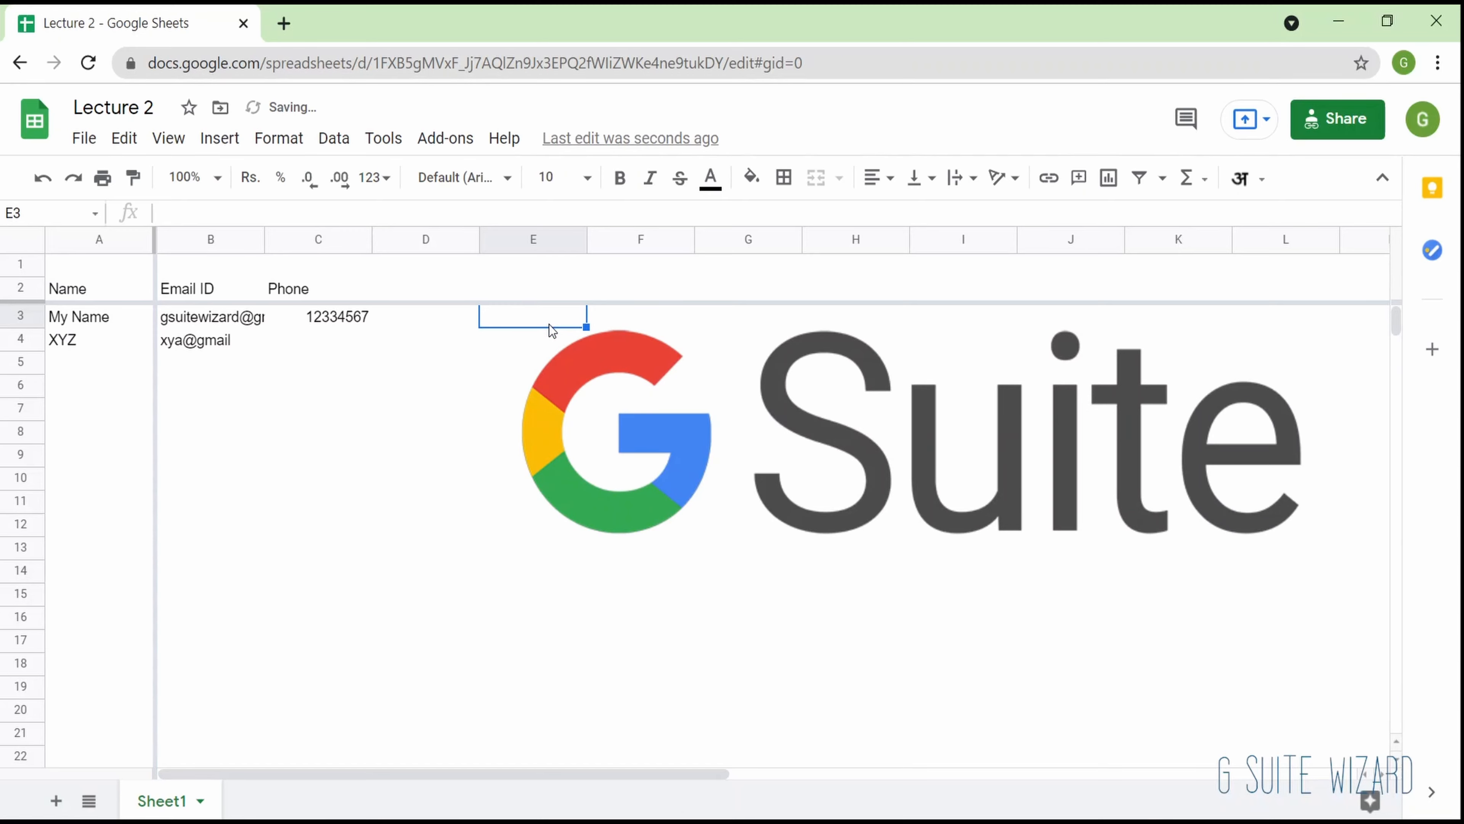
pyautogui.click(568, 392)
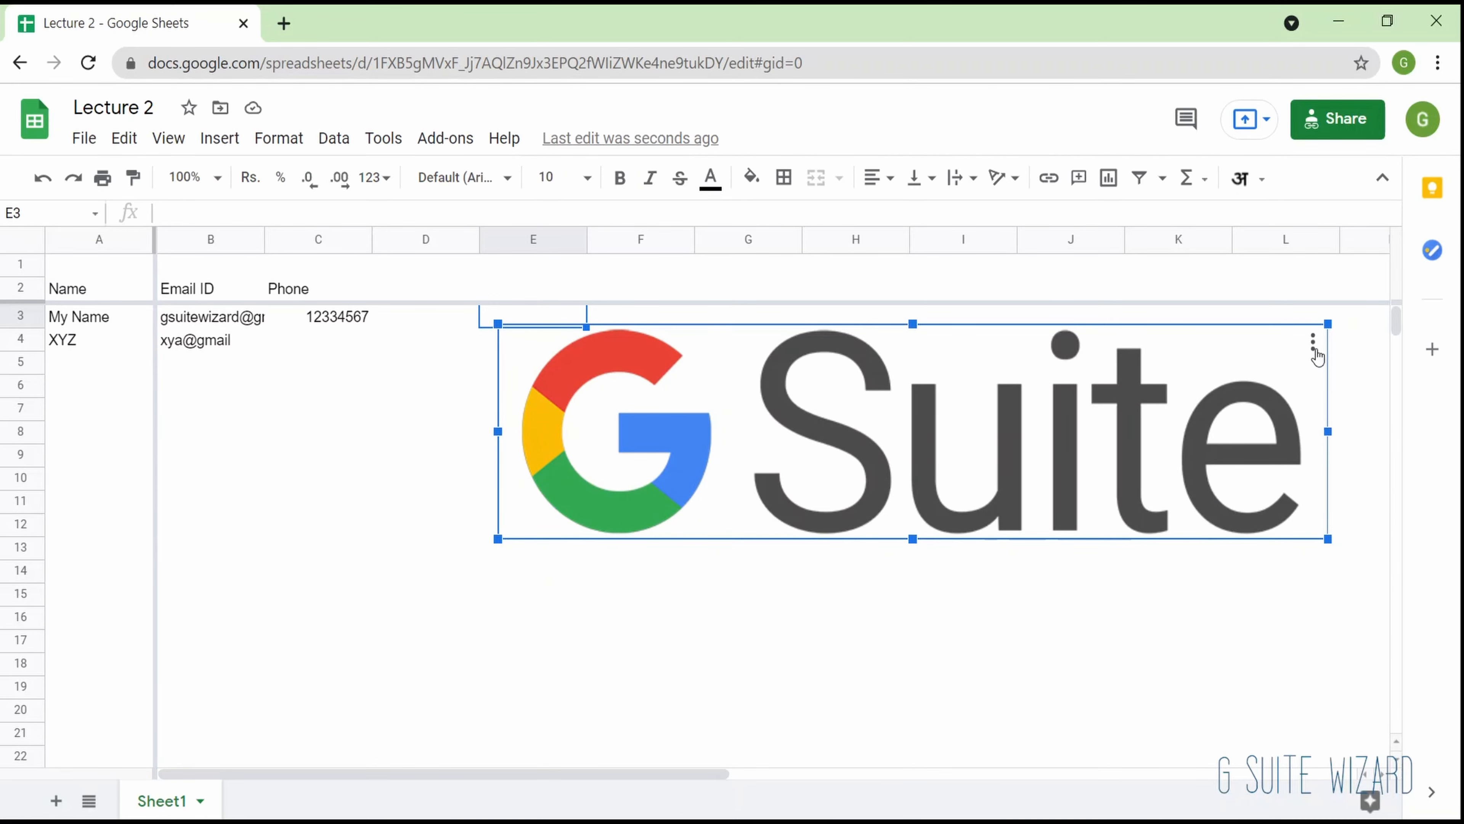
pyautogui.press('Delete')
# - Open the editor for a new drawing and close it without drawing anything
pyautogui.click(220, 138)
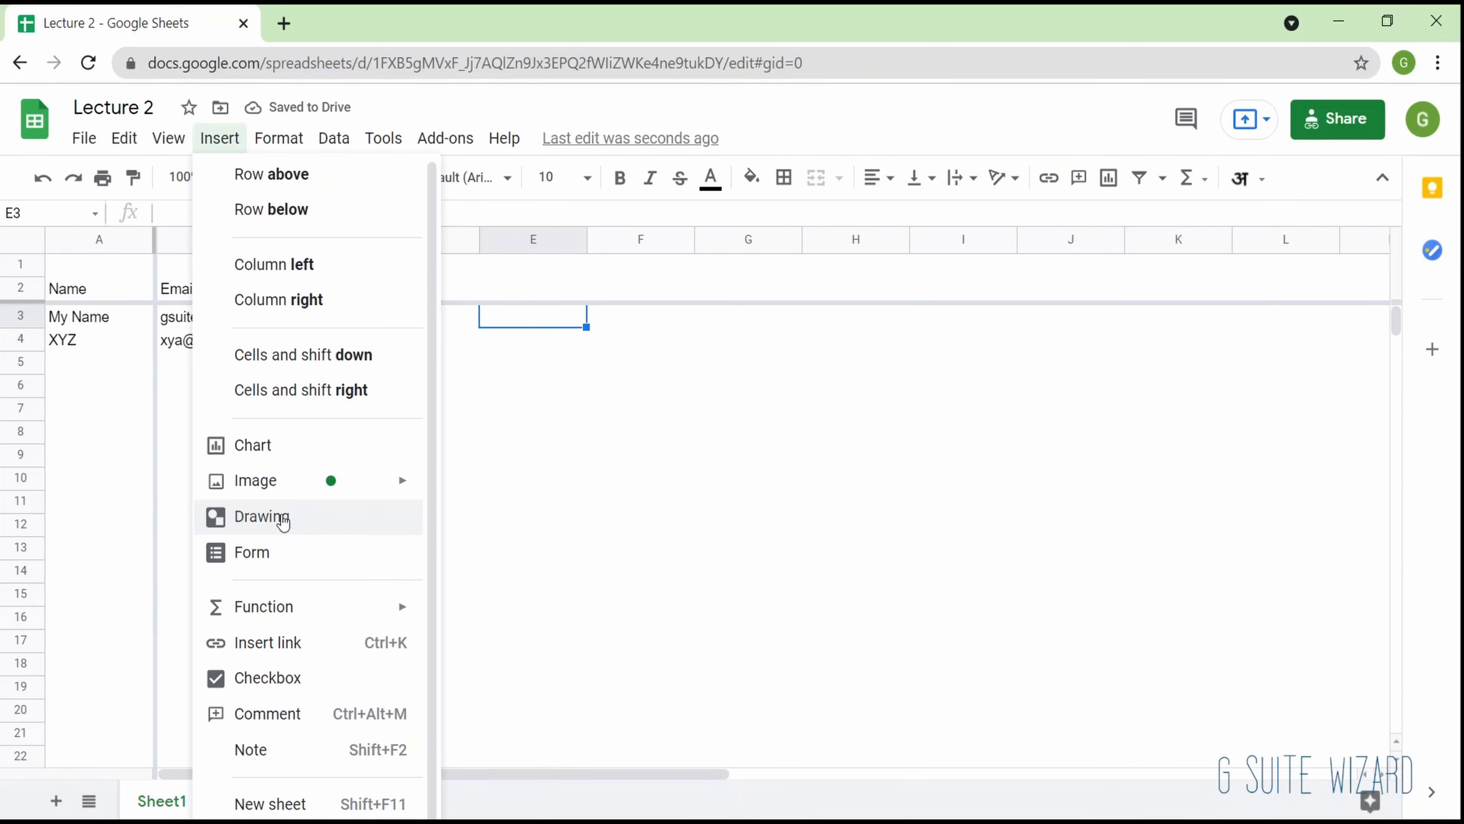
pyautogui.click(283, 519)
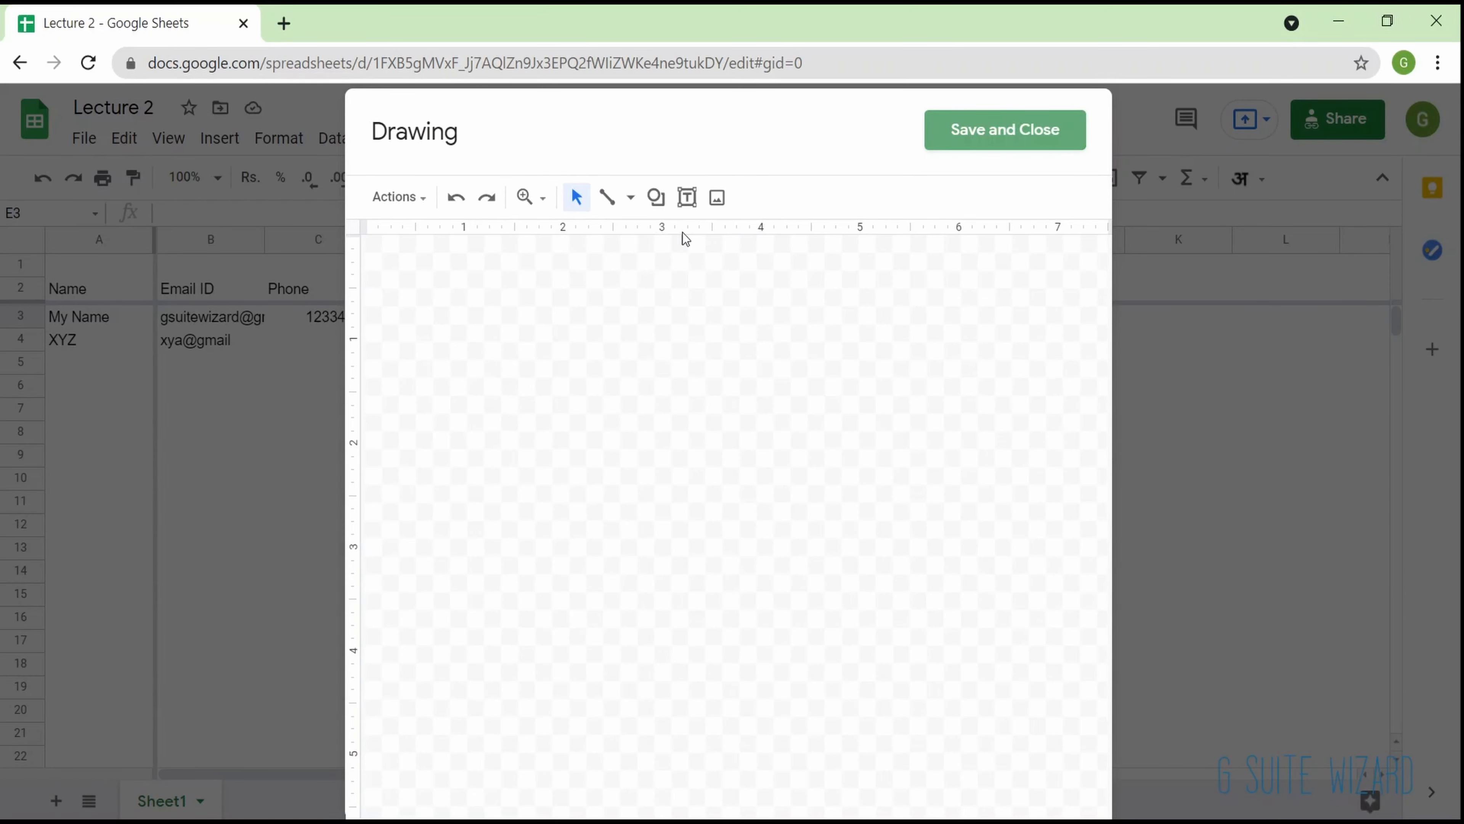
pyautogui.press('Escape')
pyautogui.click(220, 138)
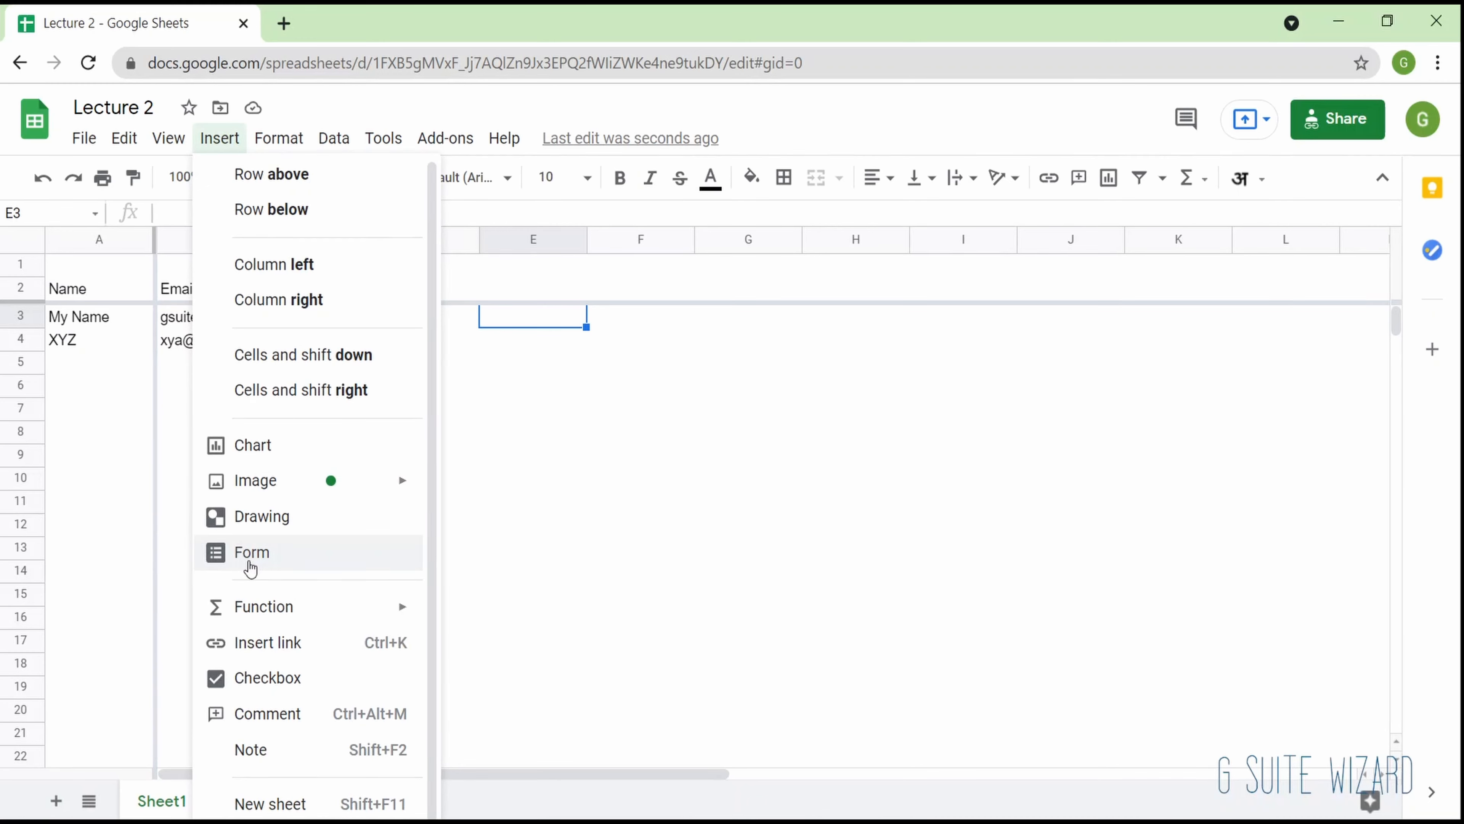
pyautogui.moveTo(259, 609)
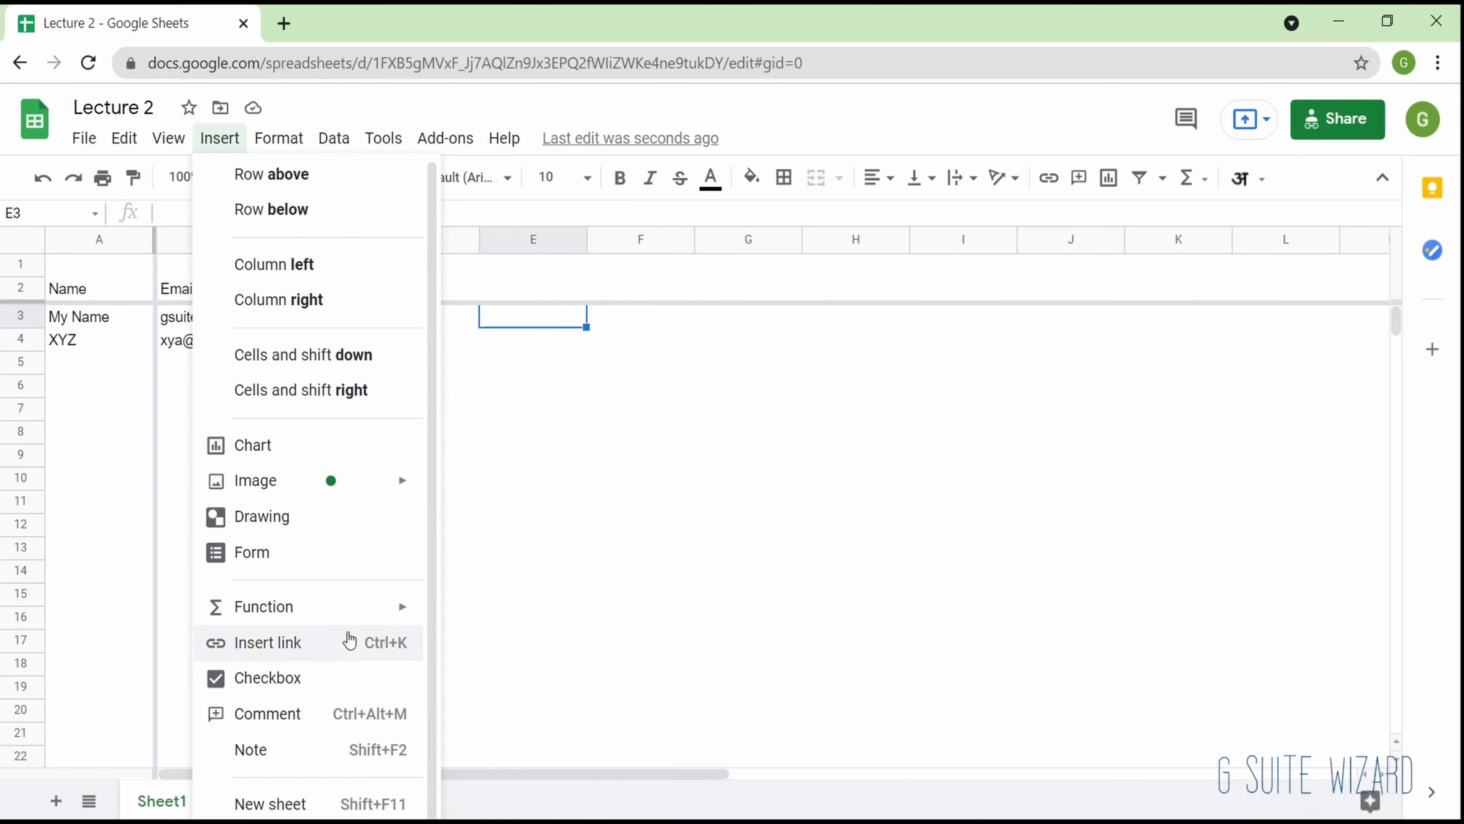
pyautogui.click(349, 637)
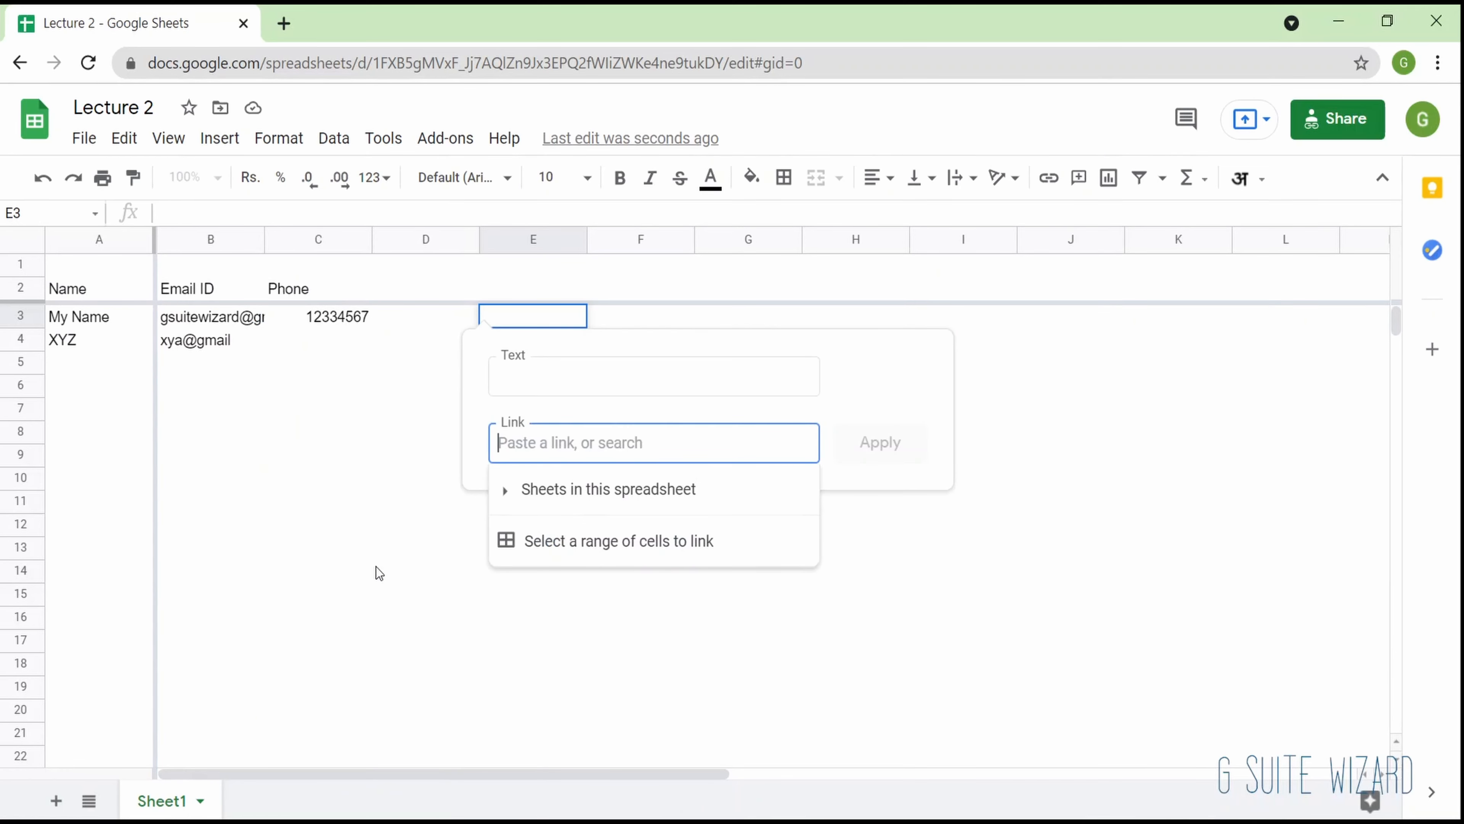
pyautogui.click(582, 373)
pyautogui.write('google')
pyautogui.press('Tab')
pyautogui.write('www.google.com')
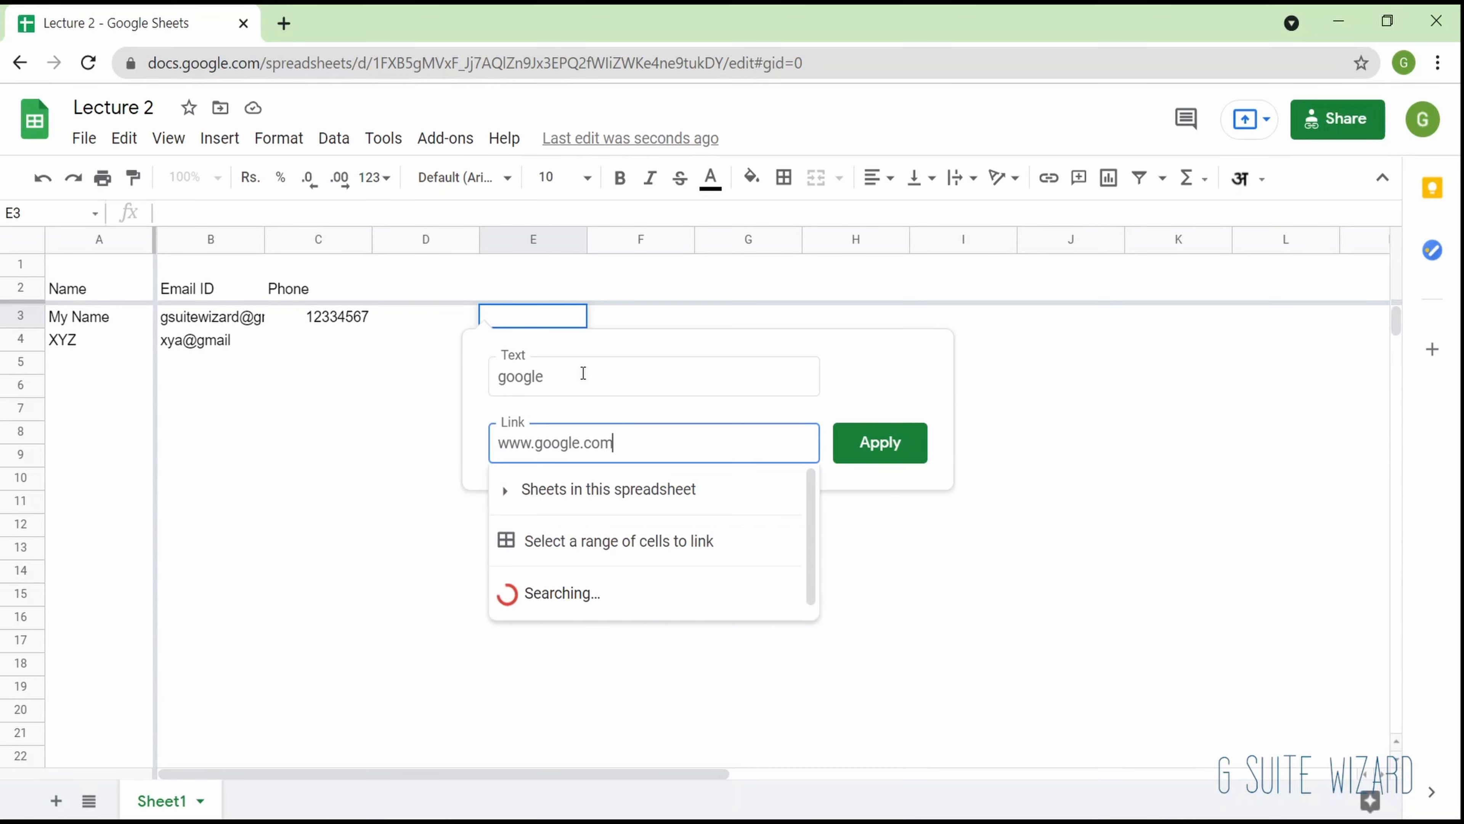
pyautogui.press('Return')
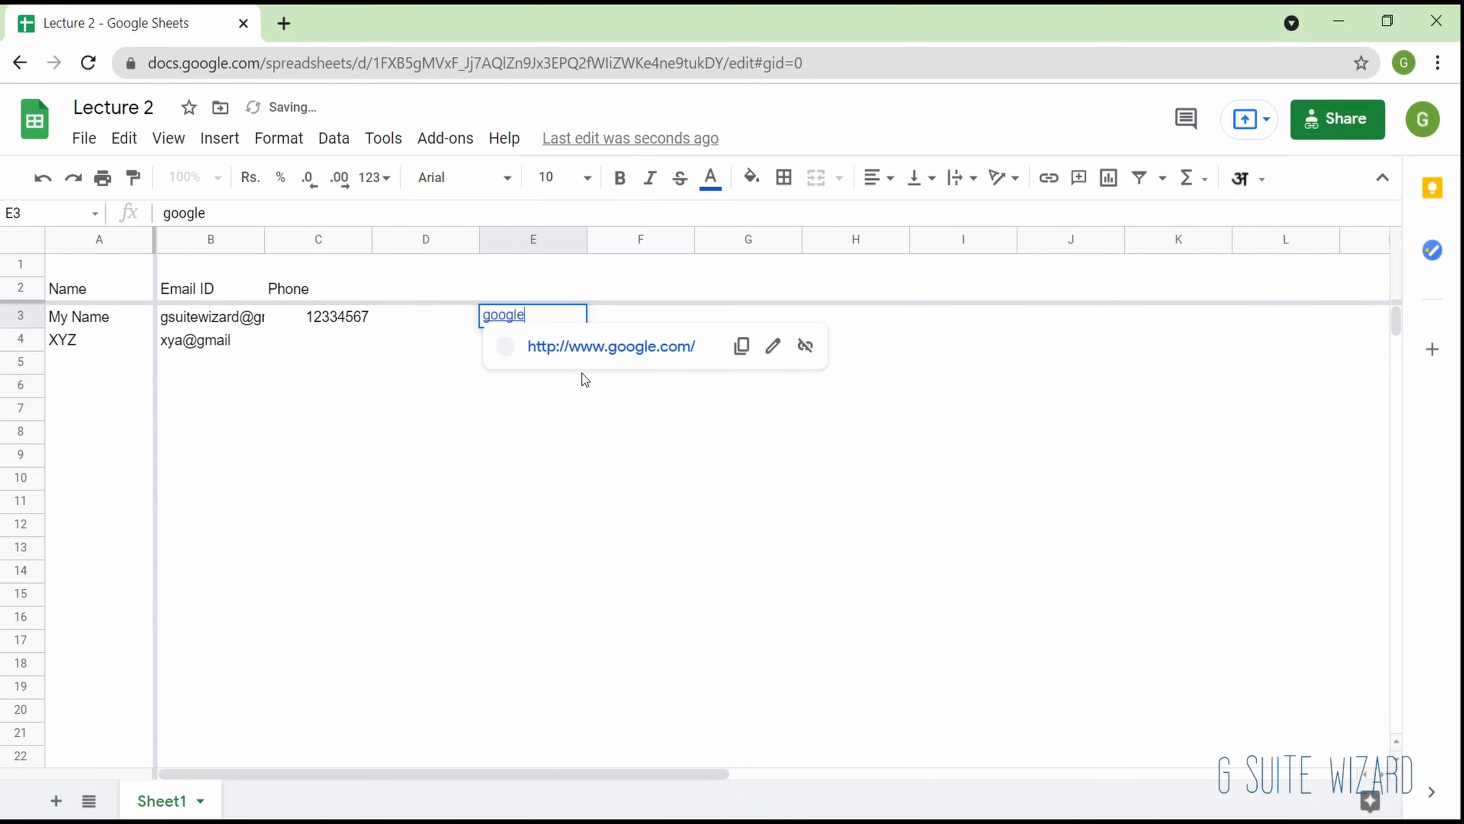
pyautogui.click(646, 407)
pyautogui.click(517, 320)
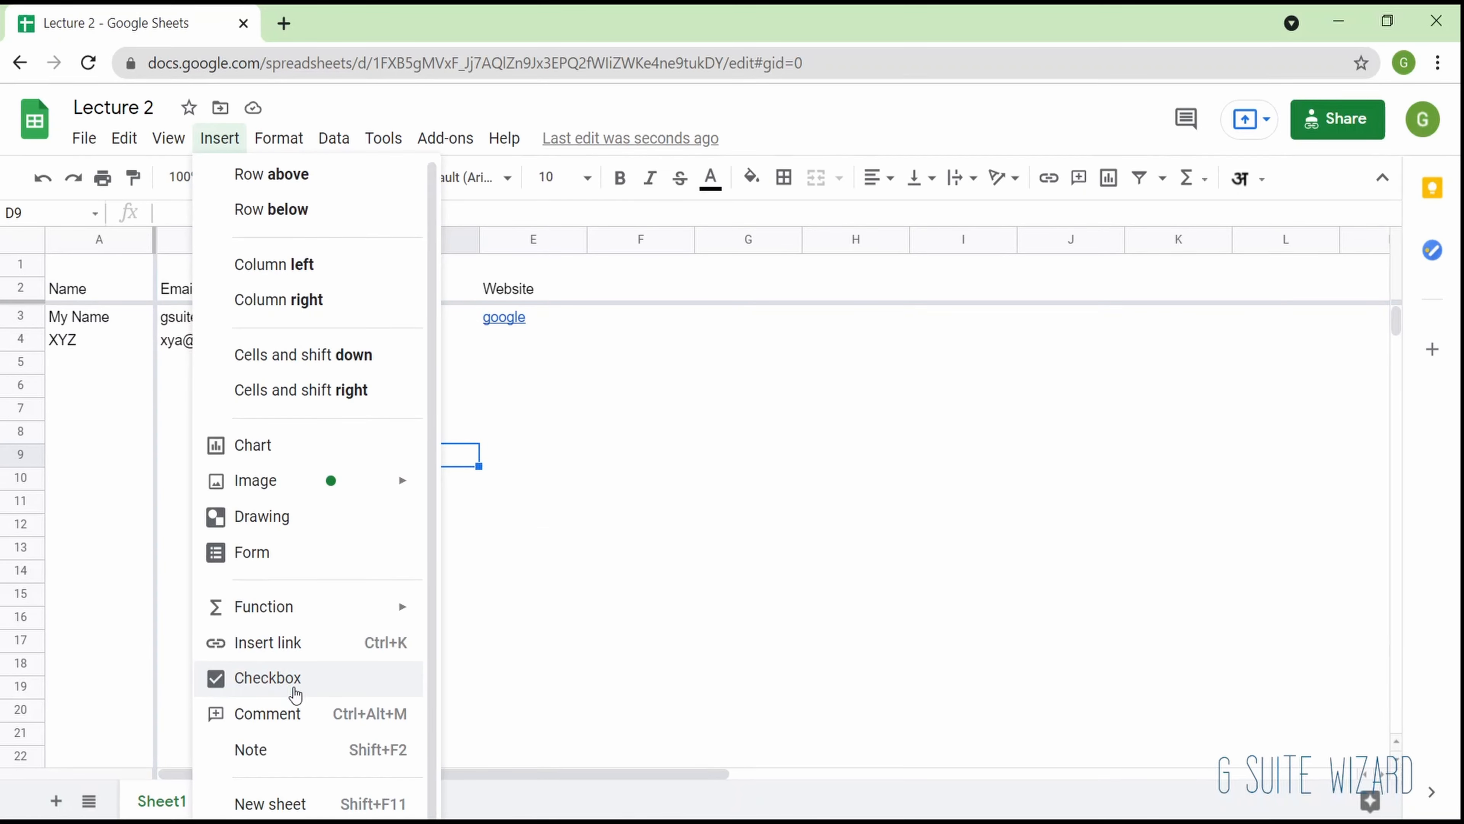
# - Insert a checkbox in D9 and enter the tasks "Do Laundry" in C9 and "Clean your House" in C10
pyautogui.click(295, 689)
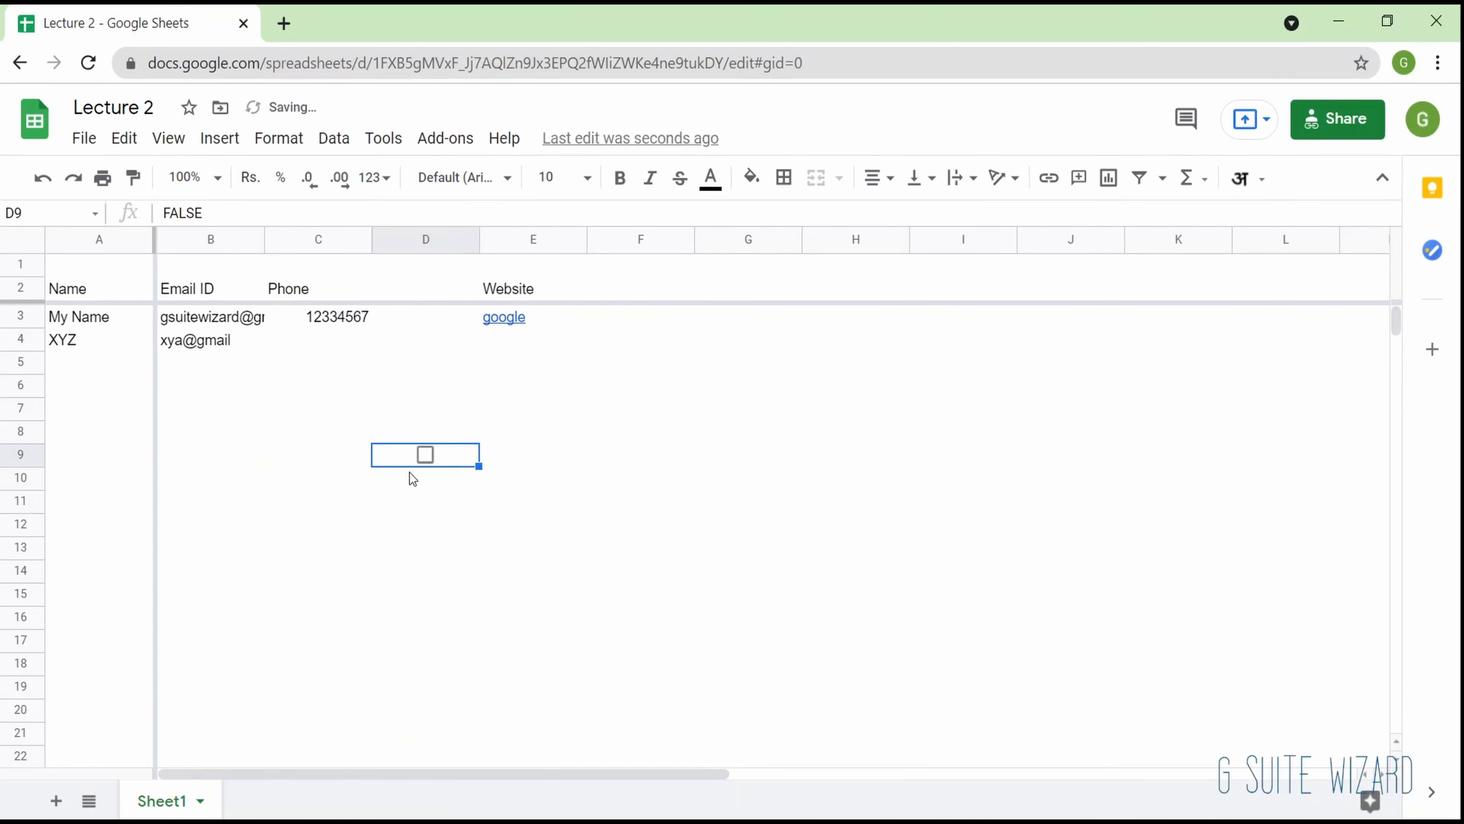
pyautogui.click(306, 454)
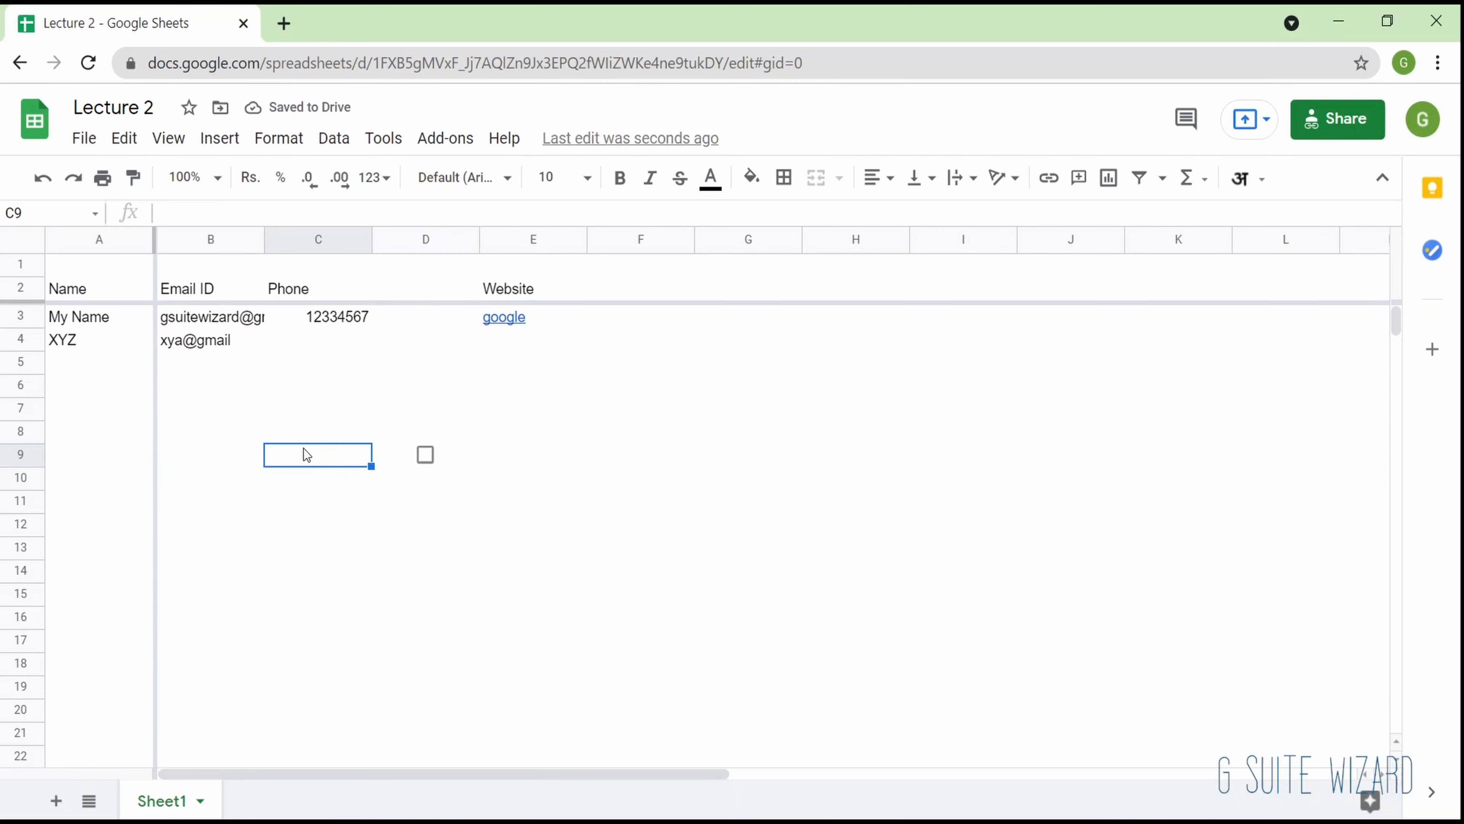
pyautogui.write('Do Laundry')
pyautogui.press('Return')
pyautogui.write('Clean your House')
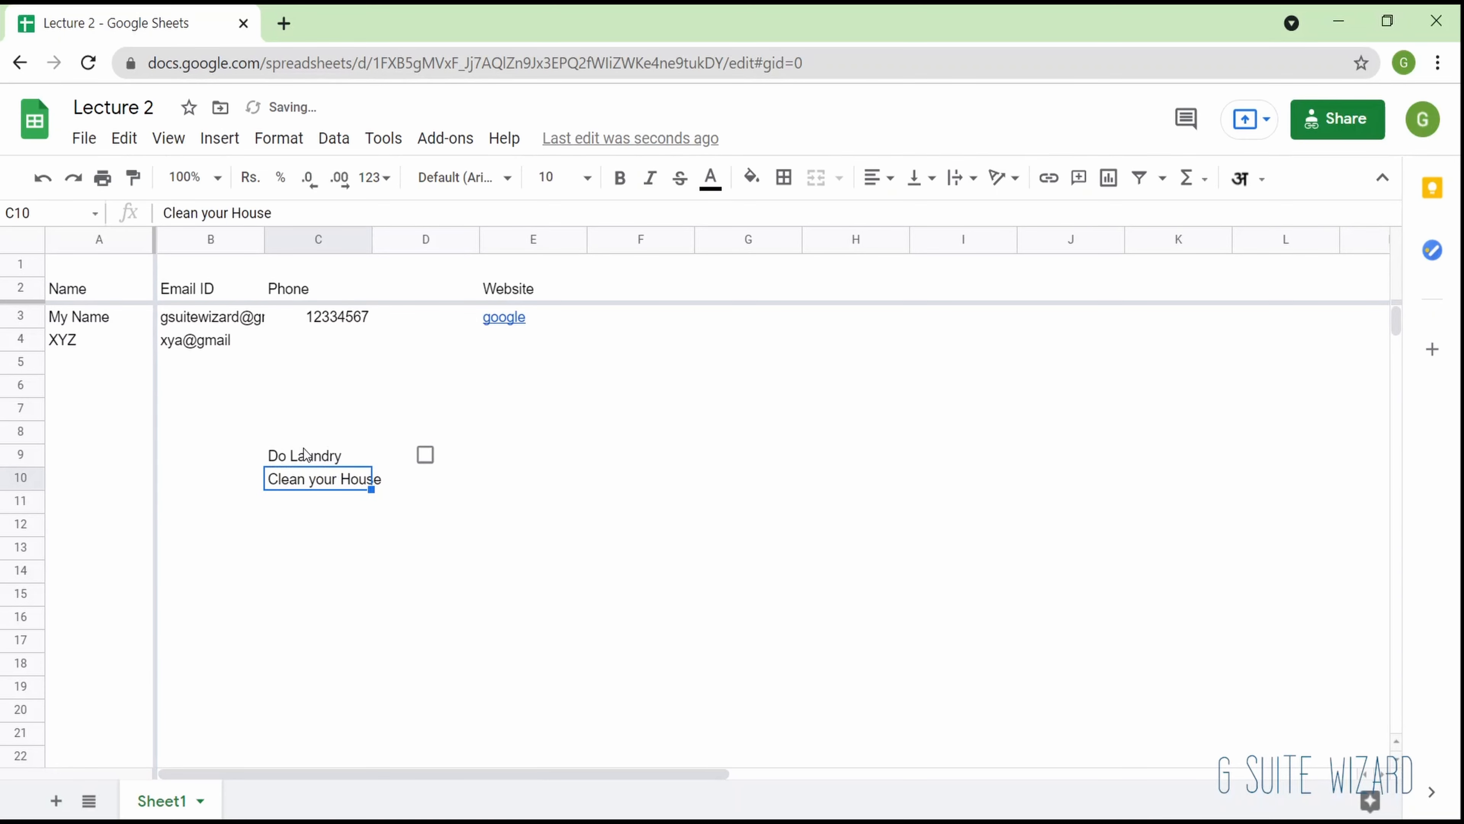
pyautogui.click(306, 454)
# - Copy the checkbox from D9 to D10 and tick the Do Laundry checkbox
pyautogui.press('Down')
pyautogui.press('Right')
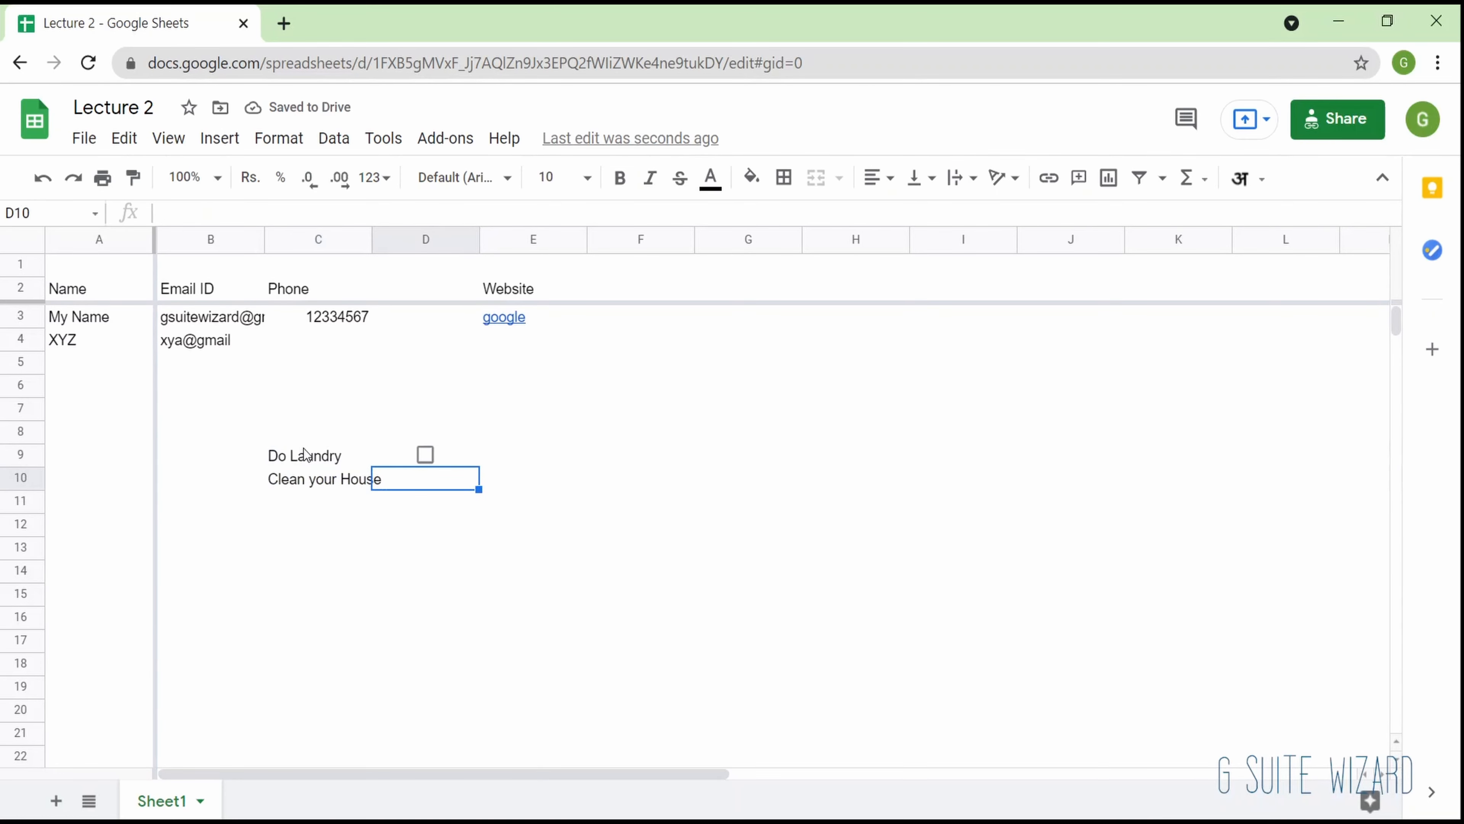
pyautogui.press('Up')
pyautogui.hotkey('ctrl', 'c')
pyautogui.press('Down')
pyautogui.hotkey('ctrl', 'v')
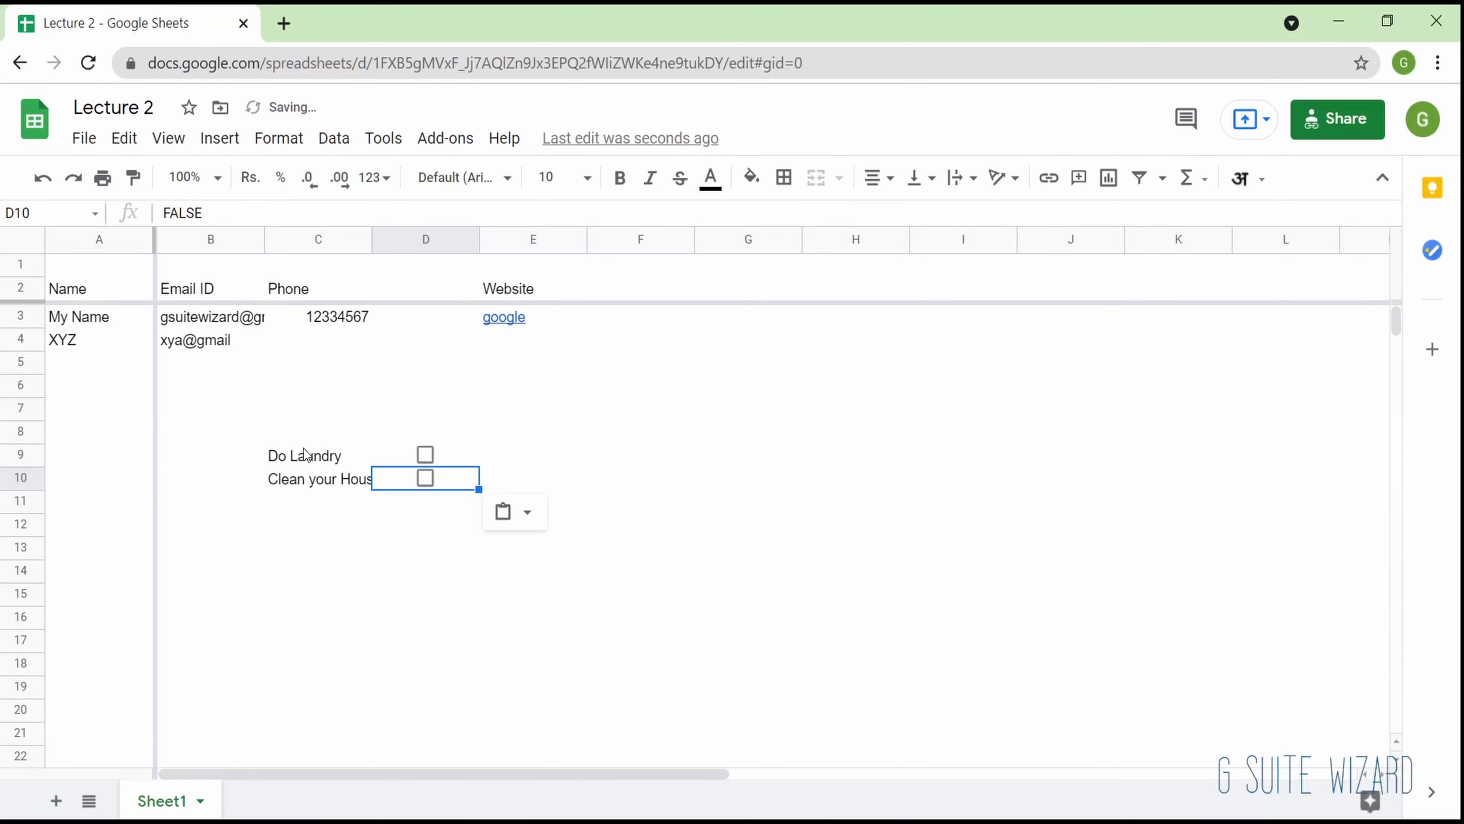
pyautogui.press('Up')
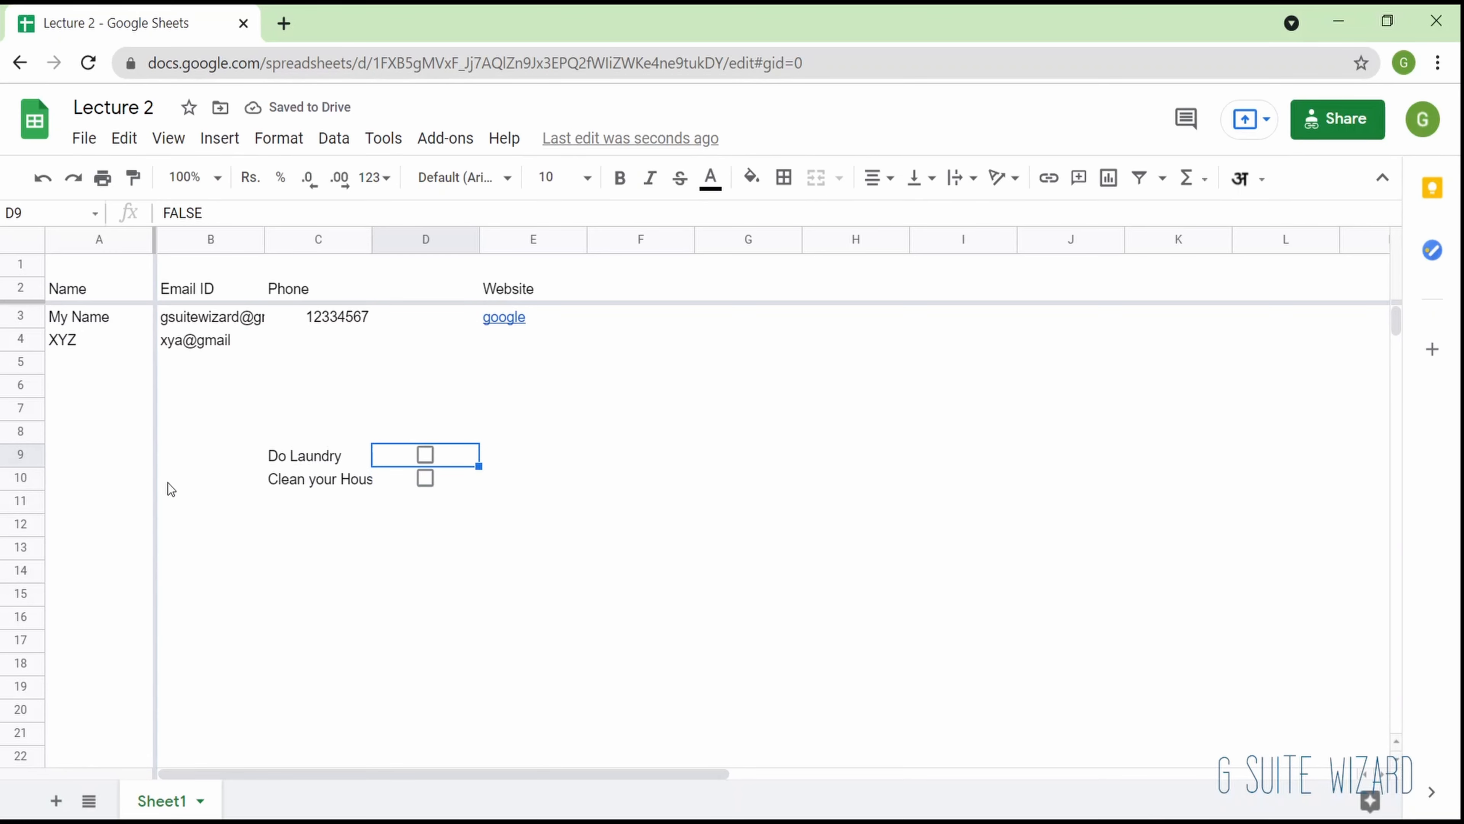
pyautogui.click(427, 456)
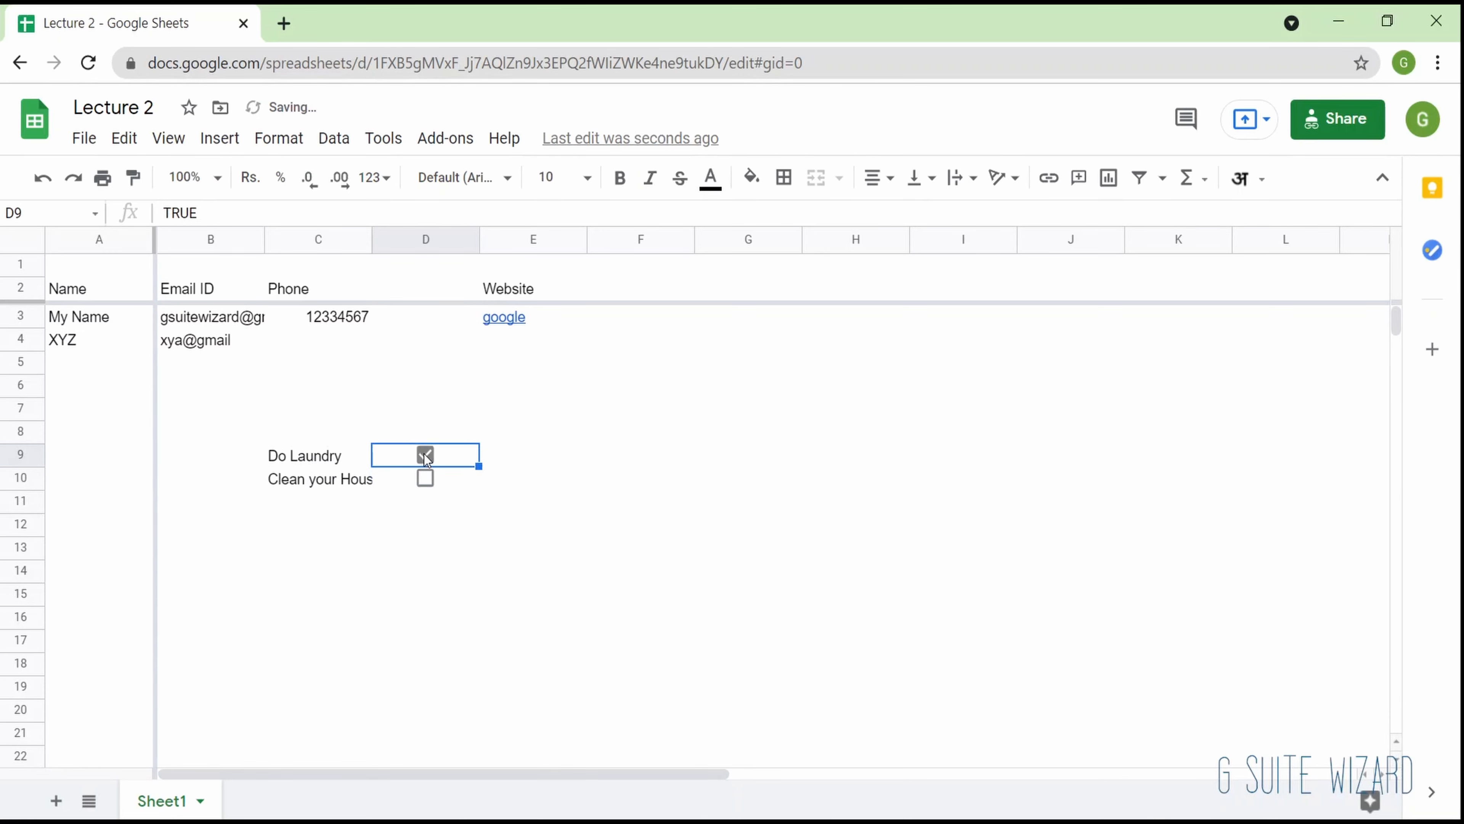
# - Add the comment "This is not done" to cell D9 and mark the comment as resolved
pyautogui.click(219, 138)
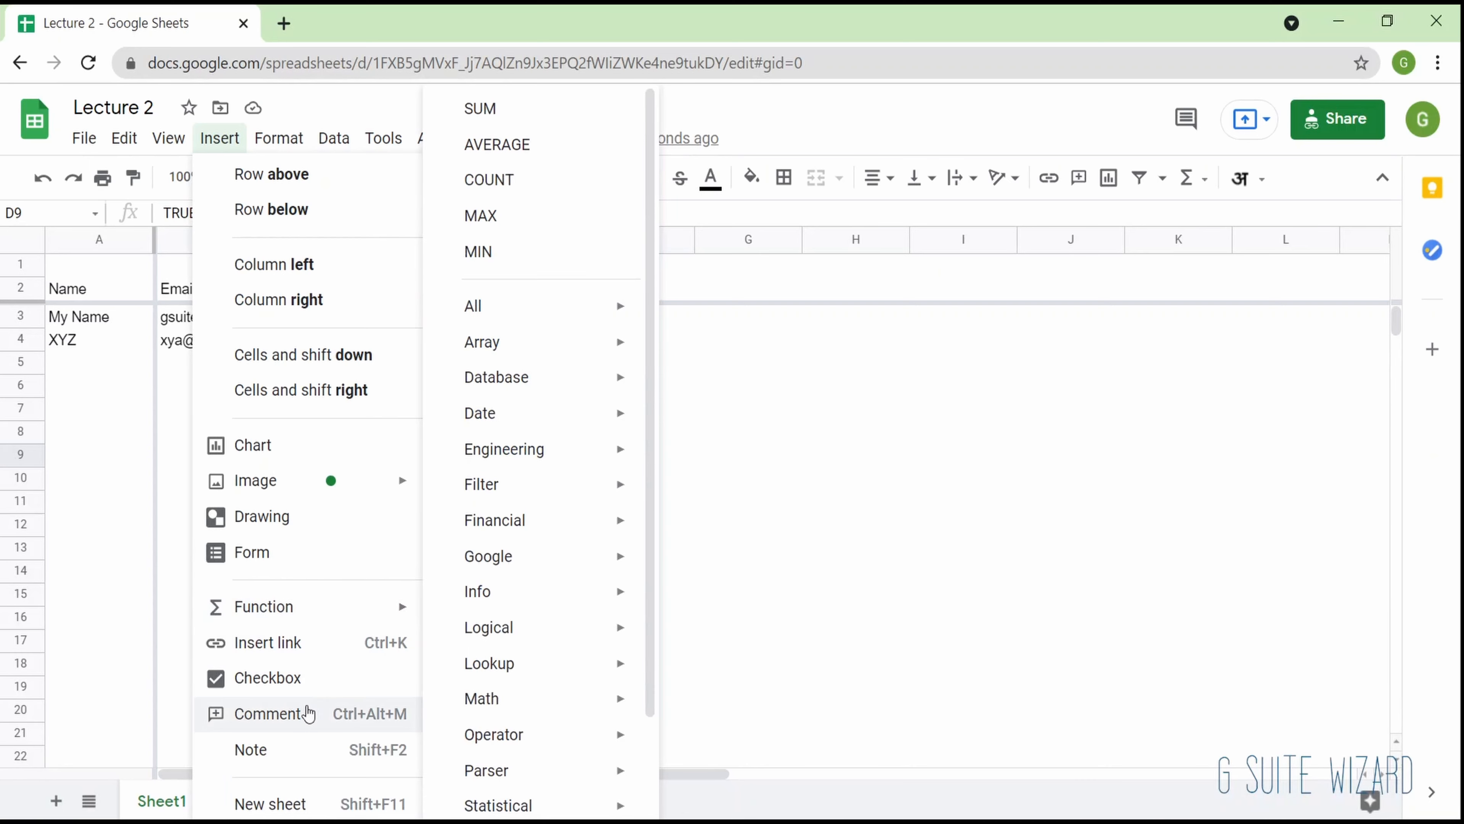
pyautogui.click(309, 713)
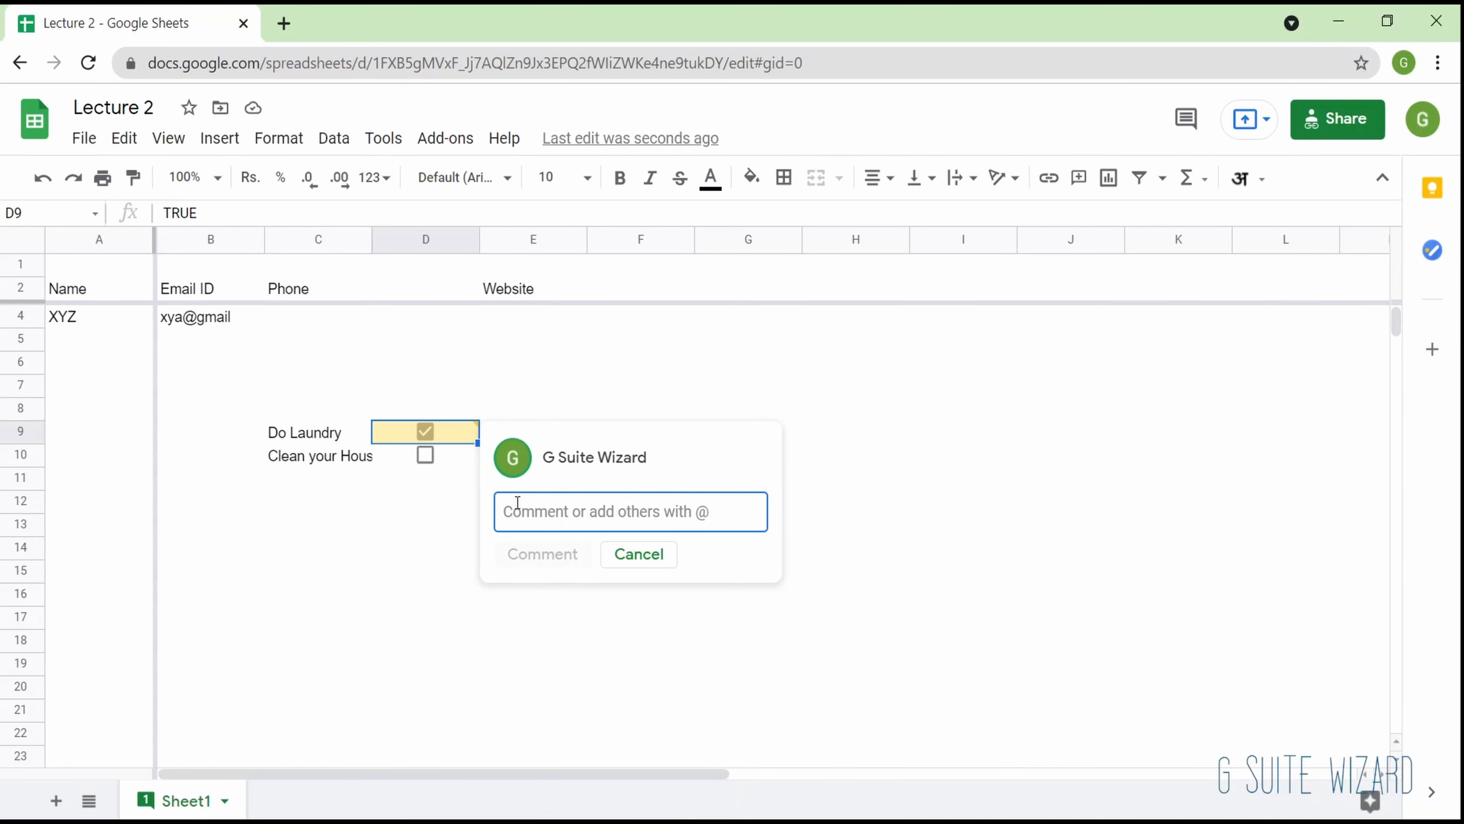
pyautogui.write('This is not ')
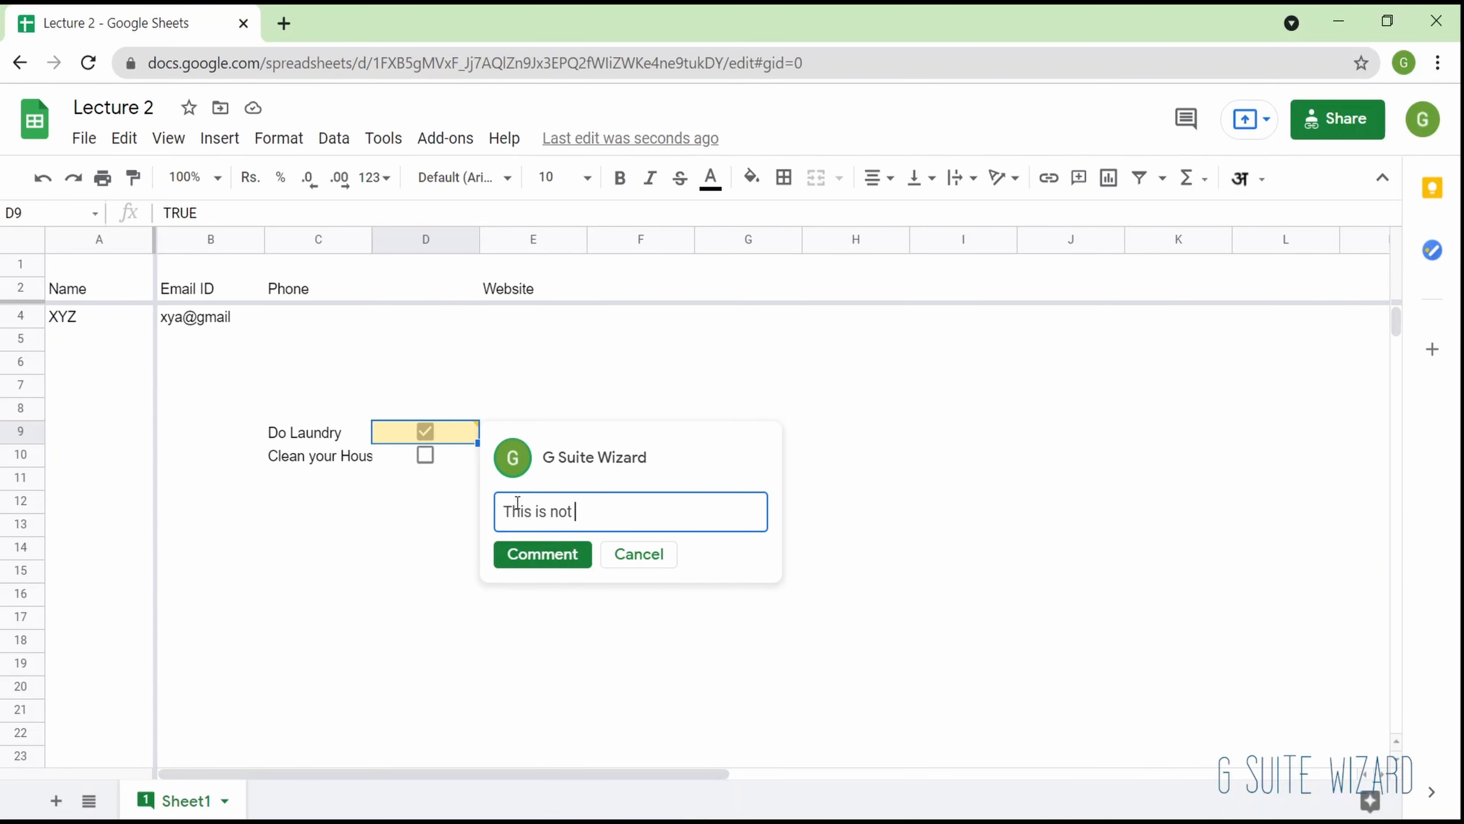
pyautogui.write('done')
pyautogui.press('Return')
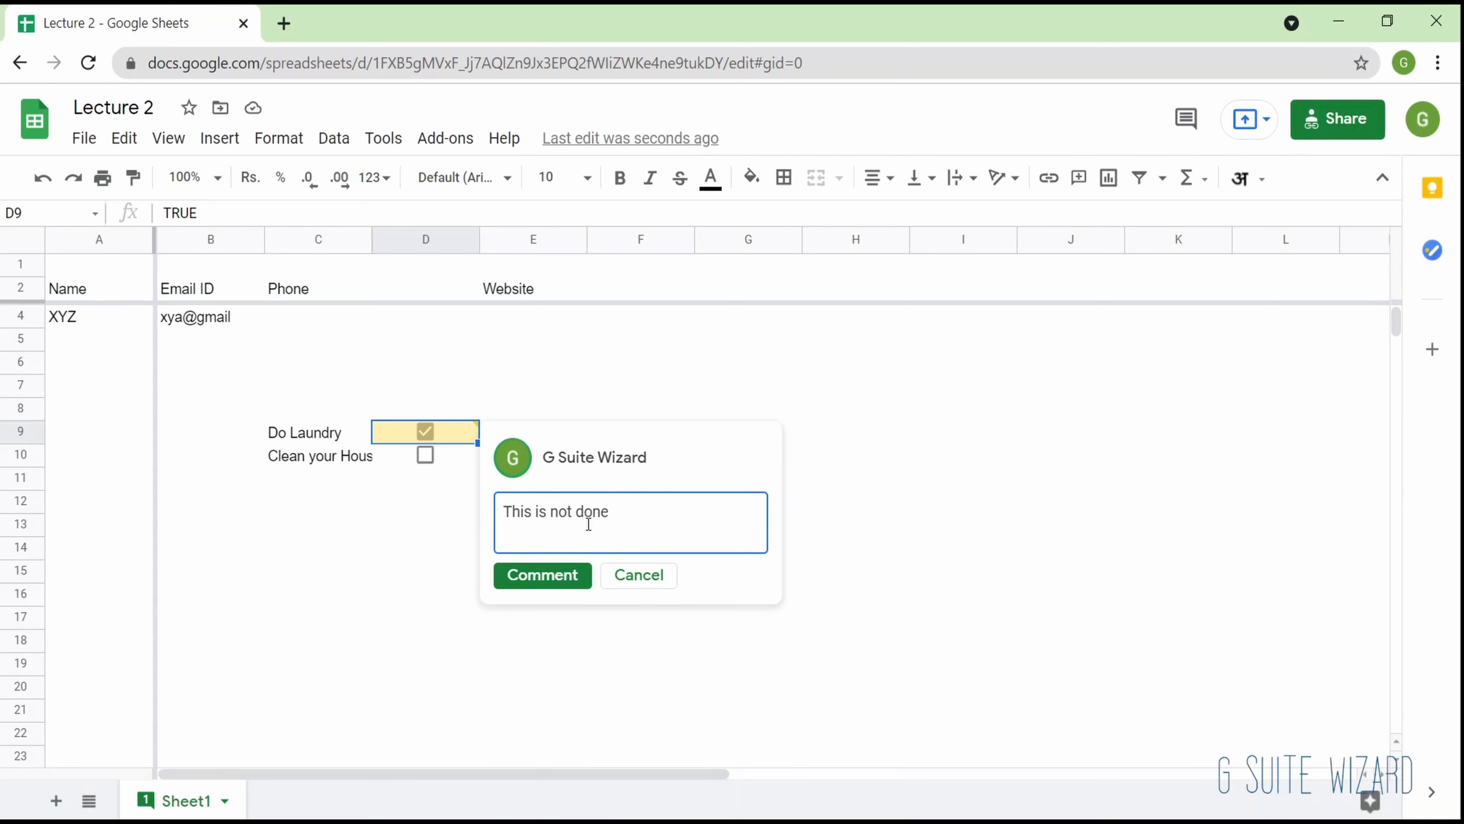
pyautogui.click(577, 573)
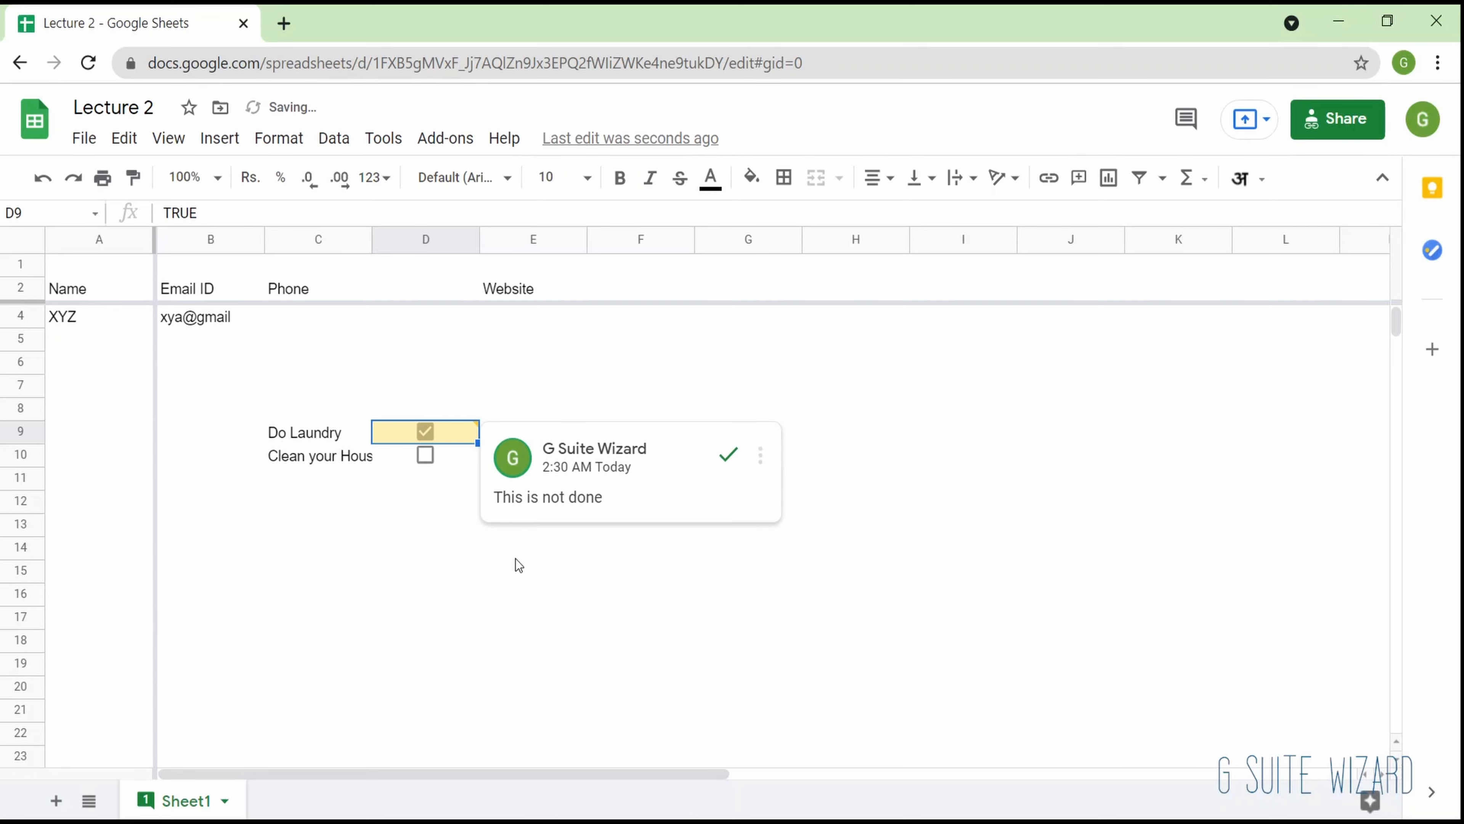
pyautogui.click(515, 556)
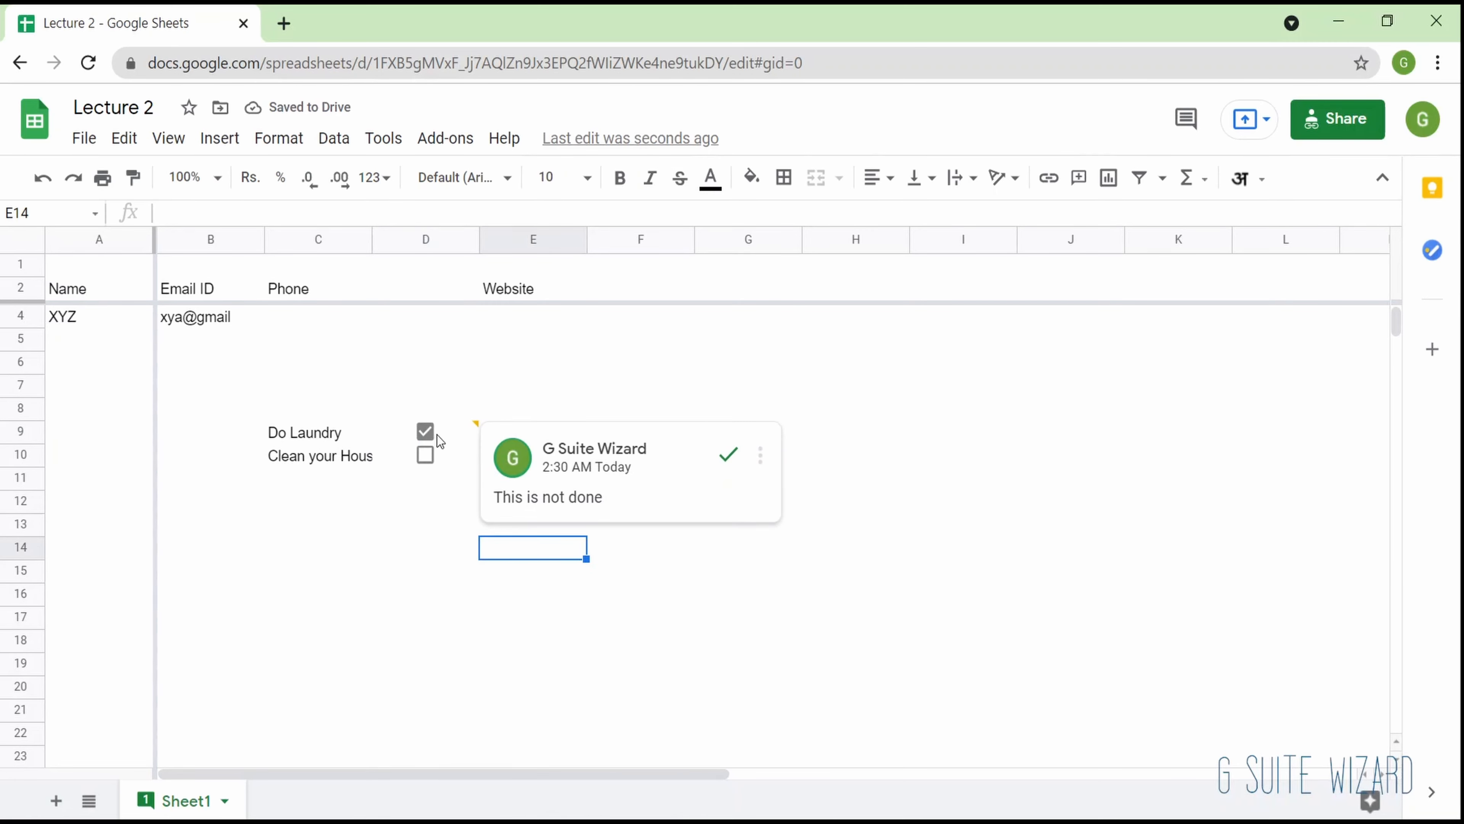
pyautogui.moveTo(424, 434)
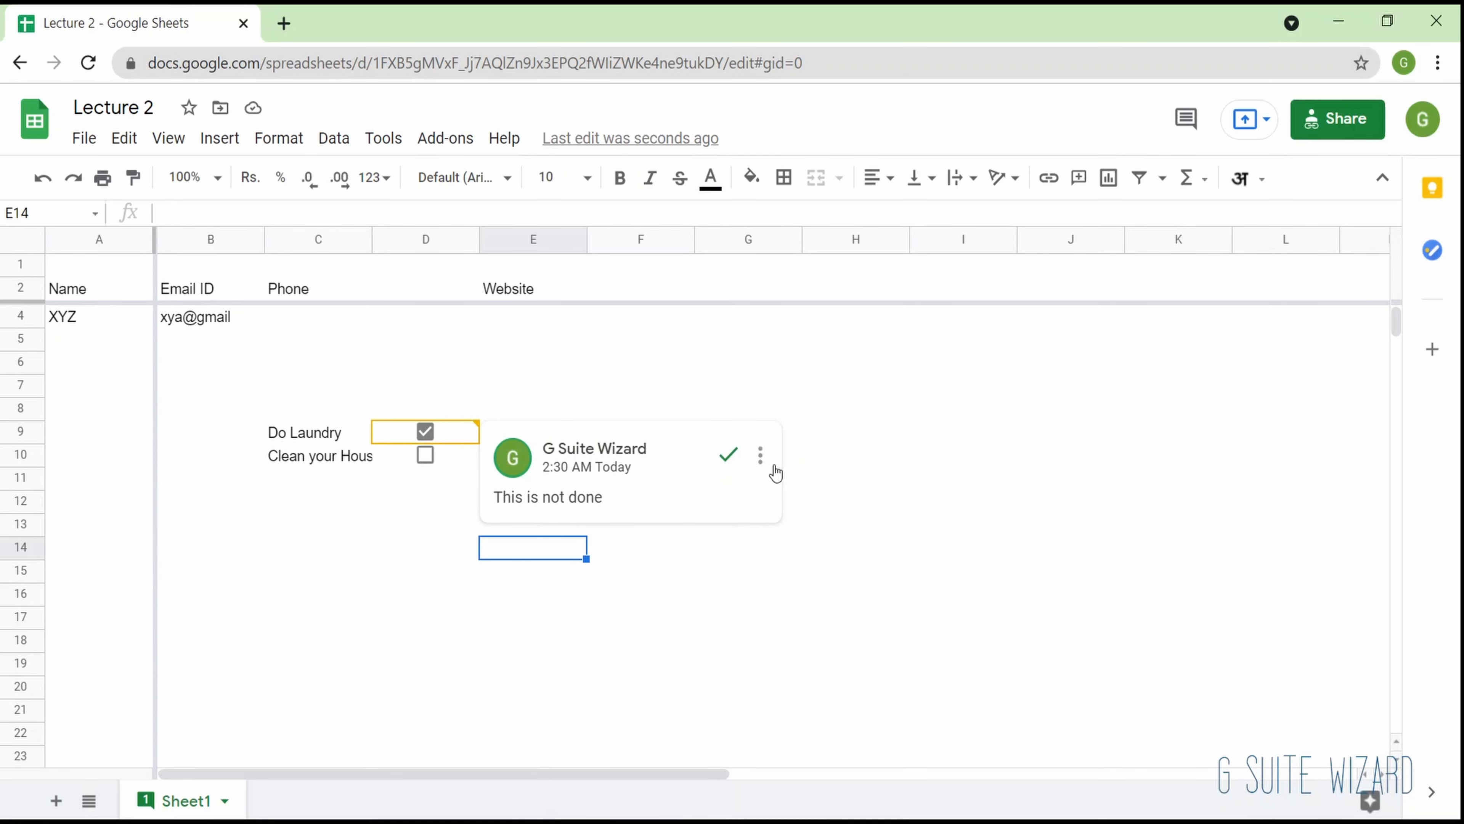
pyautogui.click(731, 457)
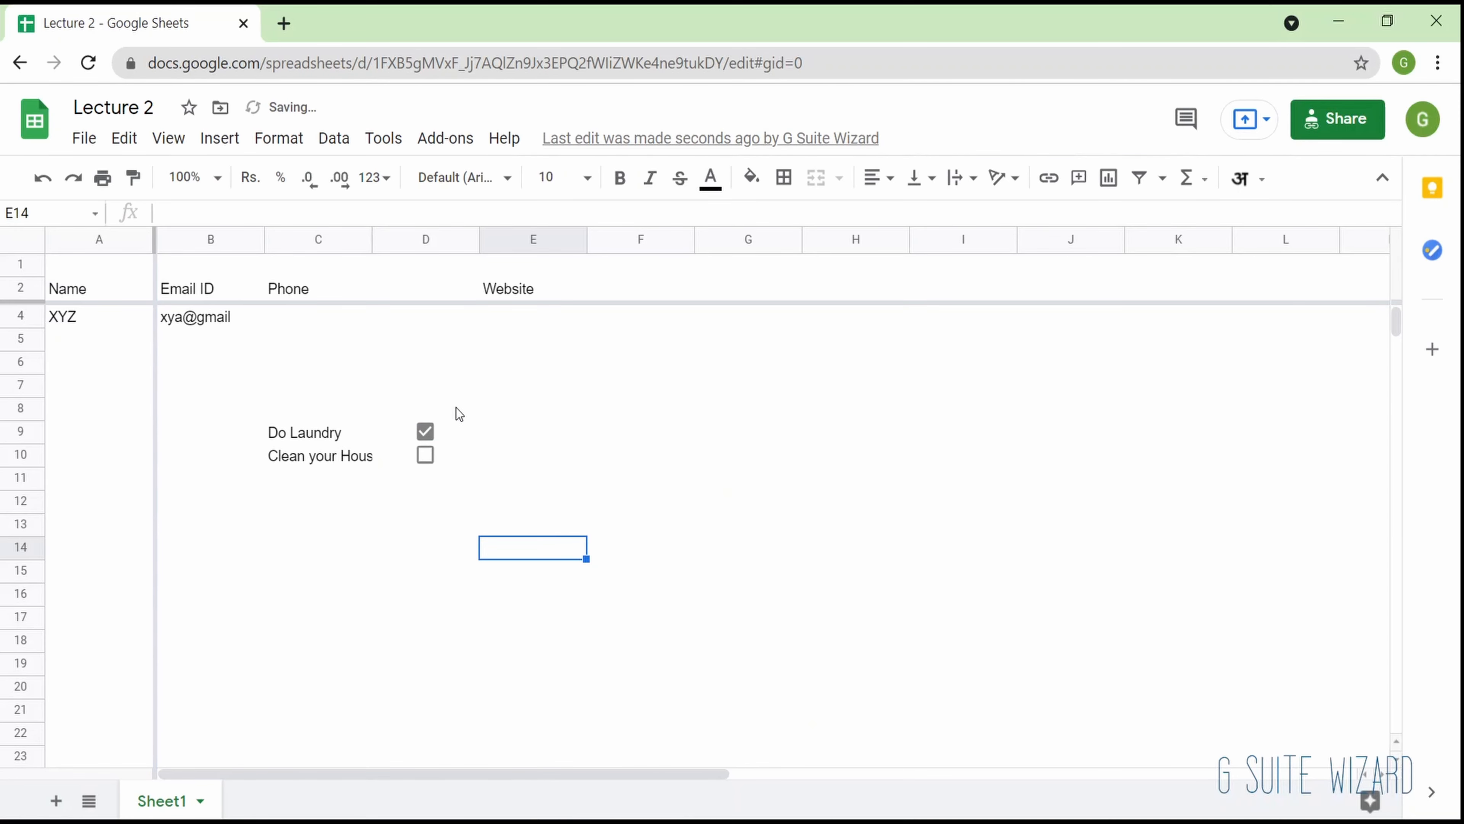
# - Add the comment "The task is incomplete" to cell D9, mentioning your own account's e-mail and assigning the task to yourself
pyautogui.click(452, 432)
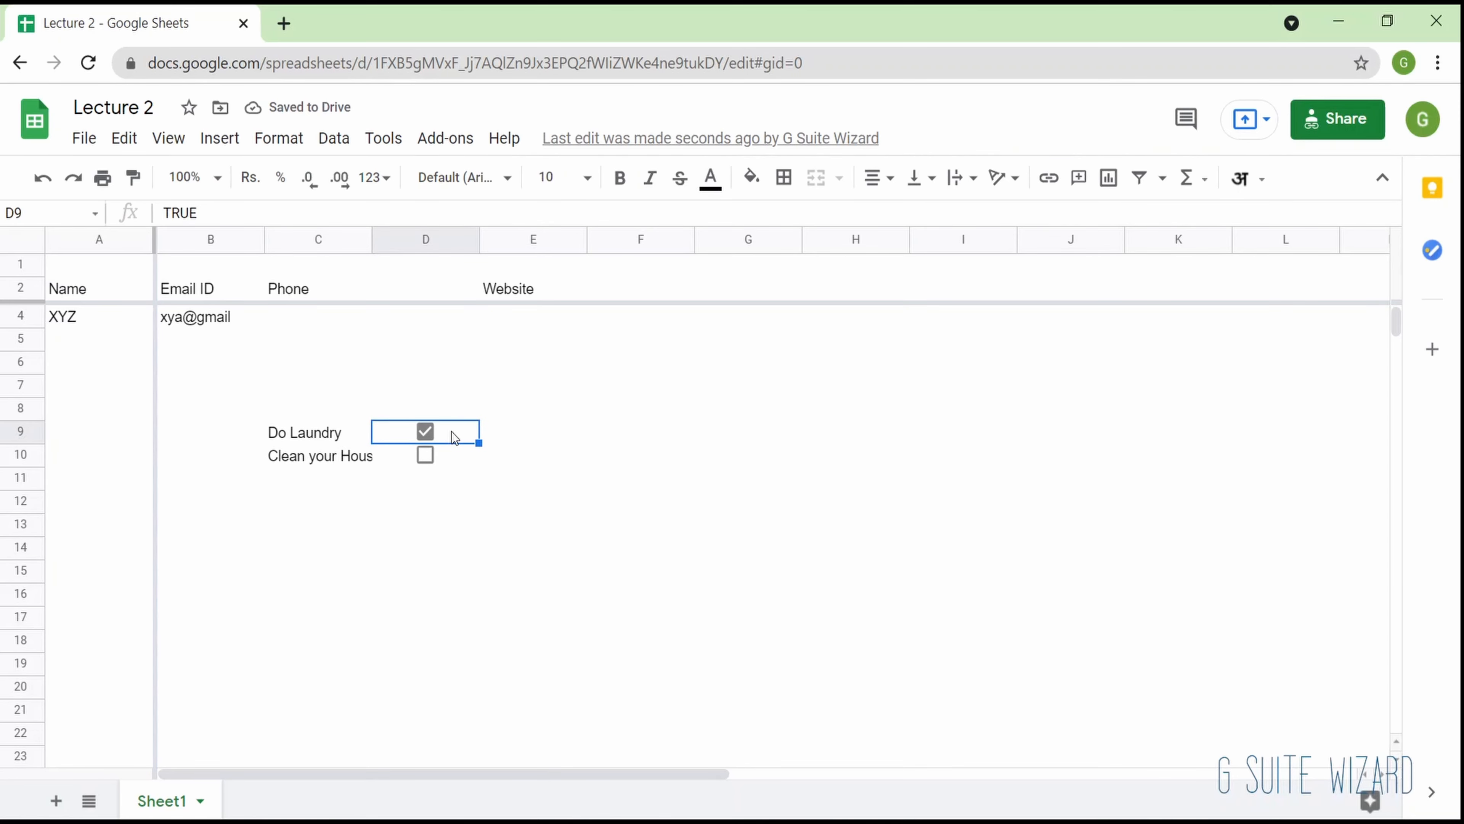
pyautogui.rightClick(452, 432)
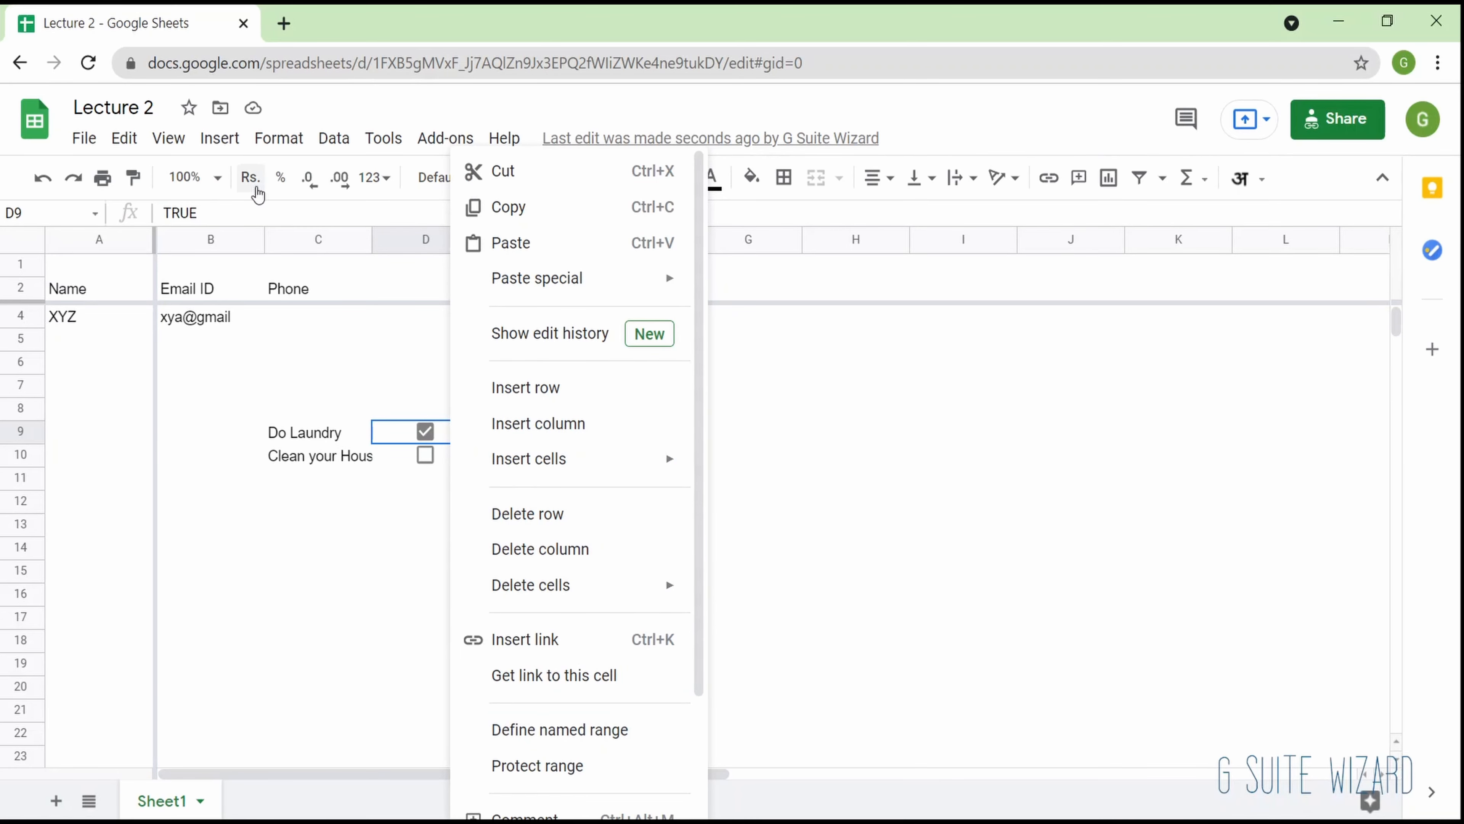
pyautogui.click(220, 138)
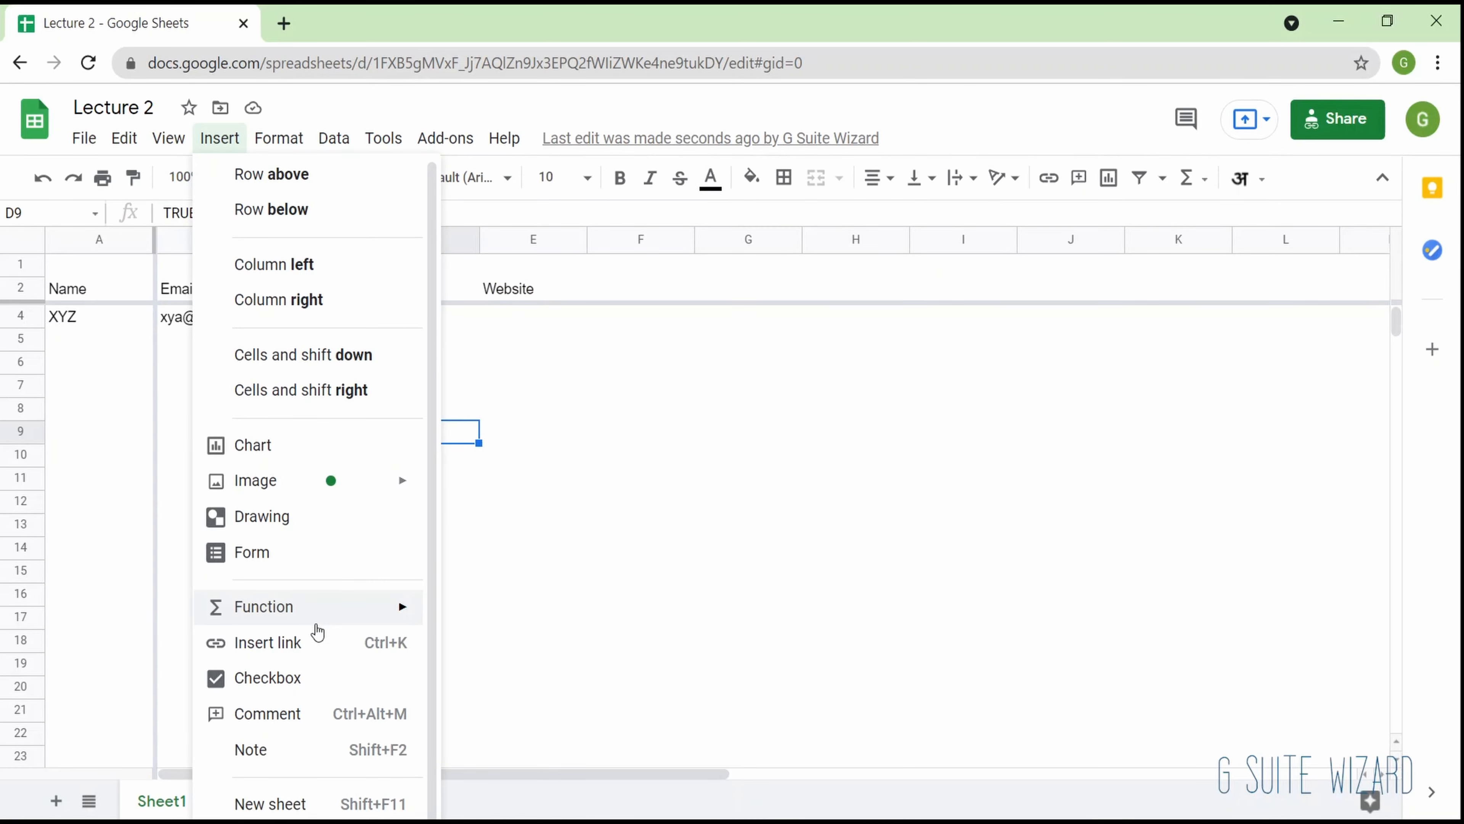
pyautogui.click(320, 715)
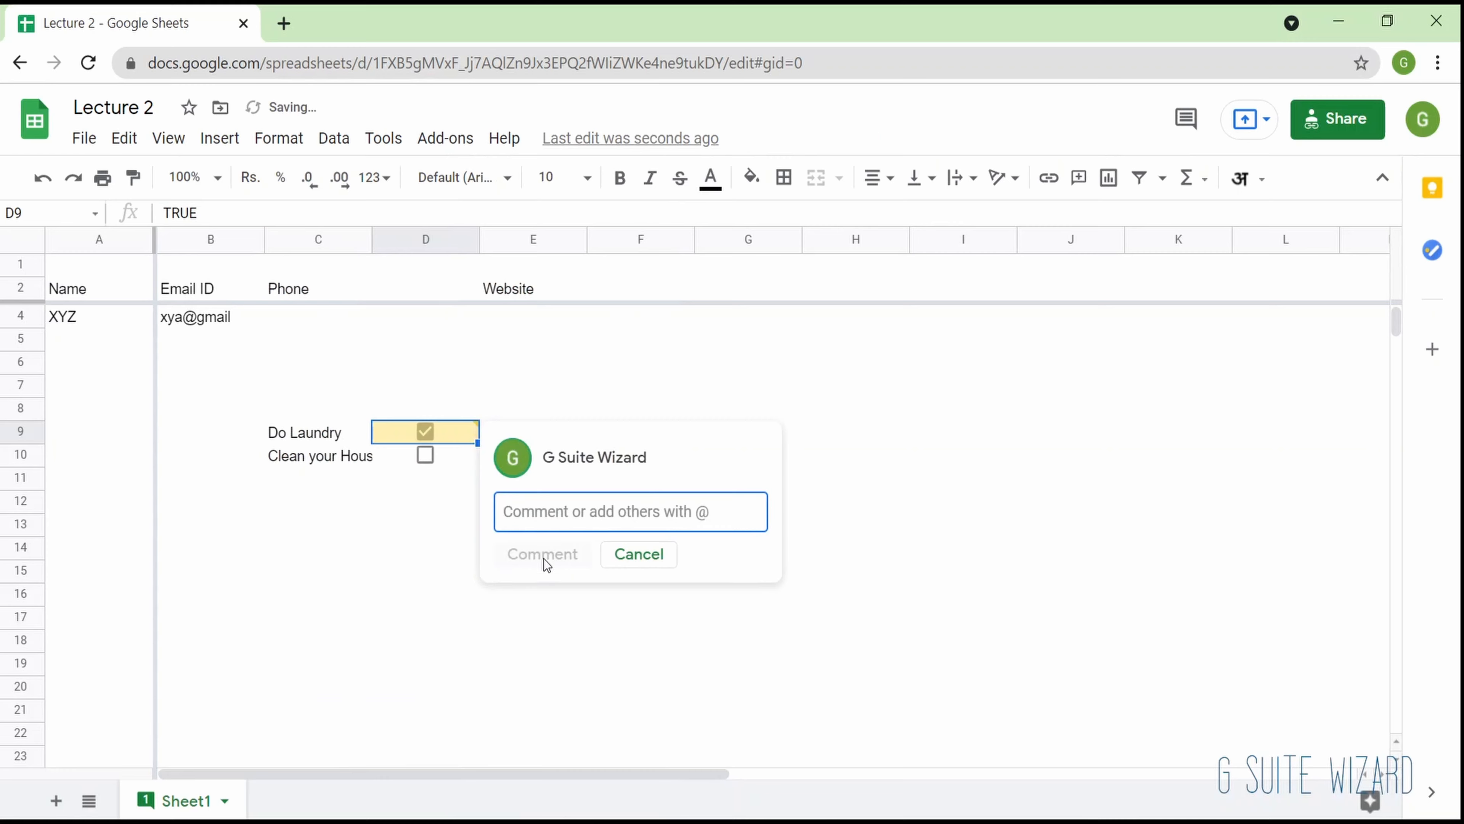
pyautogui.write('@')
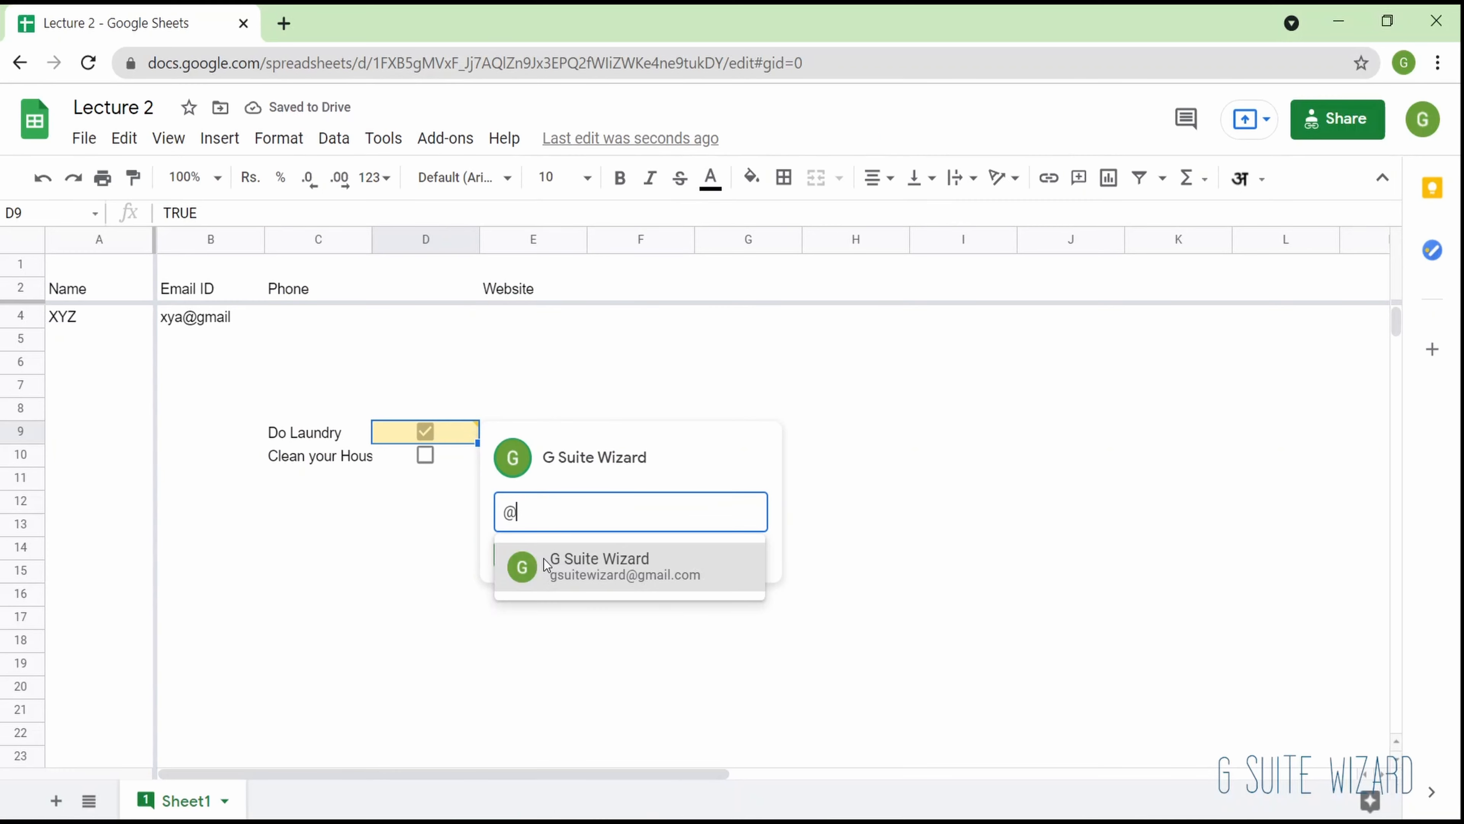
pyautogui.click(583, 565)
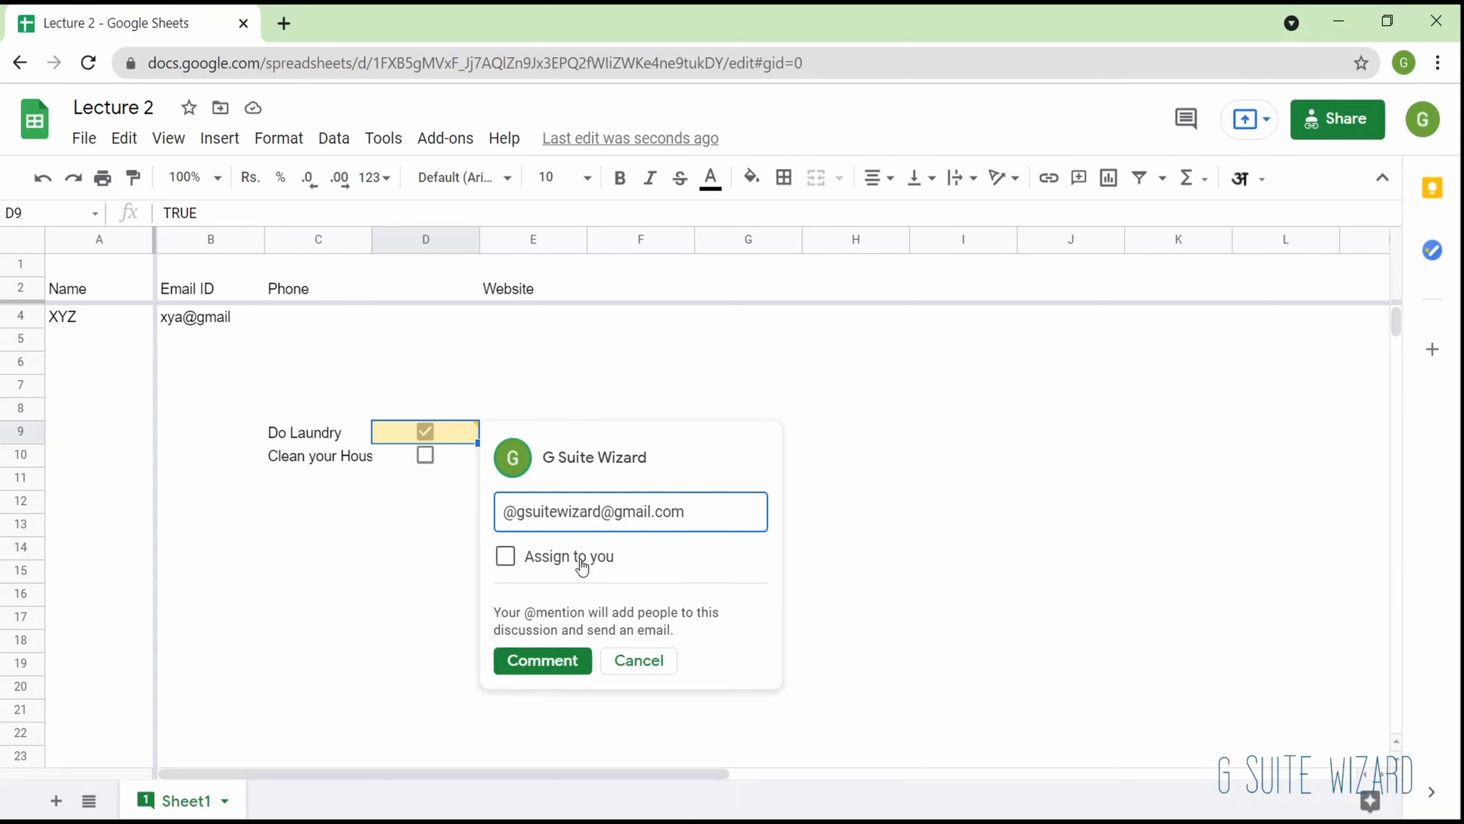
pyautogui.write('The task is inc')
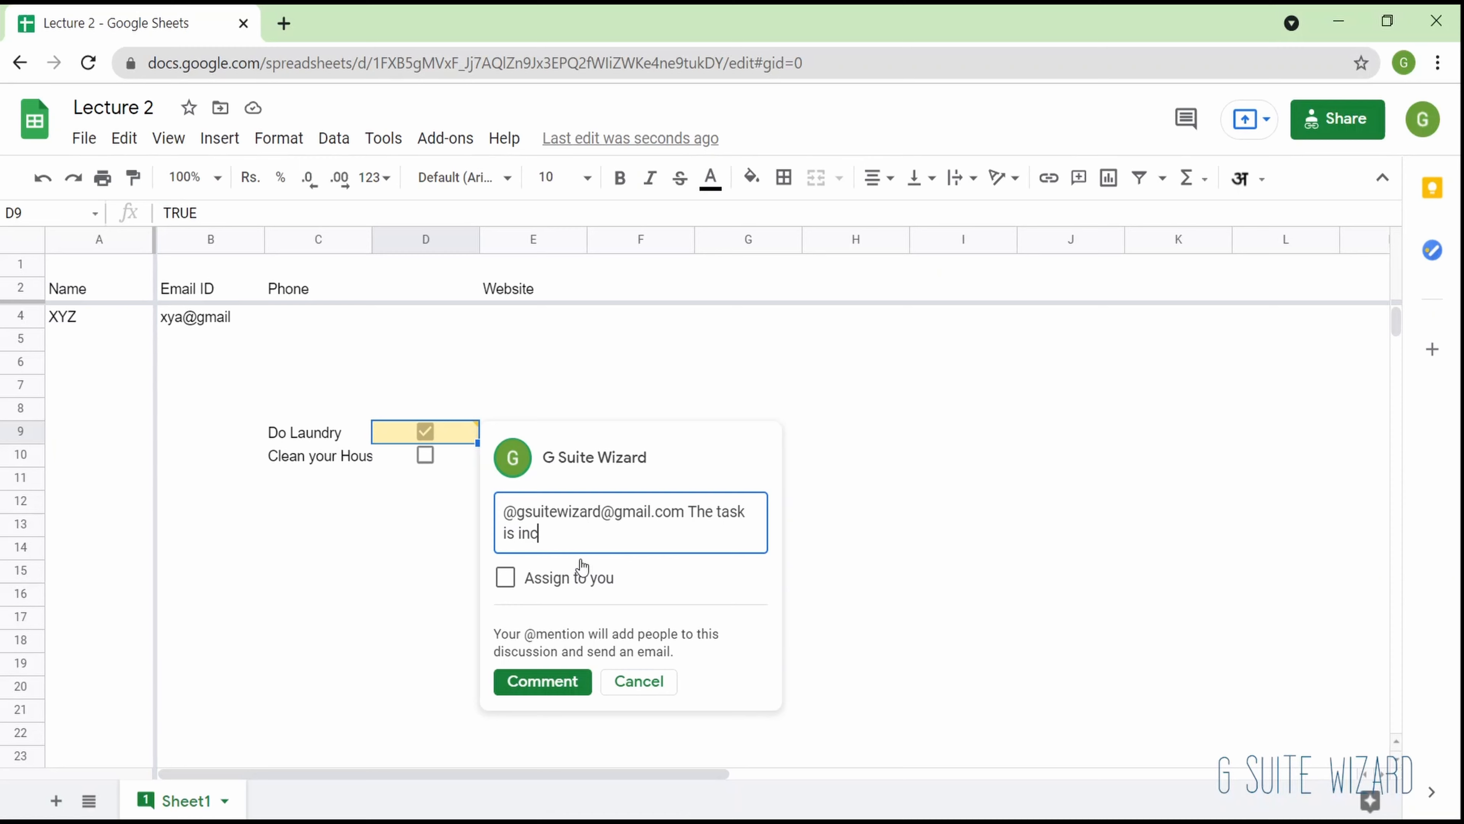
pyautogui.write('omplete')
pyautogui.click(505, 578)
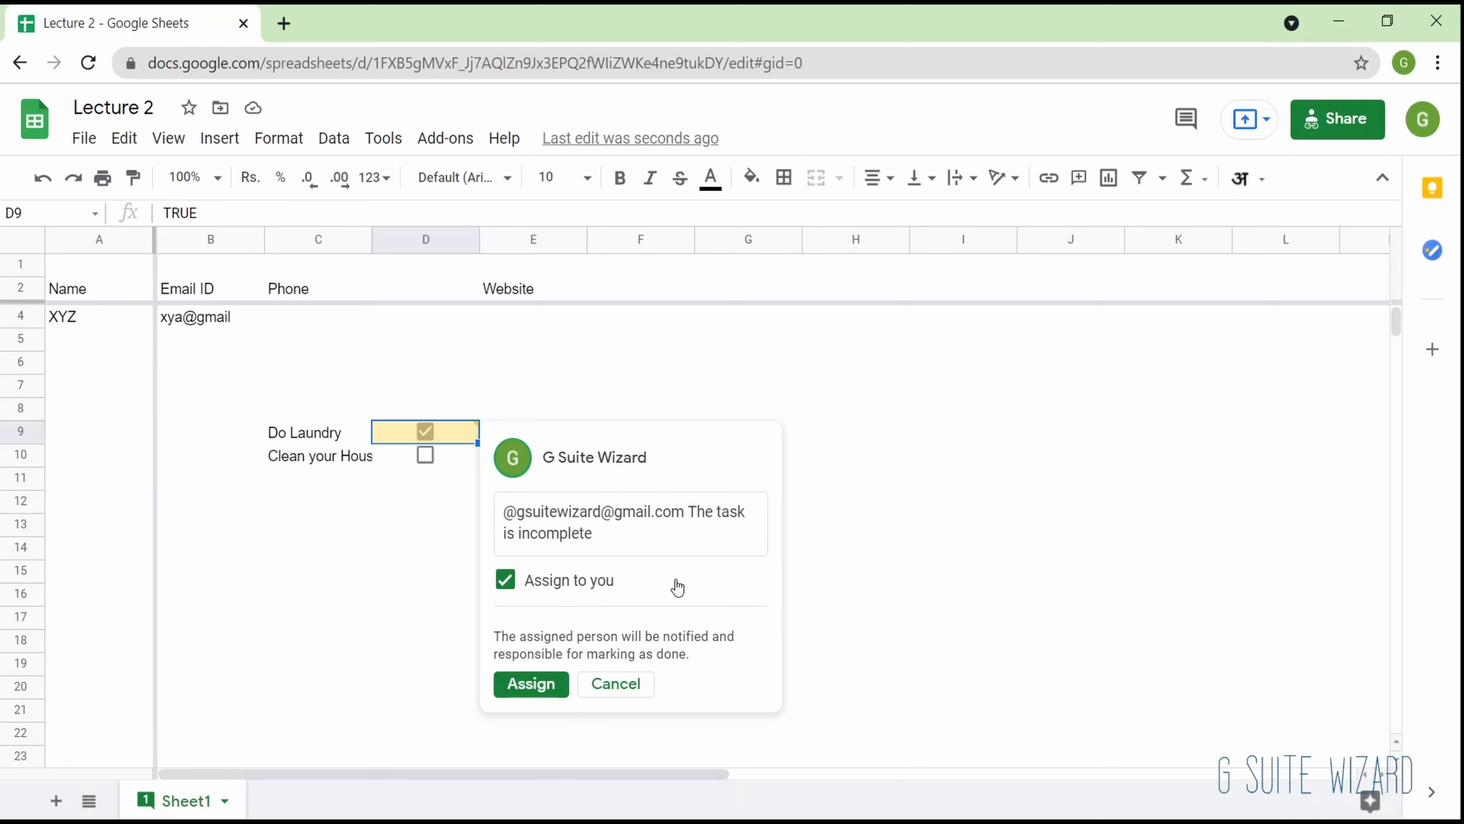
pyautogui.click(526, 687)
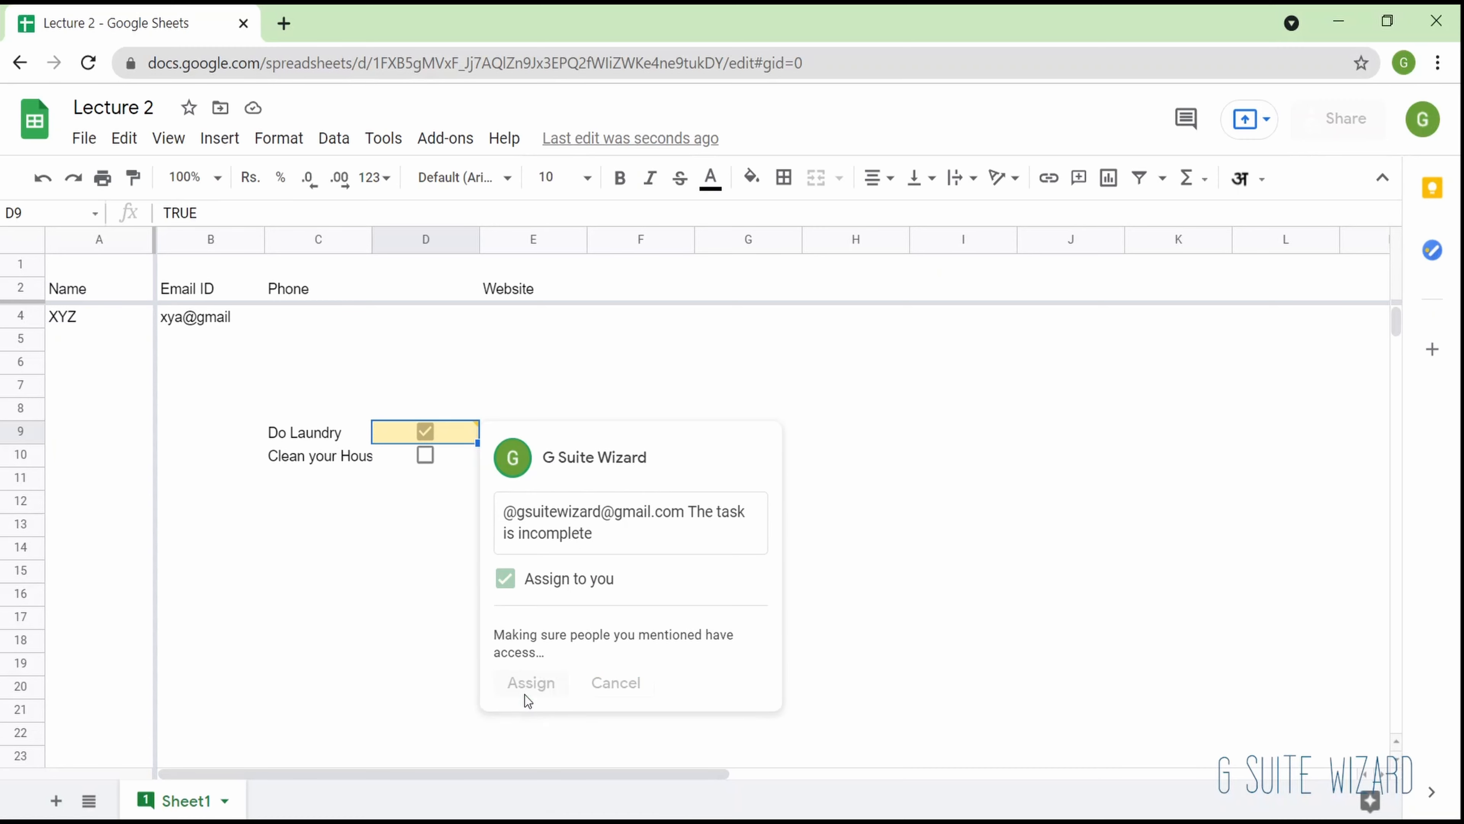
# - Mark the assigned comment on cell D9 as done
pyautogui.click(580, 361)
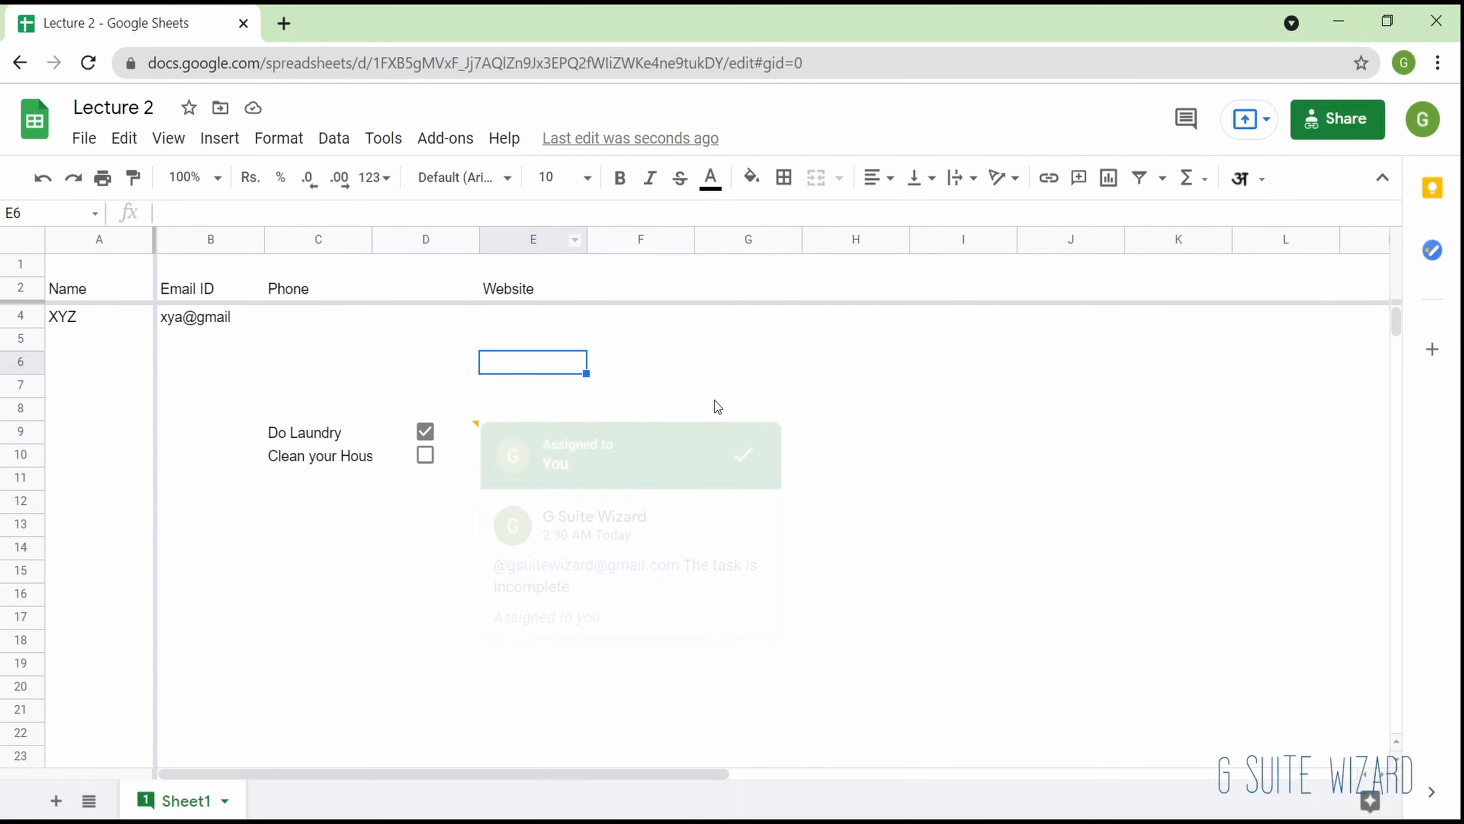
pyautogui.moveTo(474, 425)
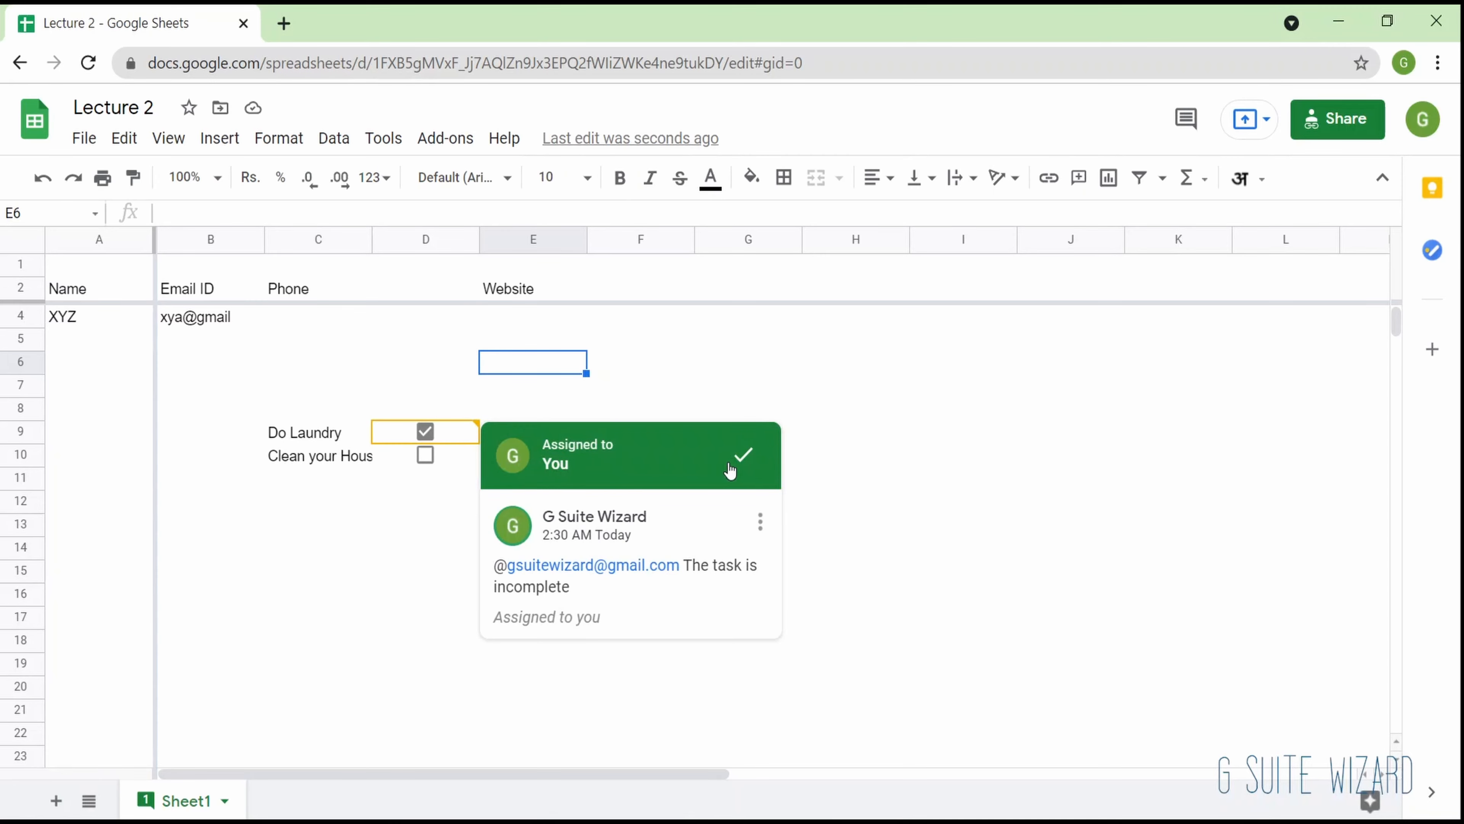
pyautogui.click(742, 460)
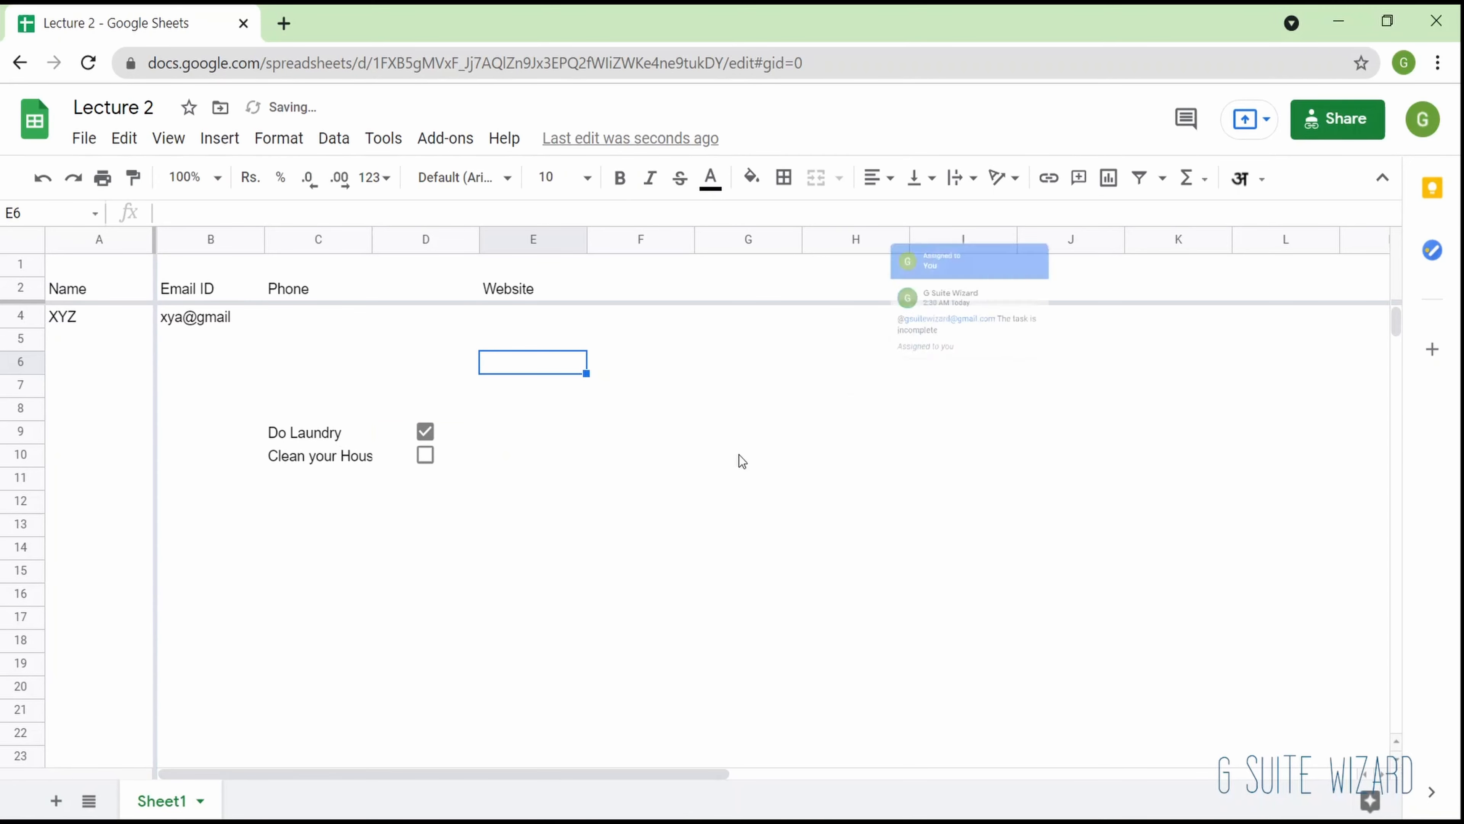
# - Insert a note reading "Hi There" on cell E6
pyautogui.click(220, 138)
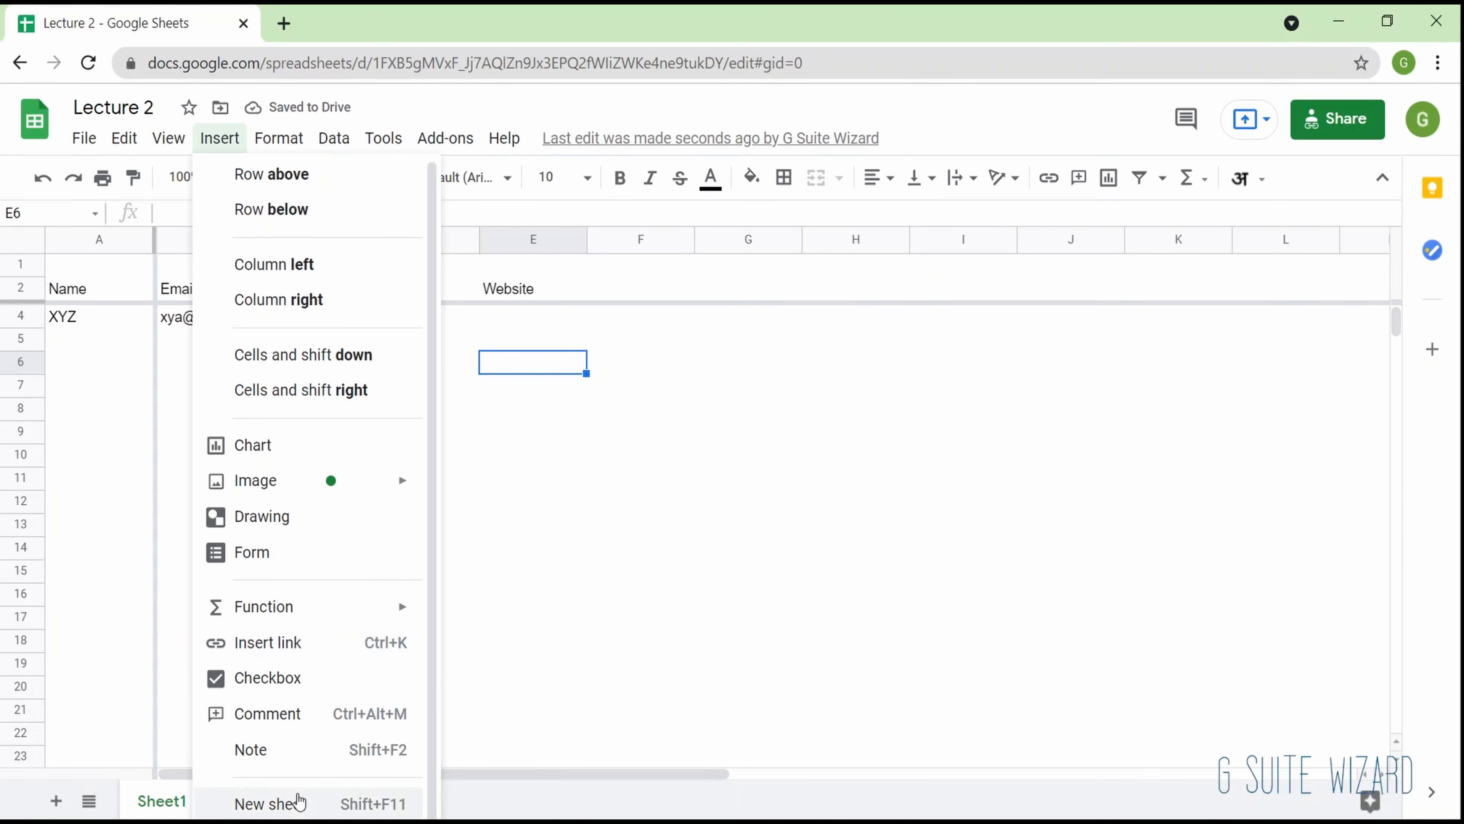
pyautogui.click(330, 749)
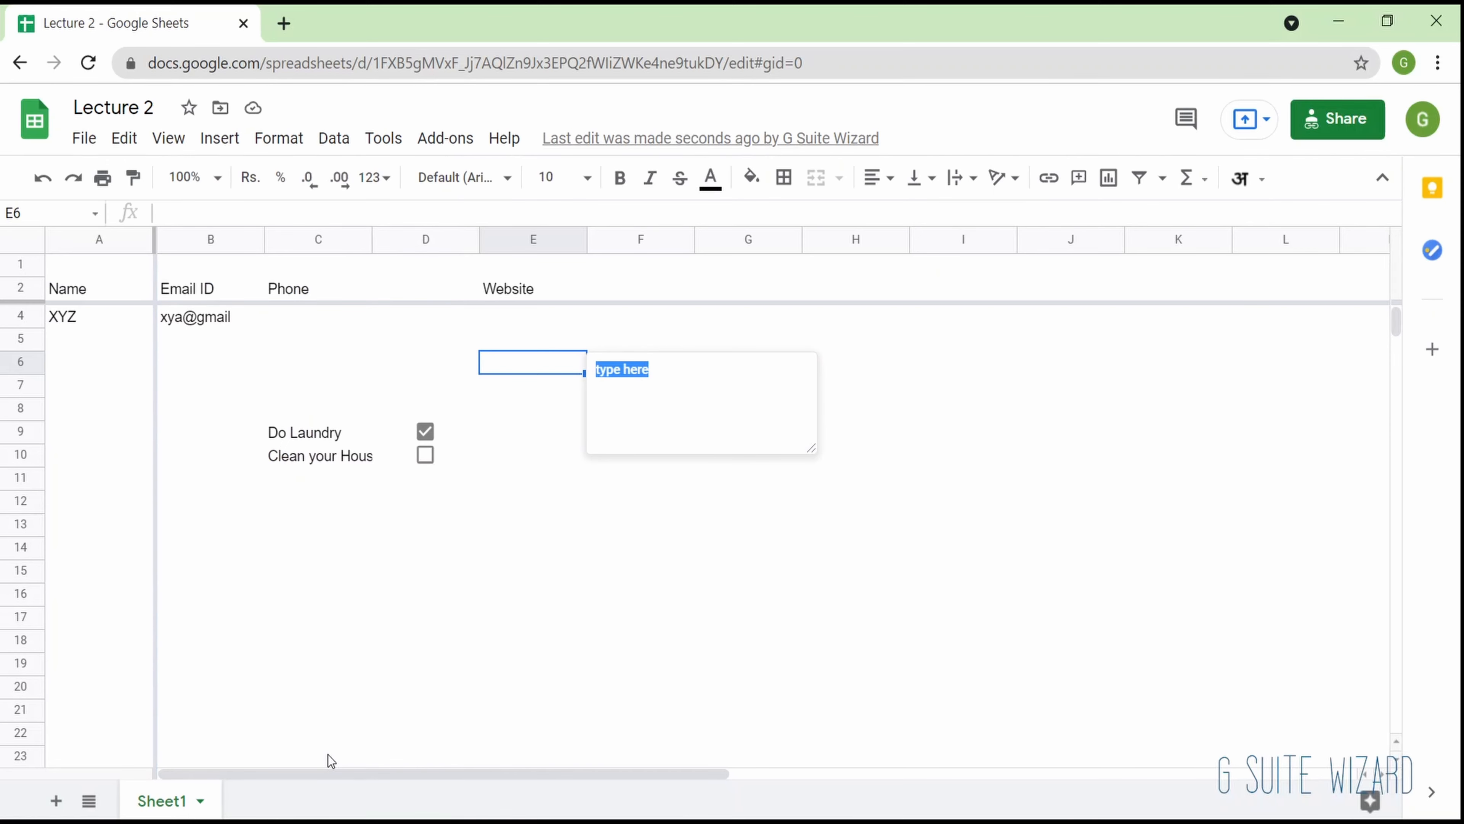
pyautogui.write('Hi There')
pyautogui.click(559, 650)
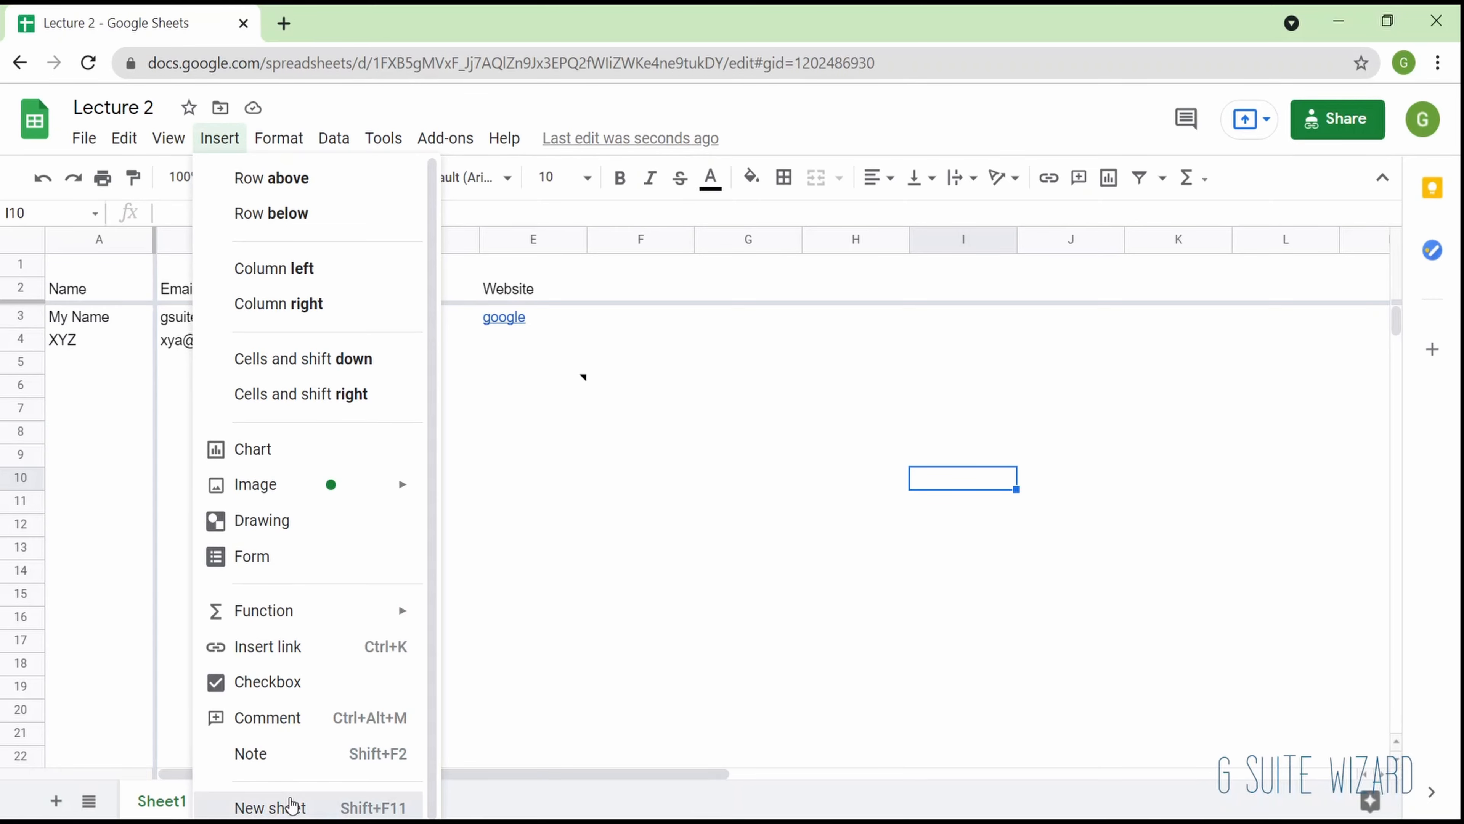
# - Insert a new sheet and rename it "New Dummy Sheet"
pyautogui.click(293, 805)
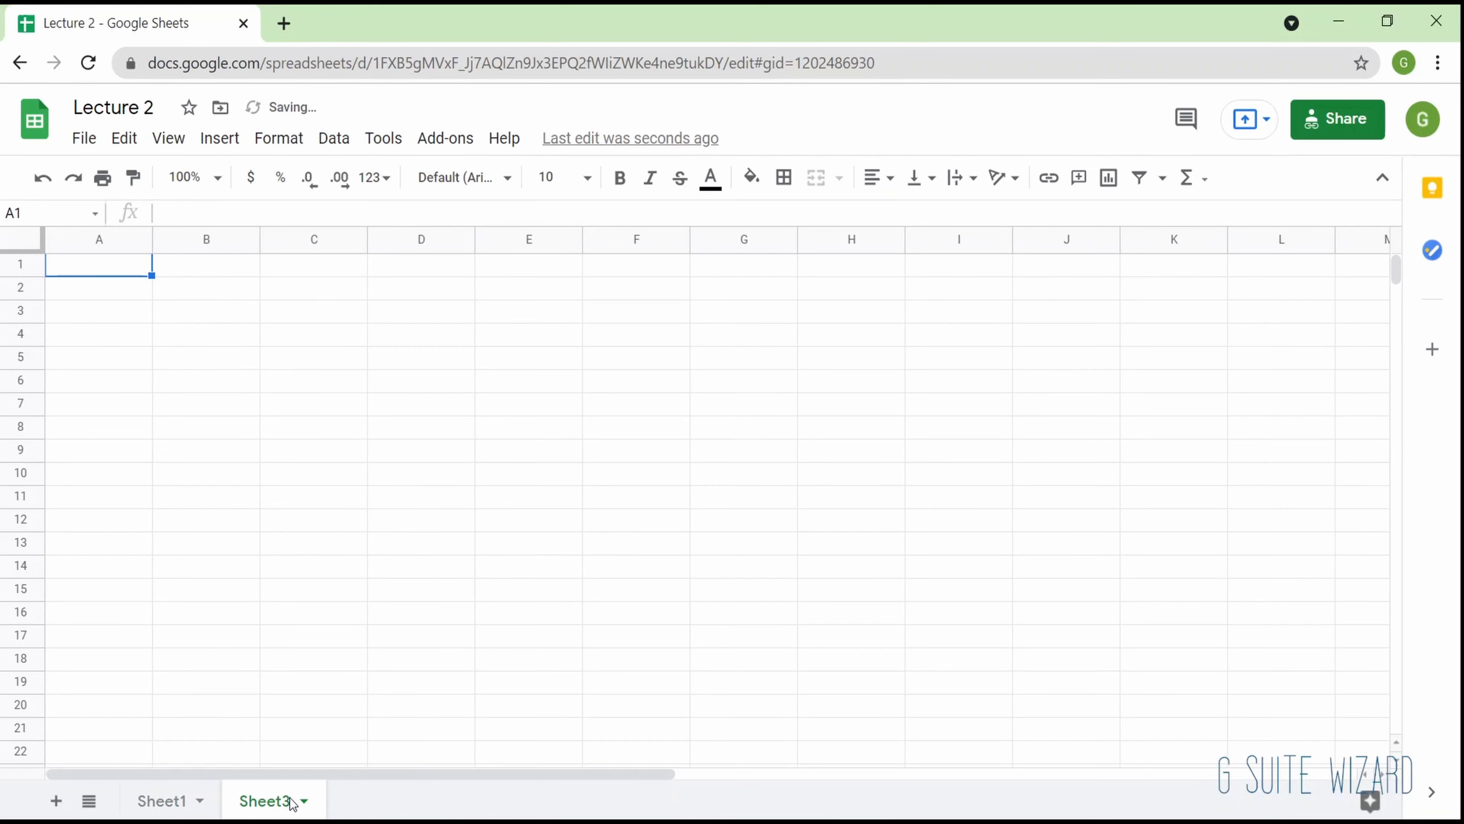
pyautogui.doubleClick(270, 802)
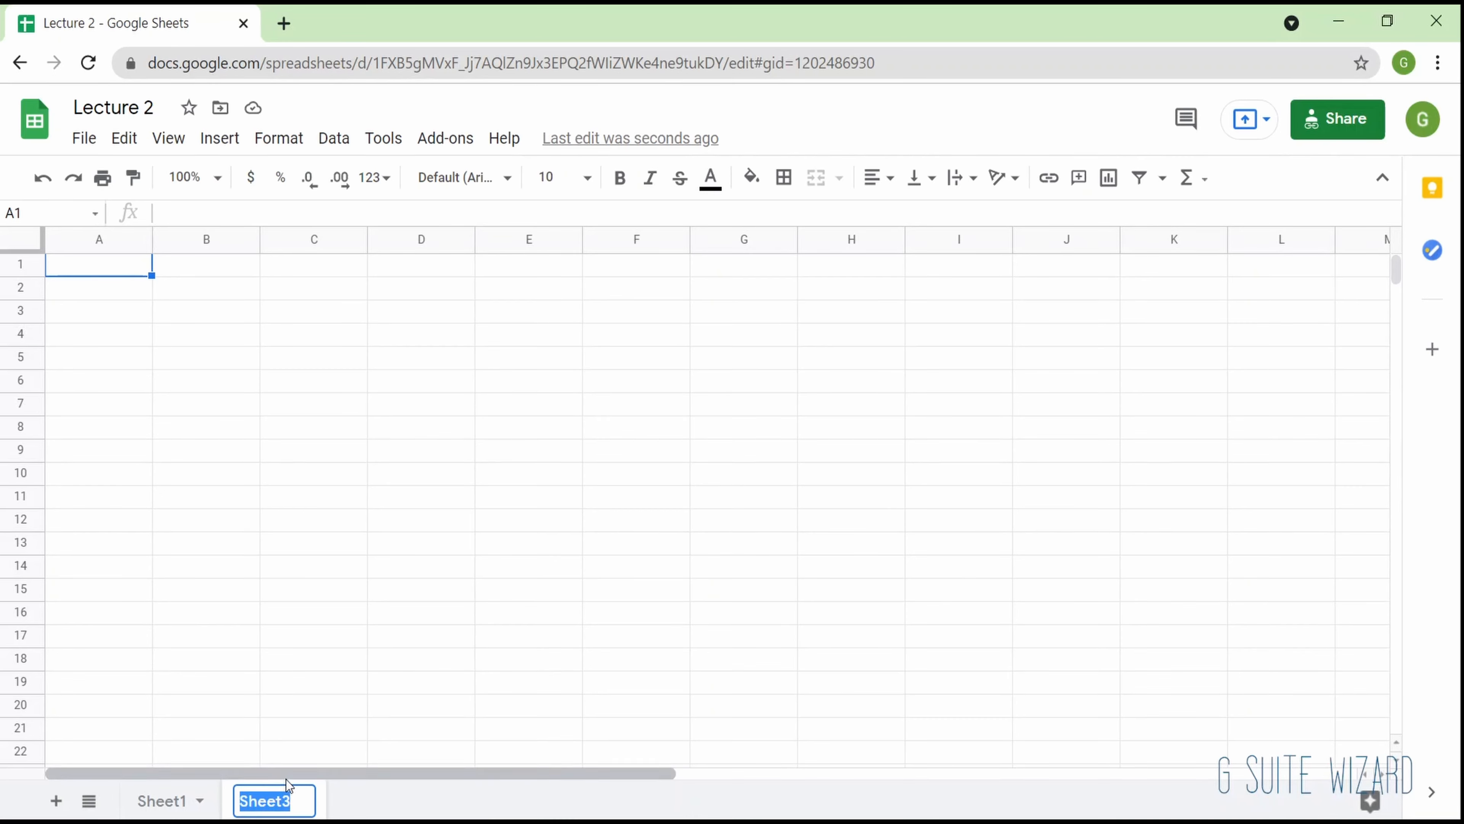
pyautogui.write('New Dummy Sheet')
pyautogui.press('Return')
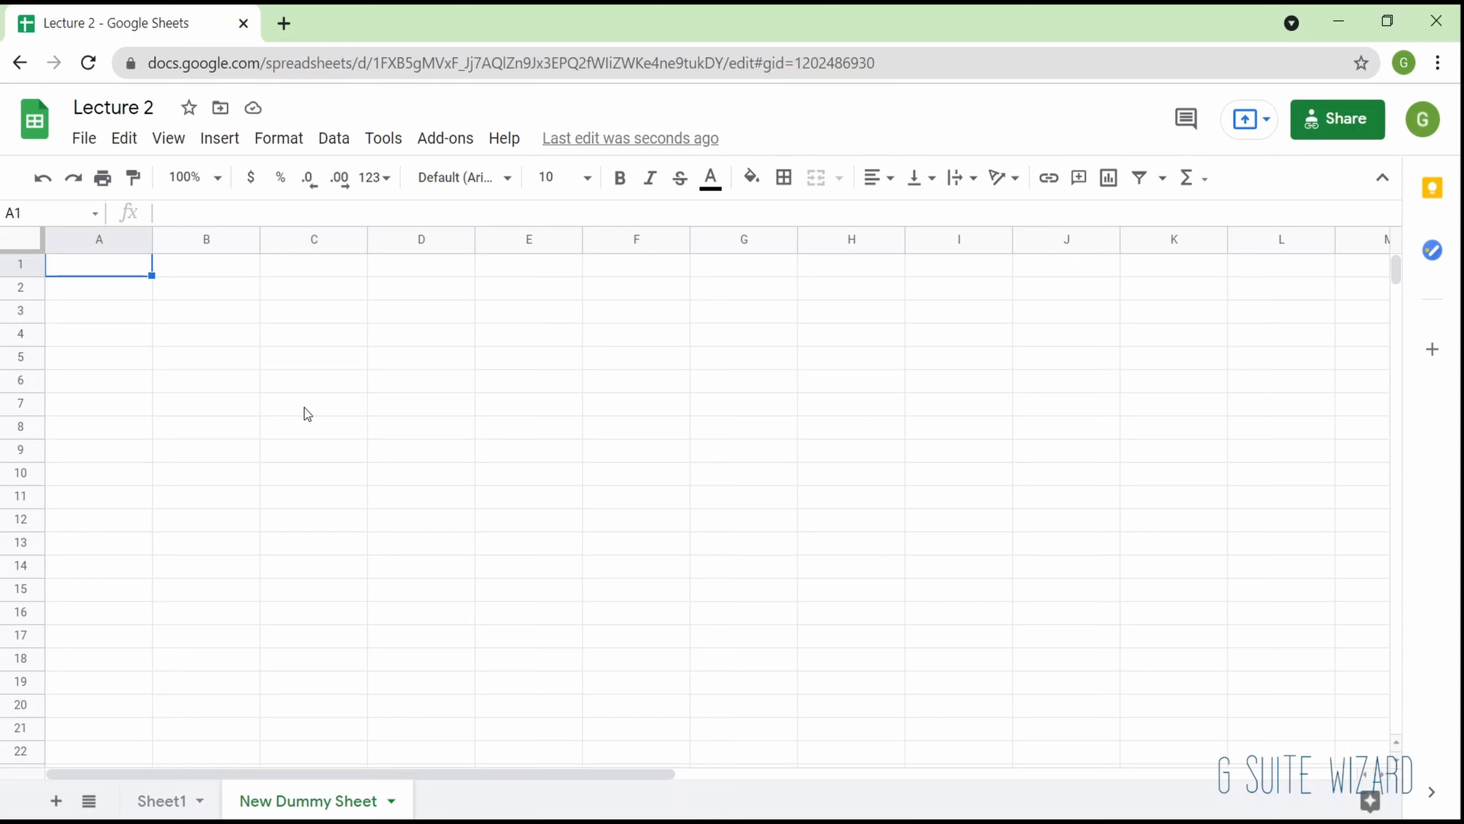
pyautogui.click(206, 333)
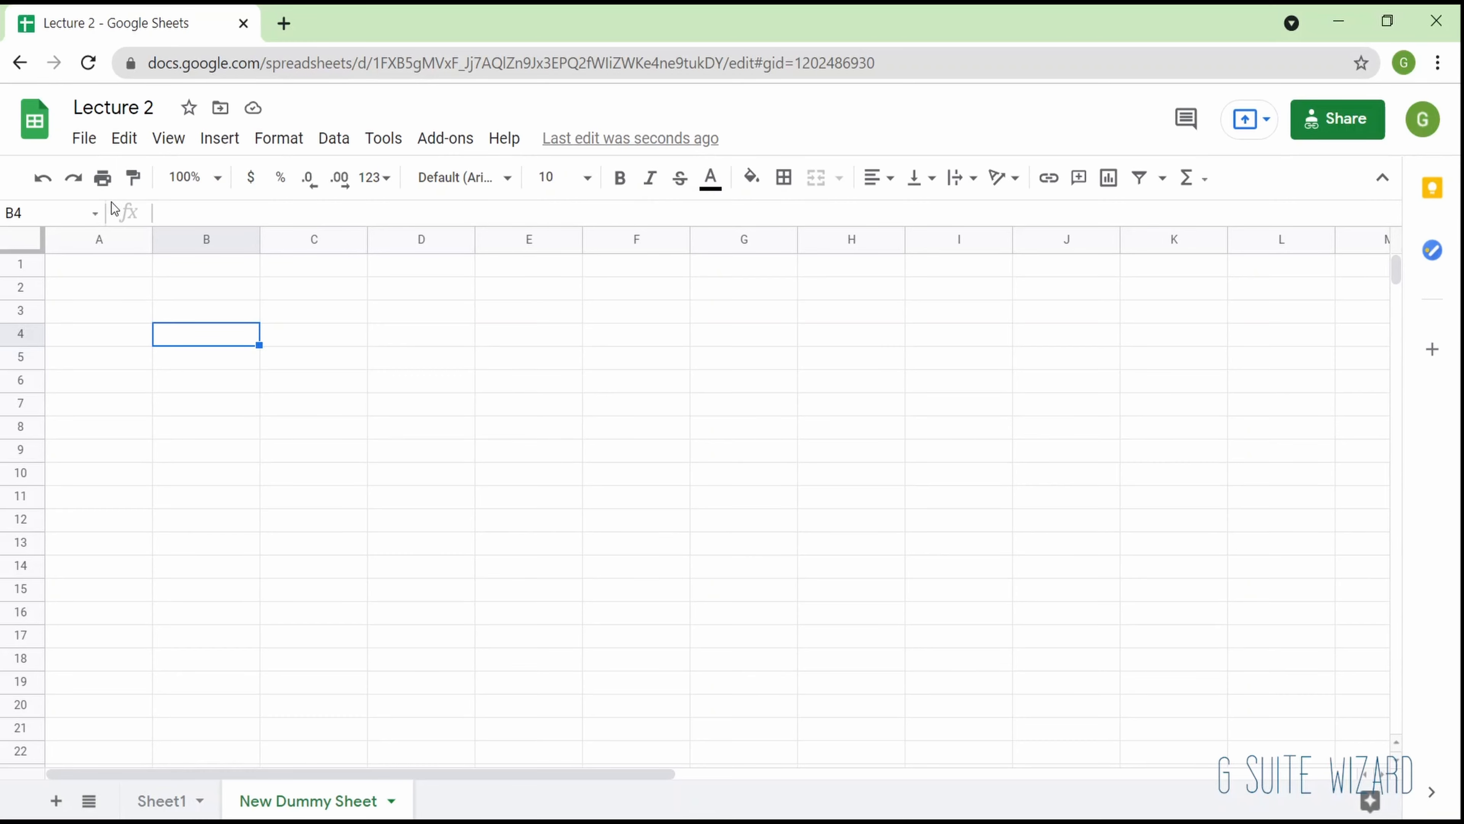
pyautogui.click(277, 138)
pyautogui.moveTo(369, 240)
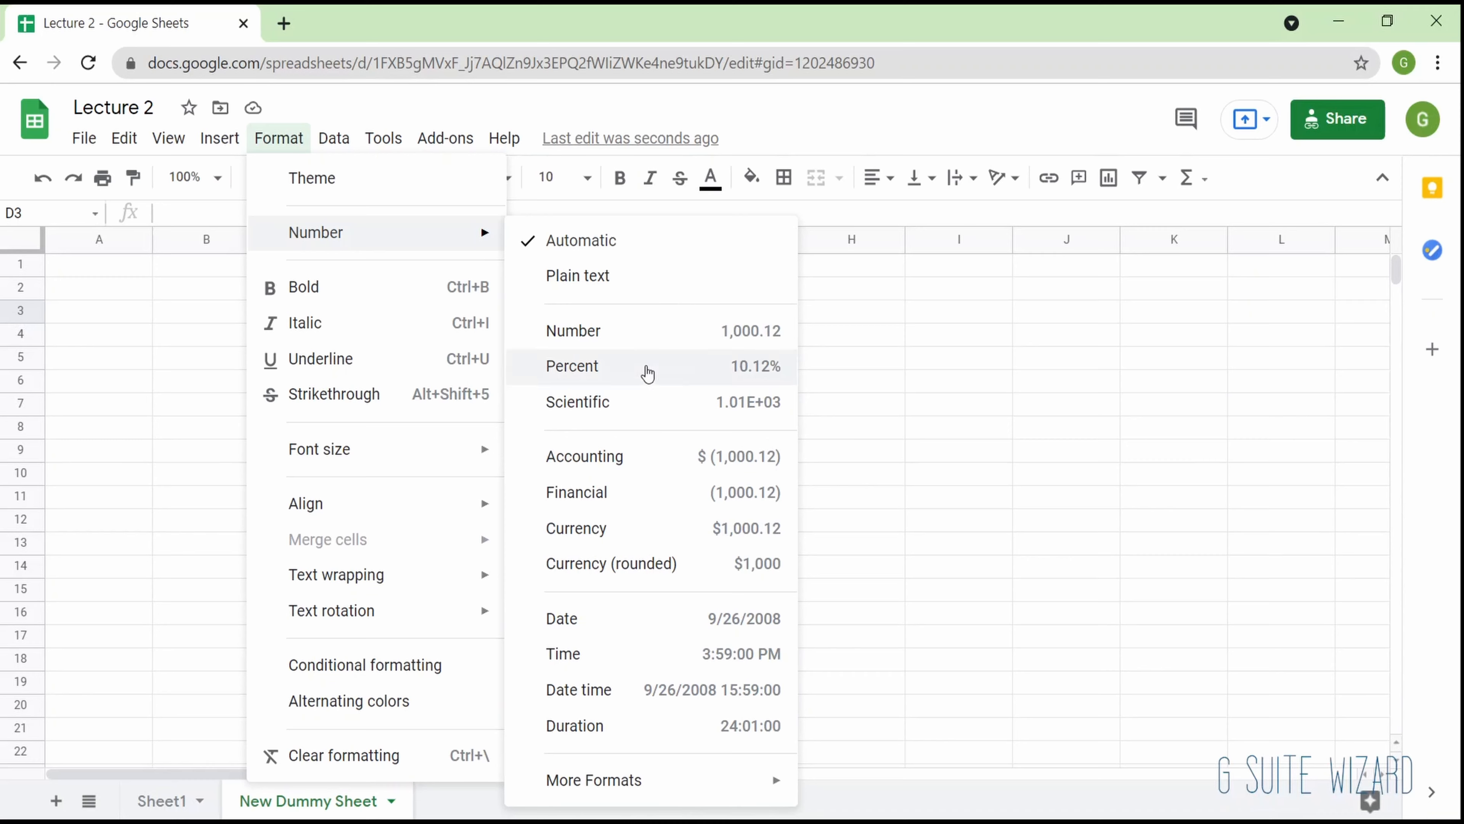
pyautogui.click(58, 451)
# - Enter 50 in cell C3 of New Dummy Sheet and apply the Currency number format to it
pyautogui.click(294, 312)
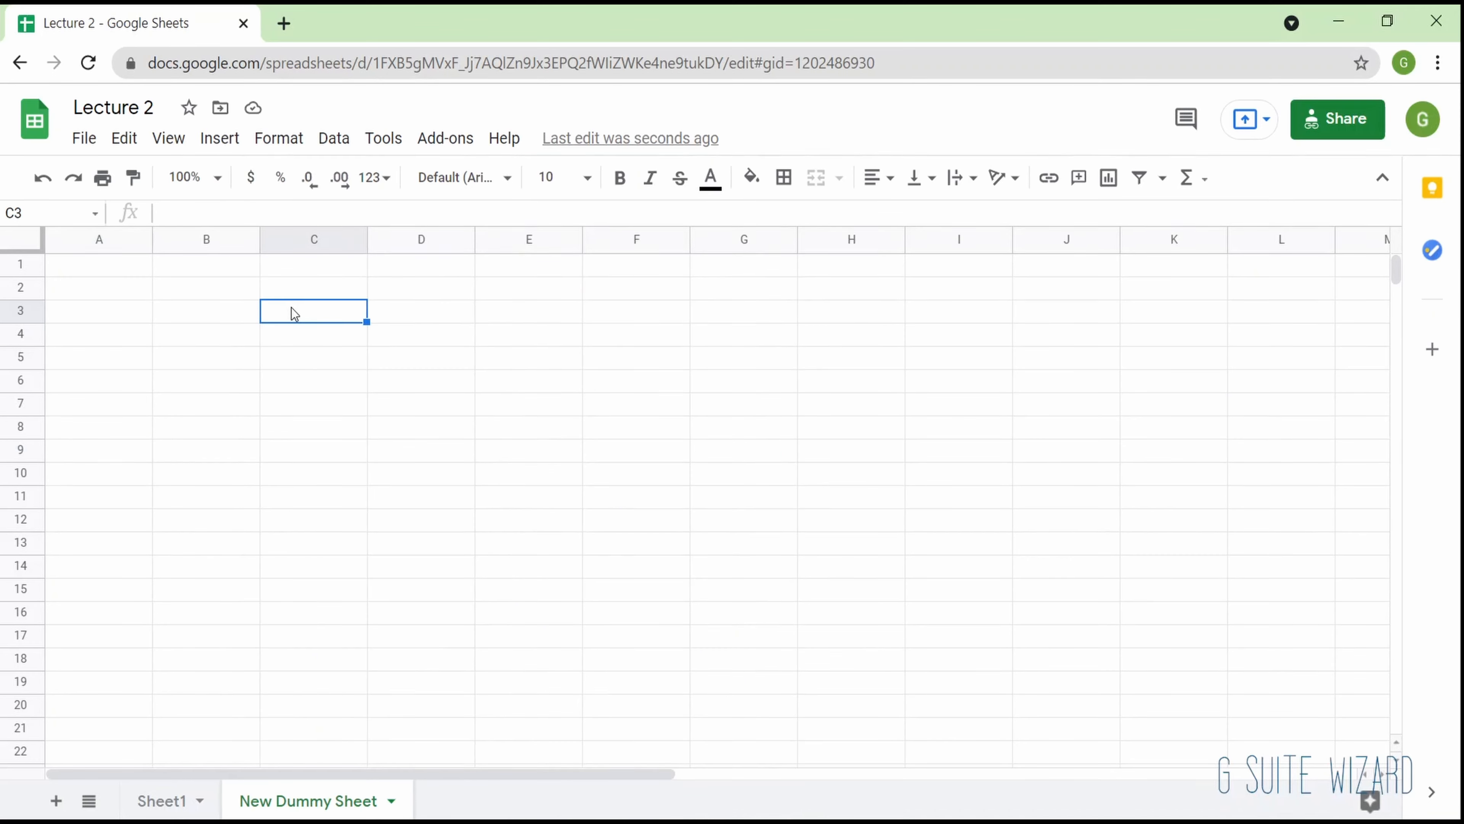
pyautogui.write('50')
pyautogui.press('Return')
pyautogui.click(294, 313)
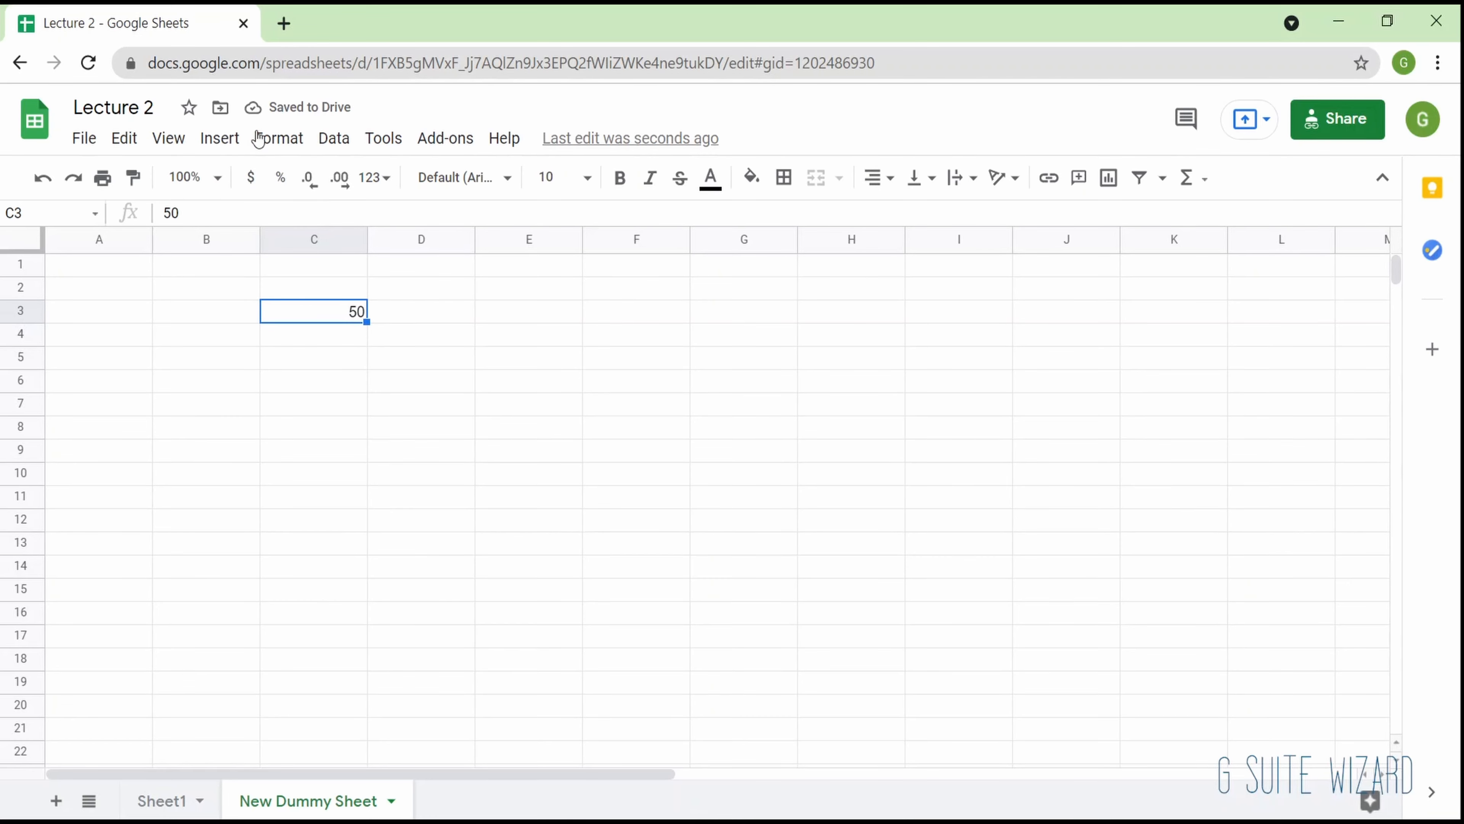
pyautogui.click(264, 141)
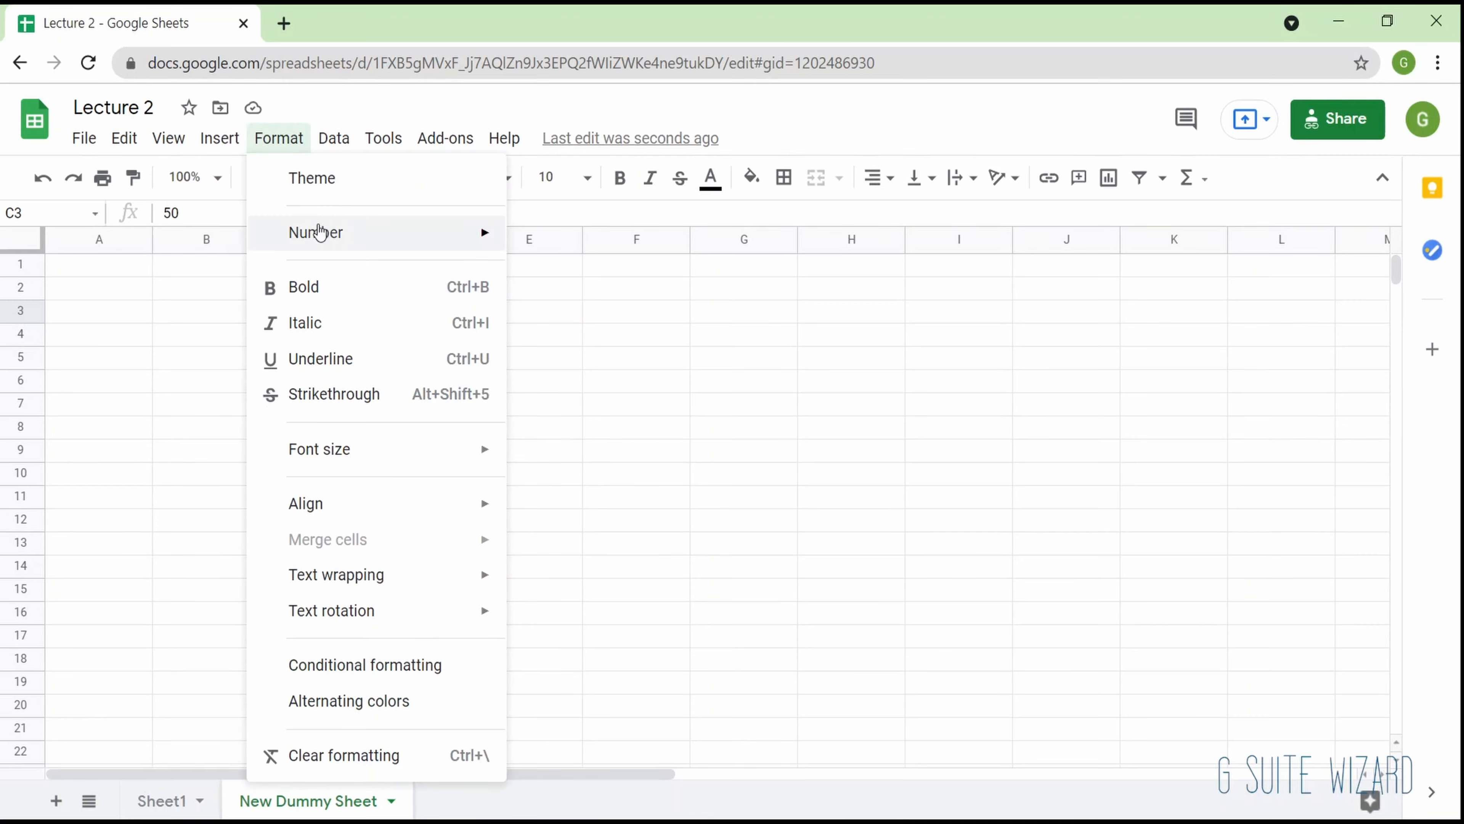
pyautogui.moveTo(317, 231)
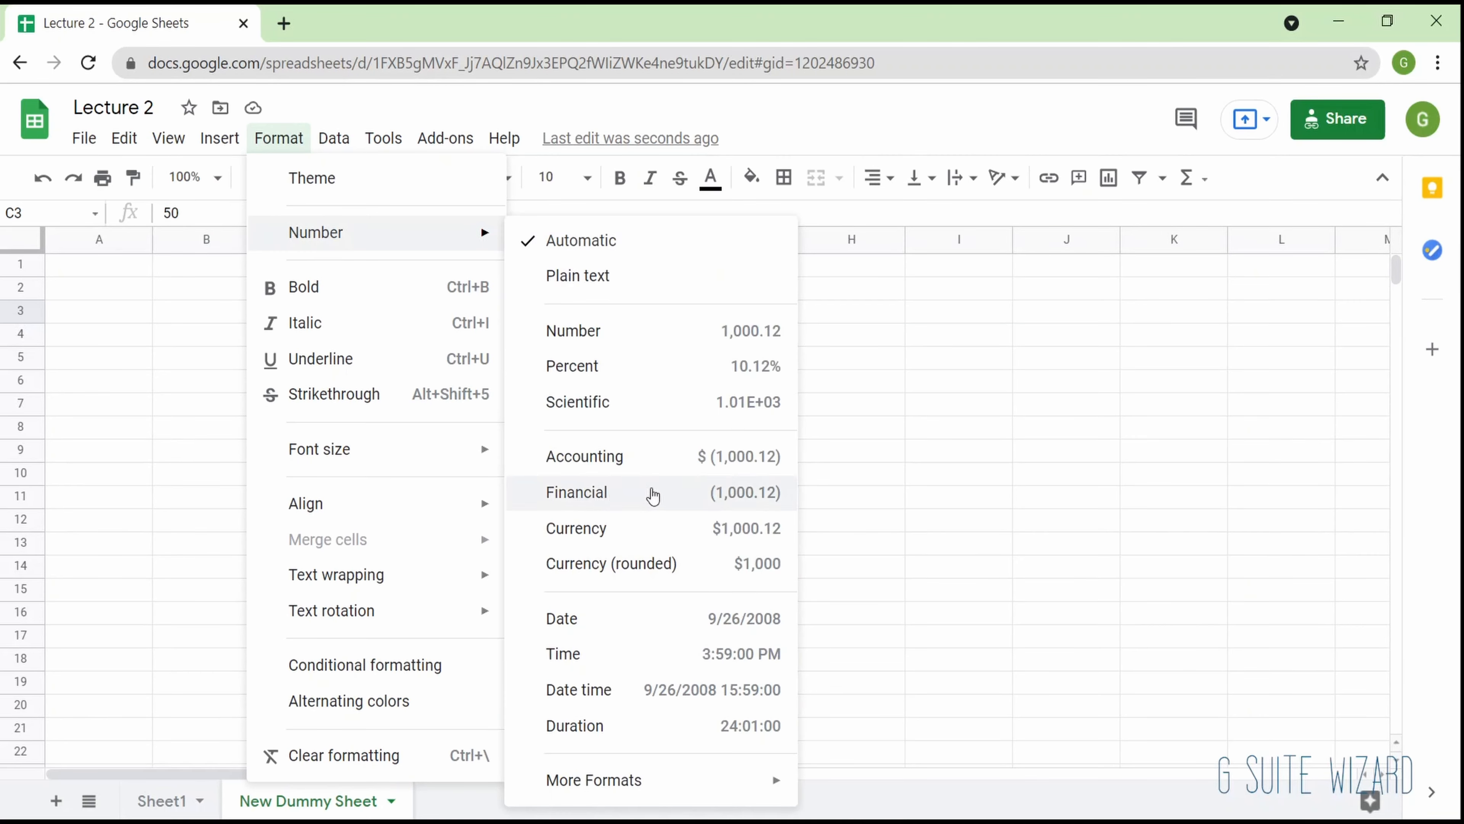
pyautogui.click(620, 519)
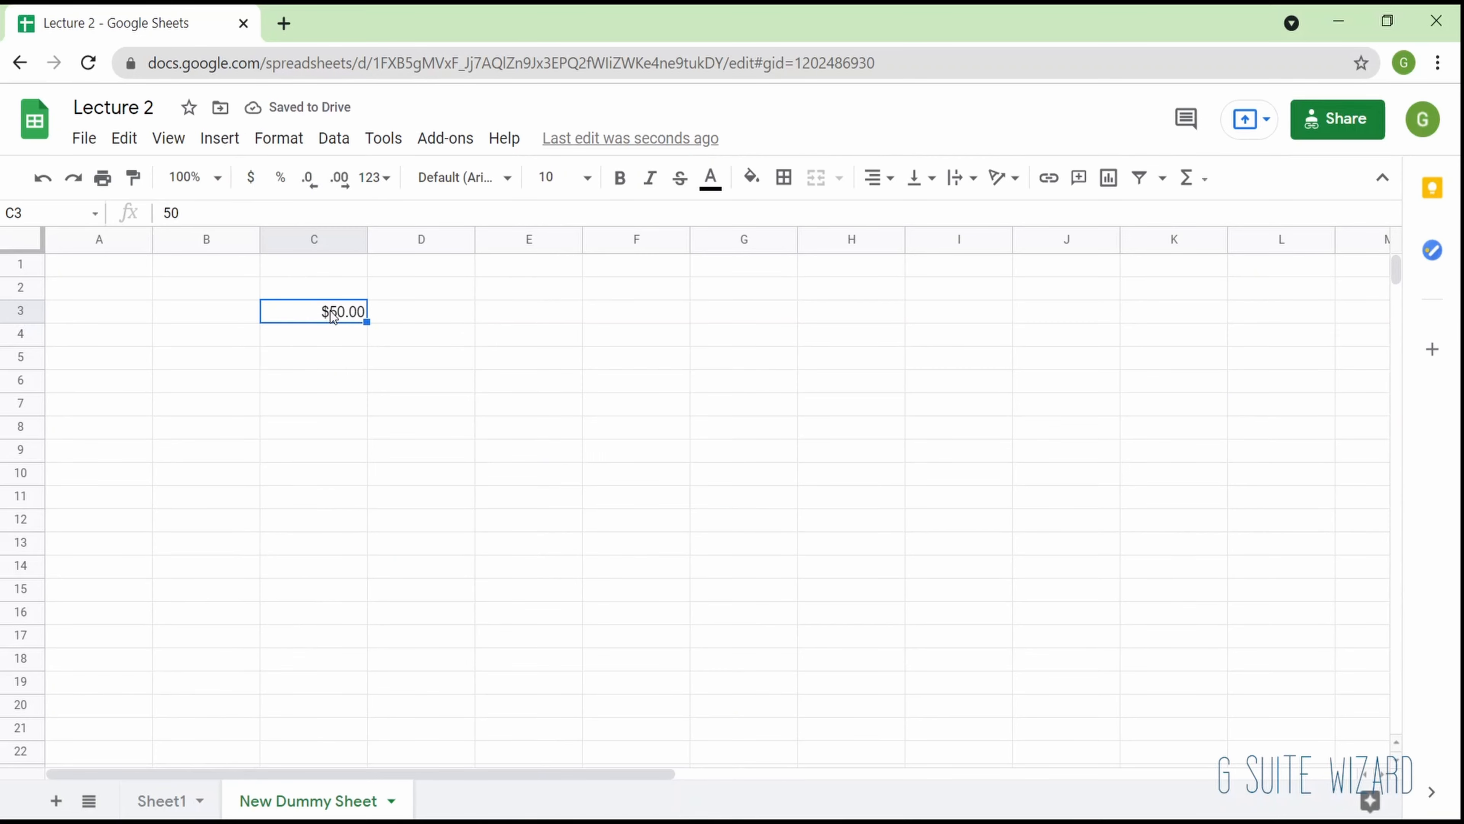
# - Apply the Indian Rupee custom currency format to cell C3
pyautogui.click(235, 145)
pyautogui.moveTo(279, 138)
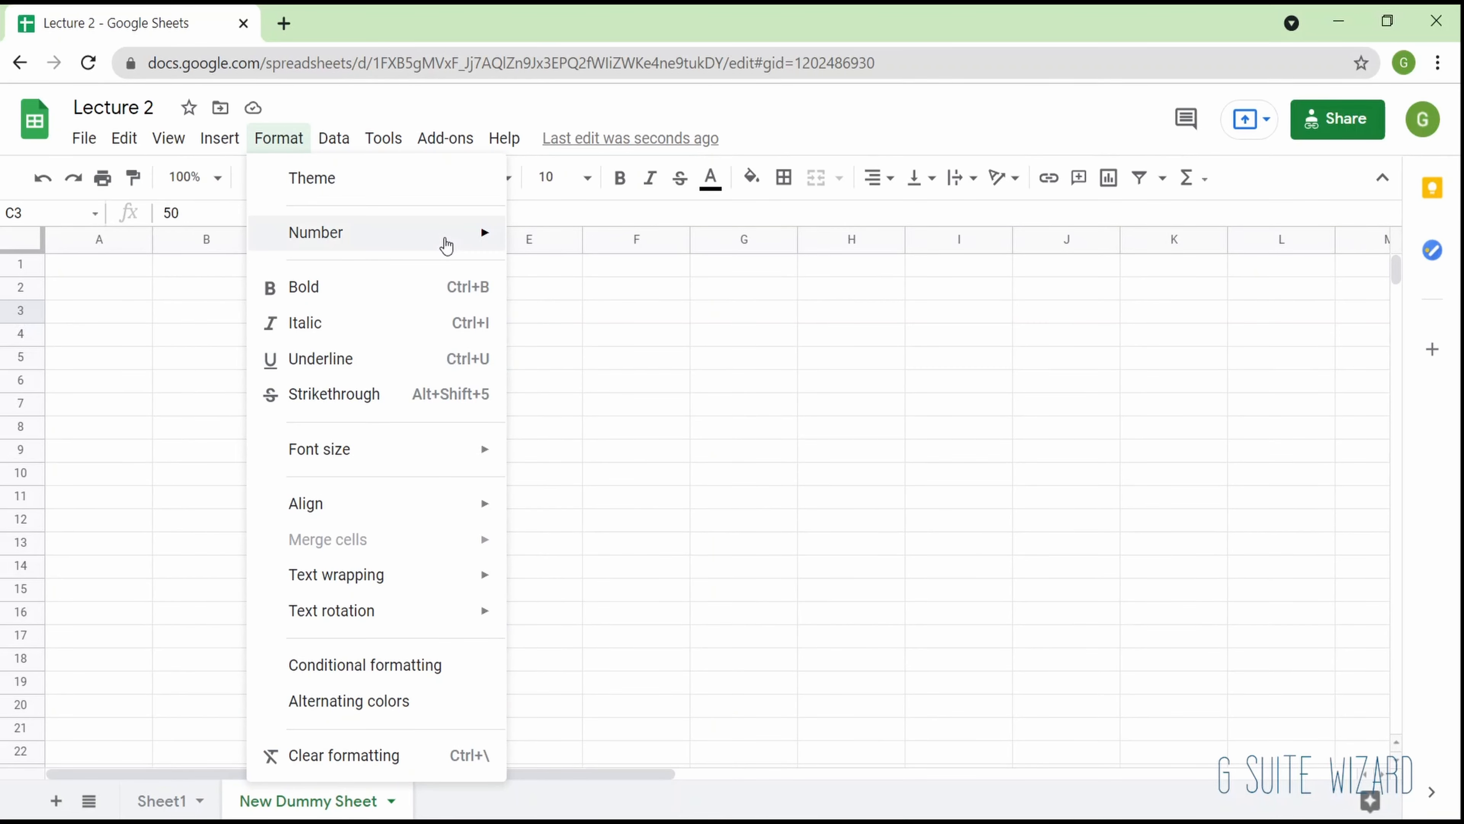
pyautogui.moveTo(463, 225)
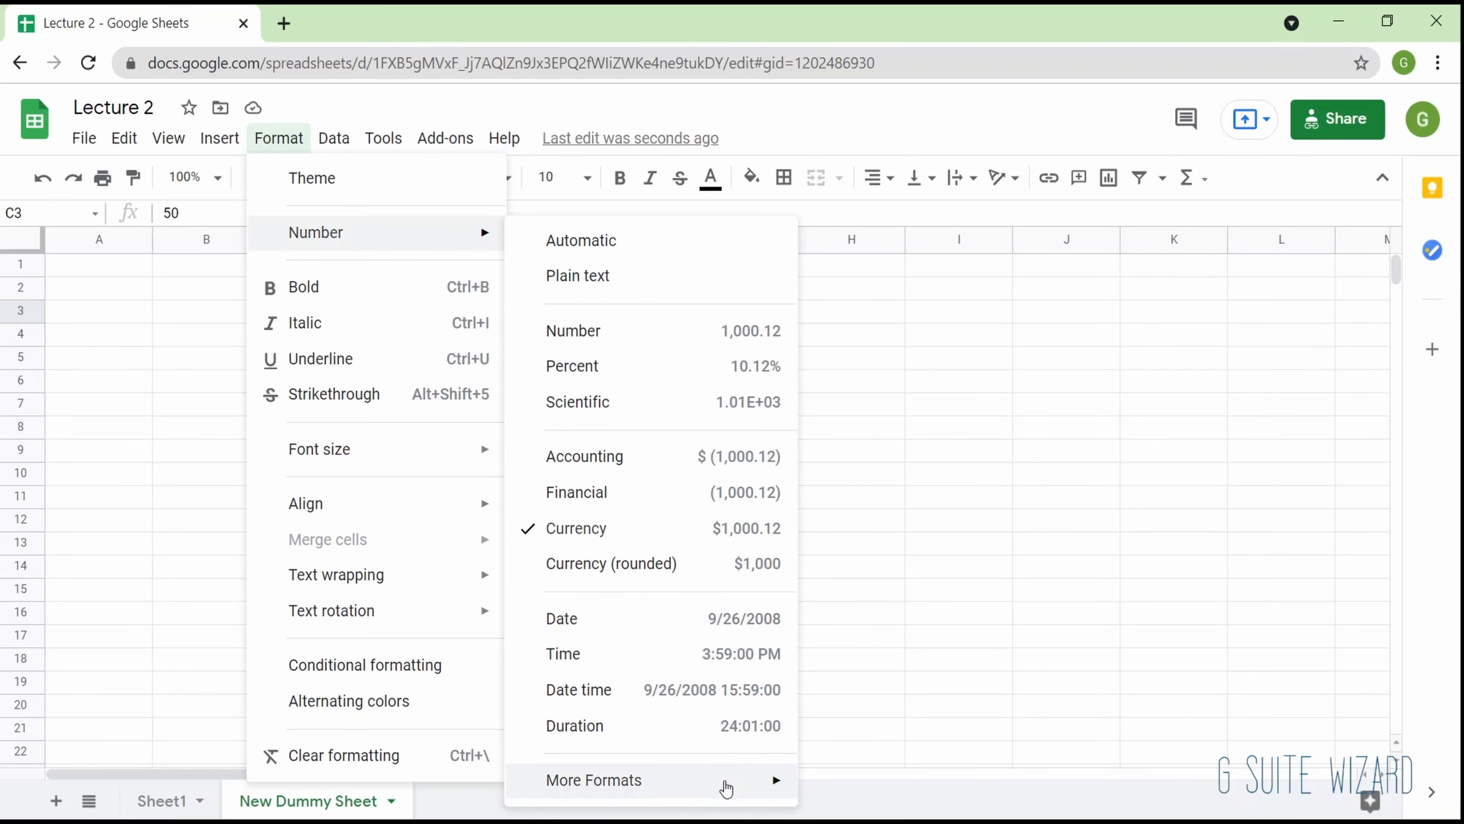
pyautogui.moveTo(726, 789)
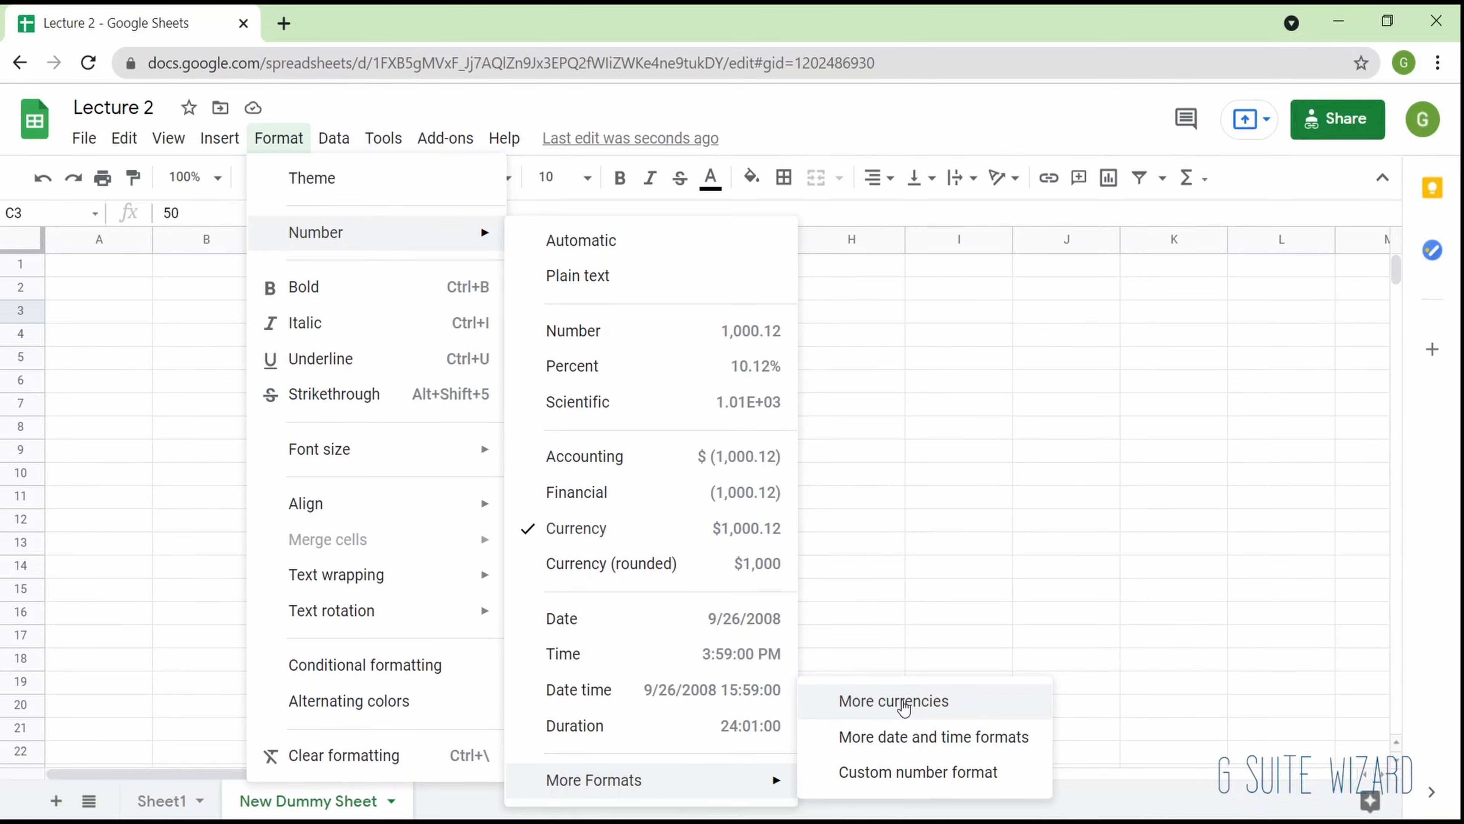
pyautogui.click(902, 705)
pyautogui.scroll(-20, 705, 497)
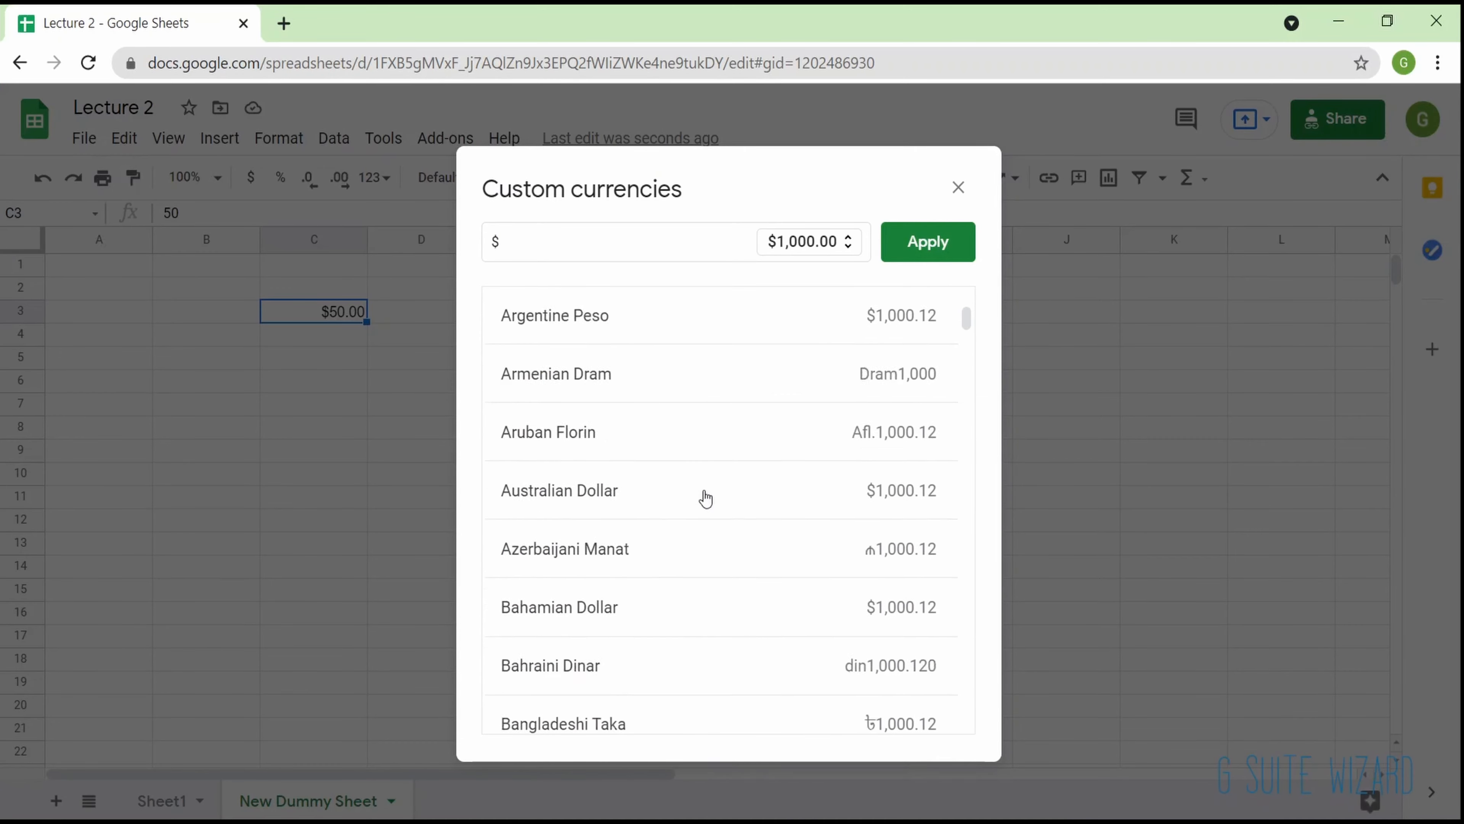
pyautogui.scroll(-20, 706, 497)
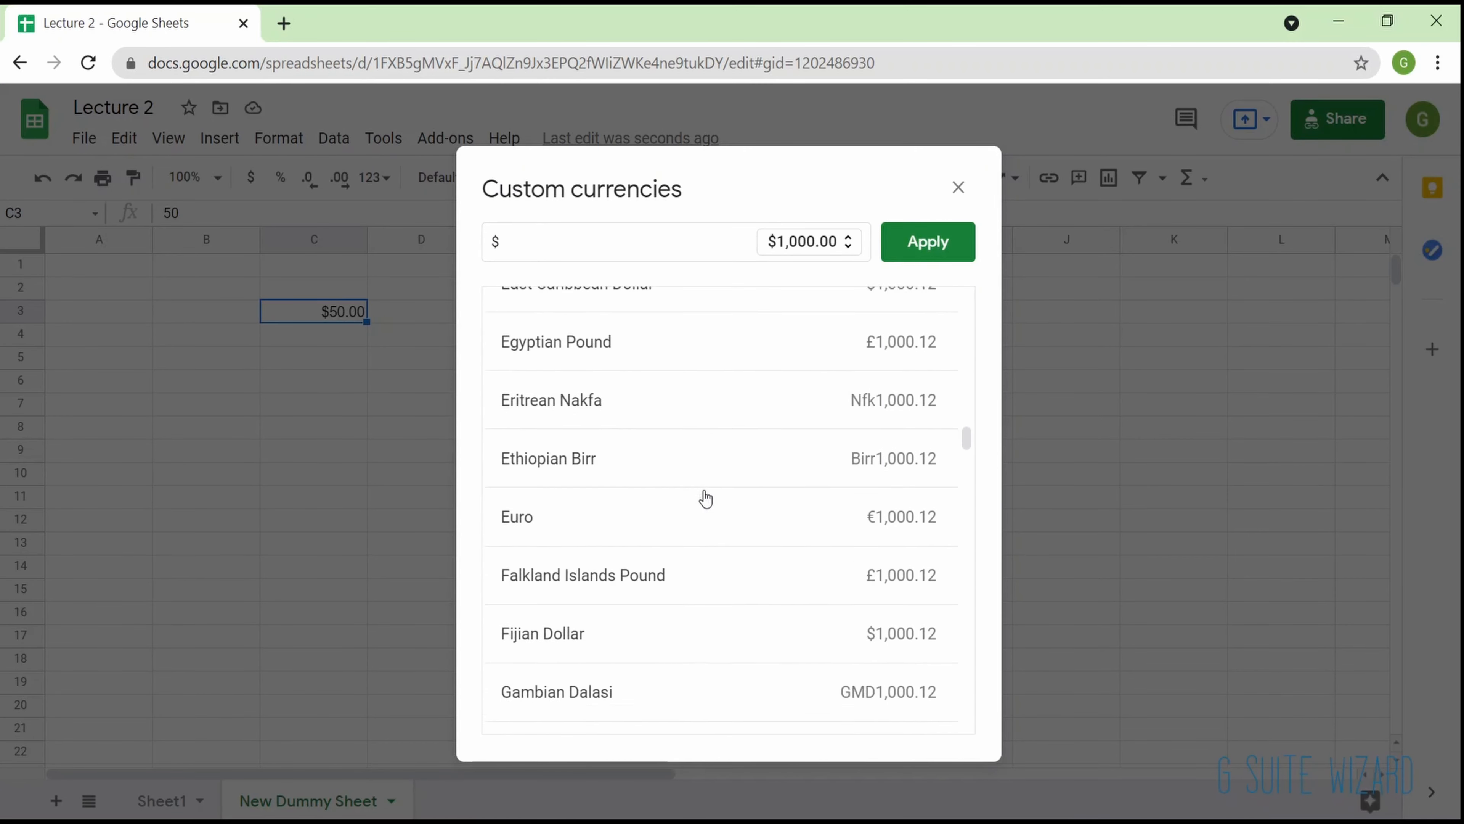
pyautogui.scroll(-5, 706, 497)
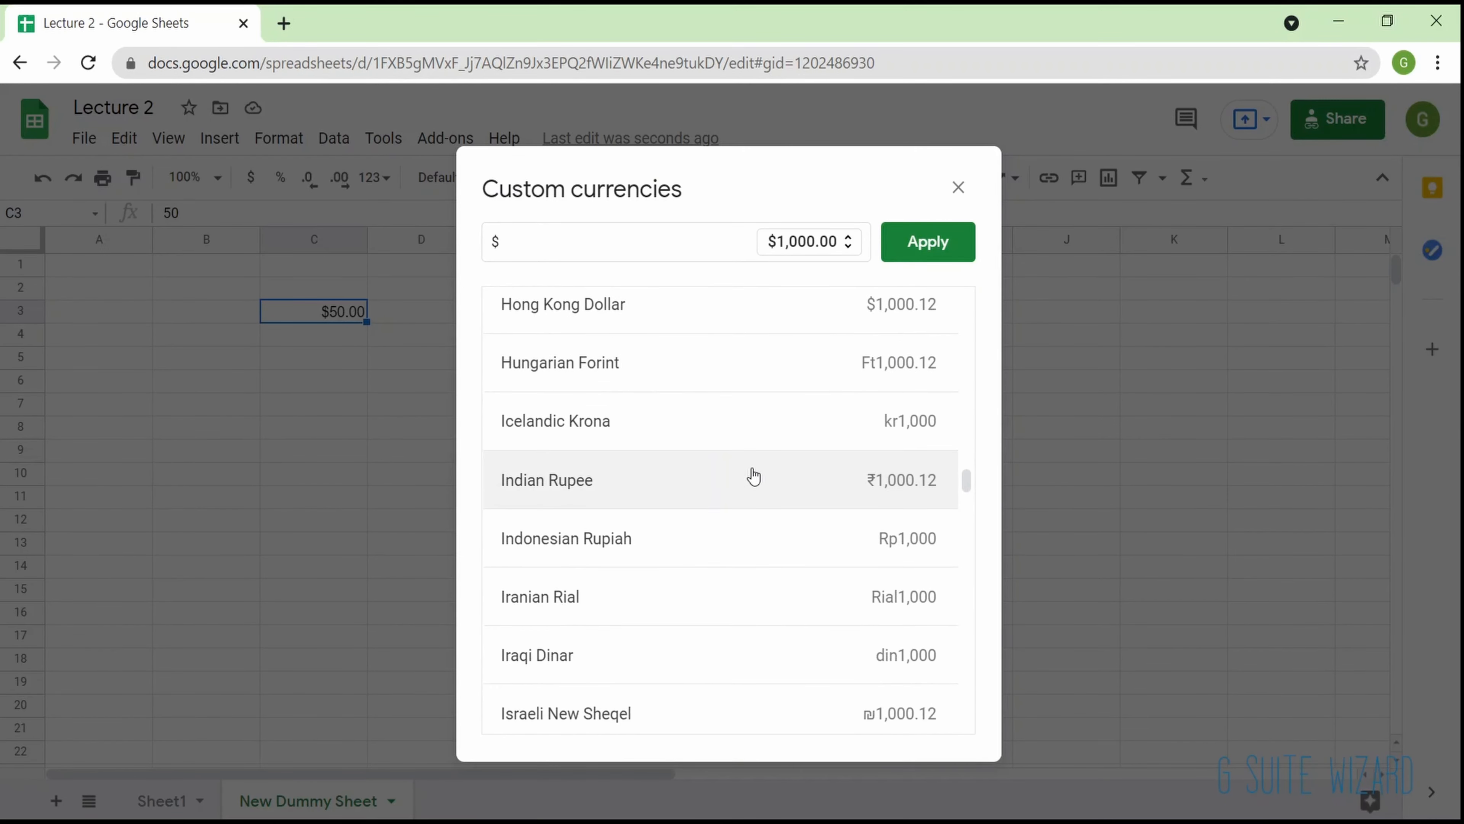
pyautogui.click(752, 477)
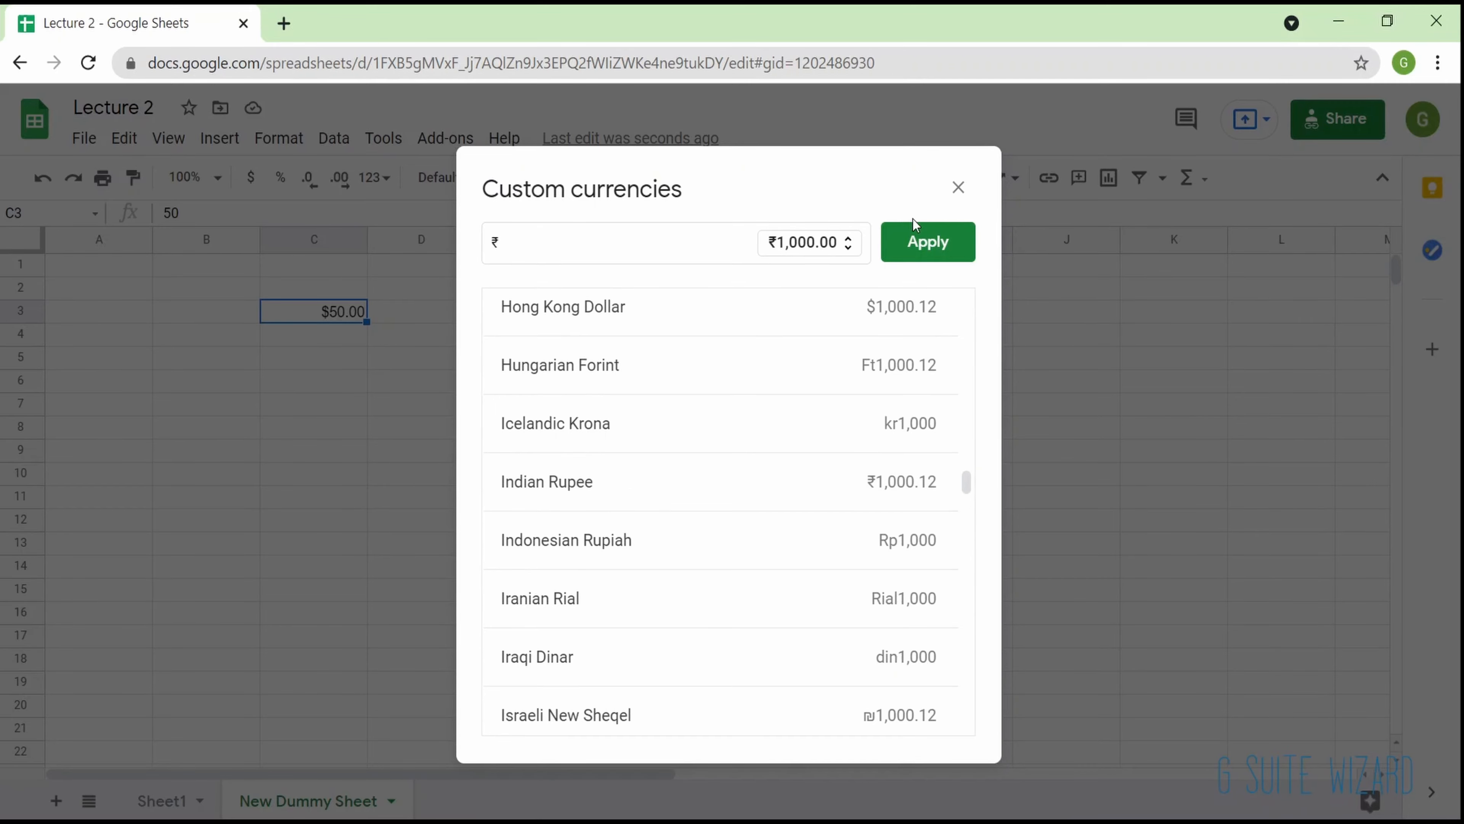
pyautogui.click(928, 242)
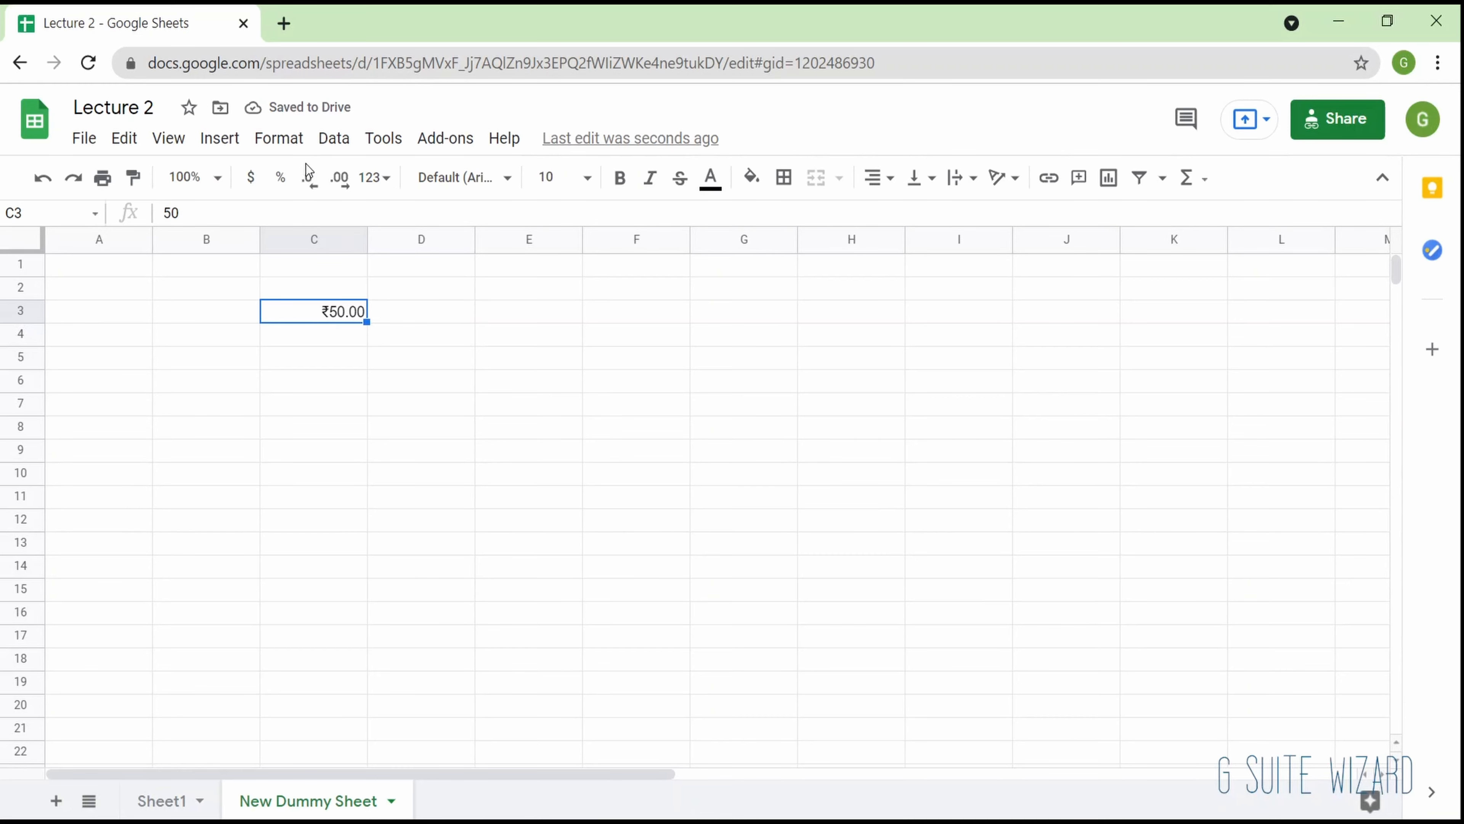
pyautogui.click(283, 147)
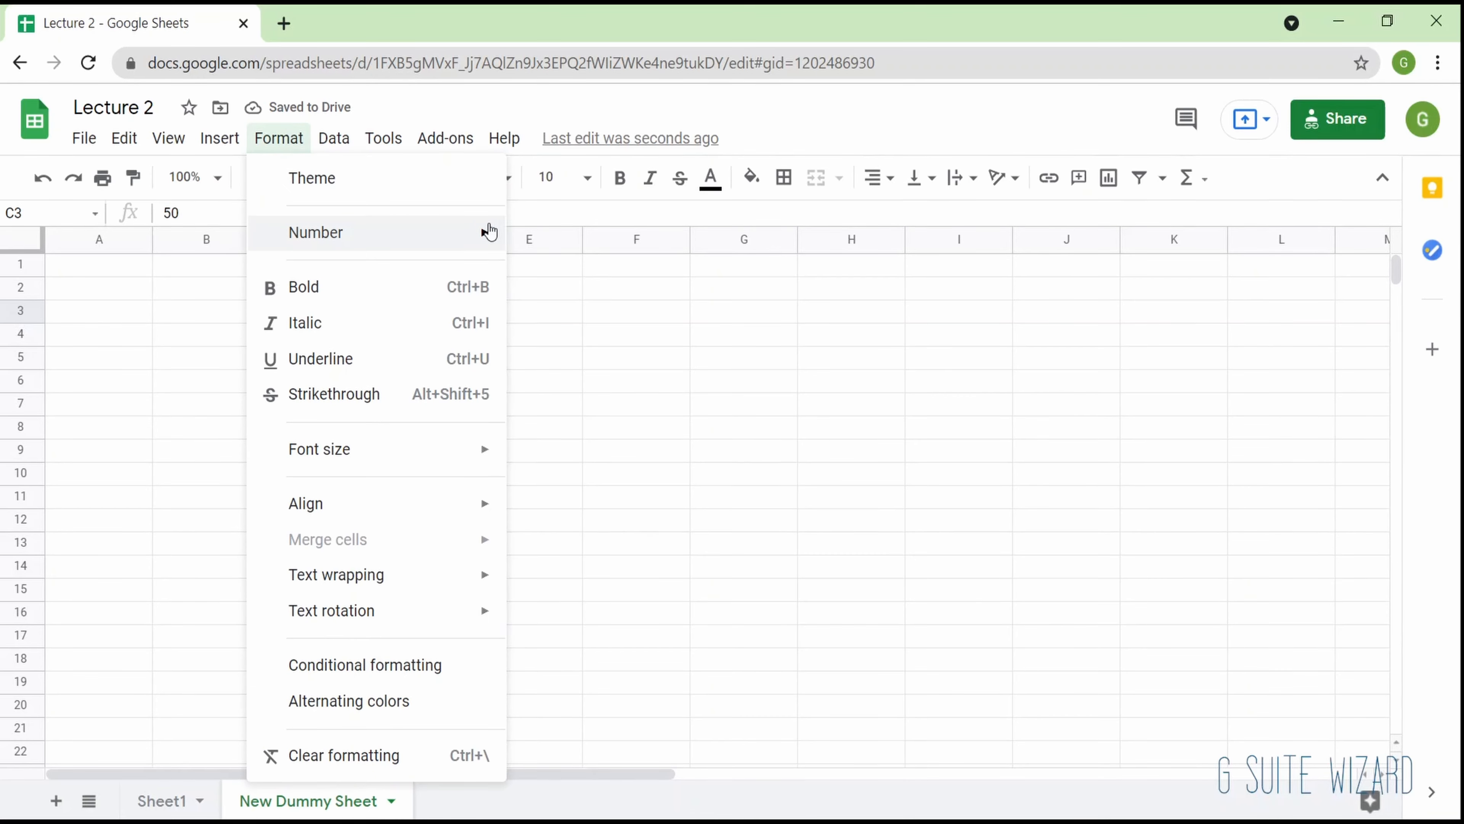
pyautogui.moveTo(490, 231)
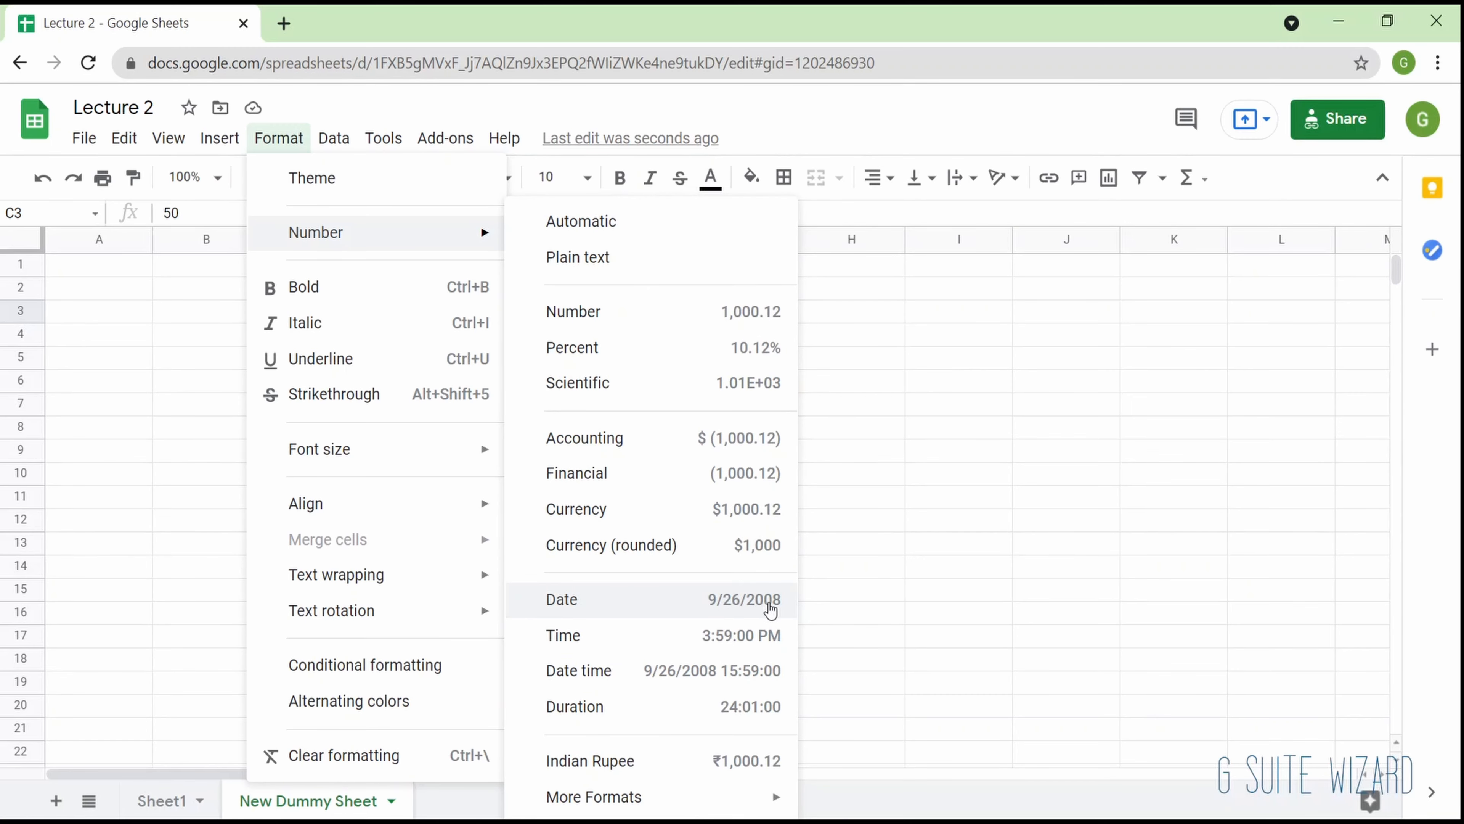
pyautogui.click(879, 480)
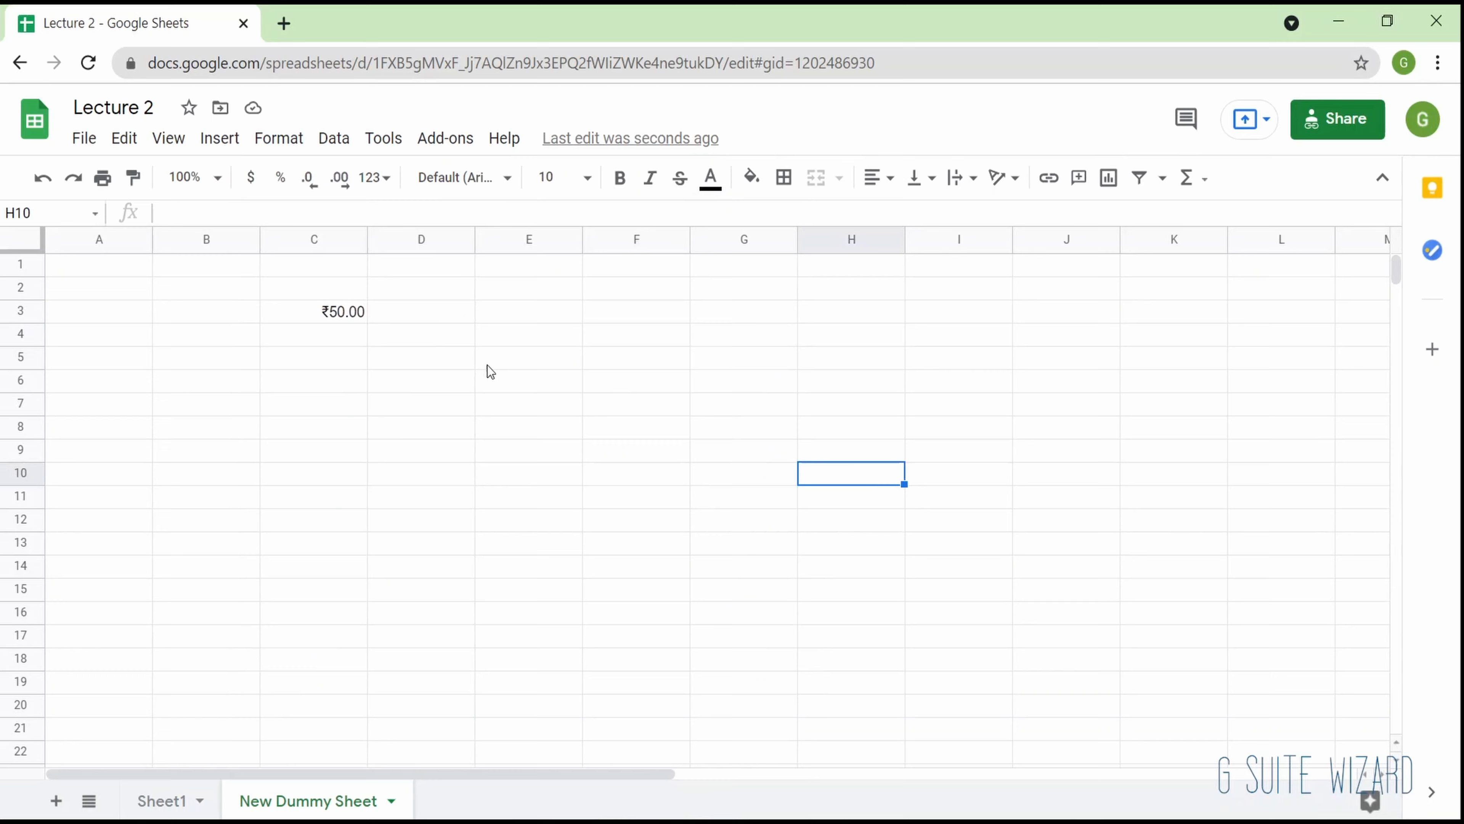
# - Enter the date 28/05/2020 in cell C7
pyautogui.click(327, 417)
pyautogui.write('28')
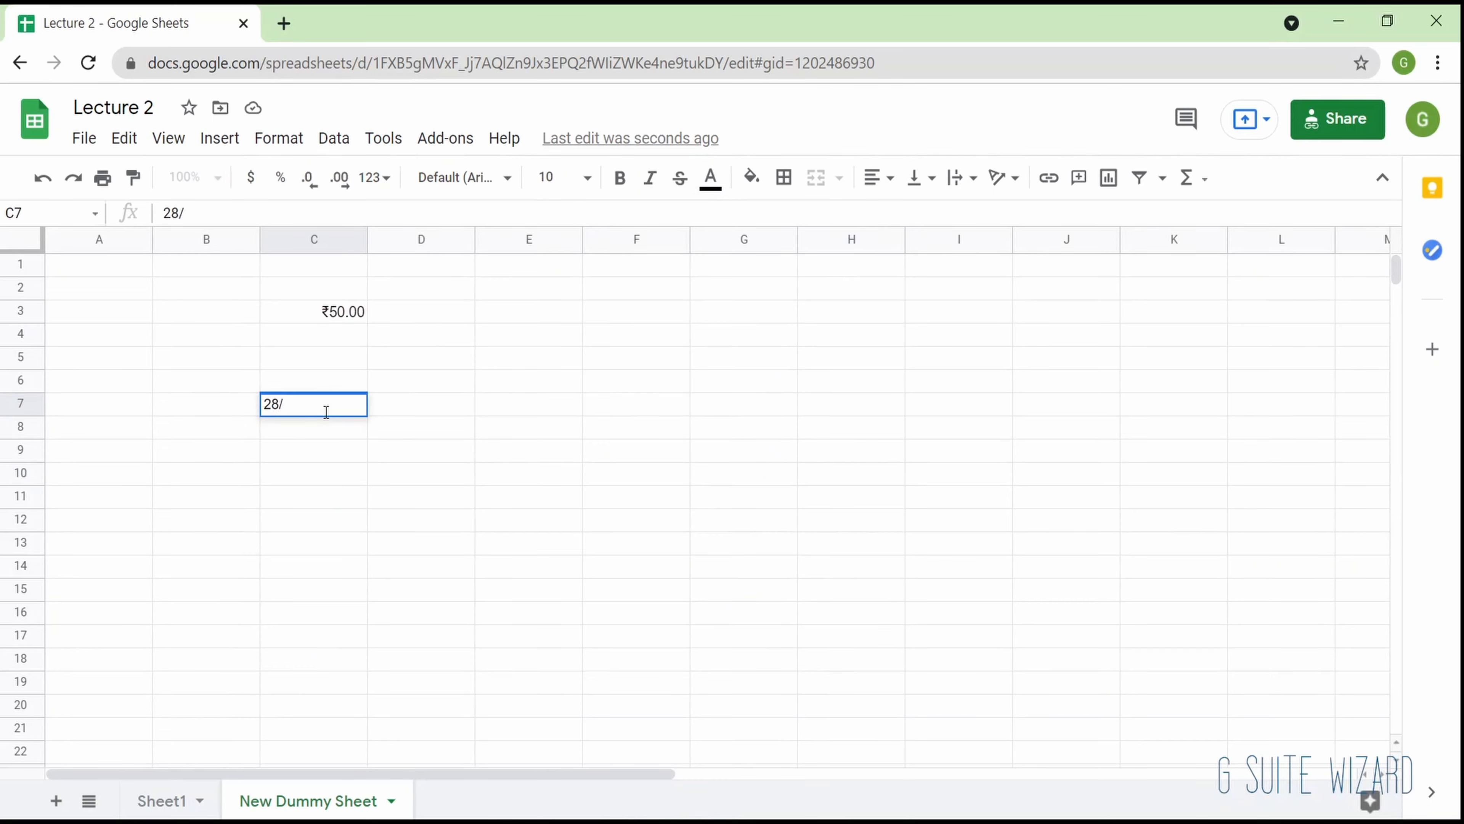
pyautogui.write('/05/2020')
pyautogui.press('Return')
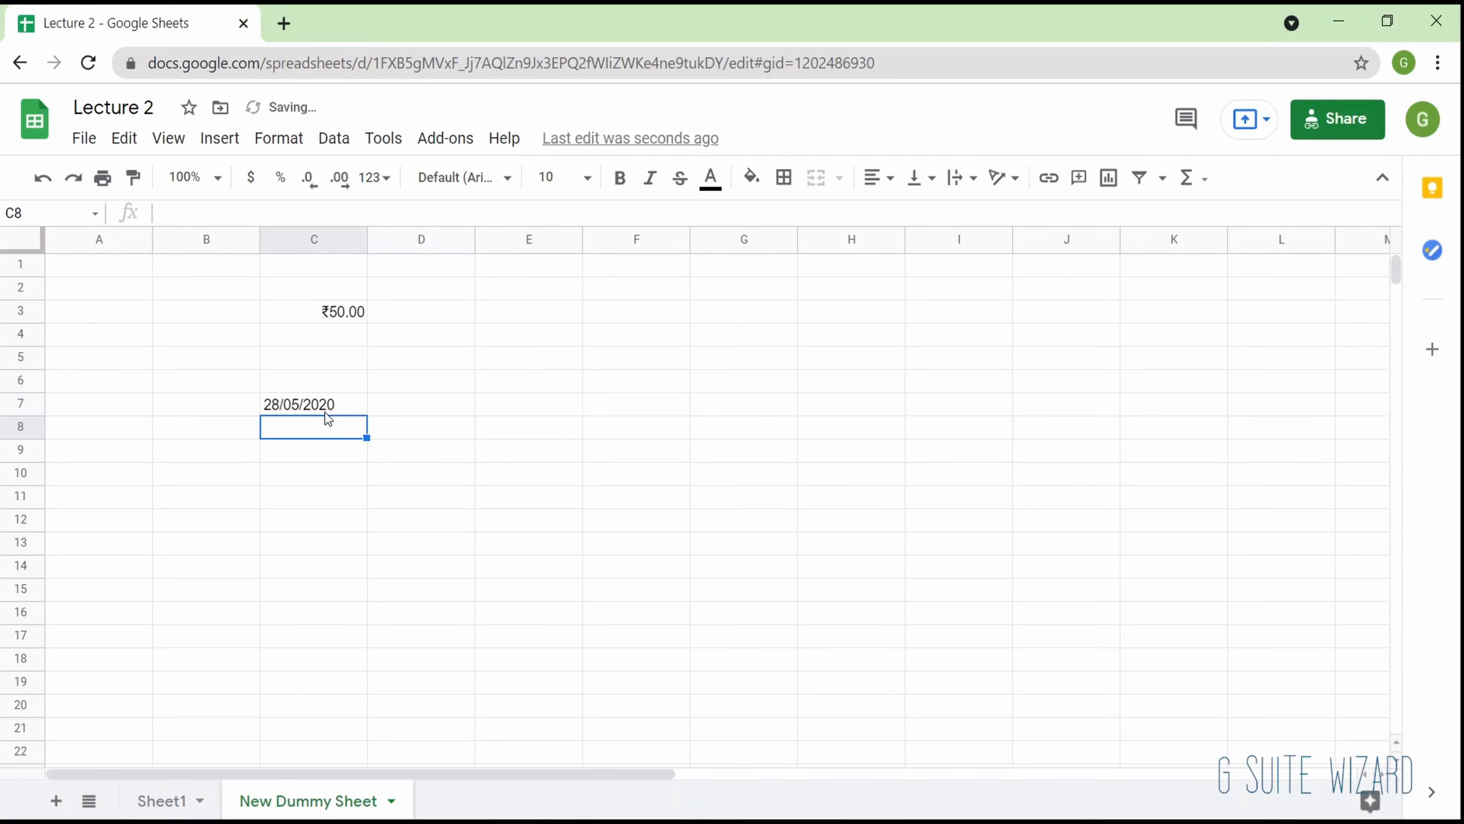
# - Try to apply a date-and-time number format to cell C7, and compare the cell with C3
pyautogui.click(326, 411)
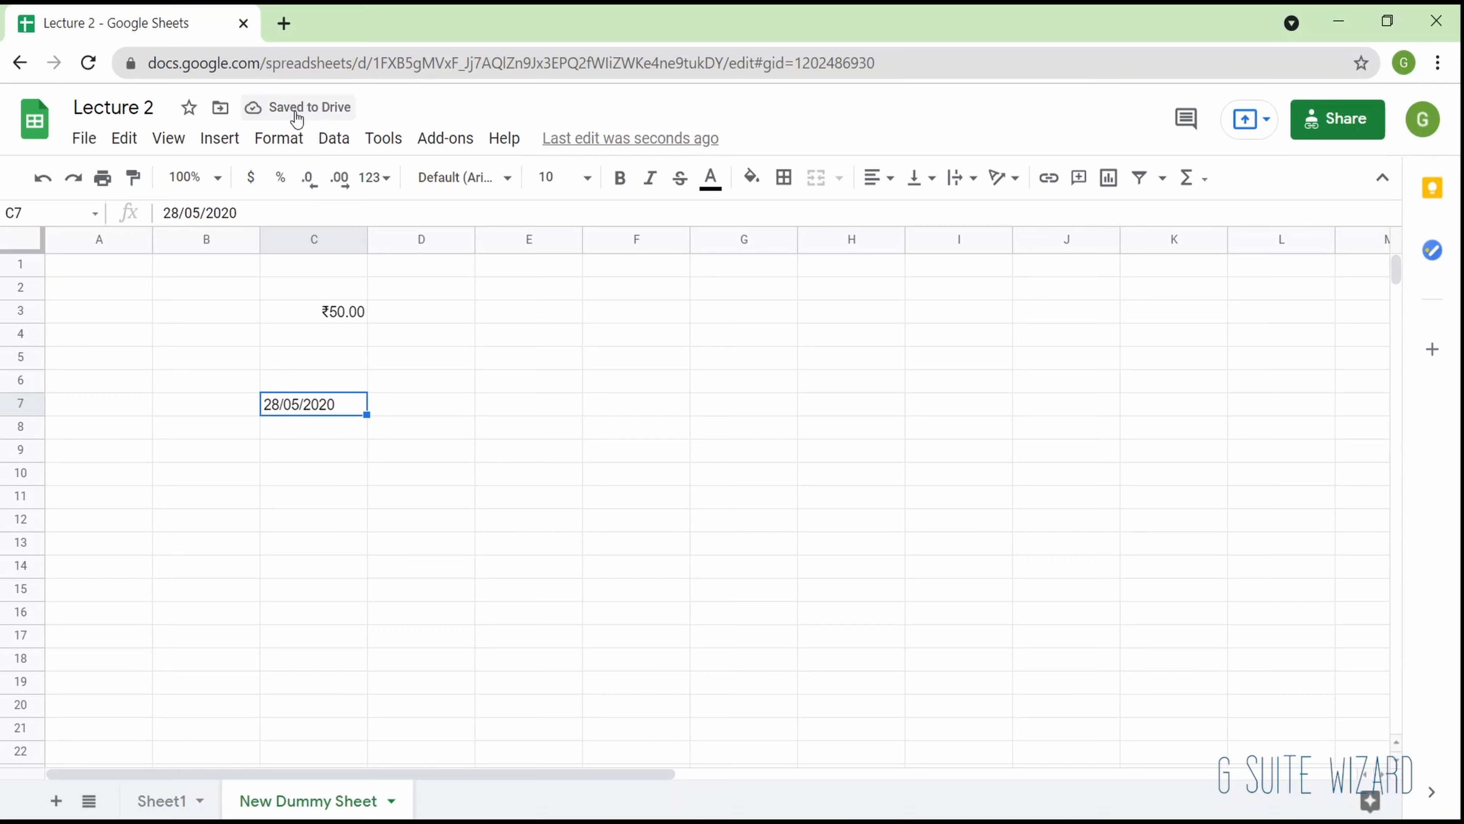
pyautogui.click(278, 140)
pyautogui.moveTo(447, 237)
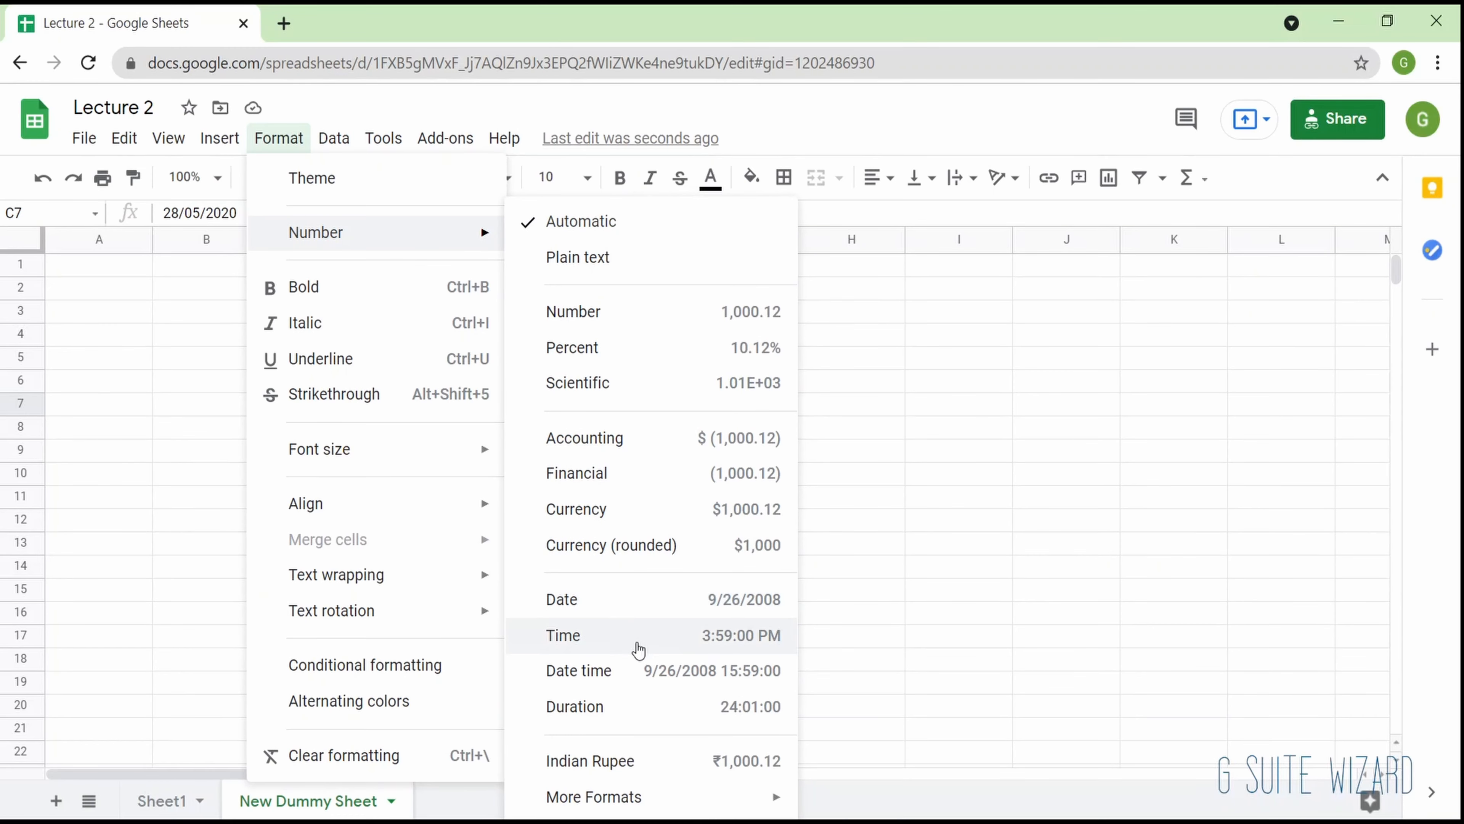
pyautogui.click(639, 690)
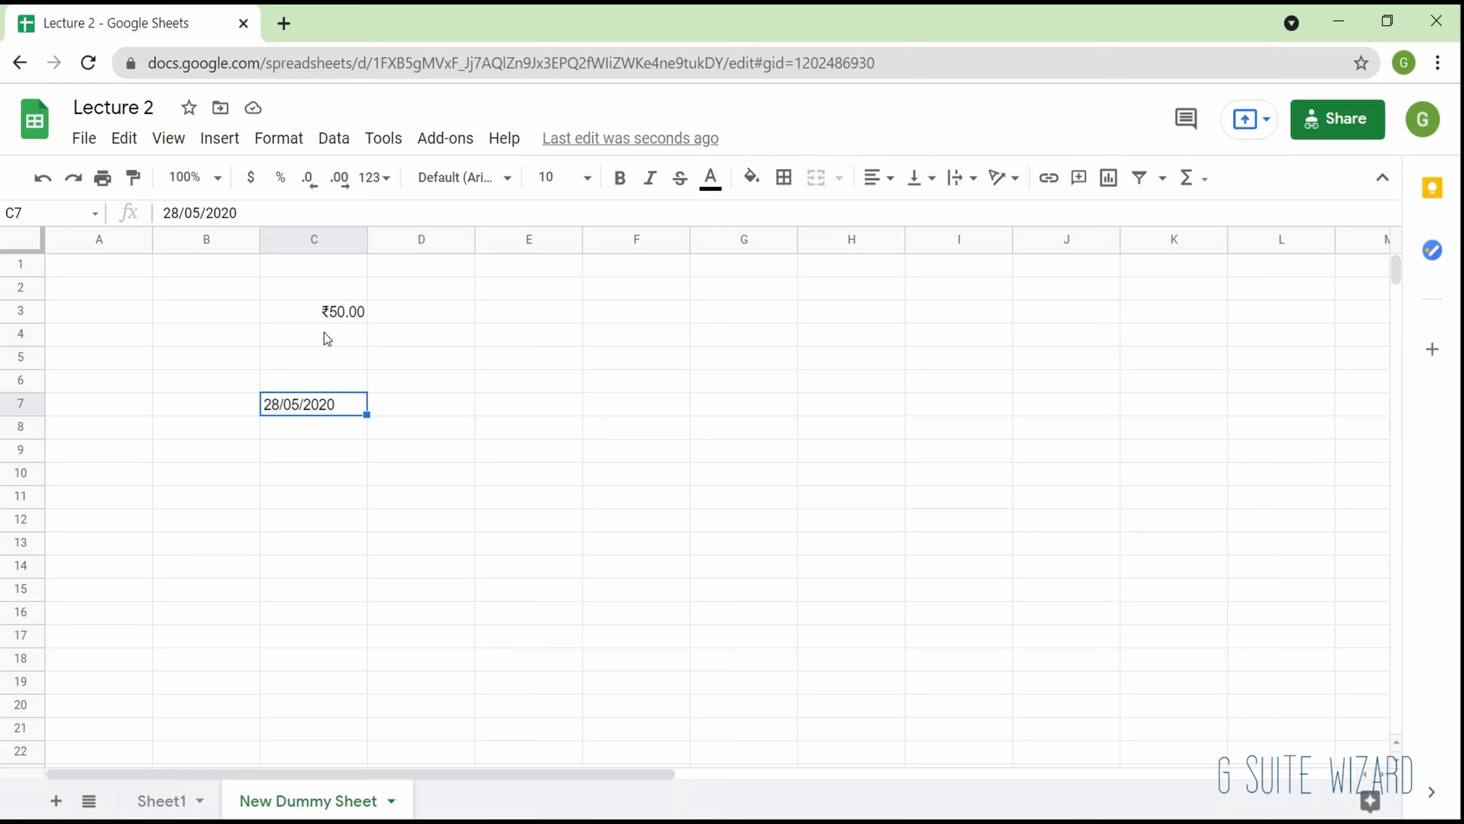
pyautogui.click(340, 306)
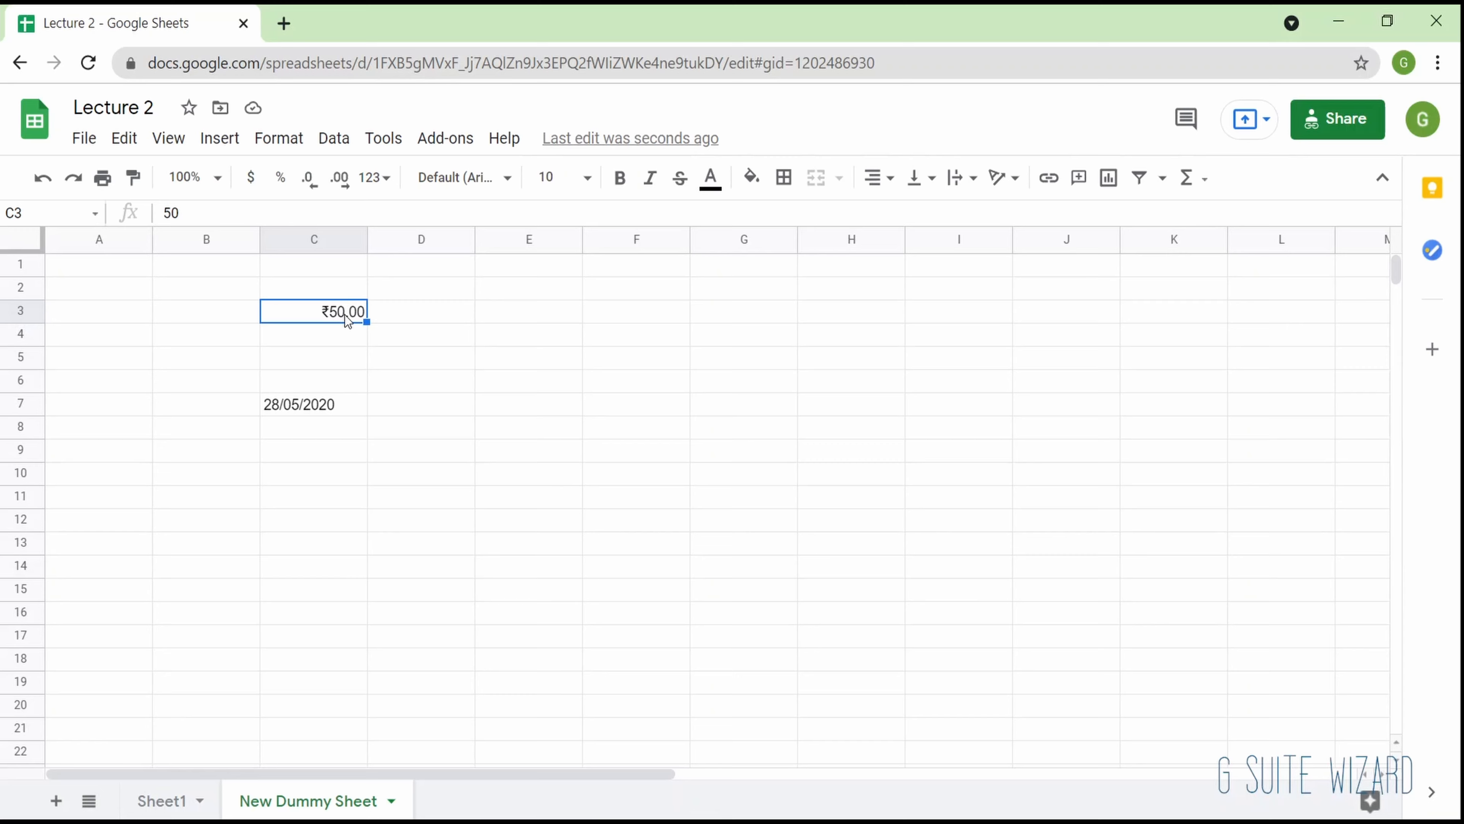
# - Enter the date 05/28/2020 in month-first order in cell C9
pyautogui.click(335, 408)
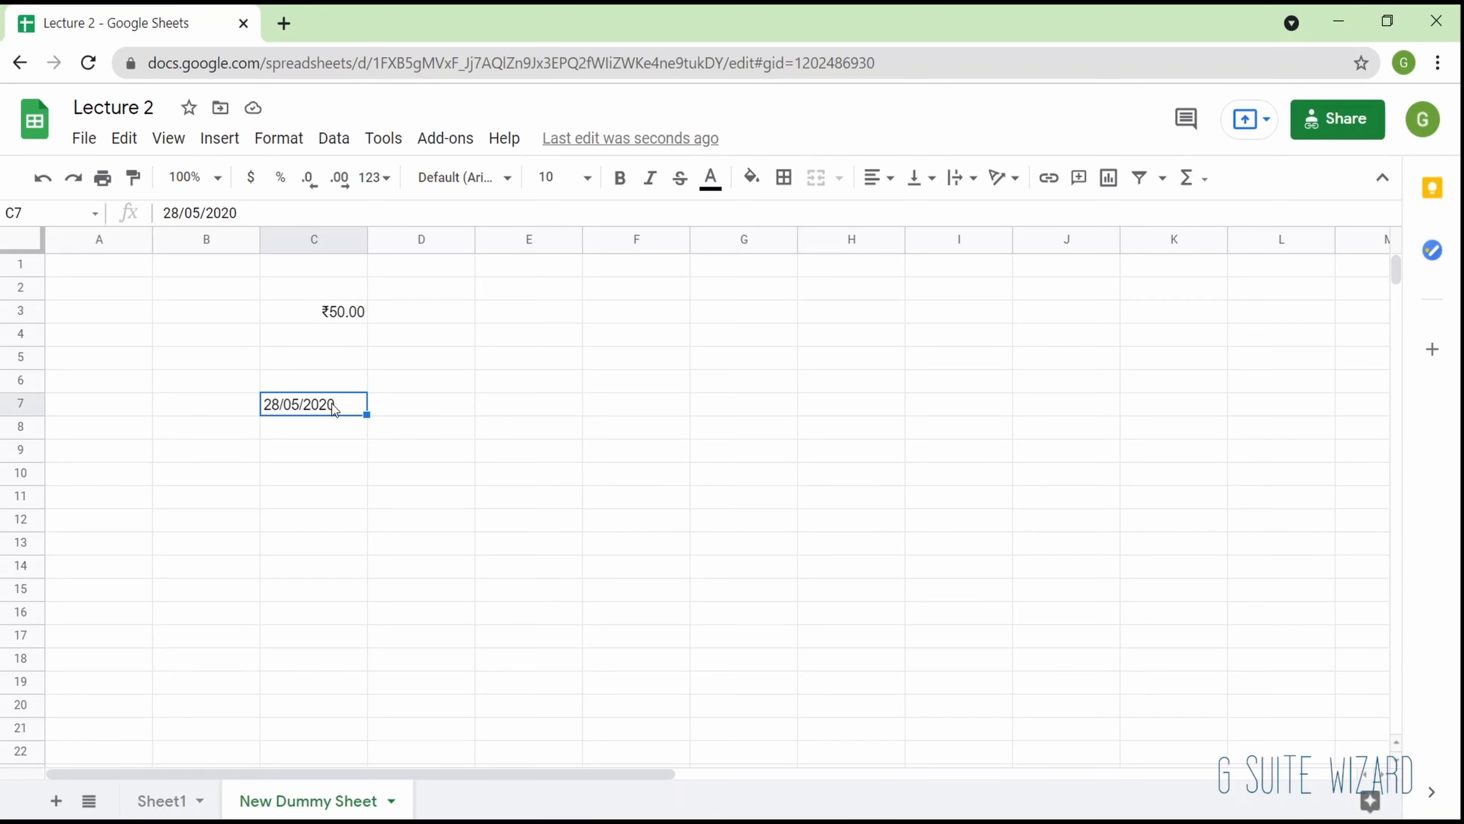
pyautogui.press('Down')
pyautogui.press('Down')
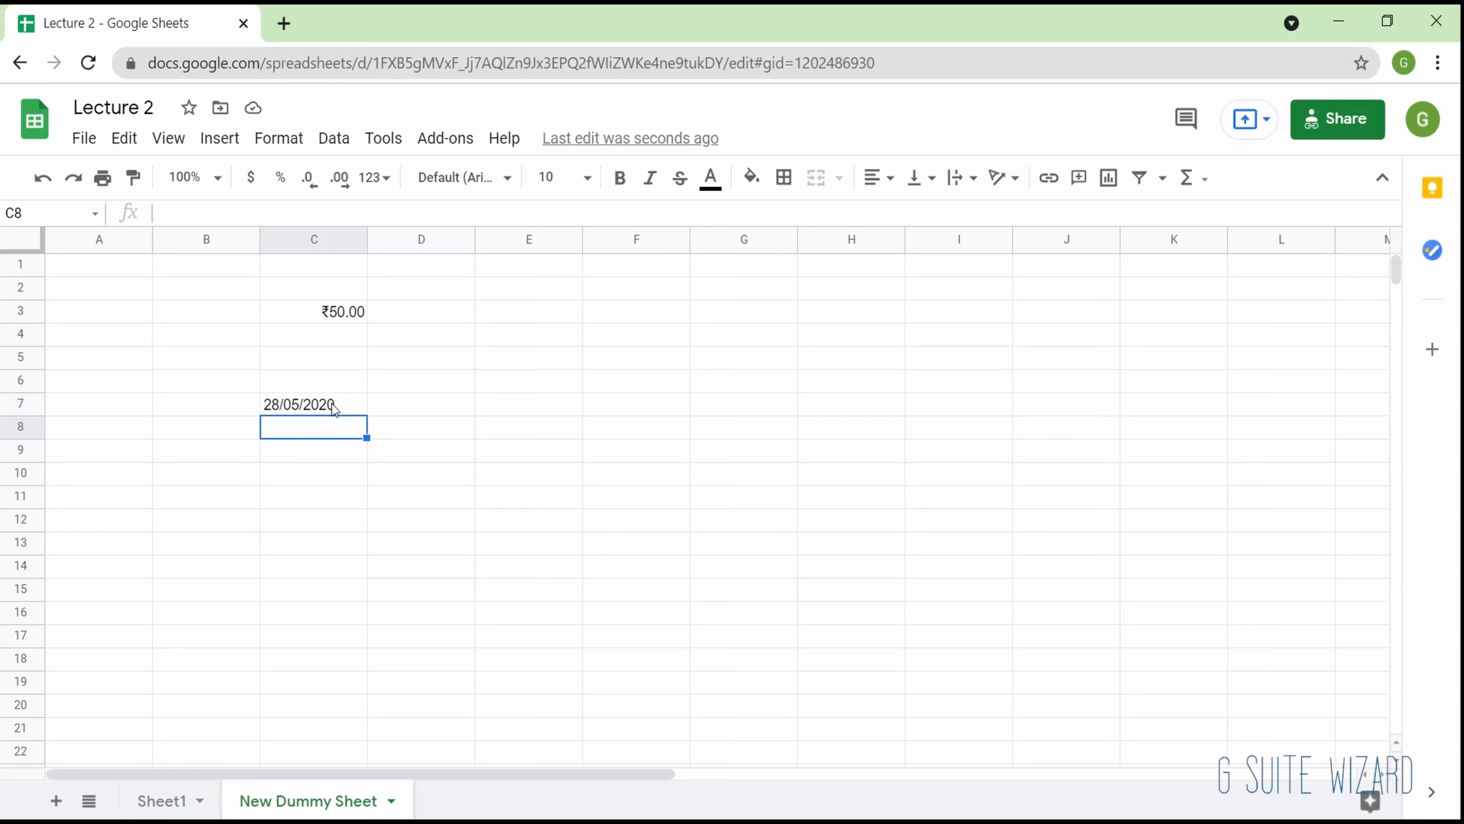
pyautogui.write('05')
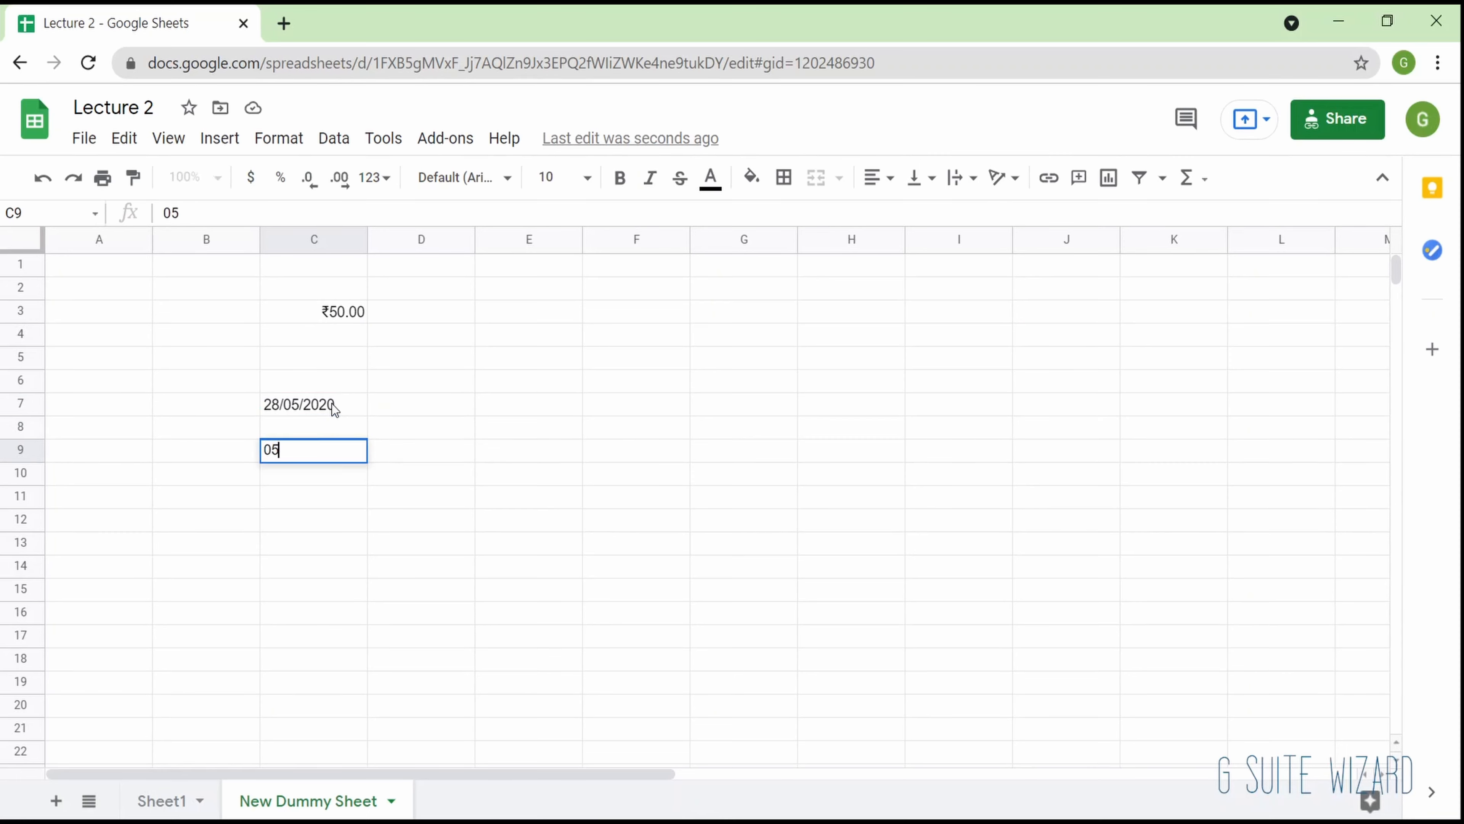
pyautogui.write('/28/2020')
pyautogui.press('Return')
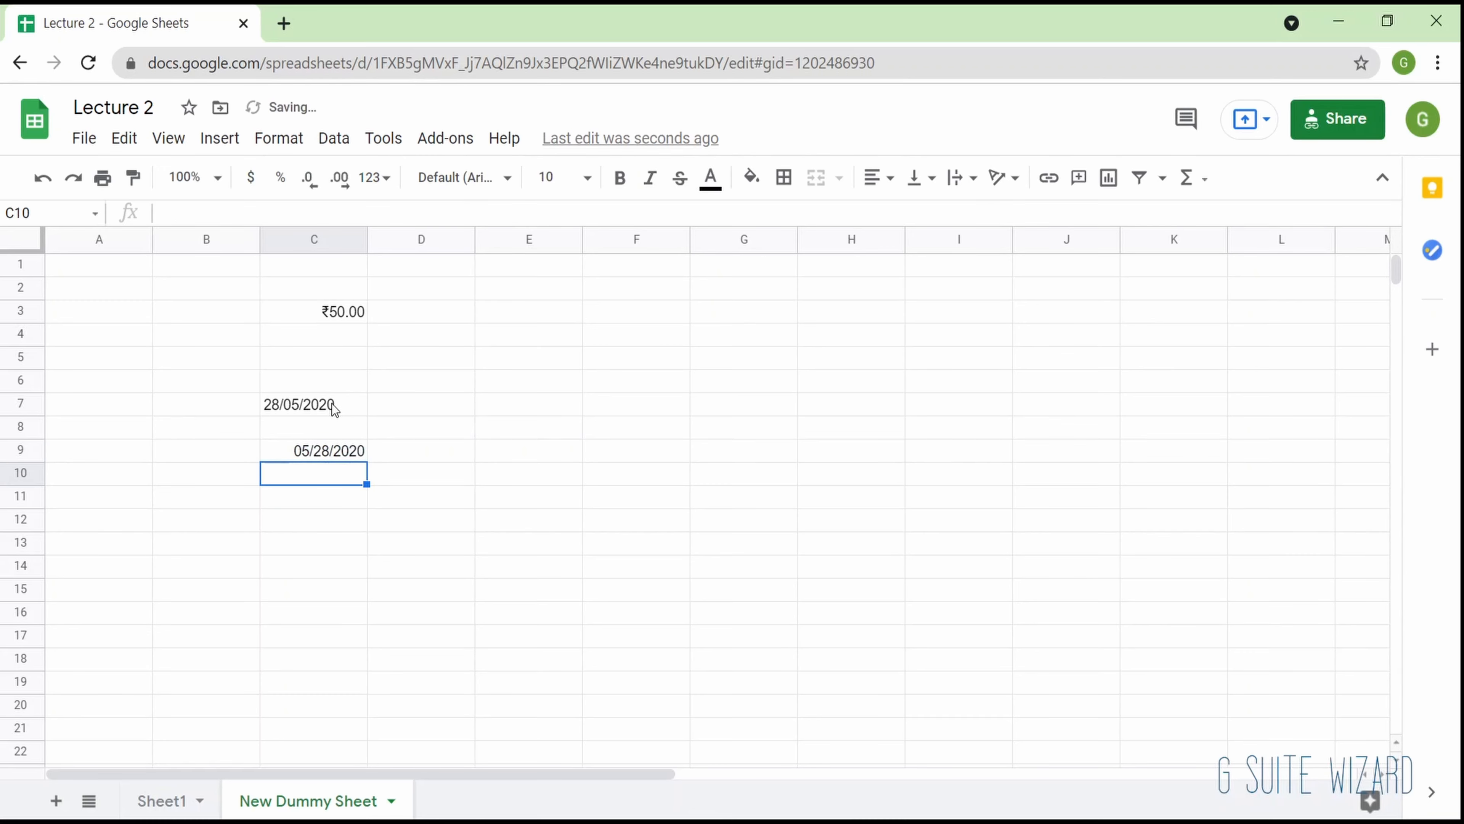
# - Apply the Date time number format to cell C9 and fit column C's width to its contents
pyautogui.press('Up')
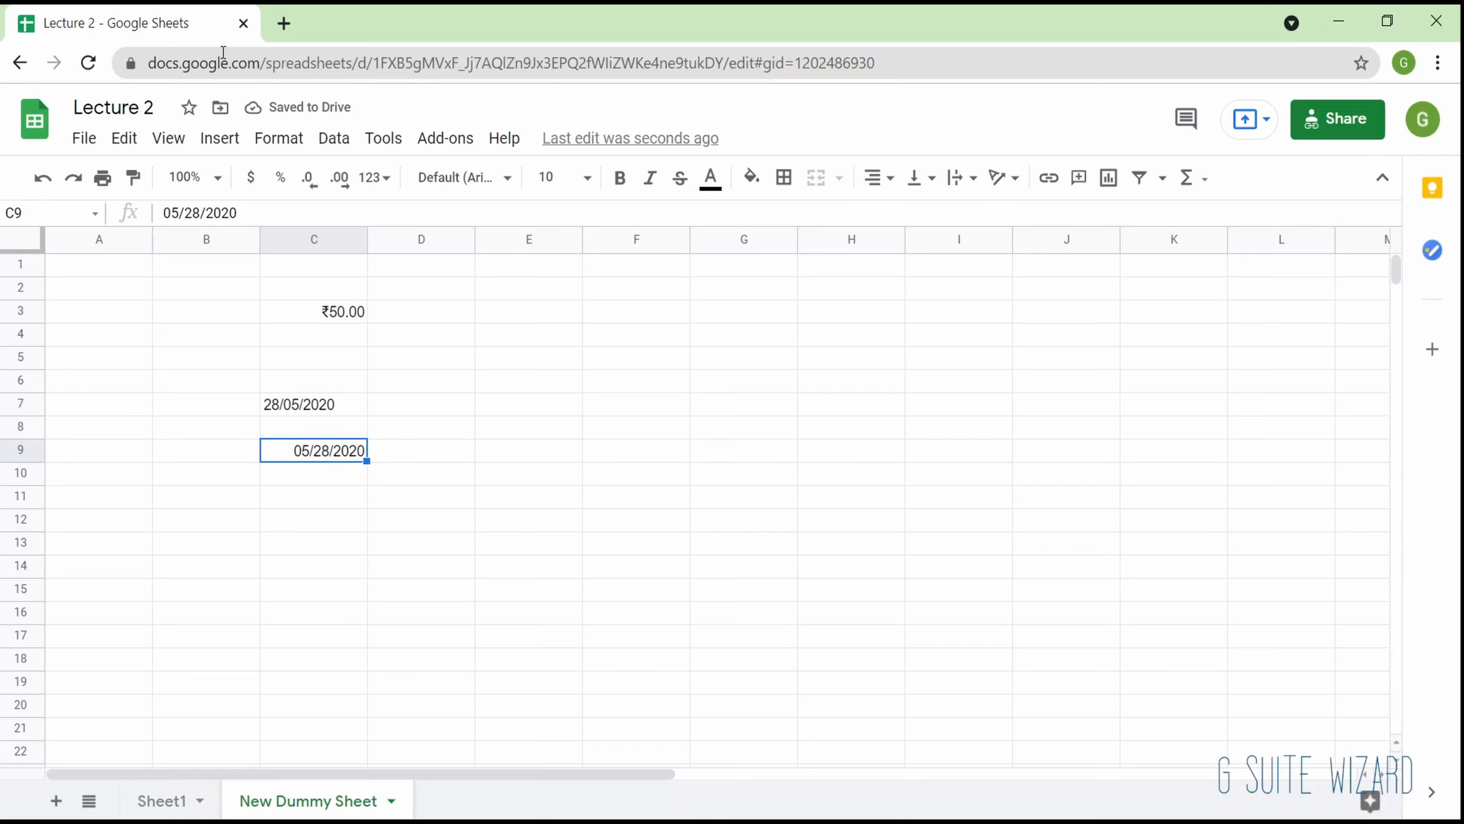
pyautogui.click(280, 138)
pyautogui.moveTo(310, 230)
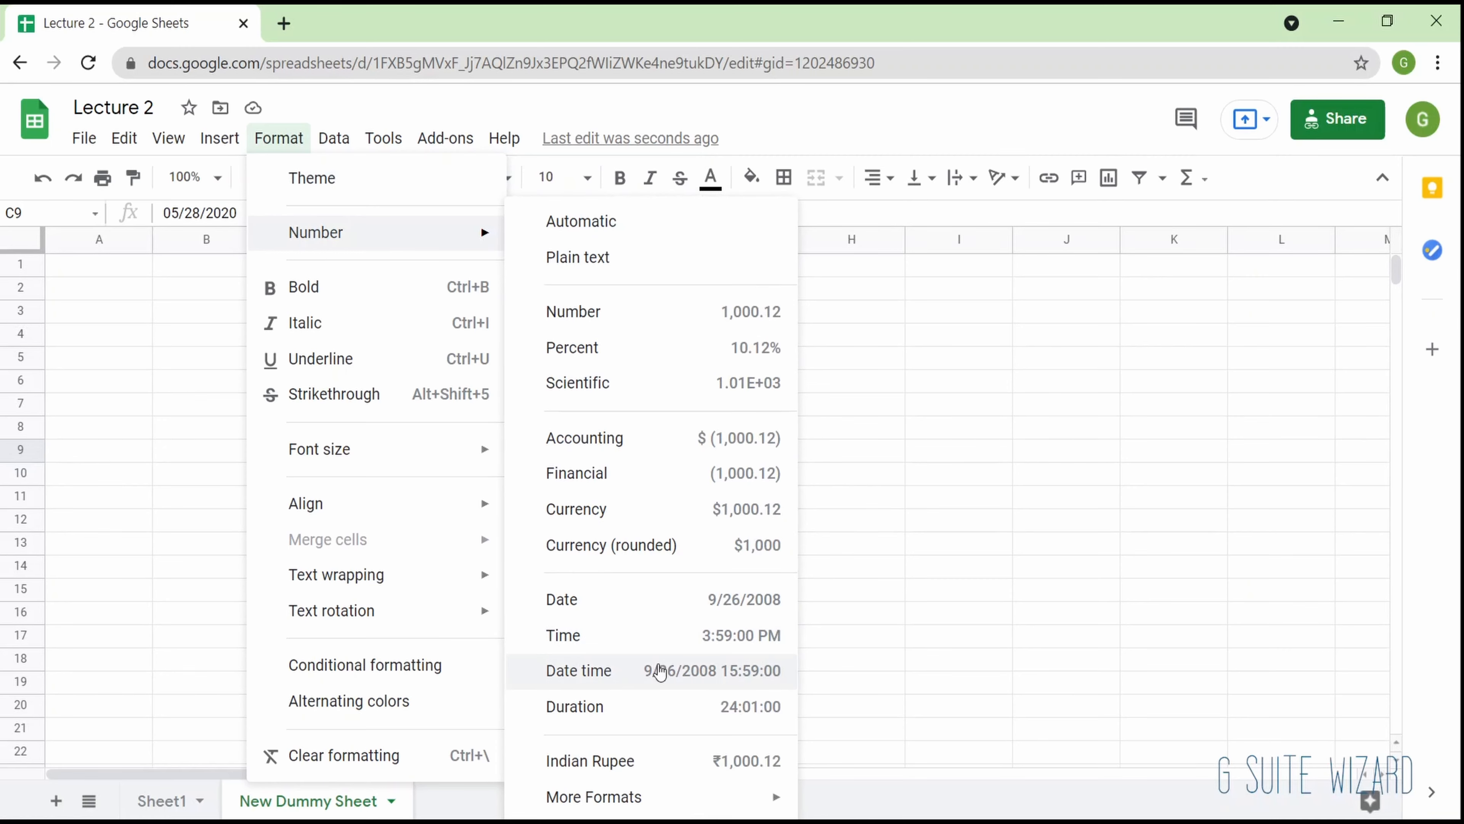
pyautogui.click(663, 671)
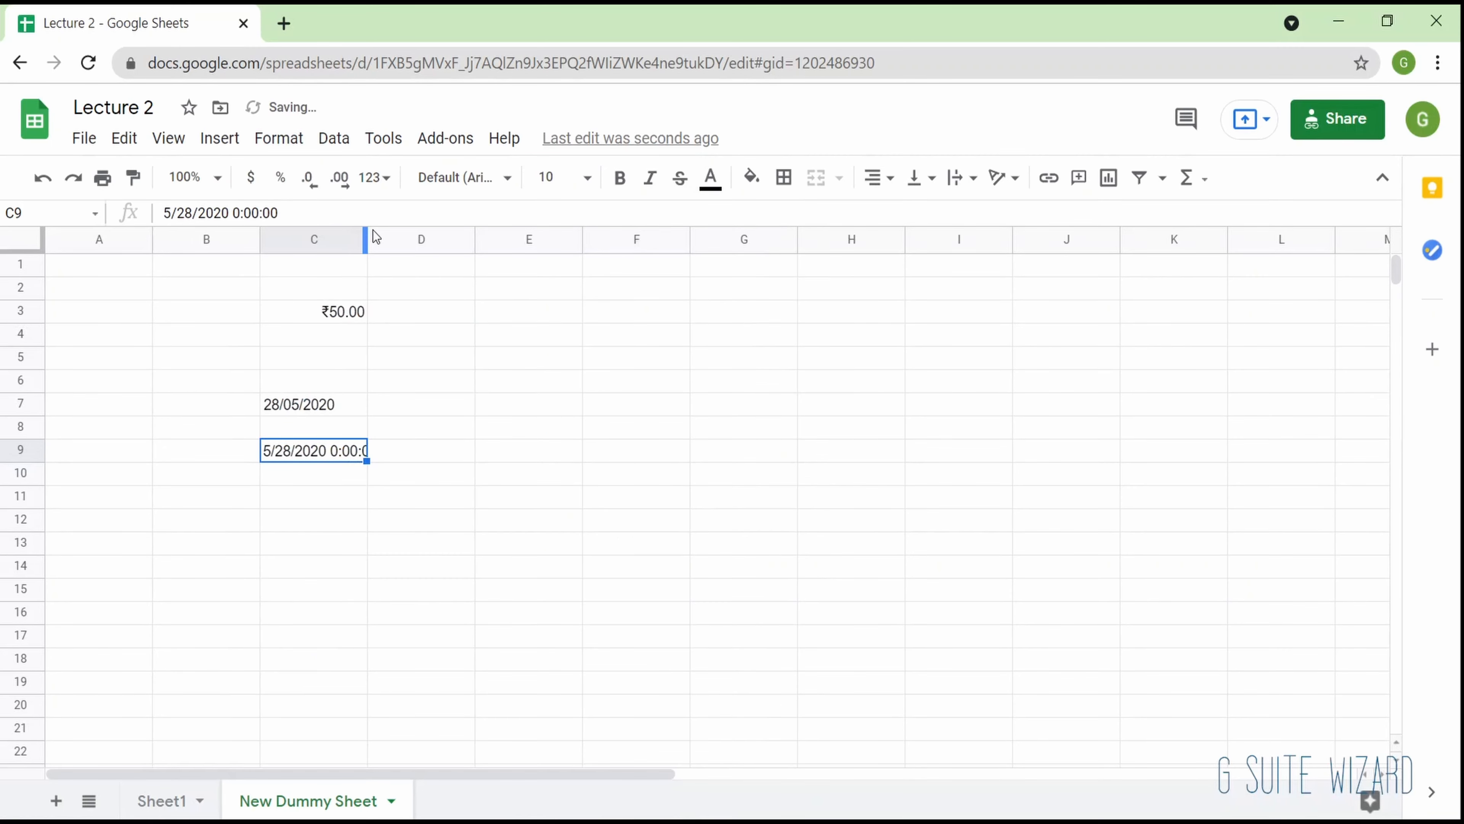
pyautogui.doubleClick(365, 238)
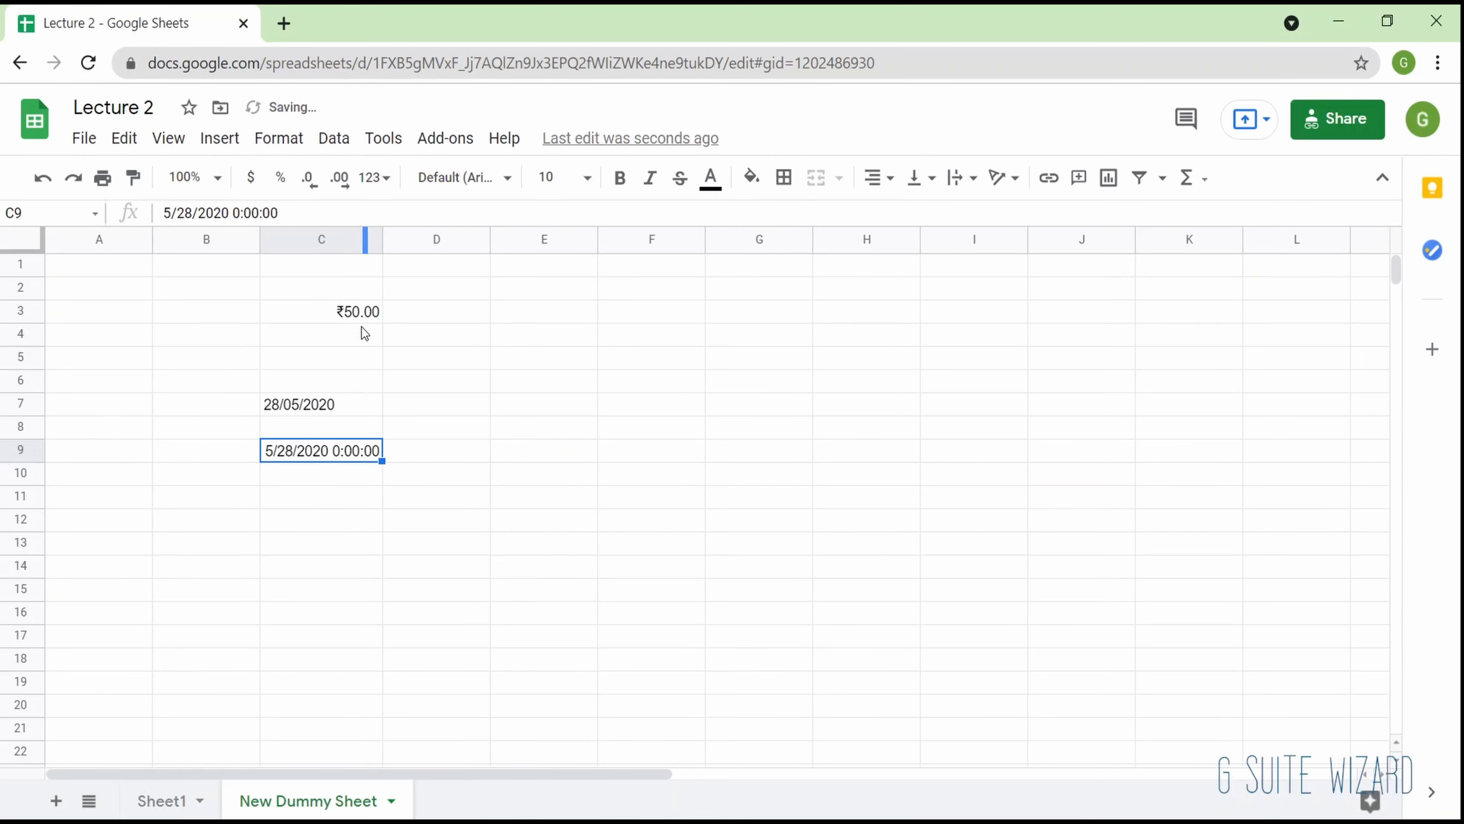
# - Apply the Date number format to cell C9
pyautogui.click(279, 139)
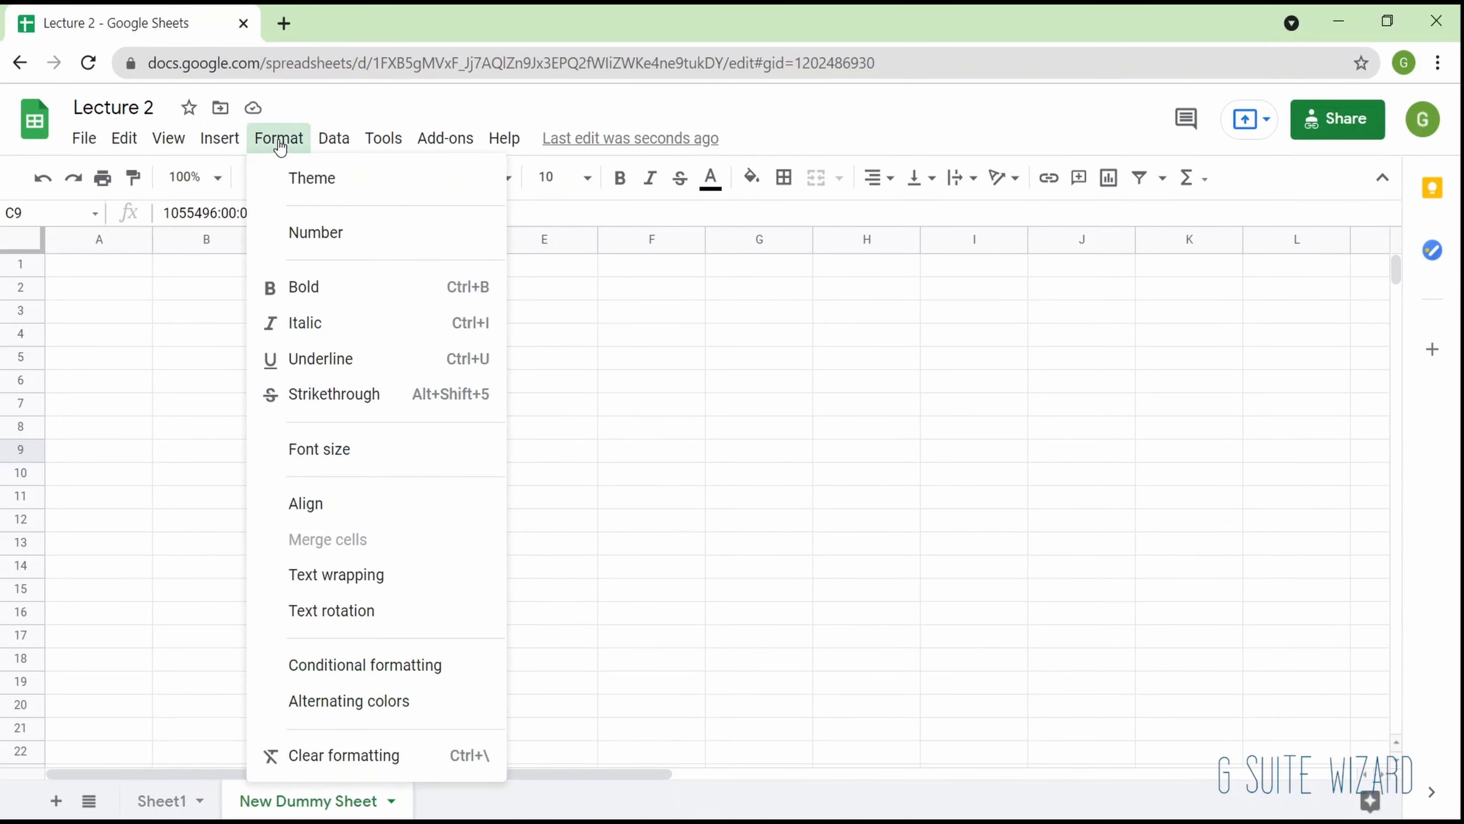
pyautogui.moveTo(419, 233)
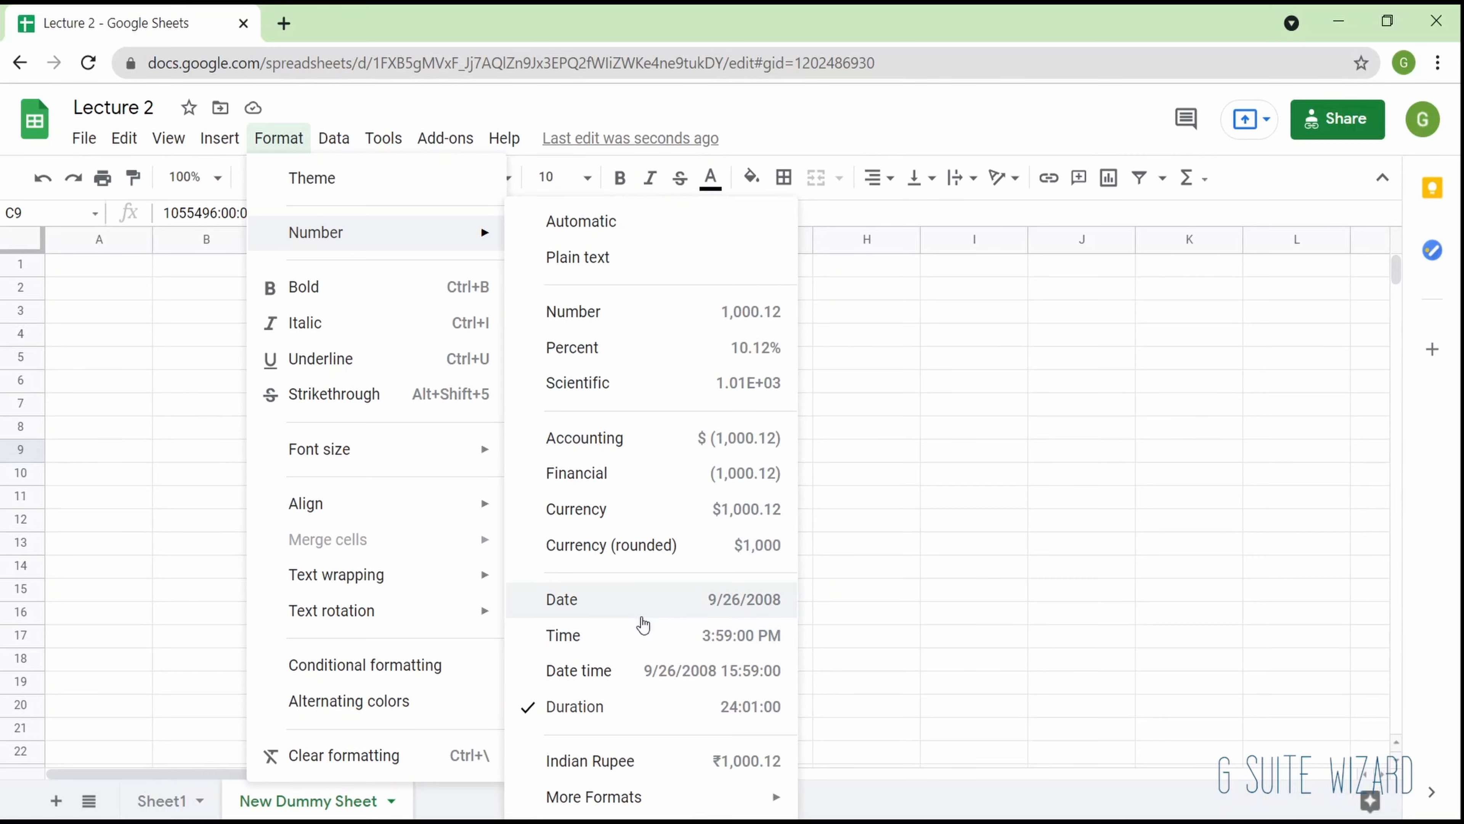
pyautogui.click(641, 606)
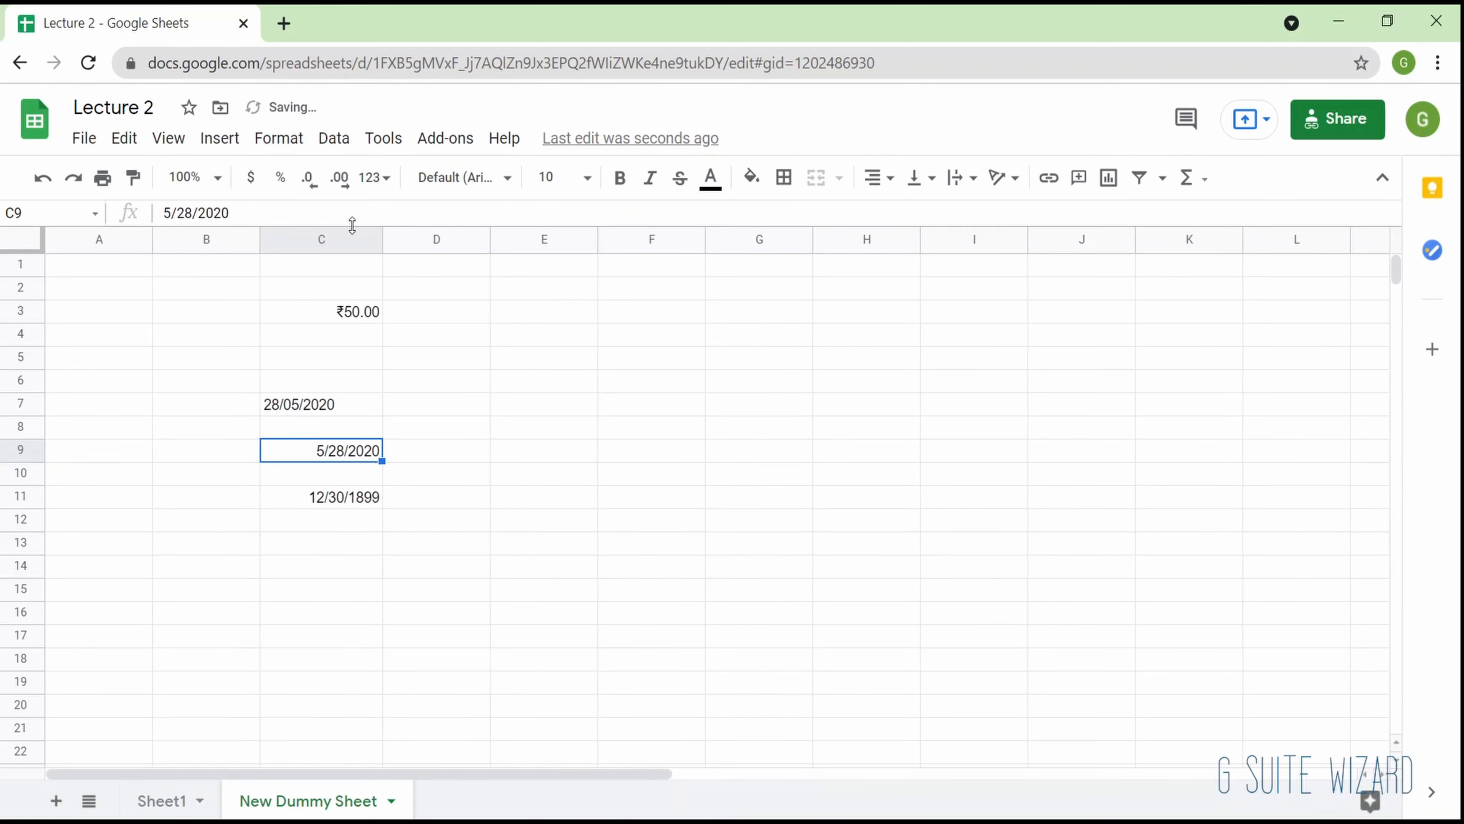
# - Center the contents of cell C7 horizontally
pyautogui.click(279, 140)
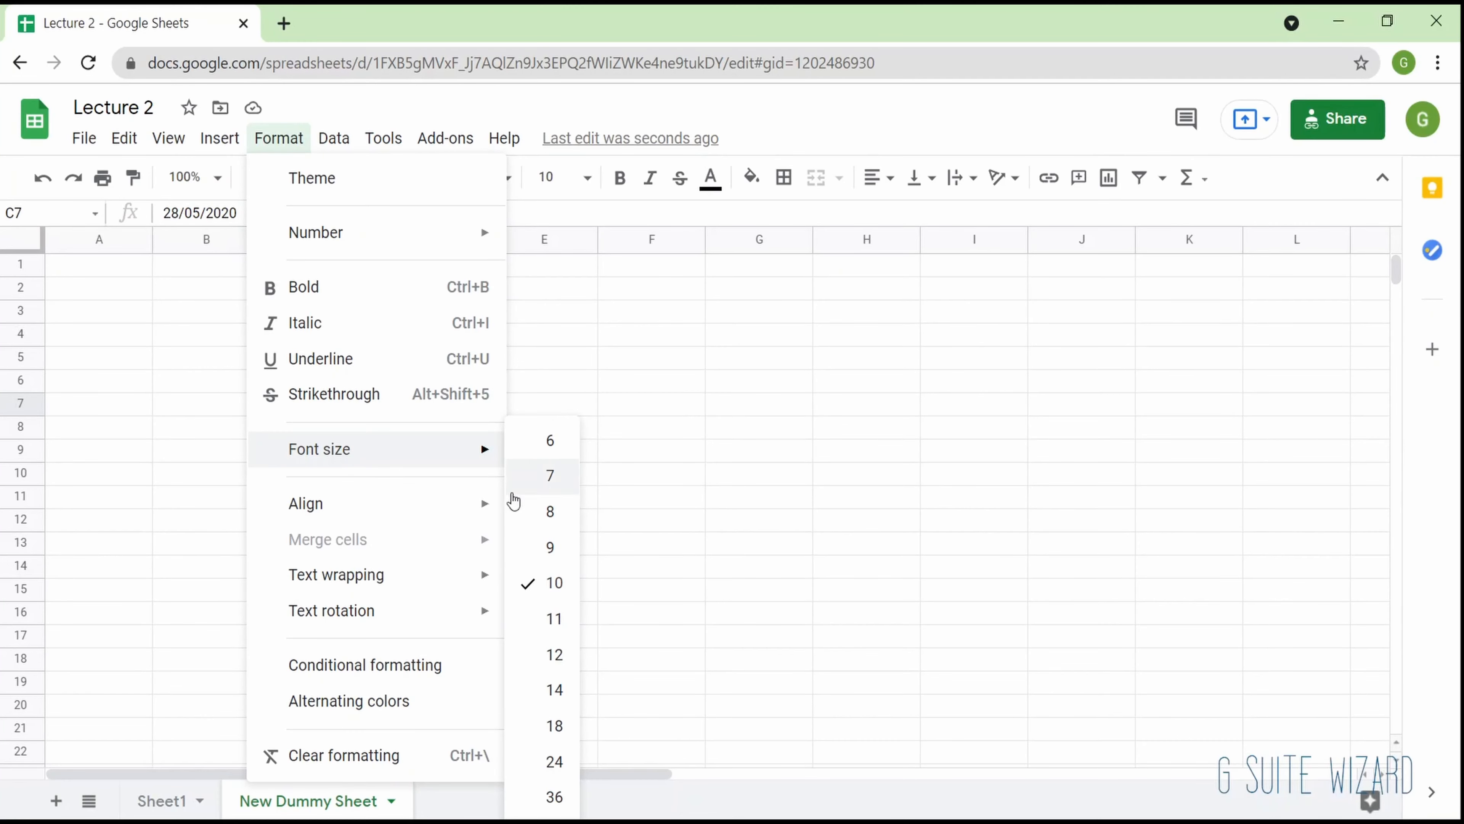
pyautogui.moveTo(461, 504)
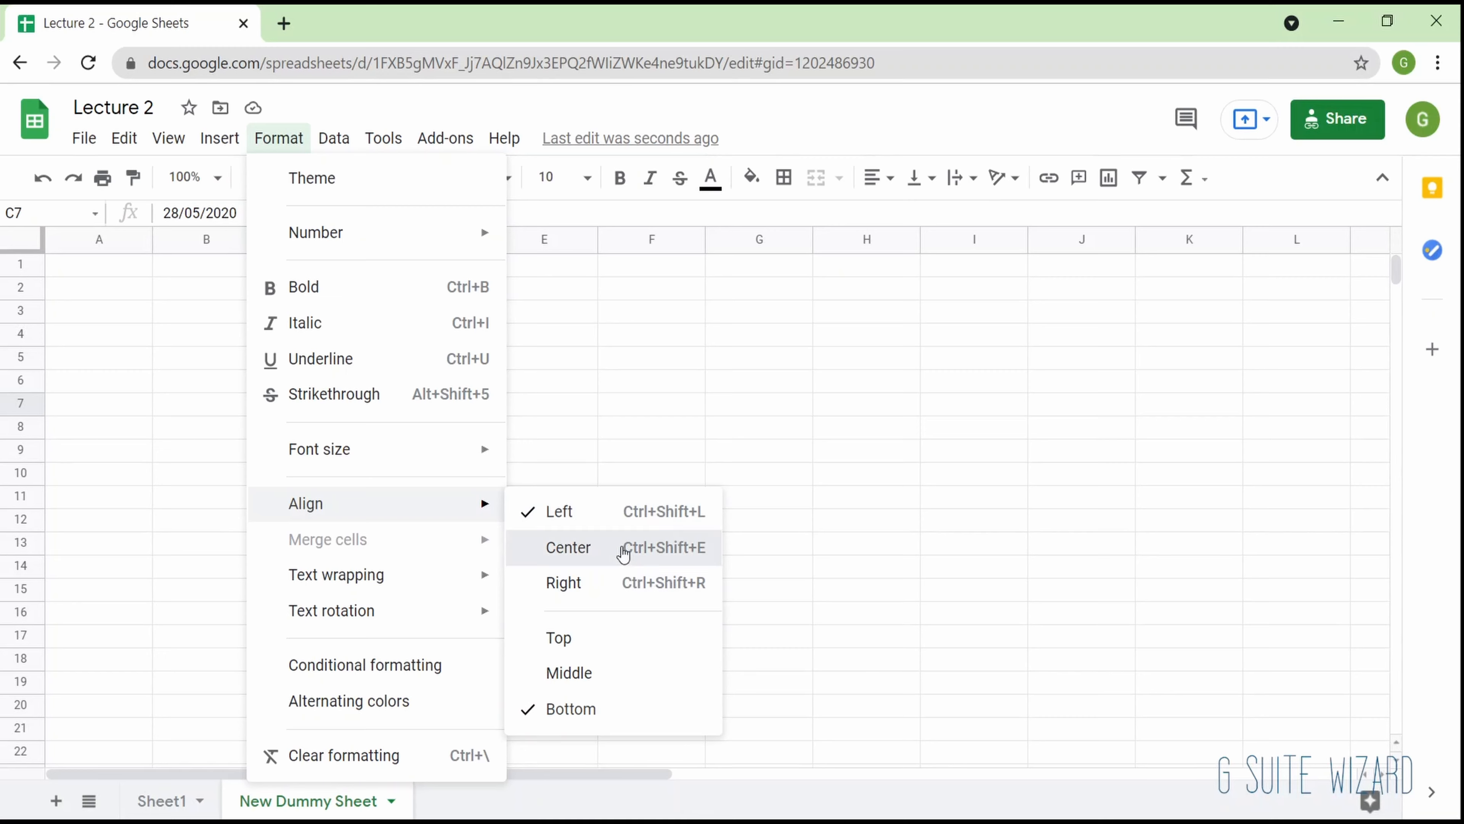
pyautogui.click(623, 553)
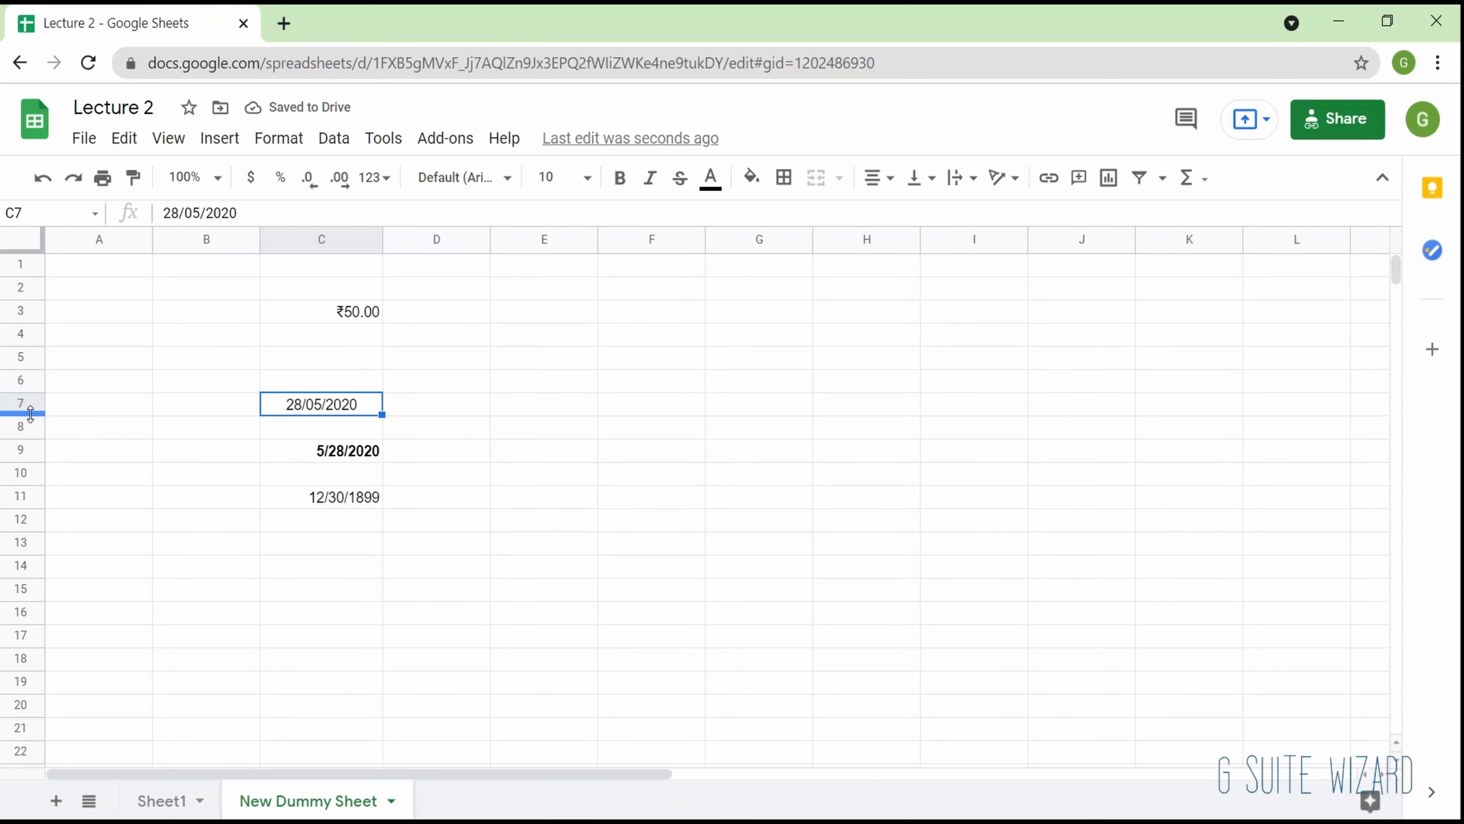
# - Make row 7 about four times taller and vertically align cell C7 to the middle, undoing and redoing the alignment once
pyautogui.moveTo(30, 413); pyautogui.dragTo(55, 482)
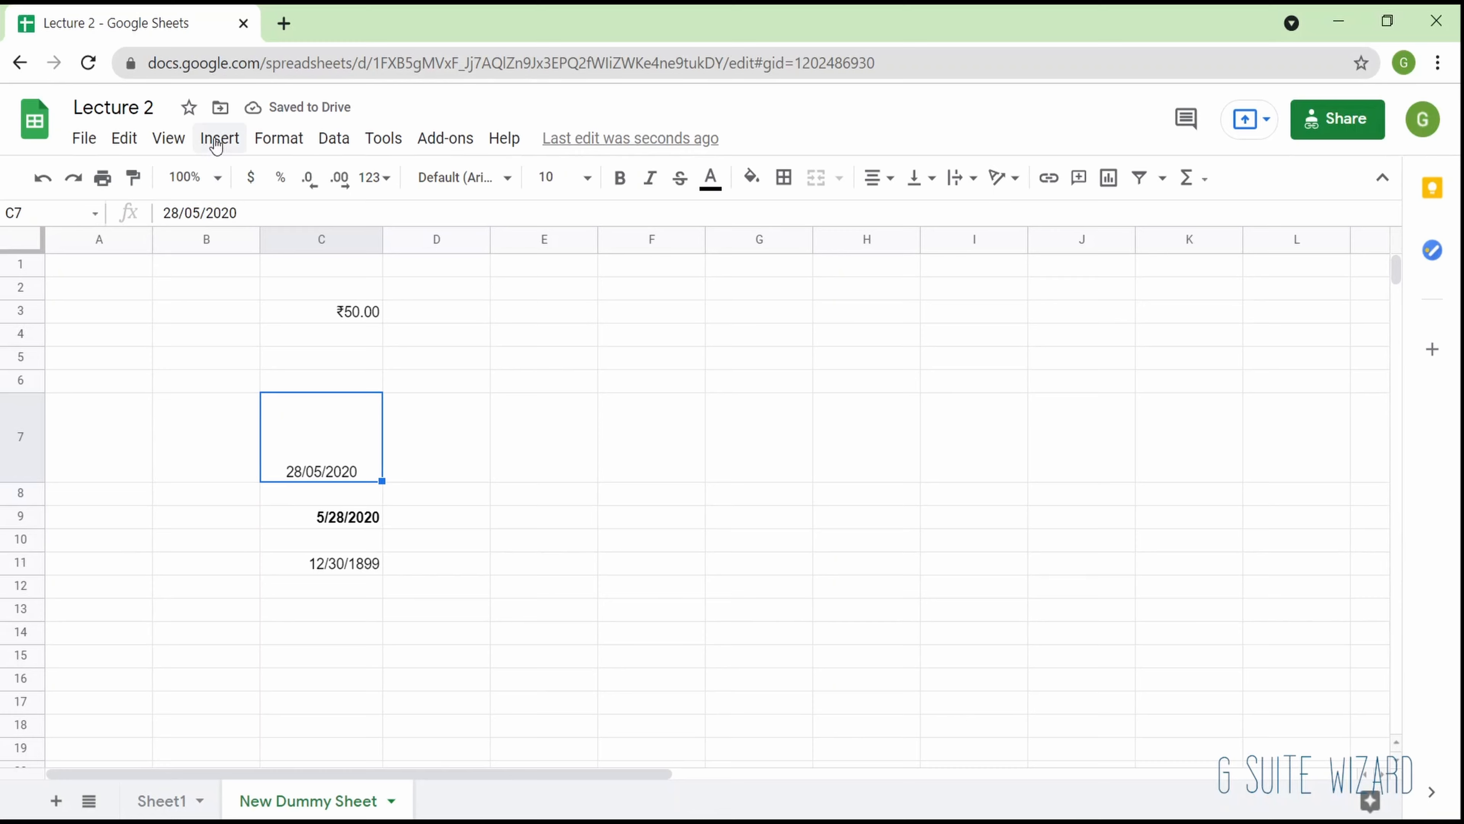
pyautogui.click(266, 141)
pyautogui.moveTo(382, 504)
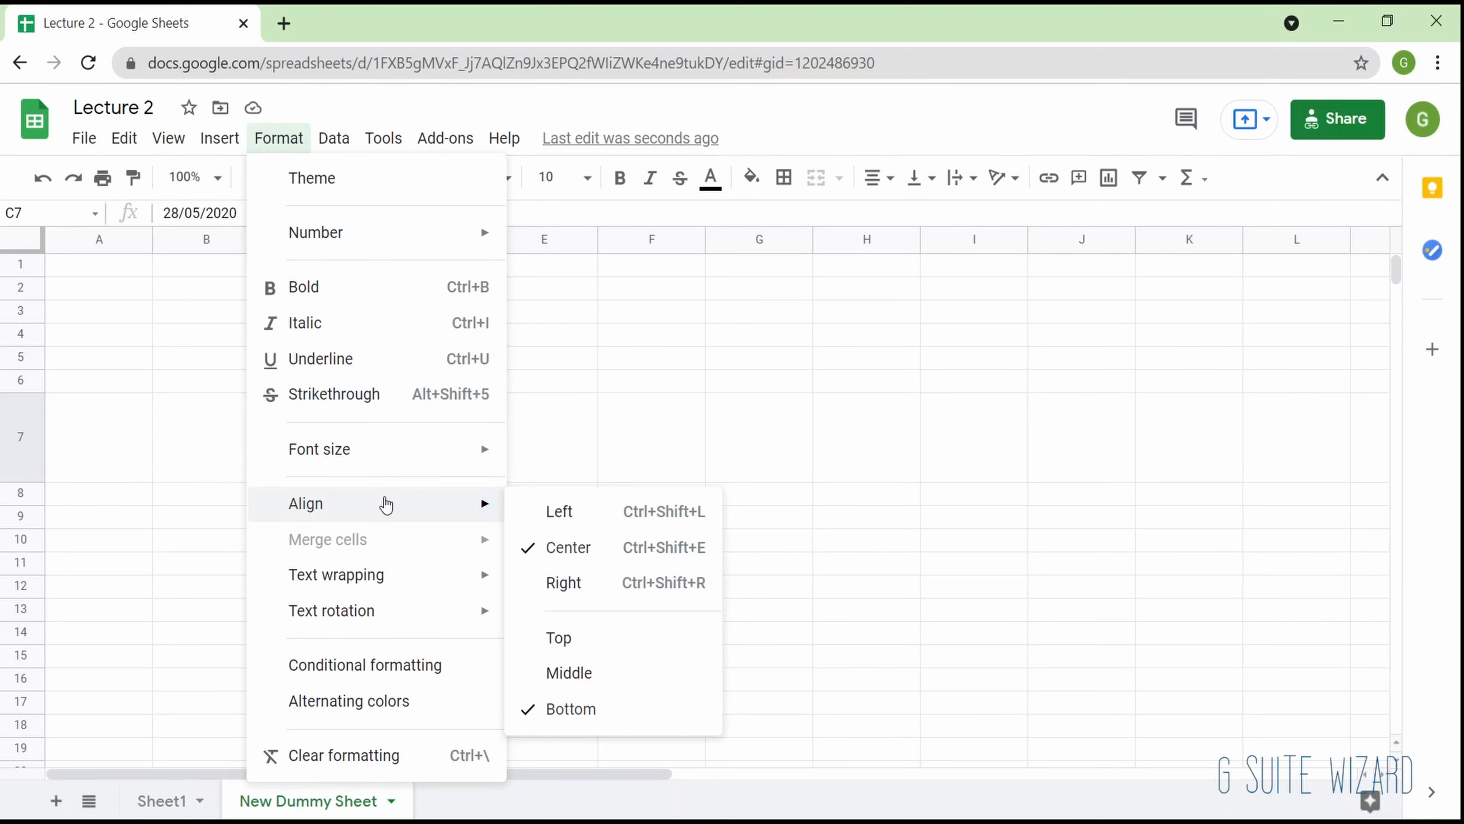
pyautogui.click(650, 683)
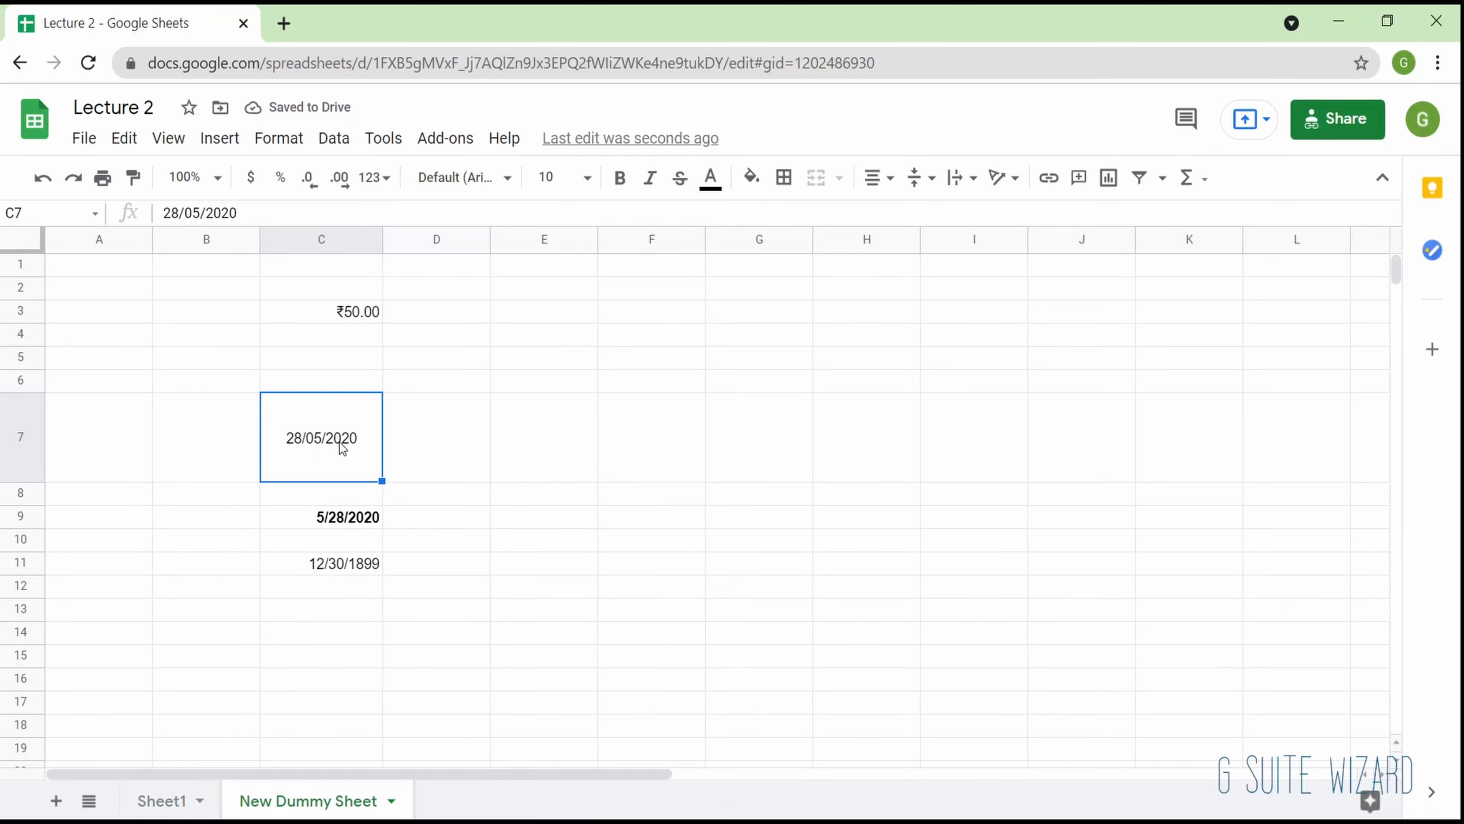
pyautogui.hotkey('ctrl', 'z')
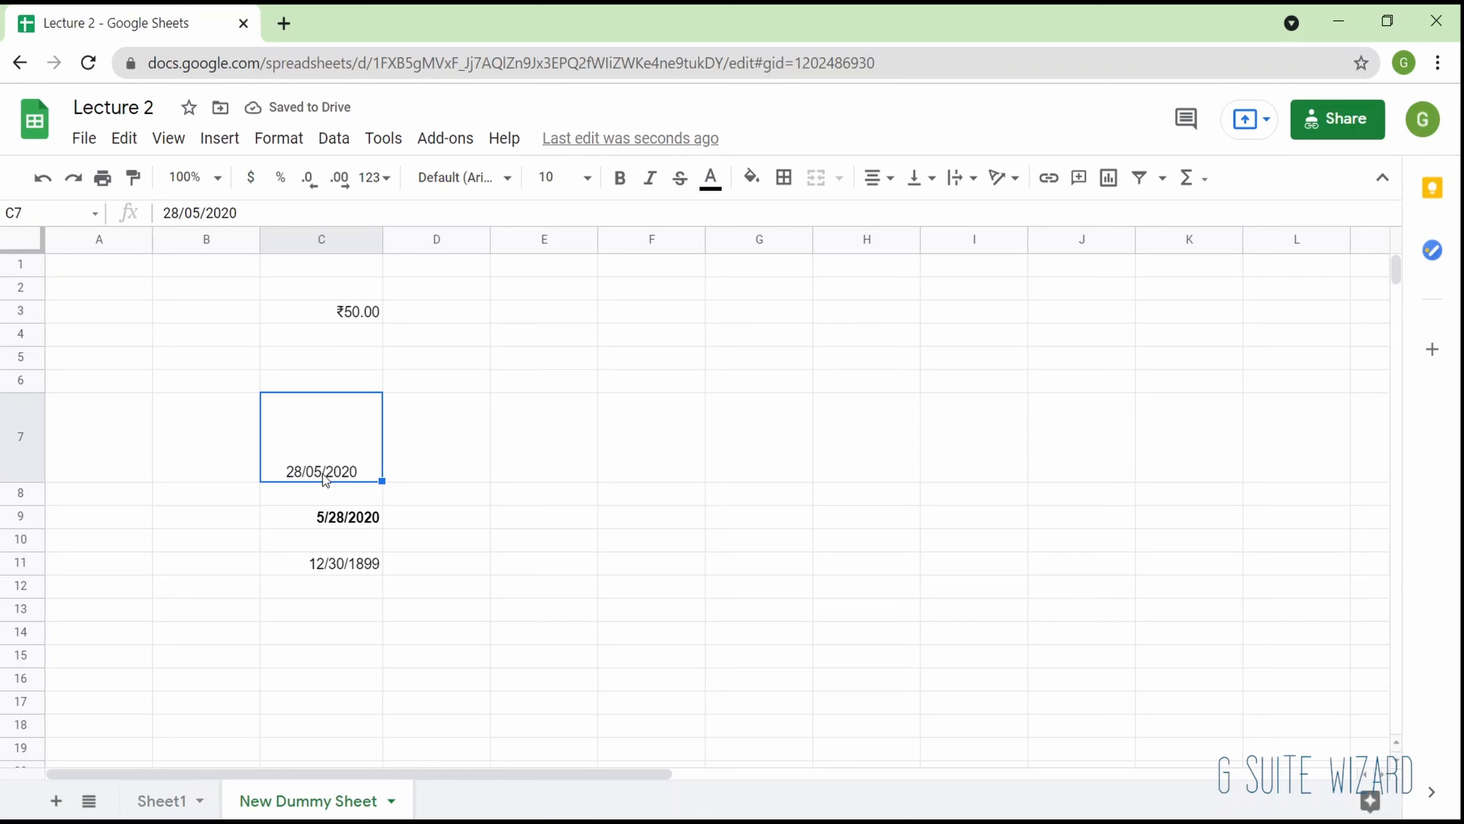
pyautogui.hotkey('ctrl', 'y')
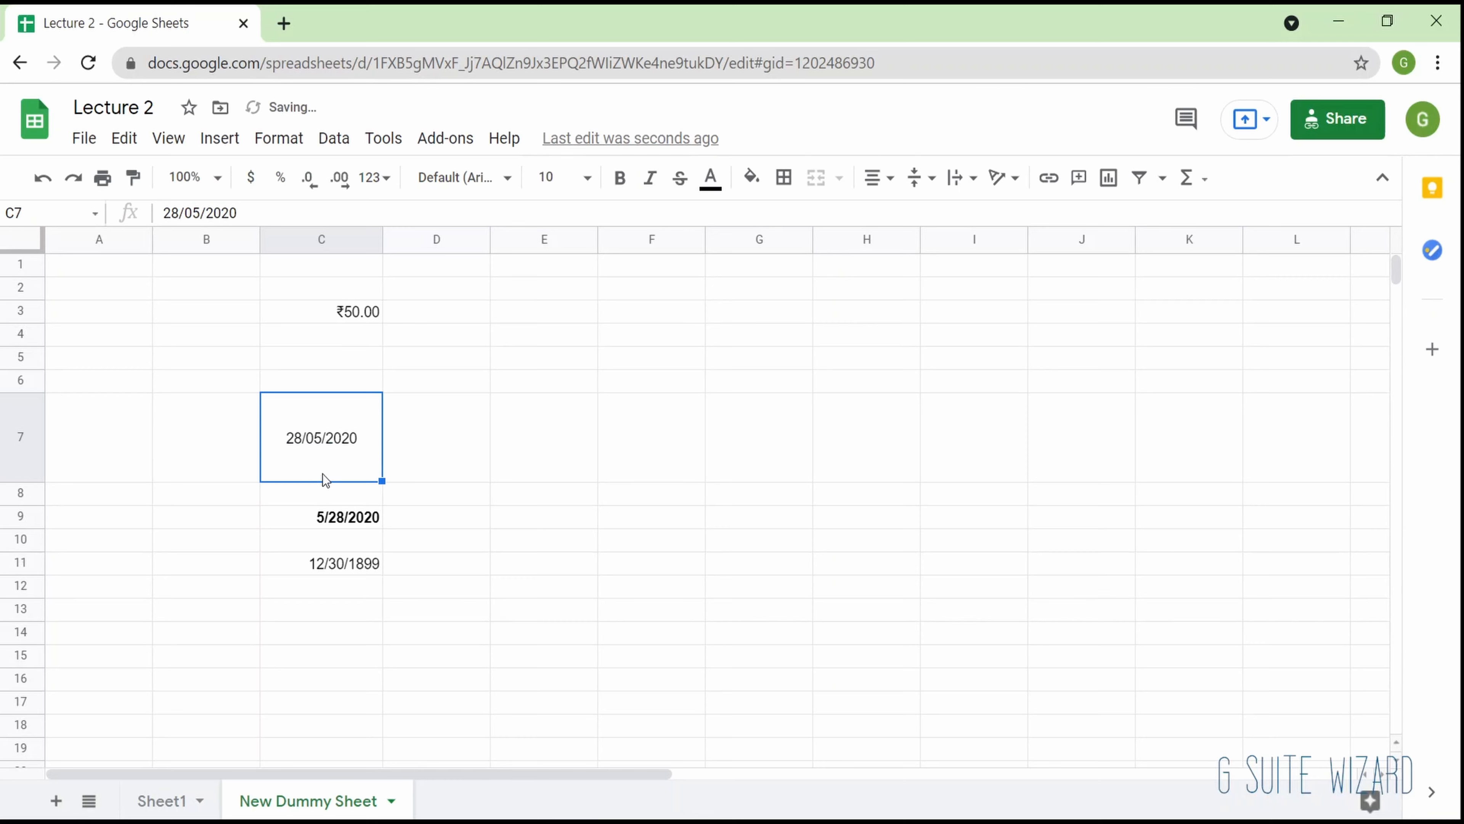
# - Enter "Hi there, my name is gsuite and i am here to tell you about sheets" in cell B5
pyautogui.click(279, 138)
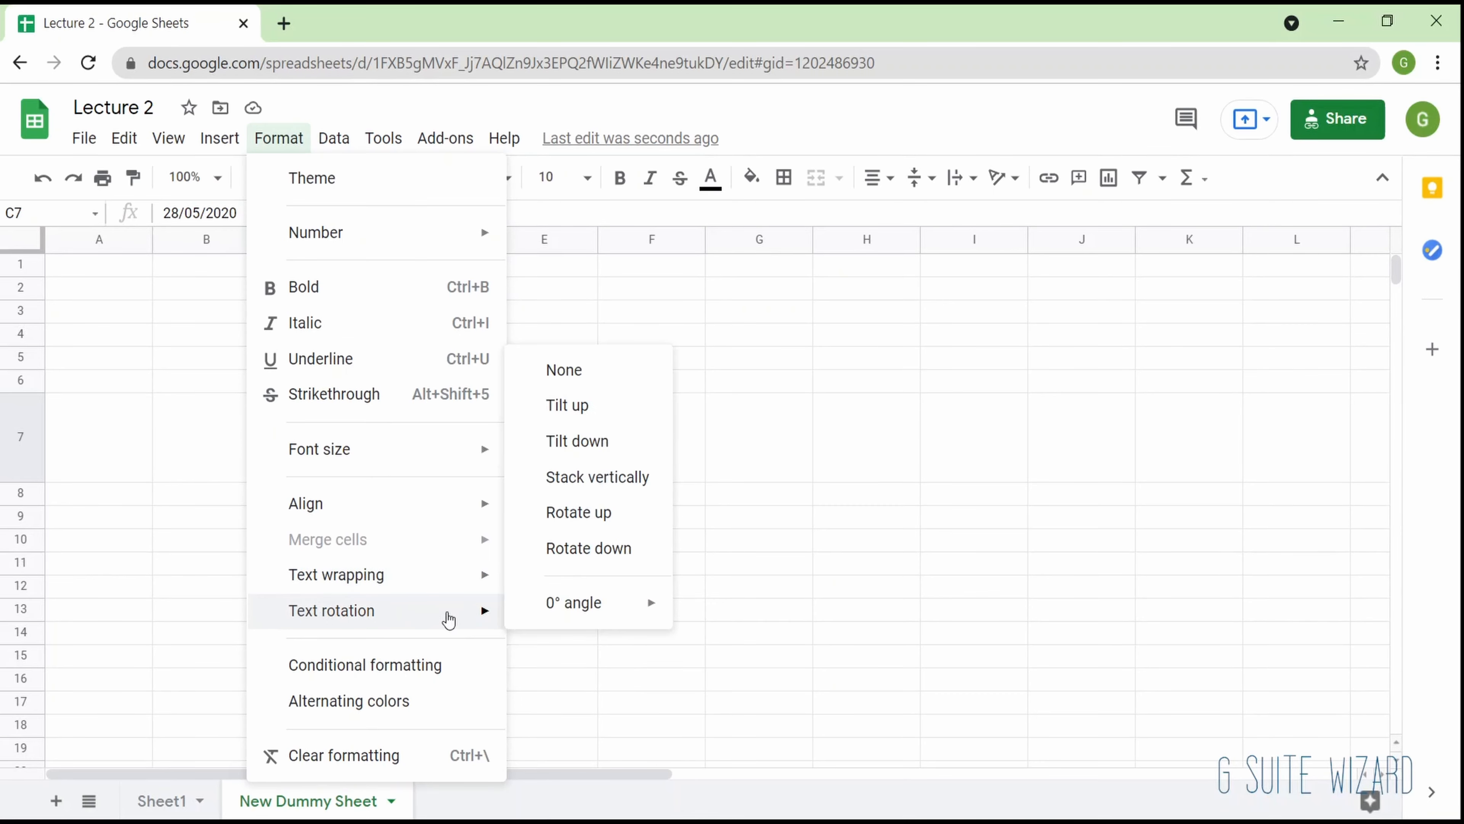
pyautogui.click(92, 509)
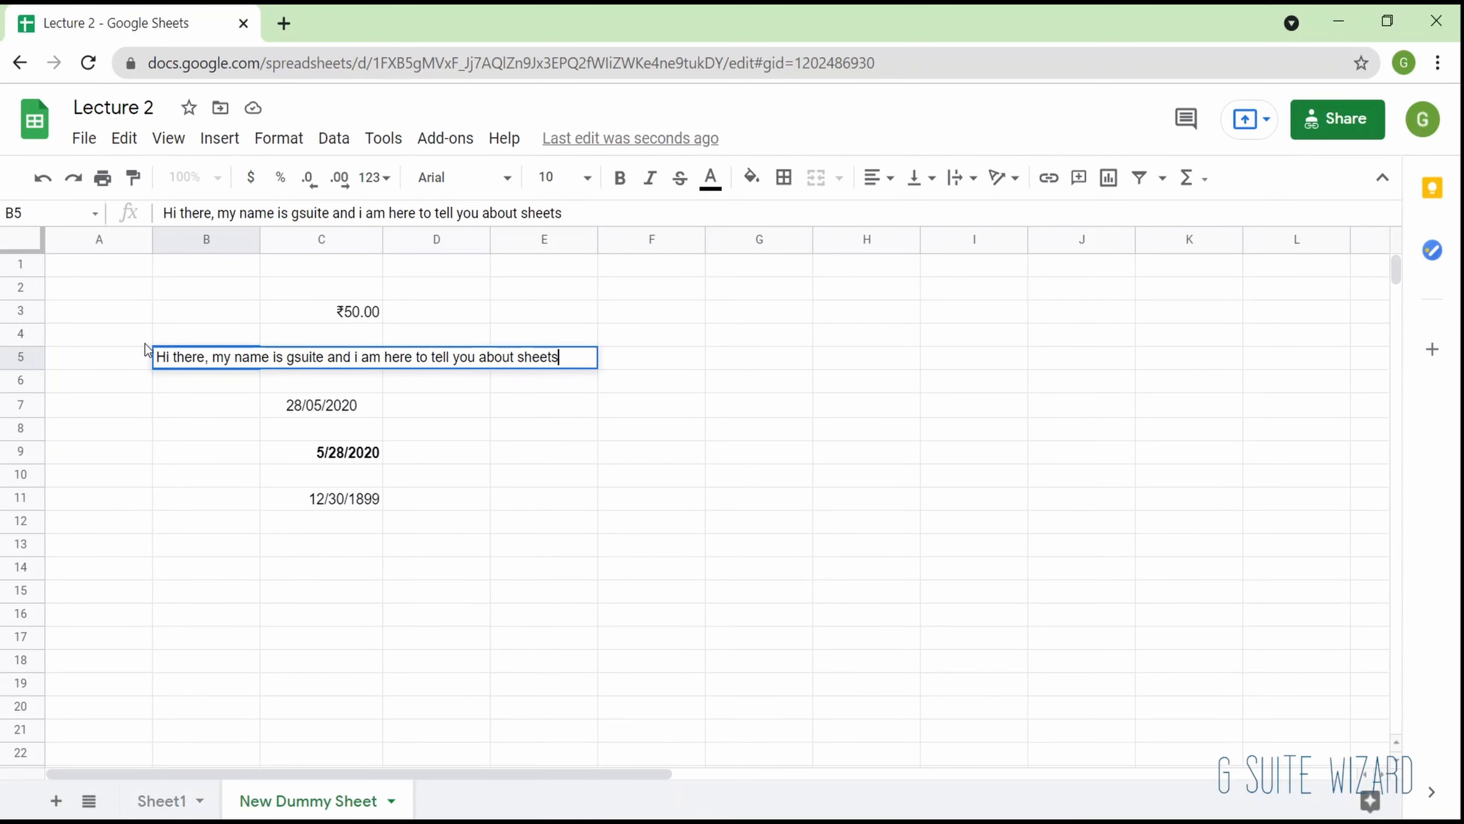
pyautogui.press('Return')
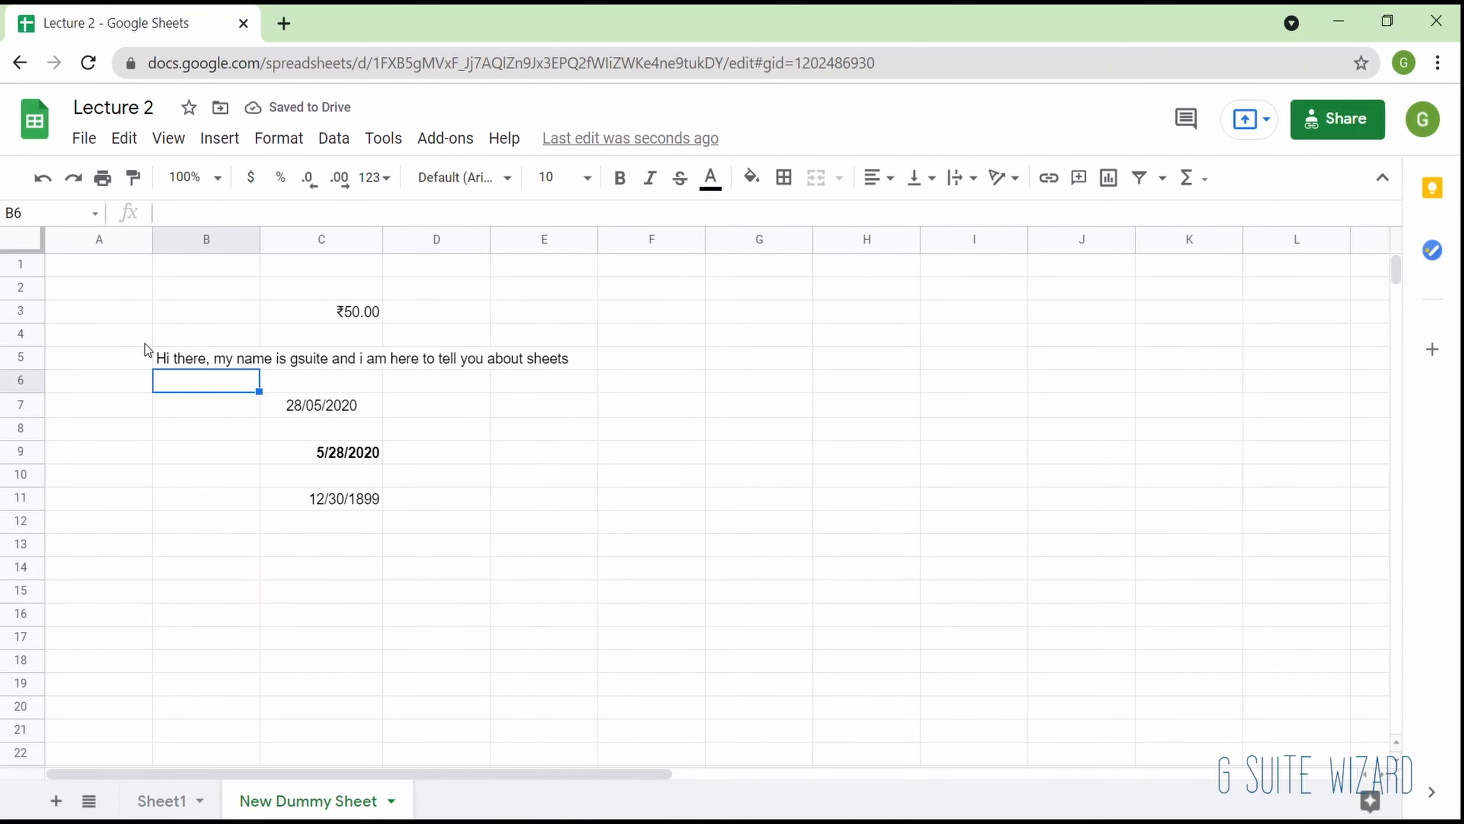
# - Set the text wrapping of cell B5 to Clip and check its full text in the formula bar
pyautogui.press('Up')
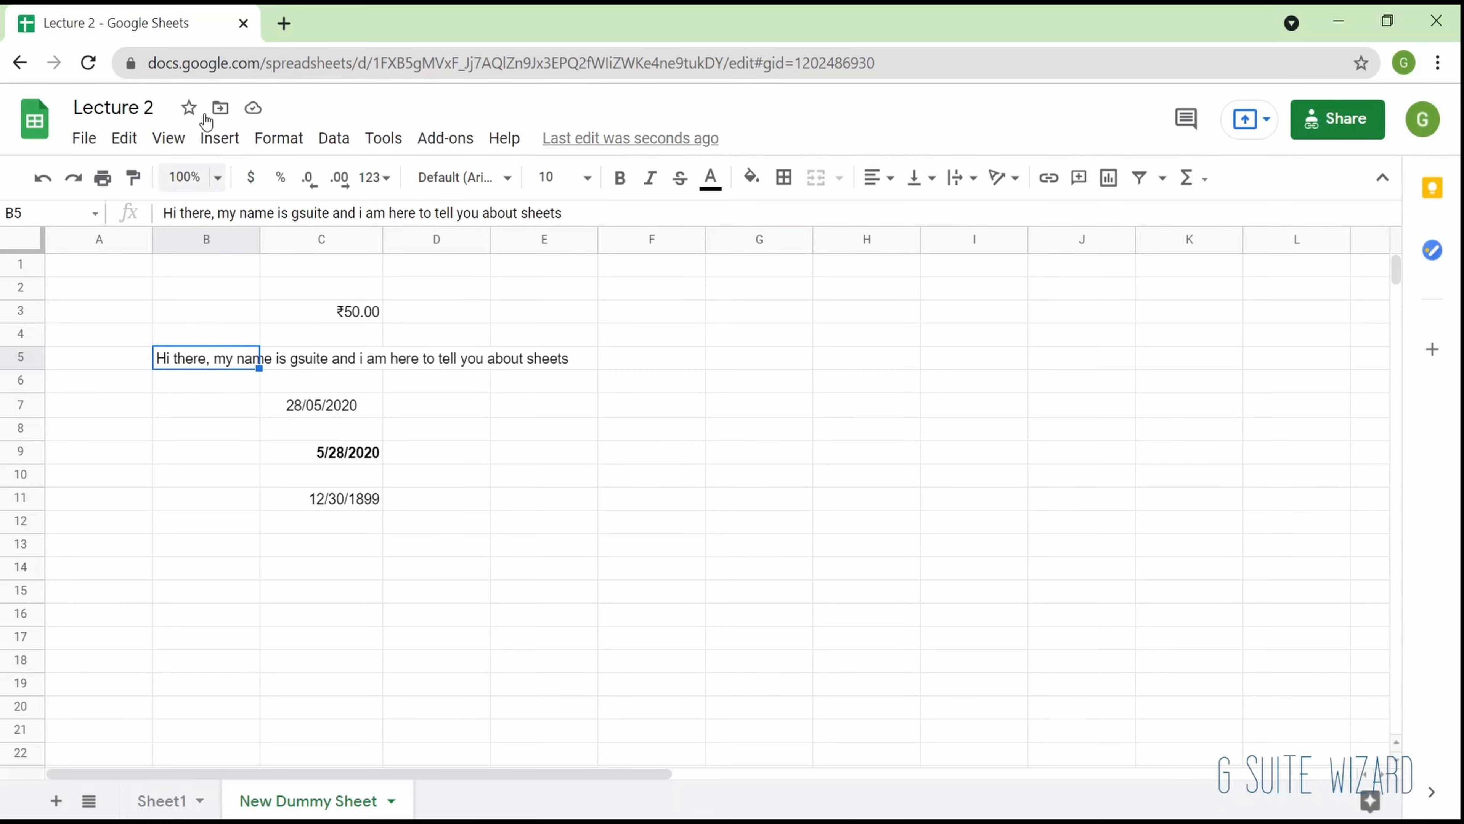
pyautogui.click(279, 138)
pyautogui.moveTo(375, 575)
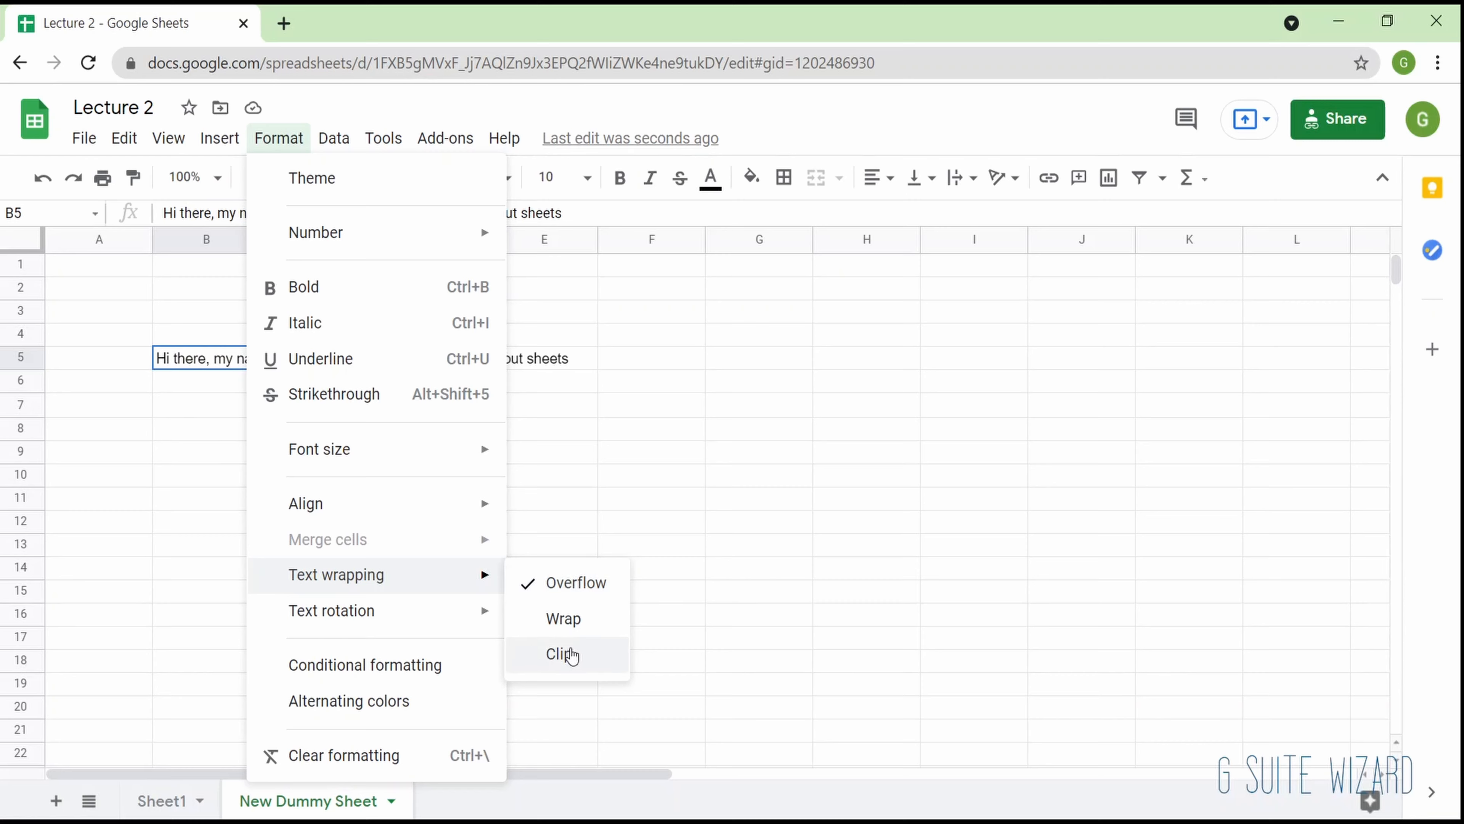
pyautogui.click(571, 655)
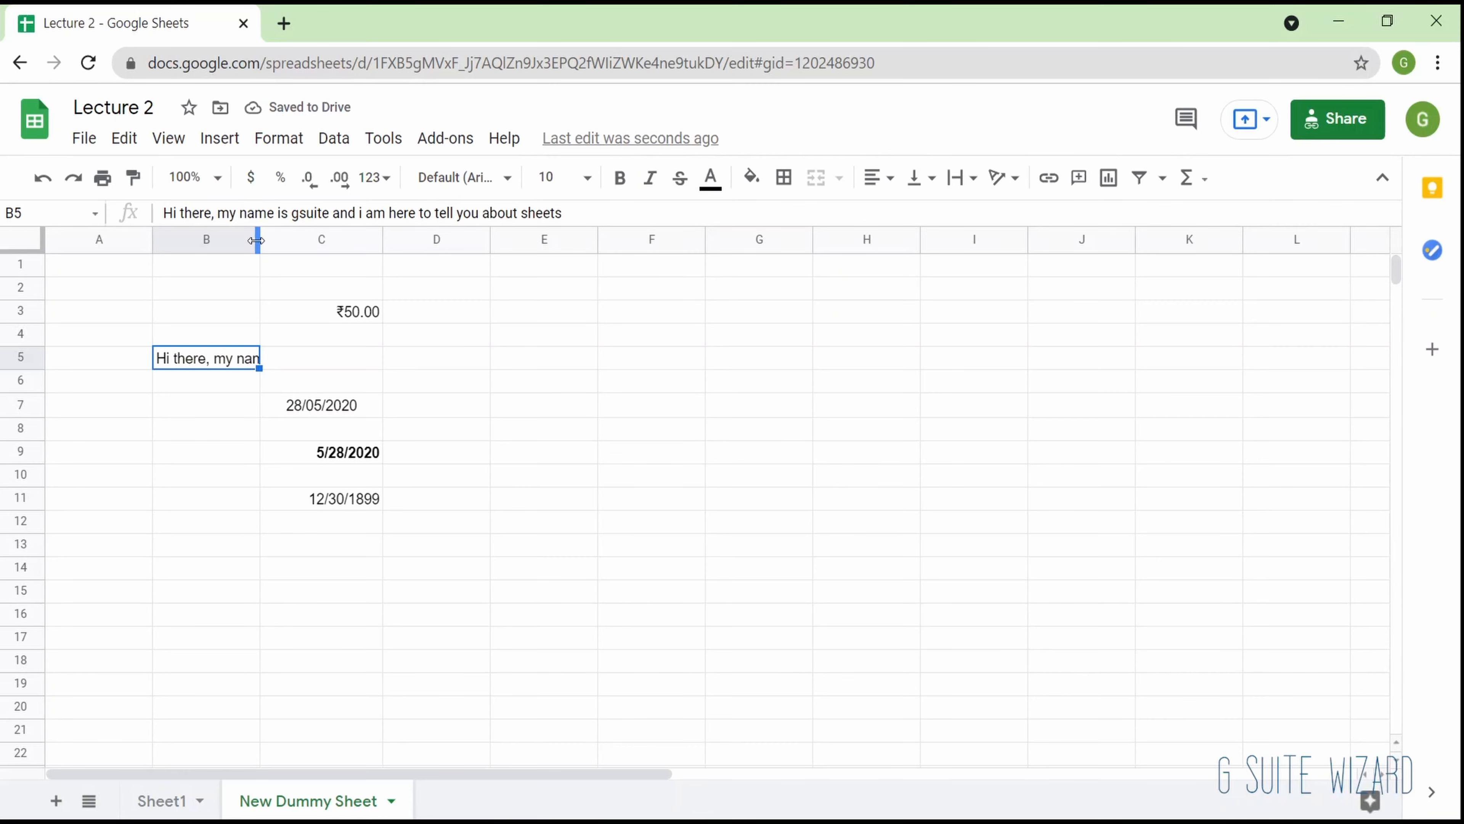
pyautogui.tripleClick(215, 213)
pyautogui.click(202, 312)
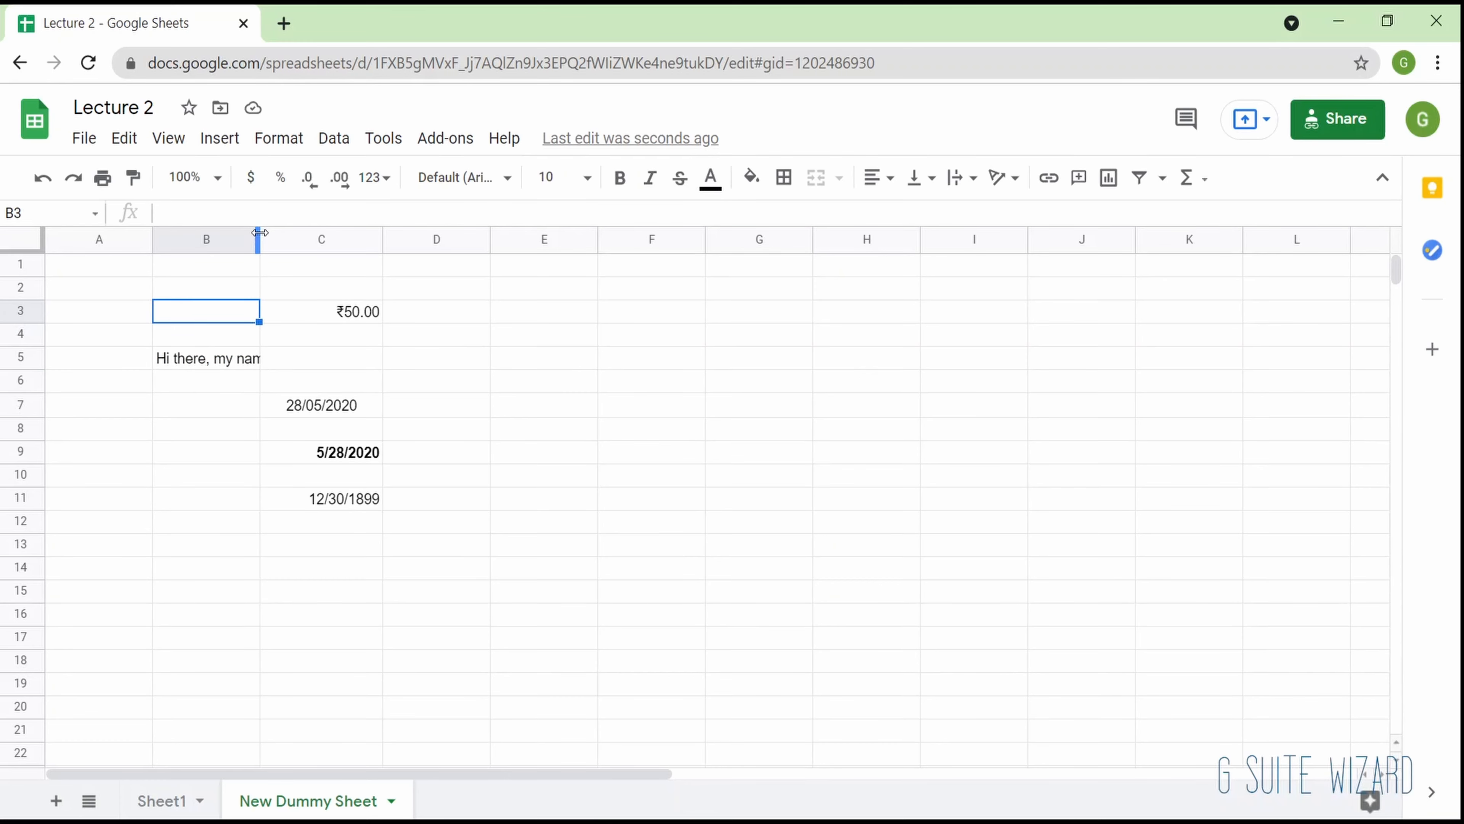
# - Widen column B to about twice its width and set the text wrapping of cell B5 to Wrap
pyautogui.moveTo(260, 232); pyautogui.dragTo(377, 230)
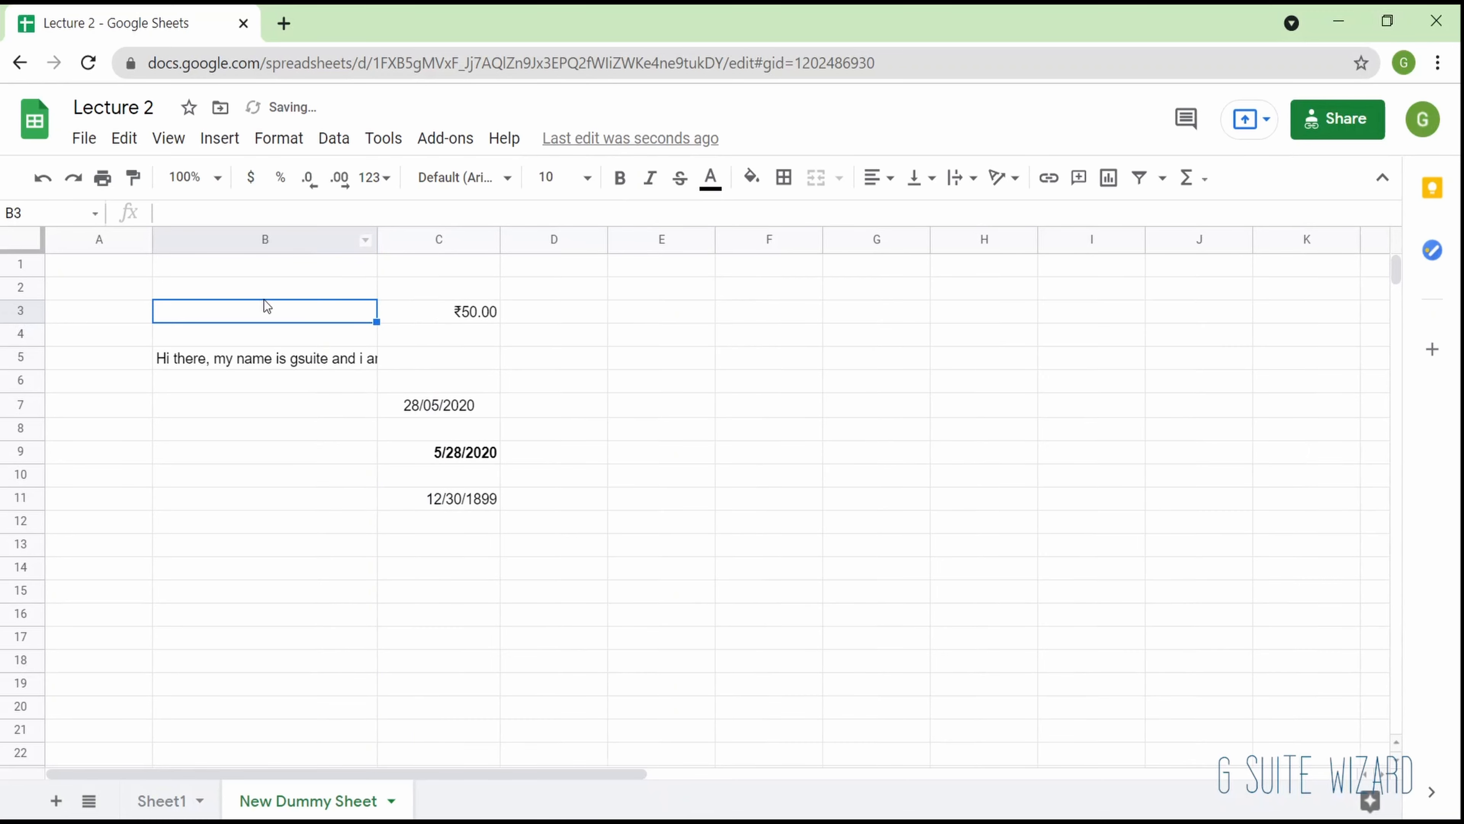
pyautogui.click(374, 360)
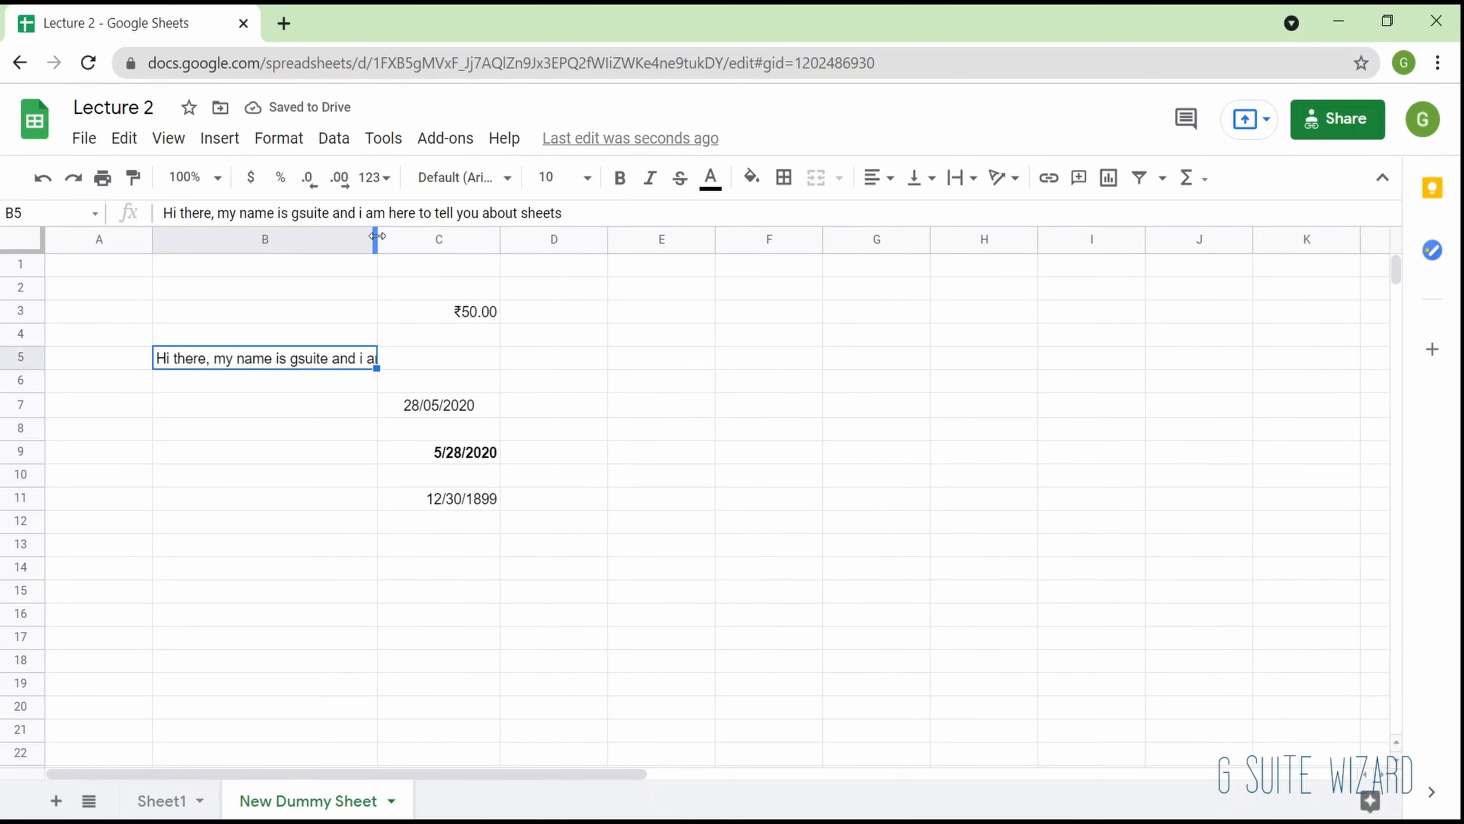
pyautogui.click(279, 138)
pyautogui.moveTo(485, 575)
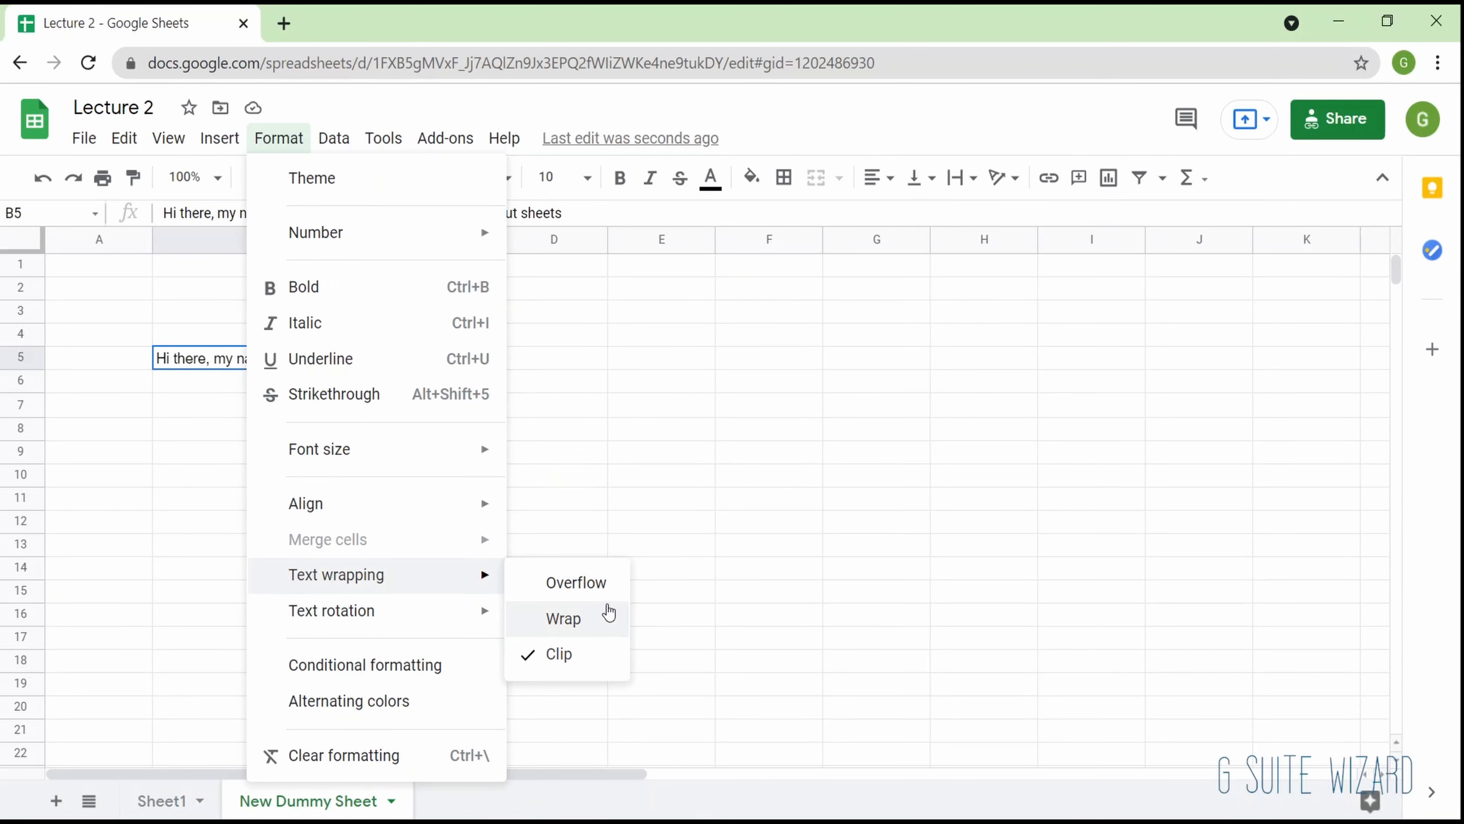
pyautogui.click(607, 613)
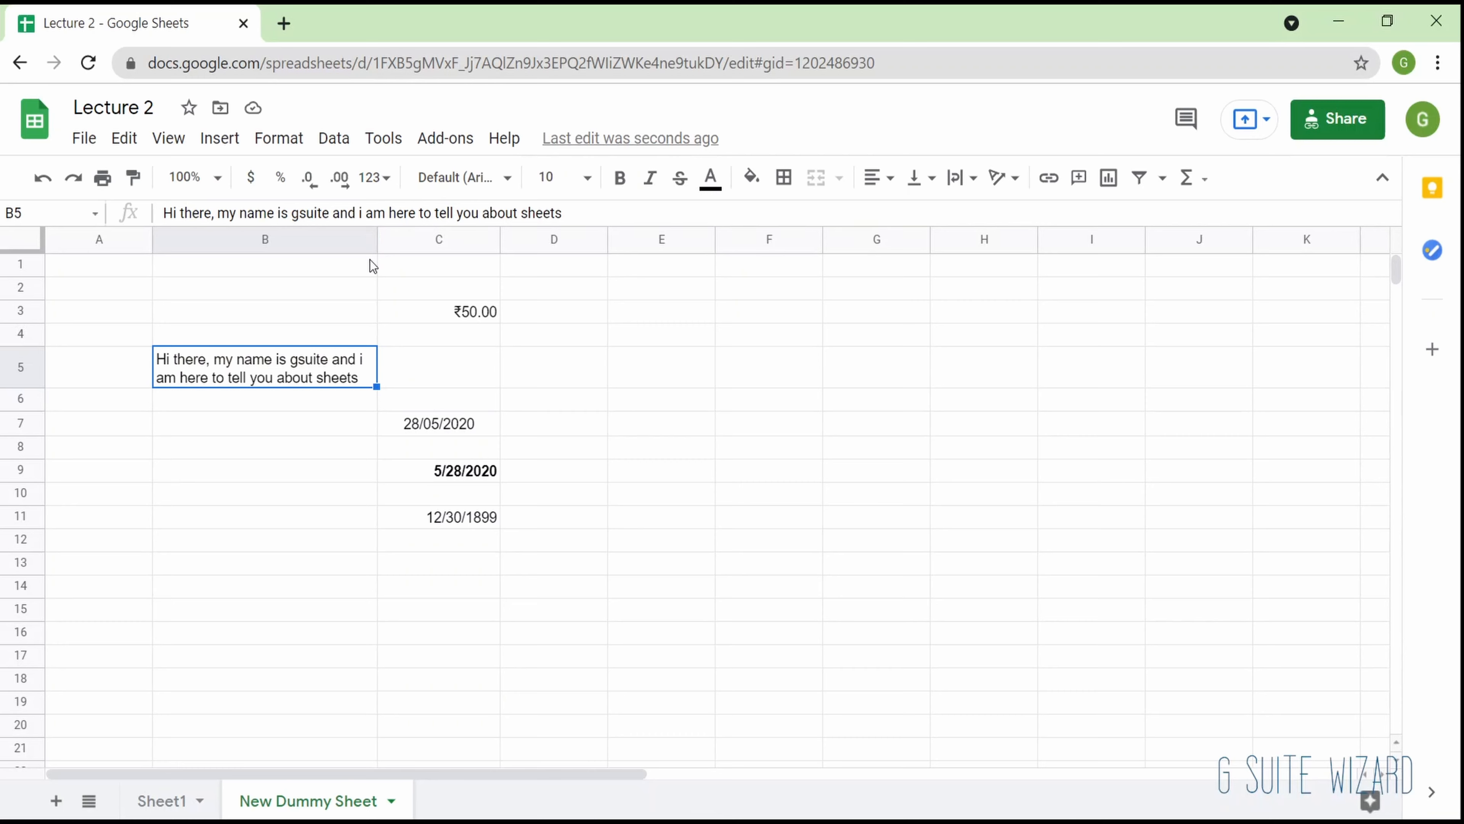
# - Switch the text wrapping of cell B5 to Overflow and back to Clip
pyautogui.click(957, 180)
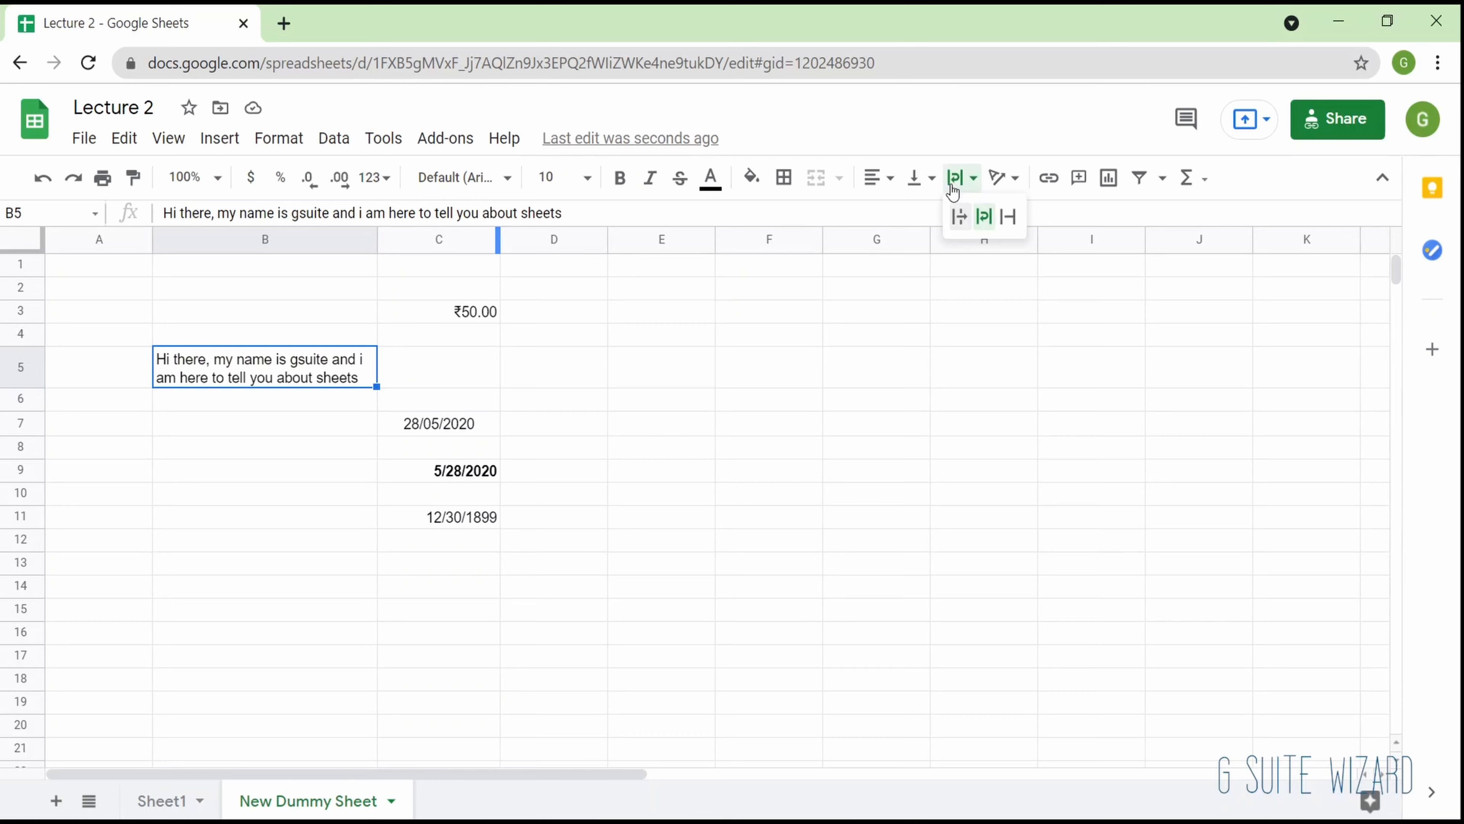
pyautogui.click(961, 212)
pyautogui.click(960, 180)
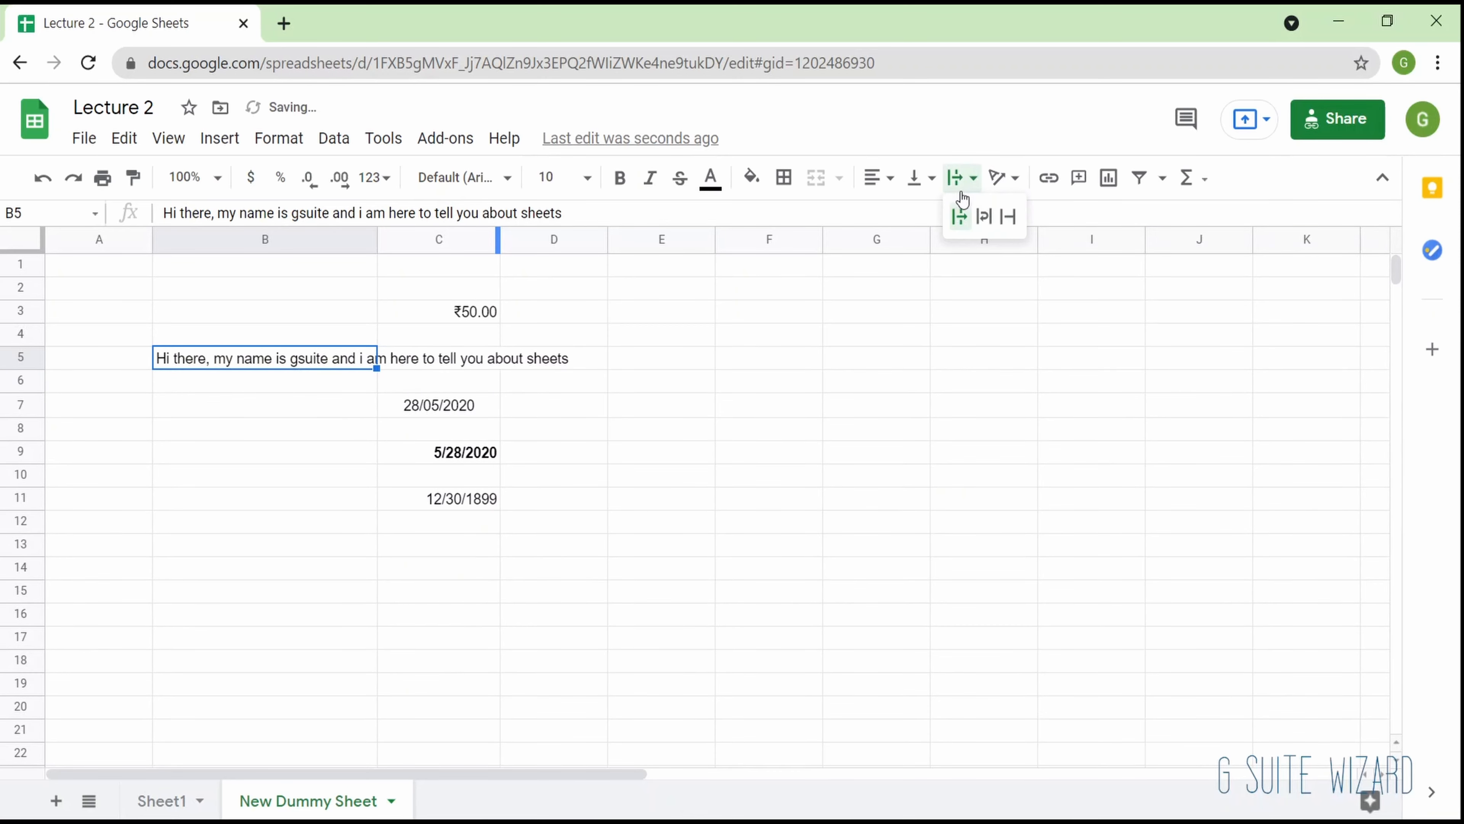
pyautogui.click(1005, 218)
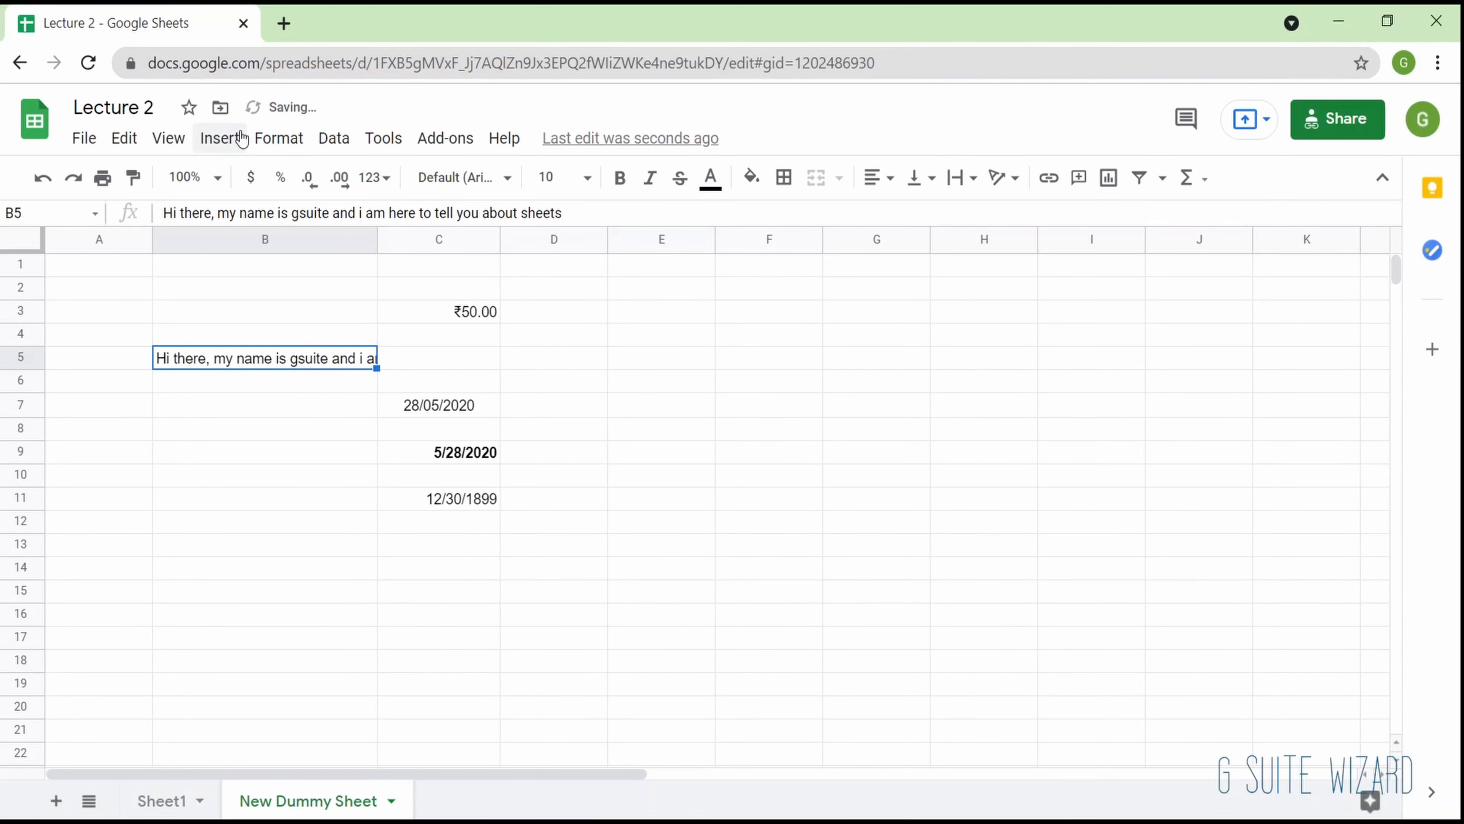
# - Apply the Rotate down text rotation to cell B5 and undo it
pyautogui.click(279, 138)
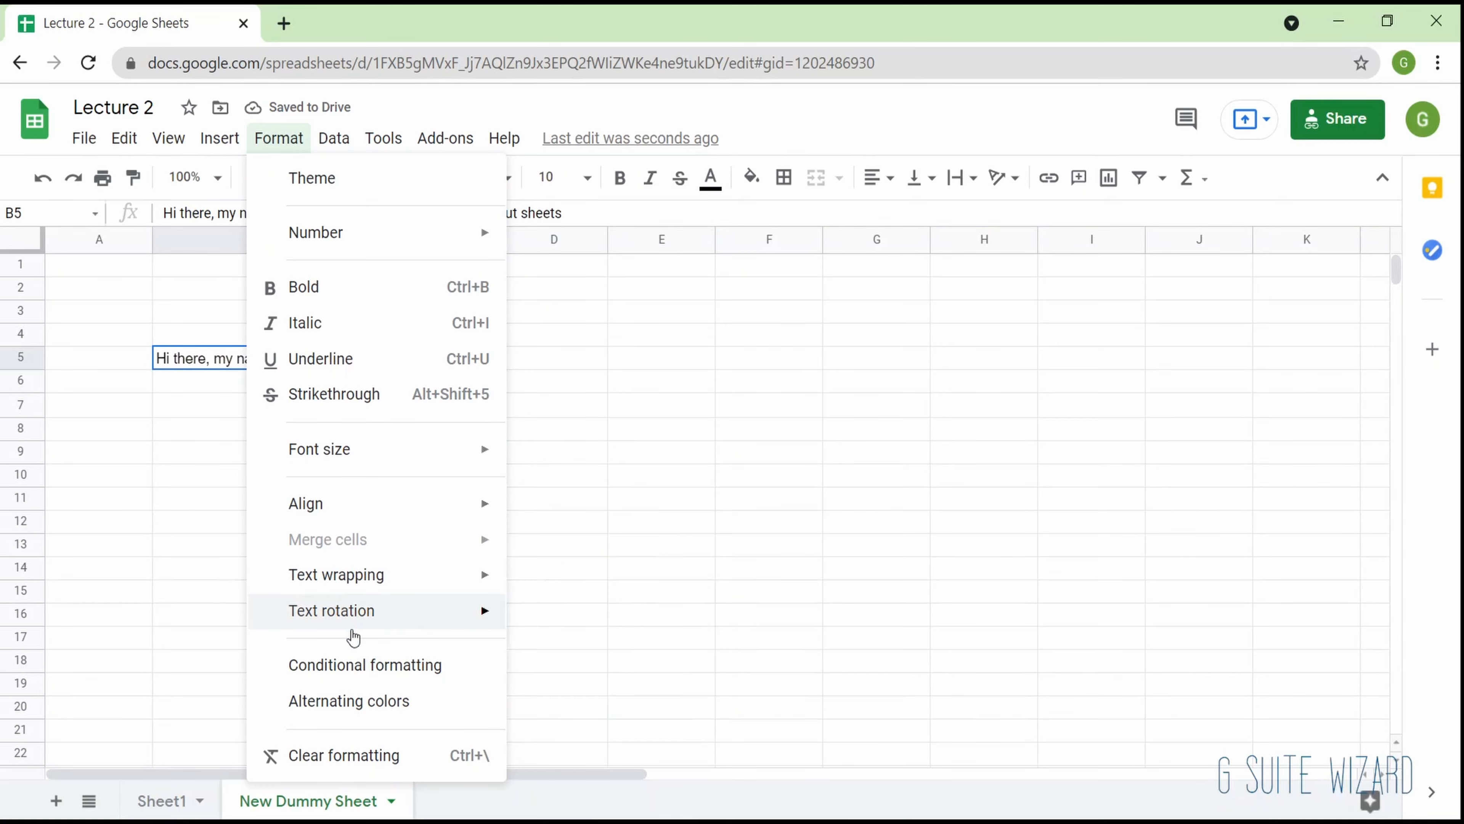
pyautogui.moveTo(353, 628)
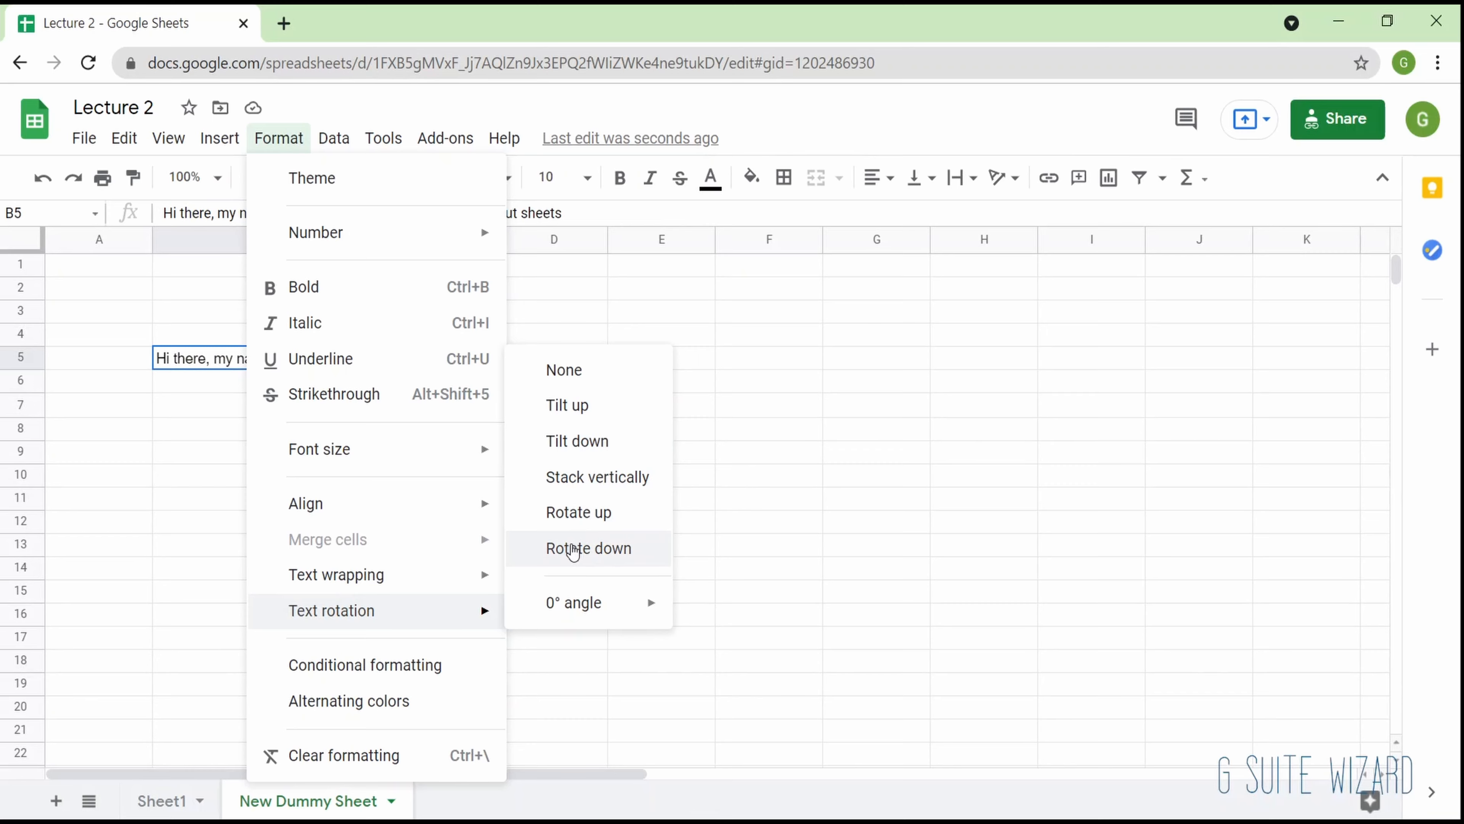
pyautogui.click(573, 550)
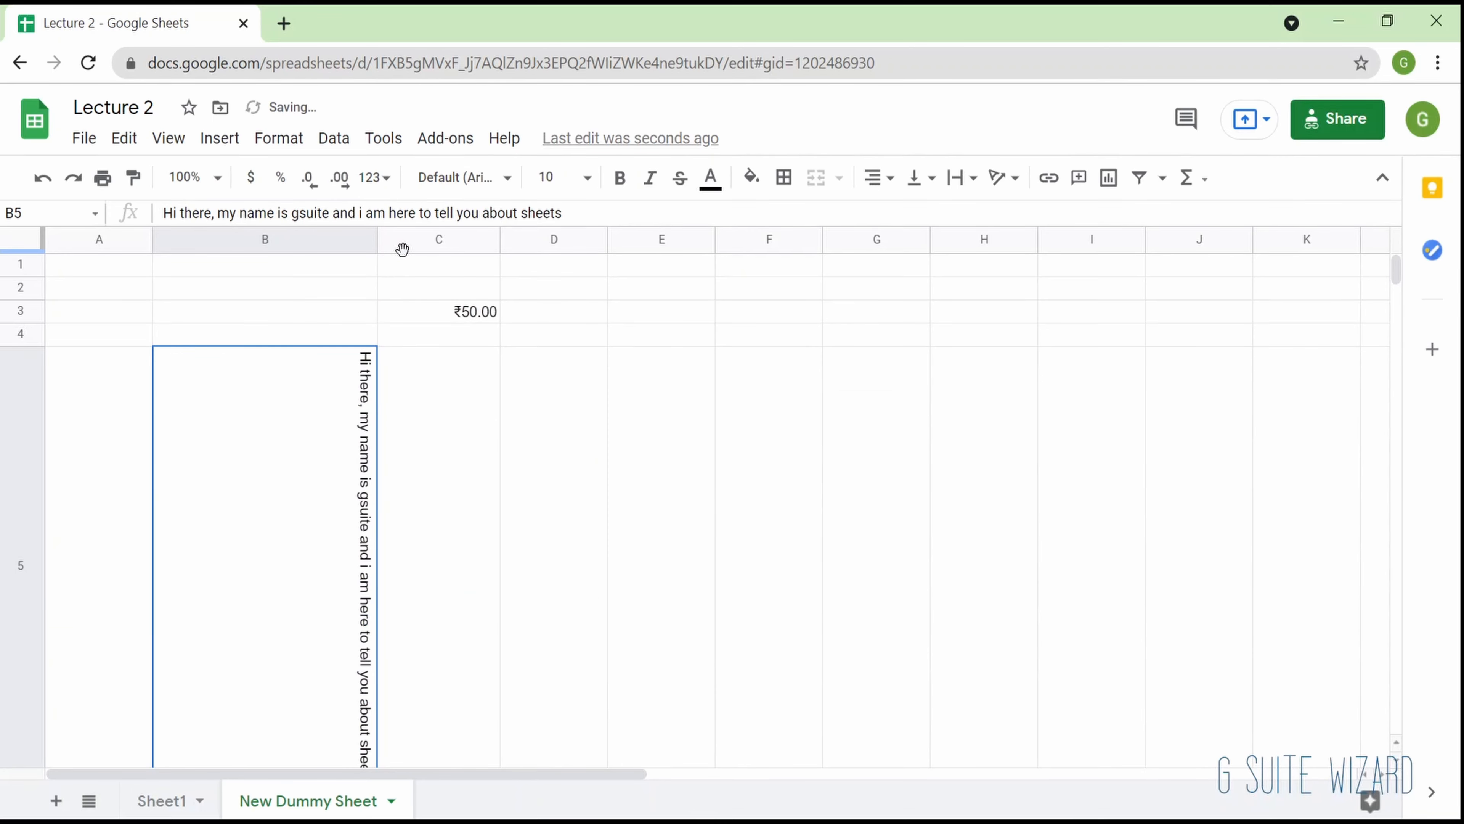
pyautogui.hotkey('ctrl', 'z')
# - Rotate the text in cell B5 to a 15° angle and undo the rotation
pyautogui.click(277, 139)
pyautogui.moveTo(412, 616)
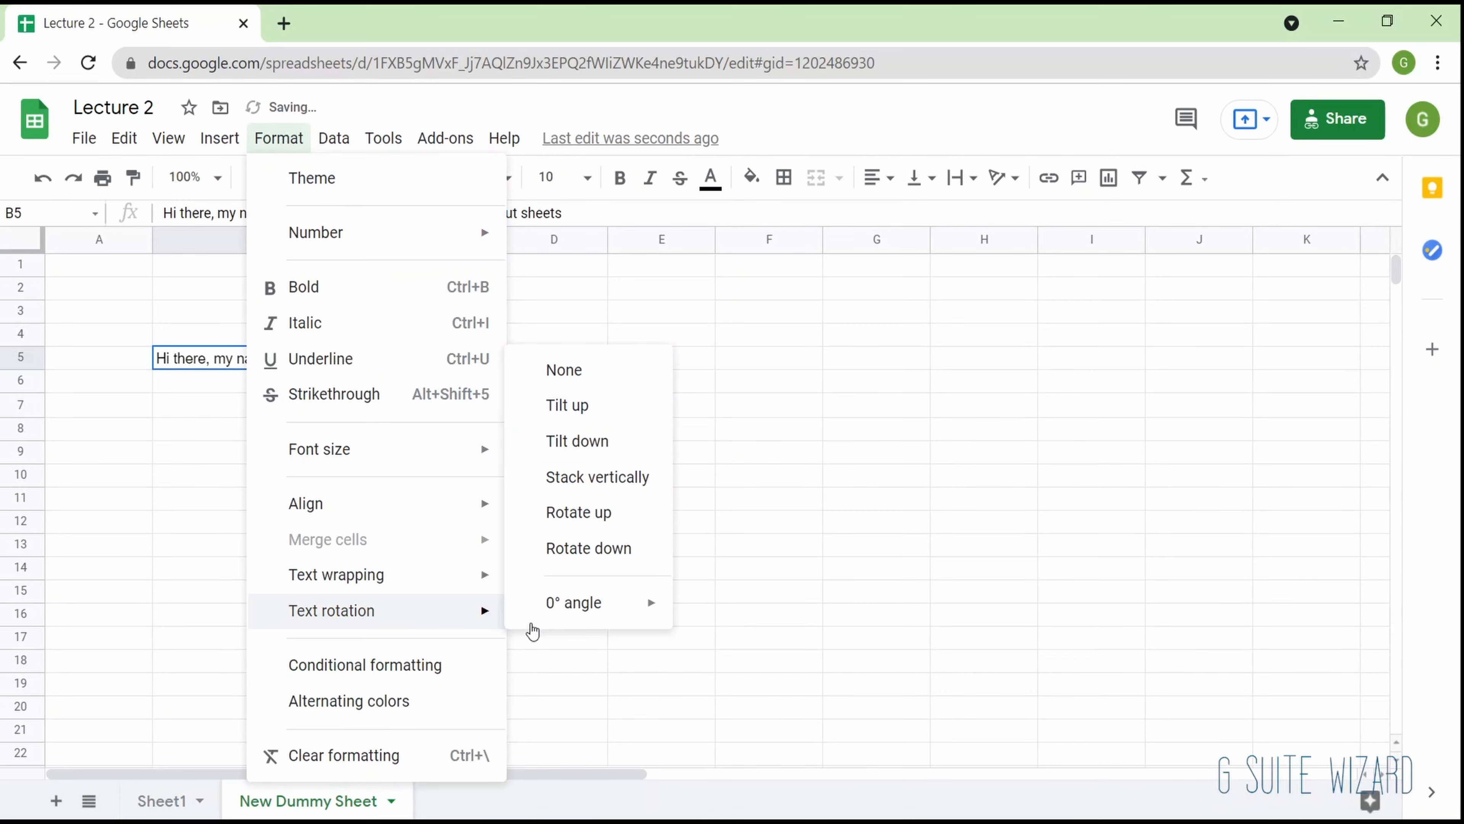
pyautogui.moveTo(608, 610)
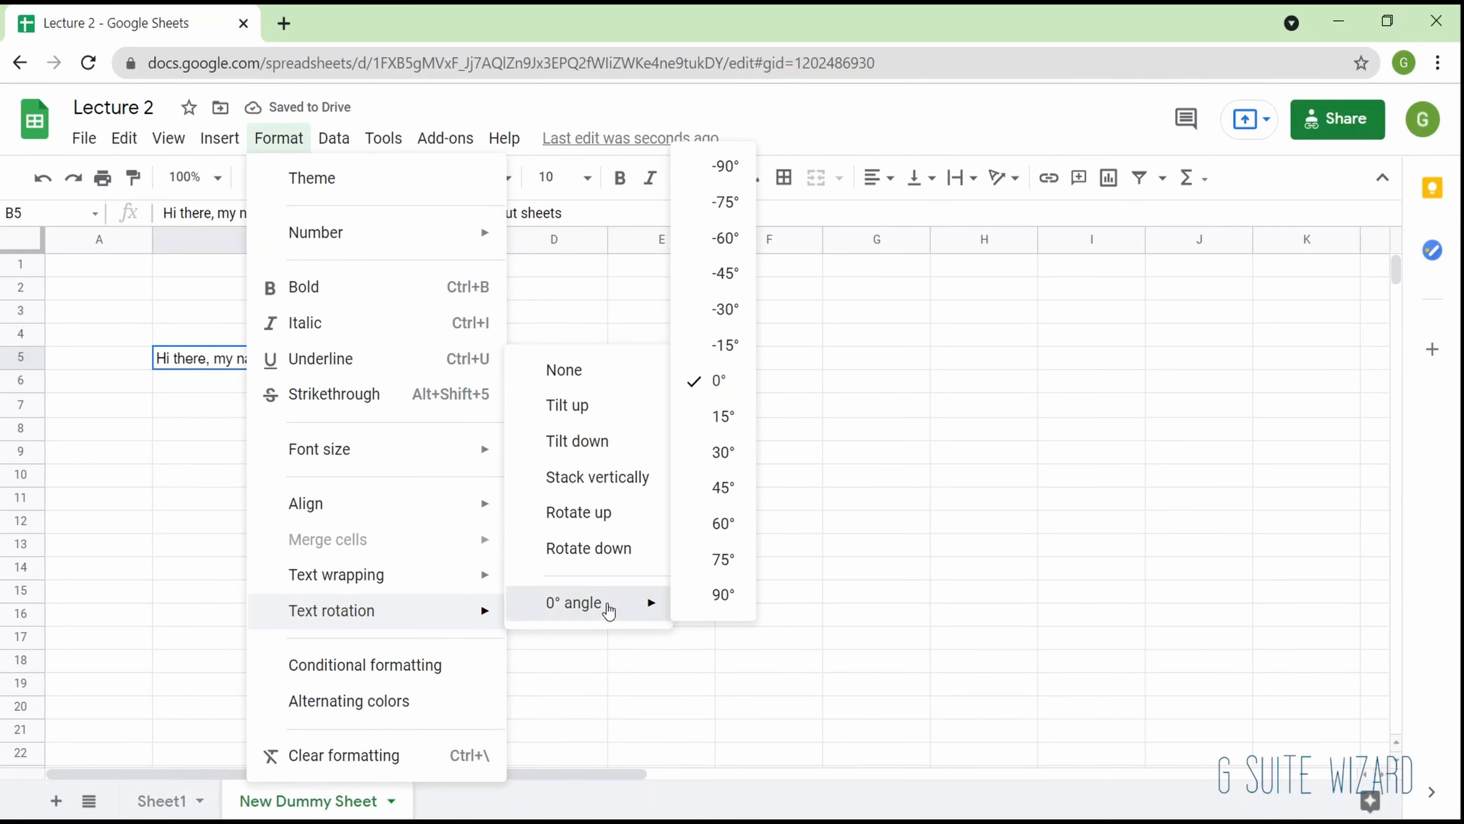
pyautogui.click(725, 416)
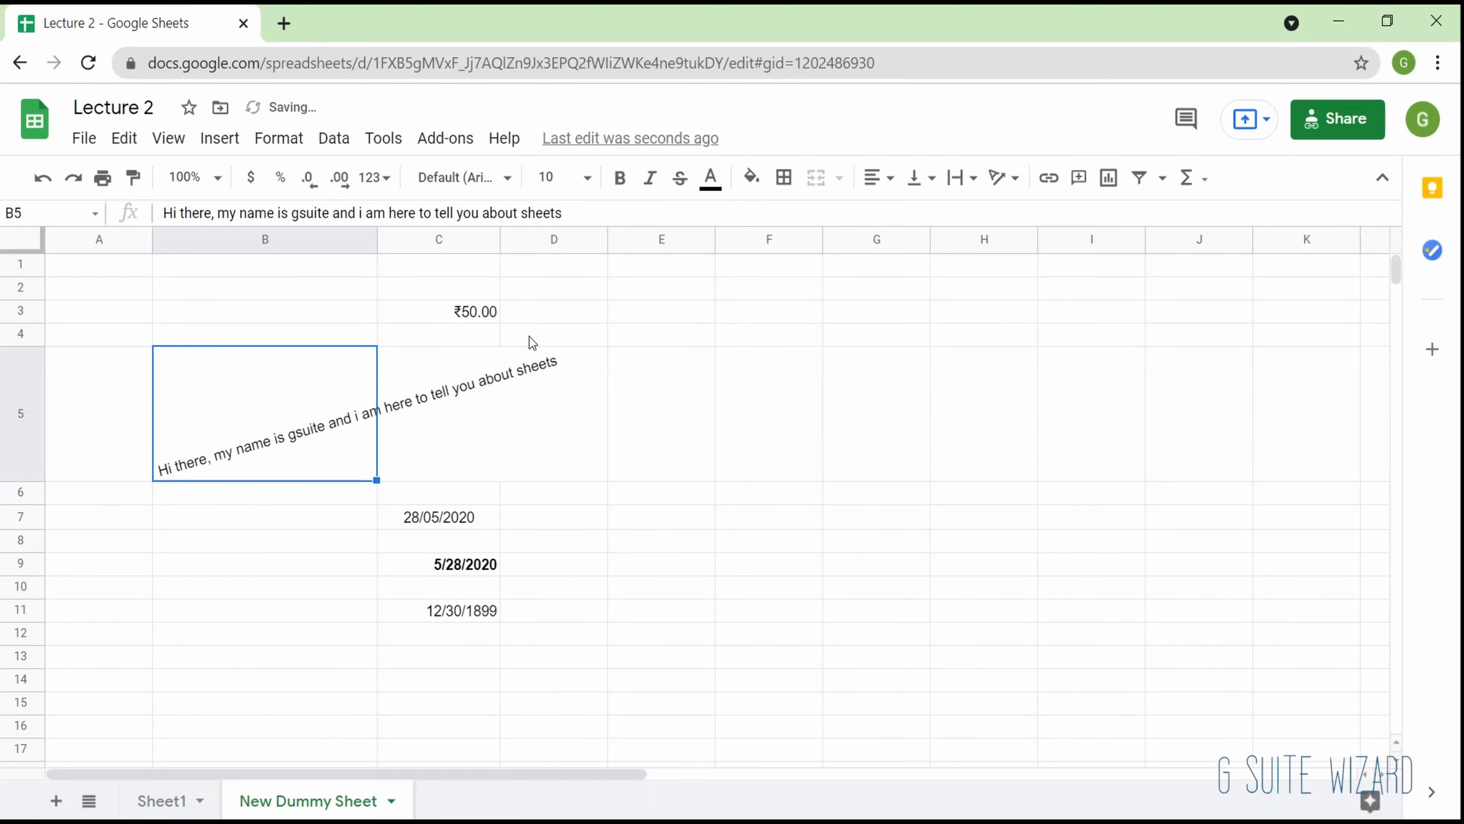
pyautogui.hotkey('ctrl', 'z')
# - Start a single-color conditional formatting rule and apply it to the range F2:H17
pyautogui.click(279, 138)
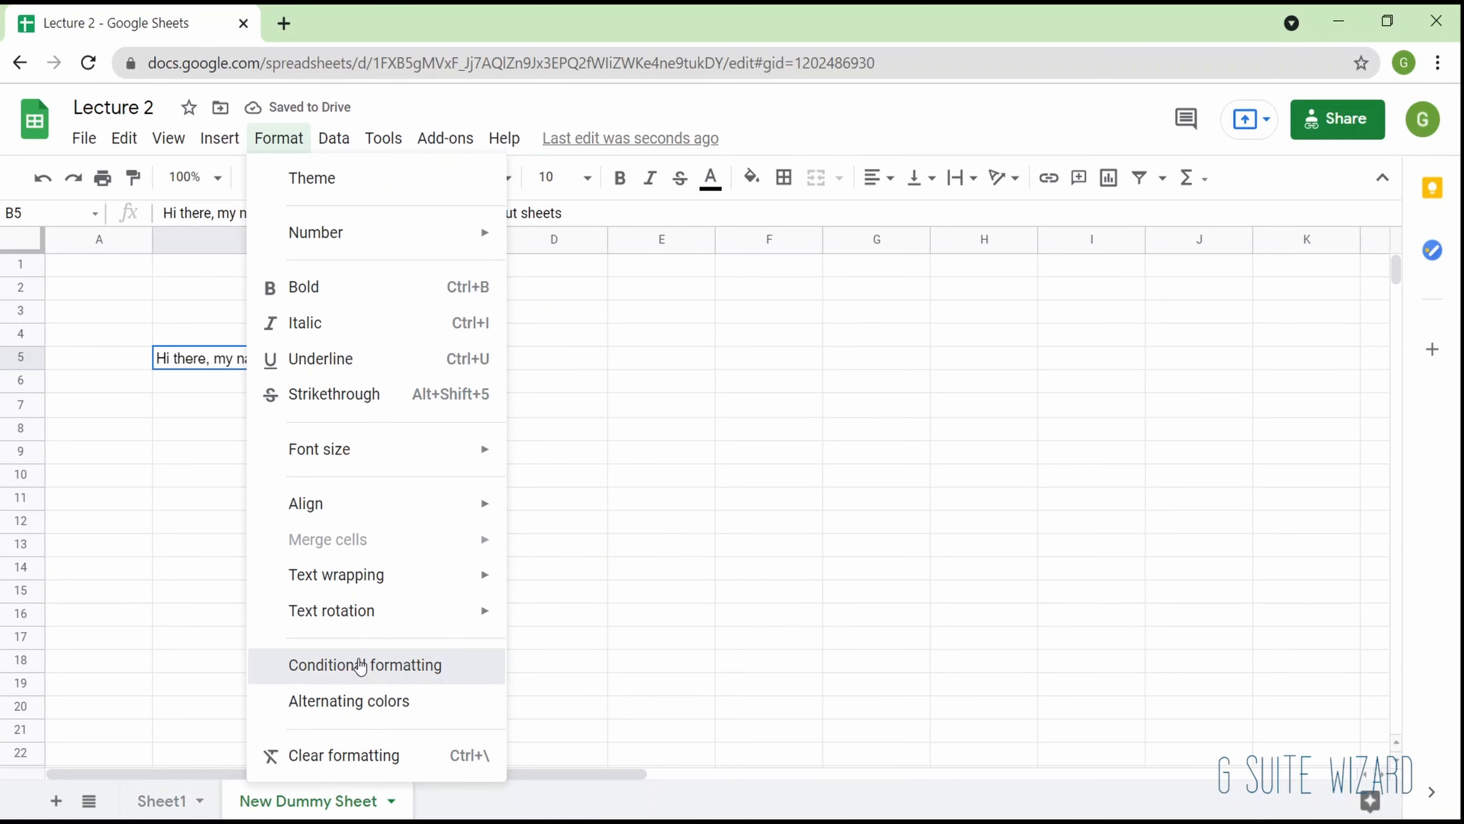
pyautogui.click(360, 666)
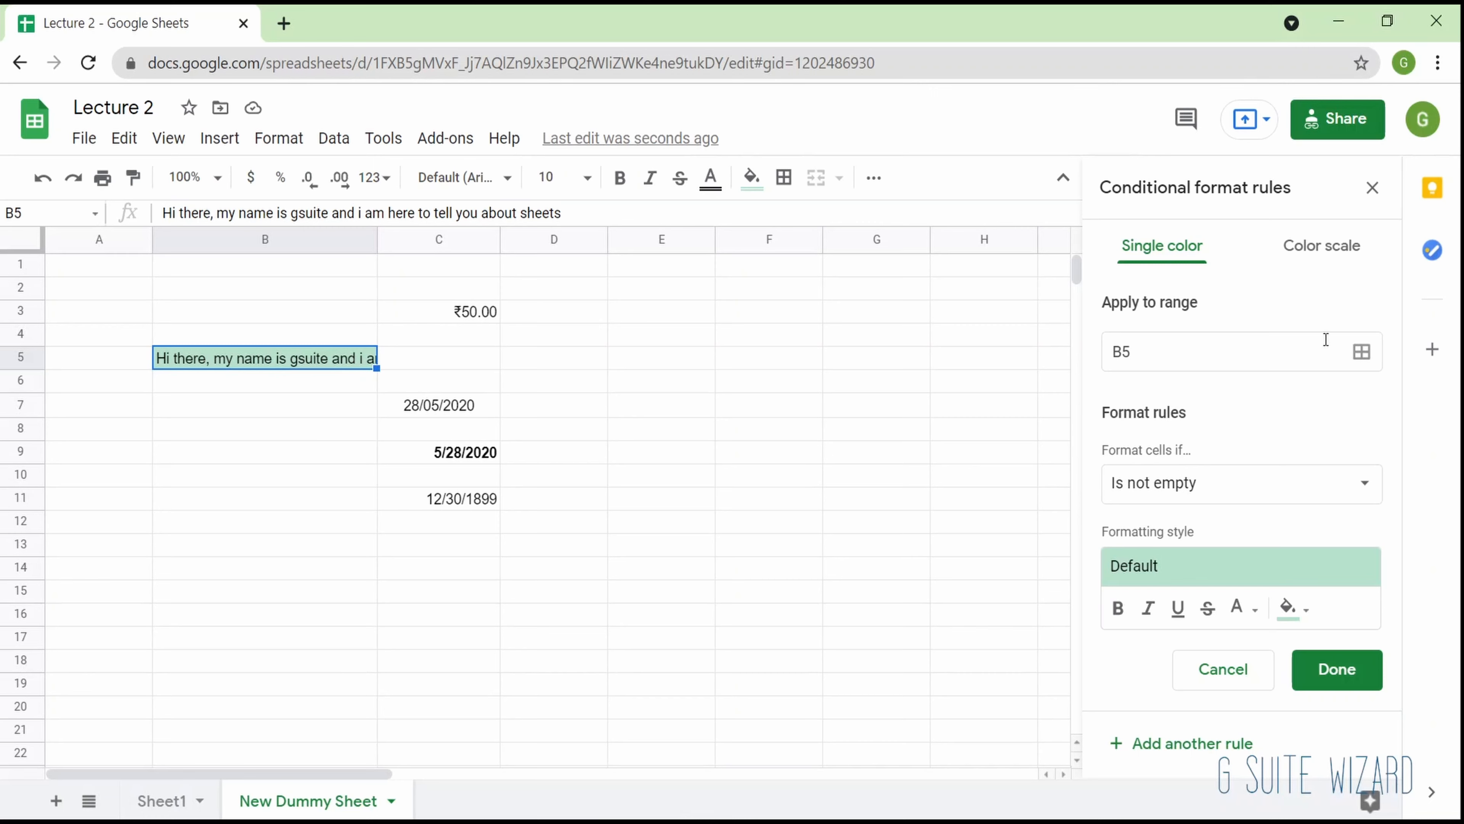
pyautogui.click(1365, 354)
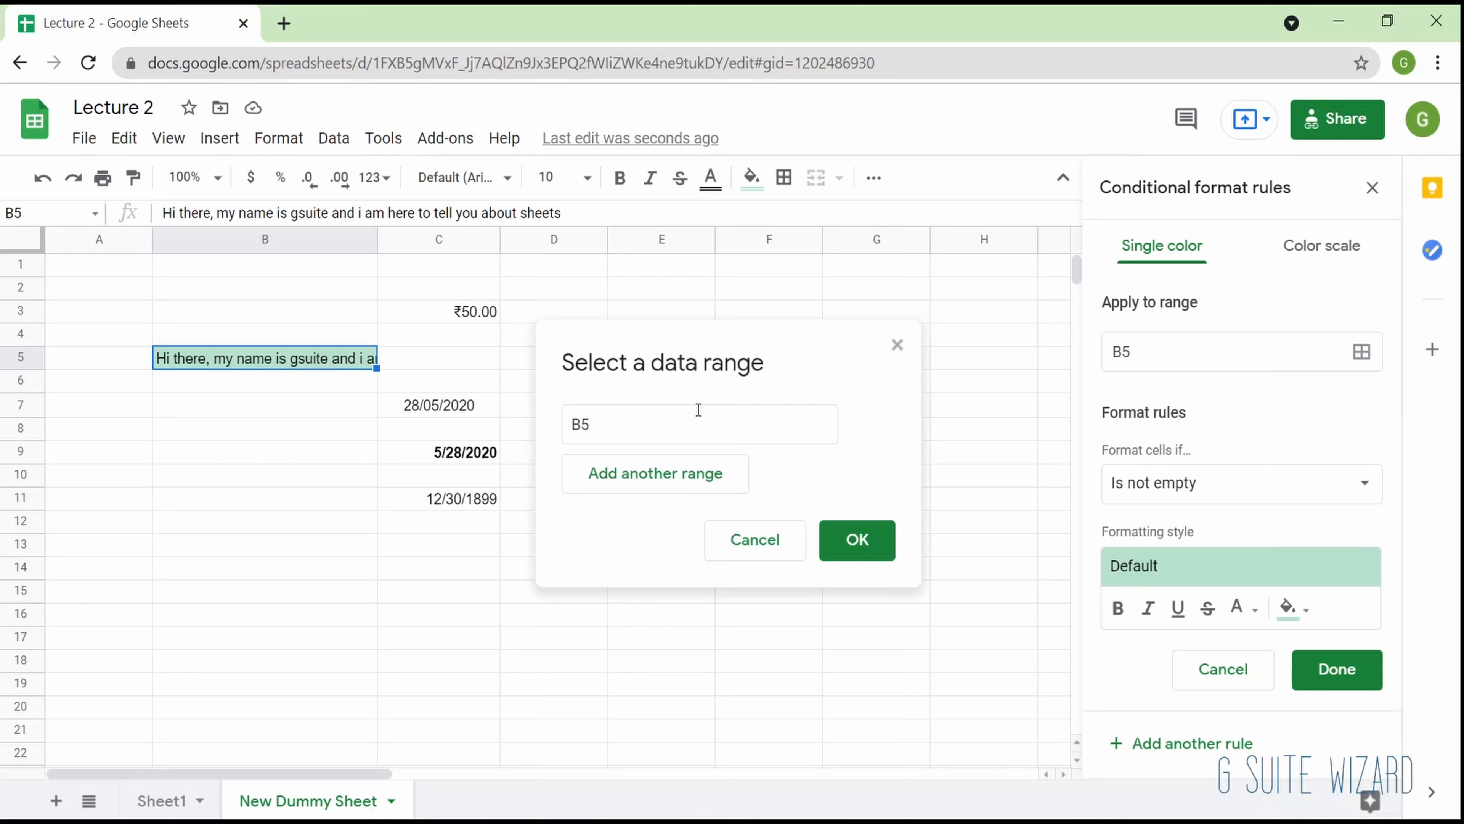
pyautogui.moveTo(743, 287); pyautogui.dragTo(951, 643)
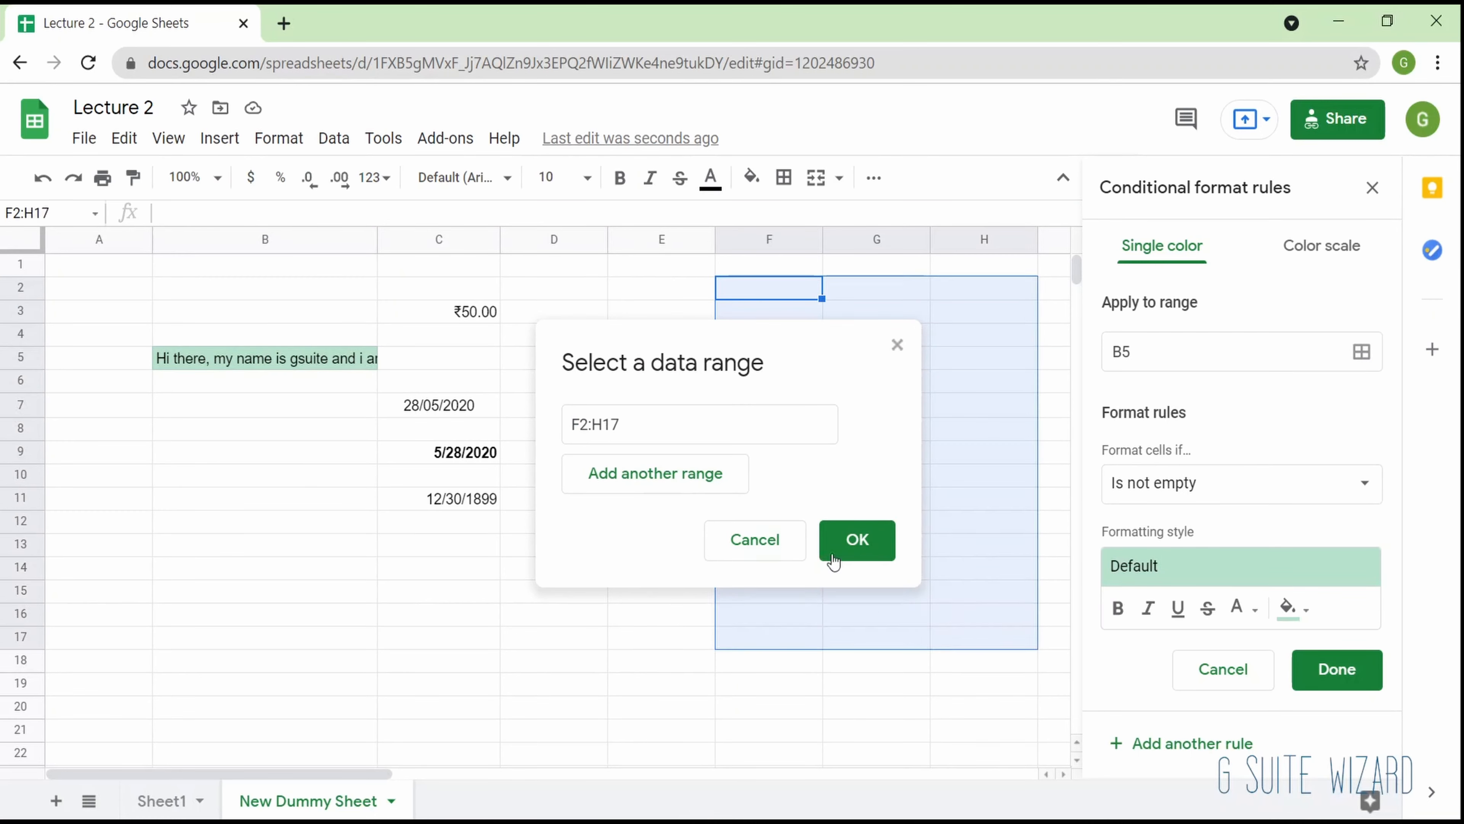
pyautogui.click(877, 551)
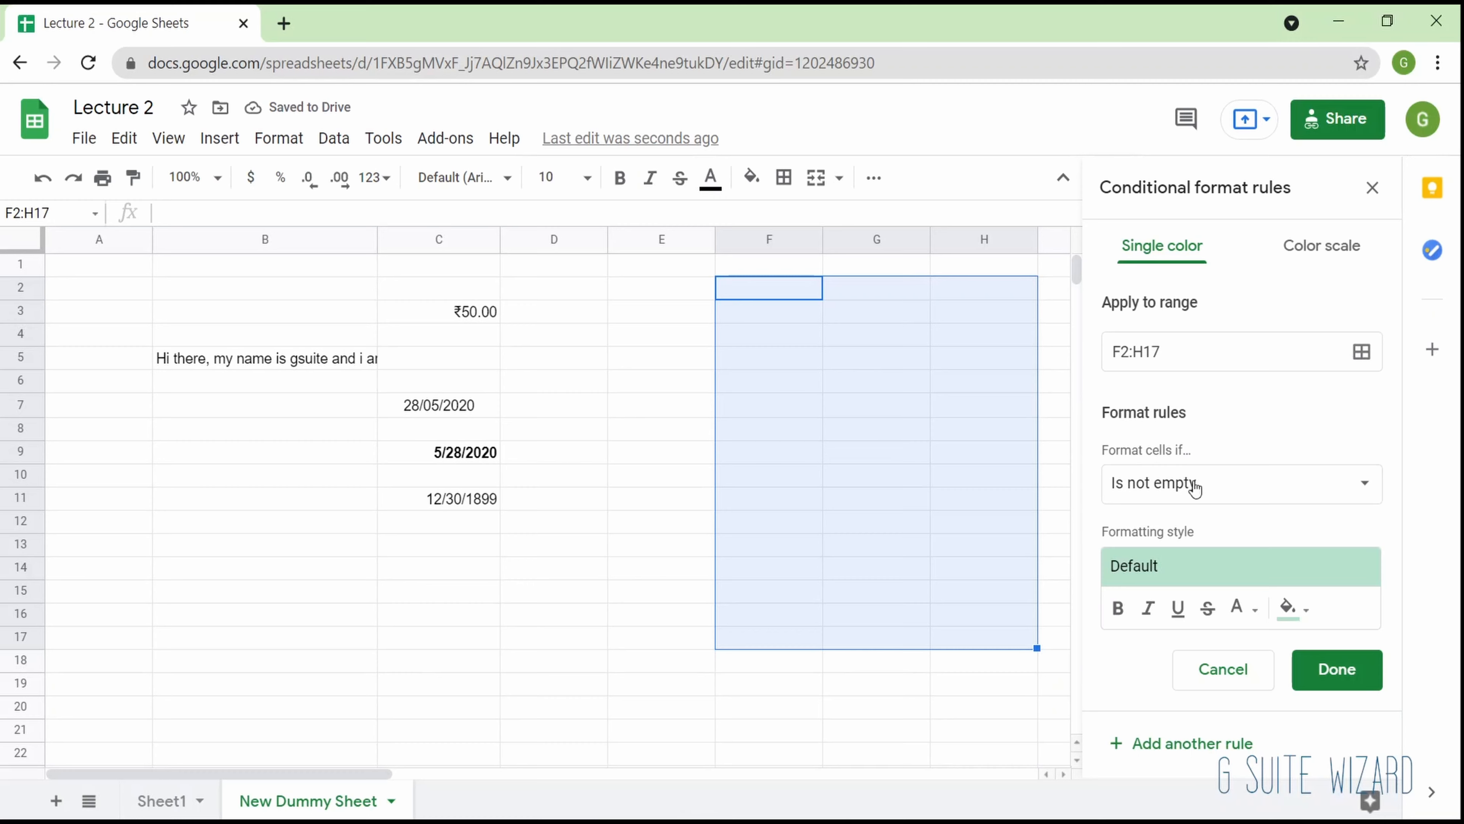
# - Set the rule's condition to Text is exactly with the value "Hello"
pyautogui.click(1144, 488)
pyautogui.scroll(-3, 1146, 490)
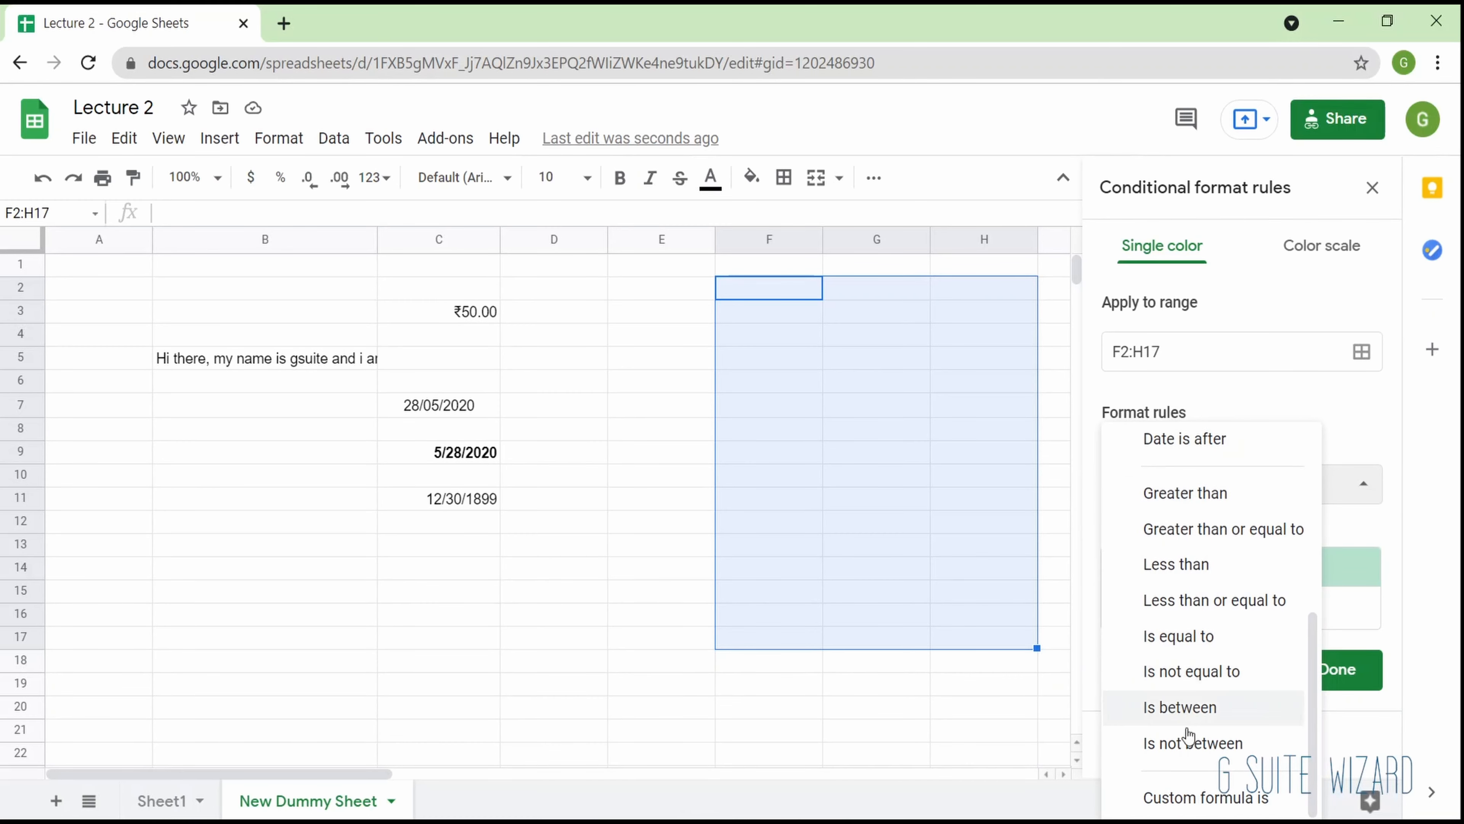
pyautogui.scroll(5, 1151, 620)
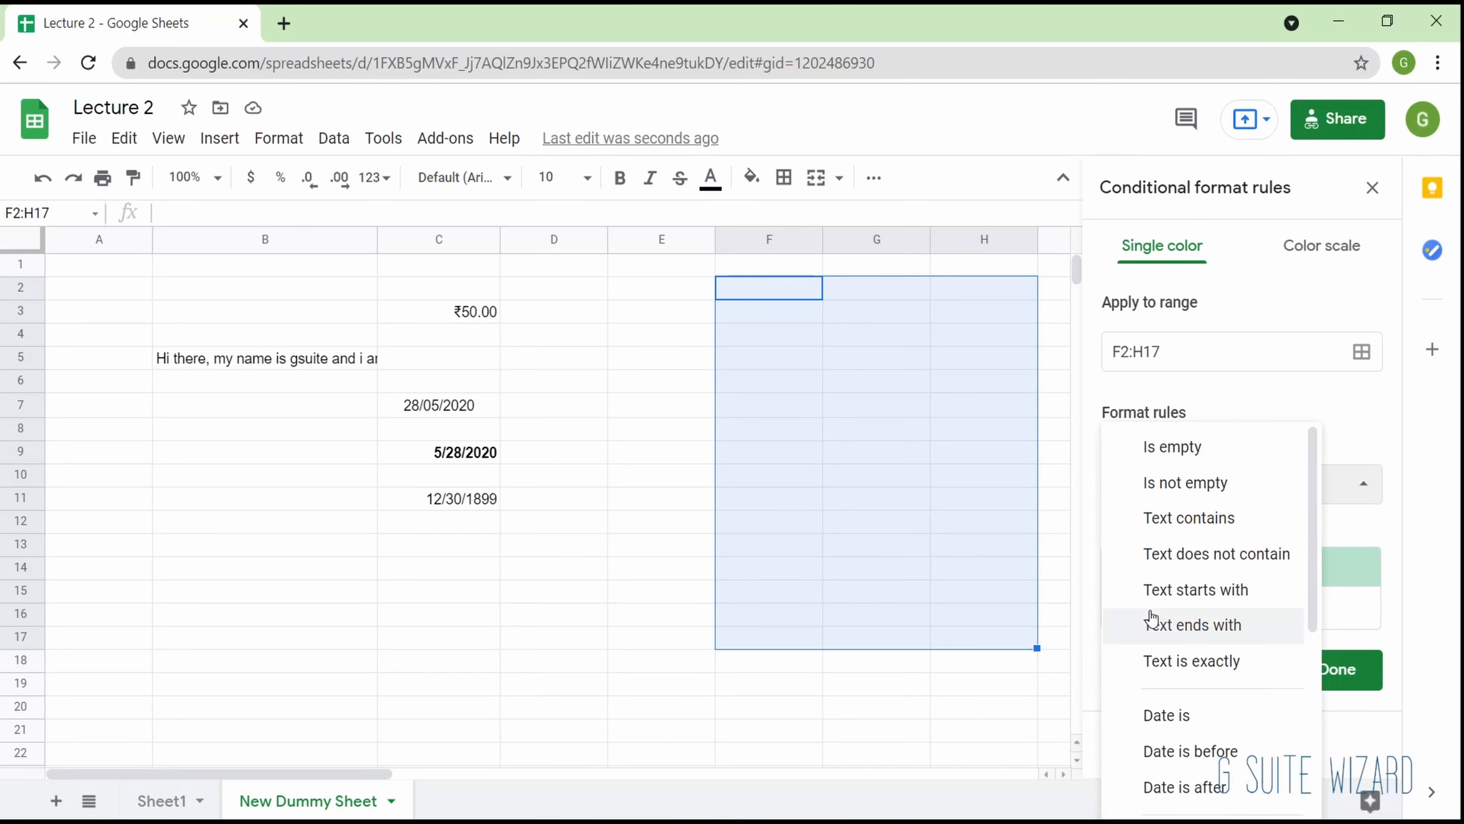
pyautogui.scroll(-2, 1152, 617)
pyautogui.scroll(2, 1164, 565)
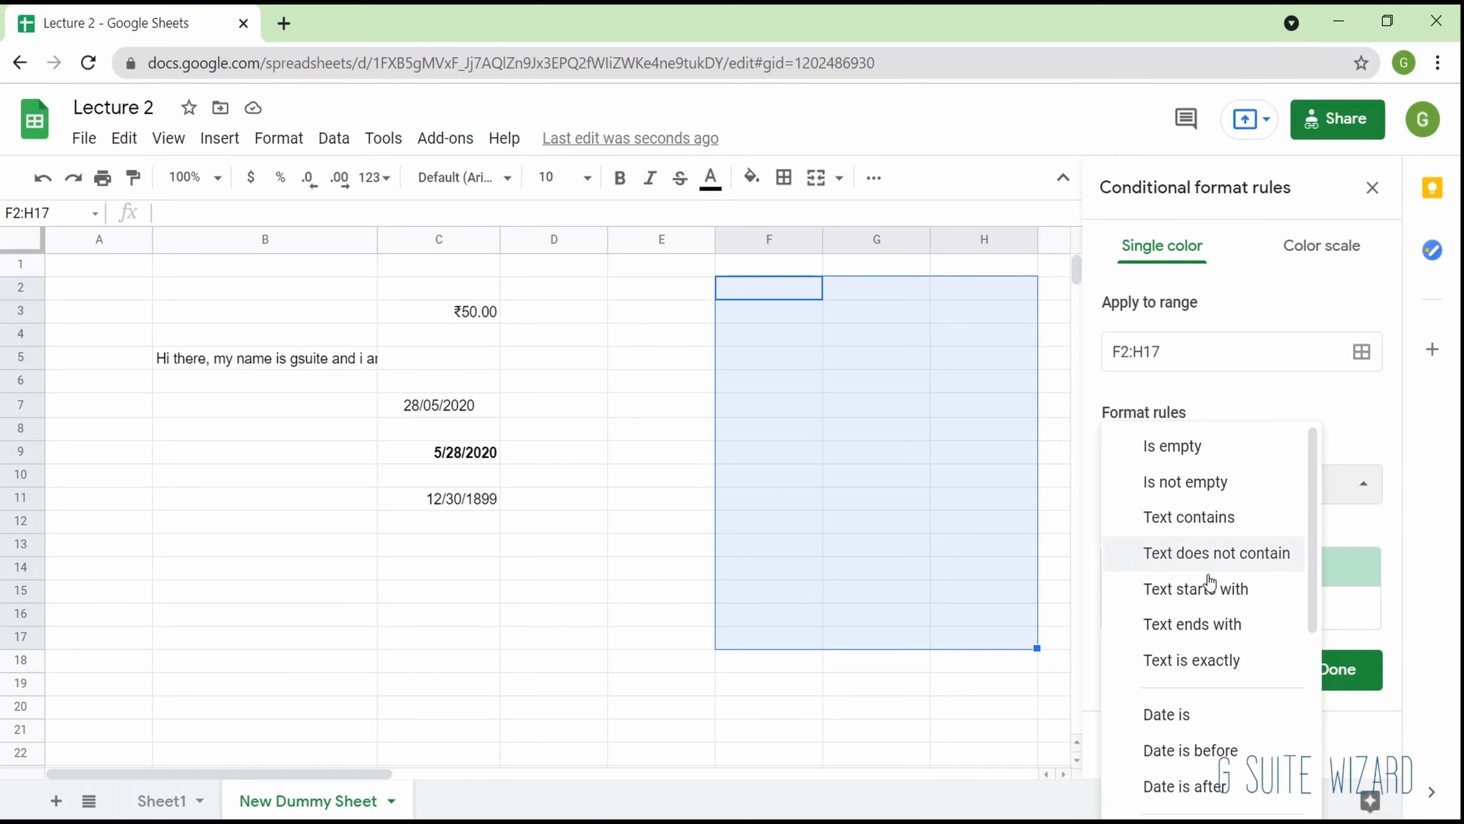
pyautogui.click(1205, 659)
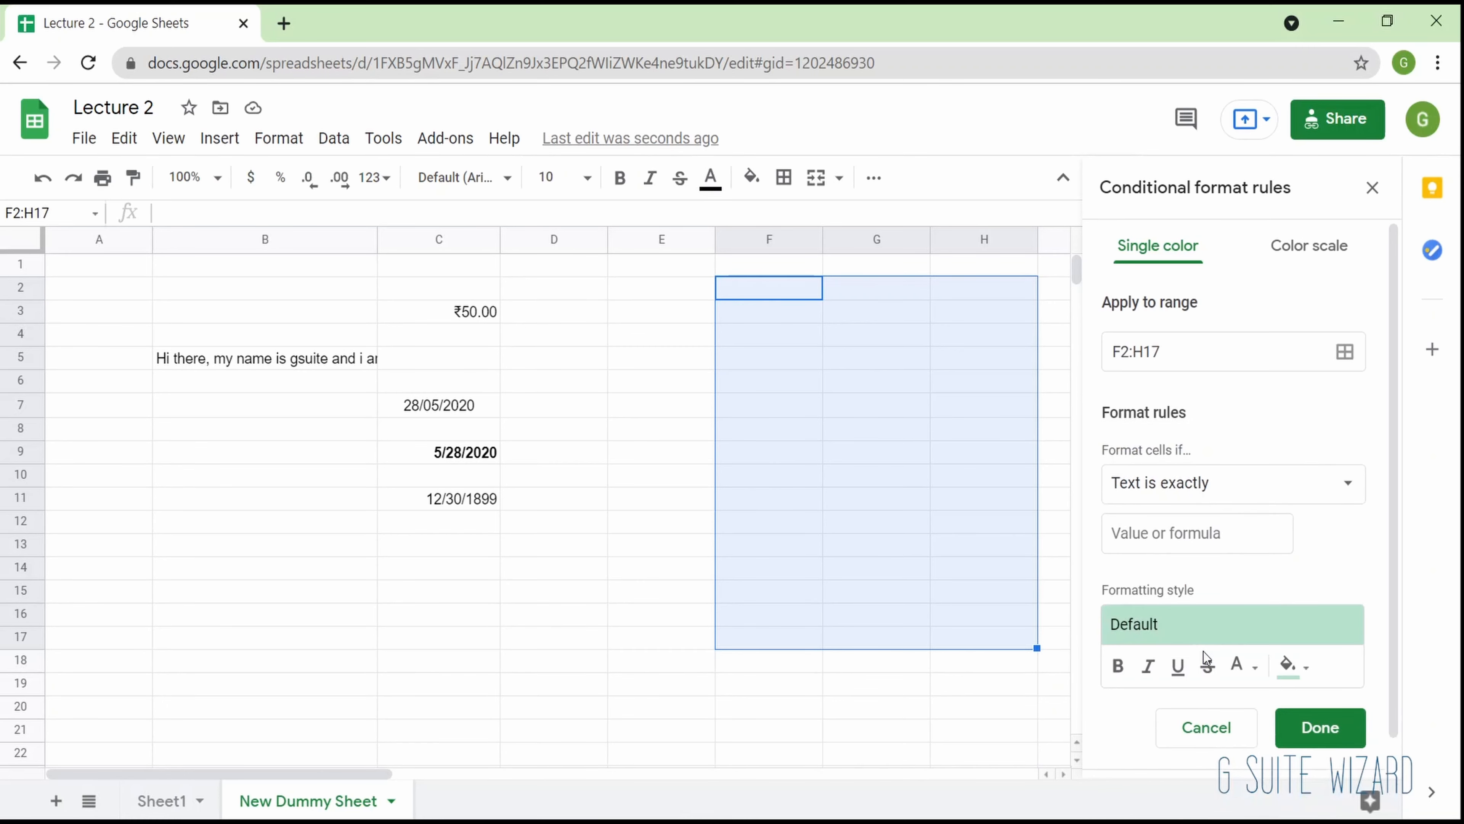
pyautogui.click(1209, 516)
pyautogui.write('Hello')
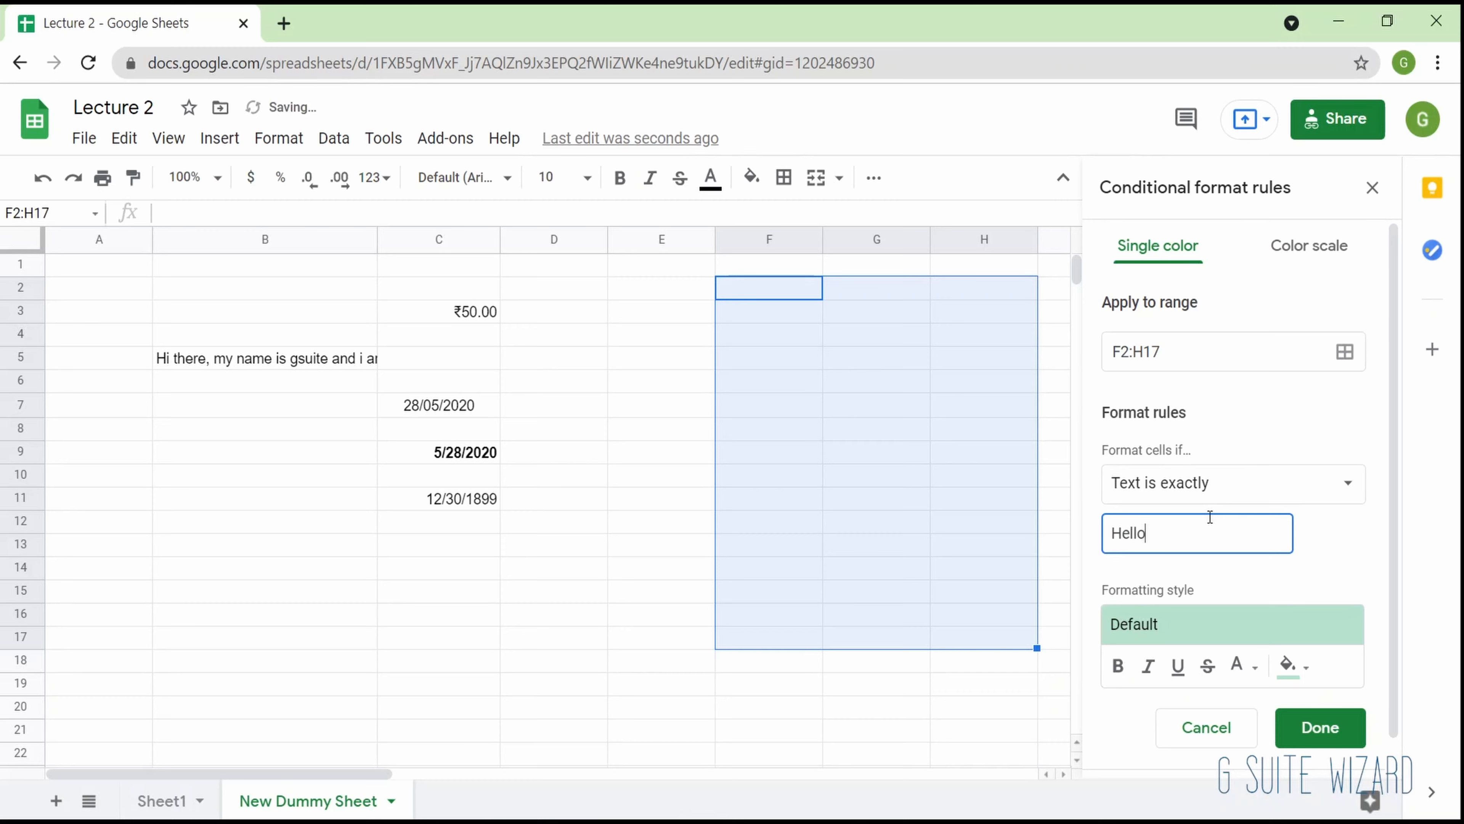
# - Give the rule's formatting style bold text and the dark blue theme fill color, and save the rule
pyautogui.scroll(-2, 1211, 519)
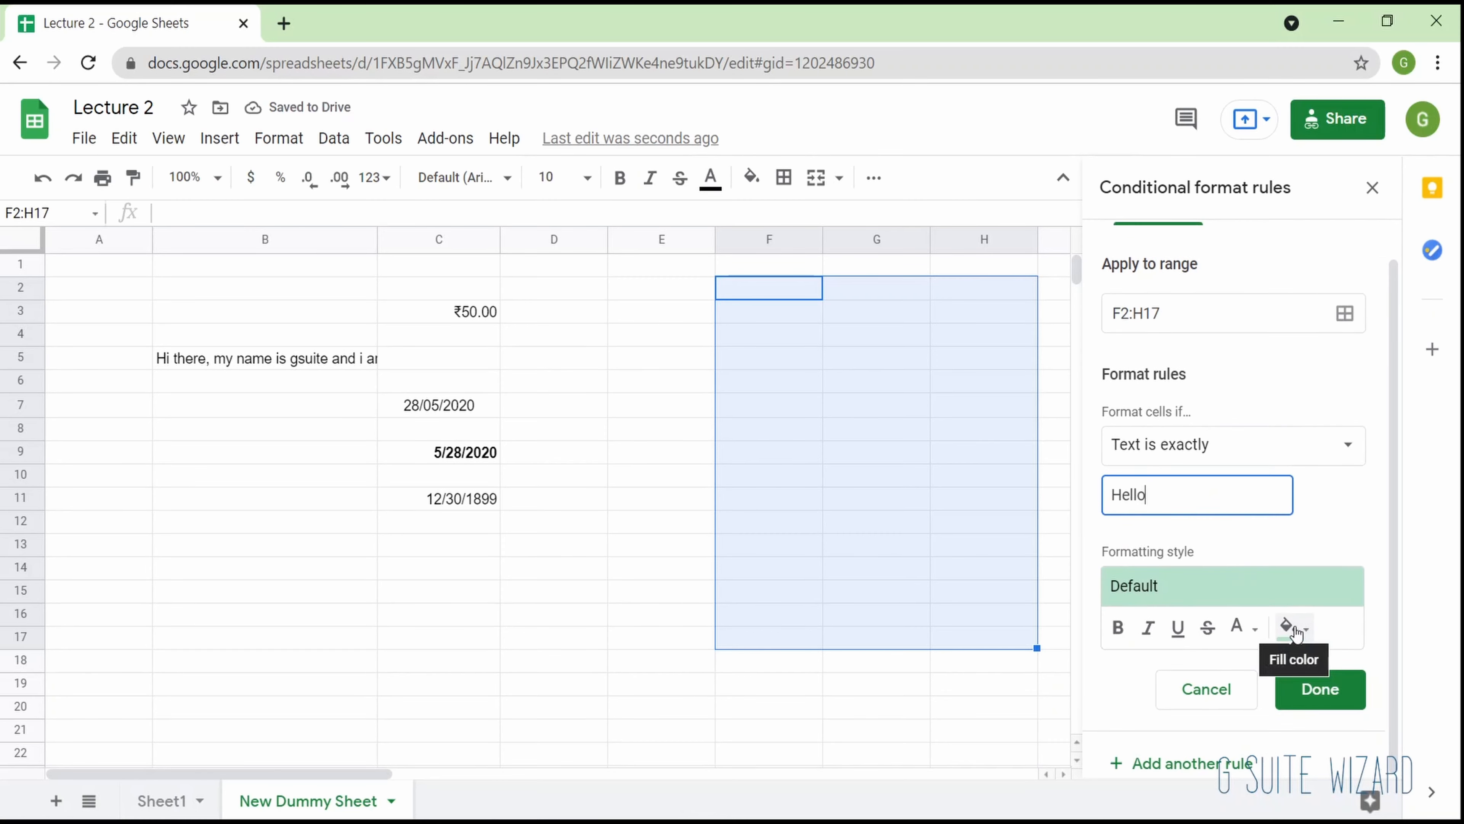
pyautogui.click(1117, 629)
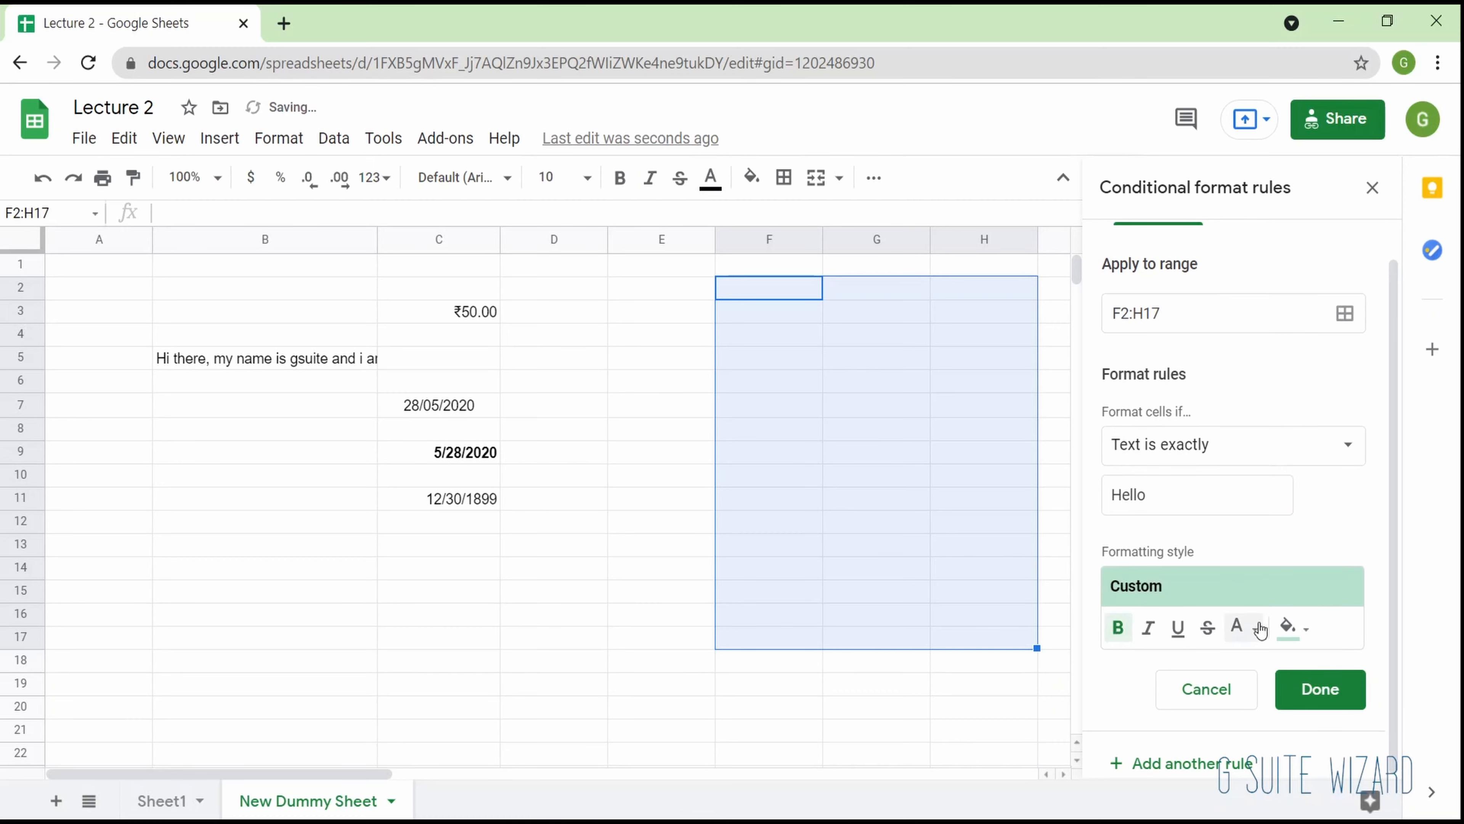
pyautogui.click(1297, 629)
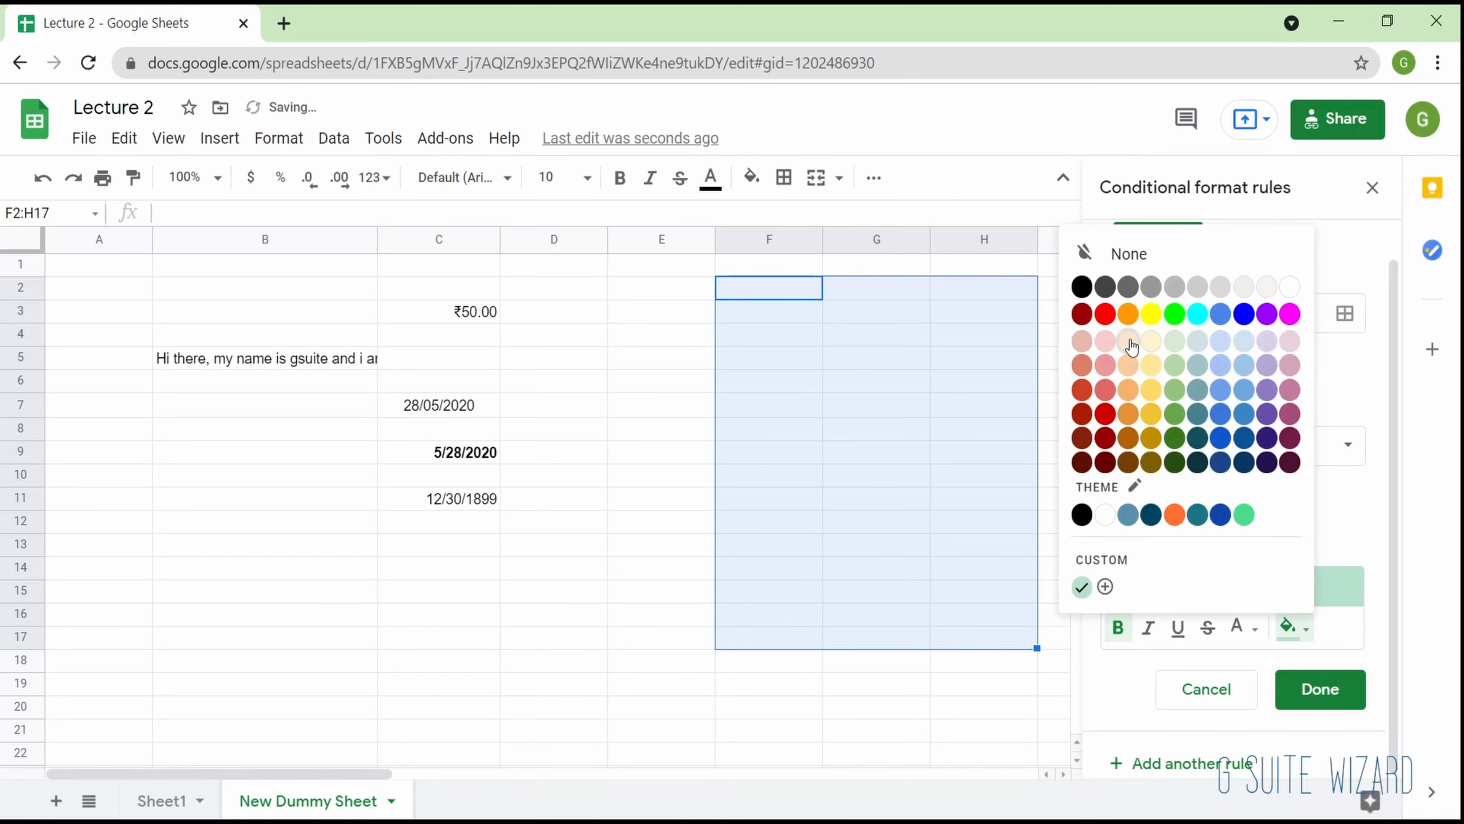
pyautogui.click(1160, 516)
pyautogui.click(1302, 698)
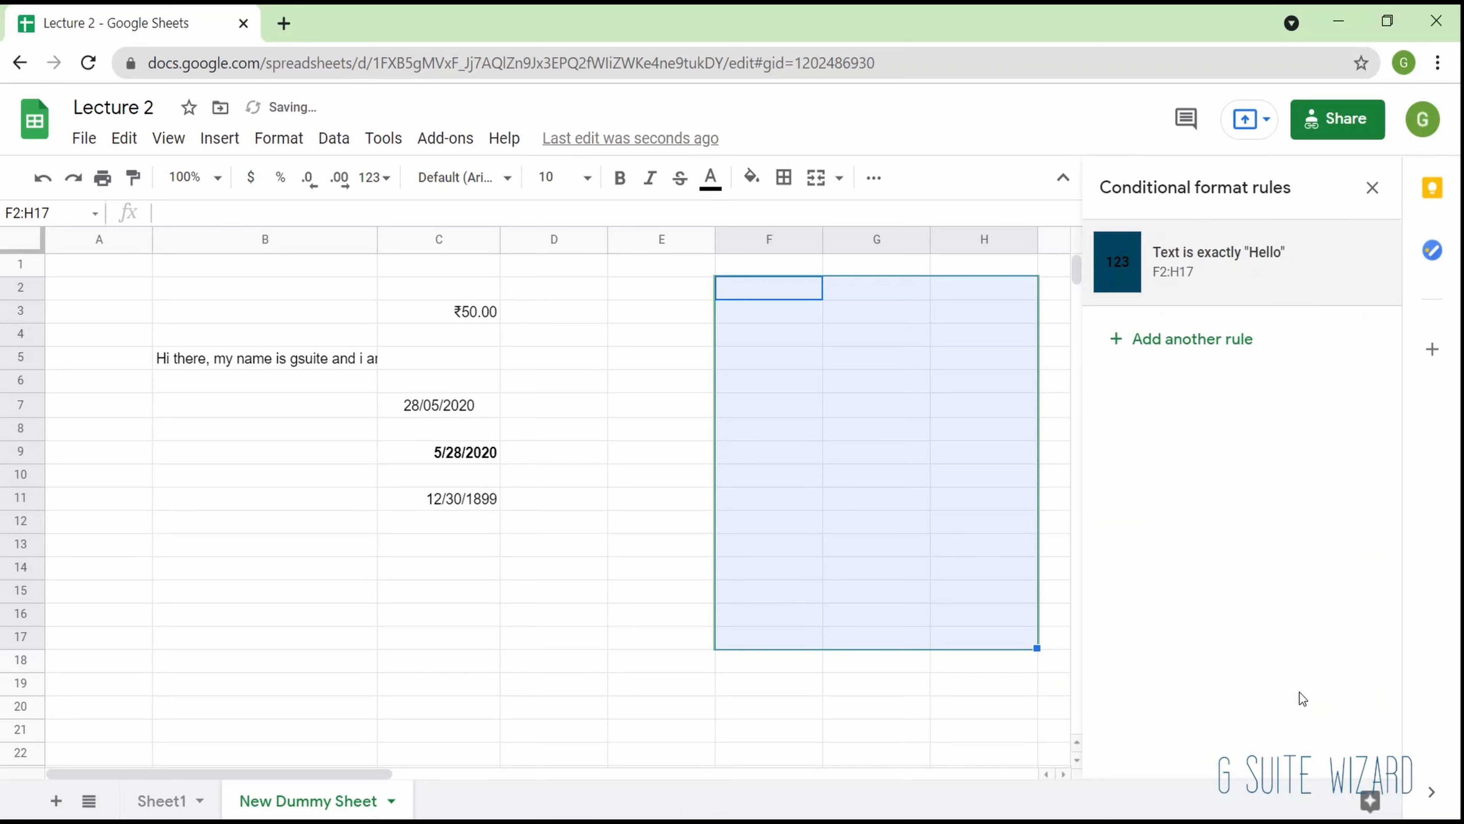
# - Enter the headers Name, Greeting and Random in F2:H2 and the filler texts isjdbjb, sdsdf, sdfsdfsf, sdfsdfsd and sdfsdf in F3:F7
pyautogui.click(920, 390)
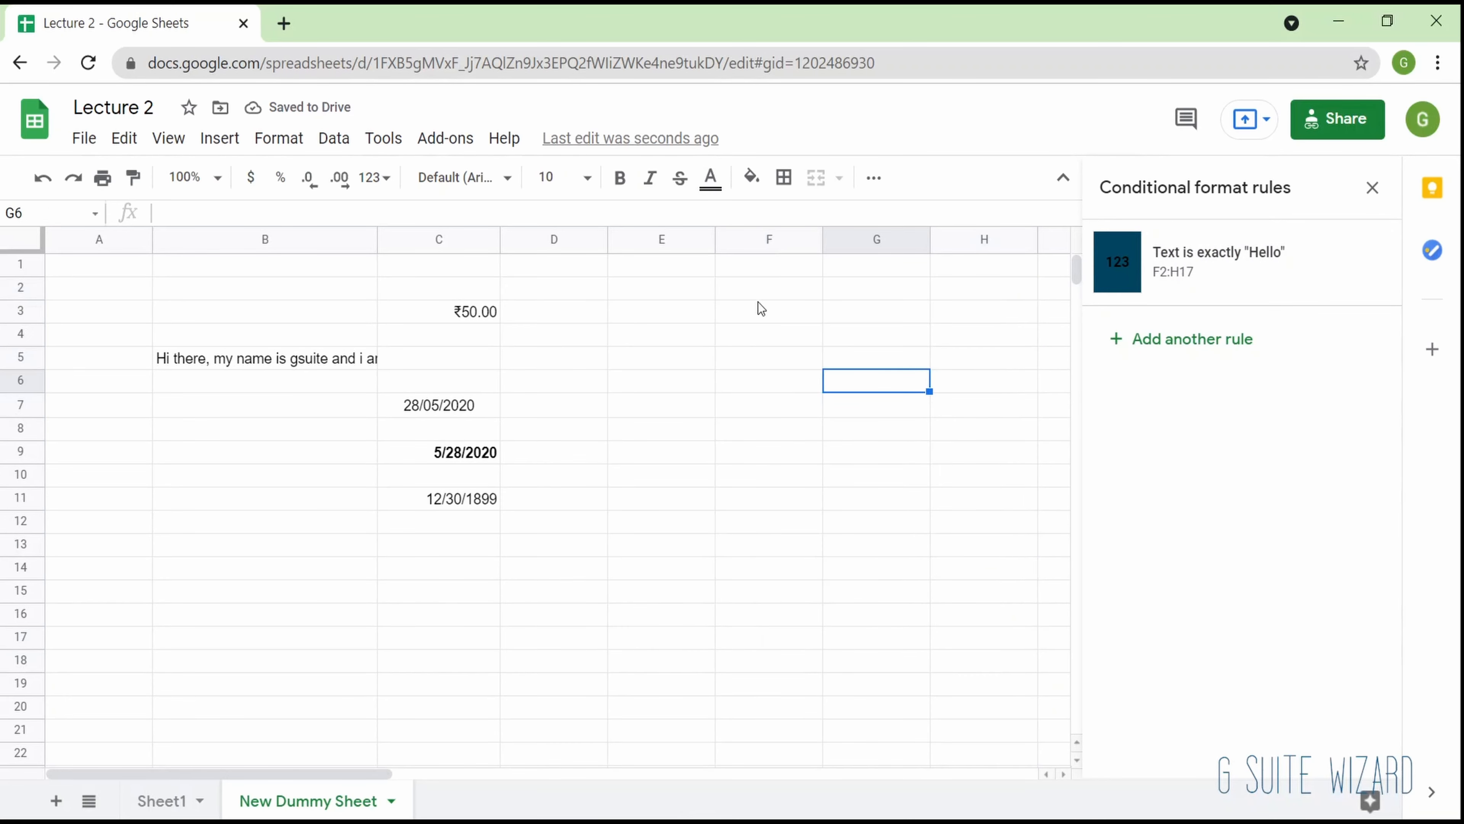
pyautogui.click(778, 292)
pyautogui.write('sdf')
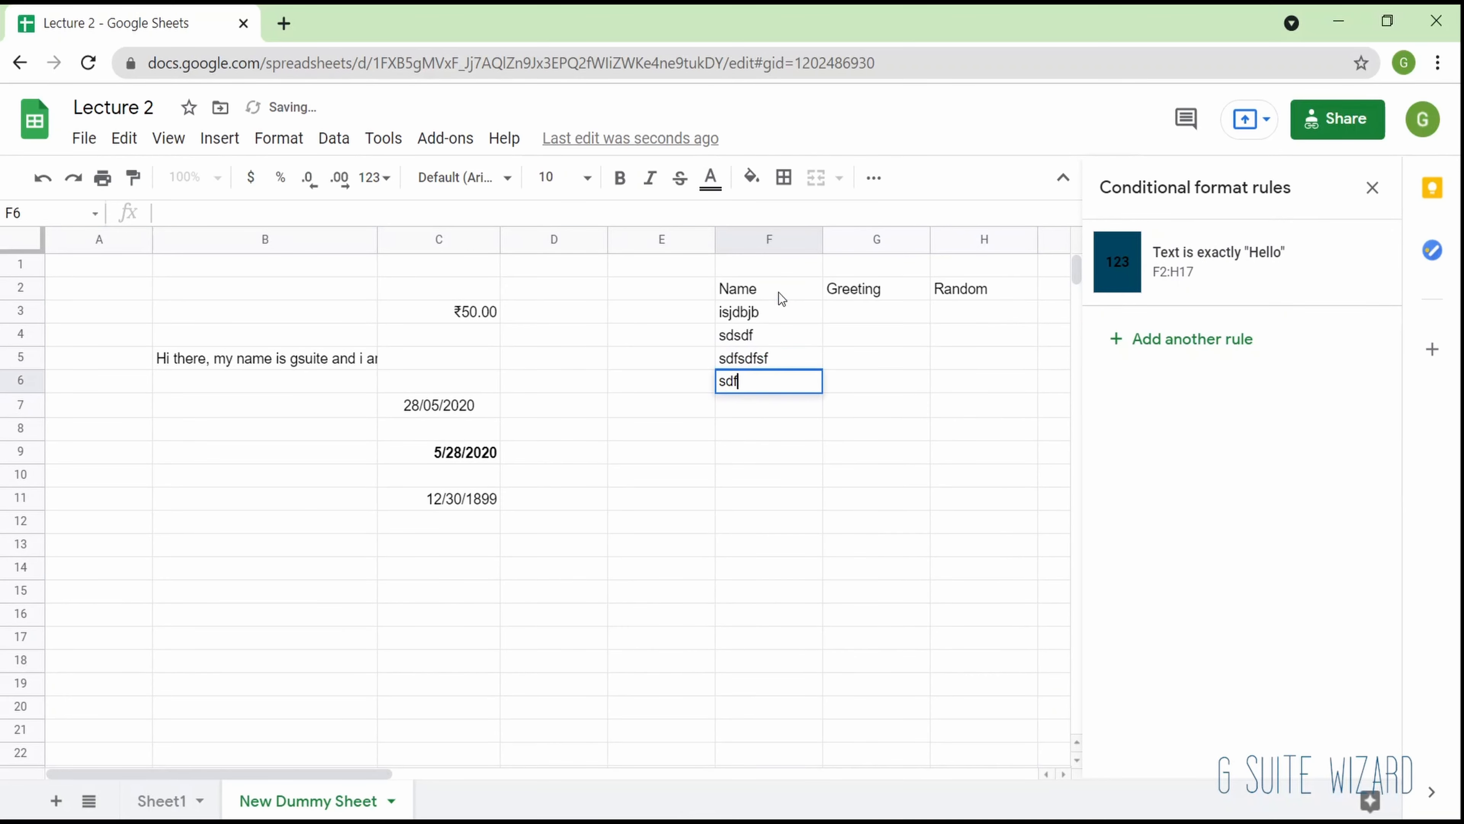
pyautogui.write('sdfsd')
pyautogui.press('Return')
pyautogui.write('sdfsdf')
pyautogui.press('Return')
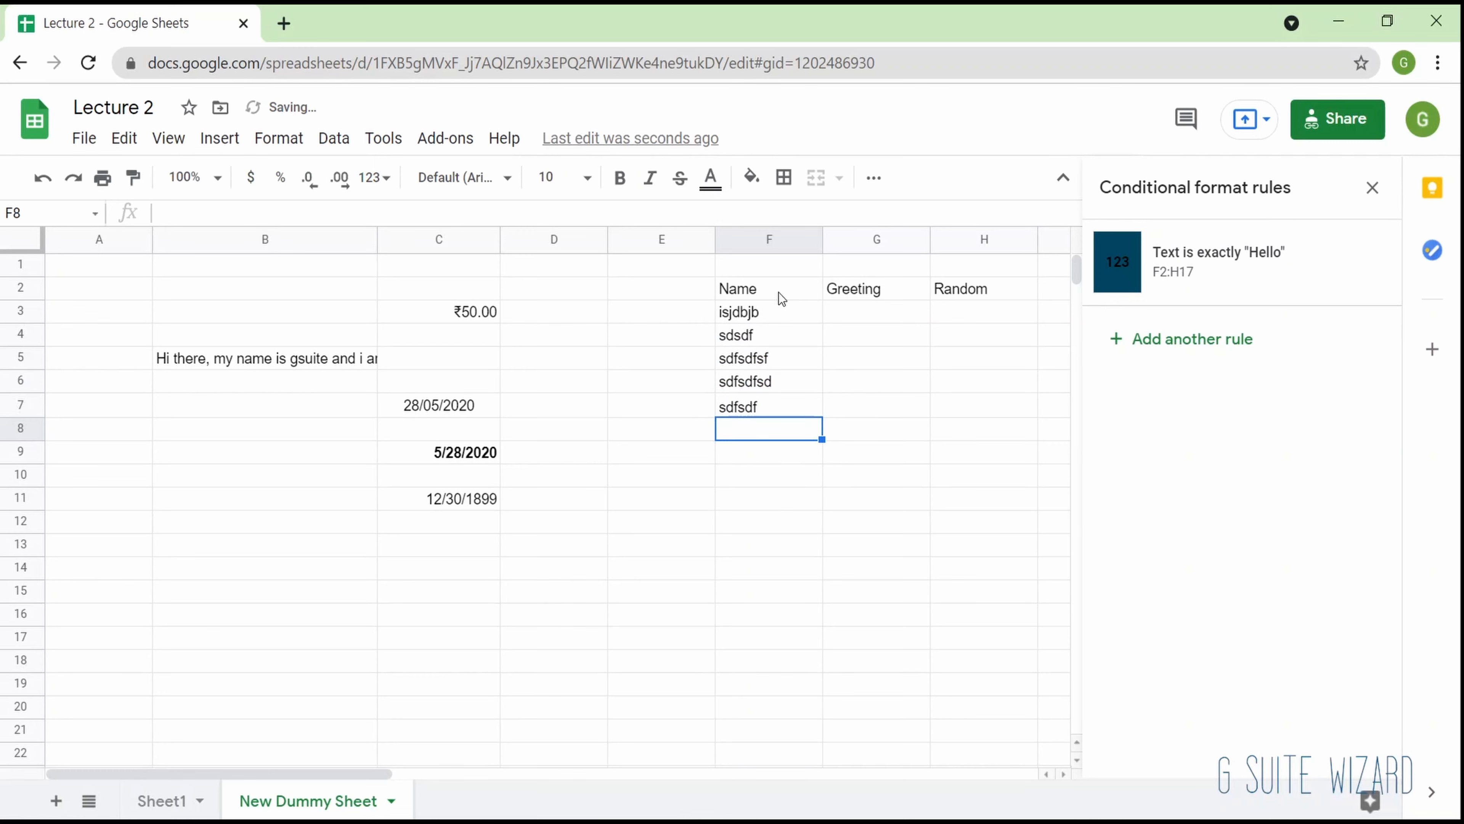
# - Fill the Greeting column cells G3:G7 with Hey, Hello, Hi, How are you and Hello
pyautogui.press('Up')
pyautogui.press('Up')
pyautogui.press('Up')
pyautogui.press('Up')
pyautogui.press('Up')
pyautogui.press('Right')
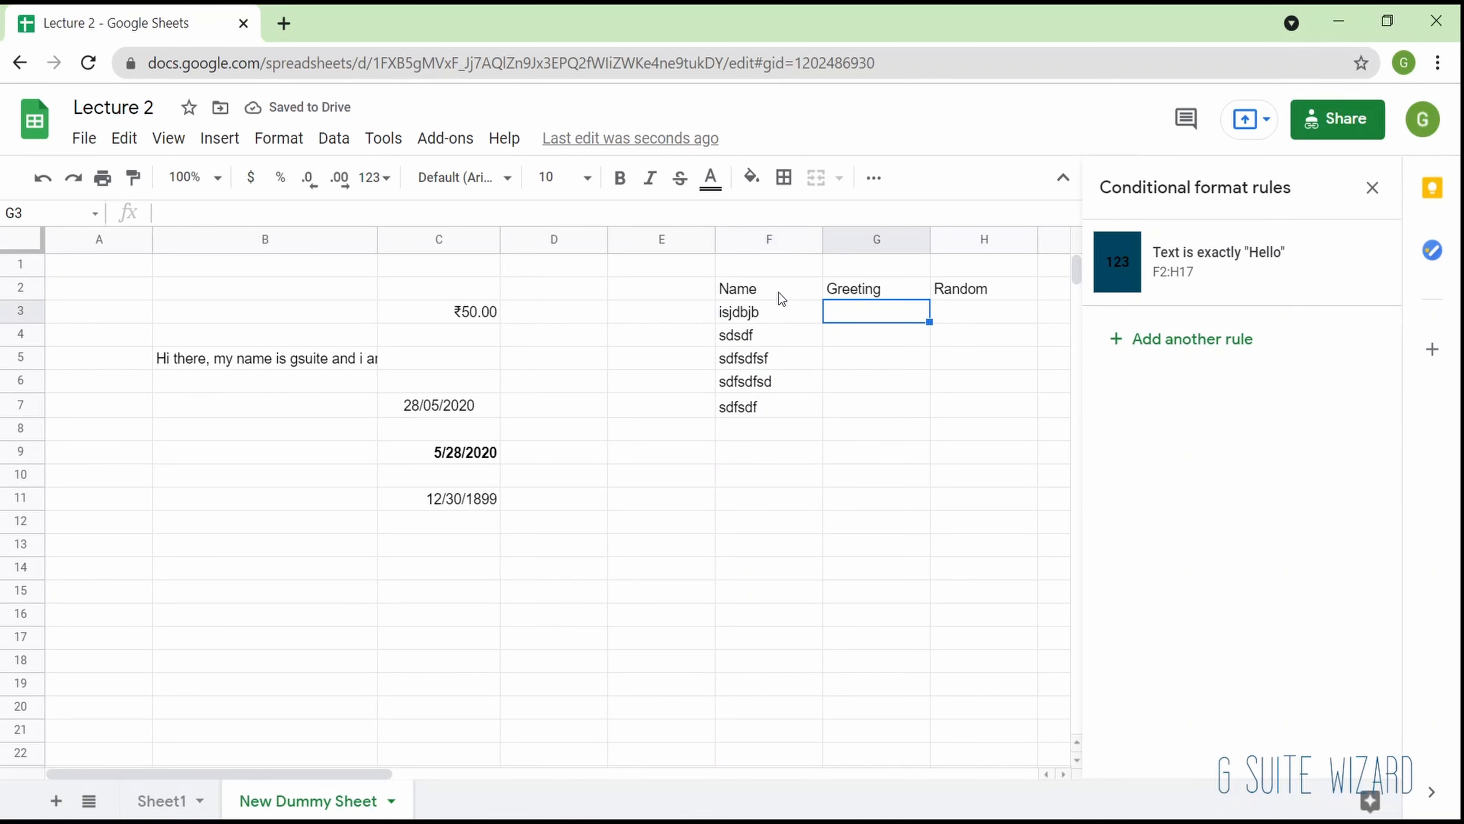
pyautogui.write('Hey')
pyautogui.press('Return')
pyautogui.write('Hellp')
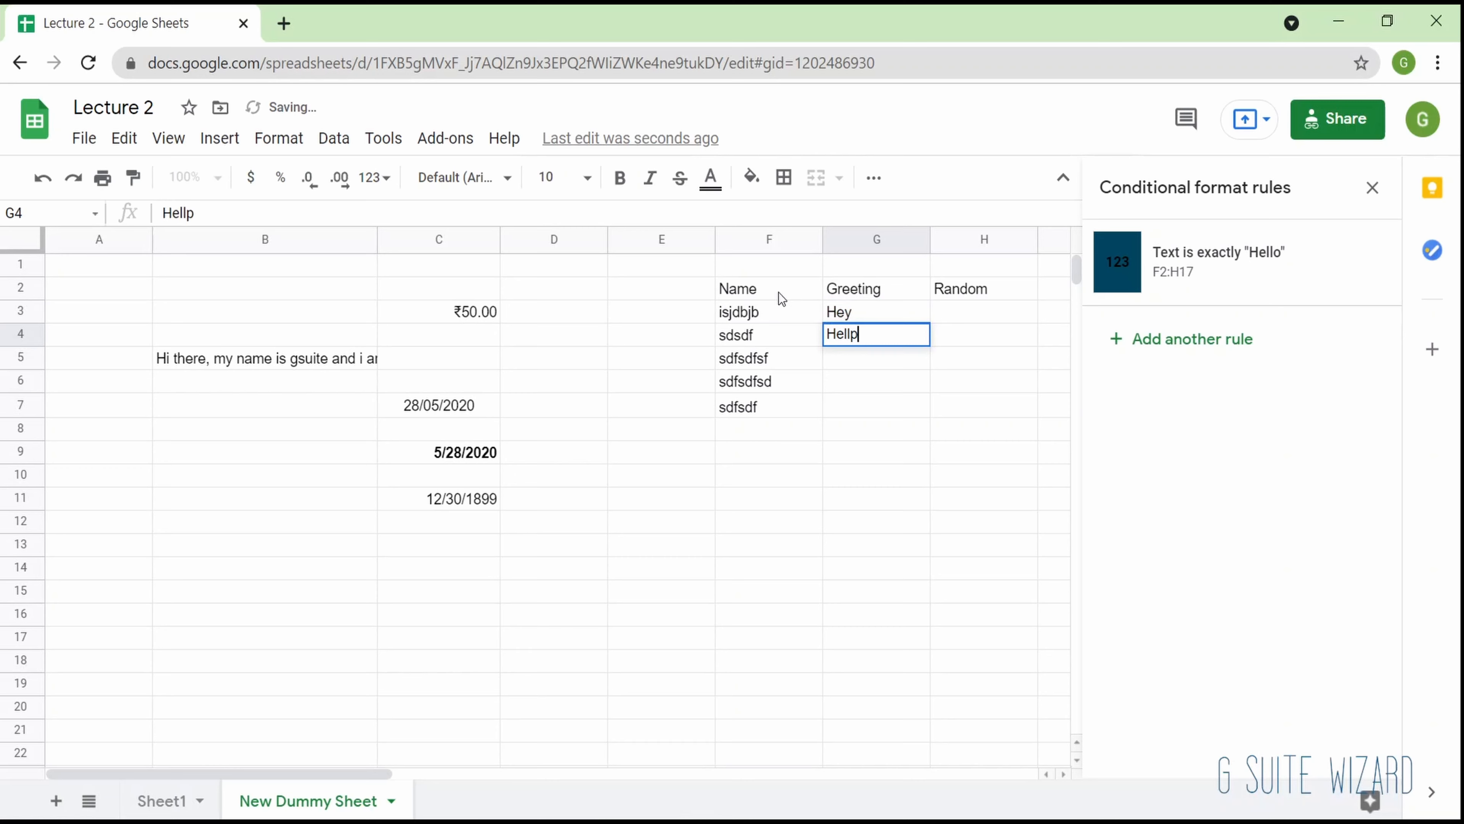
pyautogui.press('BackSpace')
pyautogui.write('o')
pyautogui.press('Return')
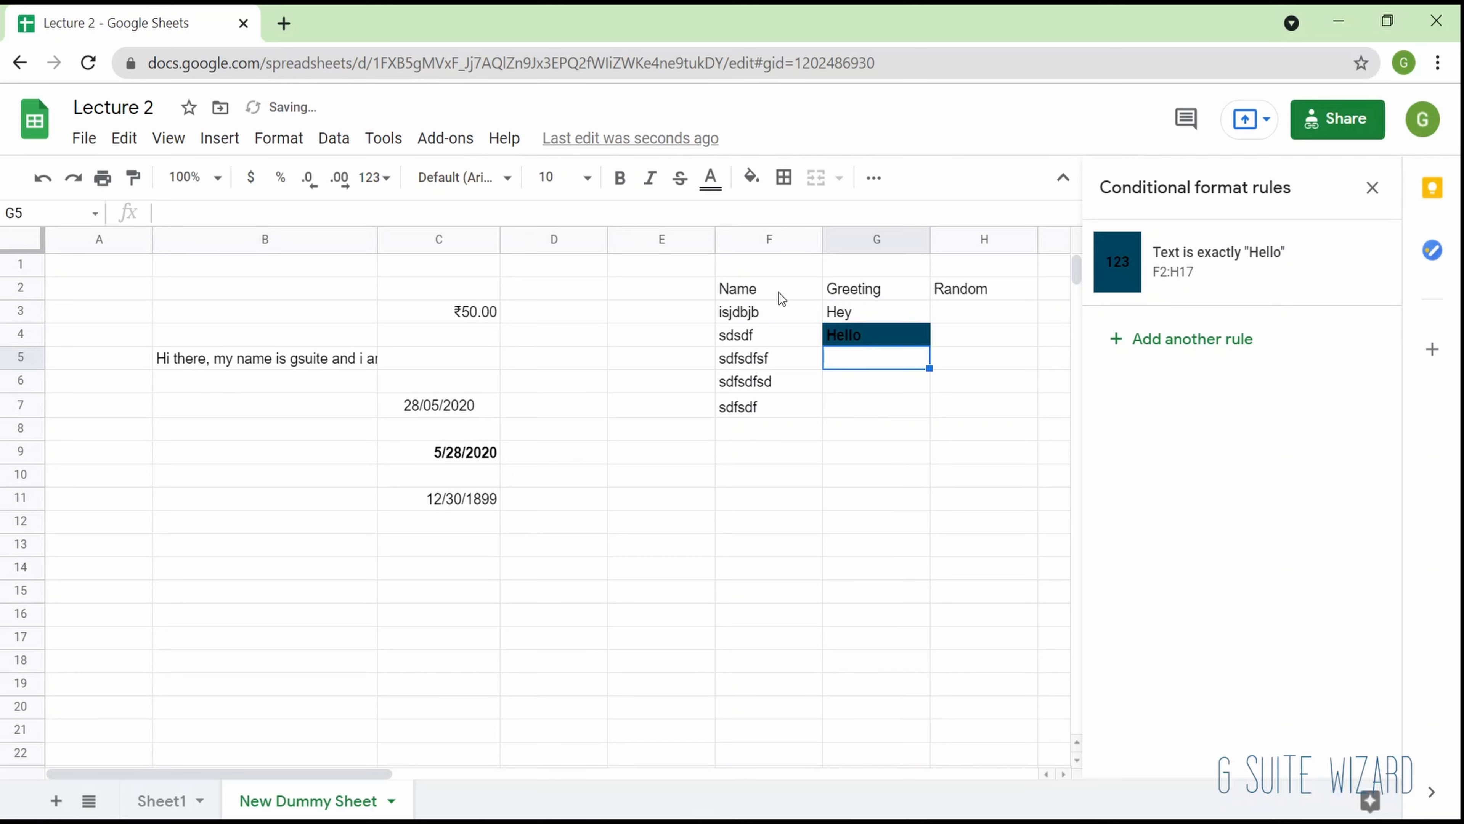
pyautogui.write('Hi')
pyautogui.press('Return')
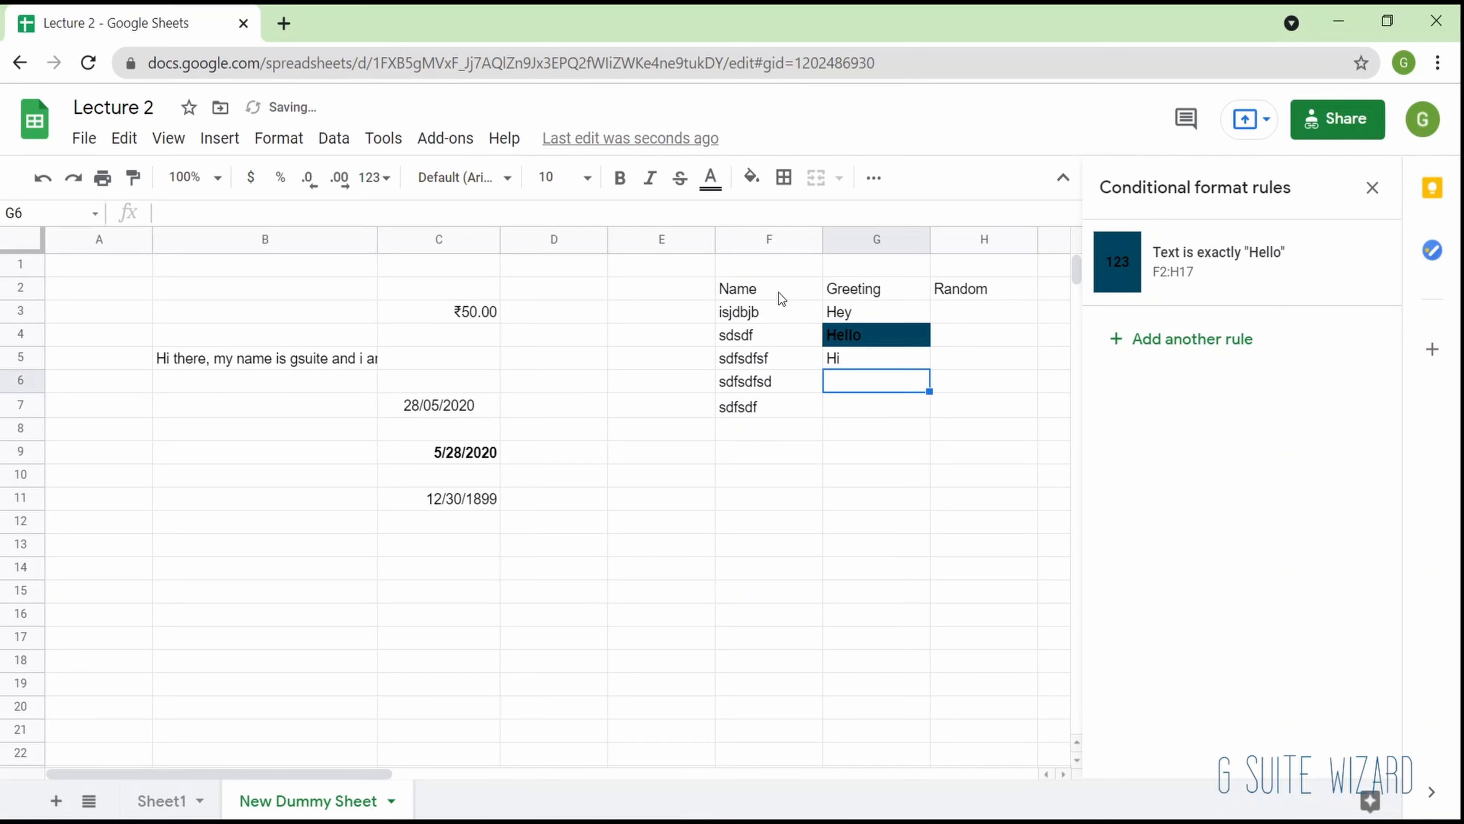
pyautogui.write('How are you')
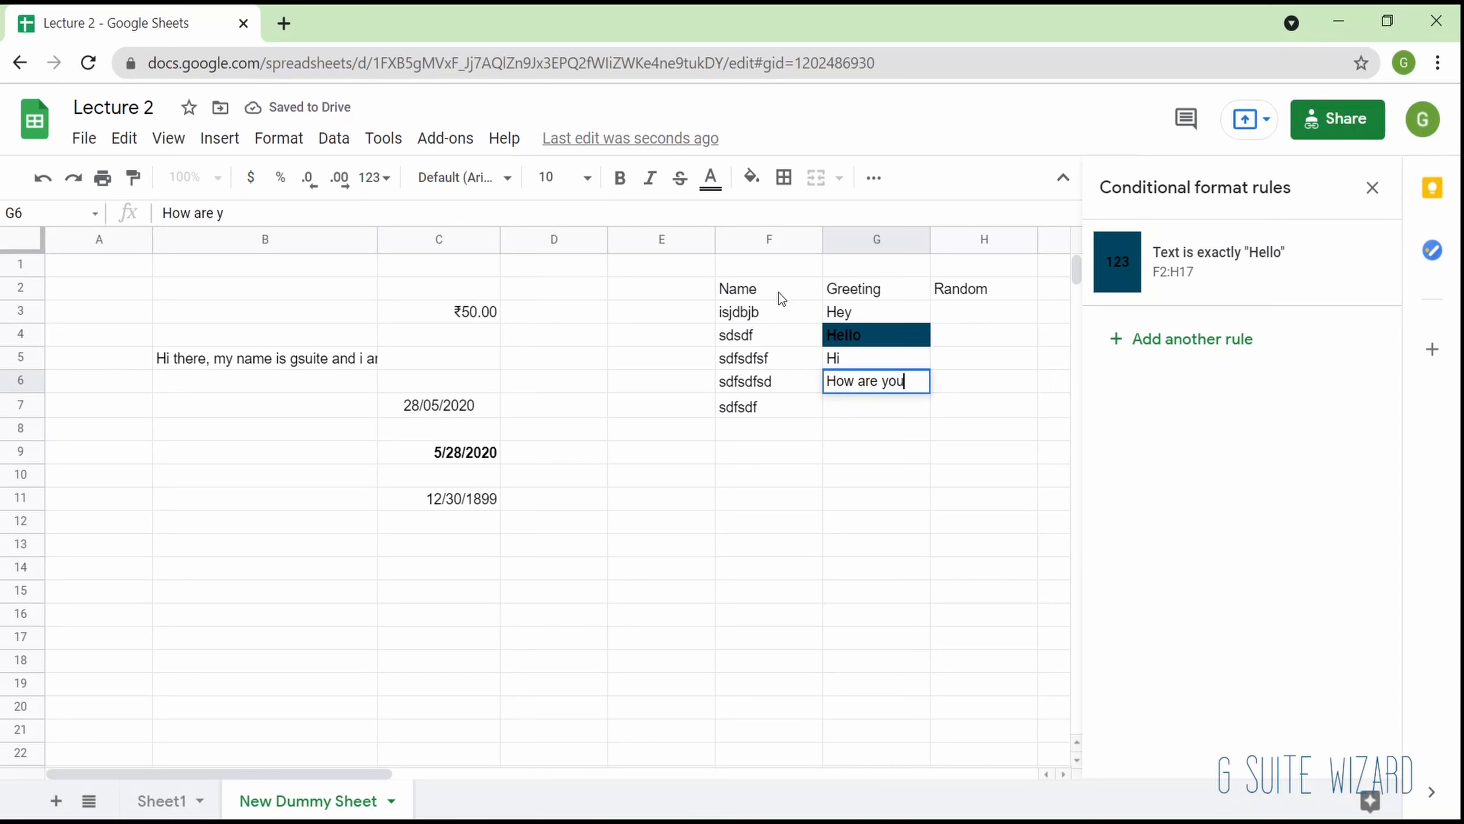
pyautogui.press('Return')
pyautogui.write('Hello')
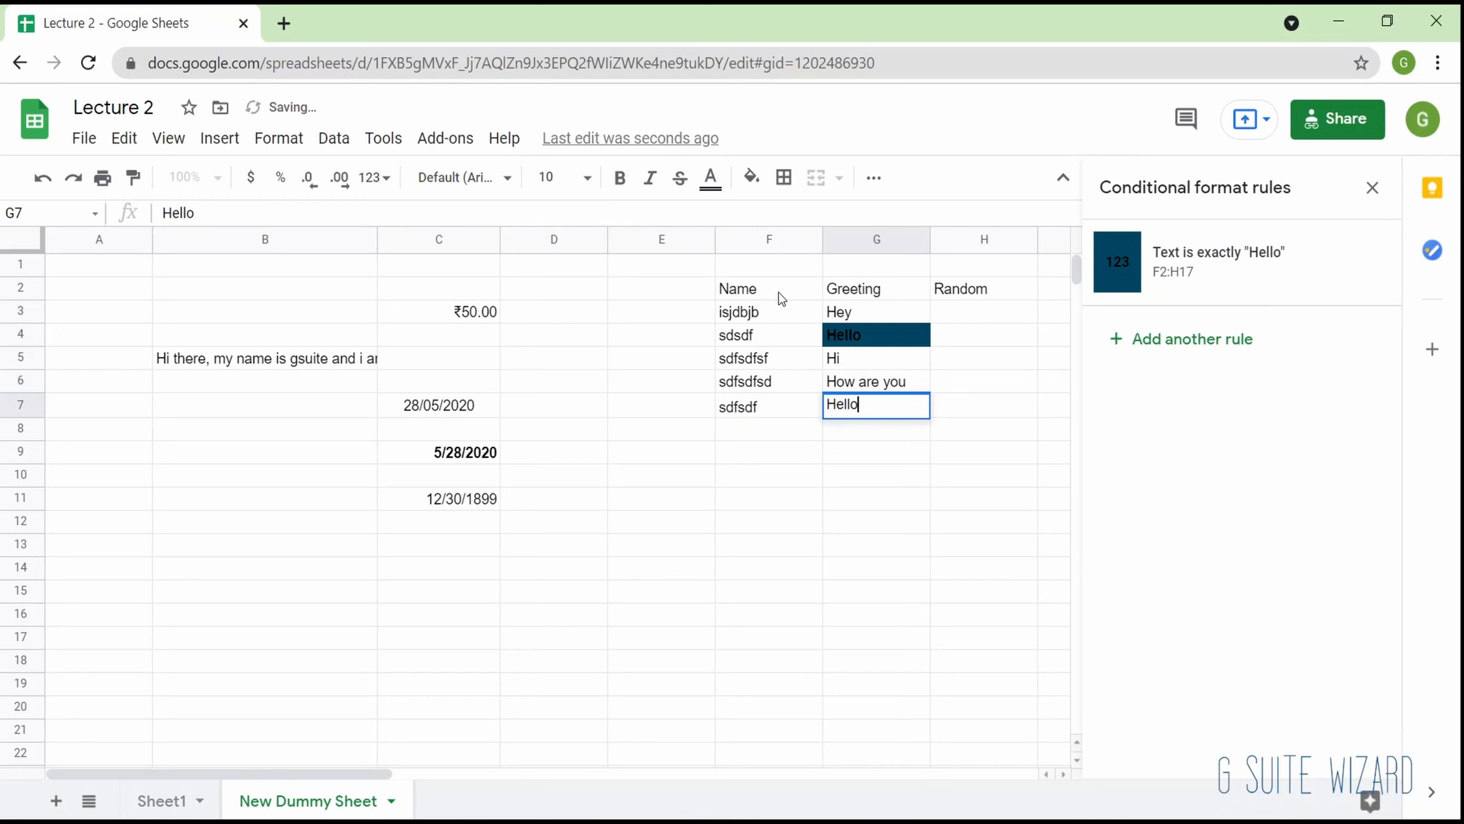
pyautogui.press('Return')
# - Edit the conditional formatting rule for "Hello" so its text color is the white theme color
pyautogui.press('Up')
pyautogui.press('Up')
pyautogui.press('Up')
pyautogui.press('Up')
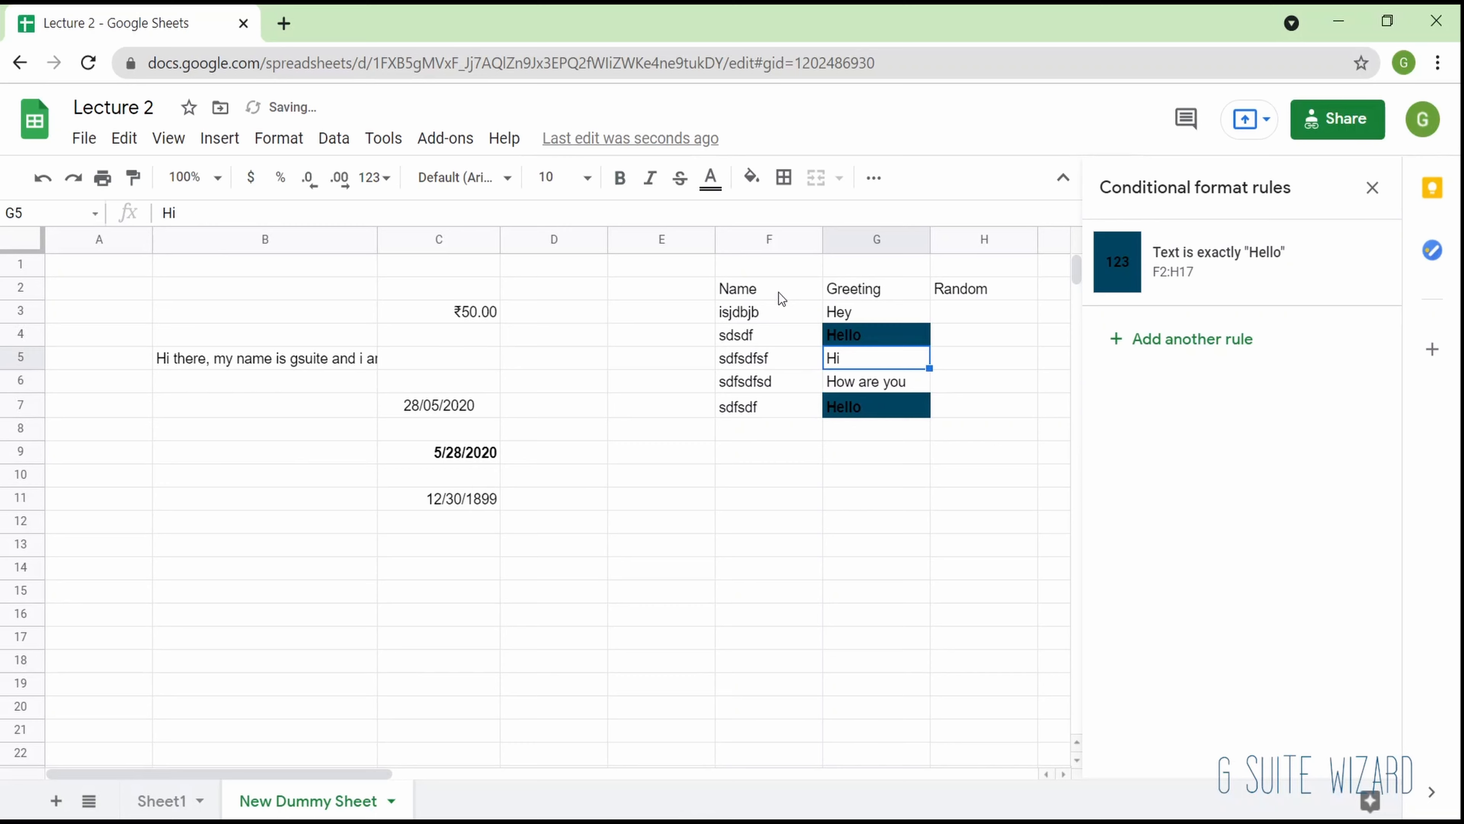
pyautogui.click(1158, 277)
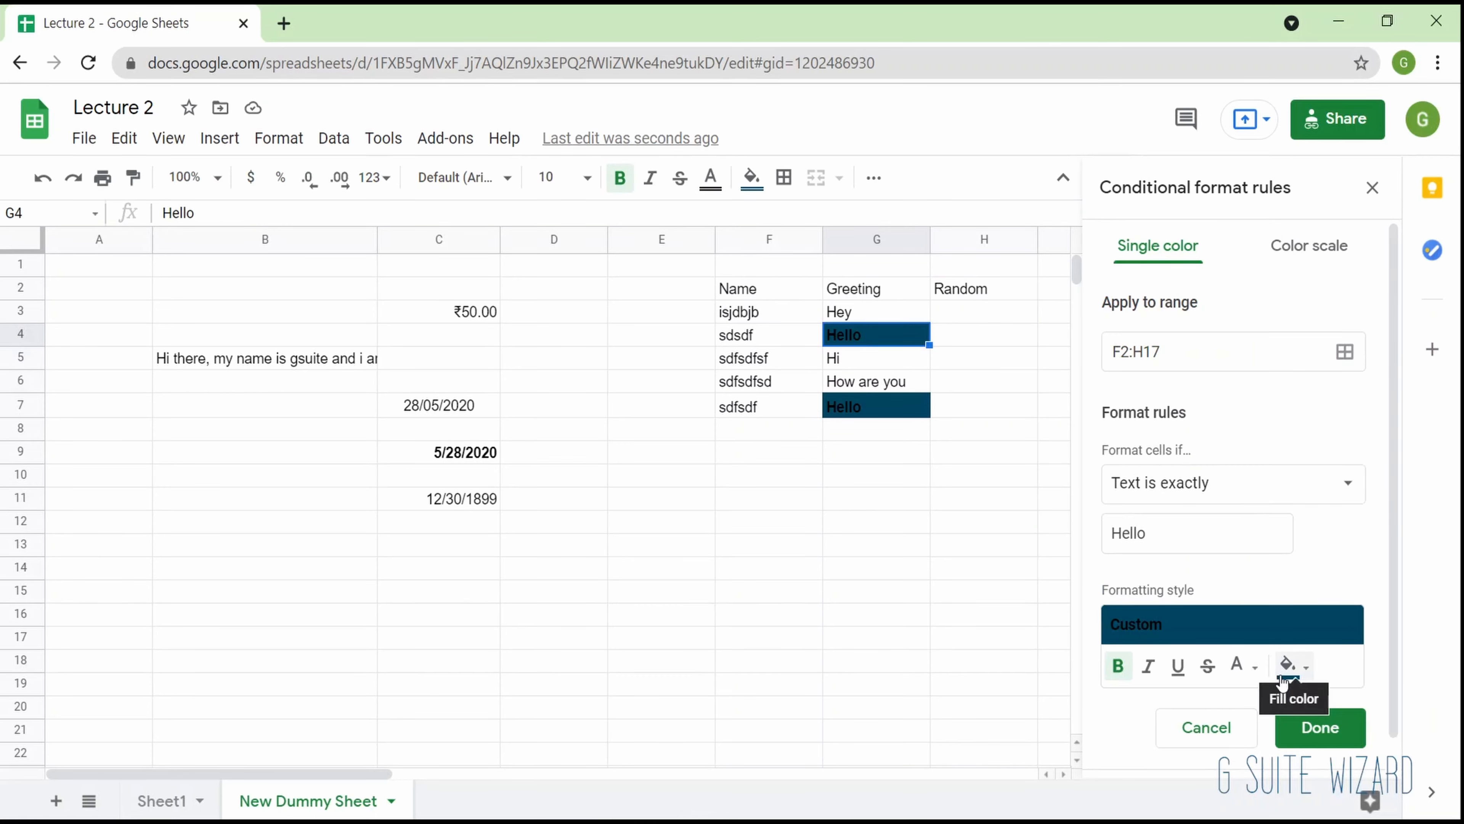
pyautogui.click(1238, 674)
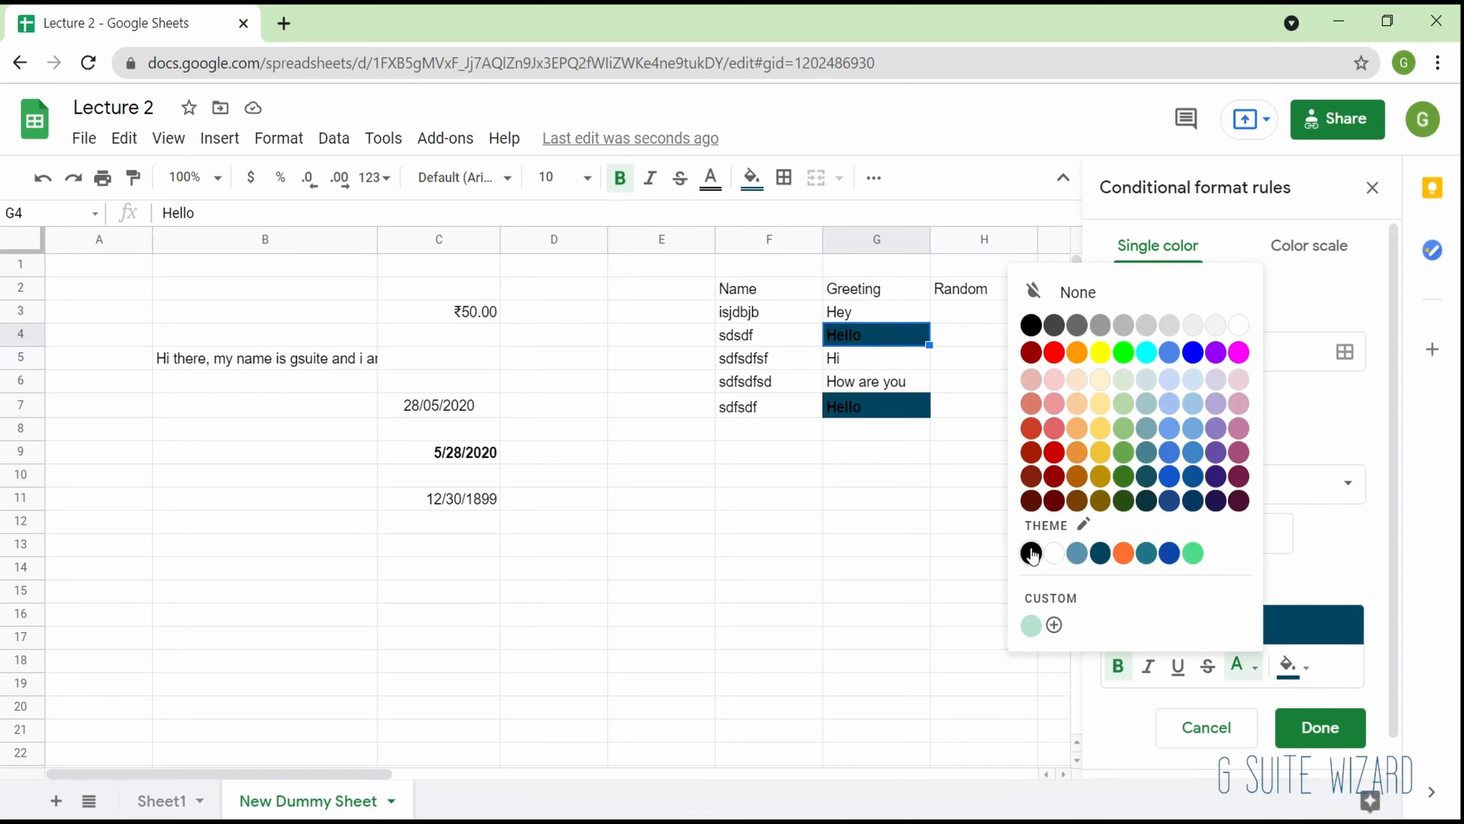
pyautogui.click(1051, 554)
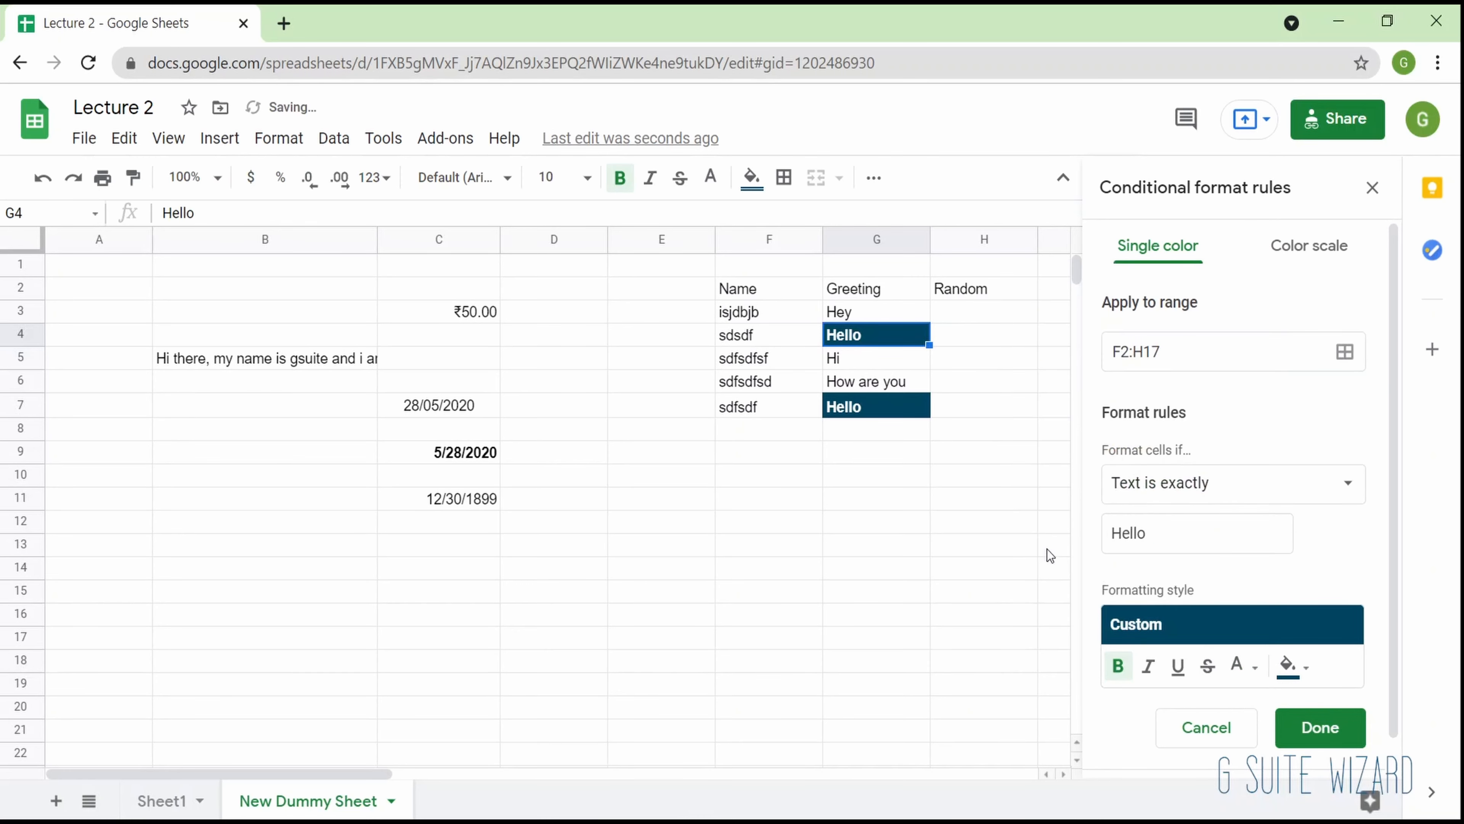
pyautogui.click(965, 549)
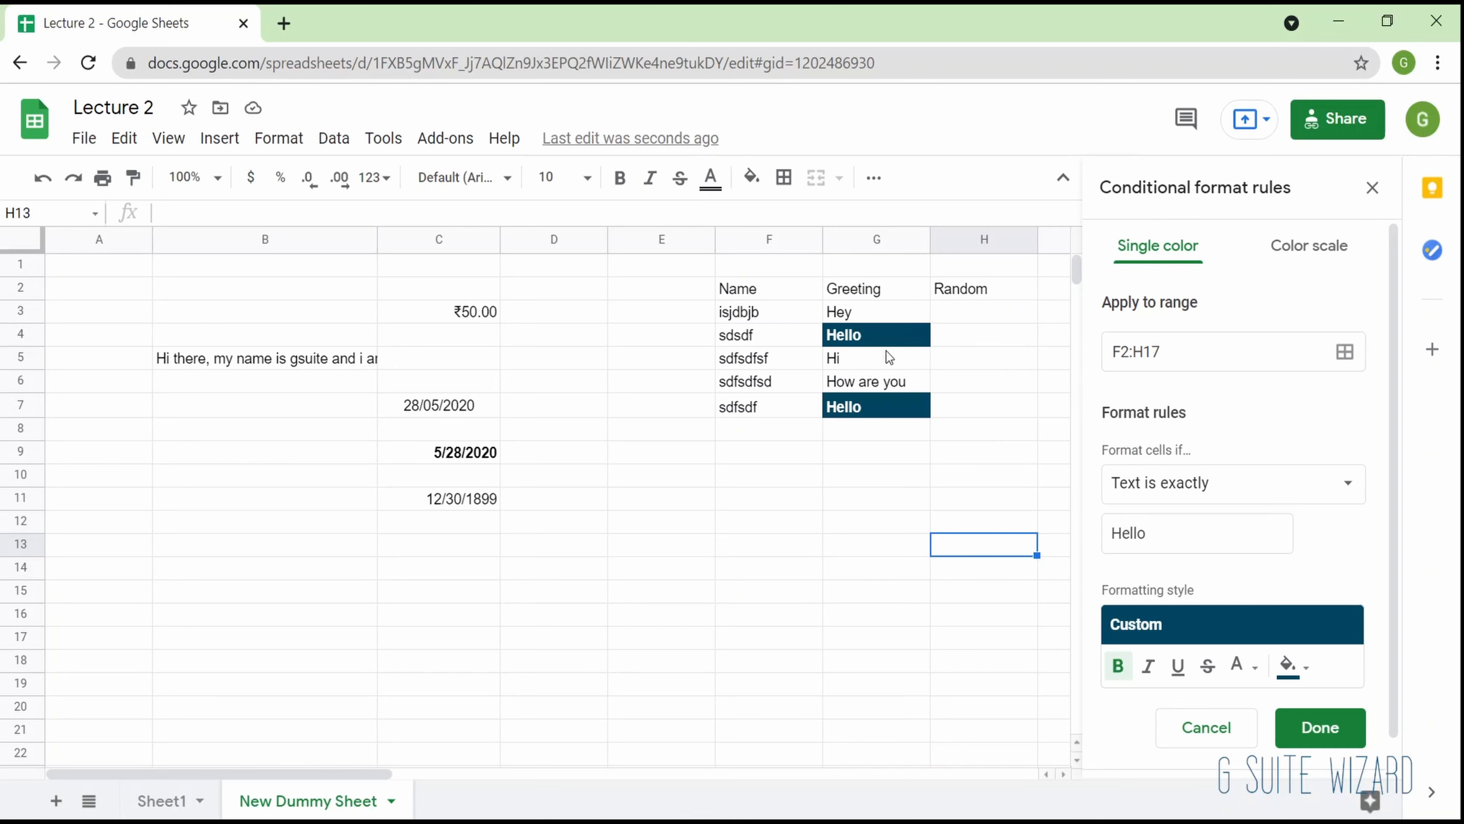
# - Enter "Hellow" in cell G9 to test the exact-text rule with a near match
pyautogui.click(887, 455)
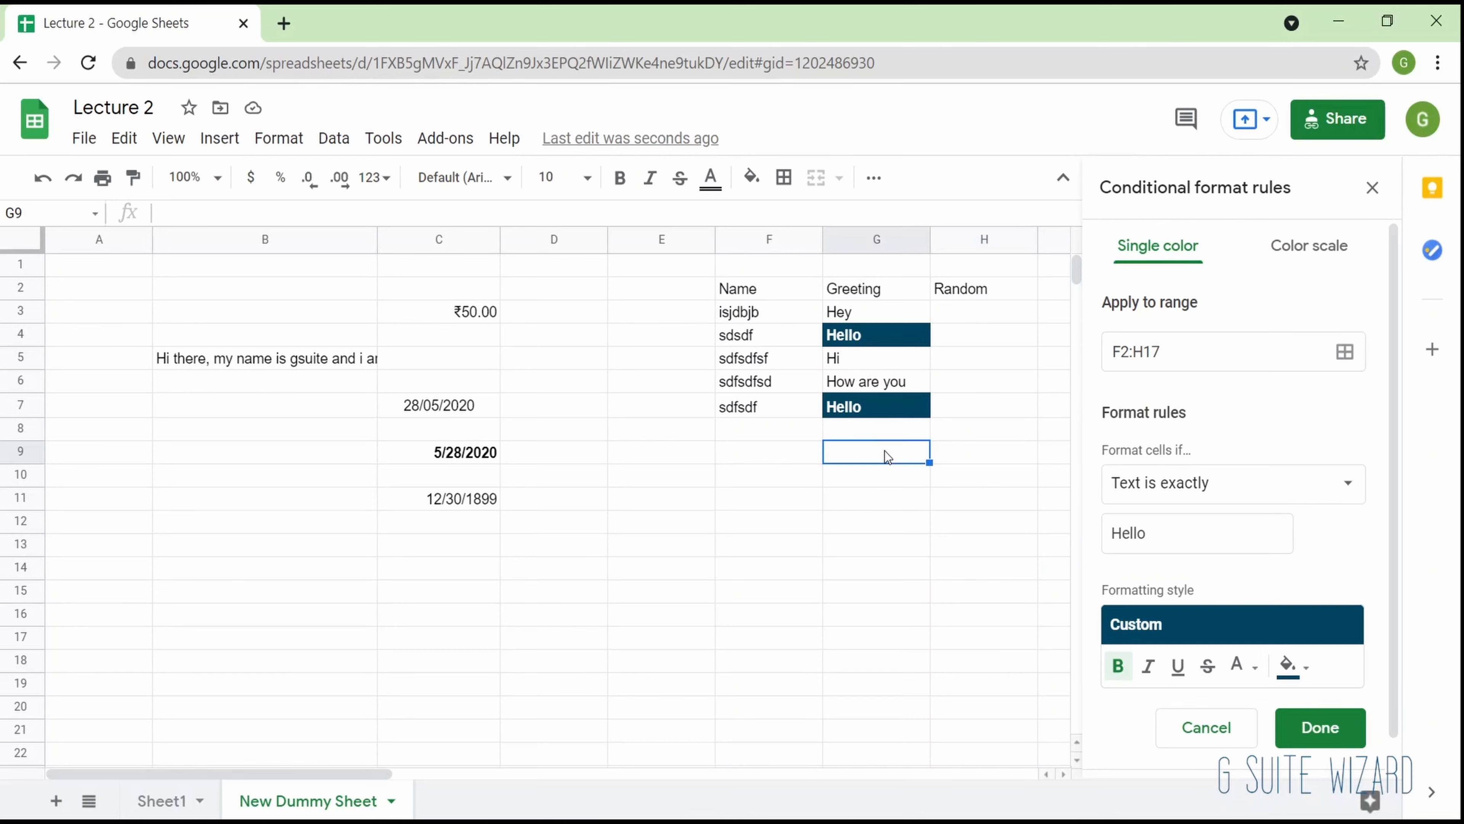
pyautogui.write('Hellow')
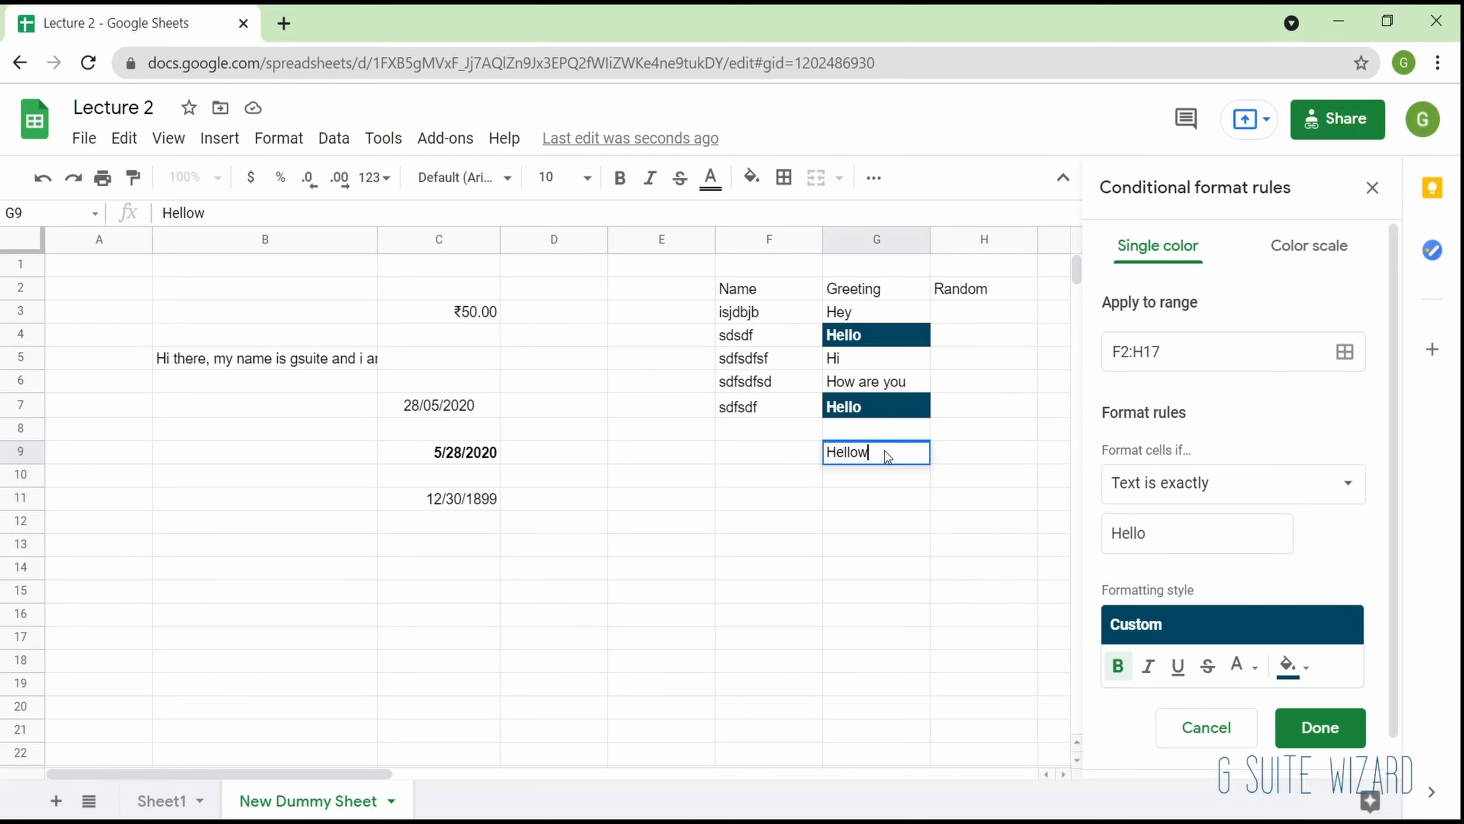
pyautogui.press('Return')
pyautogui.press('Up')
pyautogui.press('Up')
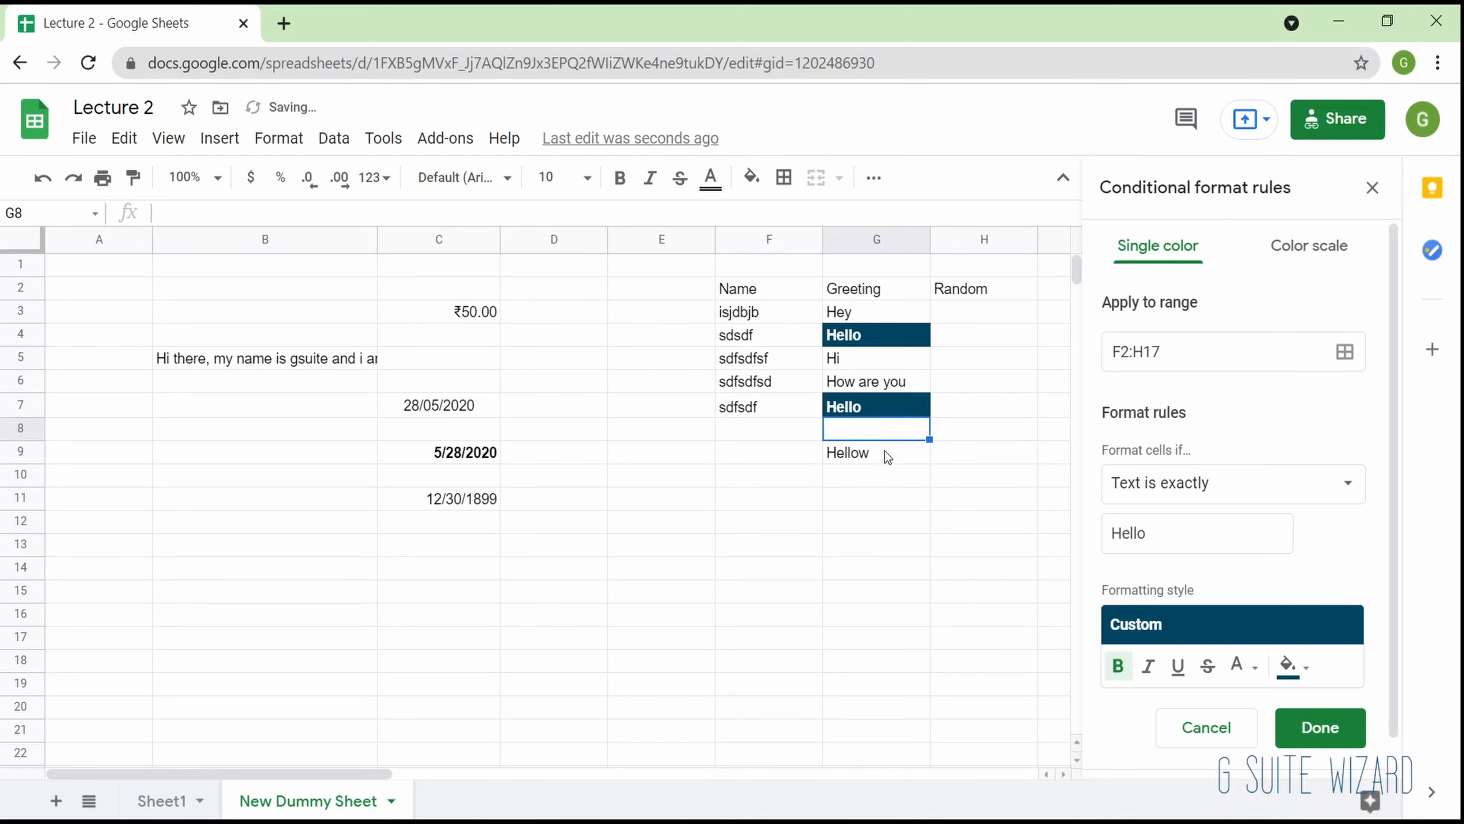
# - Correct the text in cell G9 to "Hello"
pyautogui.press('Down')
pyautogui.press('F2')
pyautogui.press('BackSpace')
pyautogui.press('Return')
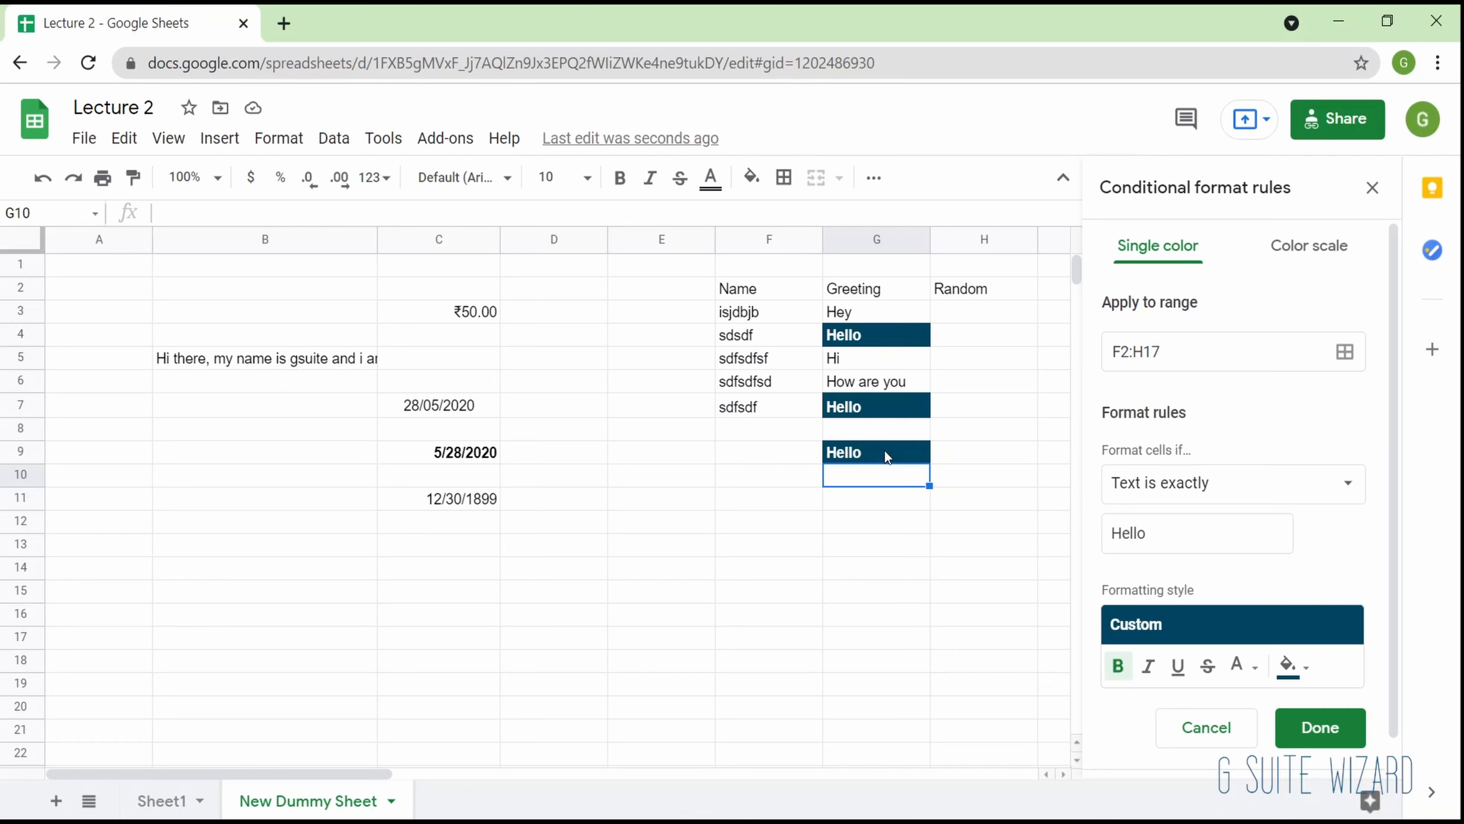
# - Switch the rule for F2:H17 to a color scale with the default green gradient and save it
pyautogui.scroll(-1, 1323, 468)
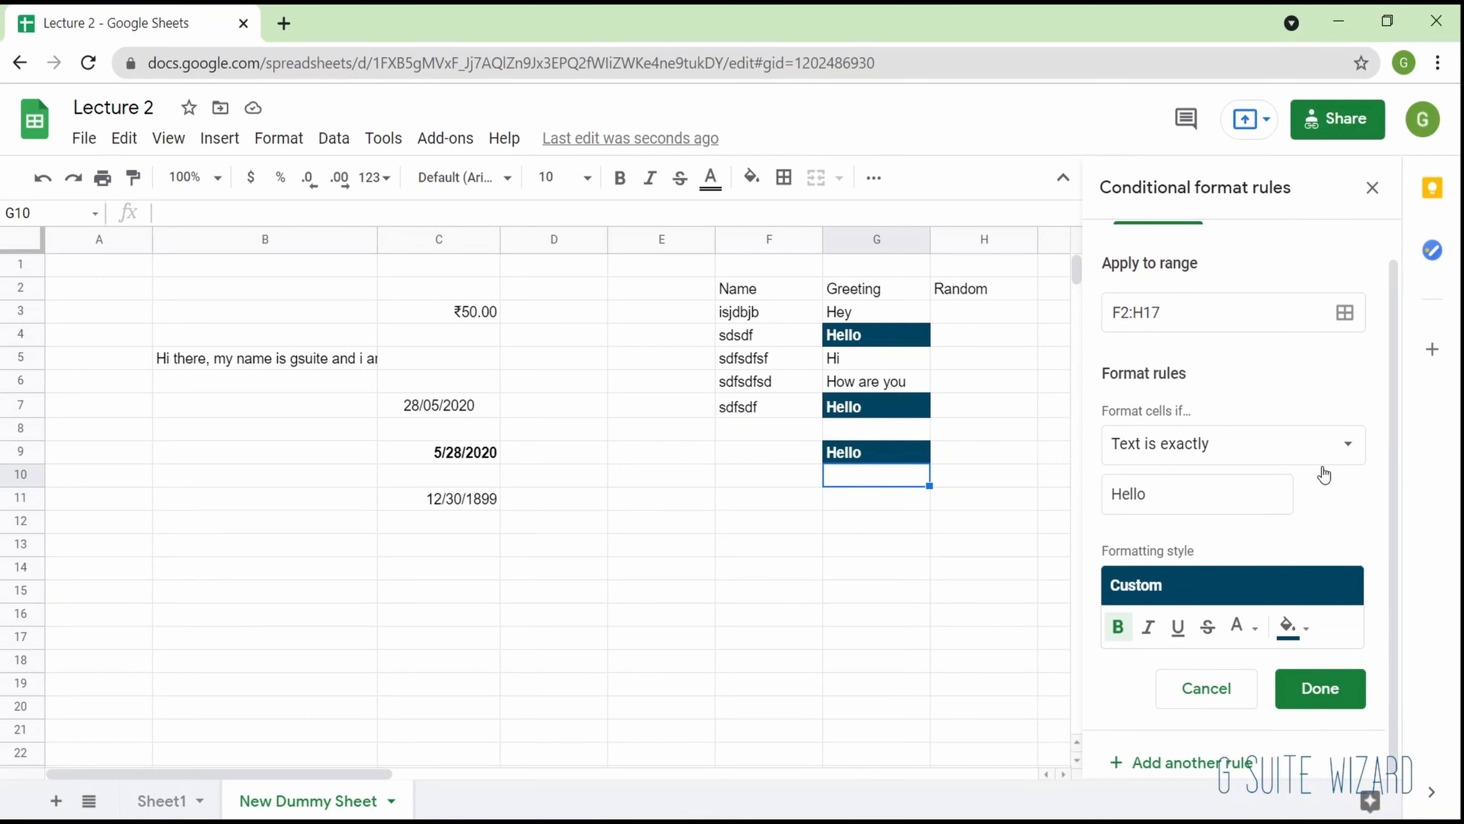
pyautogui.scroll(1, 1324, 472)
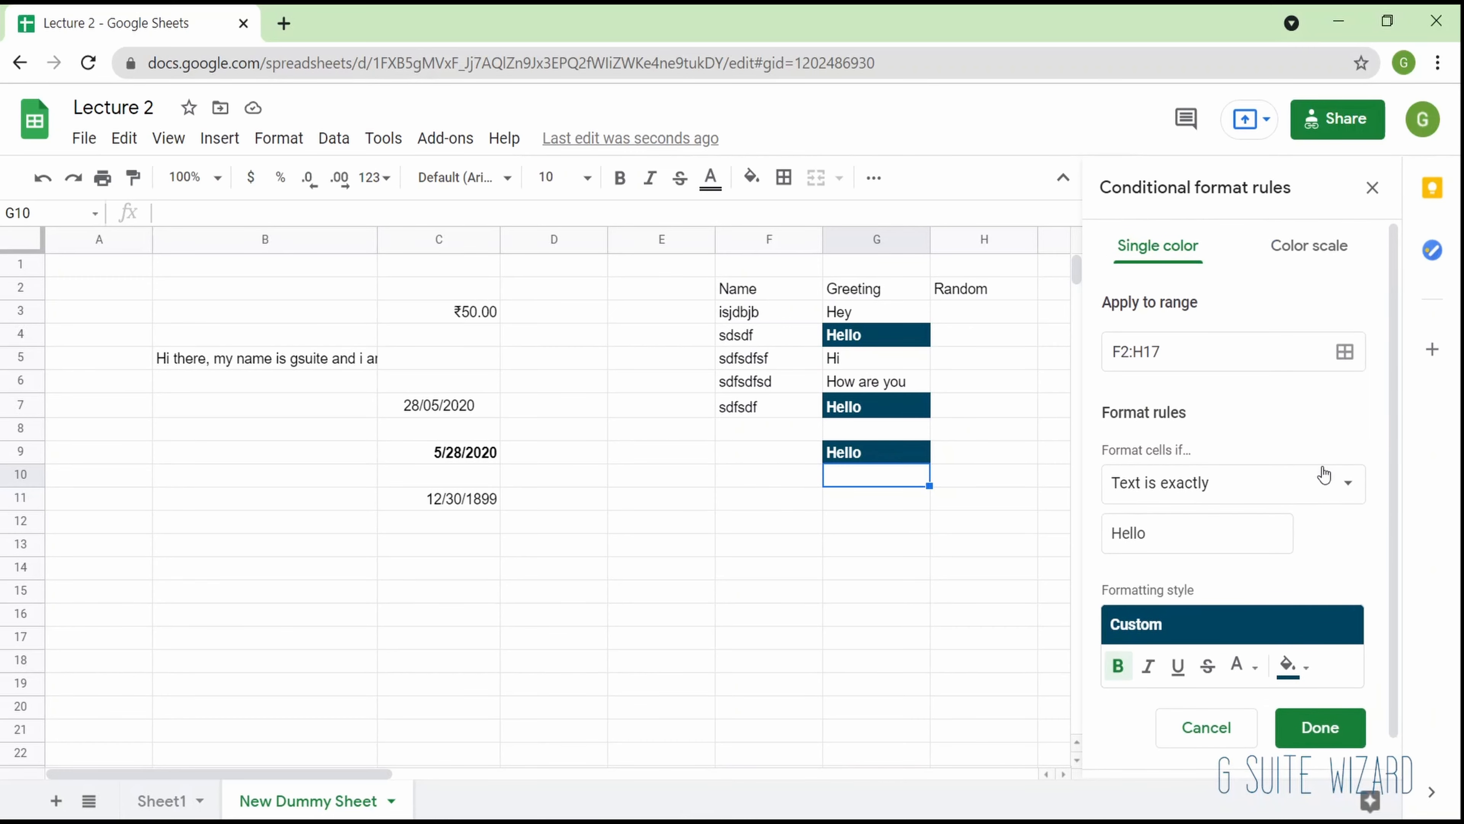
pyautogui.click(1320, 248)
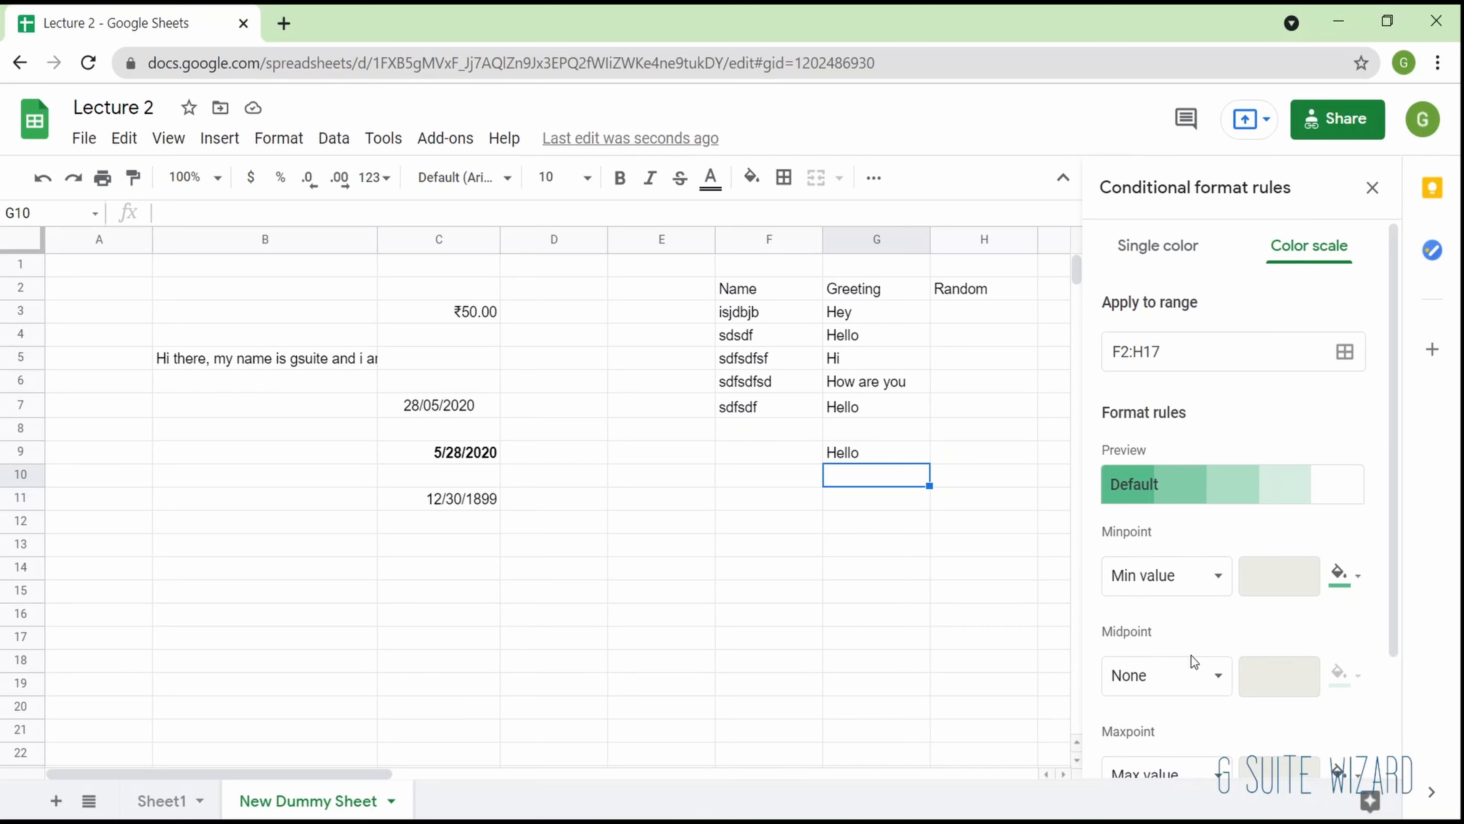
pyautogui.scroll(-2, 1190, 655)
pyautogui.scroll(2, 1317, 693)
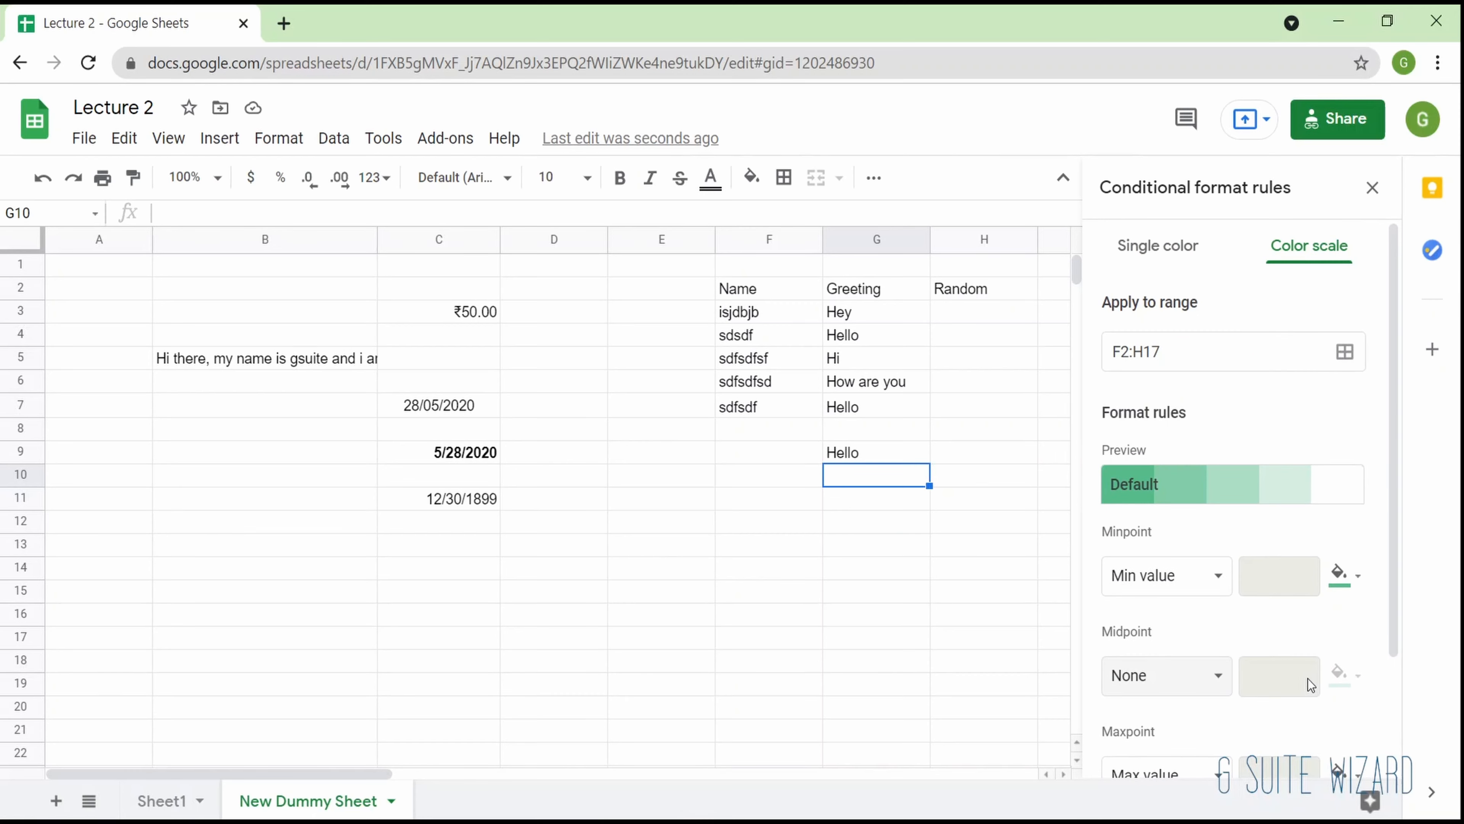
pyautogui.scroll(-2, 1307, 679)
pyautogui.click(1317, 687)
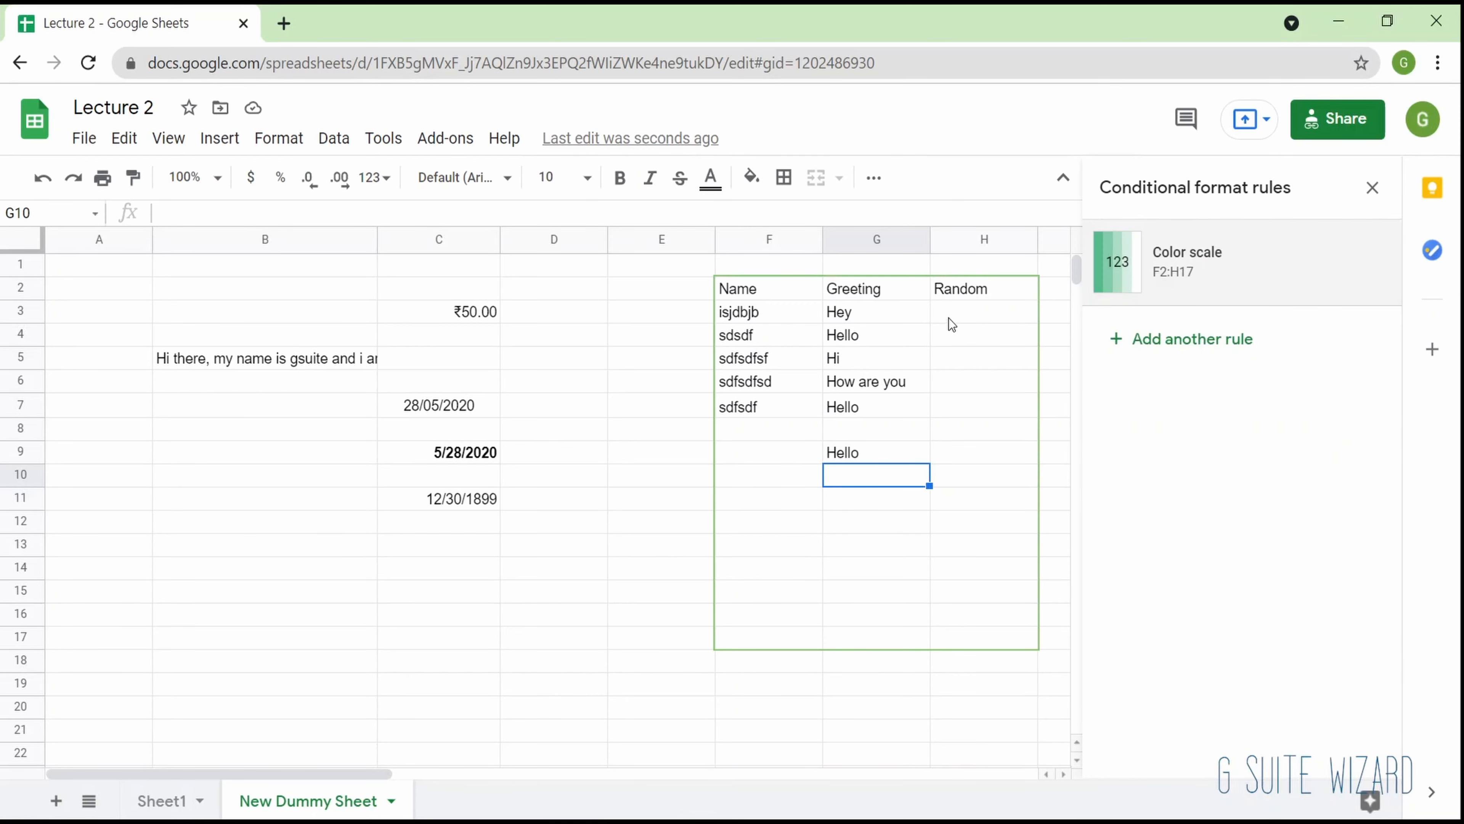
# - Fill the Random column cells H3:H9 with the numbers 0 to 6
pyautogui.click(948, 318)
pyautogui.write('0')
pyautogui.press('Return')
pyautogui.write('1')
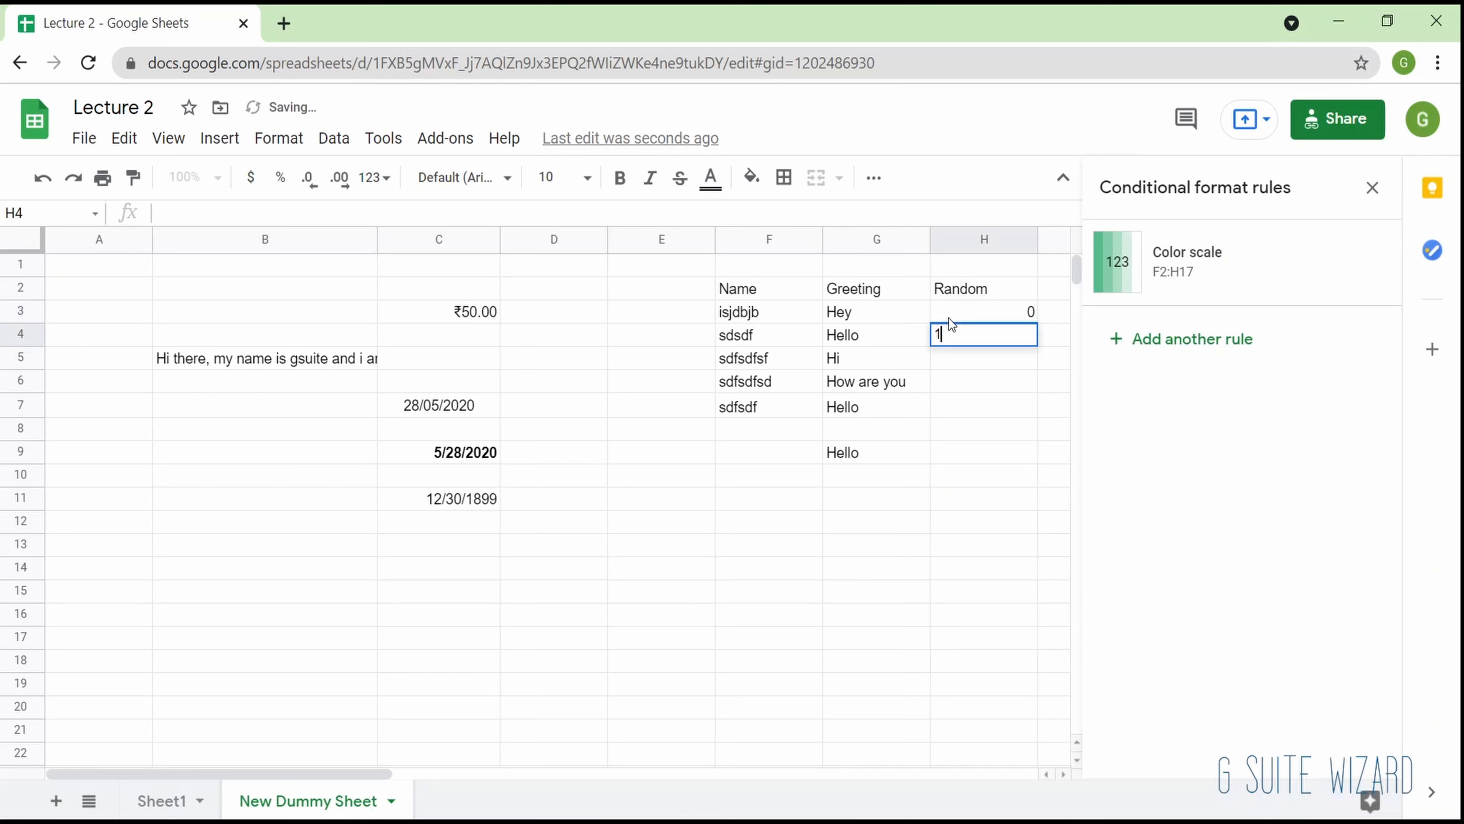
pyautogui.press('Return')
pyautogui.write('2')
pyautogui.press('Return')
pyautogui.write('3')
pyautogui.press('Return')
pyautogui.write('4')
pyautogui.press('Return')
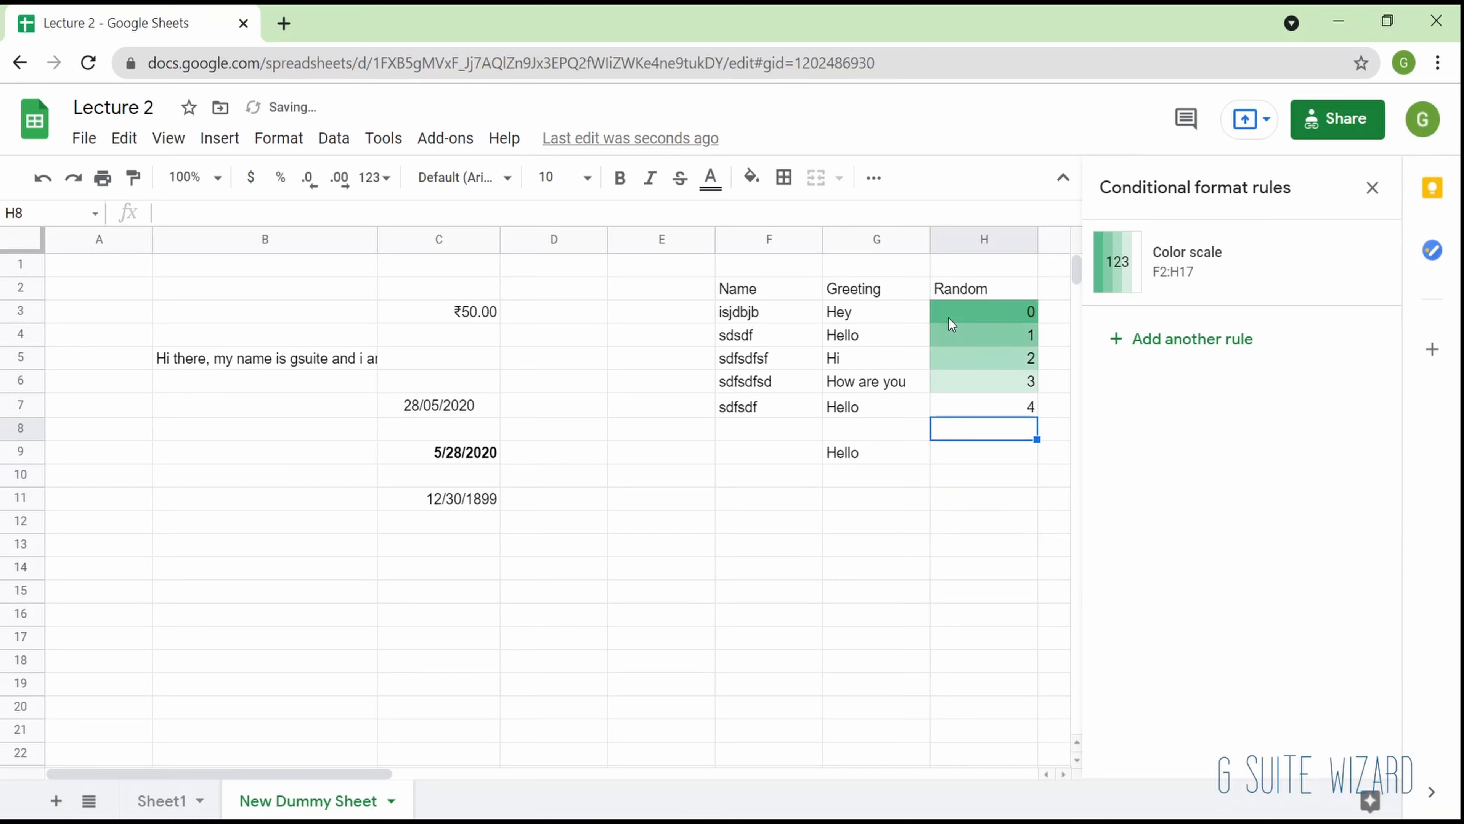
pyautogui.write('5')
pyautogui.press('Return')
pyautogui.write('6')
pyautogui.press('Return')
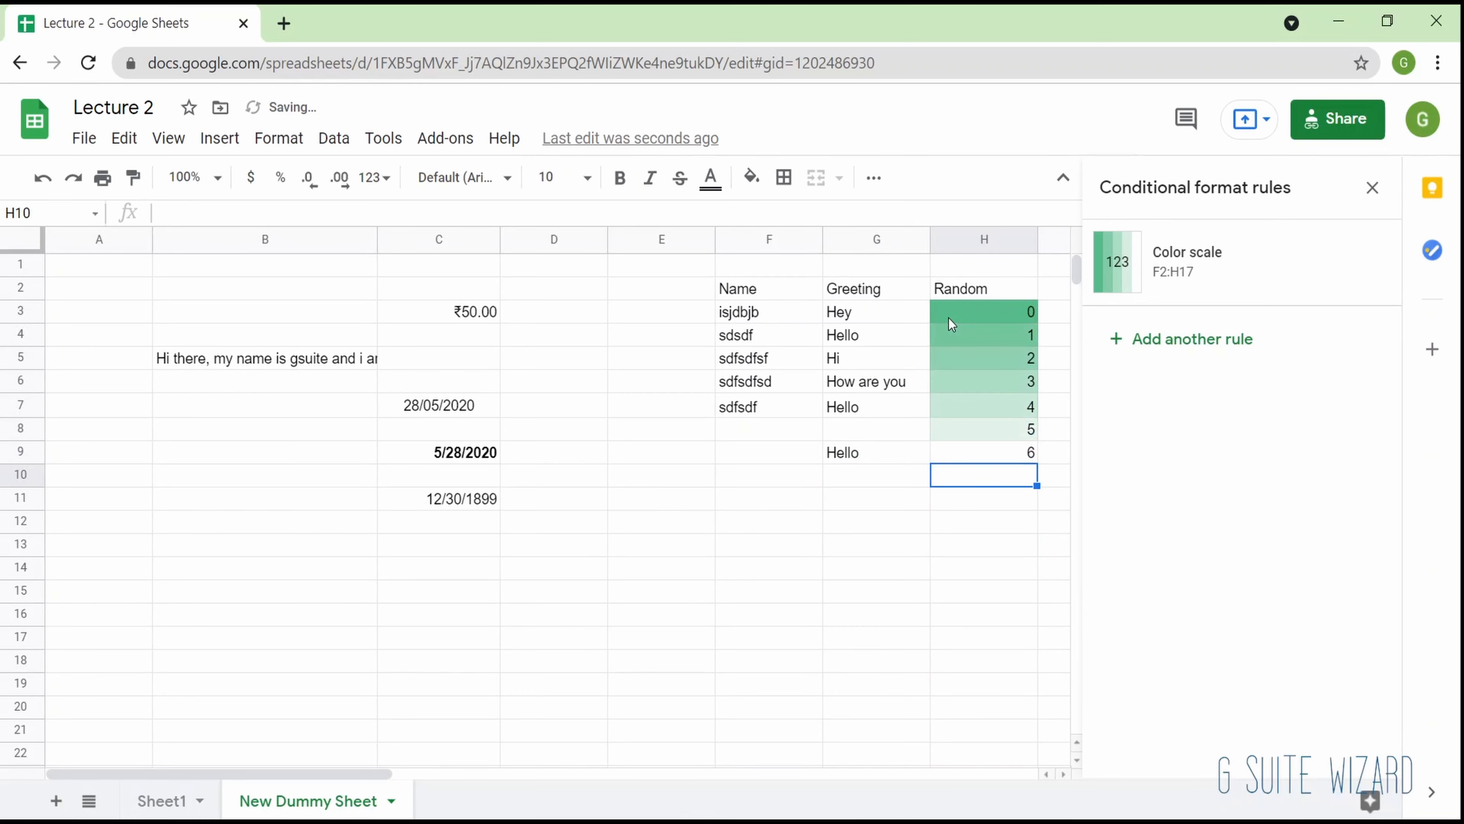
# - Add the negative values -1 and -10 in cells H10 and H11
pyautogui.write('-1')
pyautogui.press('Return')
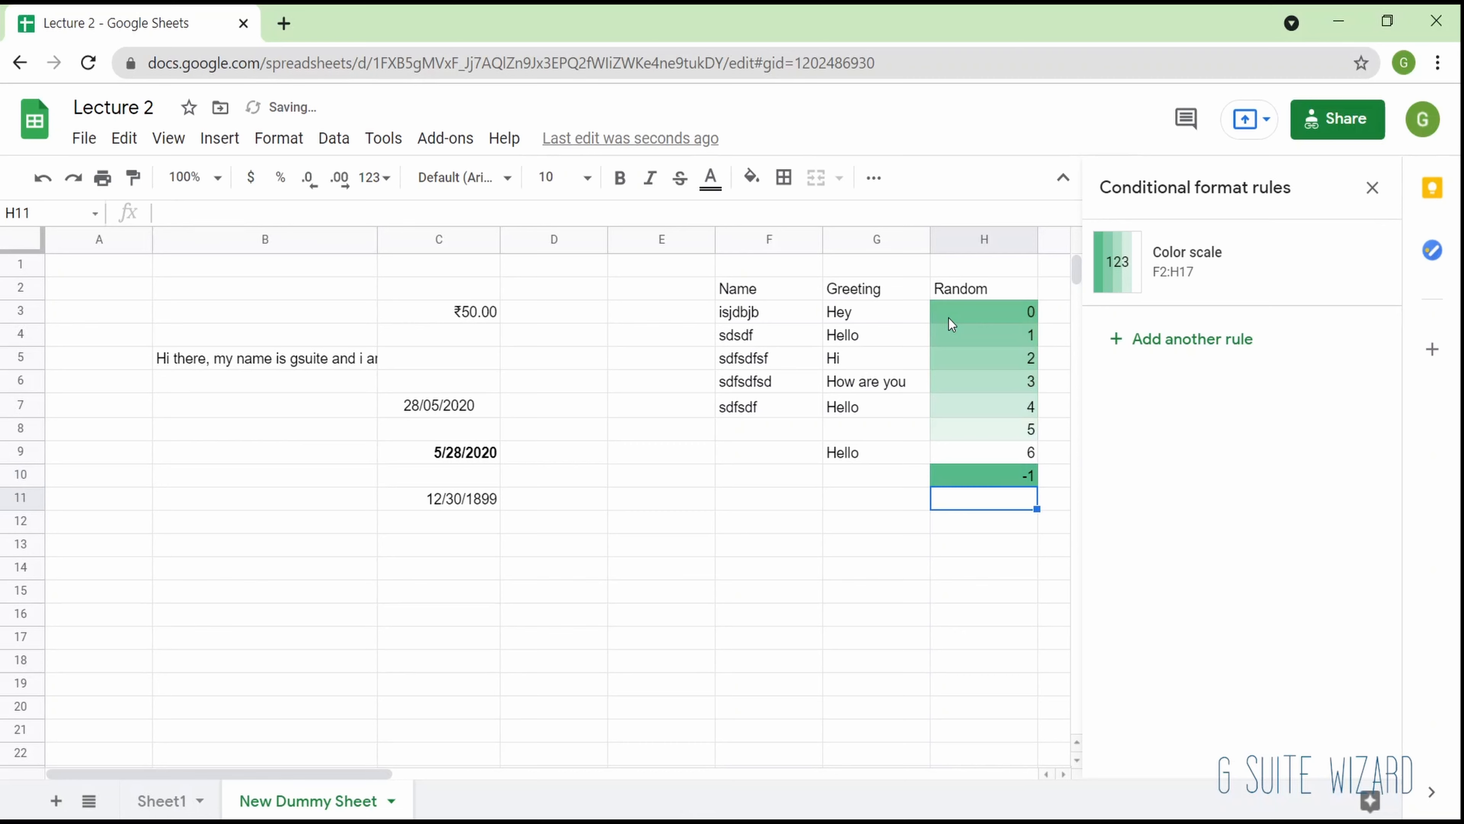
pyautogui.write('-10')
pyautogui.press('Return')
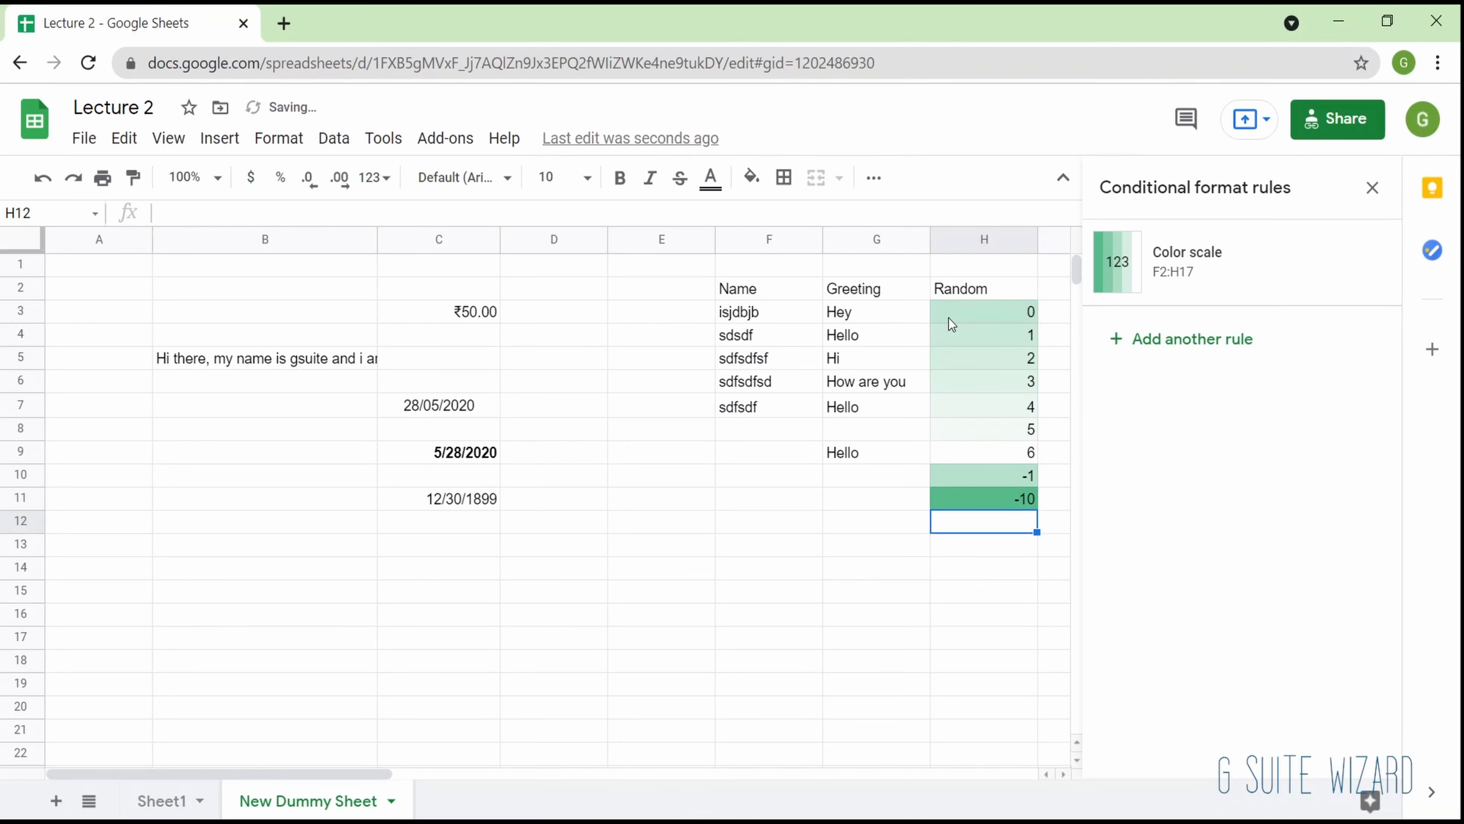
# - Select the Random values H3:H11 and examine how the color scale shades them
pyautogui.press('Up')
pyautogui.press('Up')
pyautogui.press('Up')
pyautogui.press('Up')
pyautogui.press('Up')
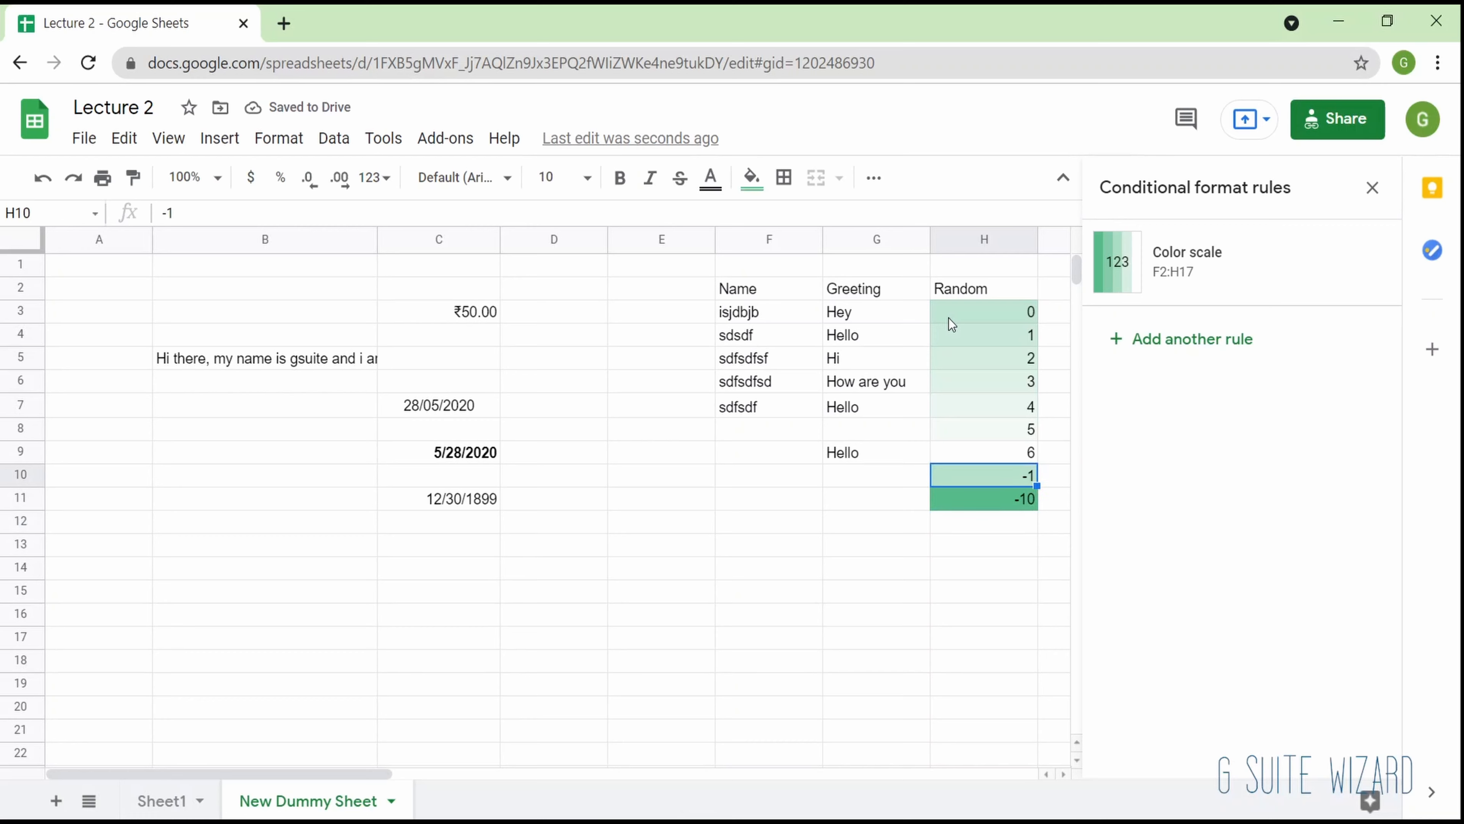
pyautogui.press('Up')
pyautogui.press('Up')
pyautogui.press('Up')
pyautogui.press('Up')
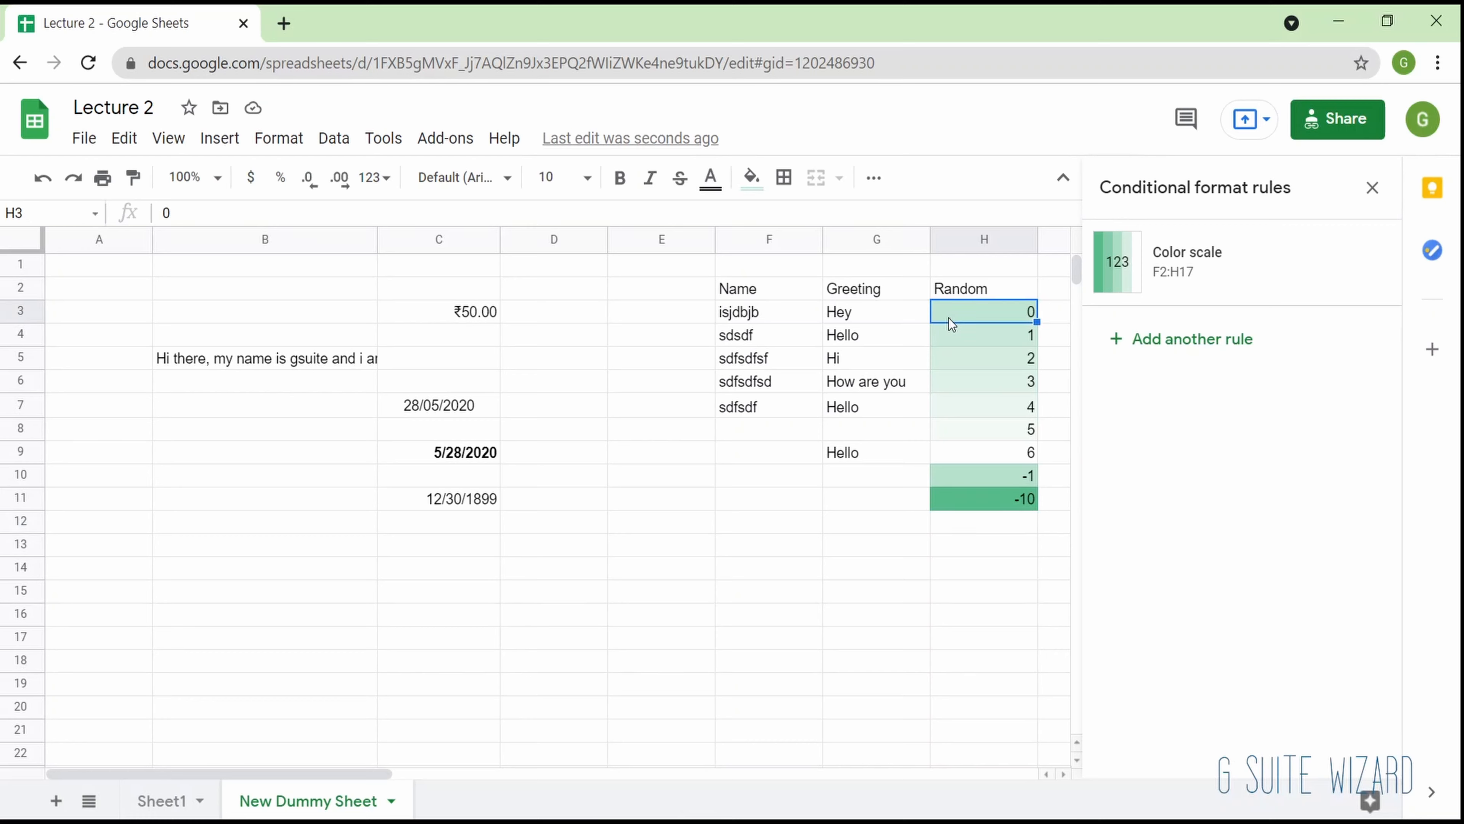
pyautogui.hotkey('shift', 'Down')
pyautogui.hotkey('shift', 'Down')
pyautogui.hotkey('shift', 'Down')
pyautogui.hotkey('shift', 'Down')
pyautogui.hotkey('shift', 'Down')
pyautogui.hotkey('shift', 'Down')
pyautogui.hotkey('shift', 'Down')
pyautogui.hotkey('shift', 'Down')
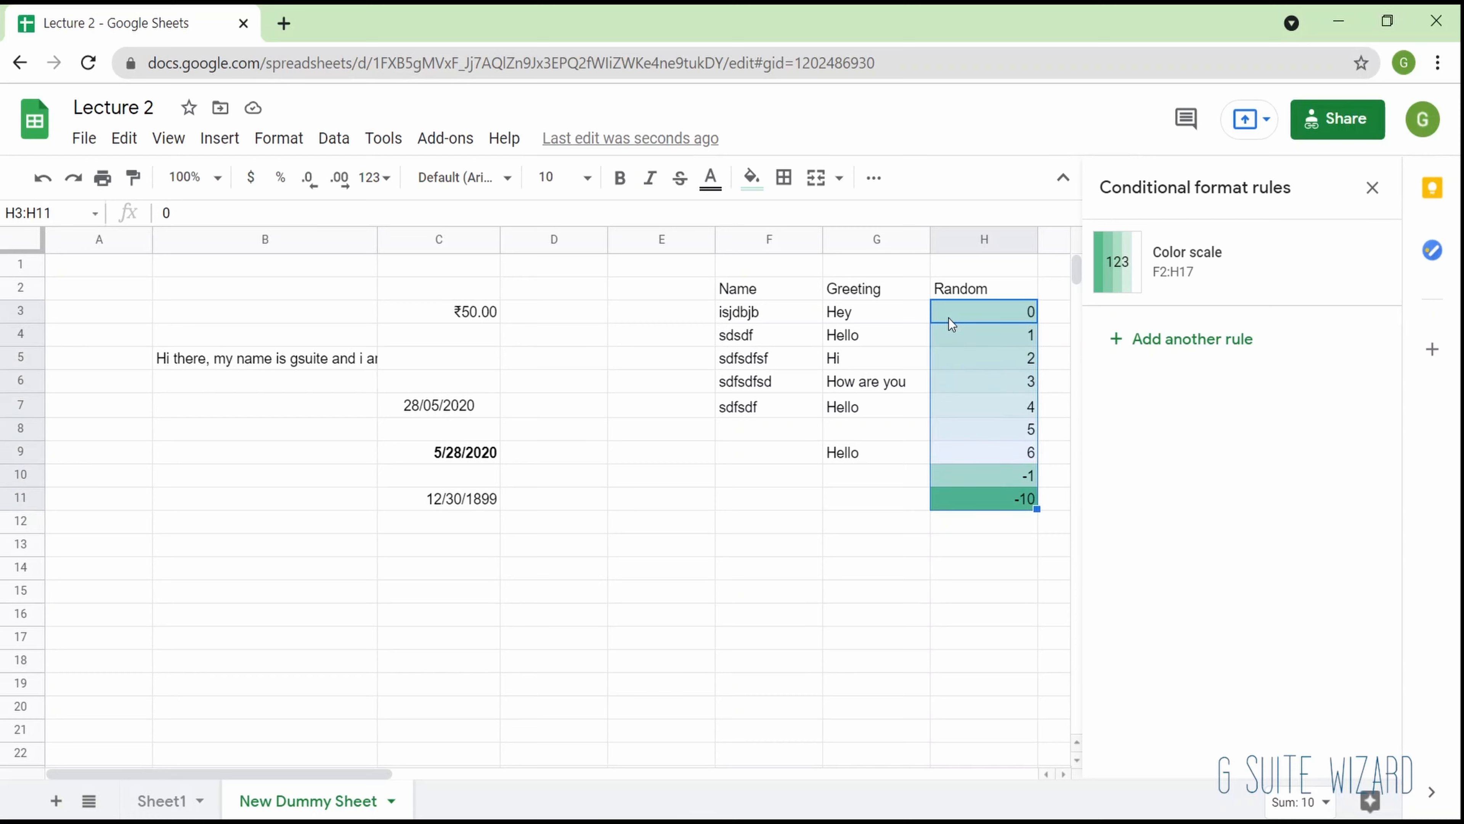
# - Set cell H5 to 9 and close the conditional format rules
pyautogui.press('Down')
pyautogui.press('Down')
pyautogui.write('9')
pyautogui.press('Return')
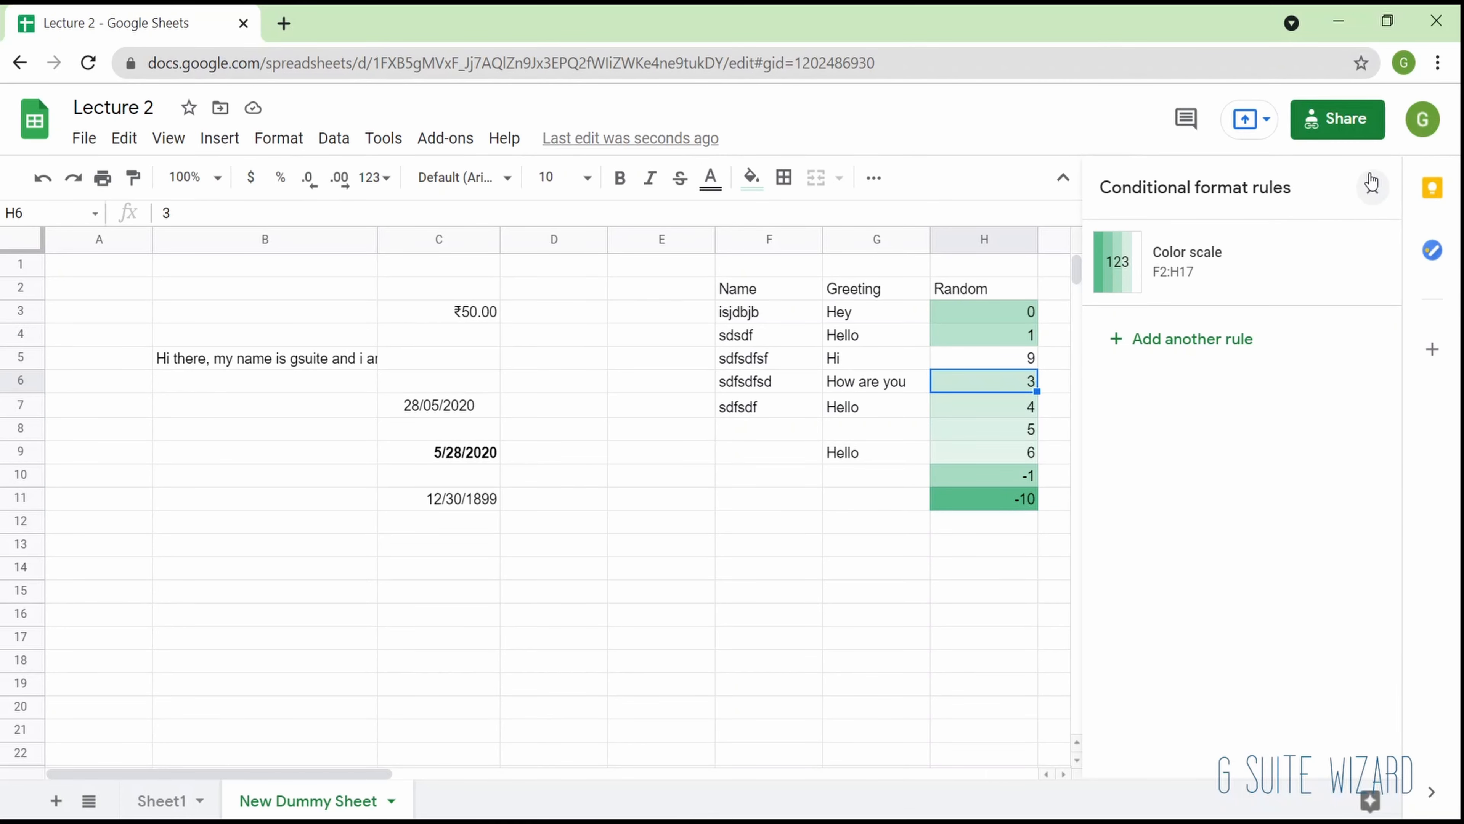
pyautogui.click(1372, 187)
# - Bring up the spreadsheet's data commands for sorting, filtering and validation
pyautogui.click(327, 138)
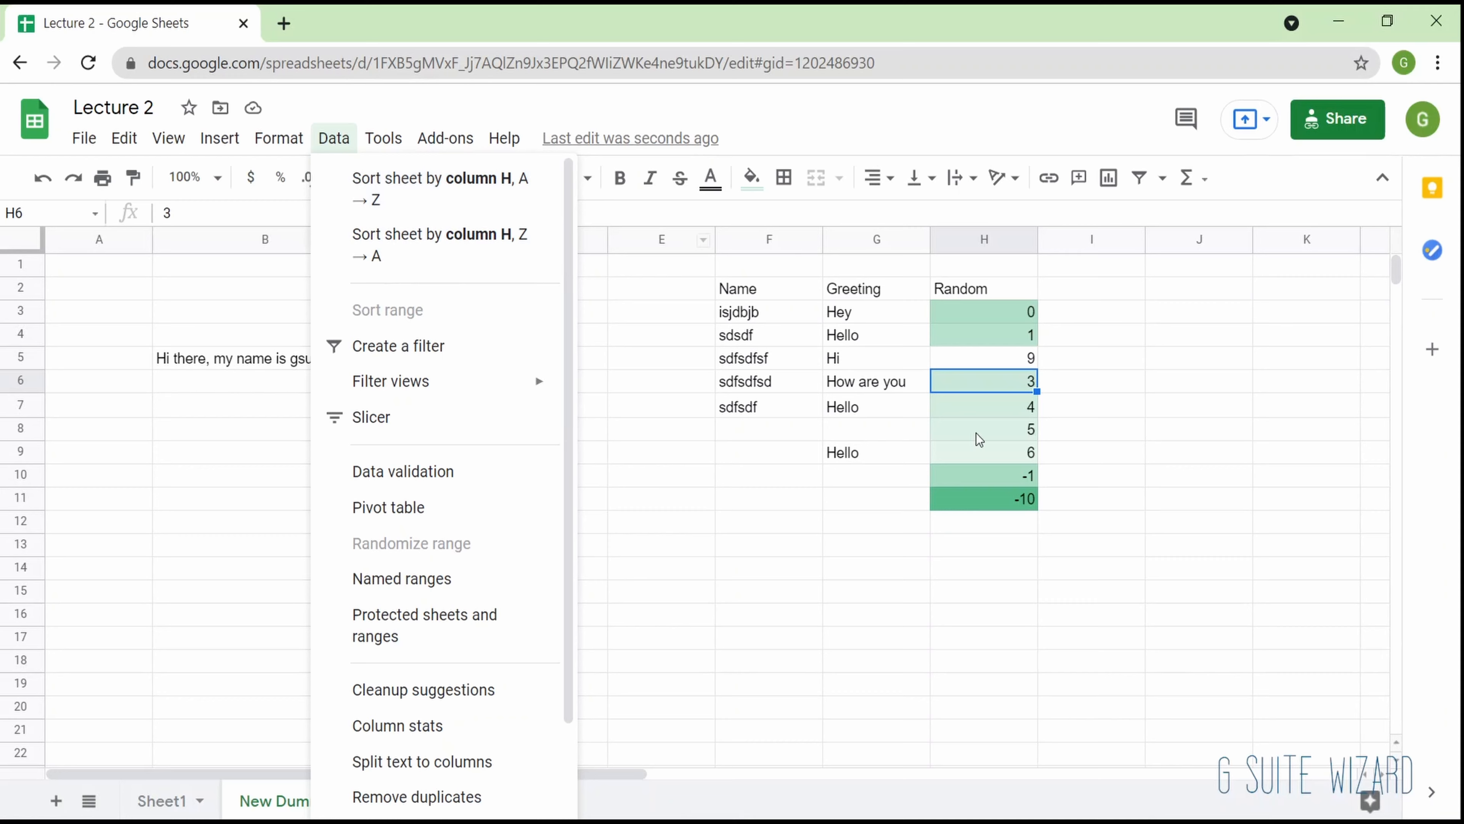
# - Sort the range H3:H11 by column H in A to Z order
pyautogui.moveTo(988, 324); pyautogui.dragTo(997, 503)
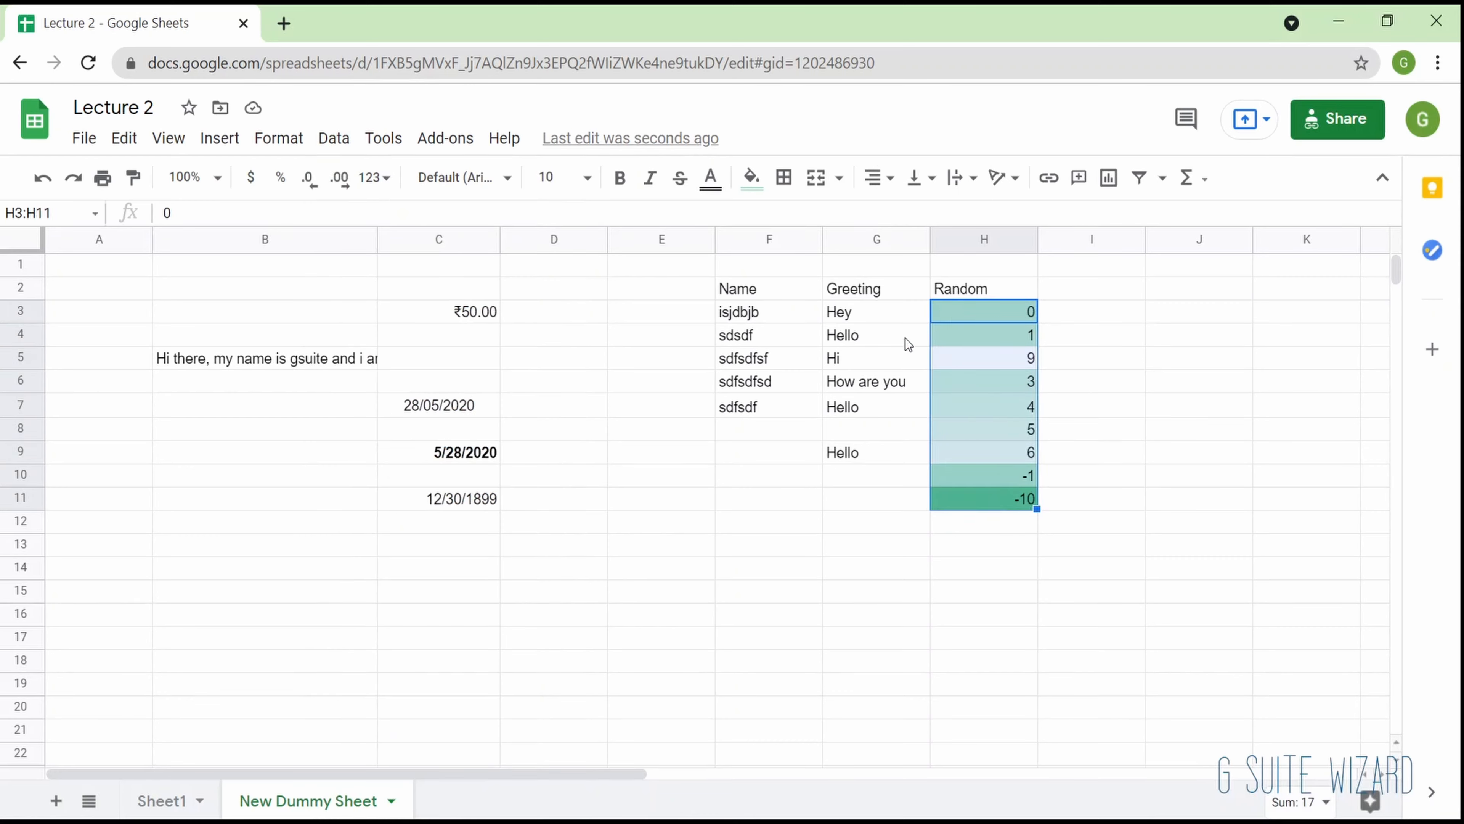
pyautogui.click(353, 142)
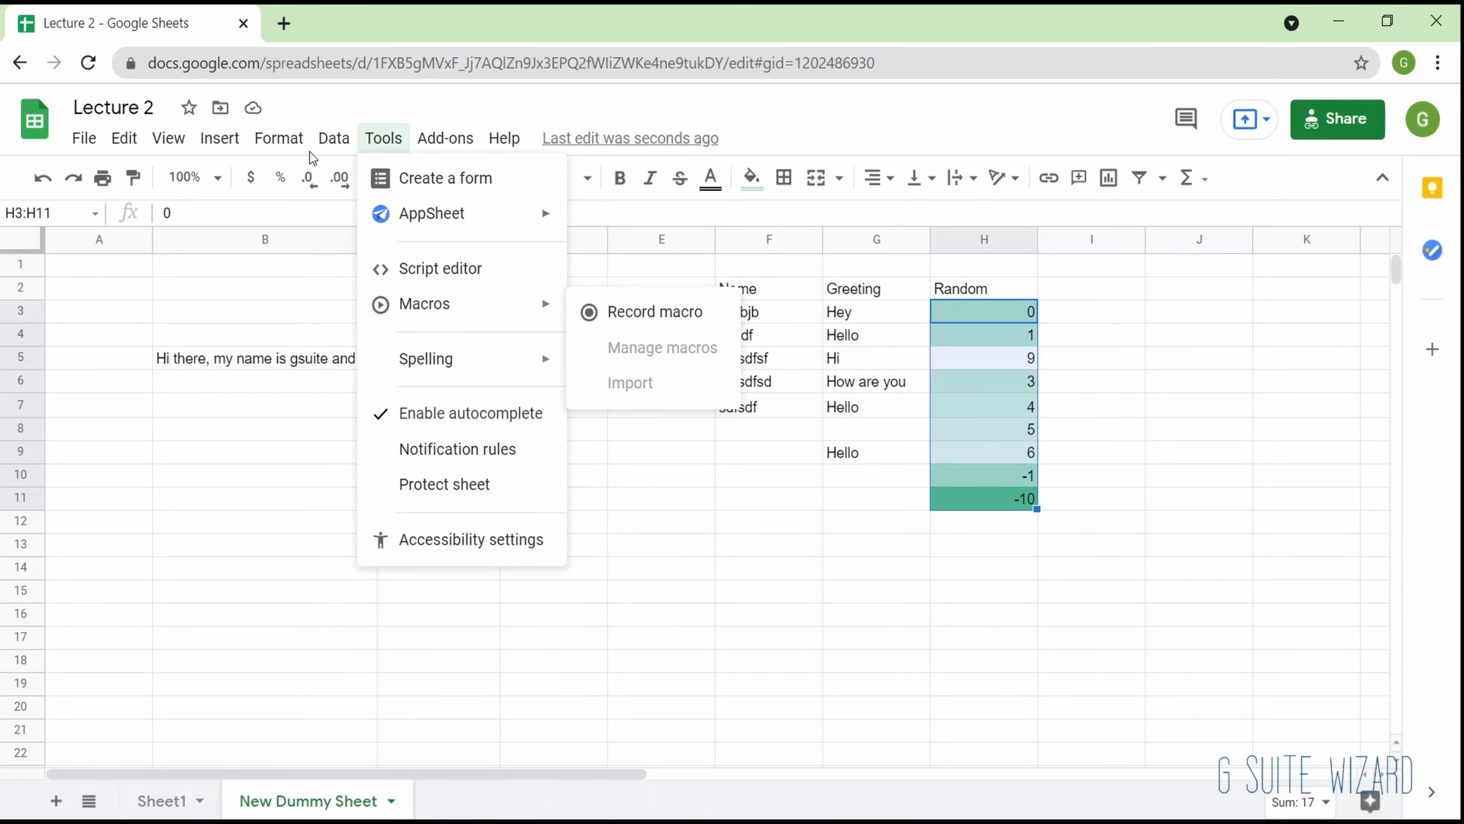
pyautogui.click(375, 318)
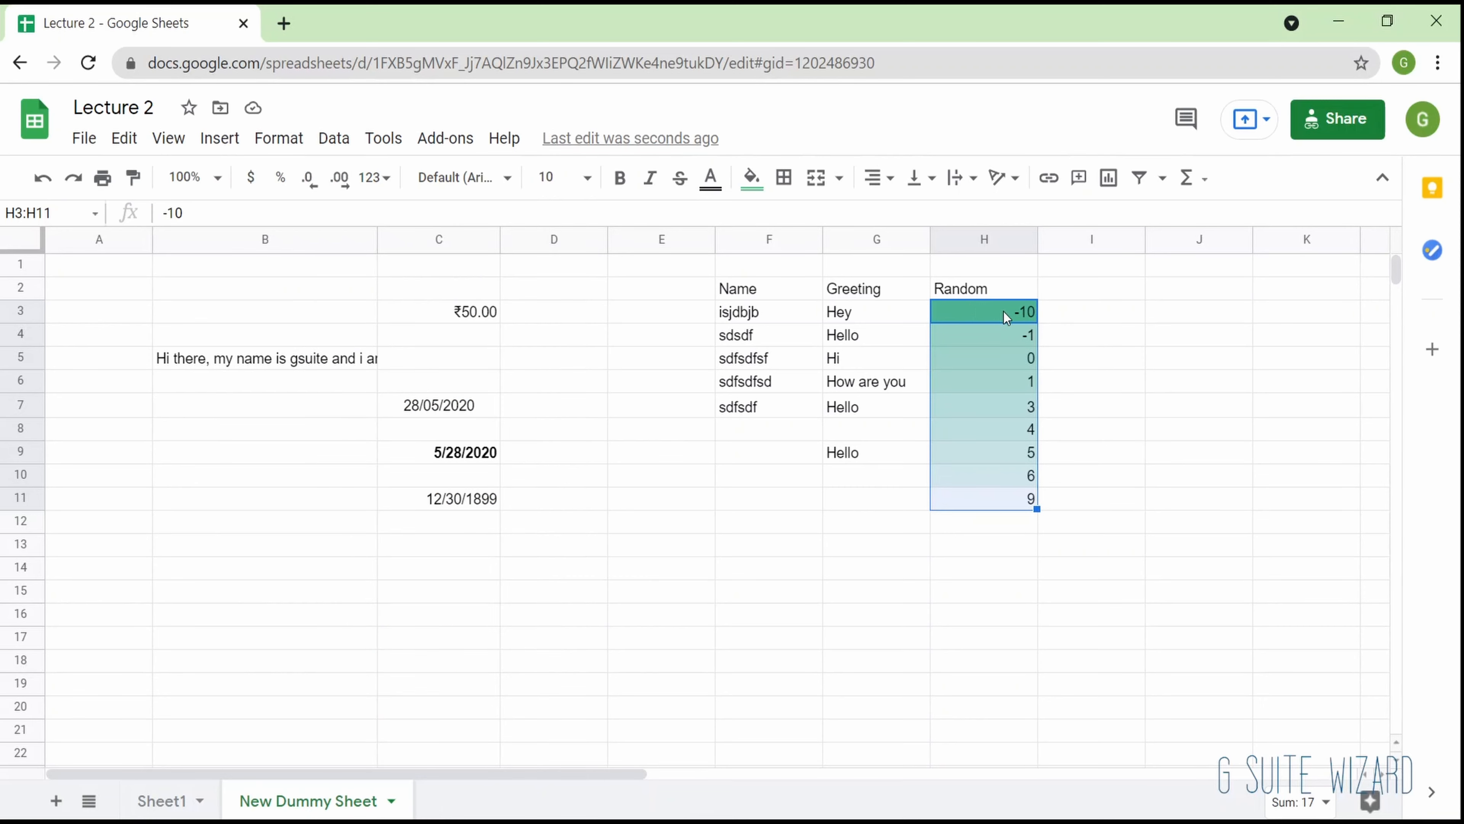
# - Sort the entire sheet by column H in A to Z order
pyautogui.click(336, 140)
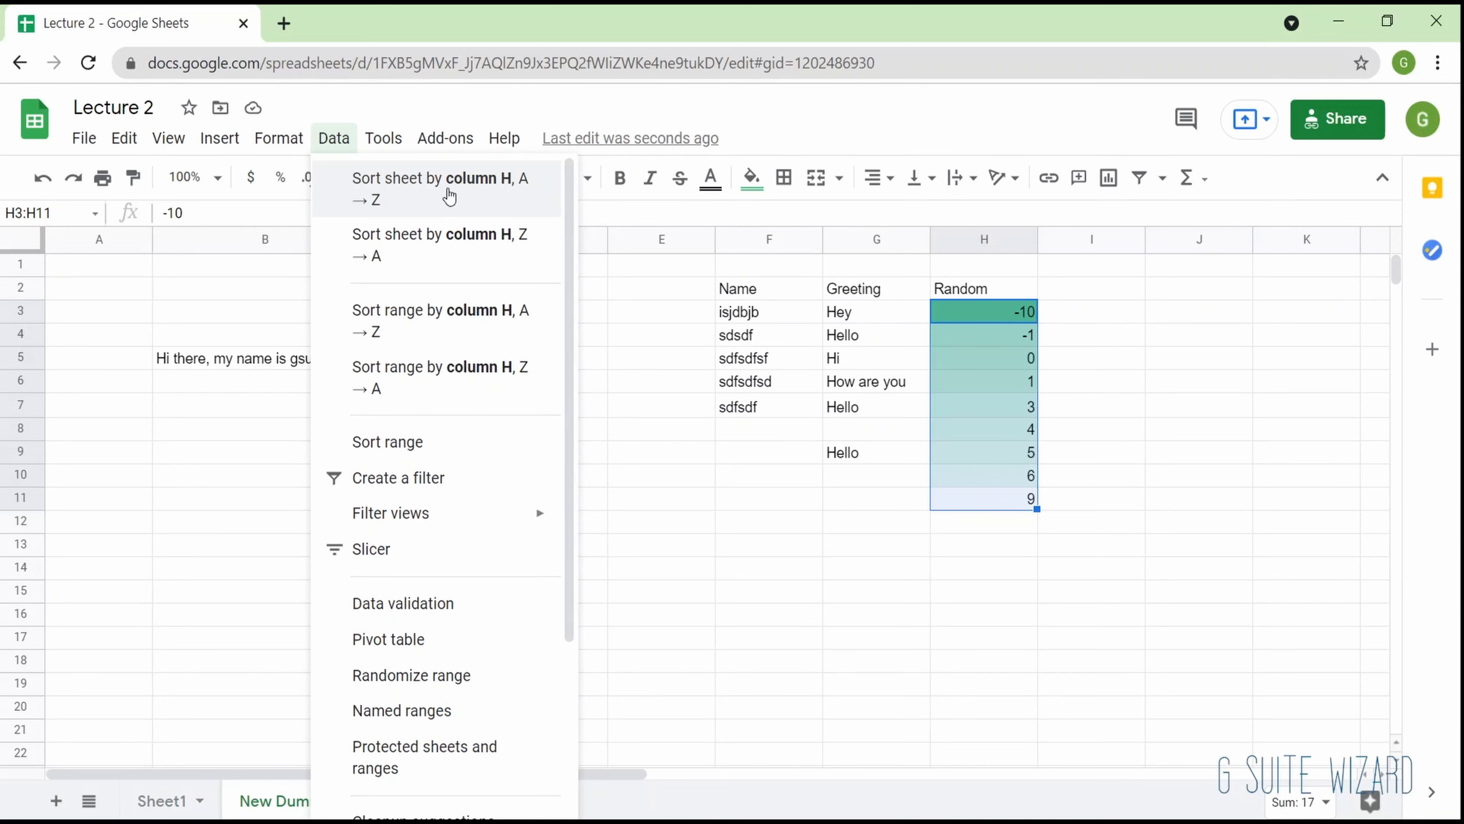
pyautogui.click(450, 196)
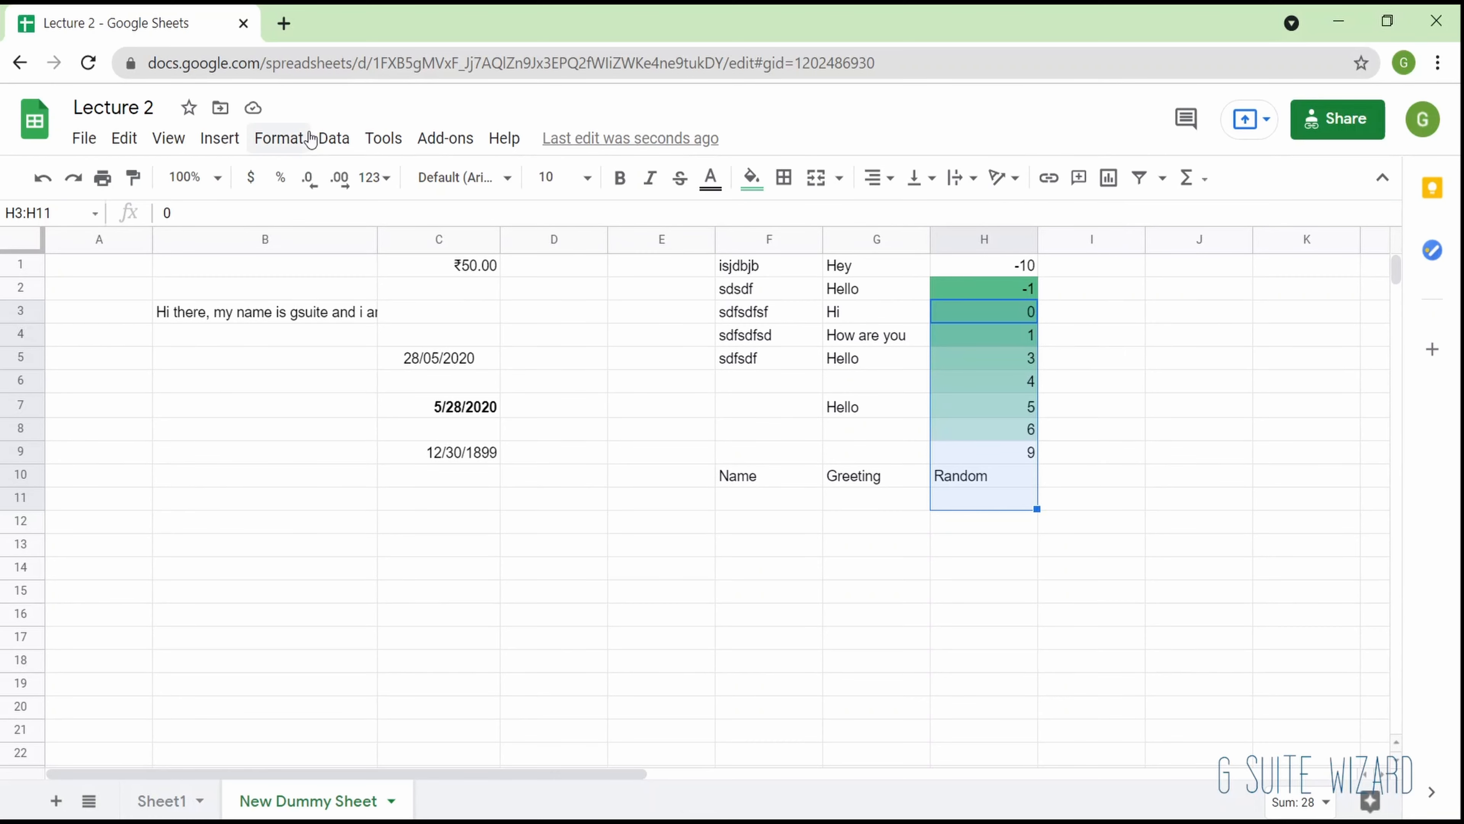
pyautogui.click(333, 138)
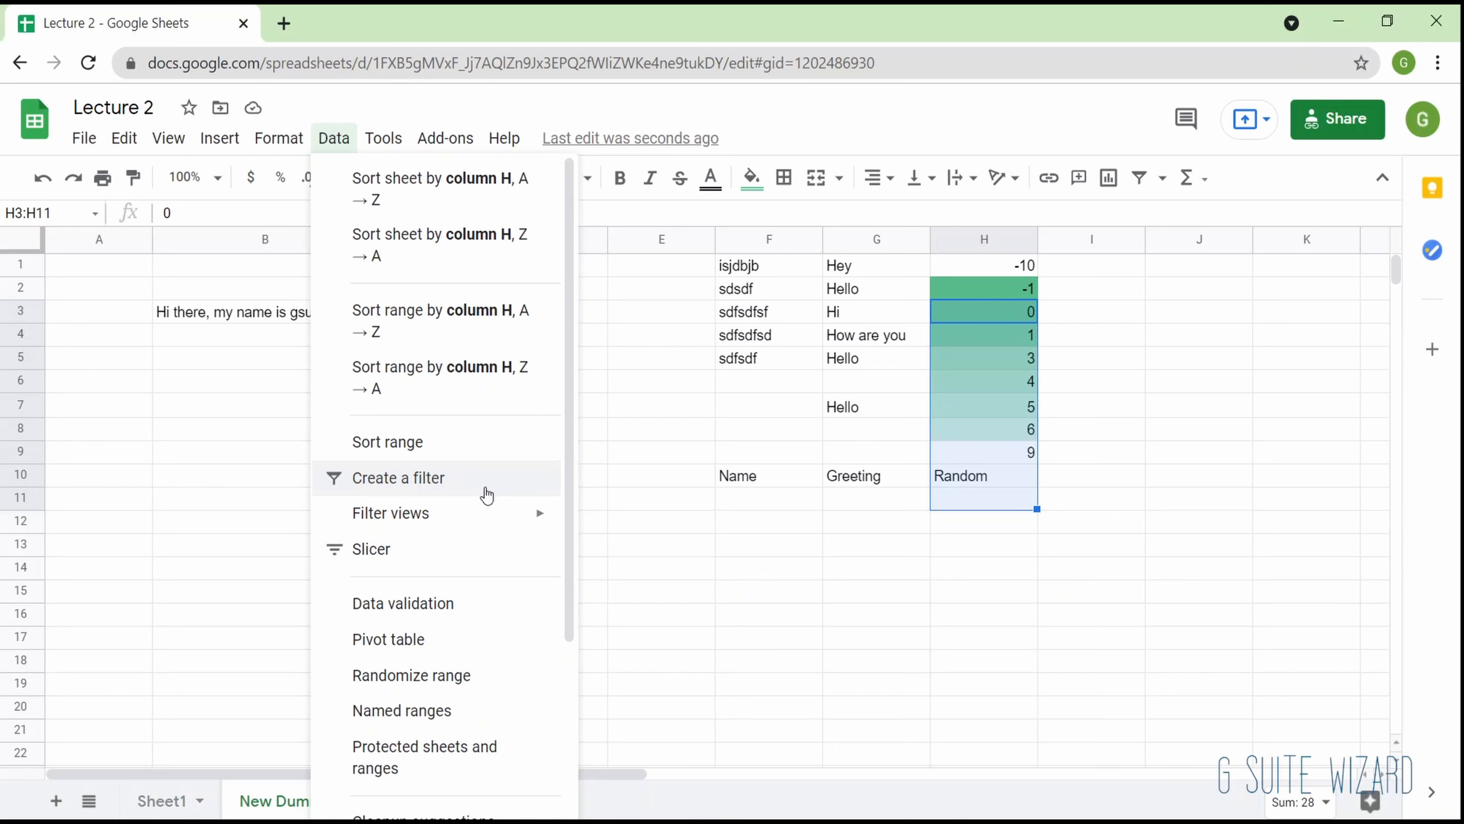
pyautogui.click(618, 537)
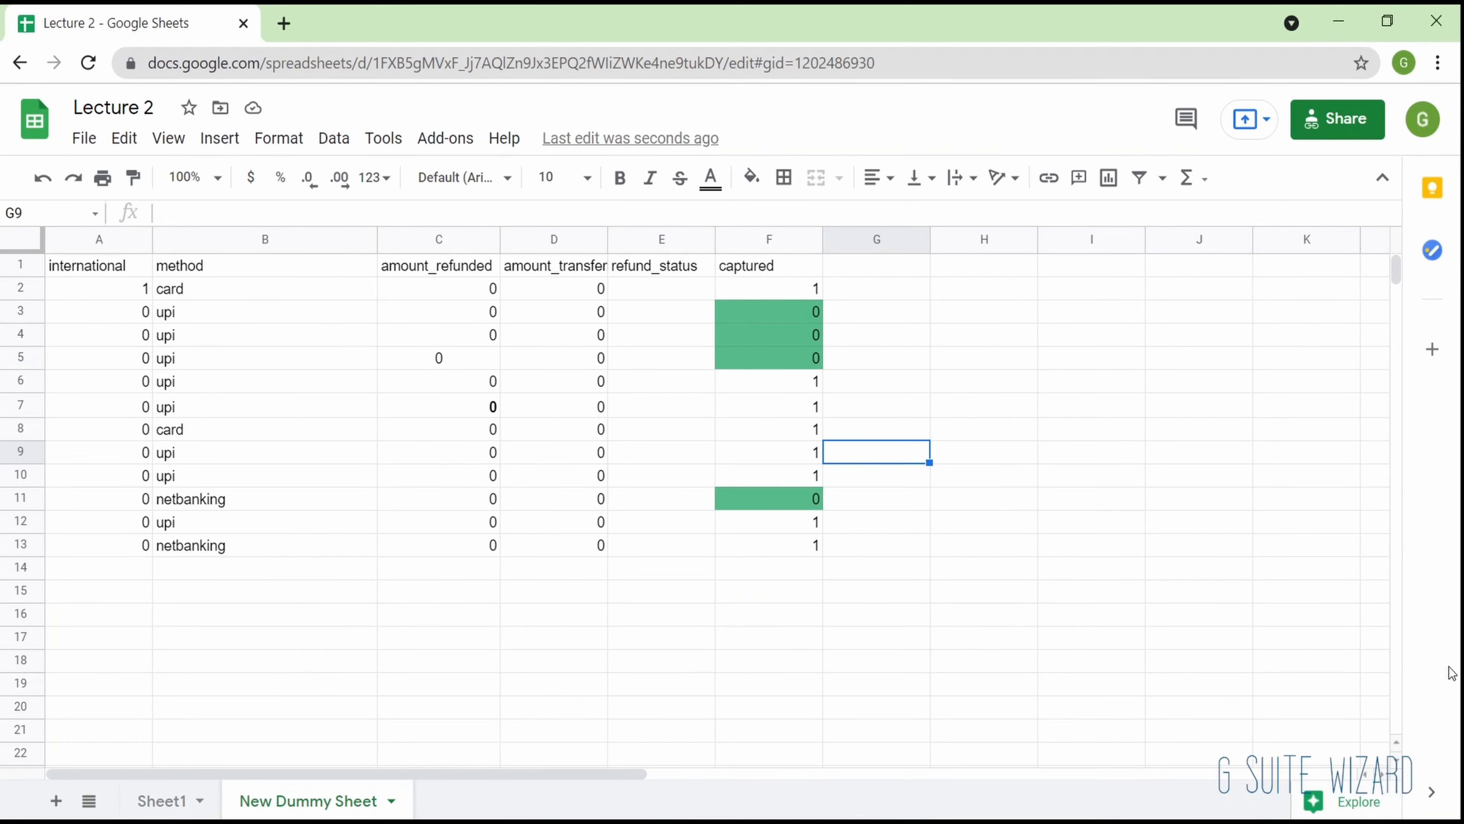
# - Make the header row A1:F1 of the payment table bold
pyautogui.press('Up')
pyautogui.press('Up')
pyautogui.hotkey('ctrl', 'Up')
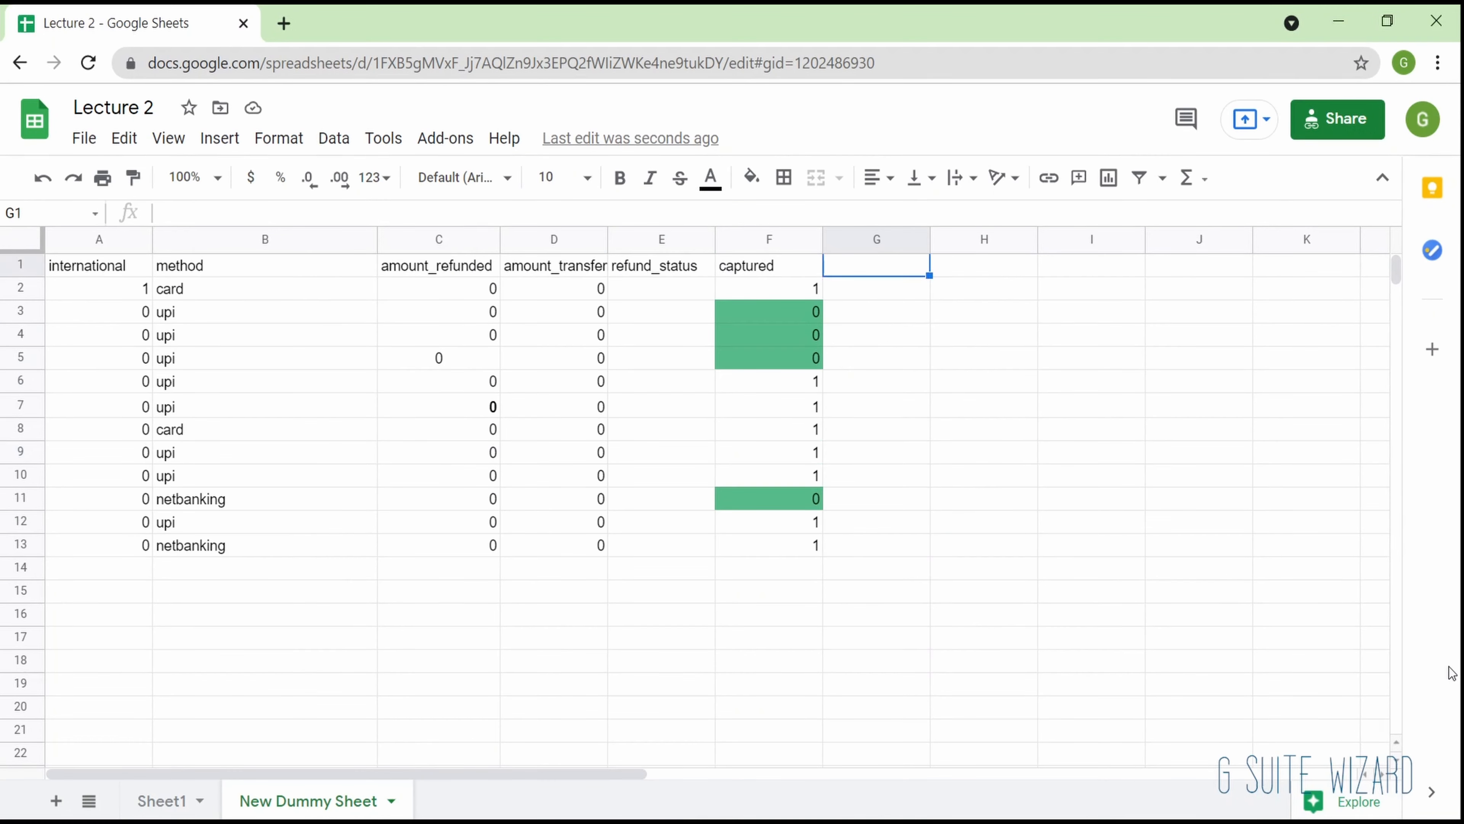
pyautogui.press('Left')
pyautogui.hotkey('ctrl', 'Left')
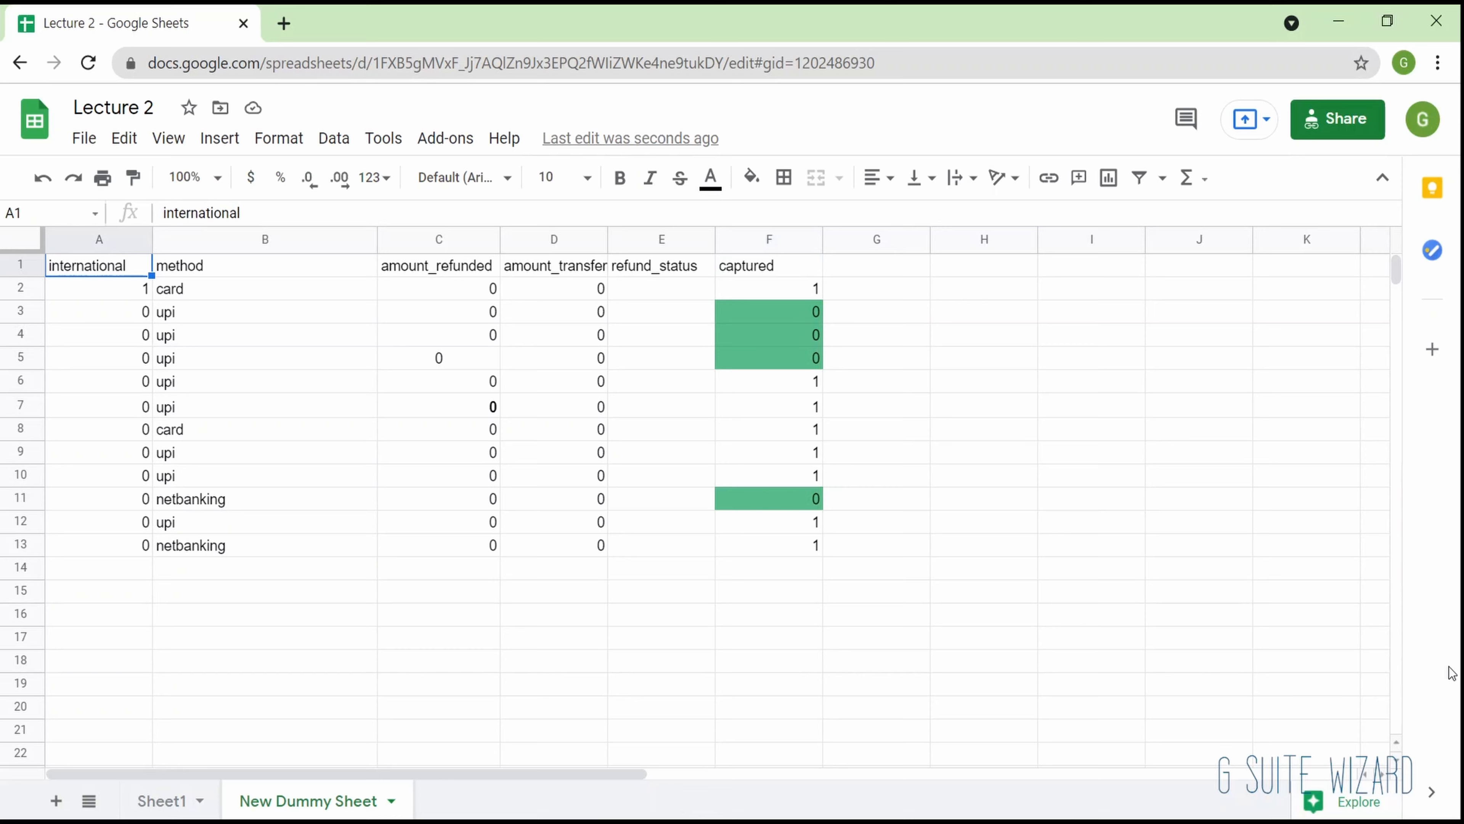
pyautogui.hotkey('ctrl', 'shift', 'Right')
pyautogui.hotkey('ctrl', 'b')
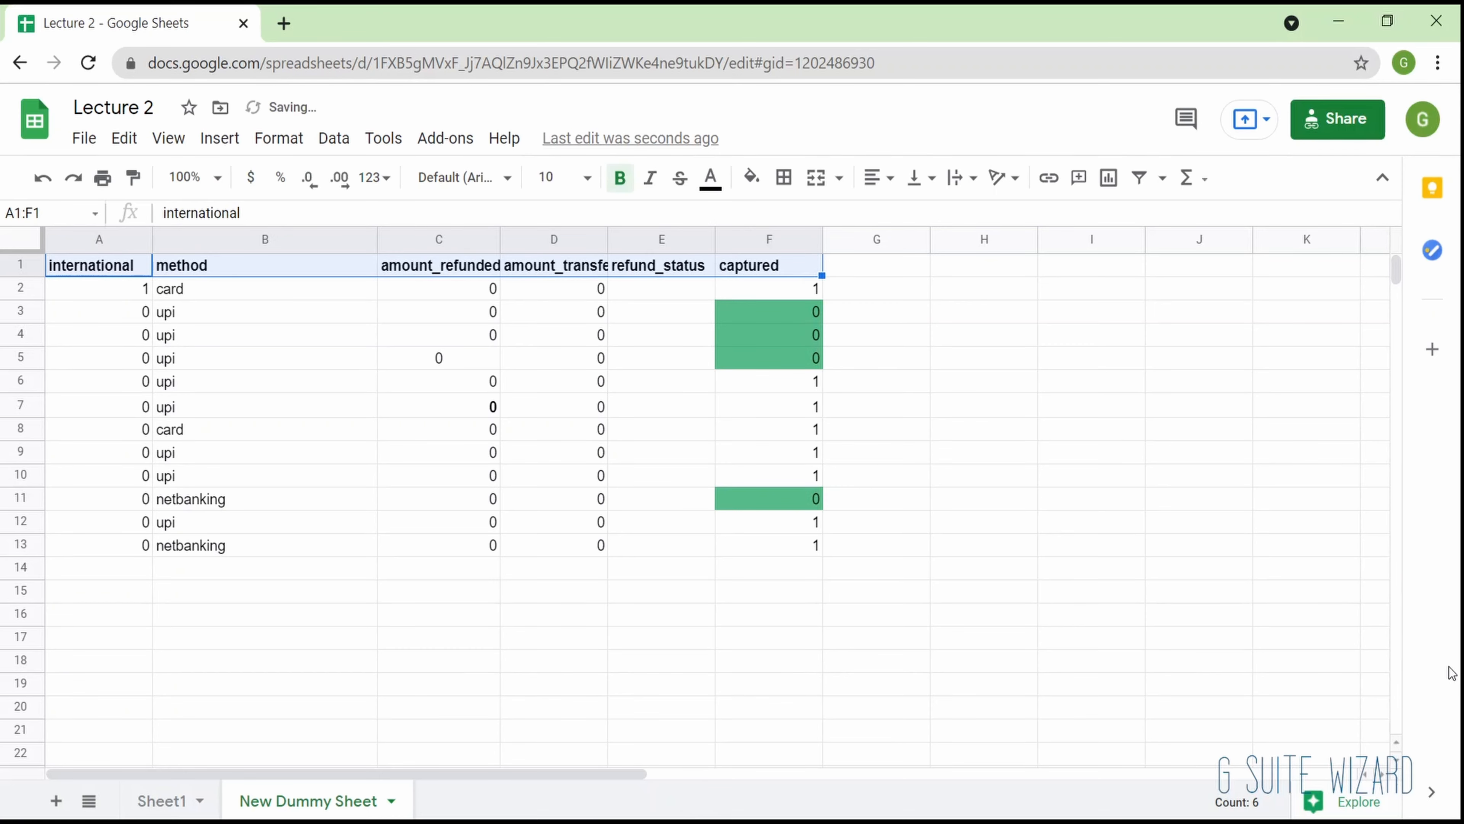
pyautogui.press('Down')
pyautogui.press('Up')
pyautogui.press('Down')
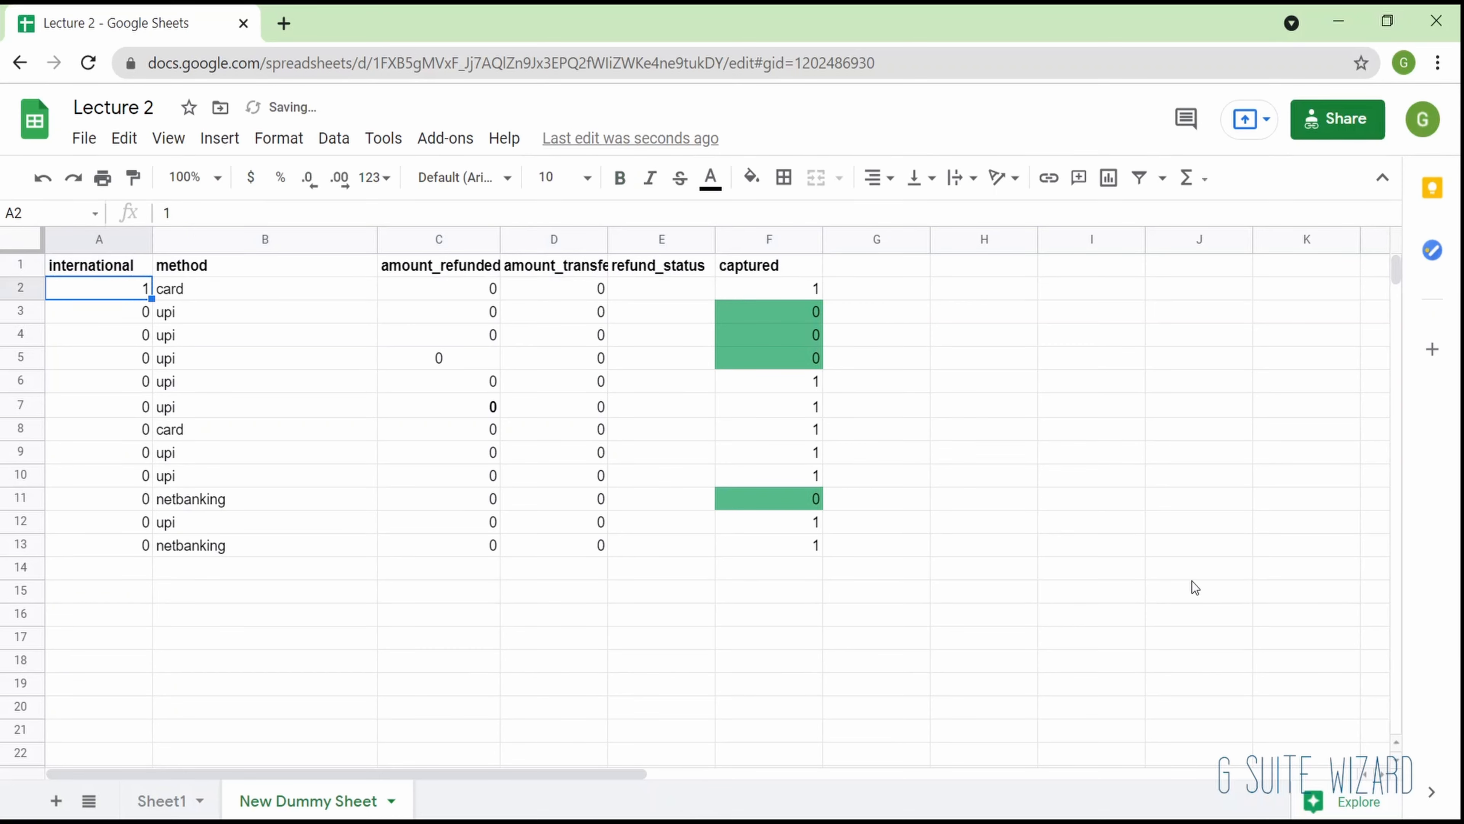
# - Examine the green-filled cells at the upper end of the captured column
pyautogui.click(755, 334)
pyautogui.doubleClick(755, 333)
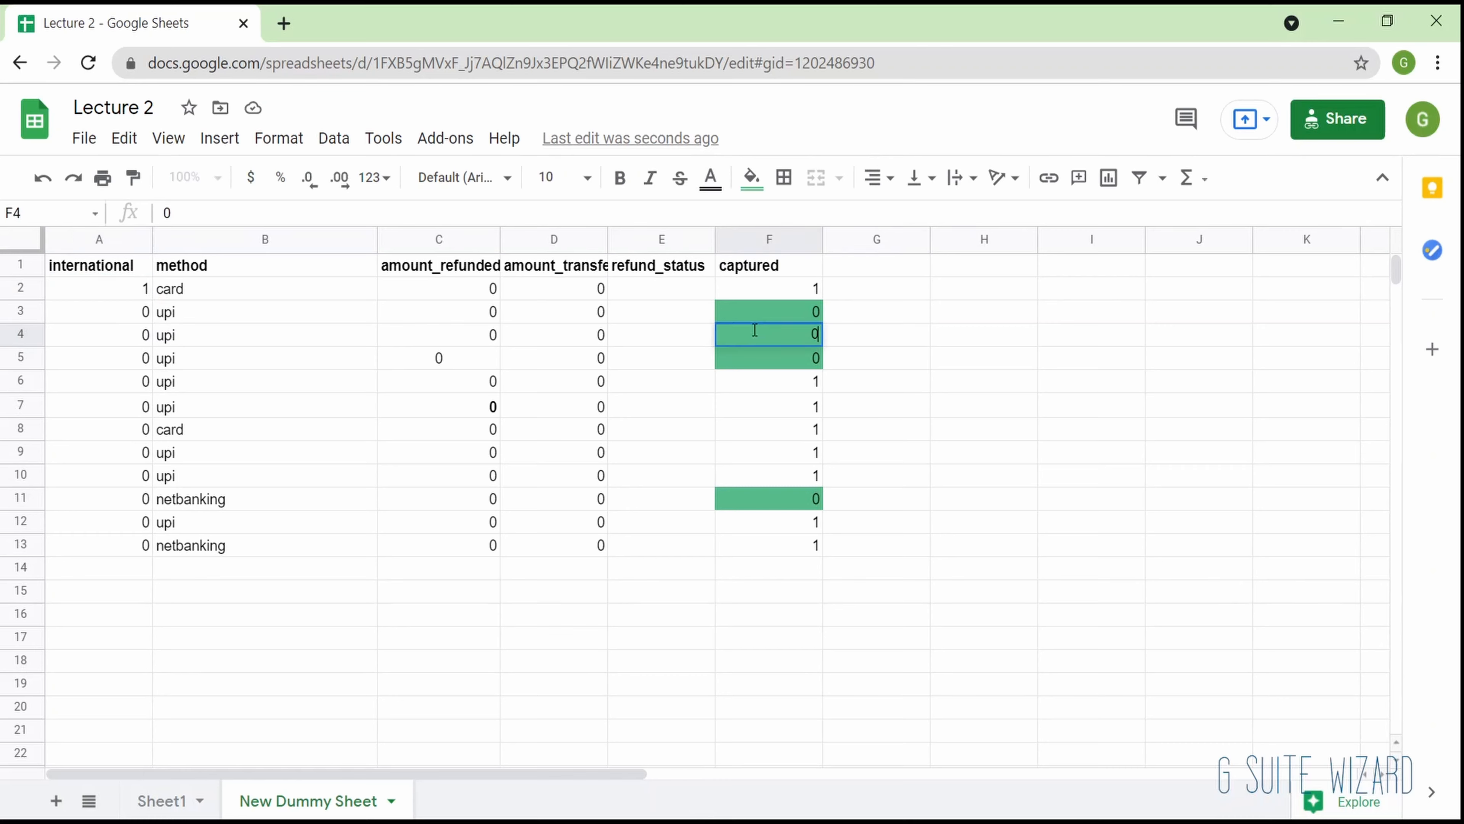
pyautogui.click(781, 311)
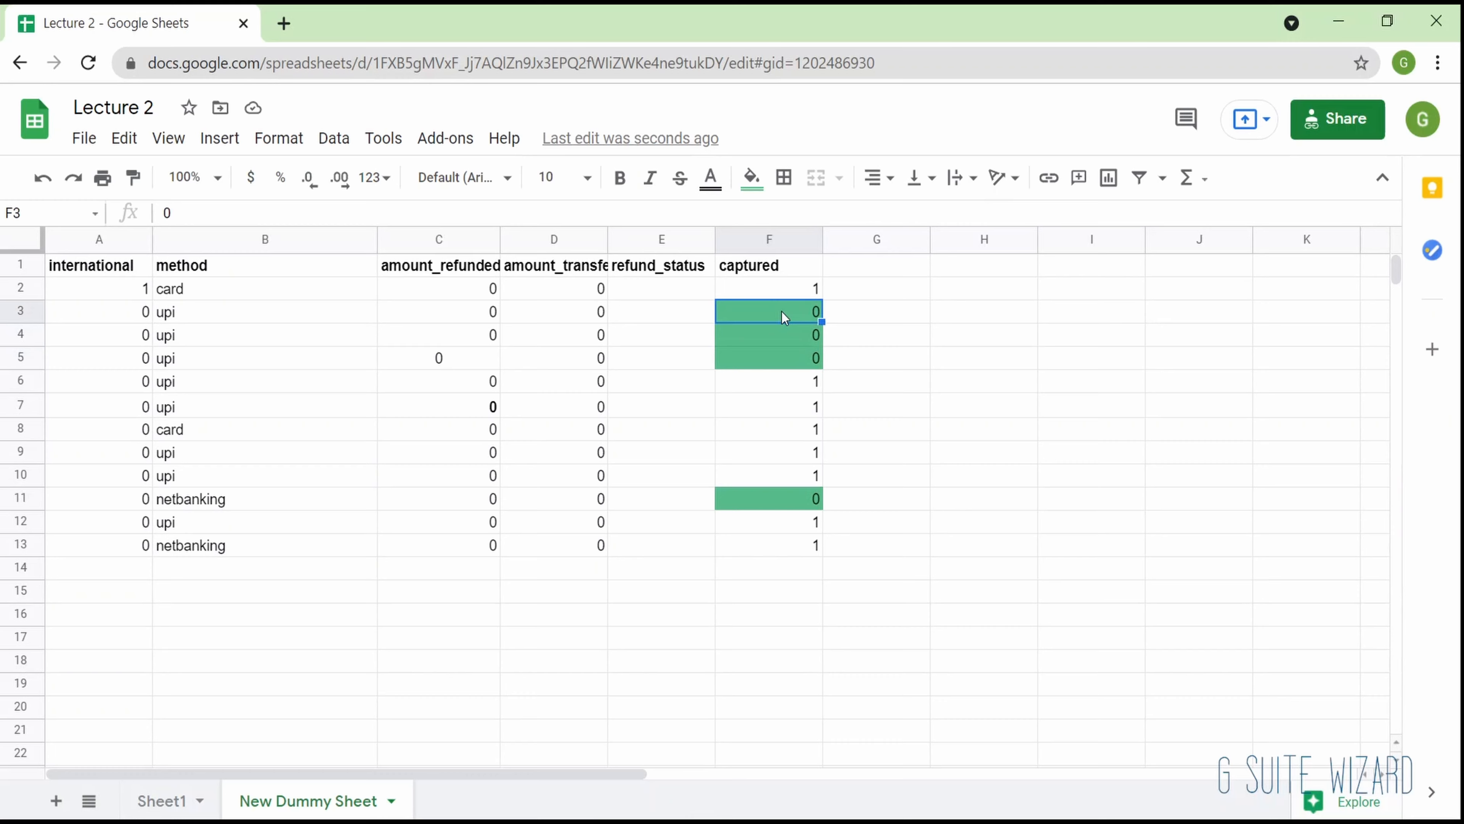
pyautogui.press('Down')
pyautogui.press('Down')
pyautogui.press('Down')
# - Create a filter on the payment table A1:F13
pyautogui.press('Up')
pyautogui.press('Up')
pyautogui.press('Up')
pyautogui.press('Up')
pyautogui.press('Up')
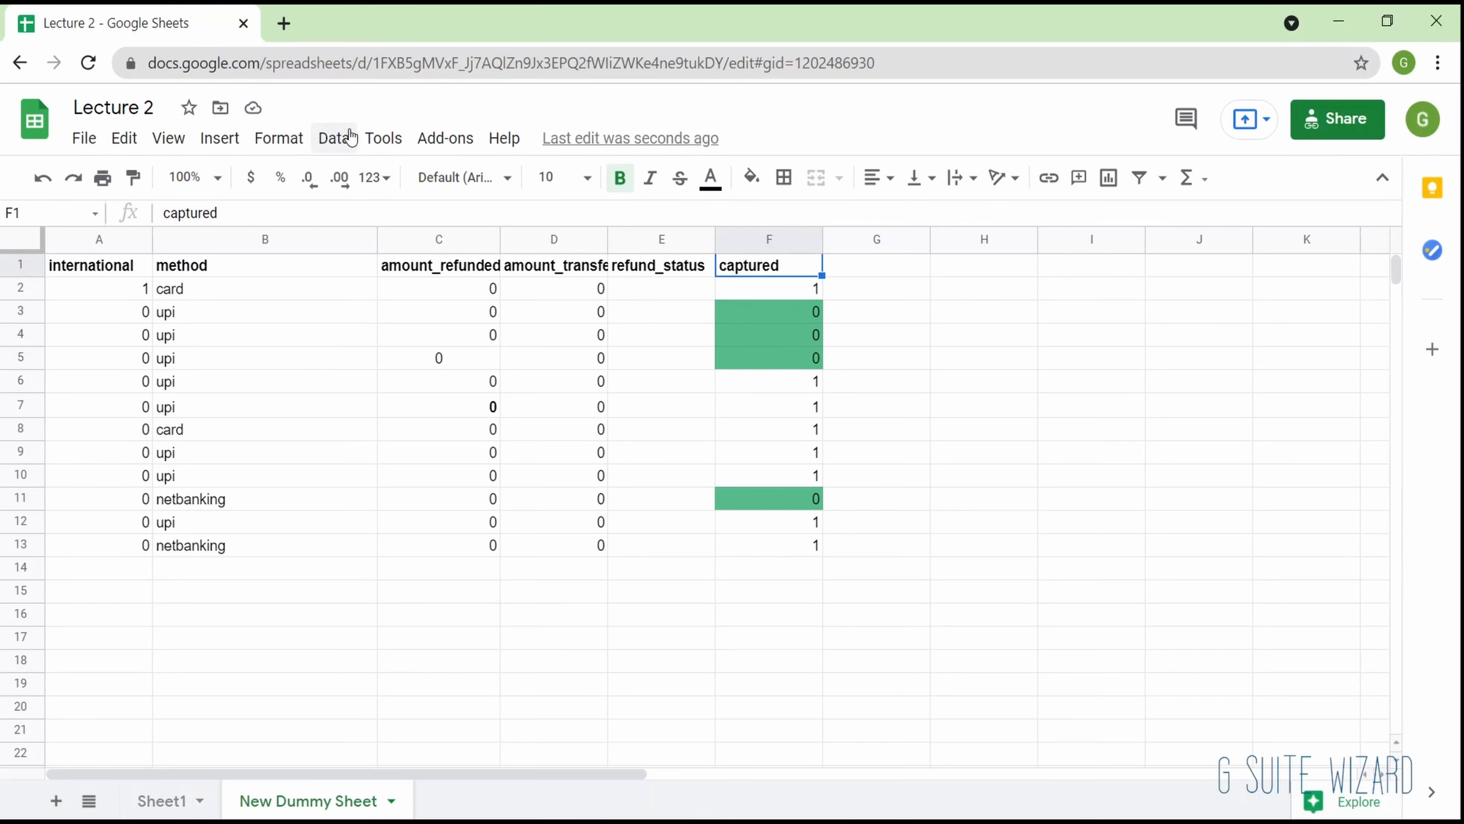
pyautogui.click(335, 138)
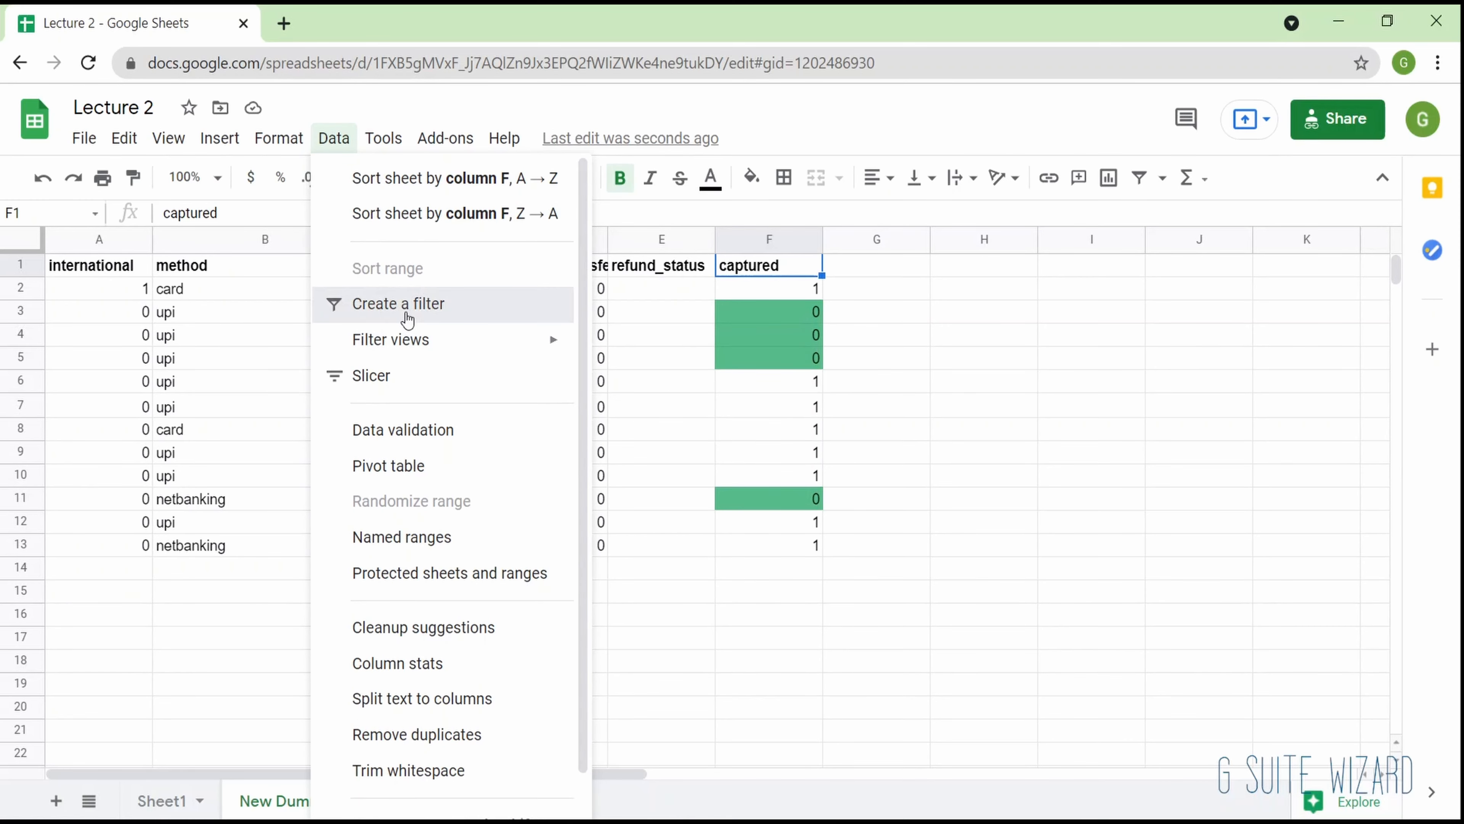
pyautogui.click(406, 313)
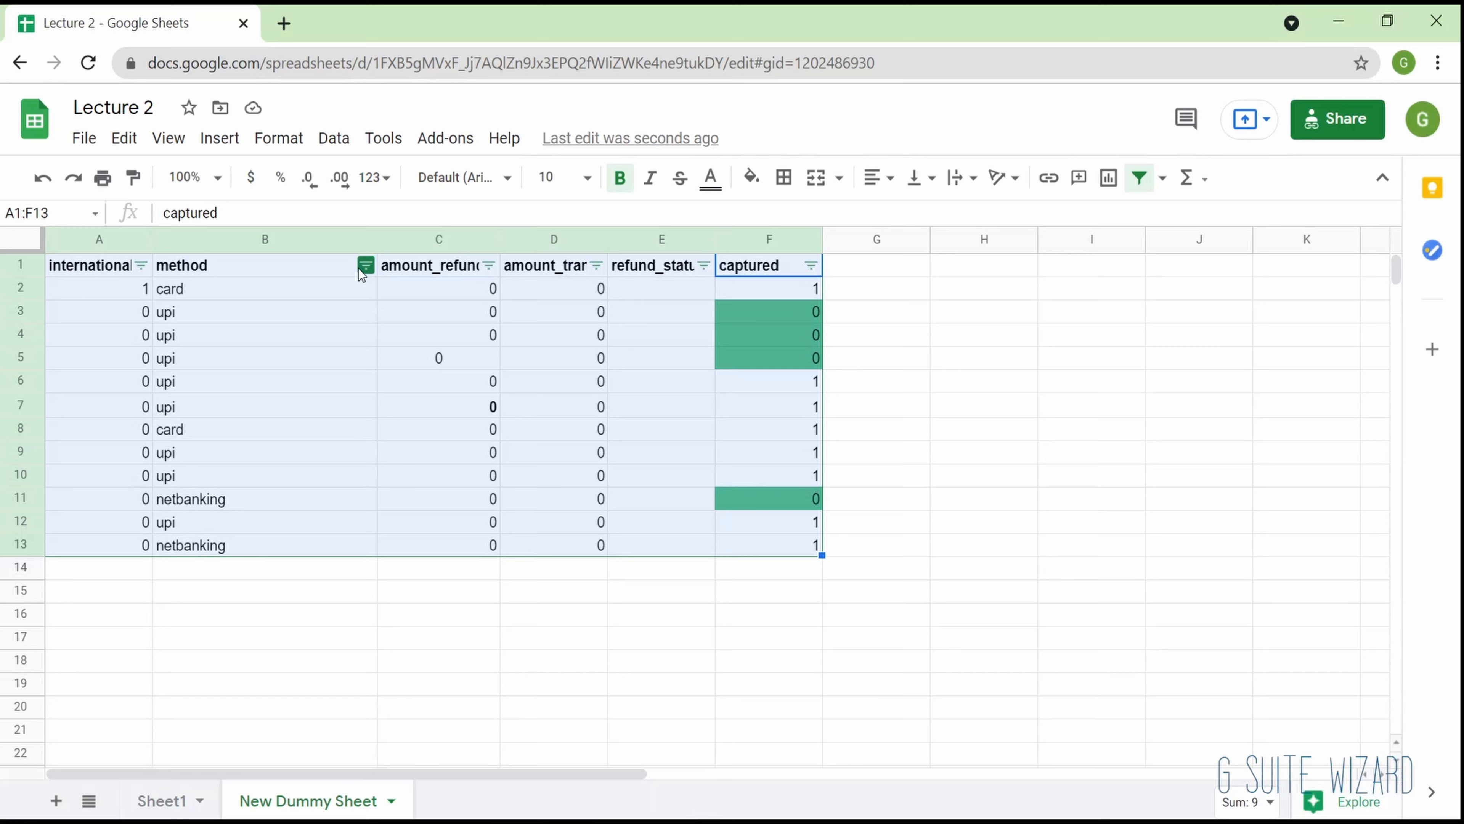
# - Examine the sort and filter options of the method column and review the method values in B2:B12
pyautogui.click(358, 268)
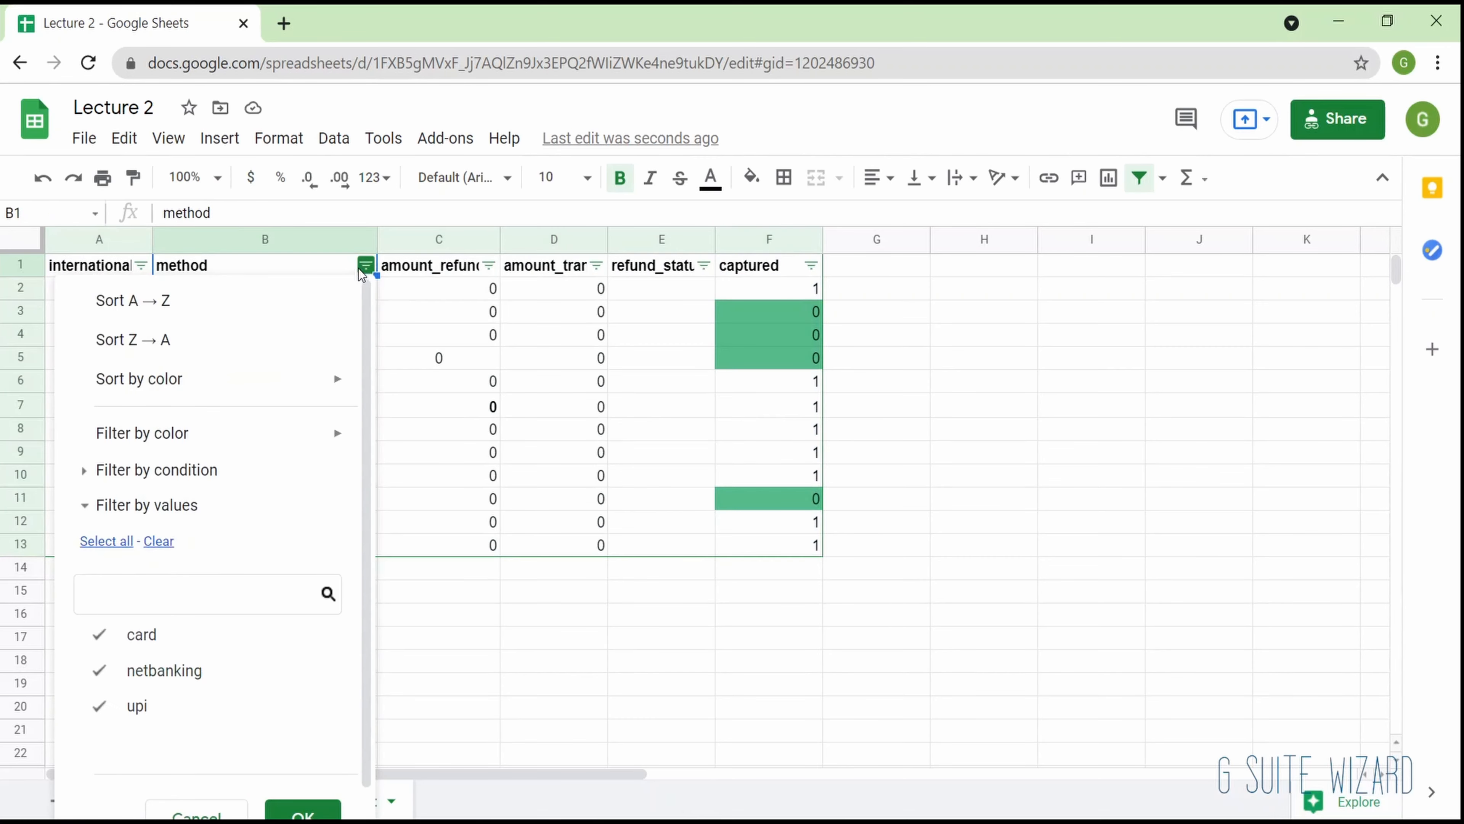
pyautogui.scroll(-1, 249, 506)
pyautogui.scroll(-1, 228, 395)
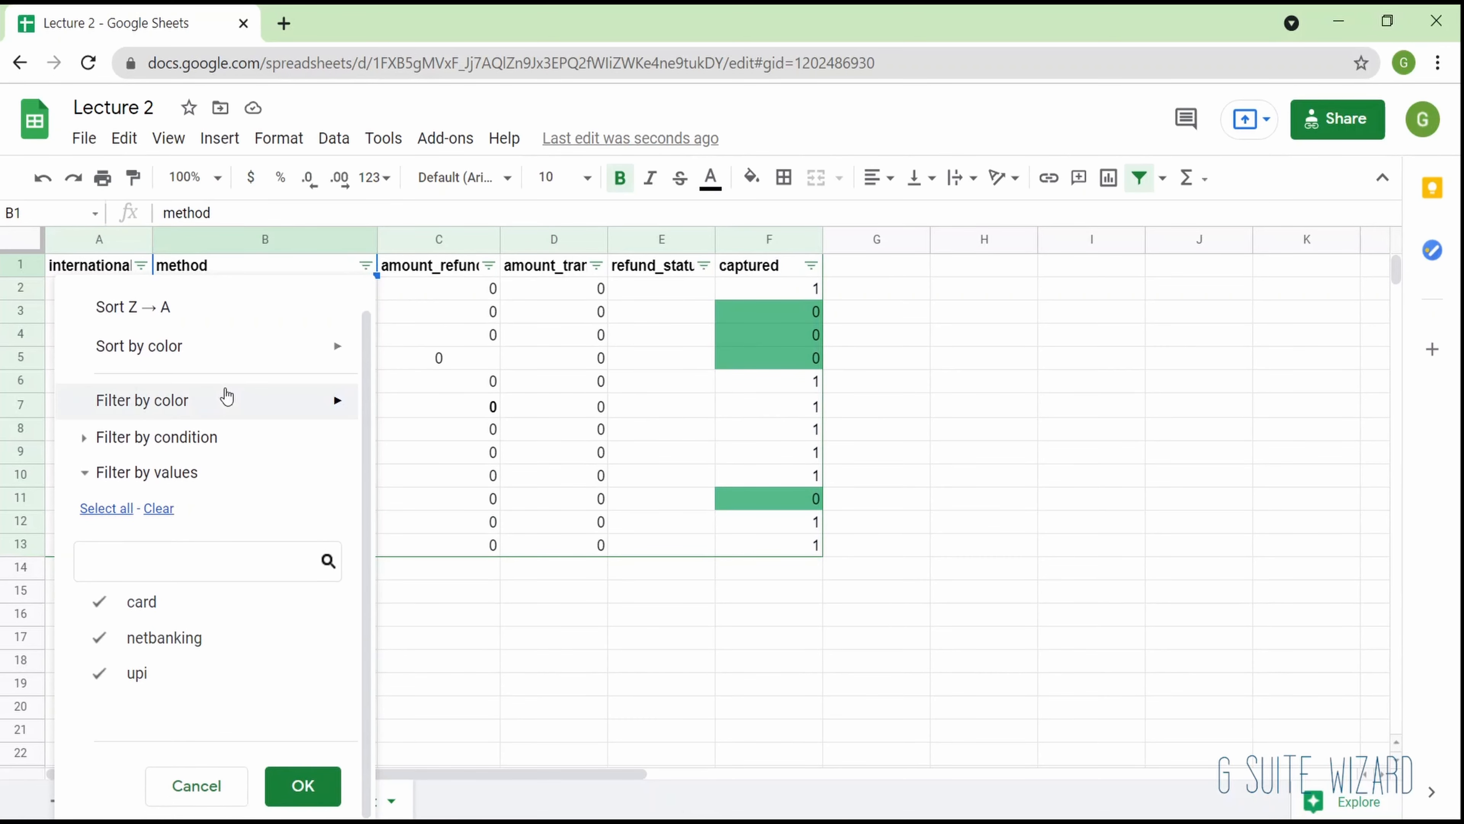
pyautogui.moveTo(252, 353)
pyautogui.moveTo(250, 415)
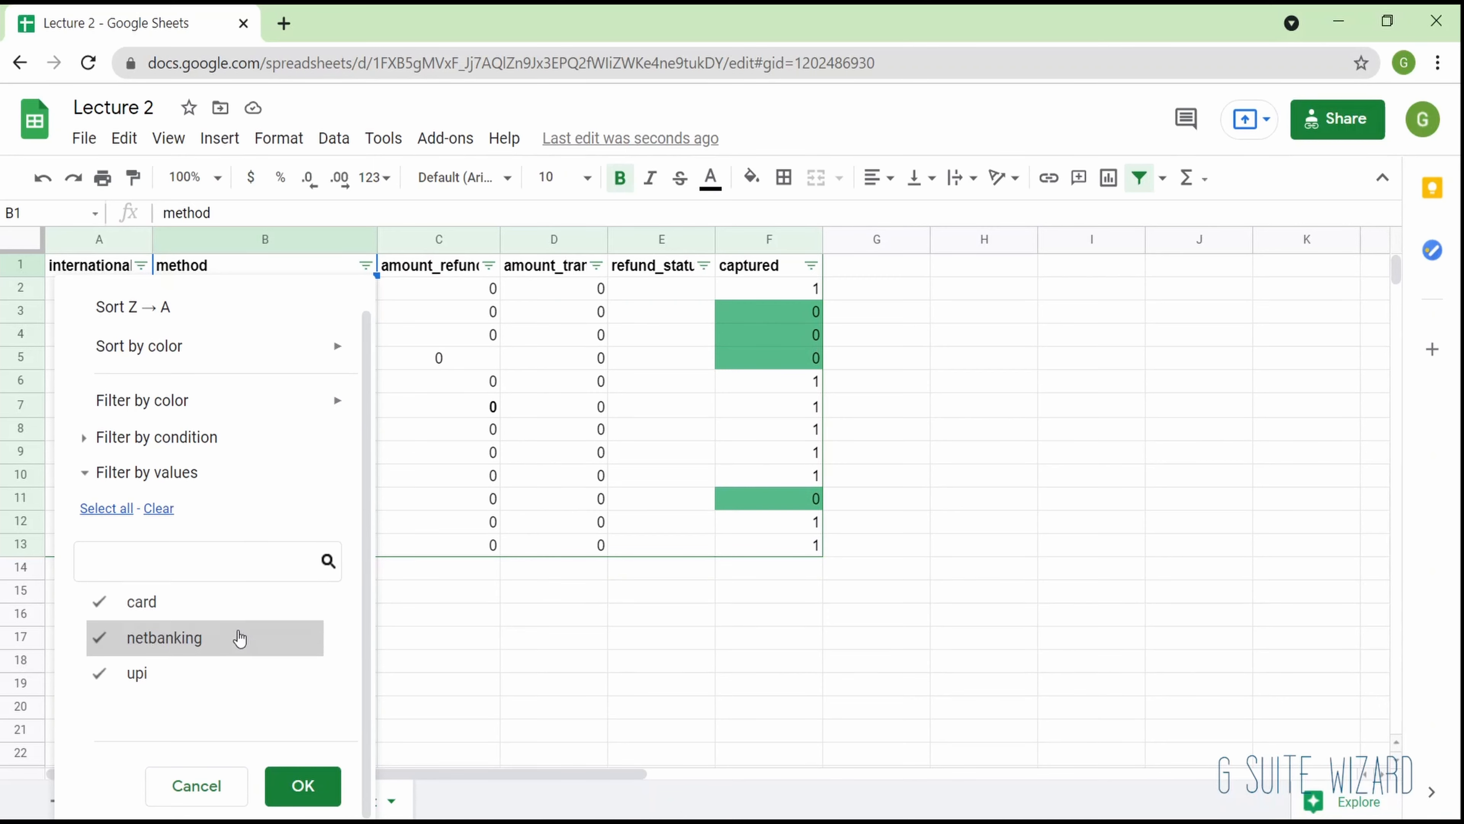
pyautogui.click(487, 482)
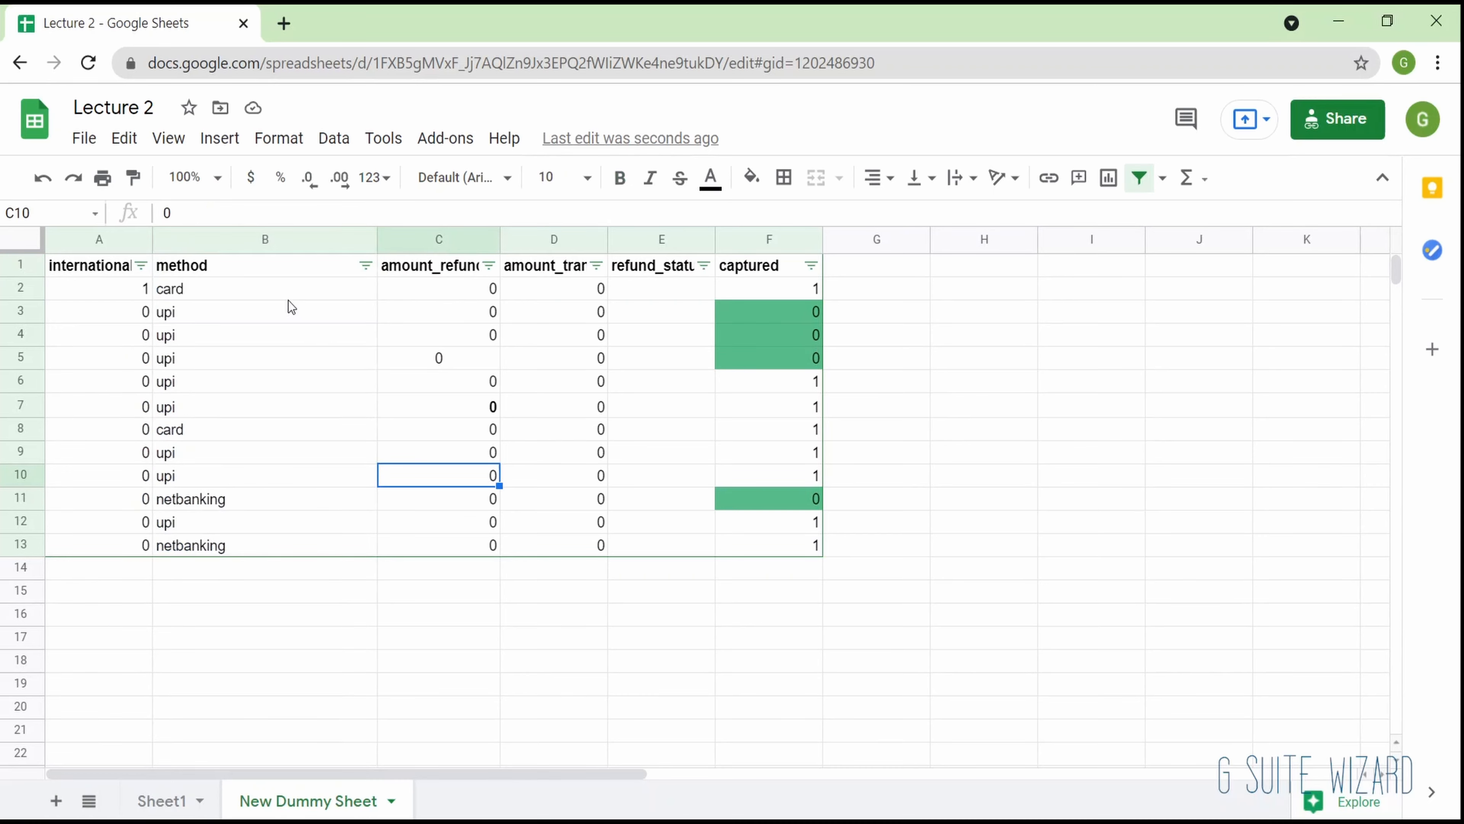
pyautogui.moveTo(282, 299); pyautogui.dragTo(301, 528)
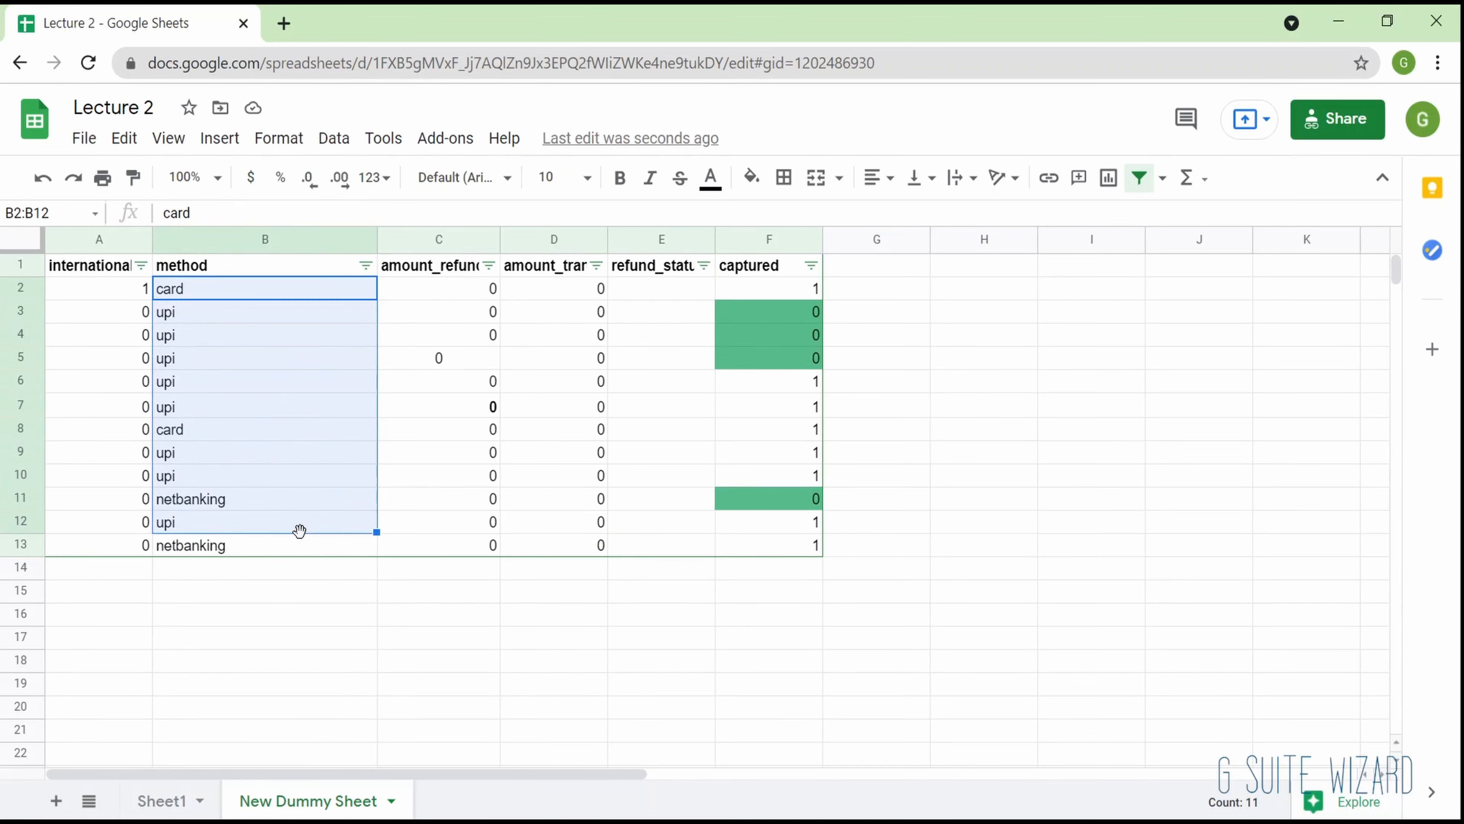
# - Filter the method column by values to show only the netbanking rows
pyautogui.click(366, 265)
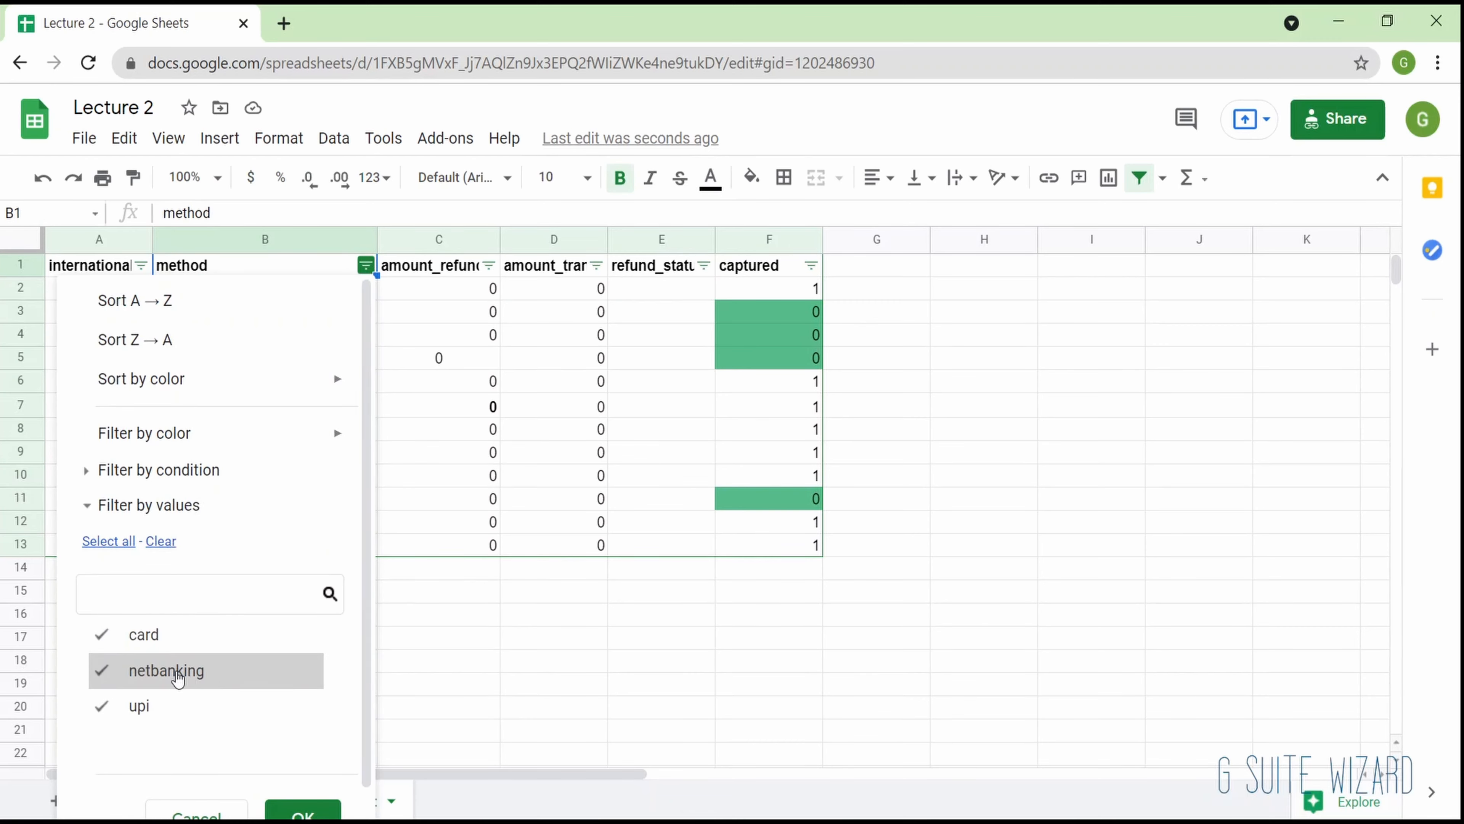
pyautogui.click(183, 639)
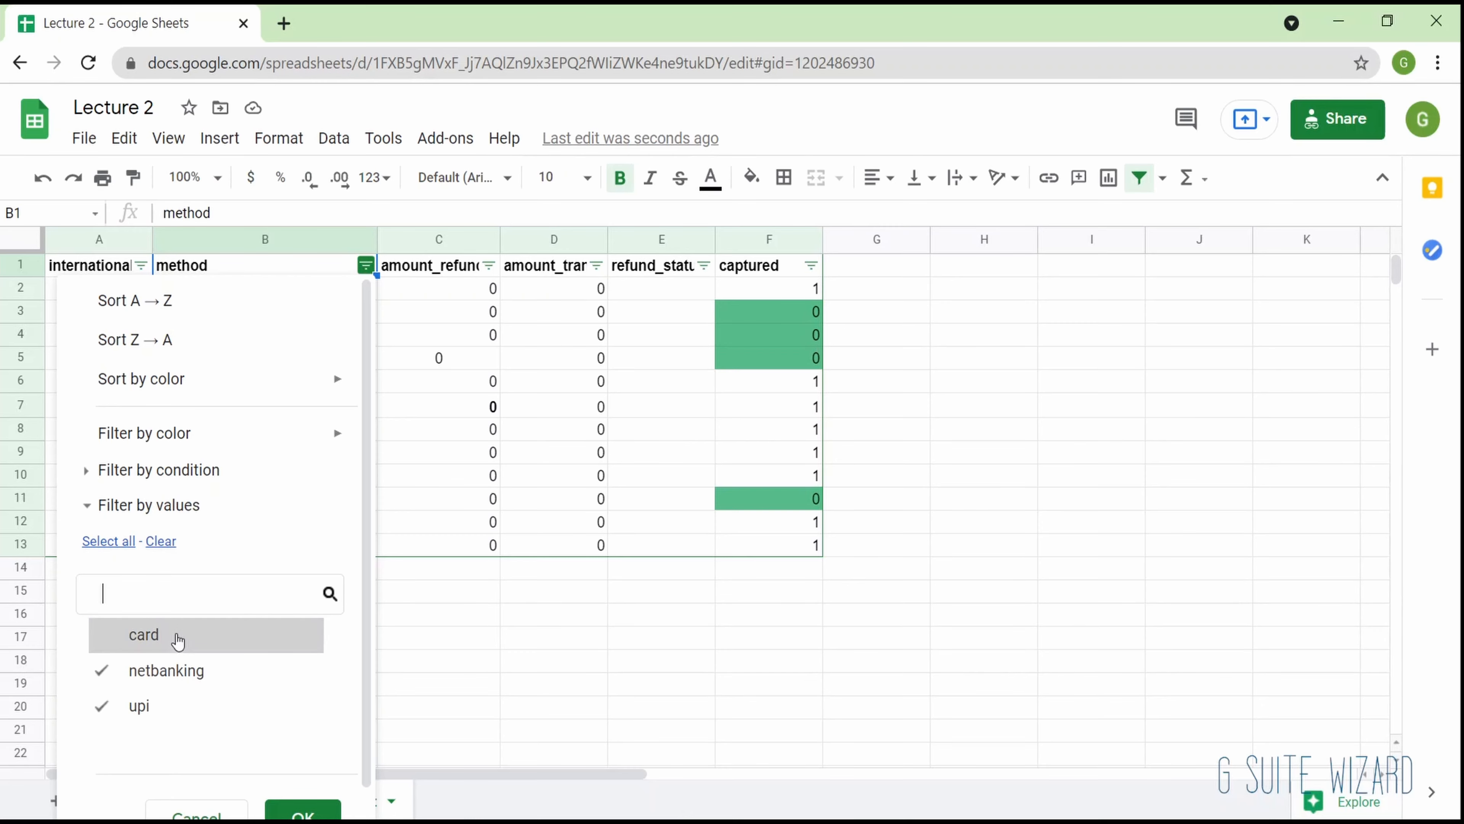
pyautogui.click(182, 705)
pyautogui.scroll(-1, 233, 714)
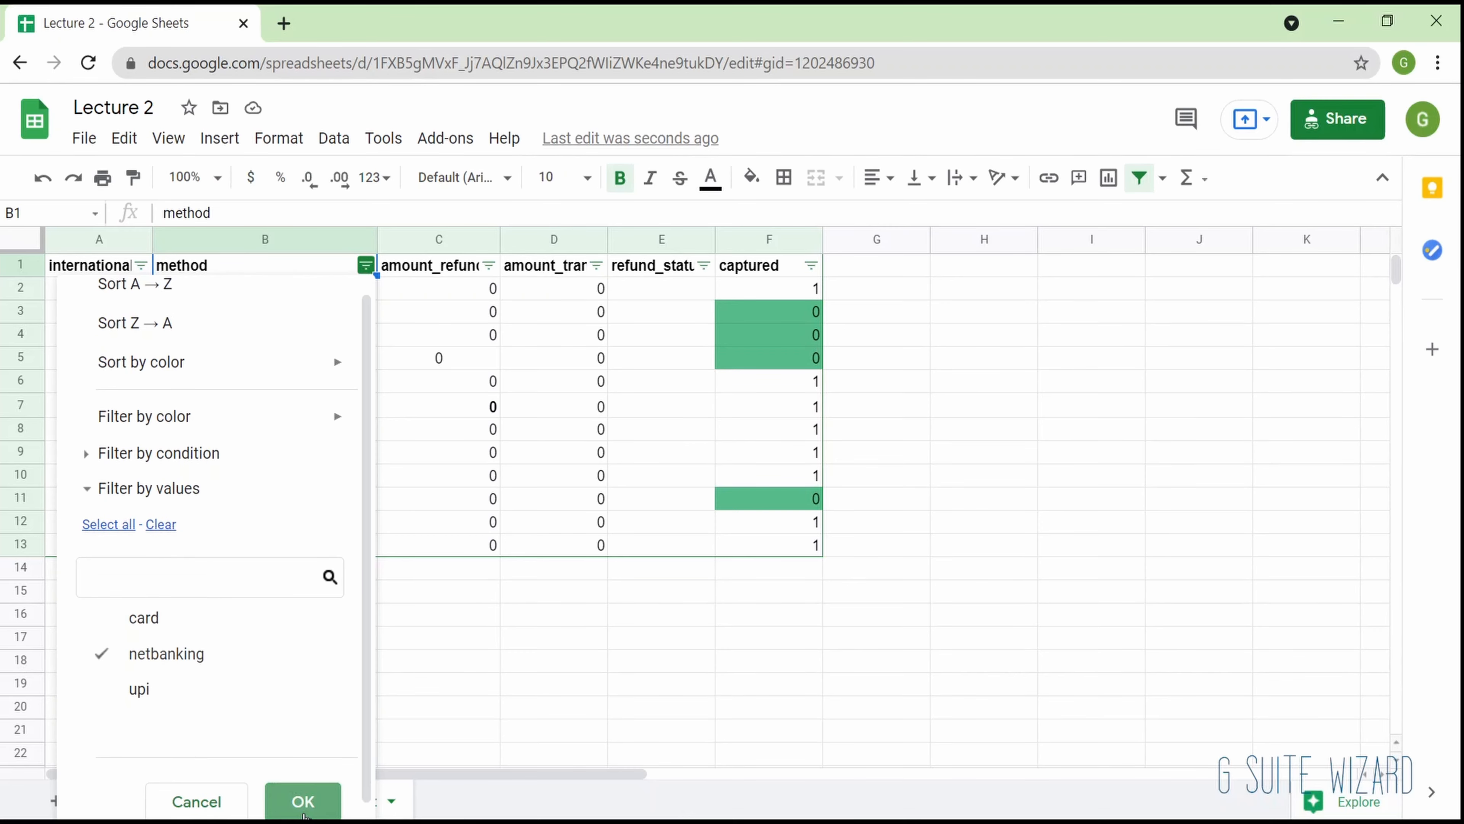
pyautogui.click(300, 798)
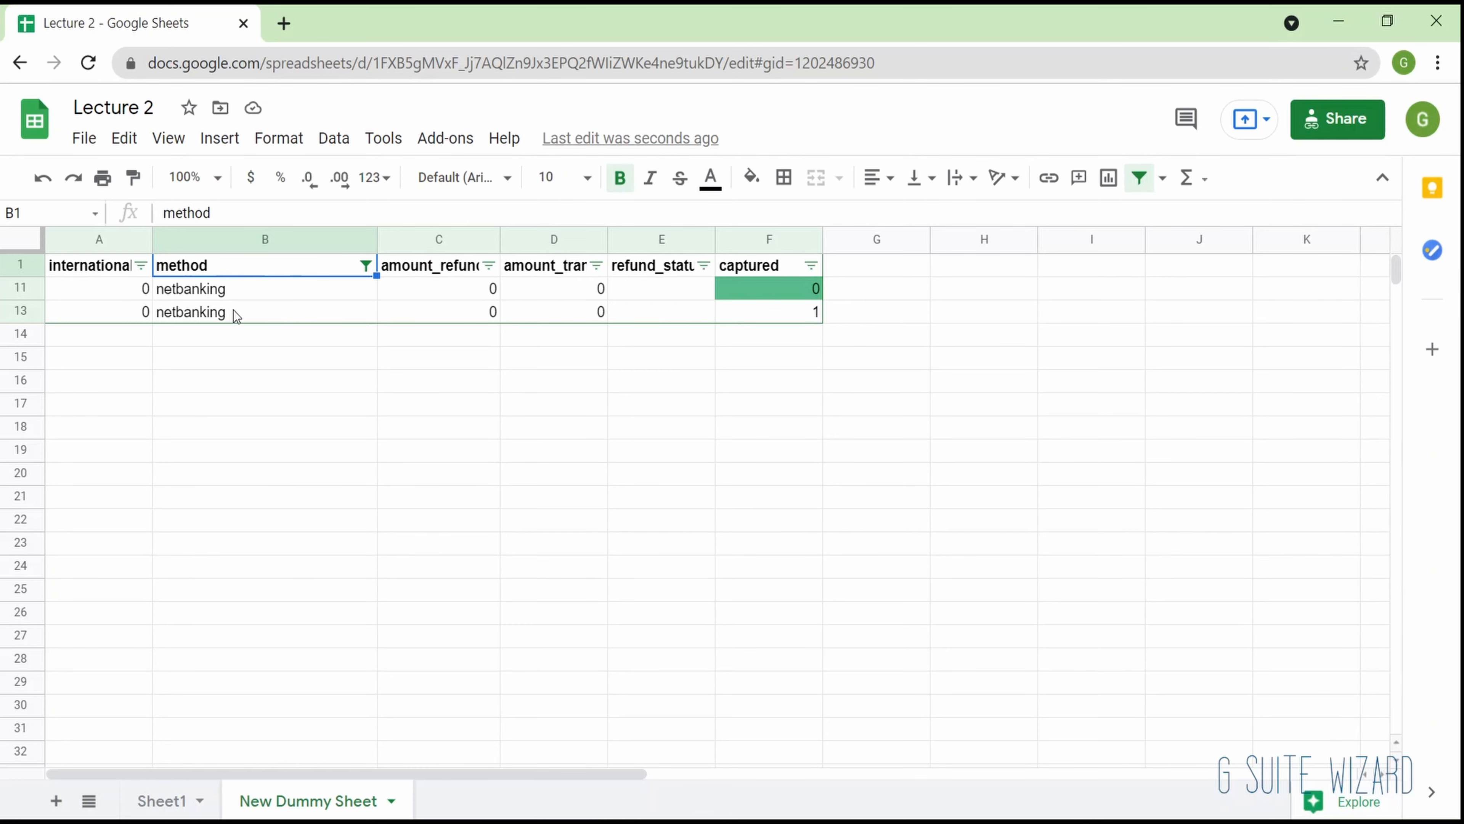
# - Select the filtered netbanking rows one at a time to check their original row numbers
pyautogui.click(156, 294)
pyautogui.click(22, 288)
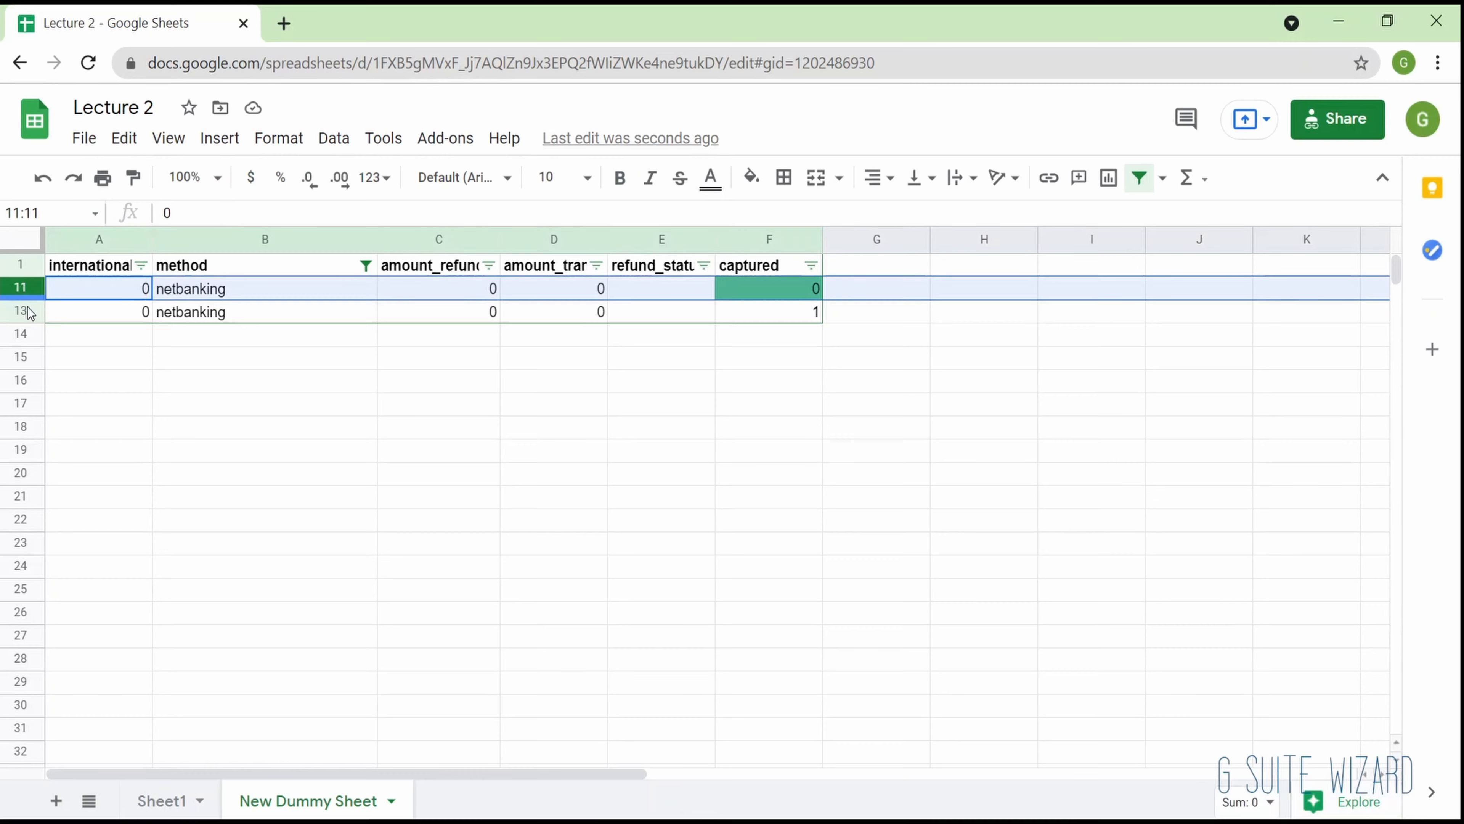
pyautogui.click(26, 309)
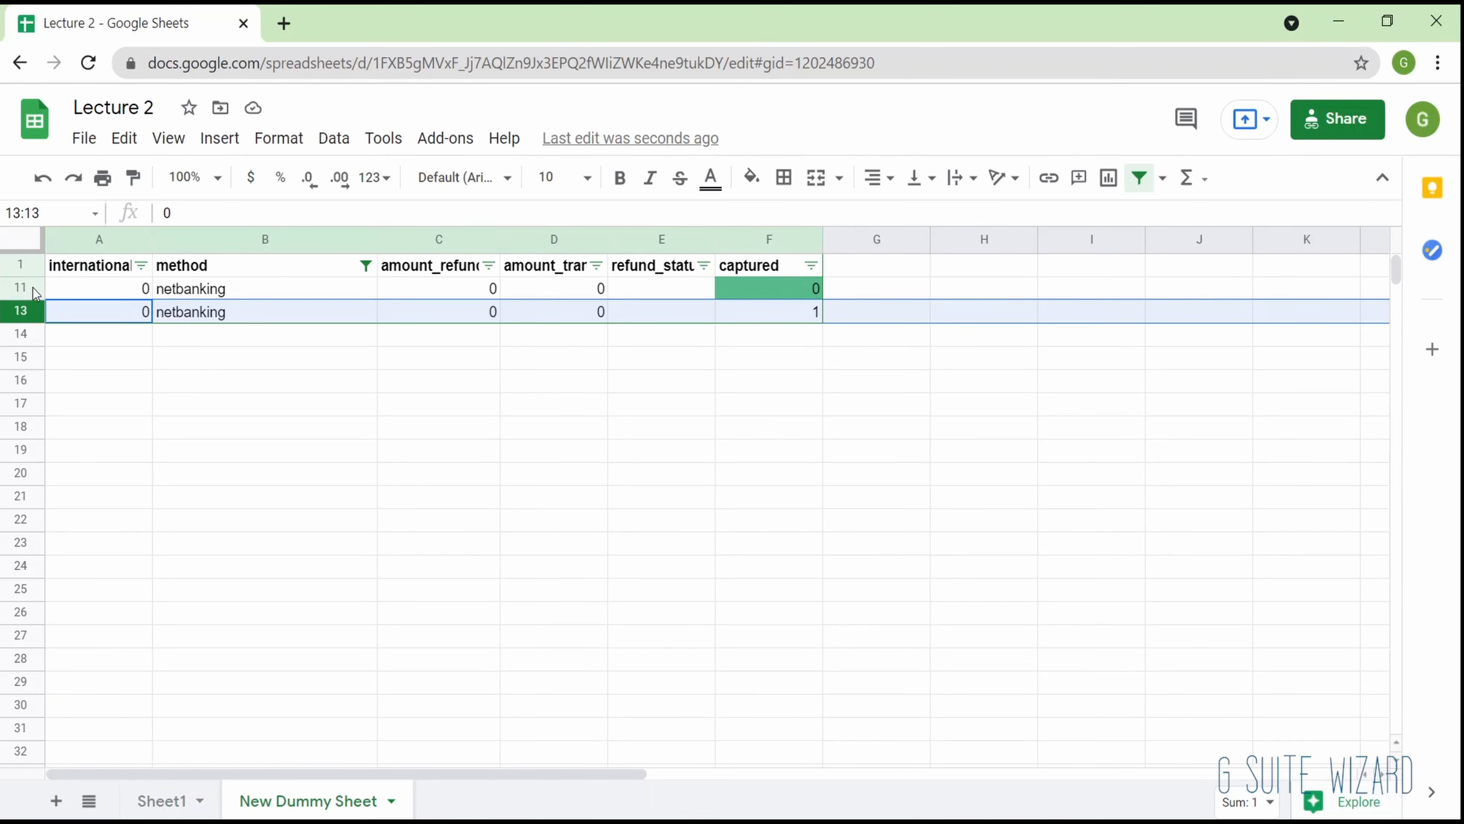
pyautogui.click(37, 285)
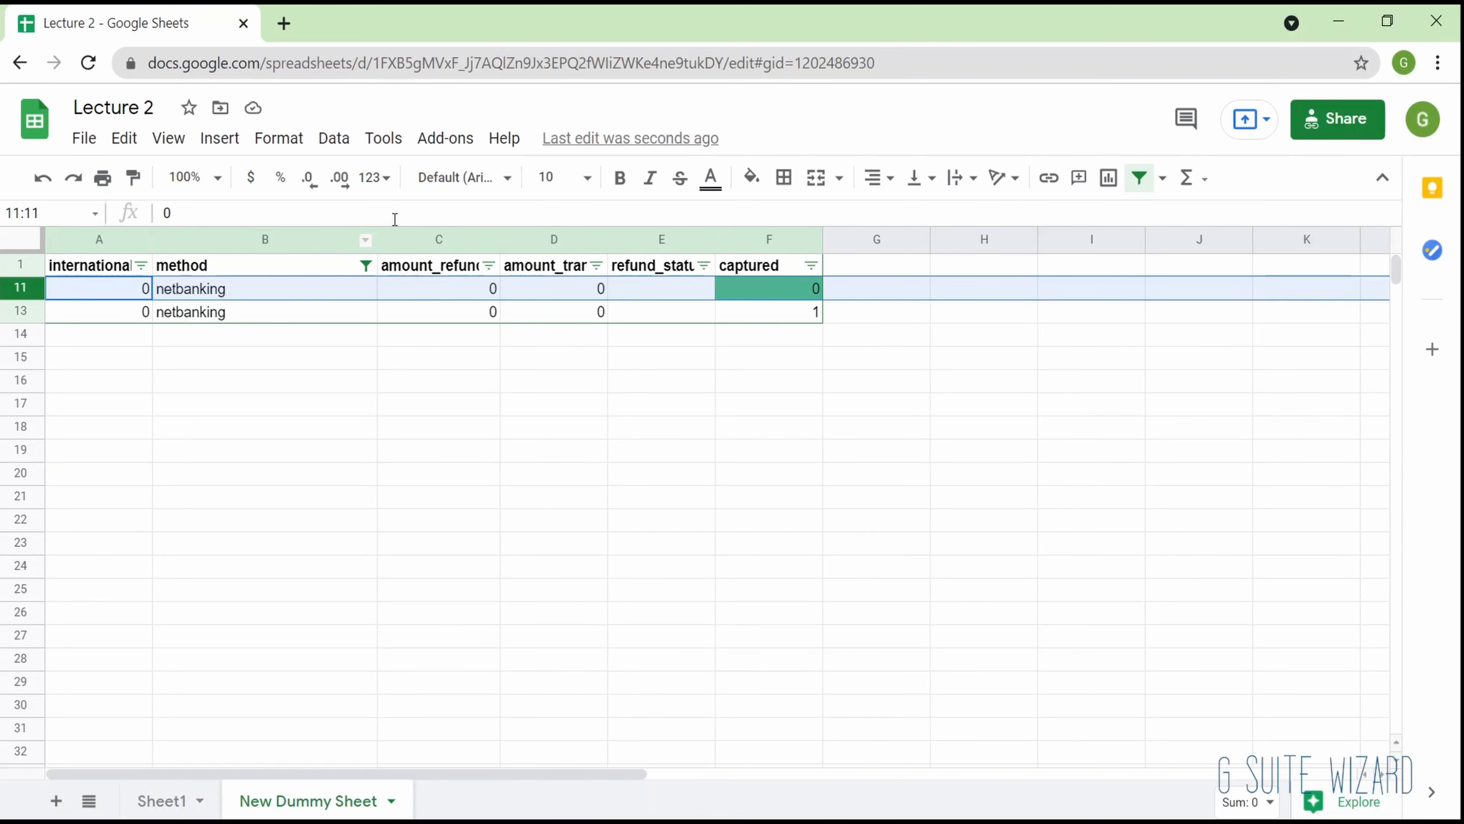
# - Change the method column's value filter to show only the card rows
pyautogui.click(364, 266)
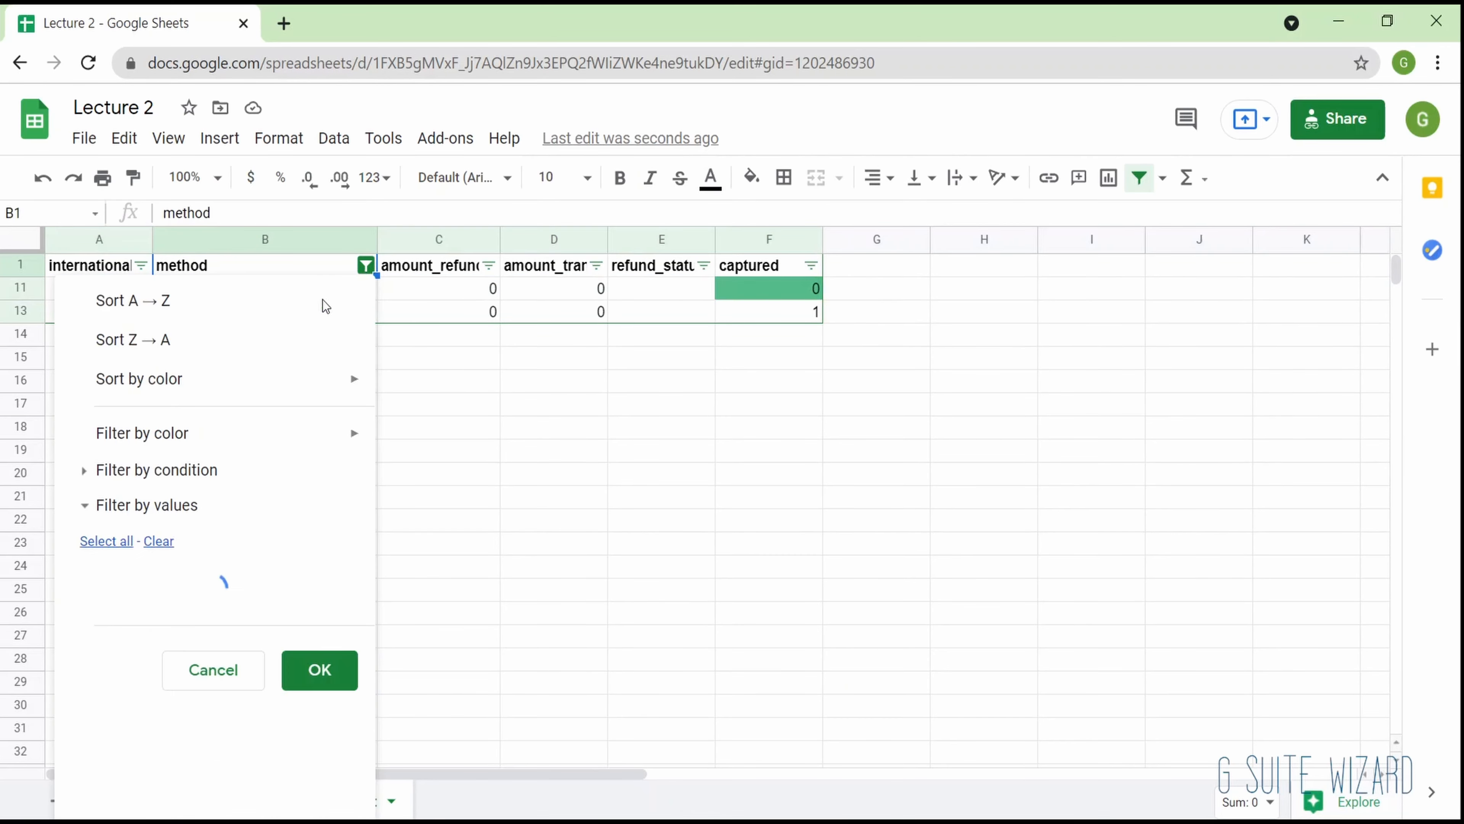
pyautogui.click(143, 671)
pyautogui.click(197, 635)
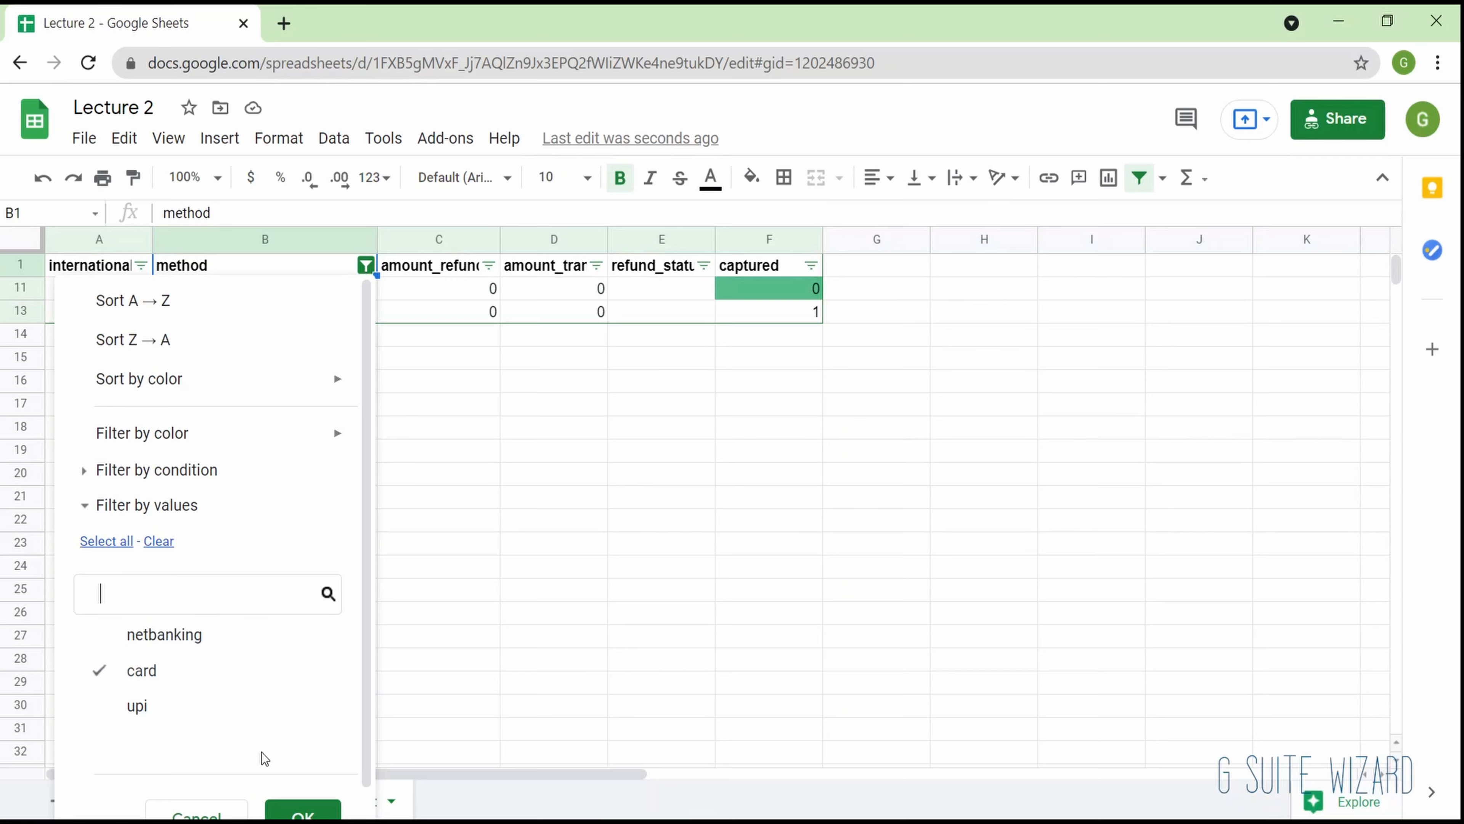
pyautogui.scroll(-1, 303, 808)
pyautogui.click(301, 799)
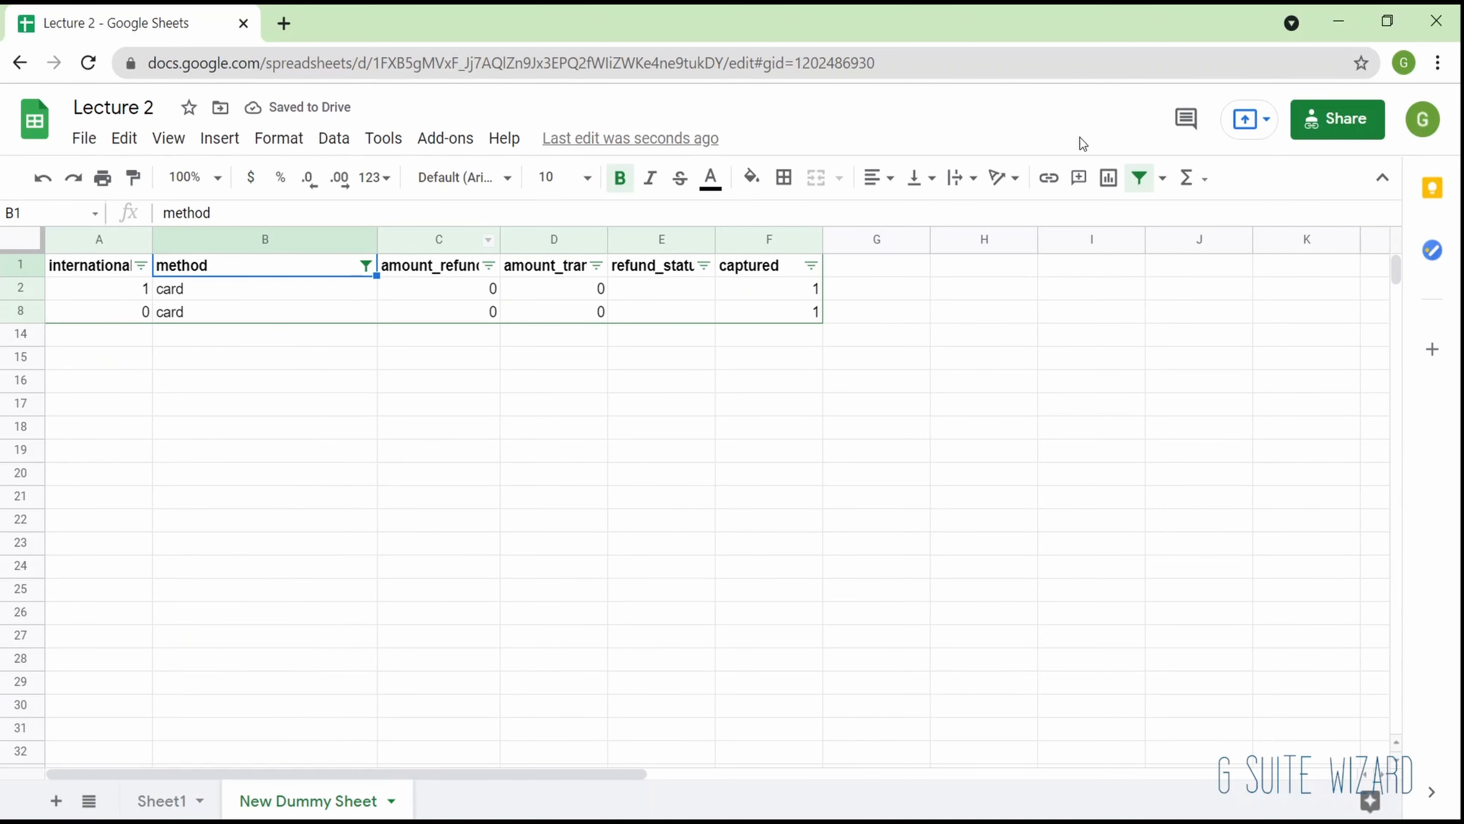
# - Turn off the table's filter and create a fresh one on A1:F13
pyautogui.click(1136, 176)
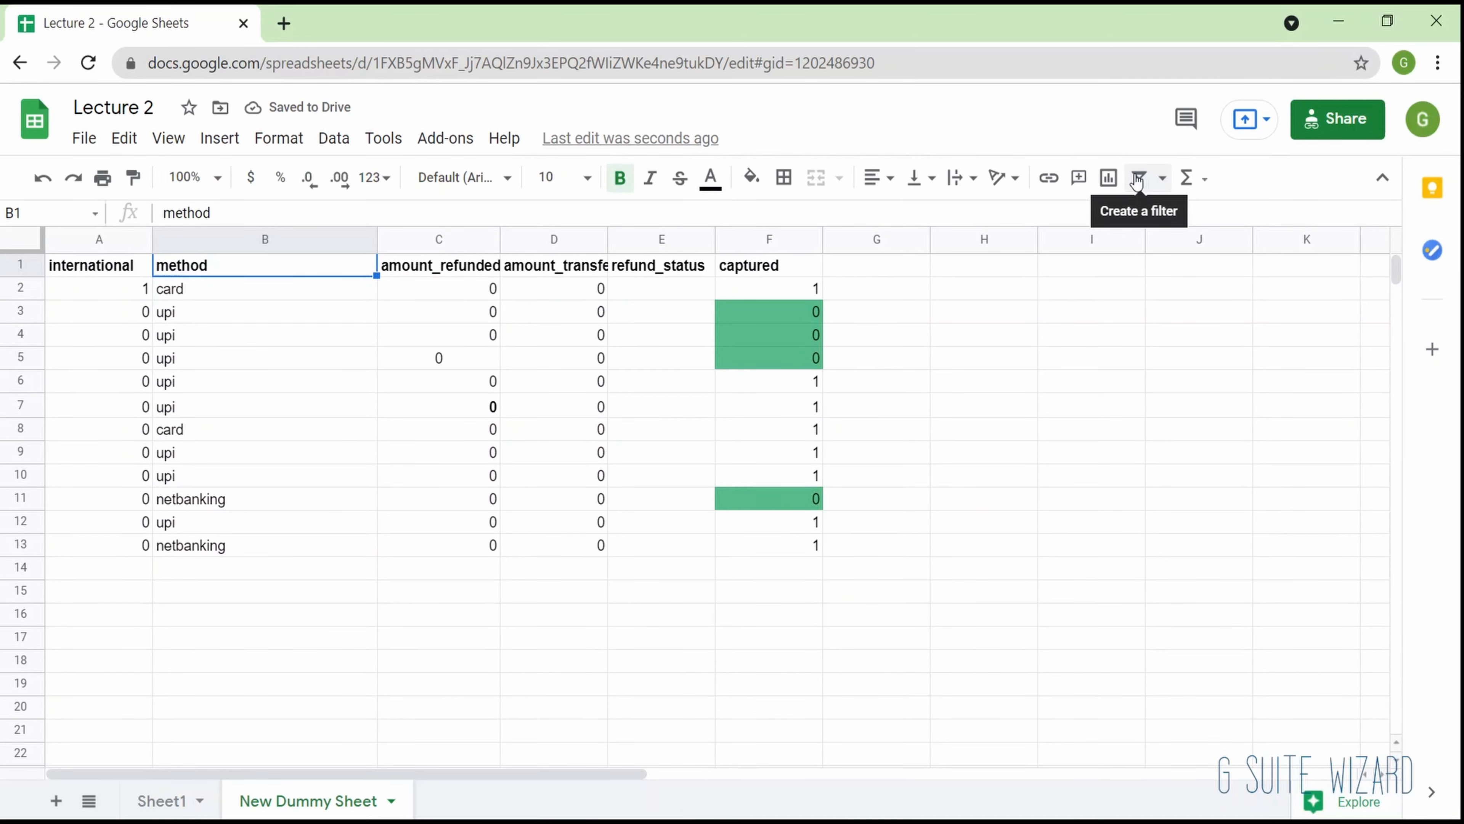
pyautogui.click(1136, 178)
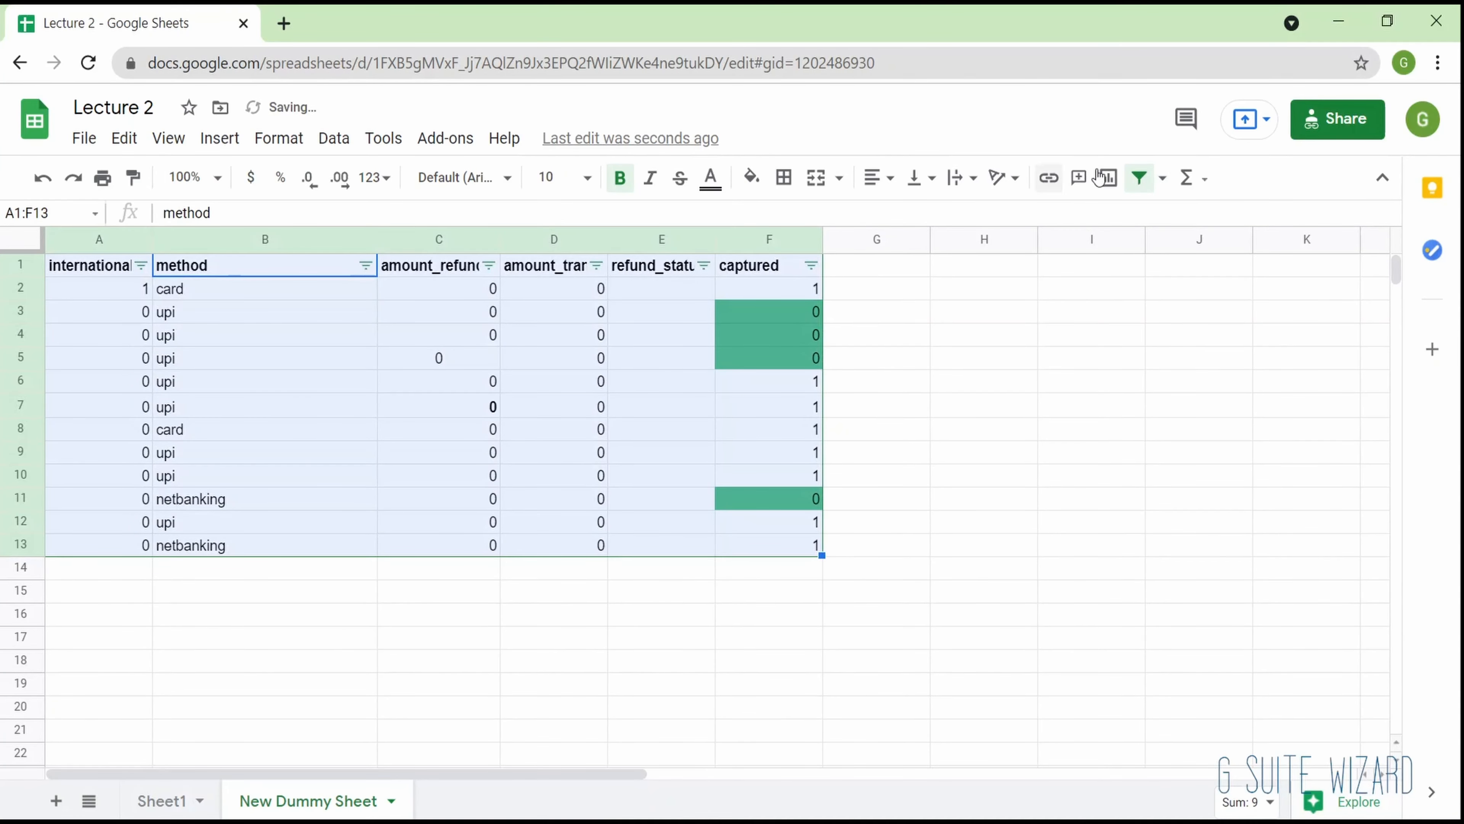
# - Filter the captured column by color to show only the rows with the green fill
pyautogui.click(816, 267)
pyautogui.moveTo(670, 434)
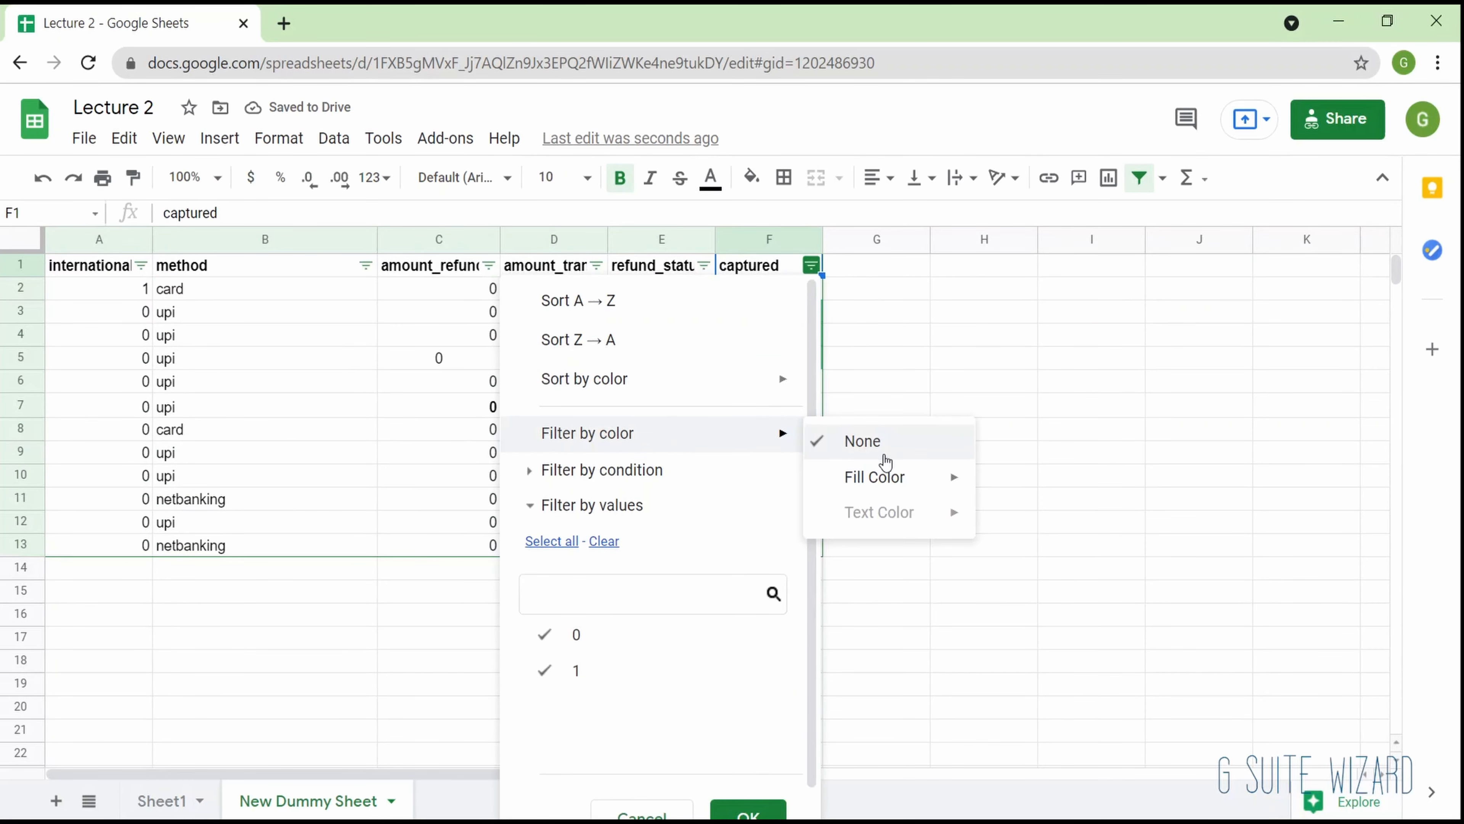
pyautogui.moveTo(905, 488)
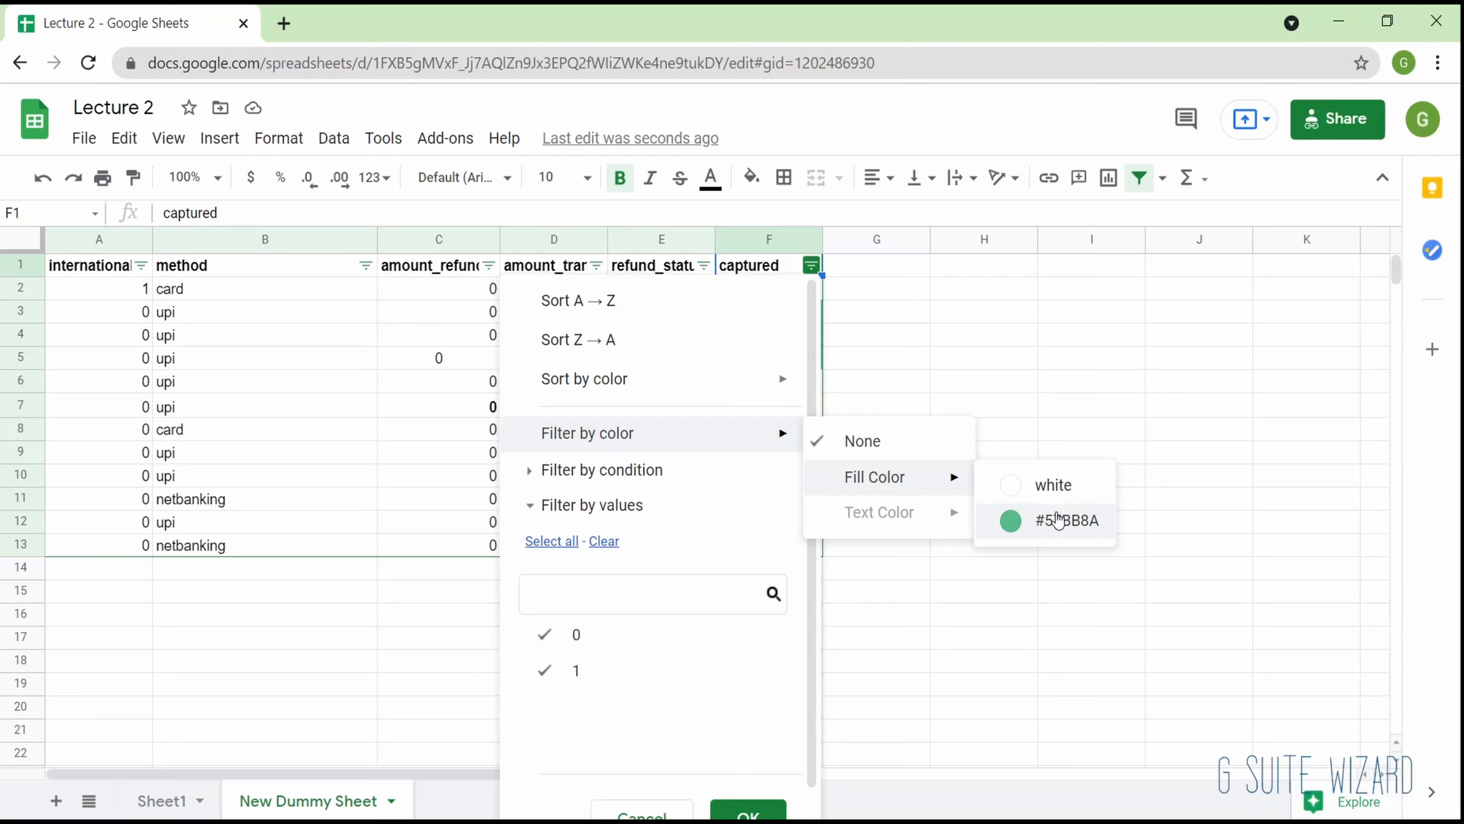
pyautogui.click(1058, 520)
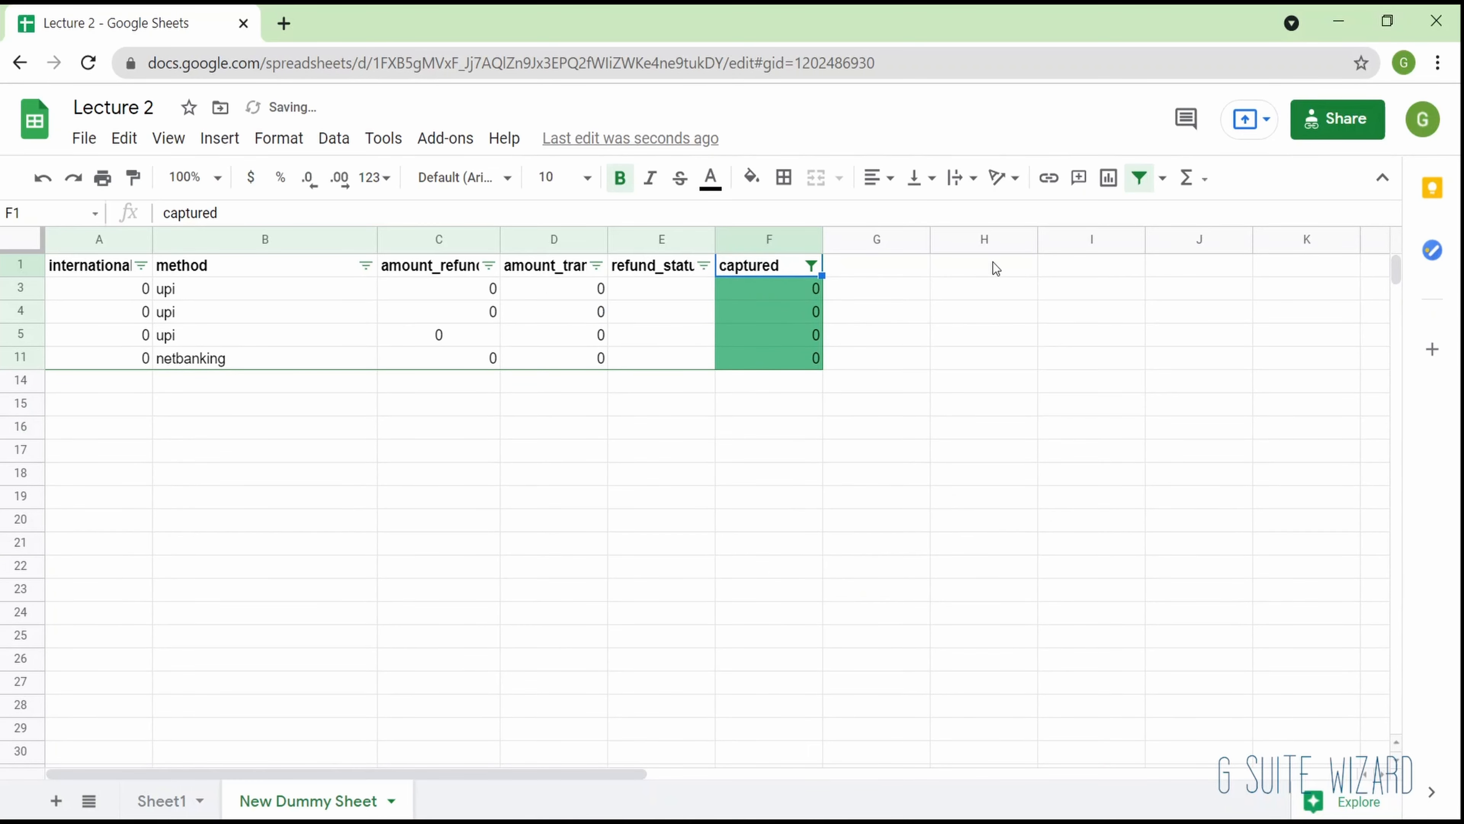
# - Turn off the filter and clear the contents of row 7
pyautogui.click(1140, 178)
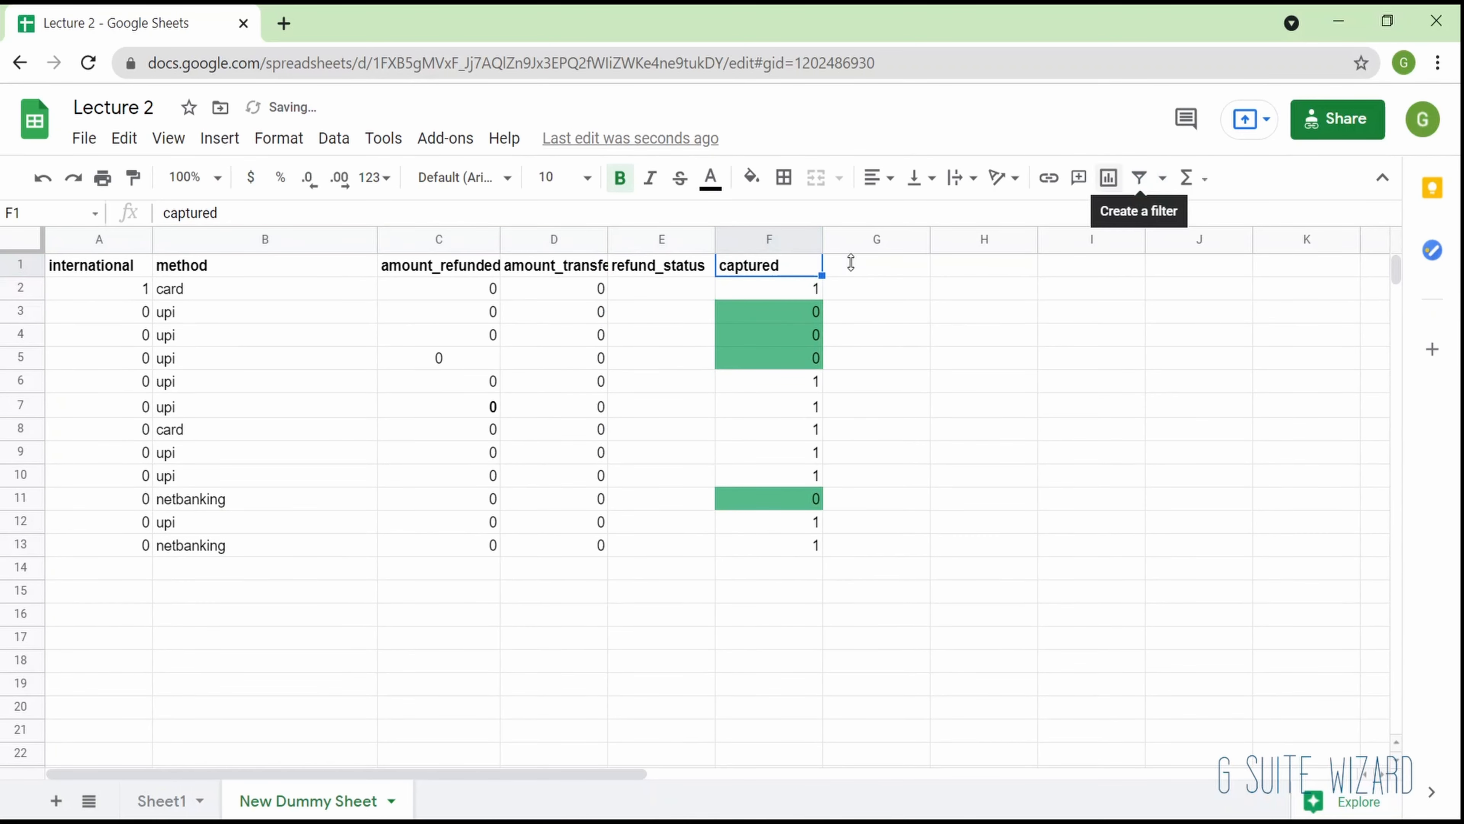
pyautogui.click(33, 293)
pyautogui.moveTo(29, 290); pyautogui.dragTo(22, 403)
pyautogui.press('Delete')
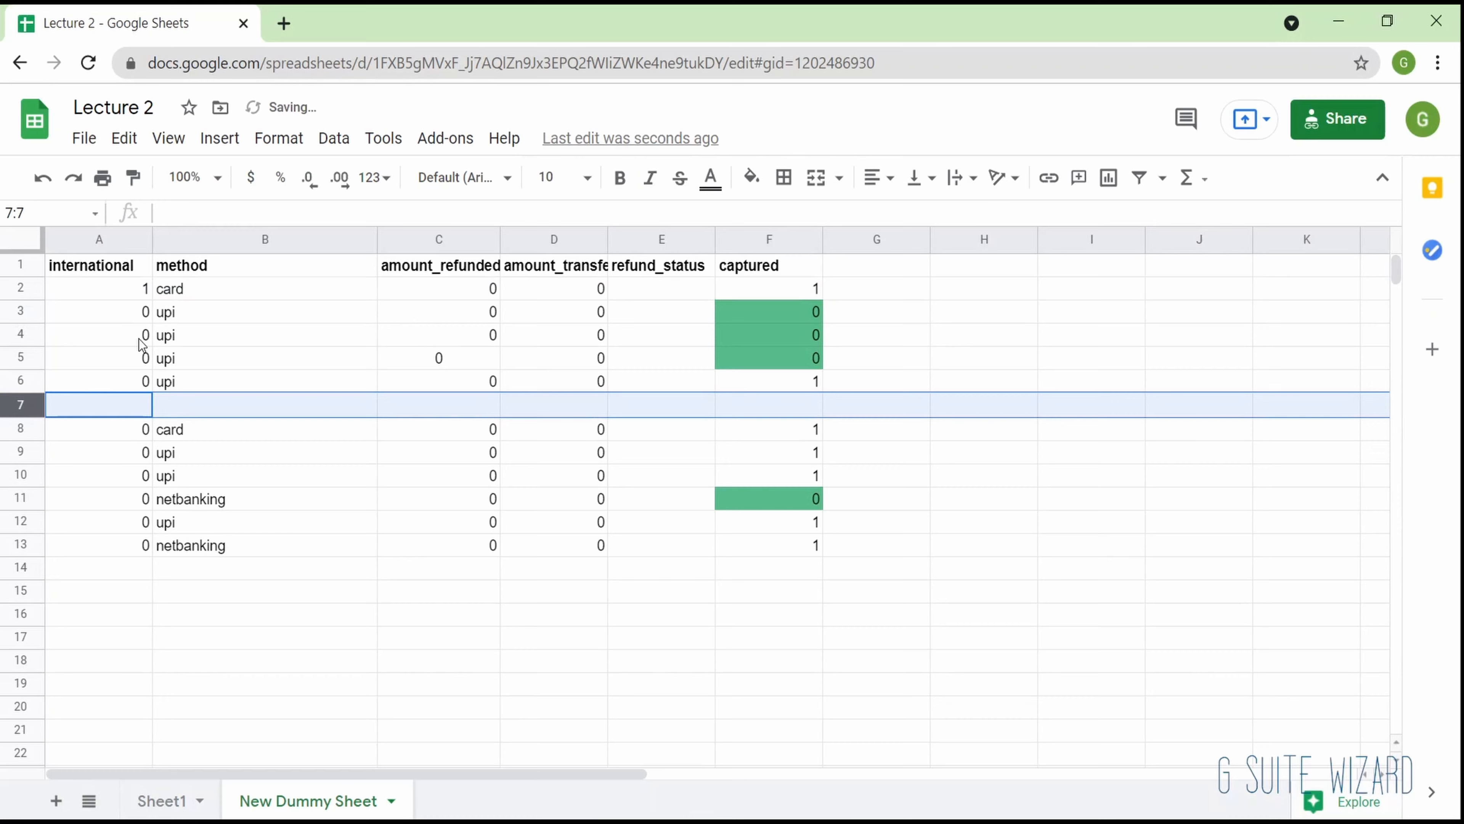
# - Create a filter from cell A4 for the data above the blank row, and select row 7 to check where it ends
pyautogui.click(140, 339)
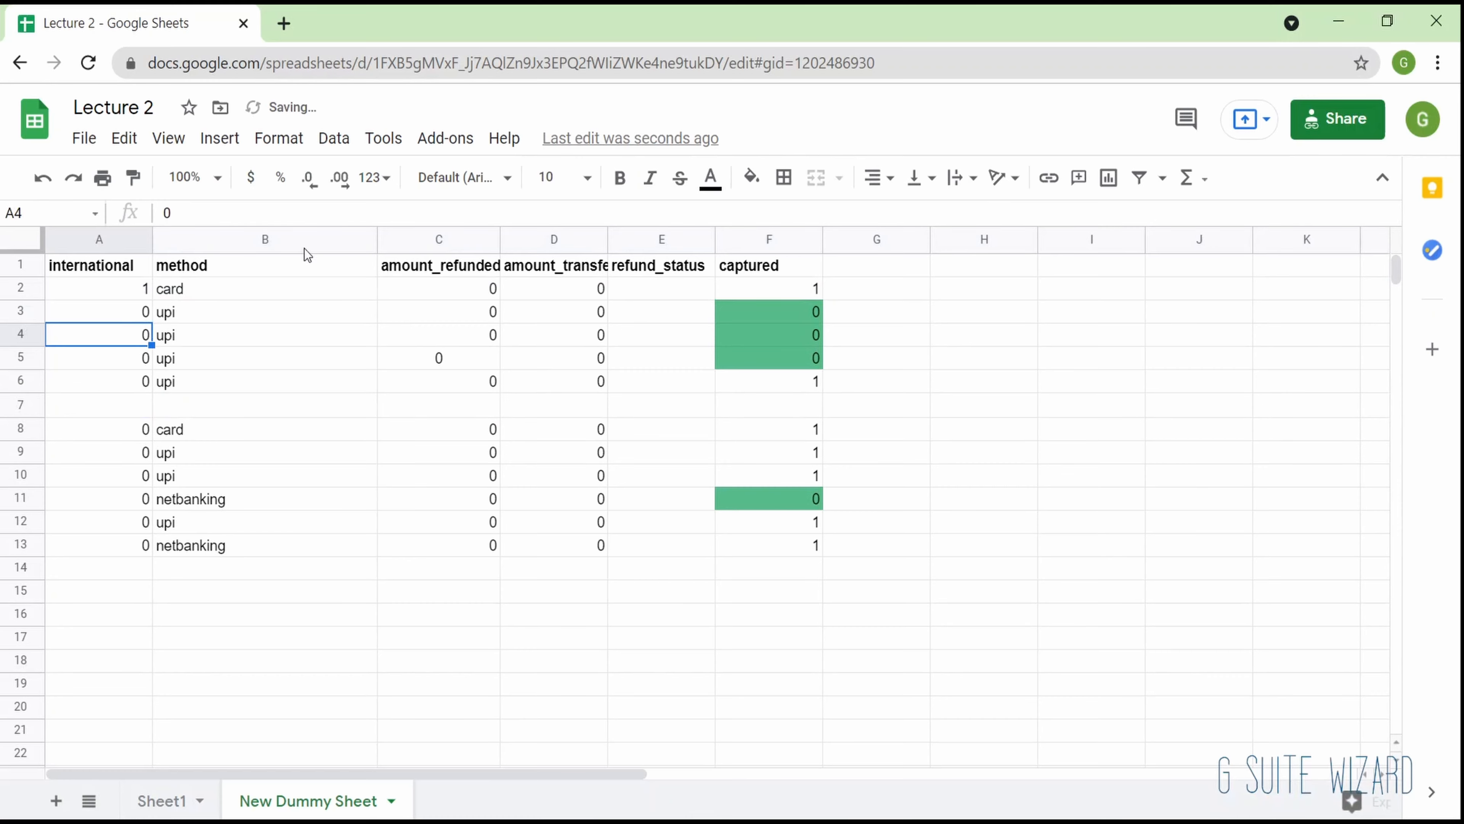
pyautogui.click(1149, 173)
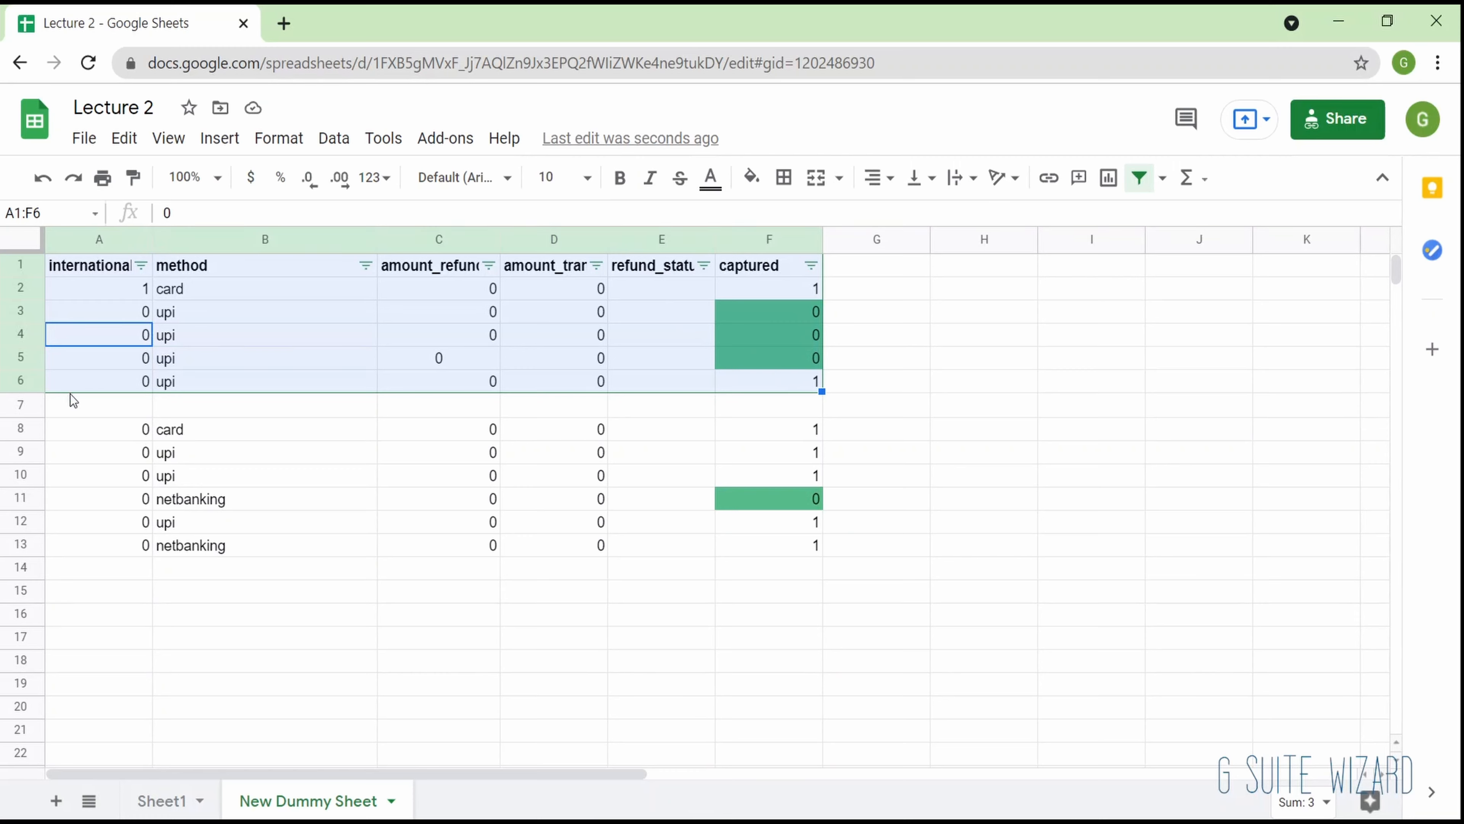
pyautogui.click(29, 404)
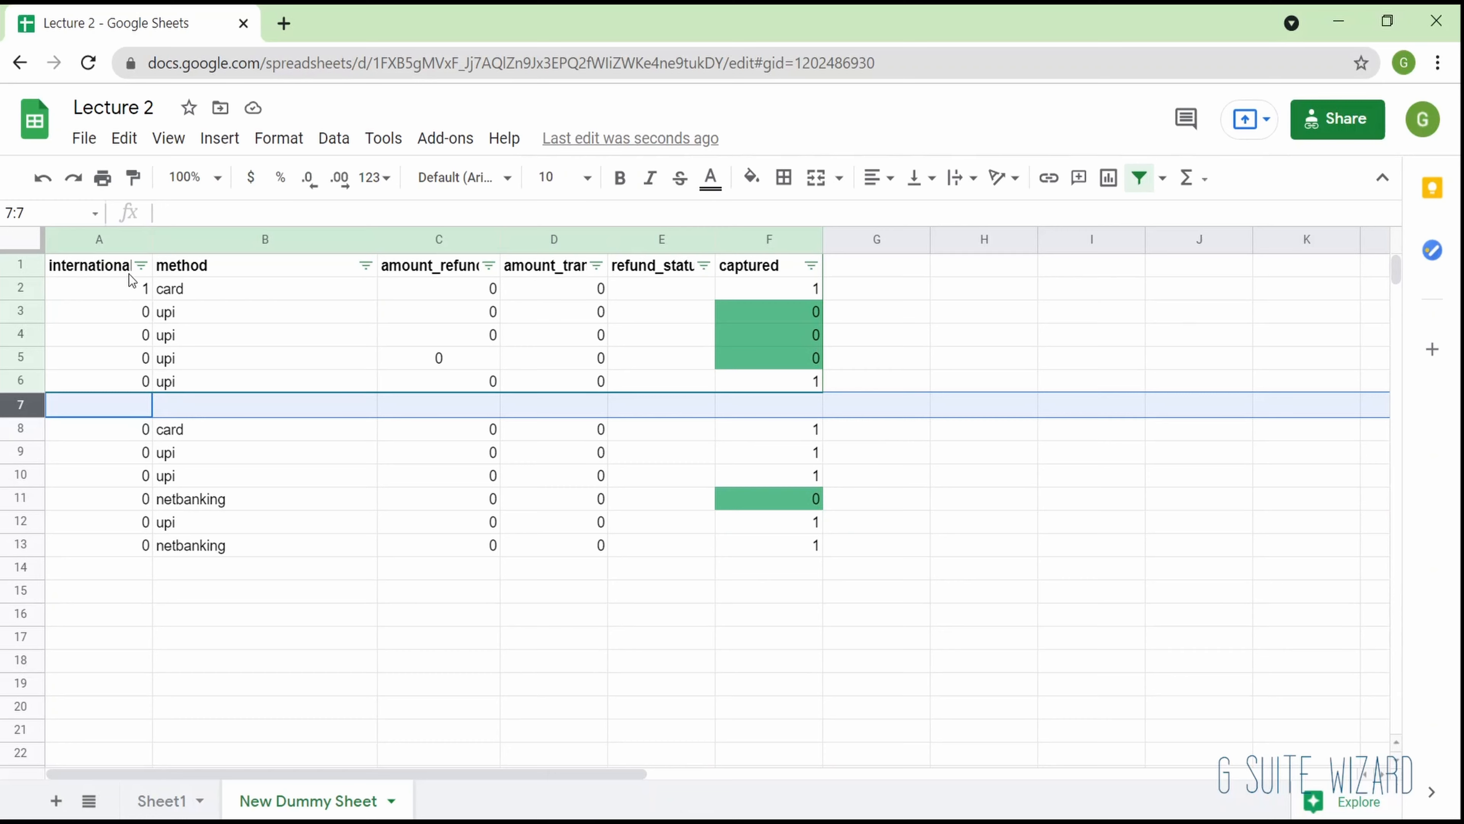
pyautogui.click(166, 292)
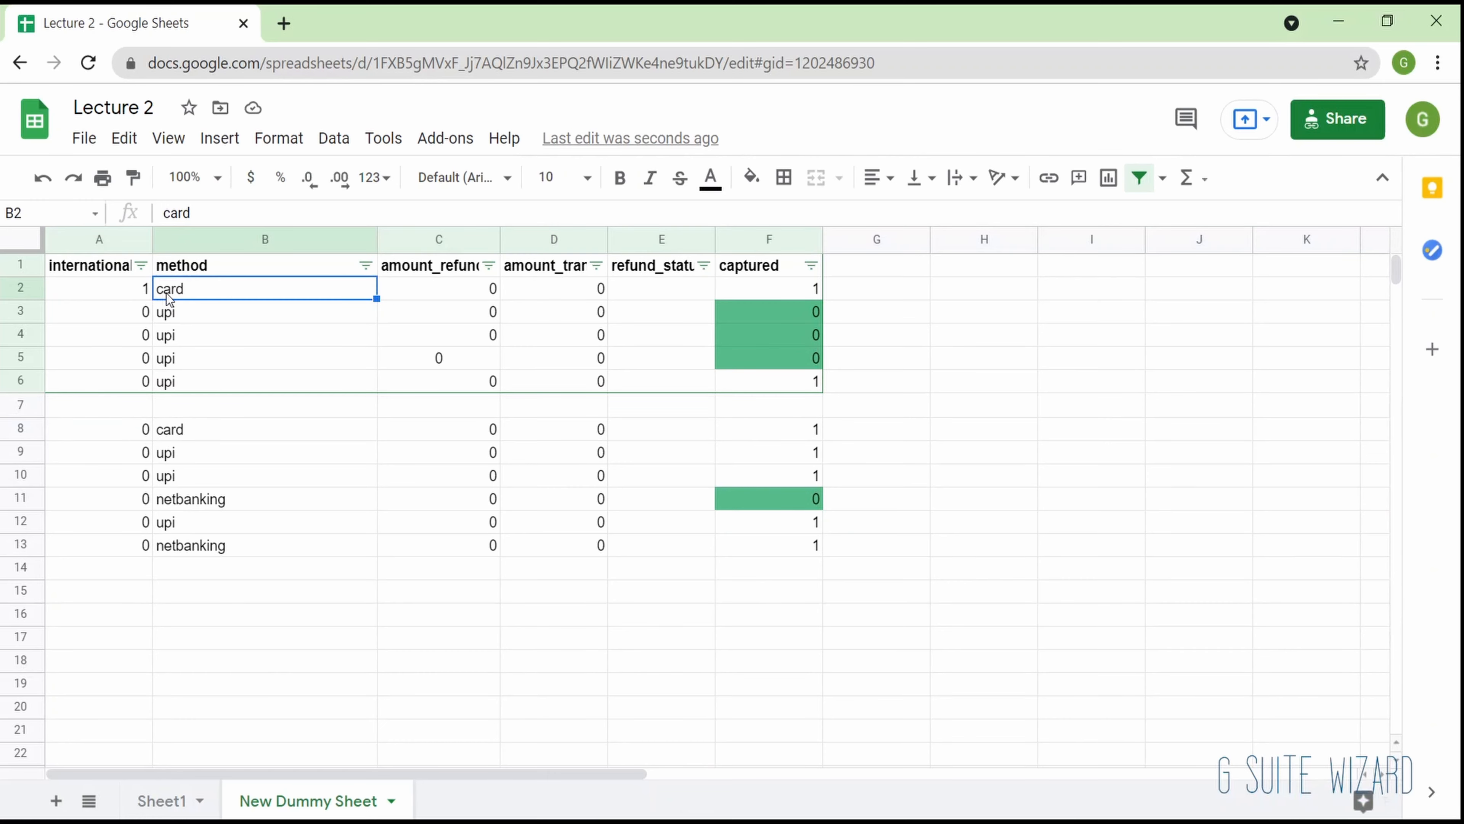
# - Turn off the filter and recreate it from cell C4 on the range A1:F6
pyautogui.click(1140, 189)
pyautogui.click(448, 340)
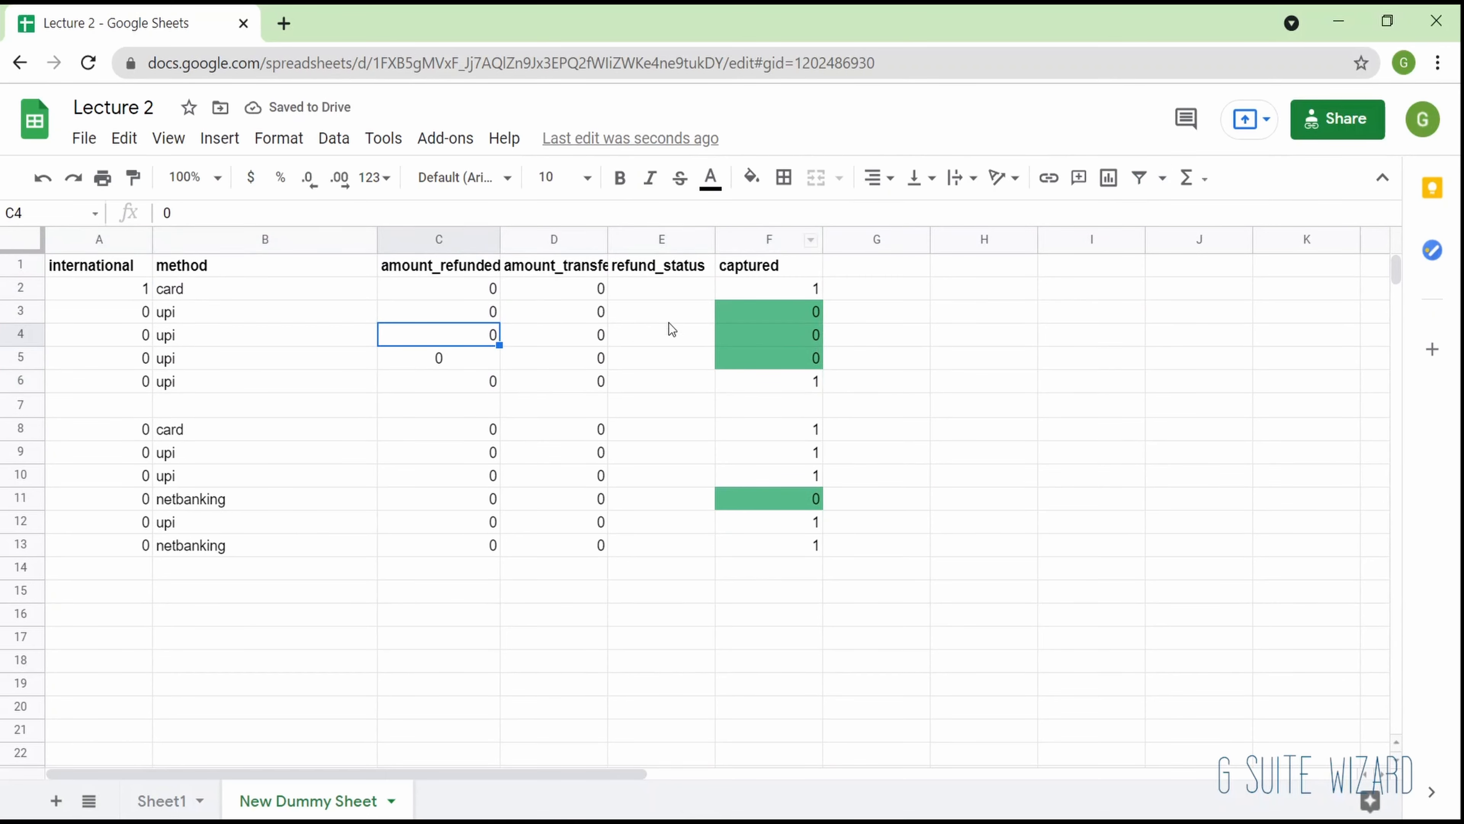
pyautogui.click(1135, 176)
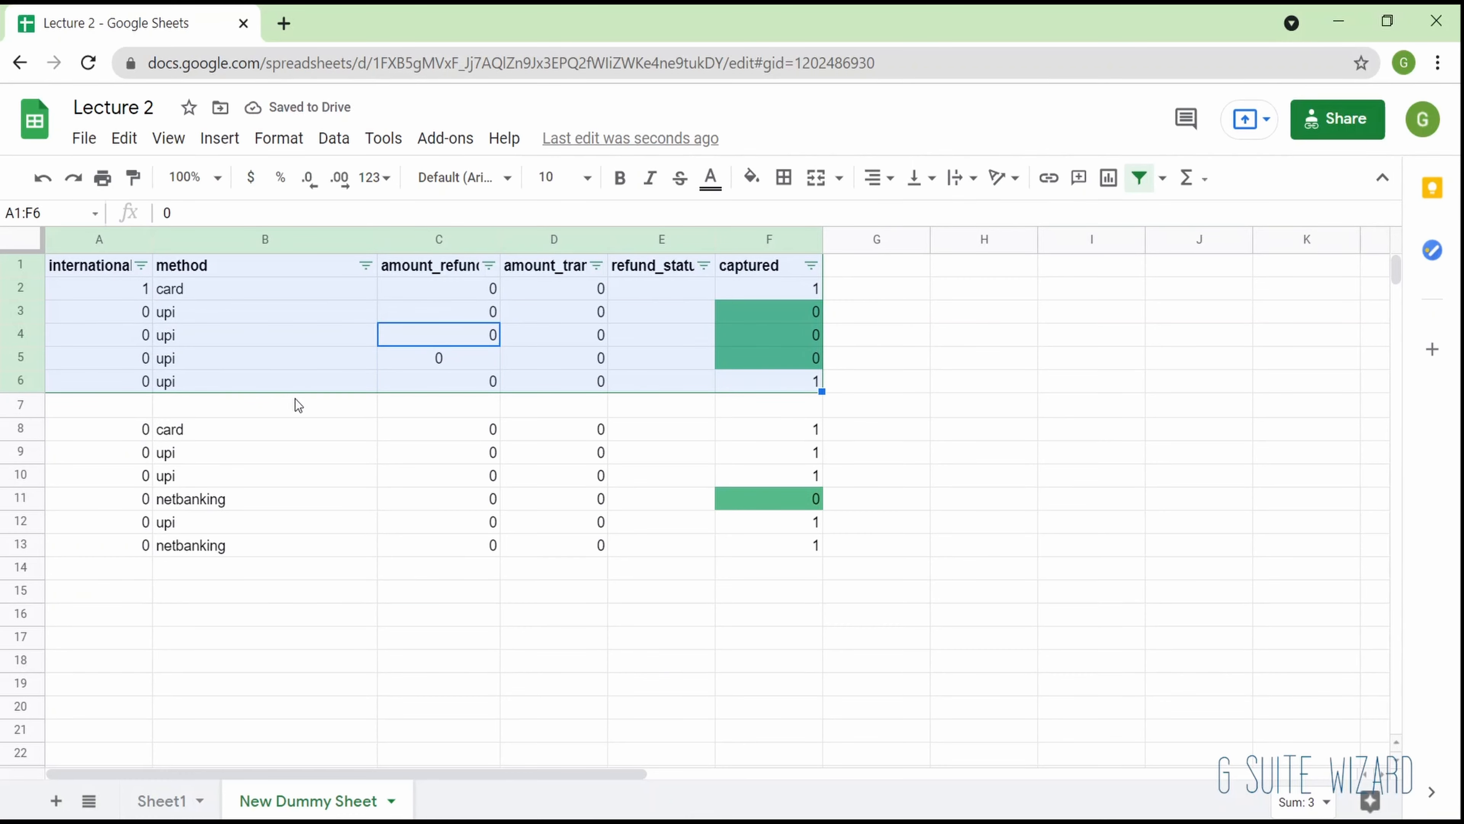
# - Replace the filter with one created from cell A8 on the data block below the blank row
pyautogui.click(245, 428)
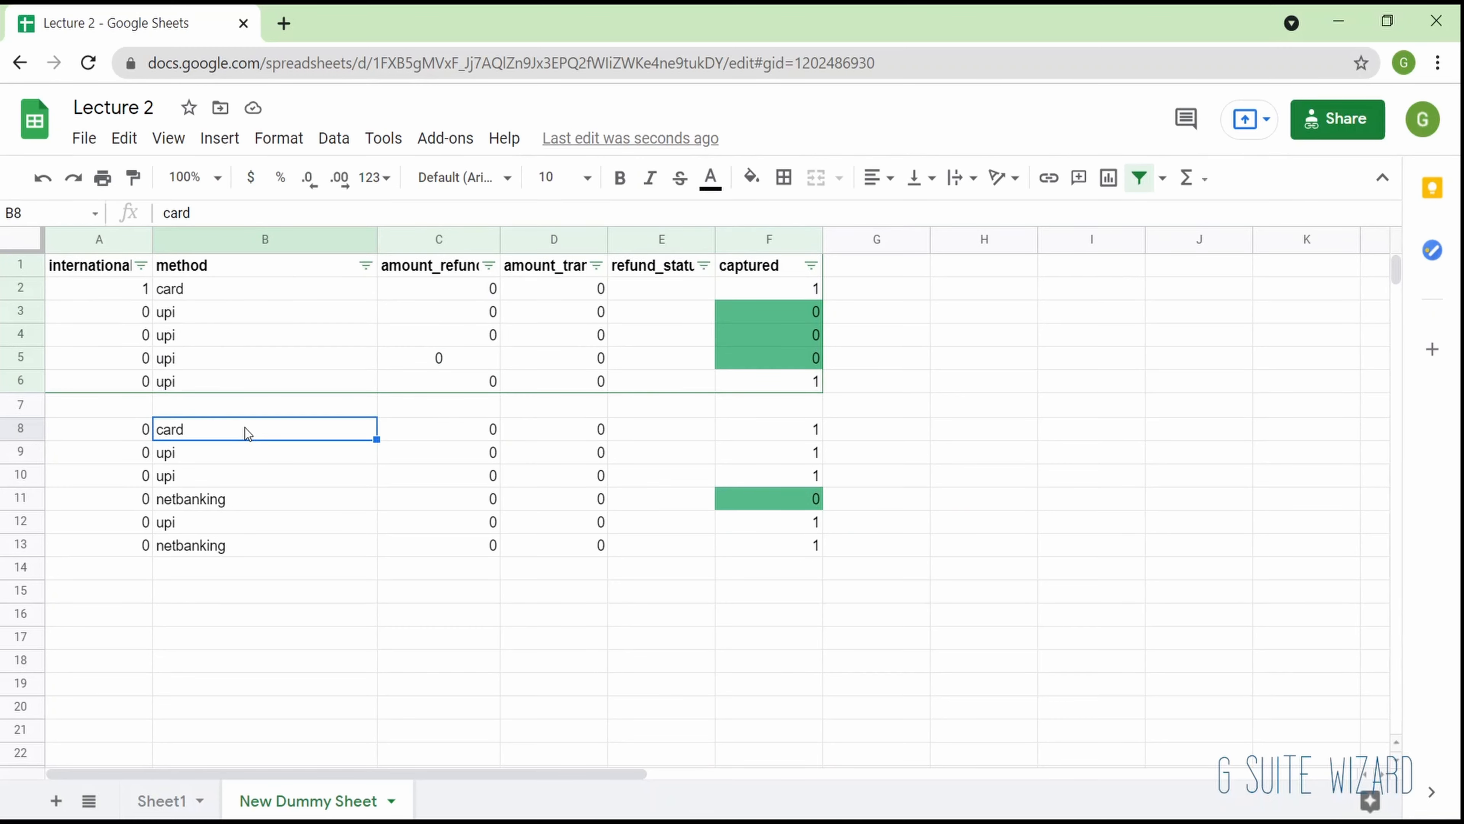
pyautogui.click(140, 436)
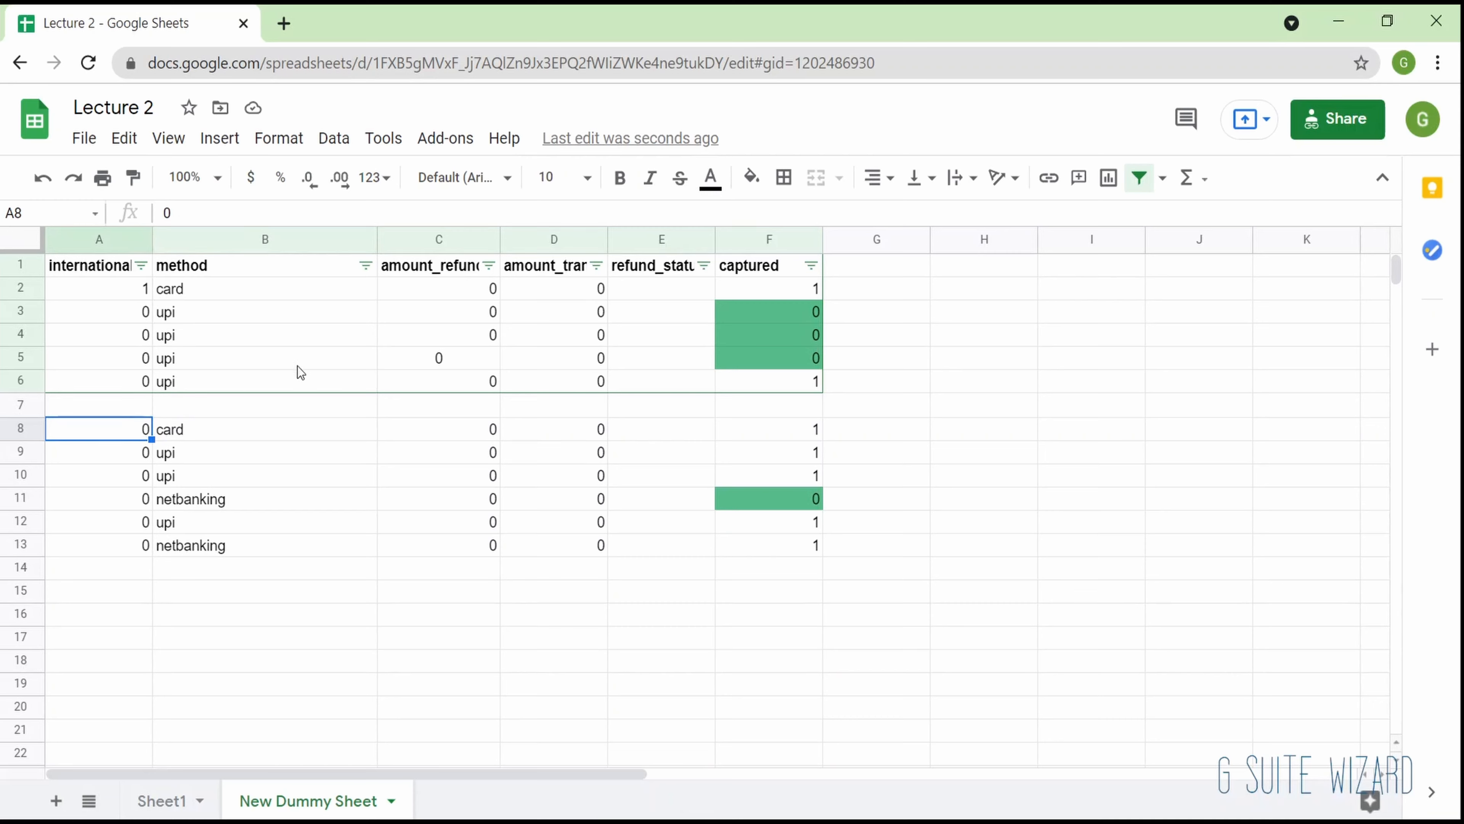
pyautogui.click(1141, 179)
pyautogui.click(1141, 179)
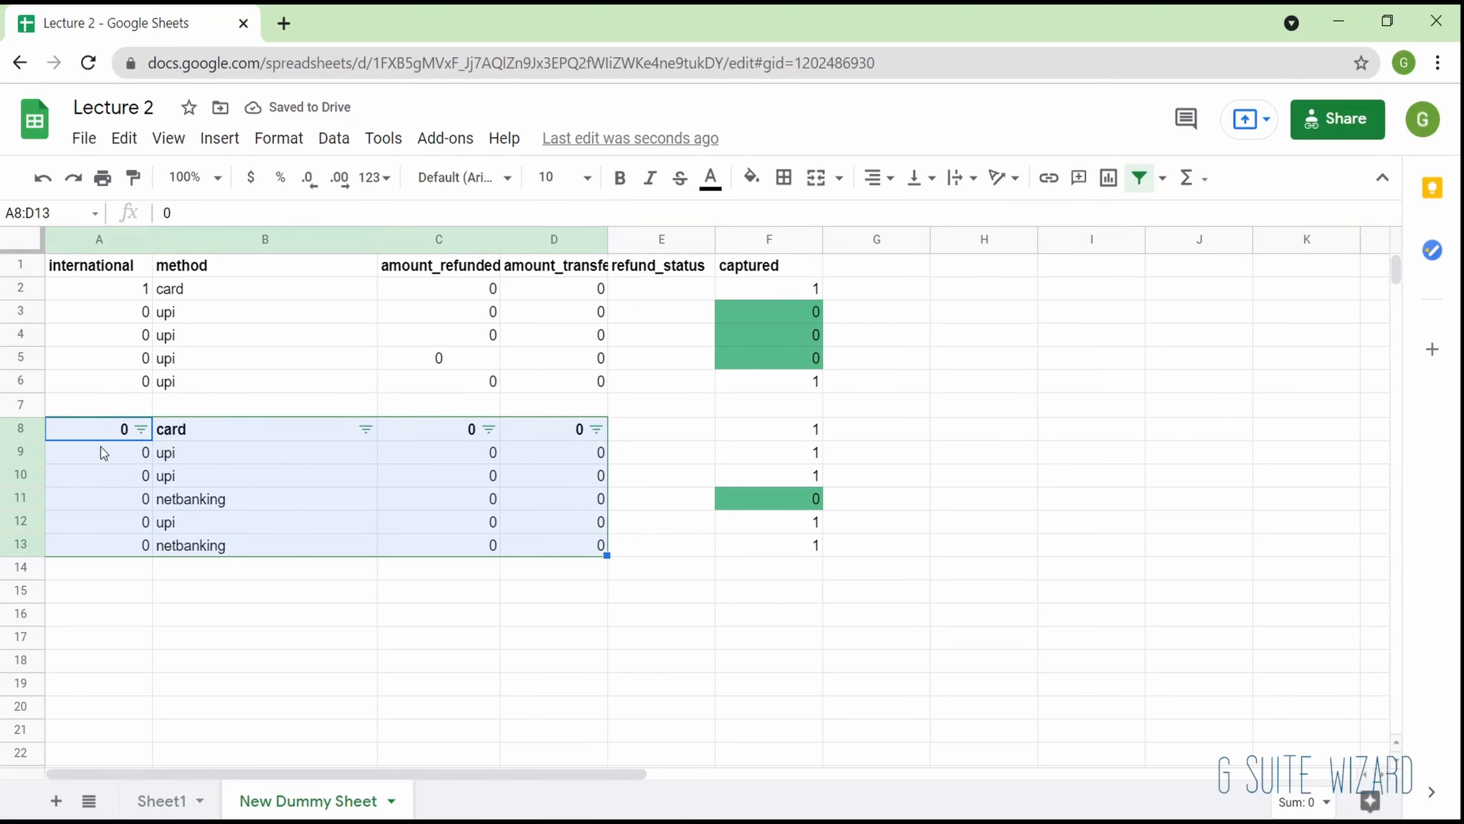
# - Check the lower block's filter headers, select the captured values F8:F13 outside the filter, and turn the filter off
pyautogui.click(140, 430)
pyautogui.click(93, 469)
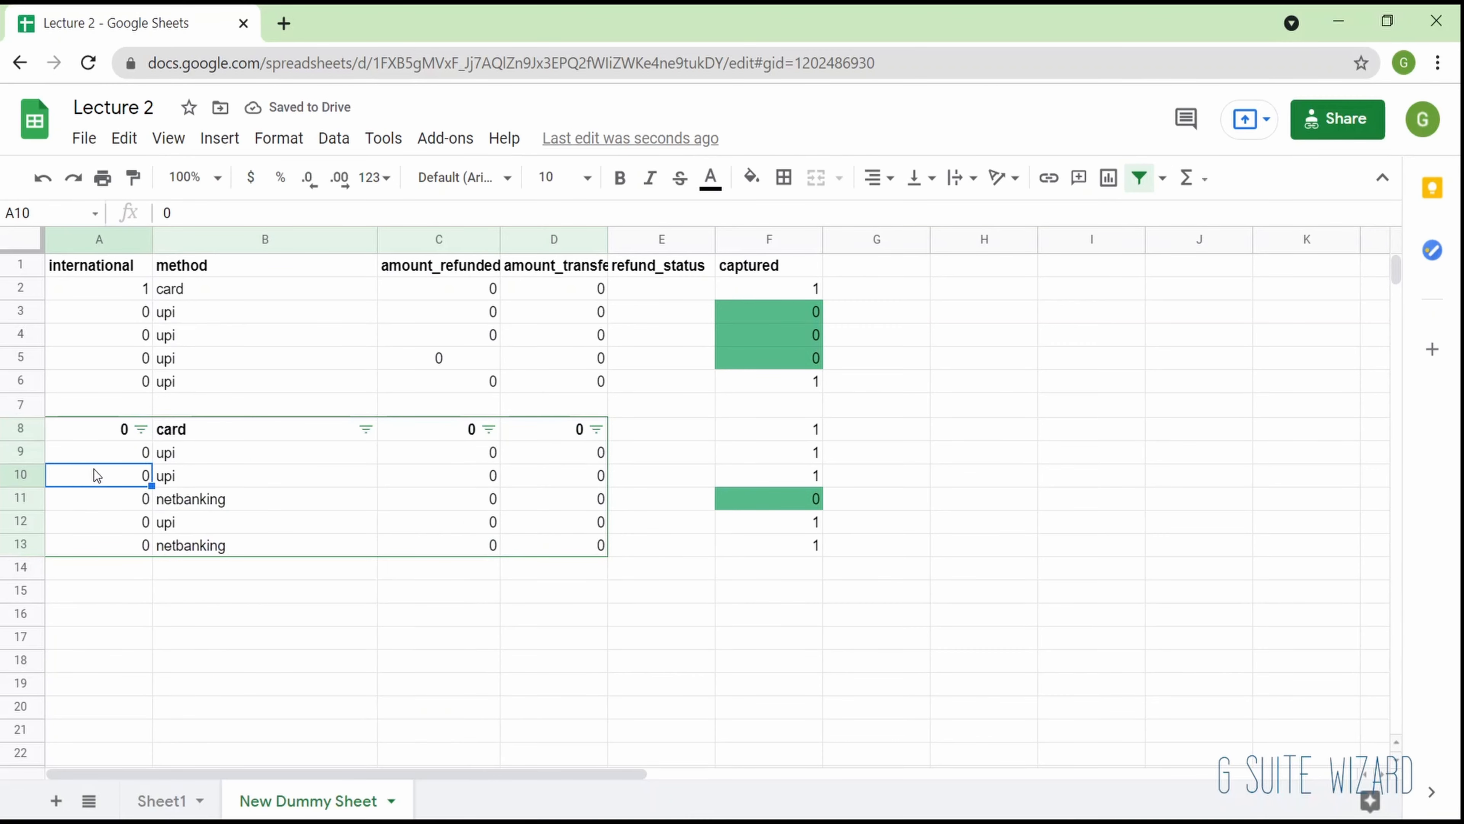
pyautogui.click(99, 436)
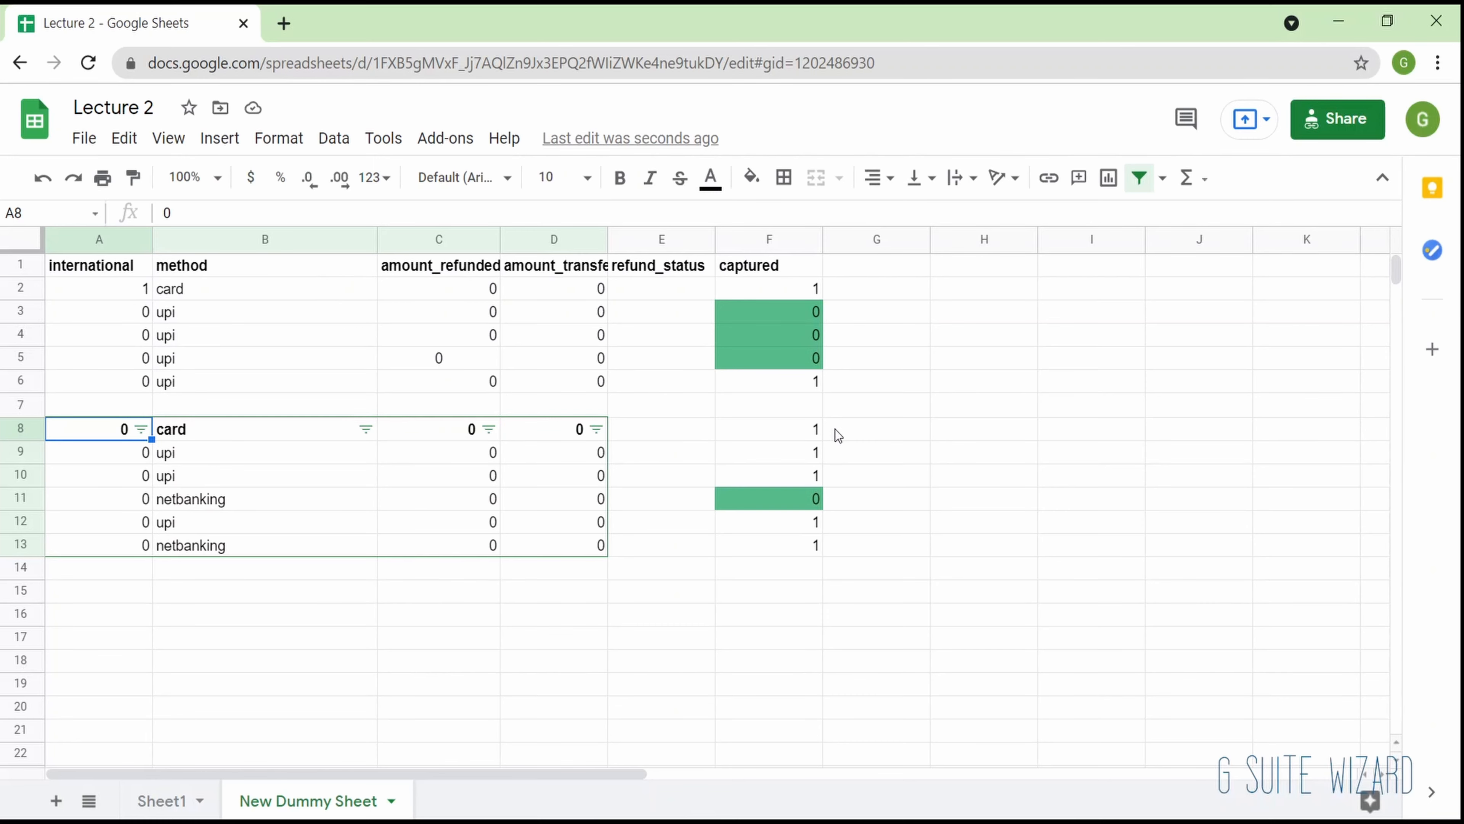
pyautogui.moveTo(795, 438); pyautogui.dragTo(794, 551)
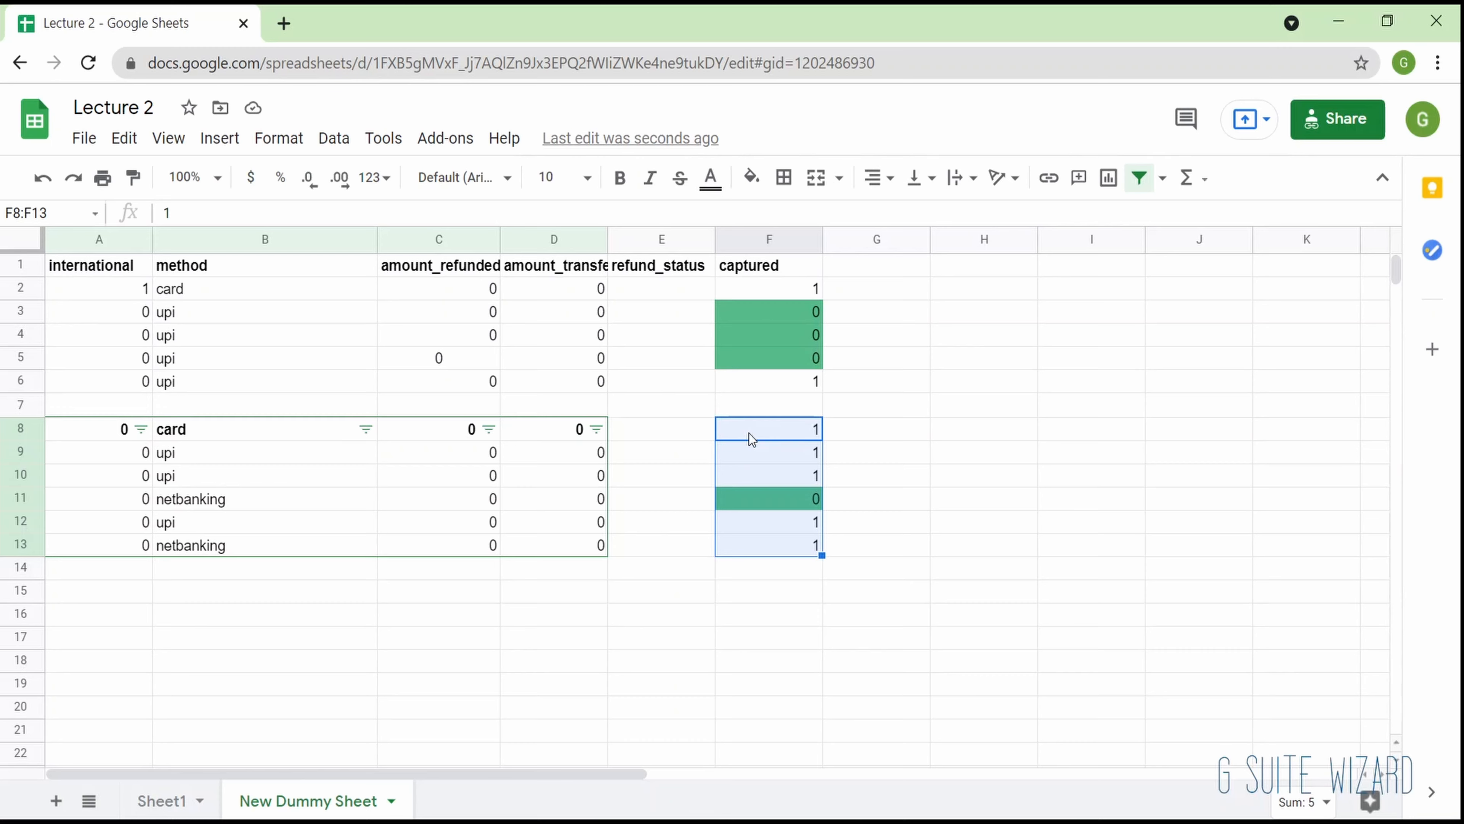
pyautogui.click(1140, 178)
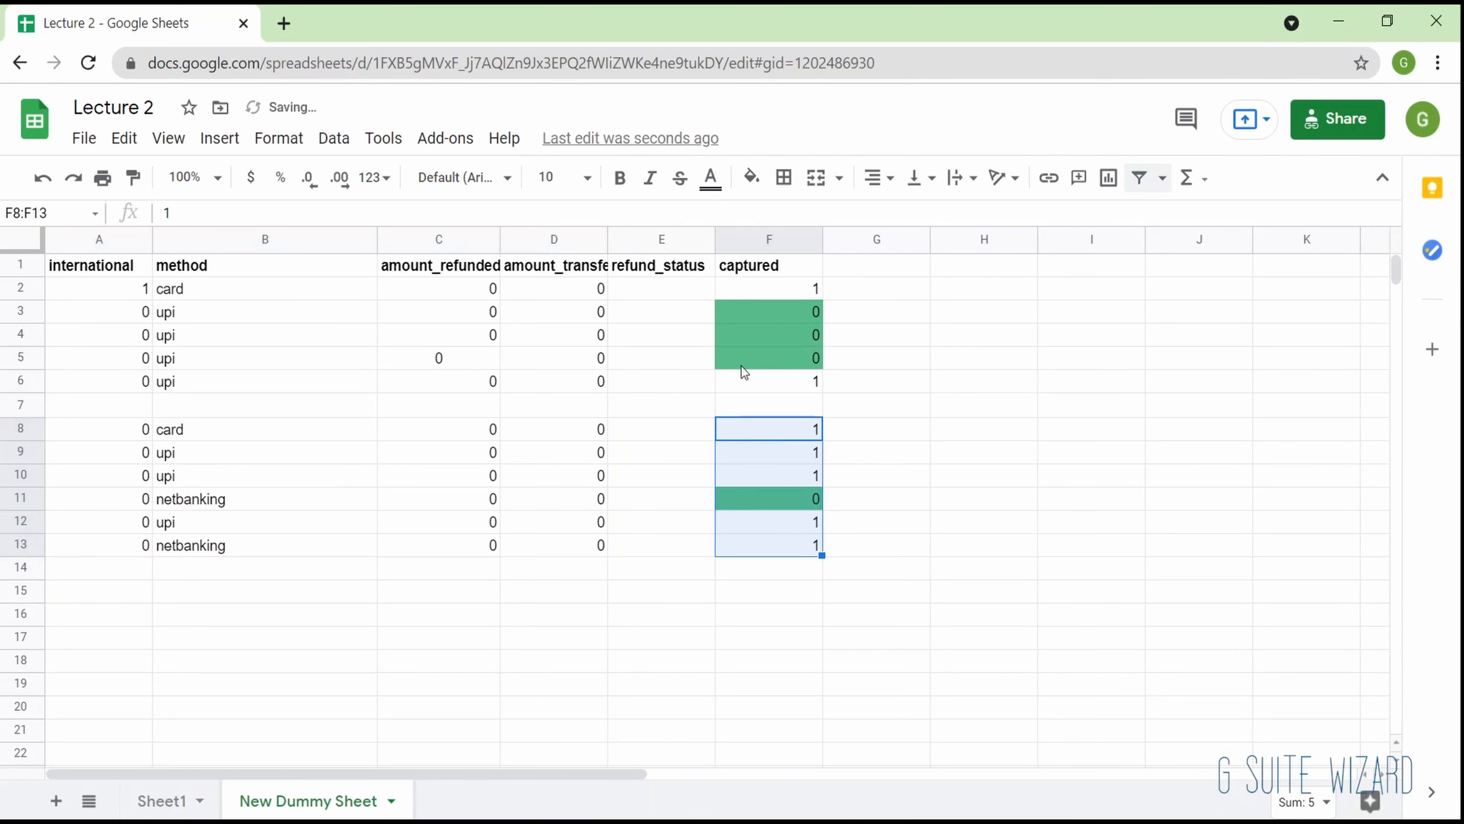
pyautogui.click(612, 455)
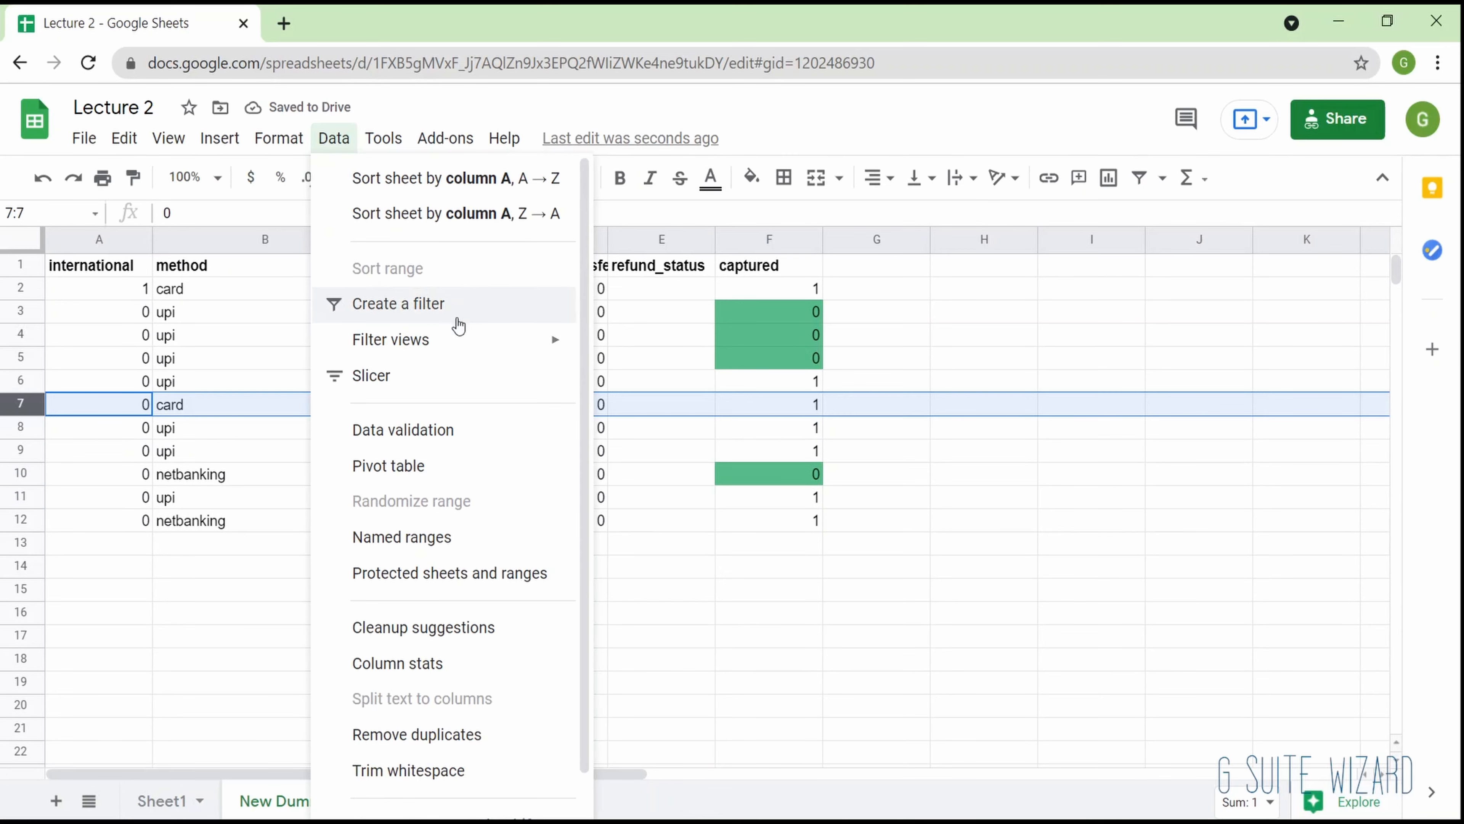
# - Create a filter on rows 7 to 12 with row 7 selected
pyautogui.moveTo(461, 337)
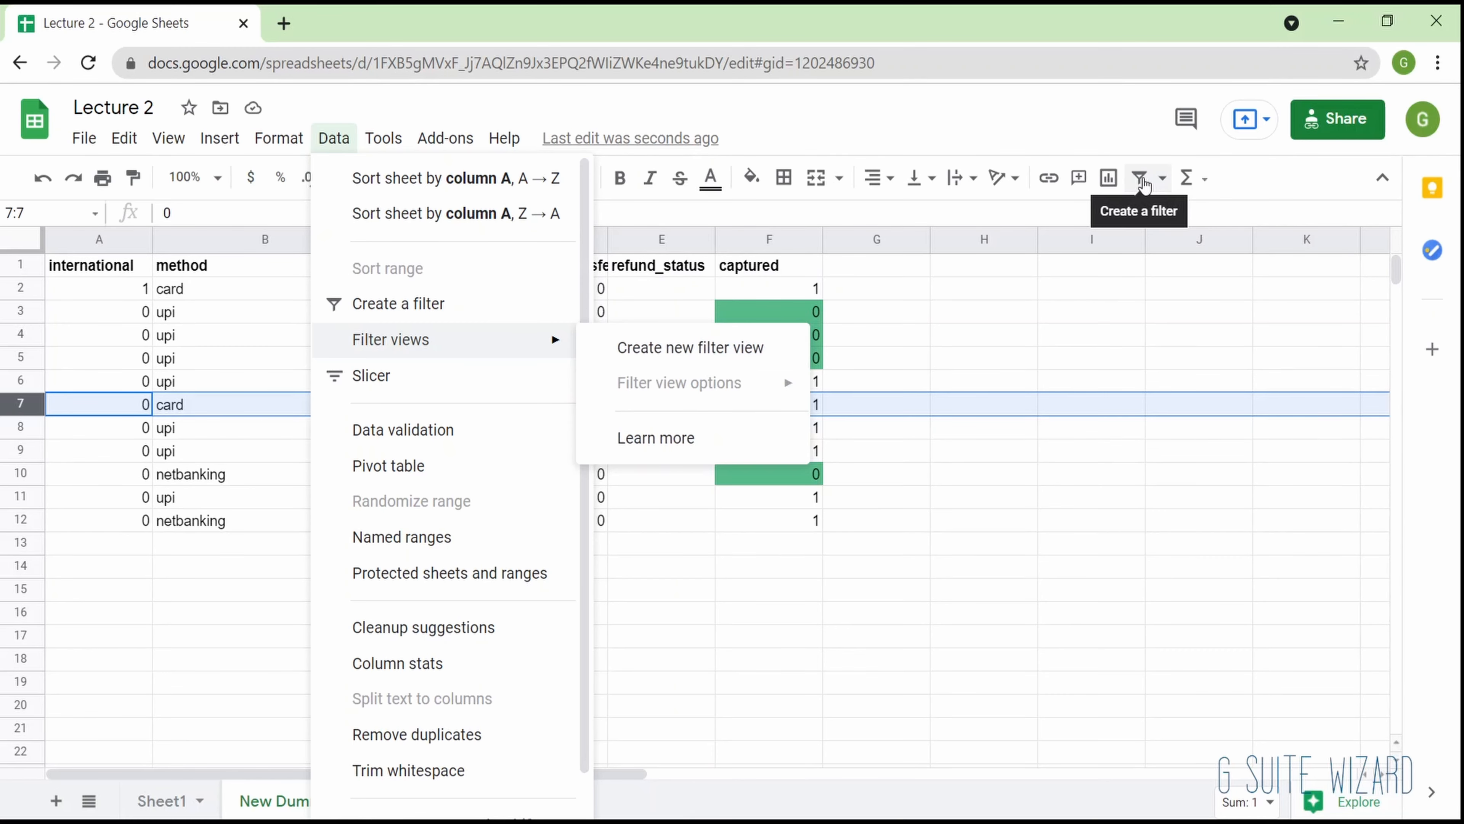
pyautogui.click(1144, 185)
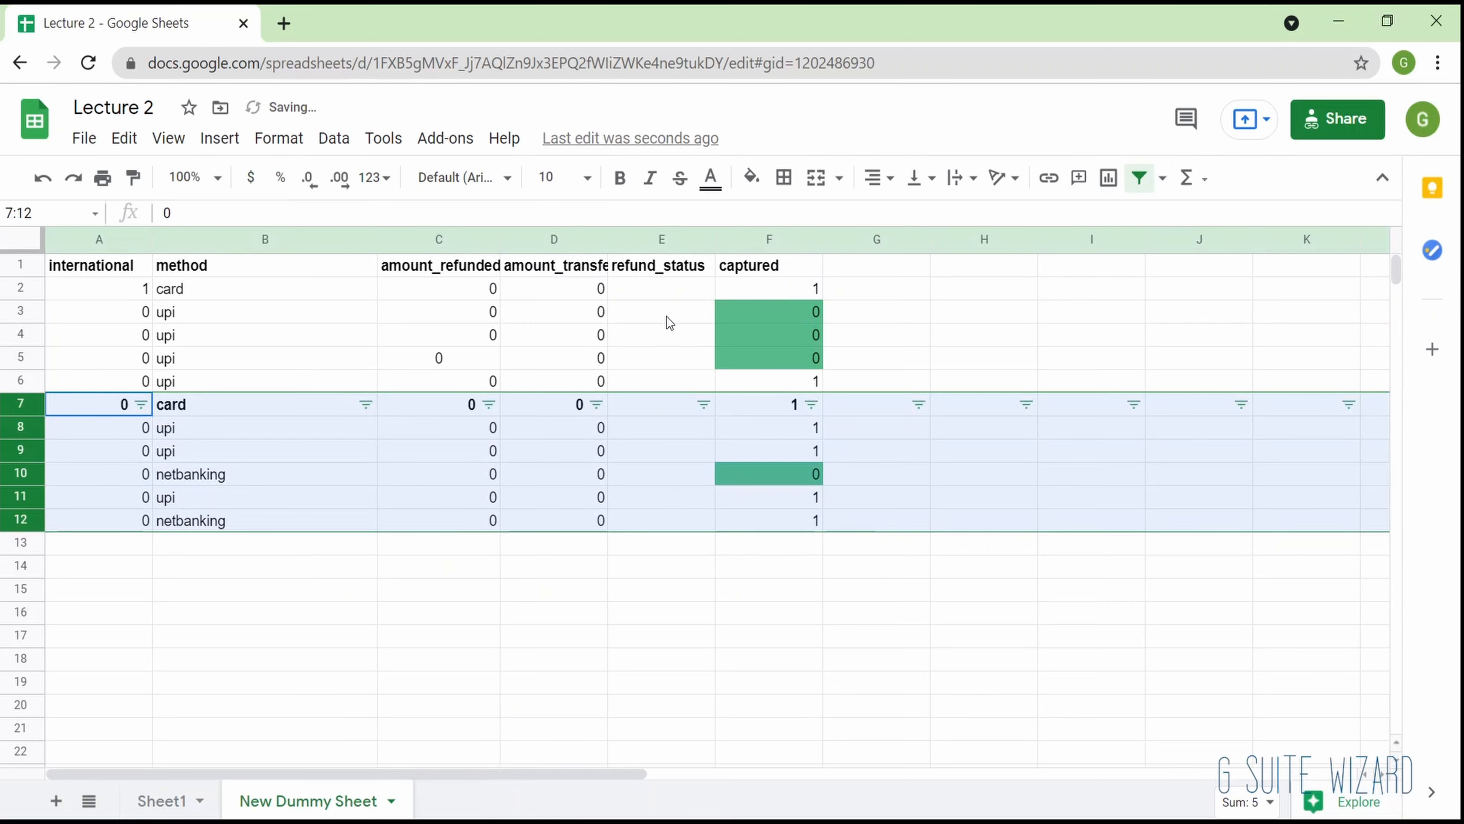
pyautogui.click(667, 317)
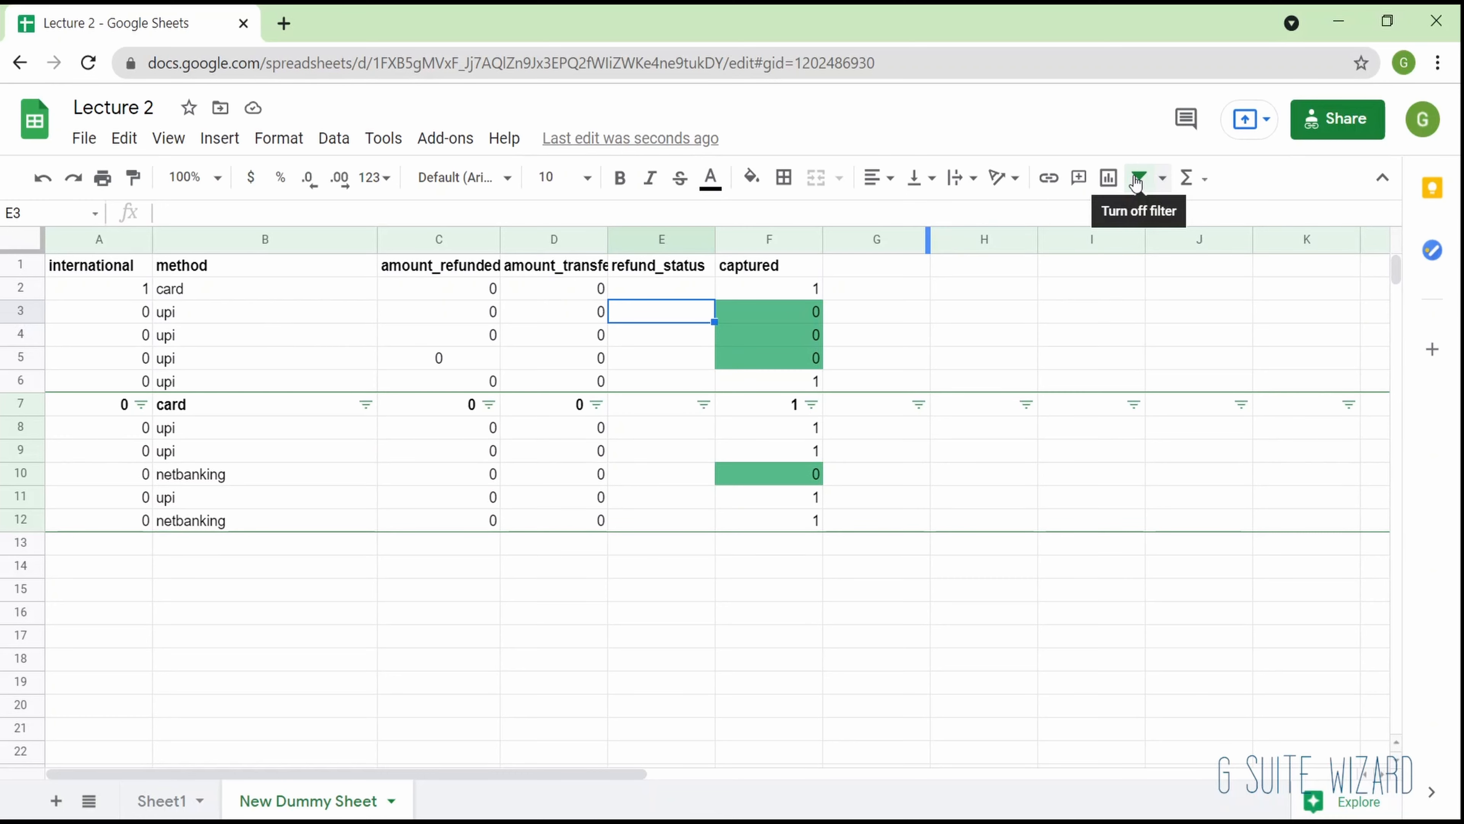
# - Create a new filter view on the table range A1:F12 and dismiss its introductory tip
pyautogui.click(1162, 179)
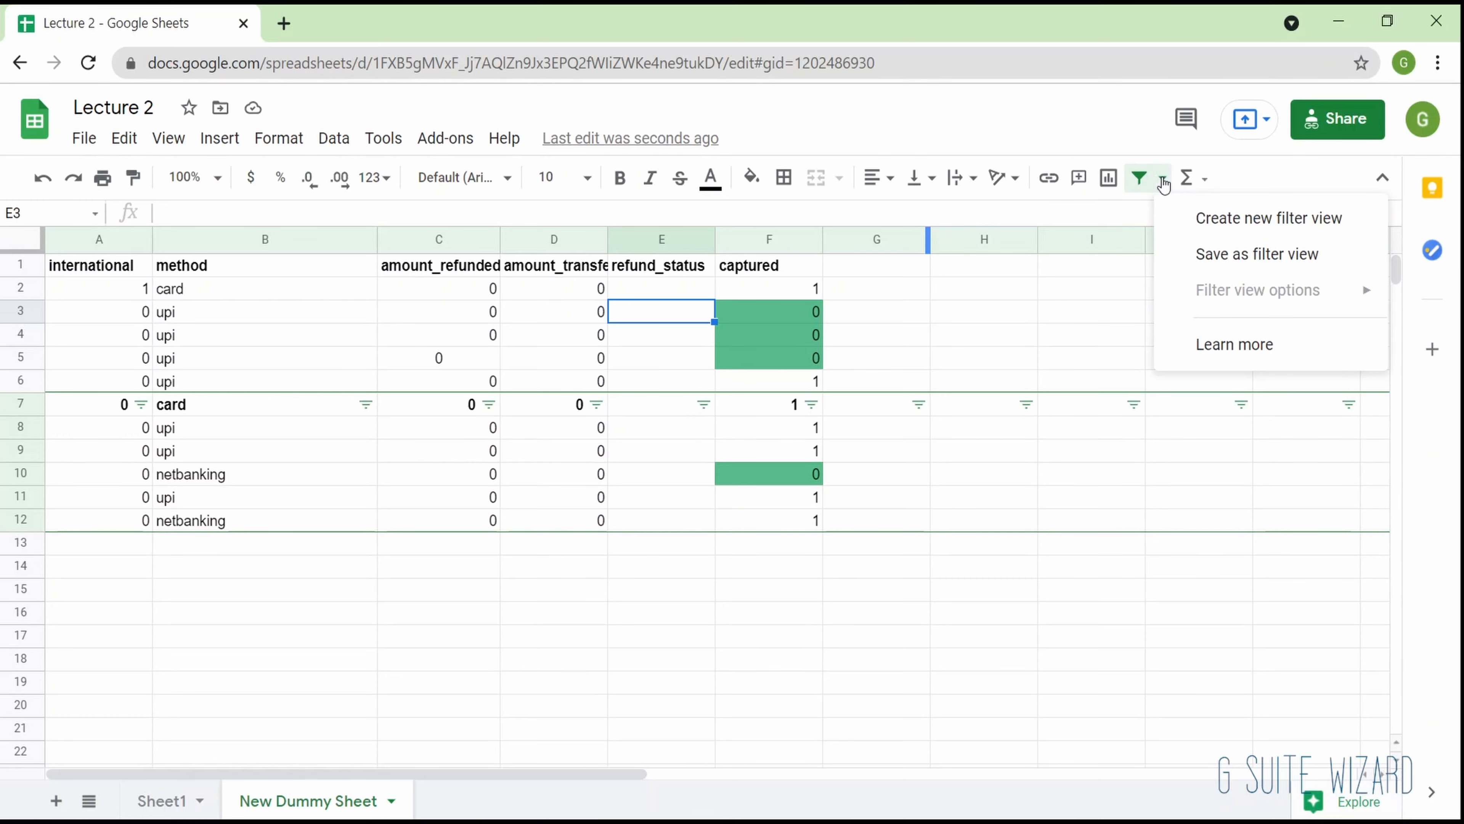
pyautogui.click(1216, 222)
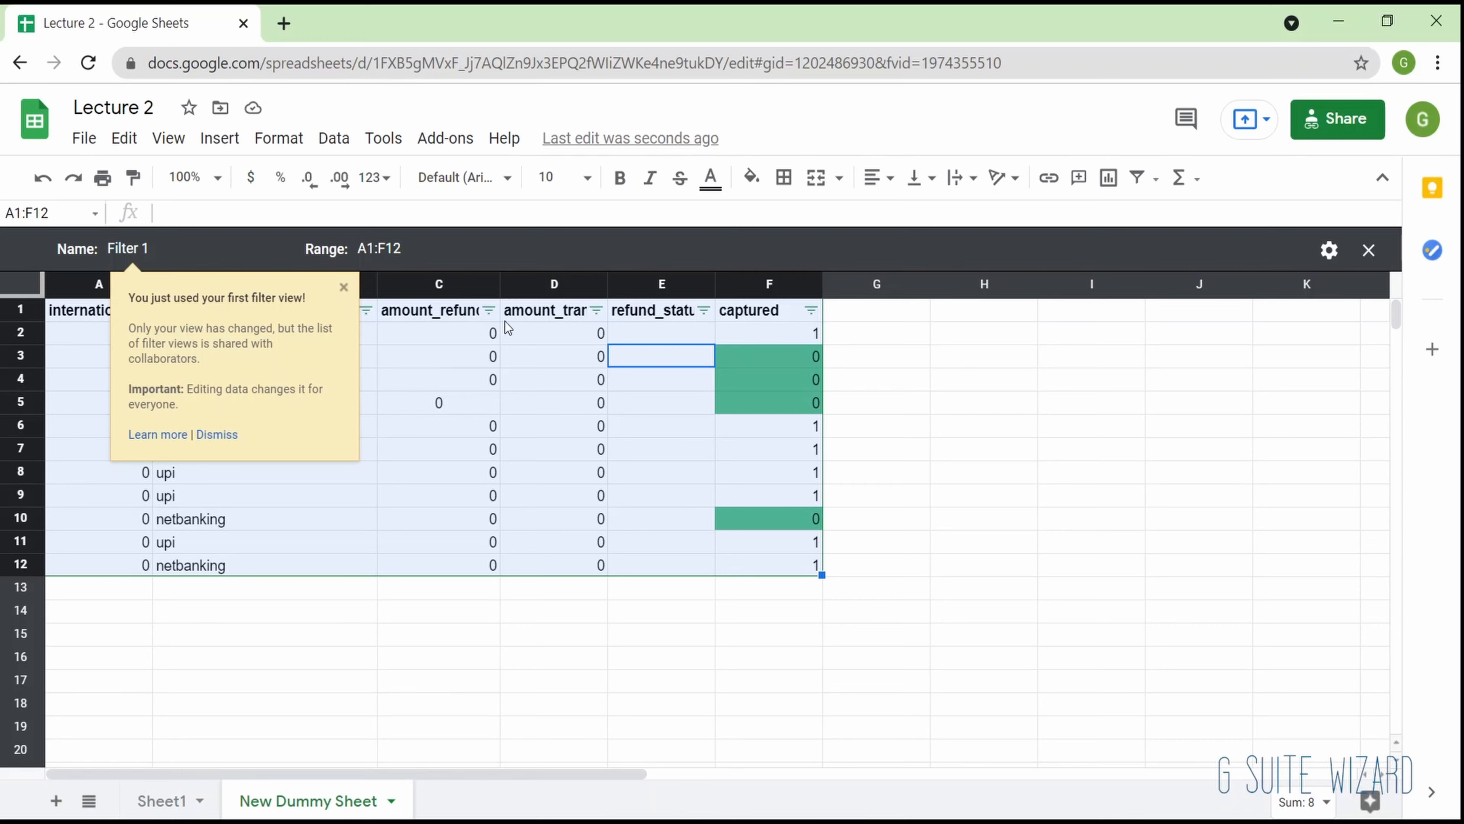
pyautogui.click(343, 288)
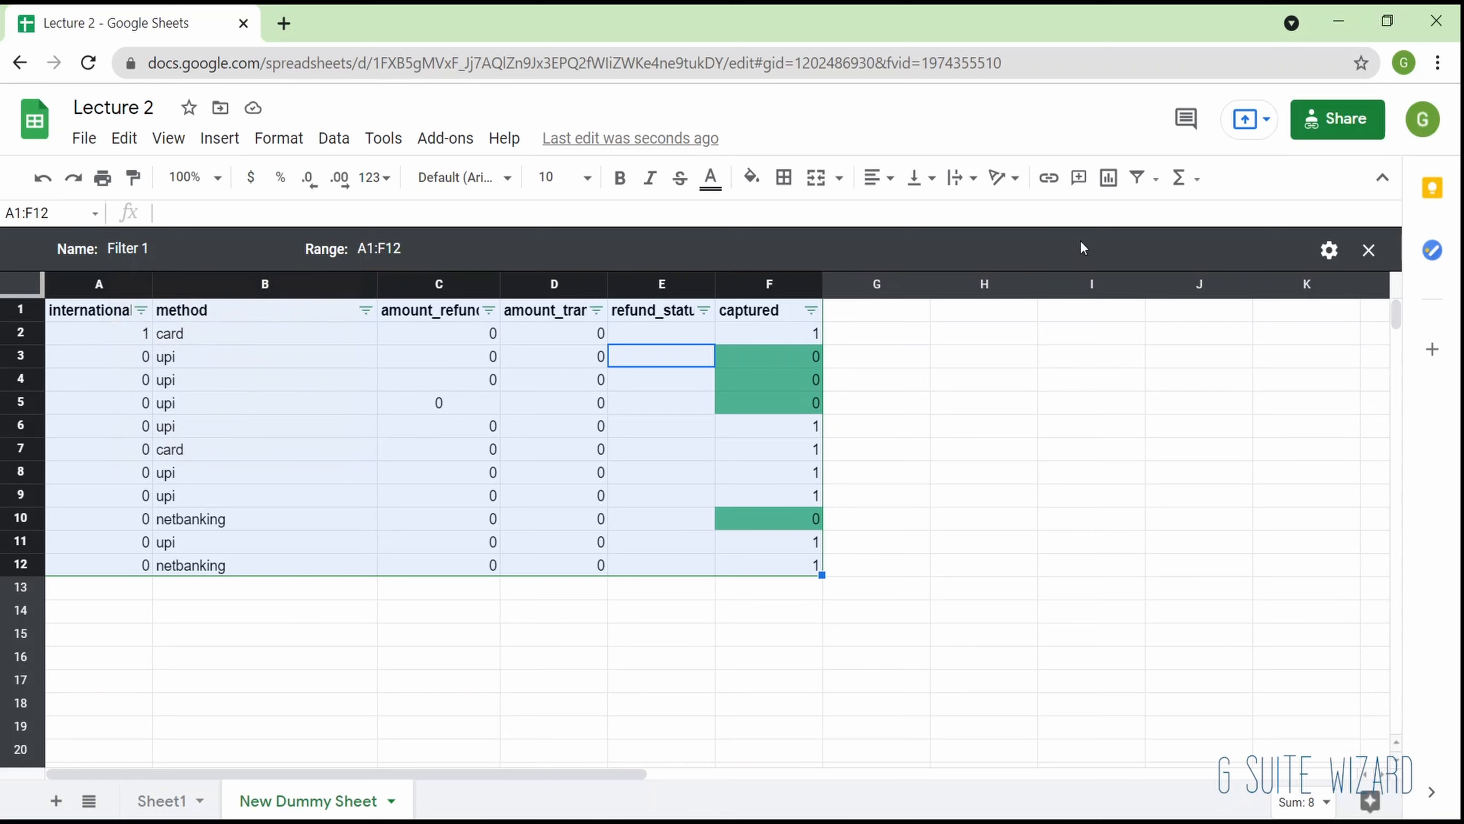
# - Add data validation to cell H4 using a list of items with the entries Hello, Hi and Hey
pyautogui.click(350, 147)
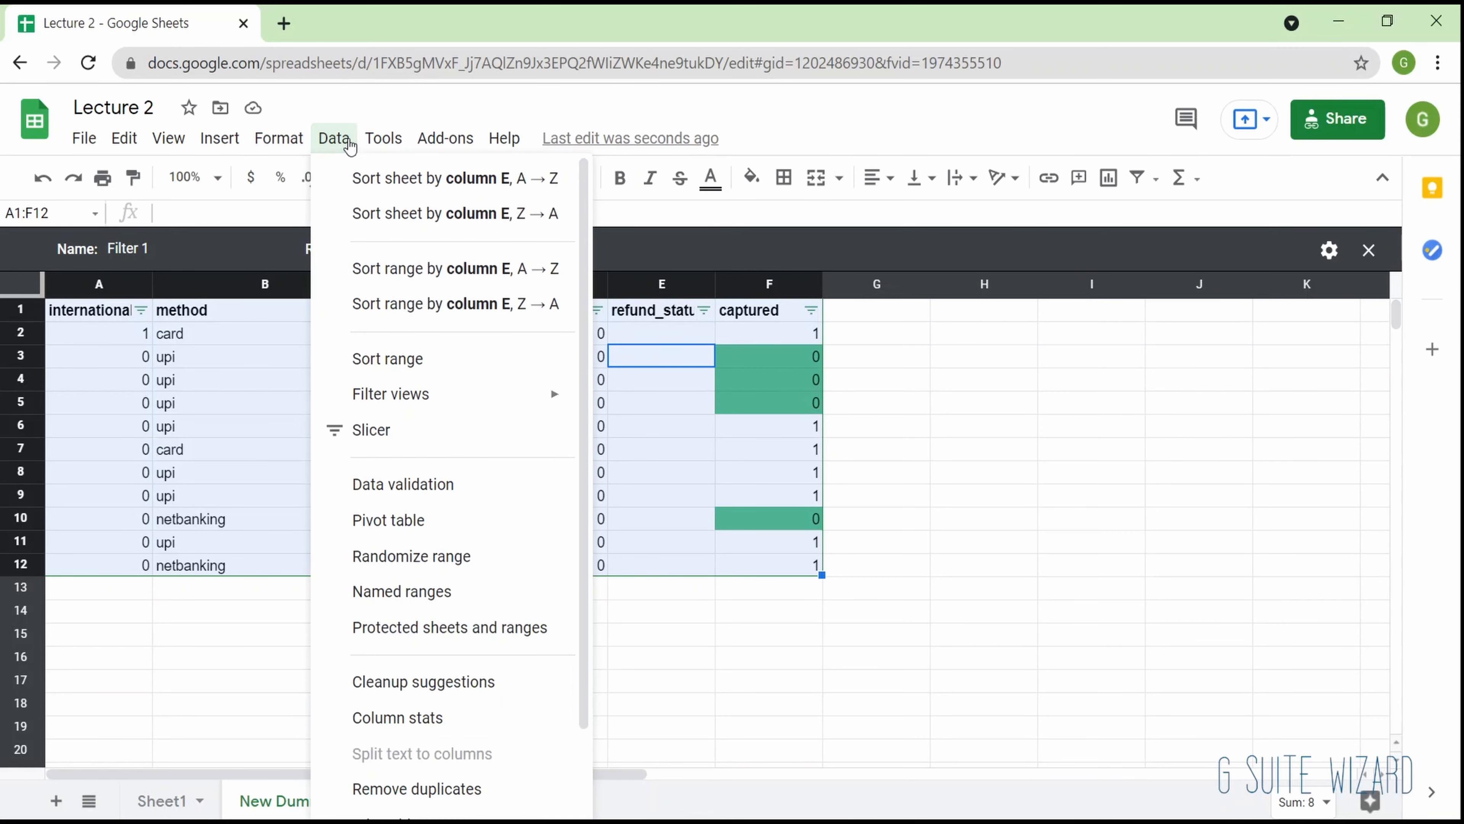
pyautogui.scroll(-1, 382, 548)
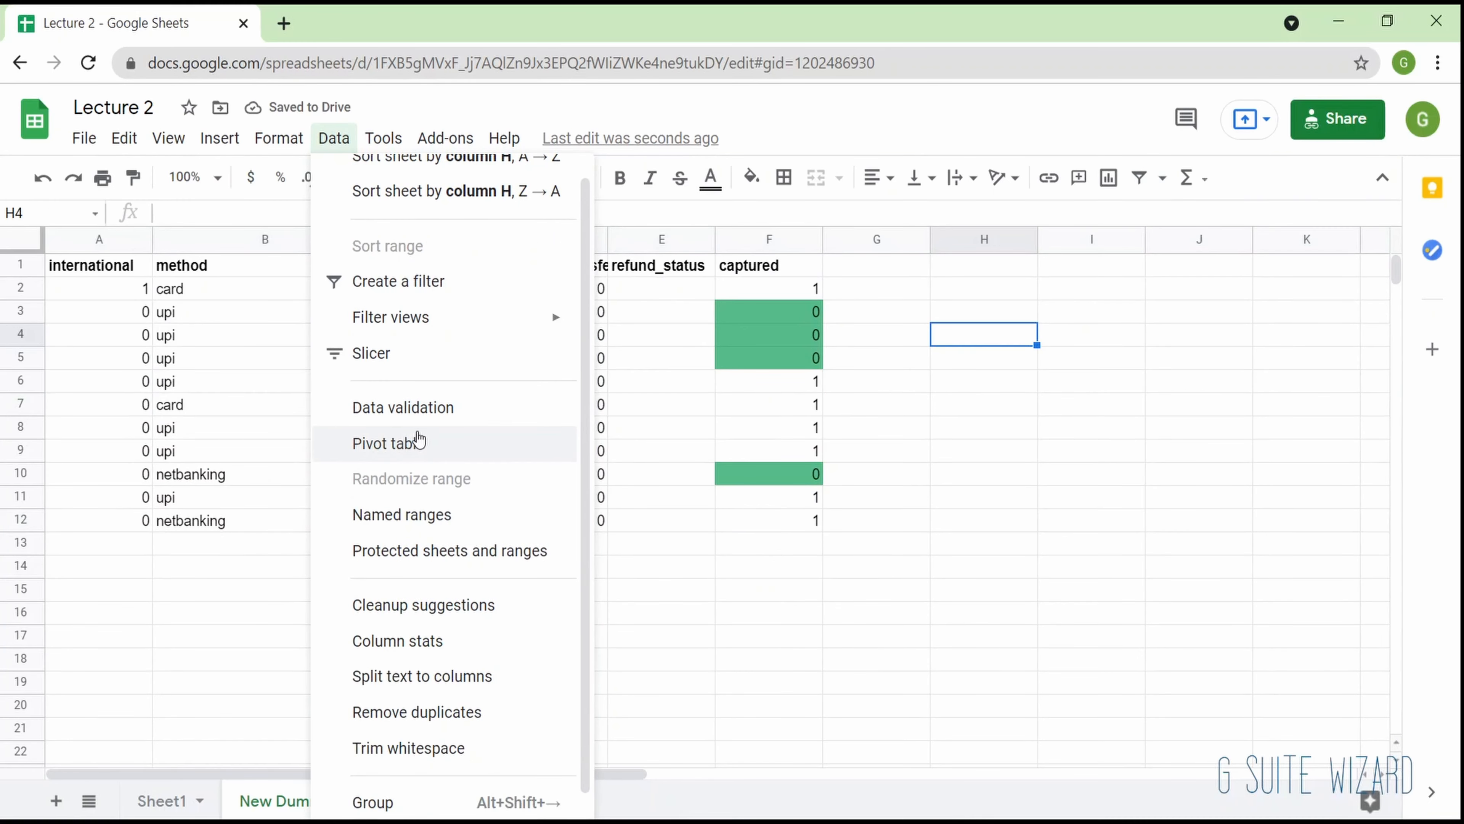
pyautogui.click(455, 417)
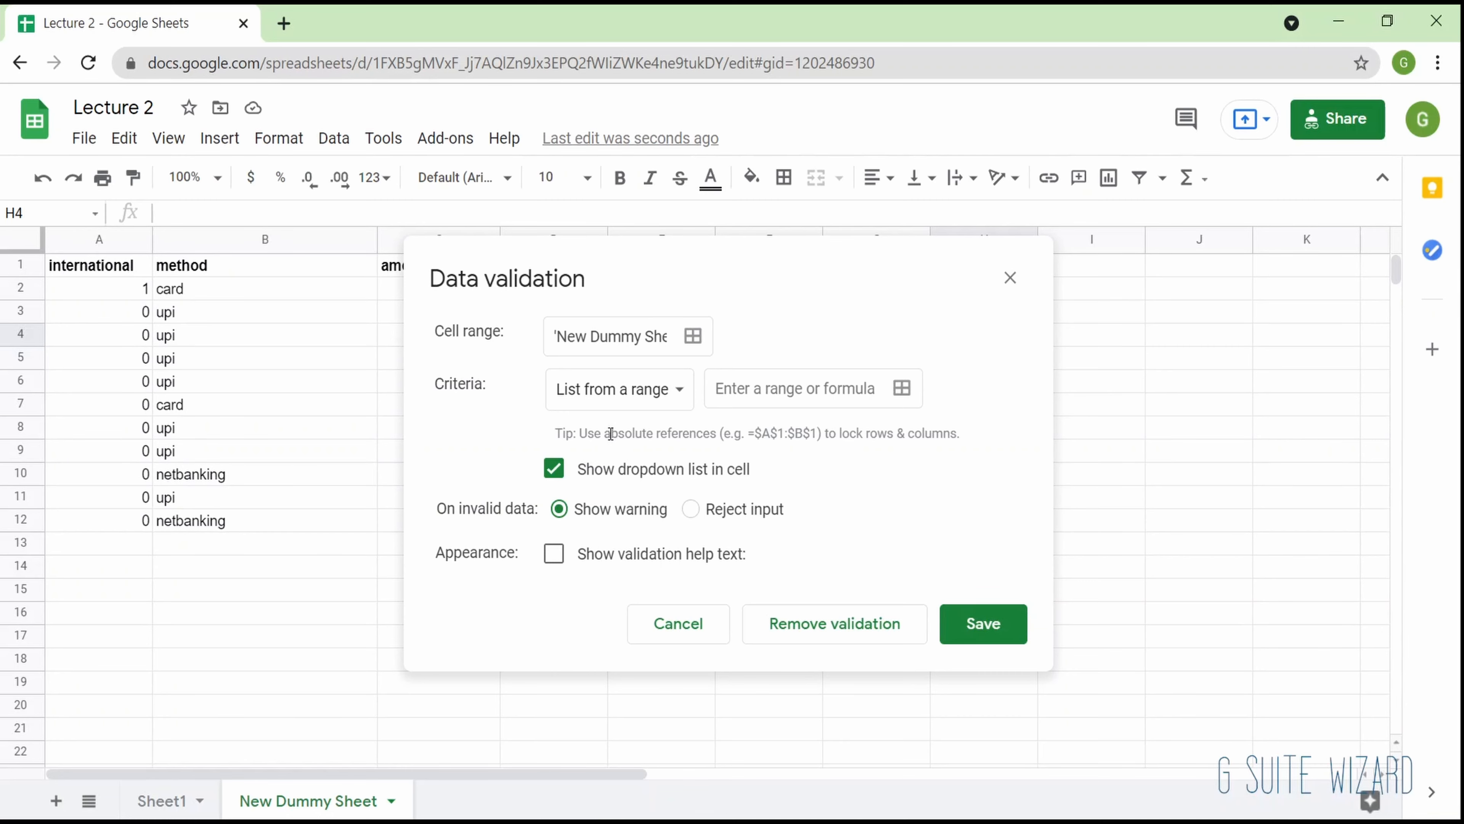
pyautogui.click(688, 393)
pyautogui.click(658, 424)
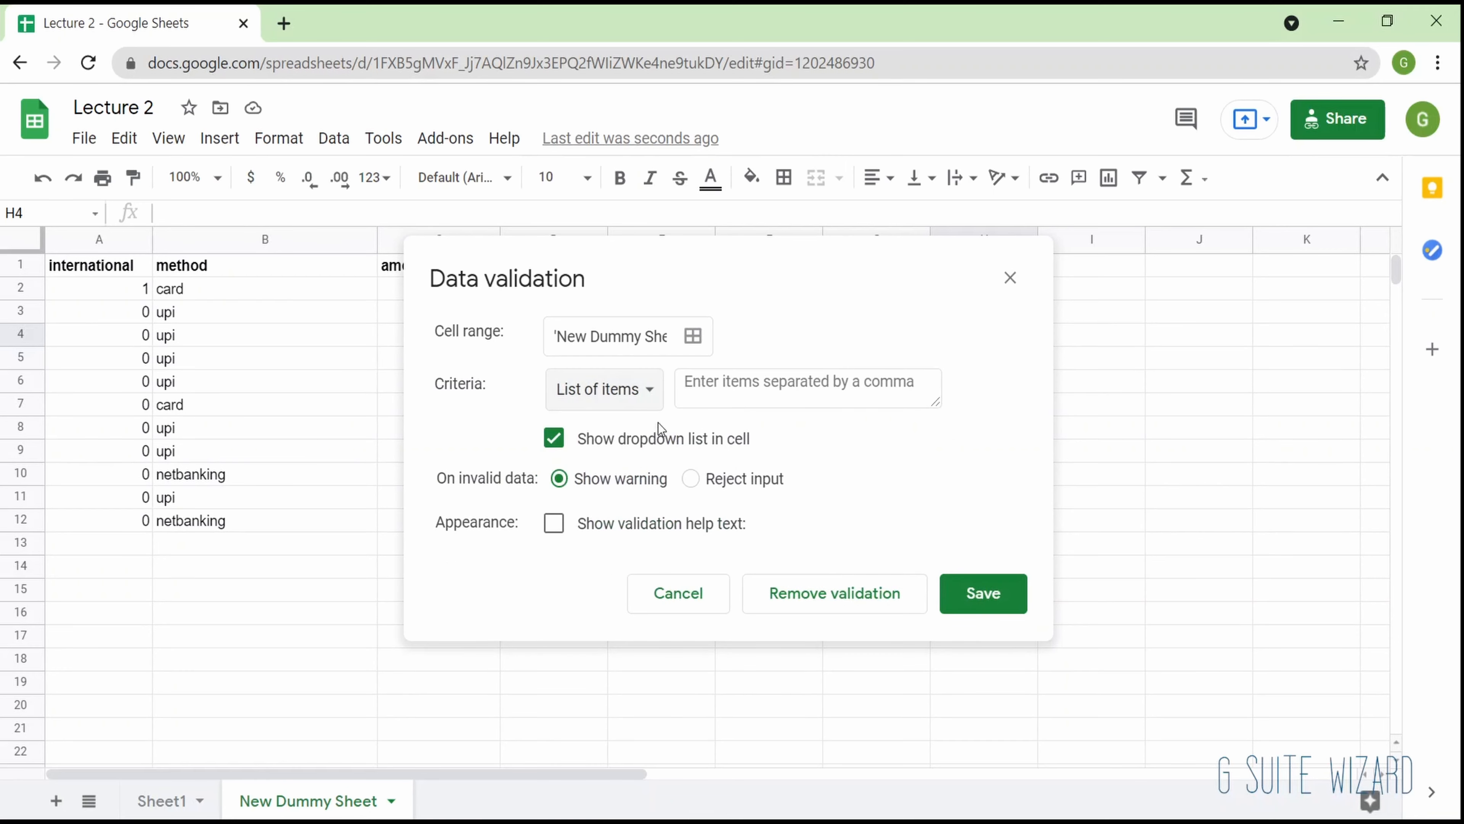
pyautogui.click(757, 384)
pyautogui.write('He')
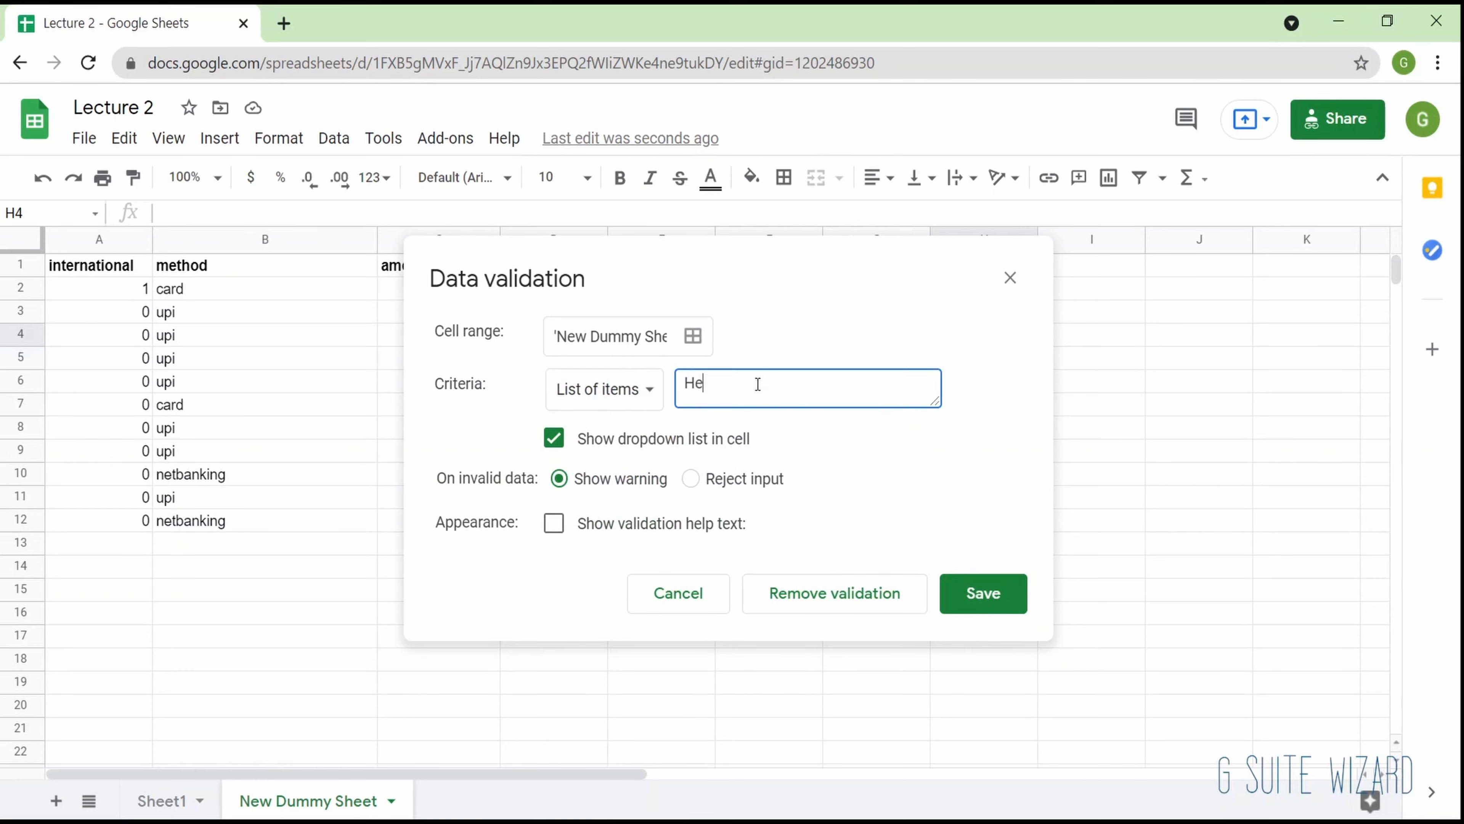
pyautogui.write('llo, Hi, Hey')
pyautogui.click(974, 593)
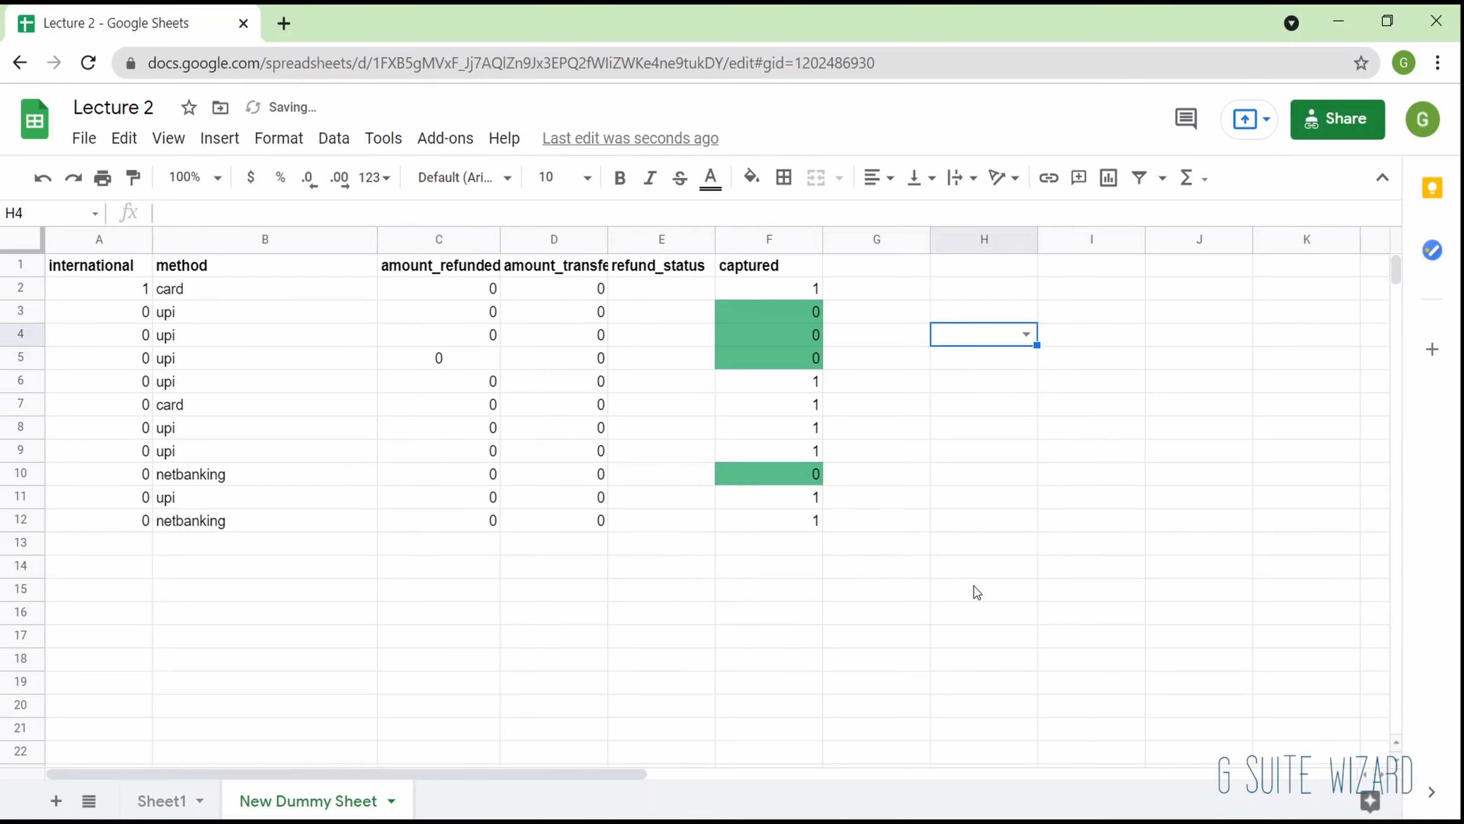
# - Choose Hey from the dropdown in H4, and overwrite it with the unlisted text heyy
pyautogui.click(1021, 338)
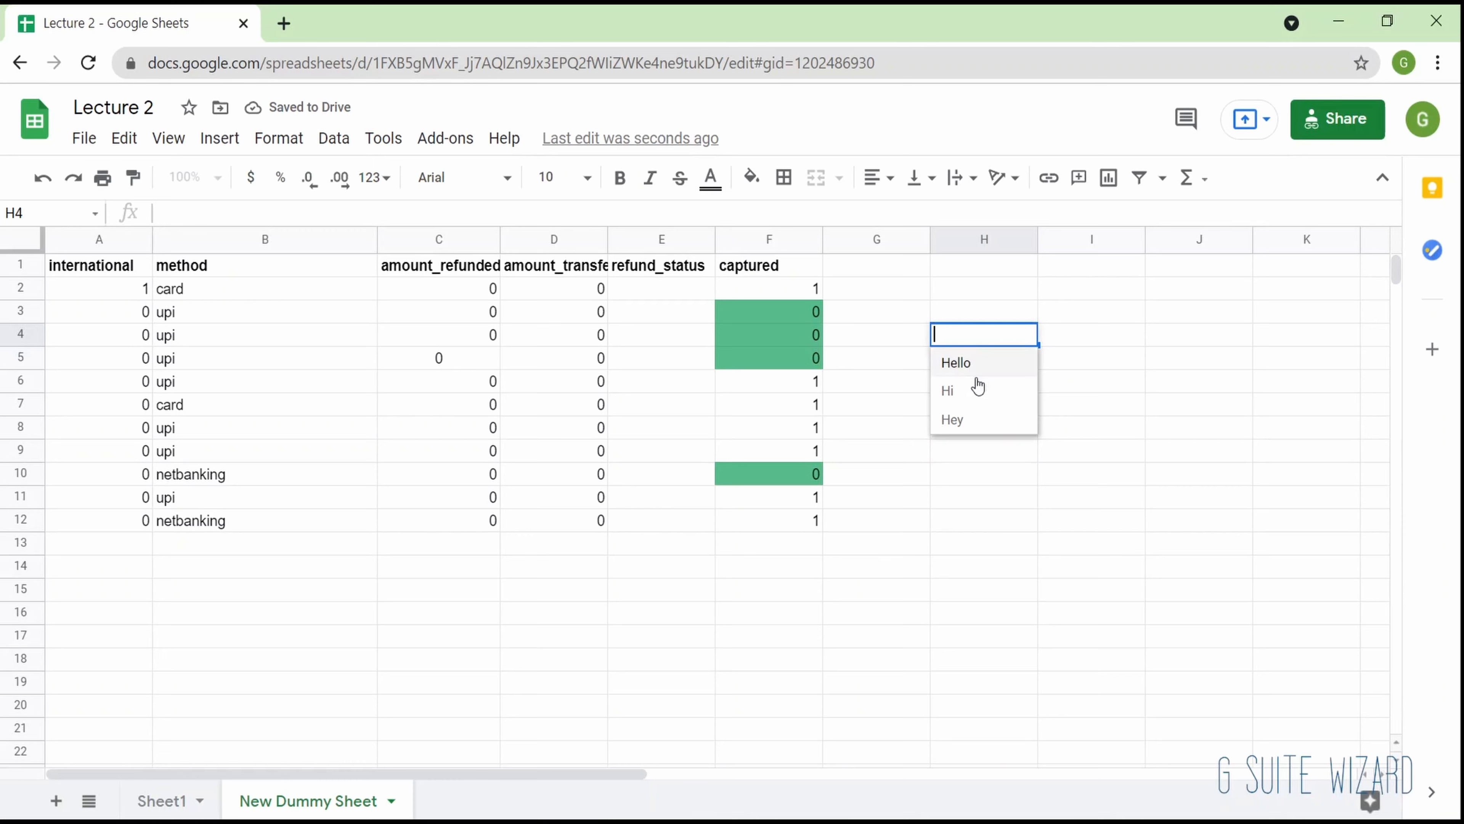
pyautogui.click(976, 421)
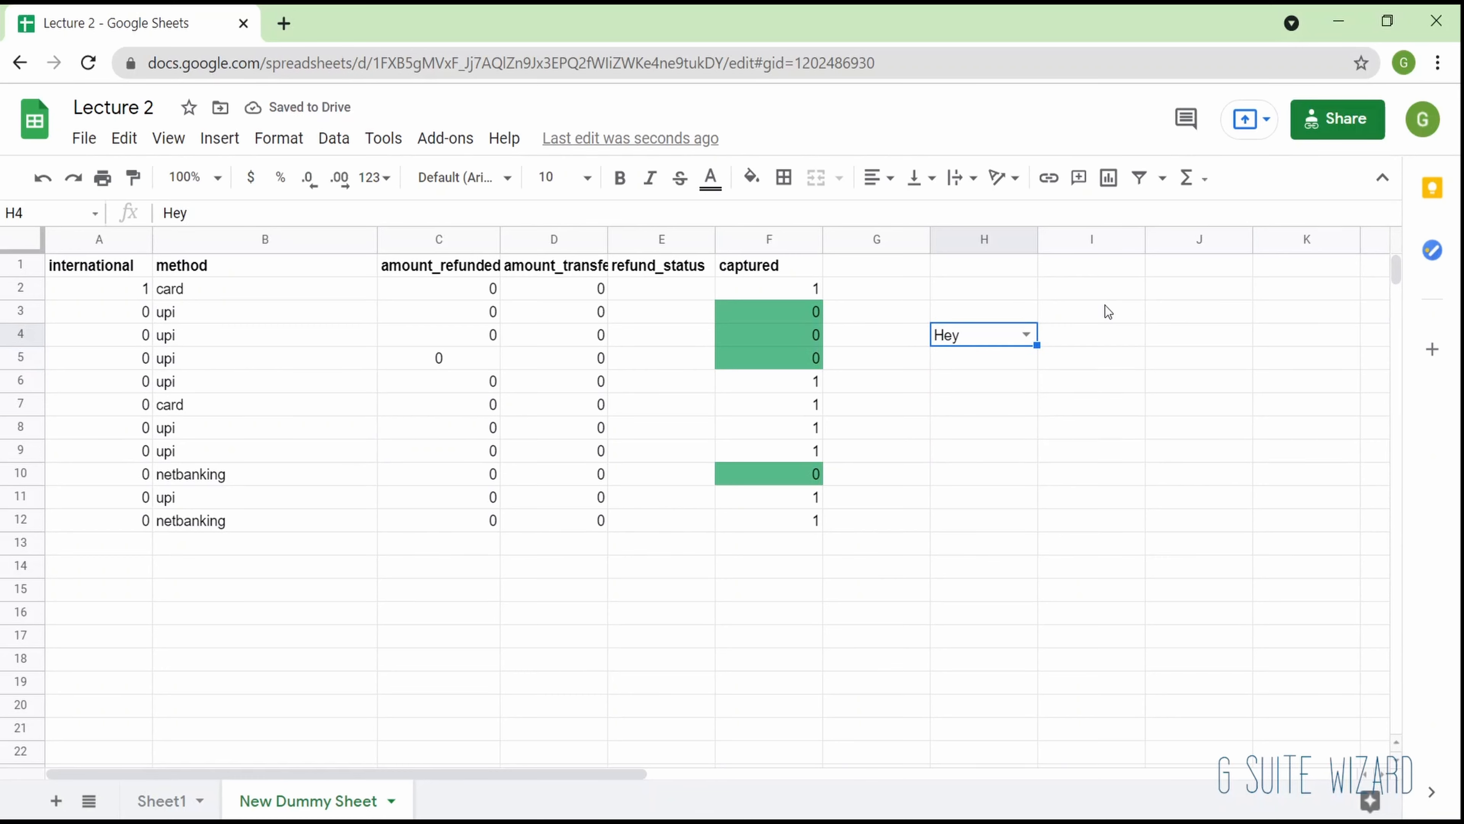
pyautogui.write('heyy')
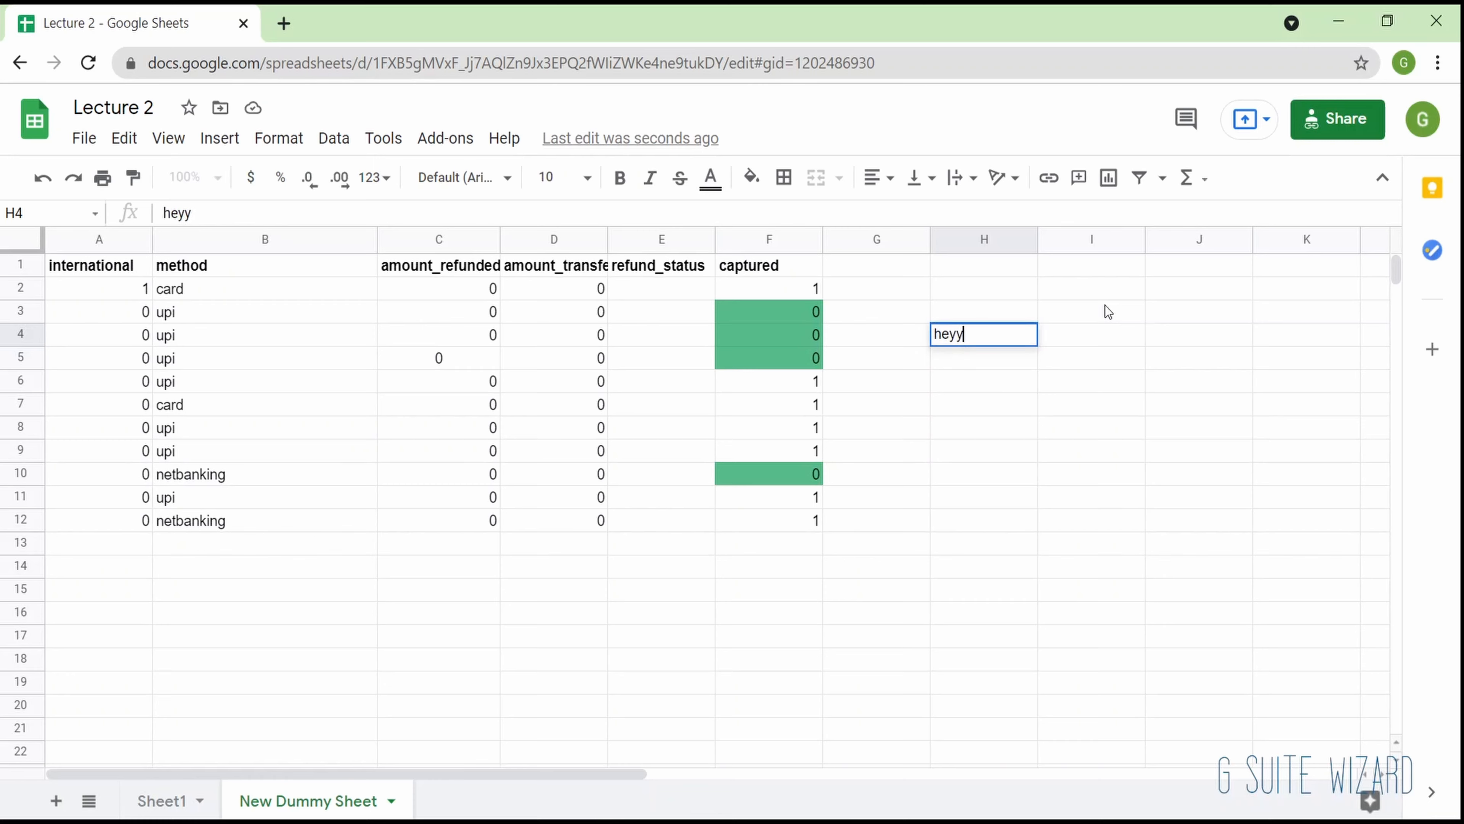
pyautogui.press('Return')
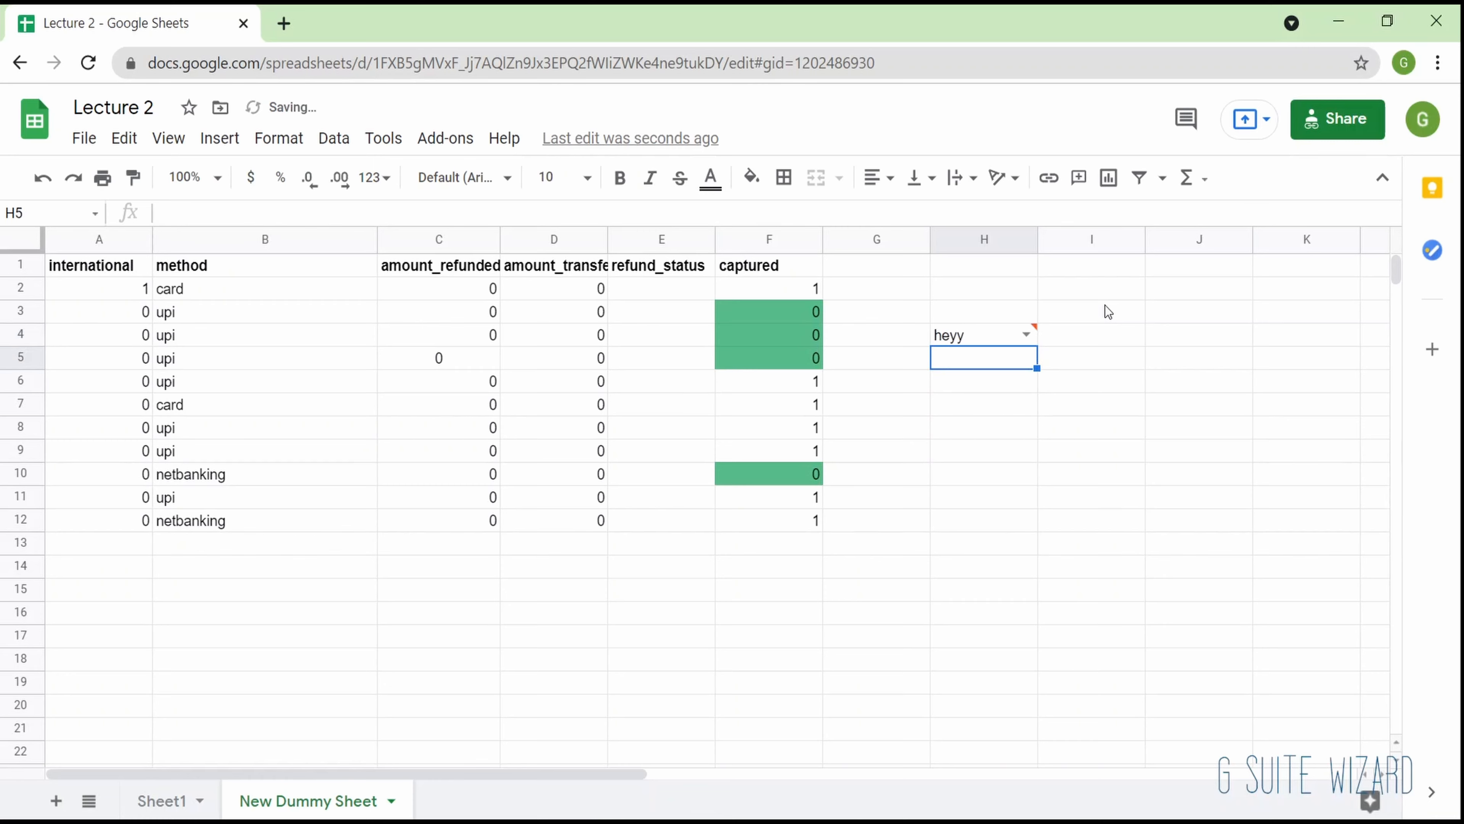
# - Change the data validation on cell H4 to reject invalid input and save the rule
pyautogui.moveTo(1035, 330)
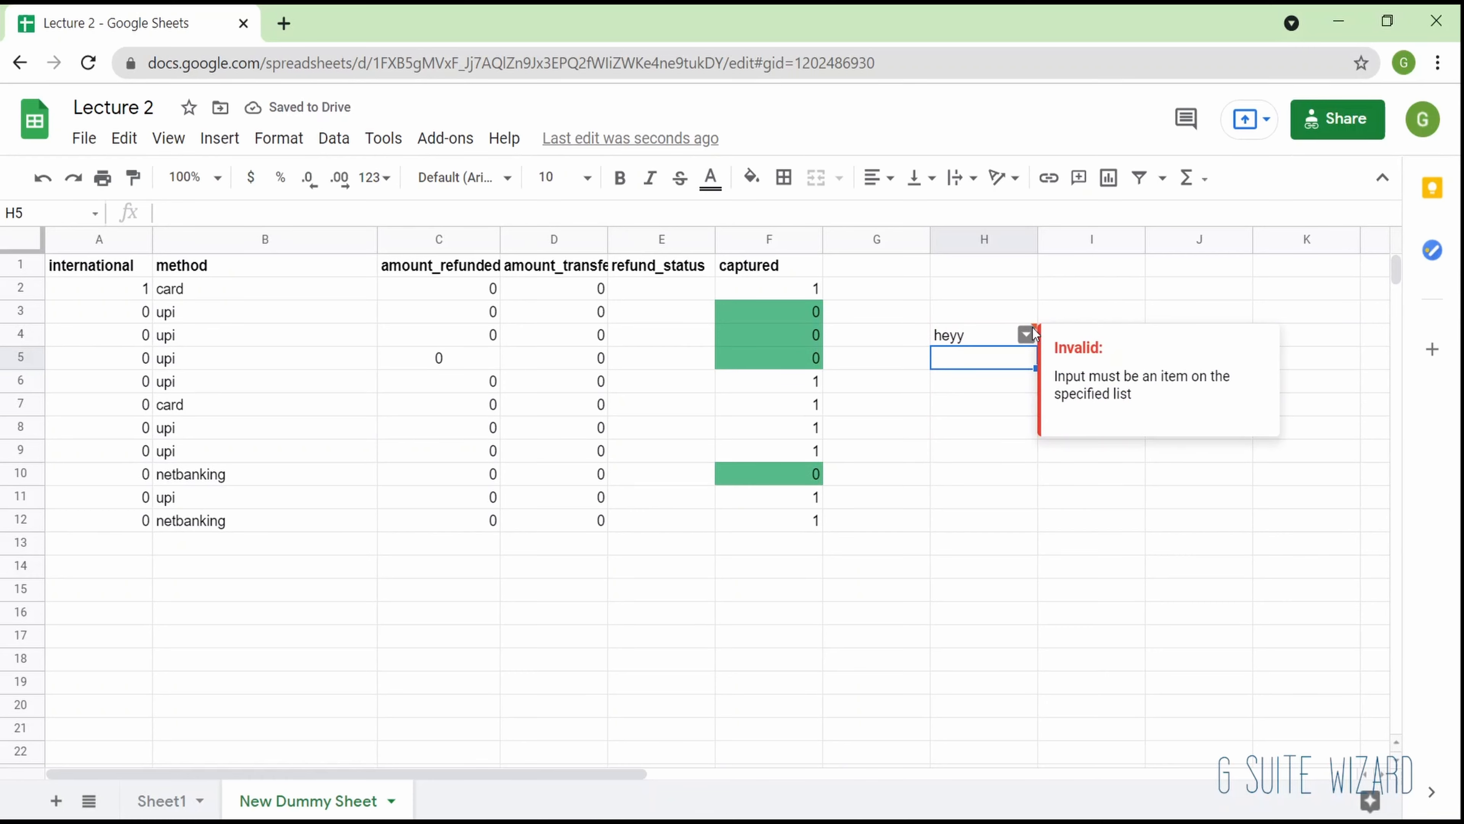
pyautogui.click(1040, 318)
pyautogui.click(992, 342)
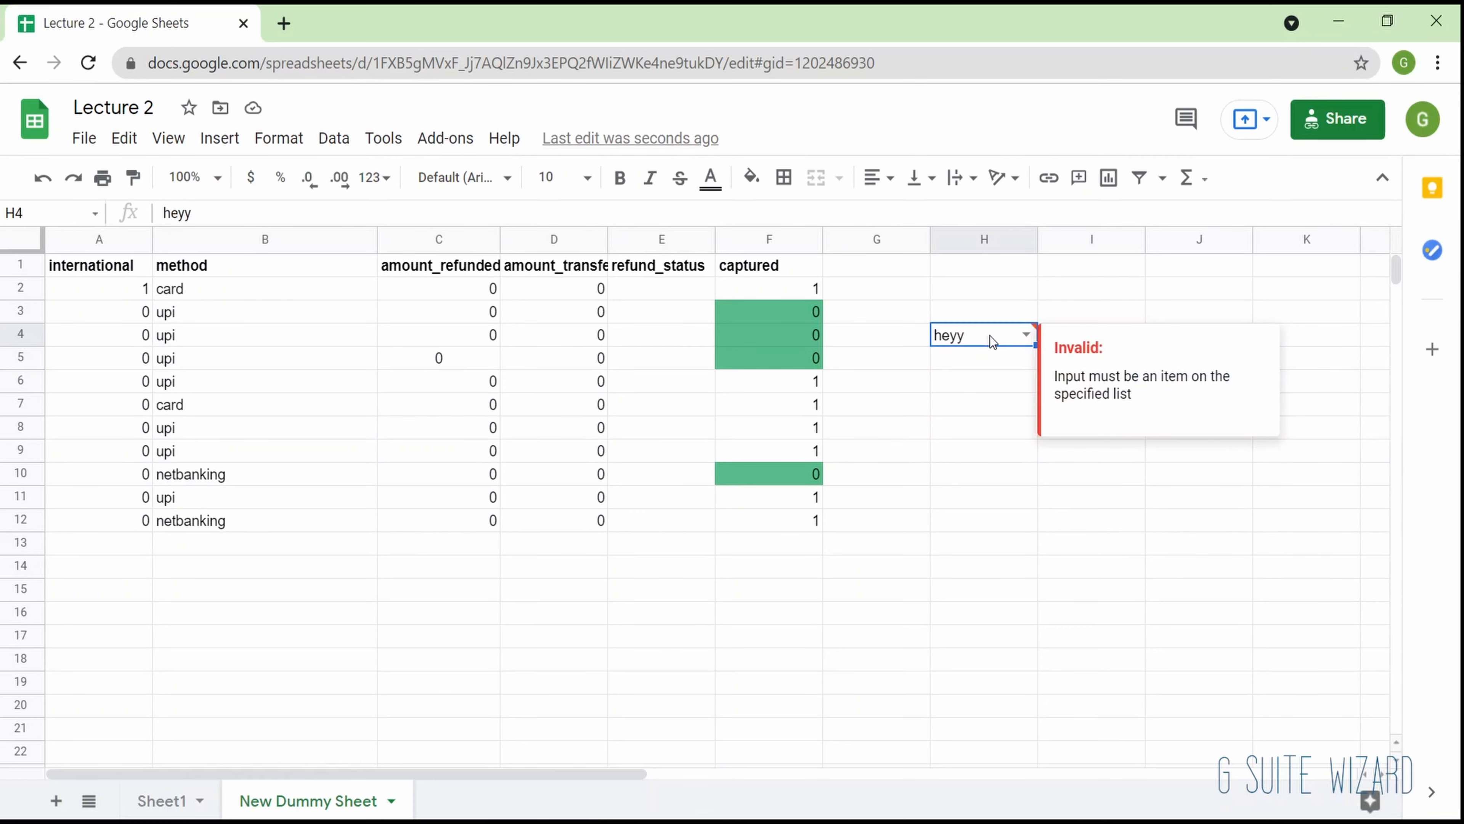
pyautogui.click(328, 143)
pyautogui.click(372, 450)
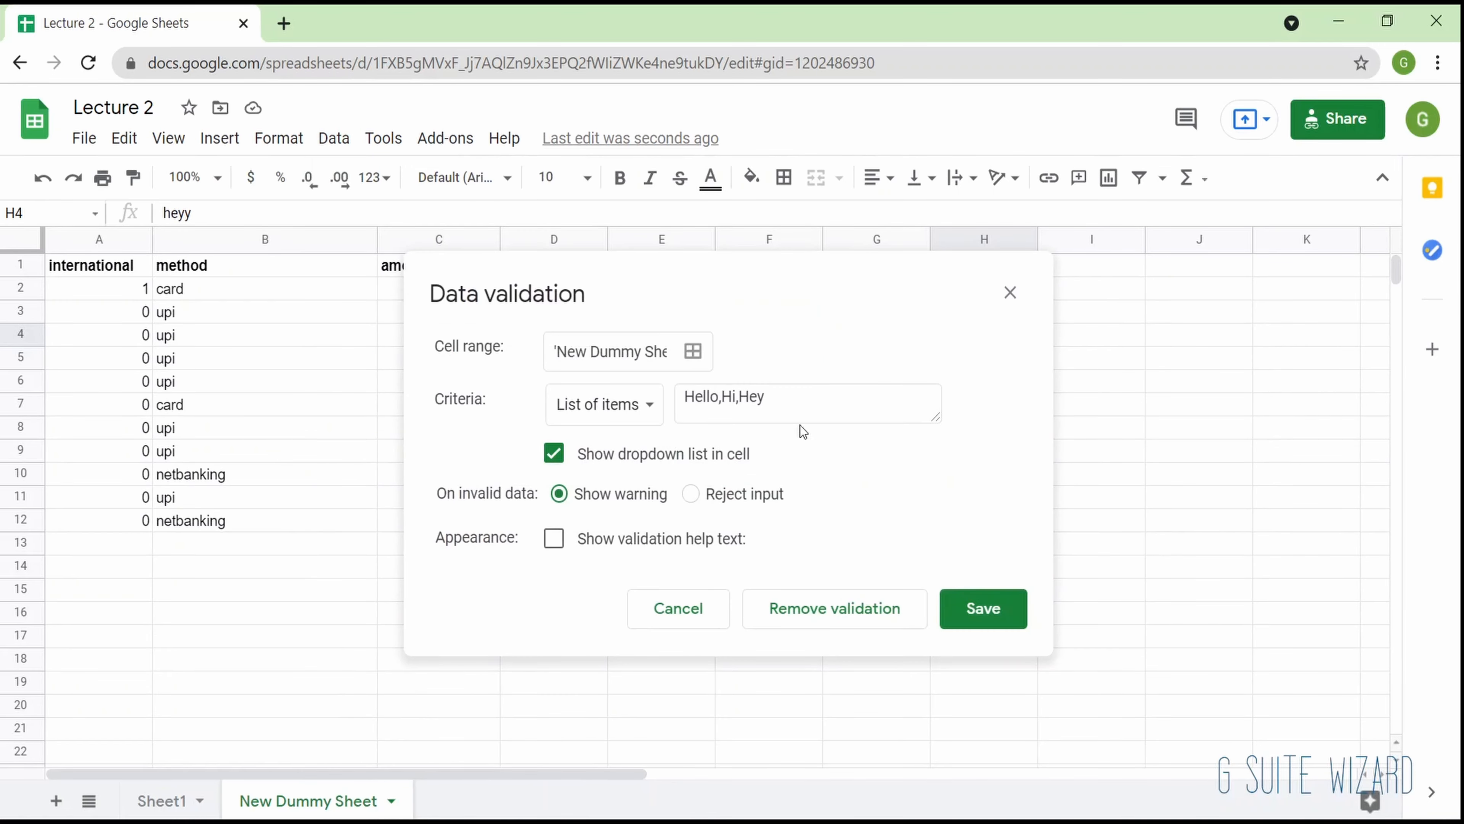
pyautogui.click(691, 495)
pyautogui.click(954, 608)
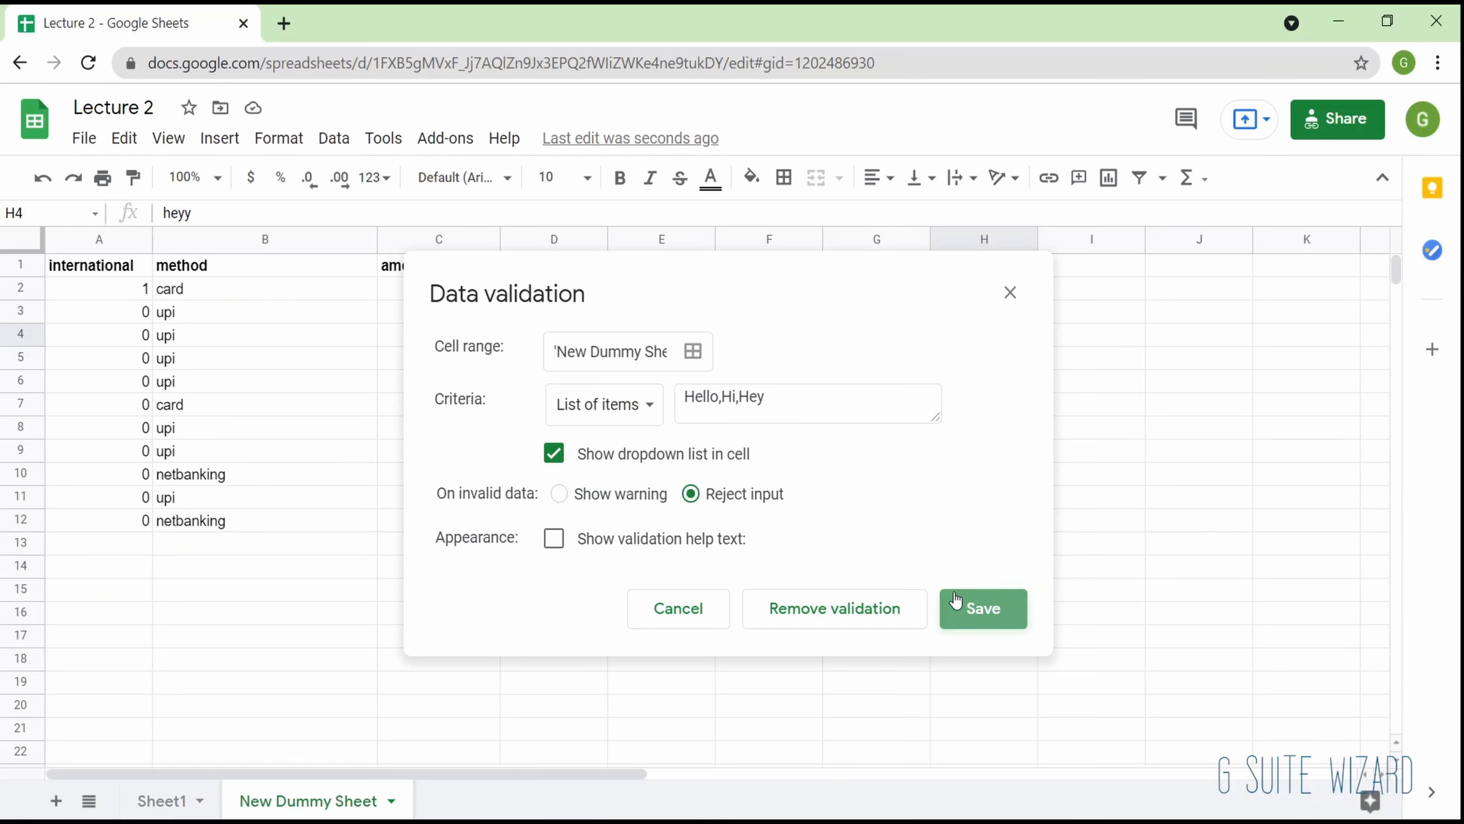
# - Clear cell H4, try to enter an unlisted variant of Hey, and dismiss the validation error
pyautogui.moveTo(985, 335)
pyautogui.press('Delete')
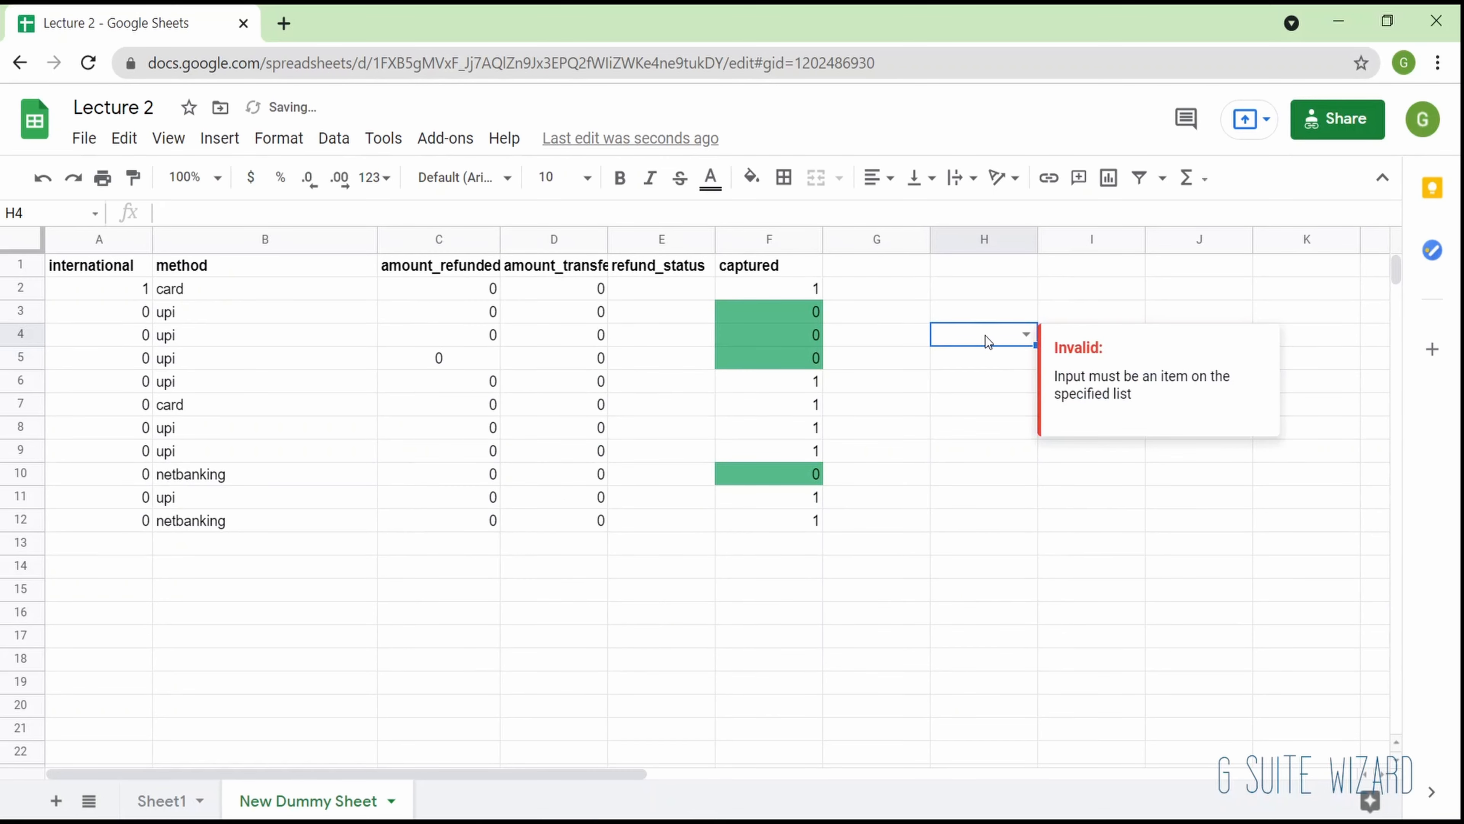
pyautogui.write('Heyy')
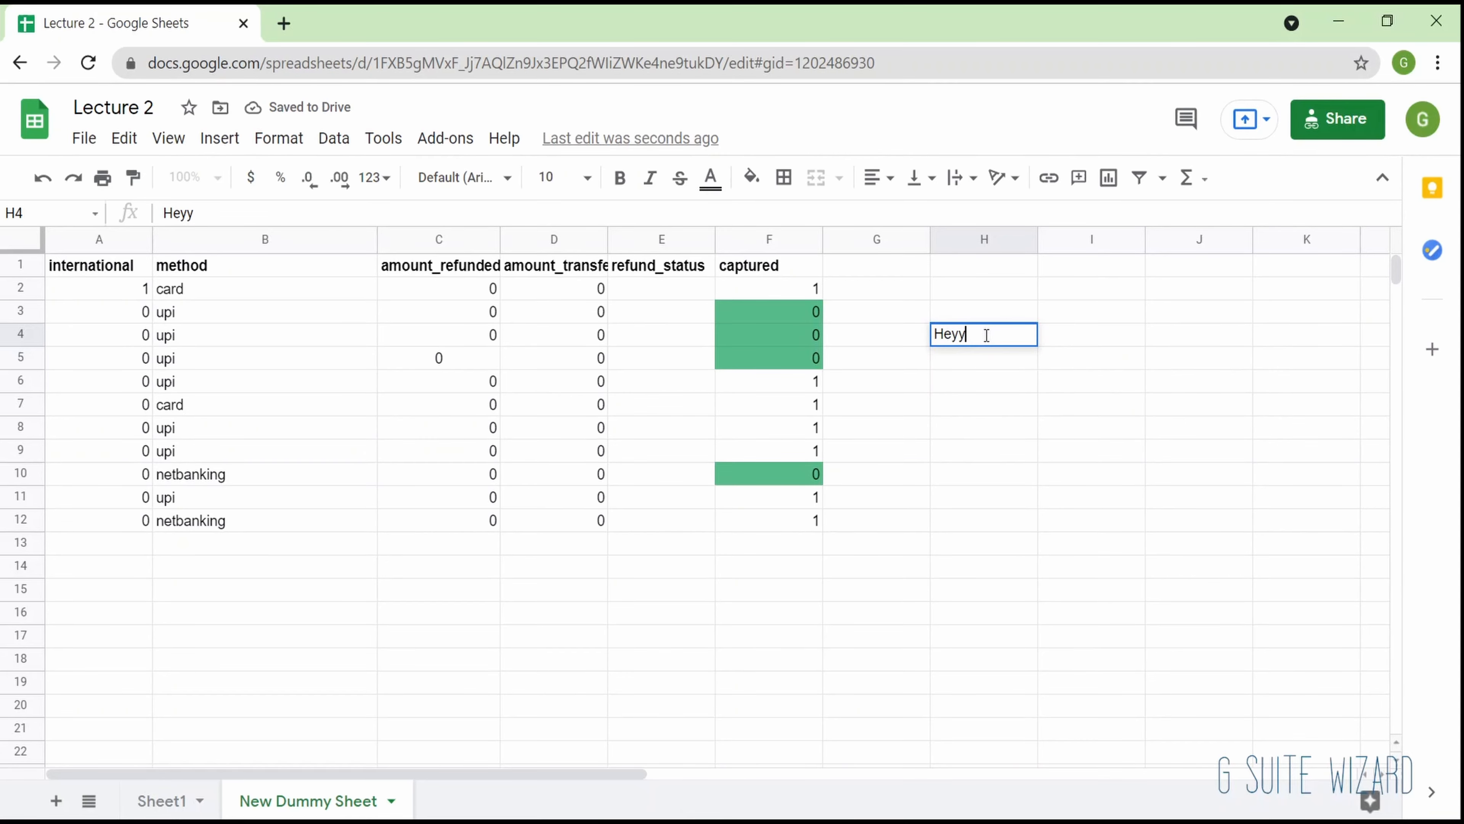
pyautogui.press('Return')
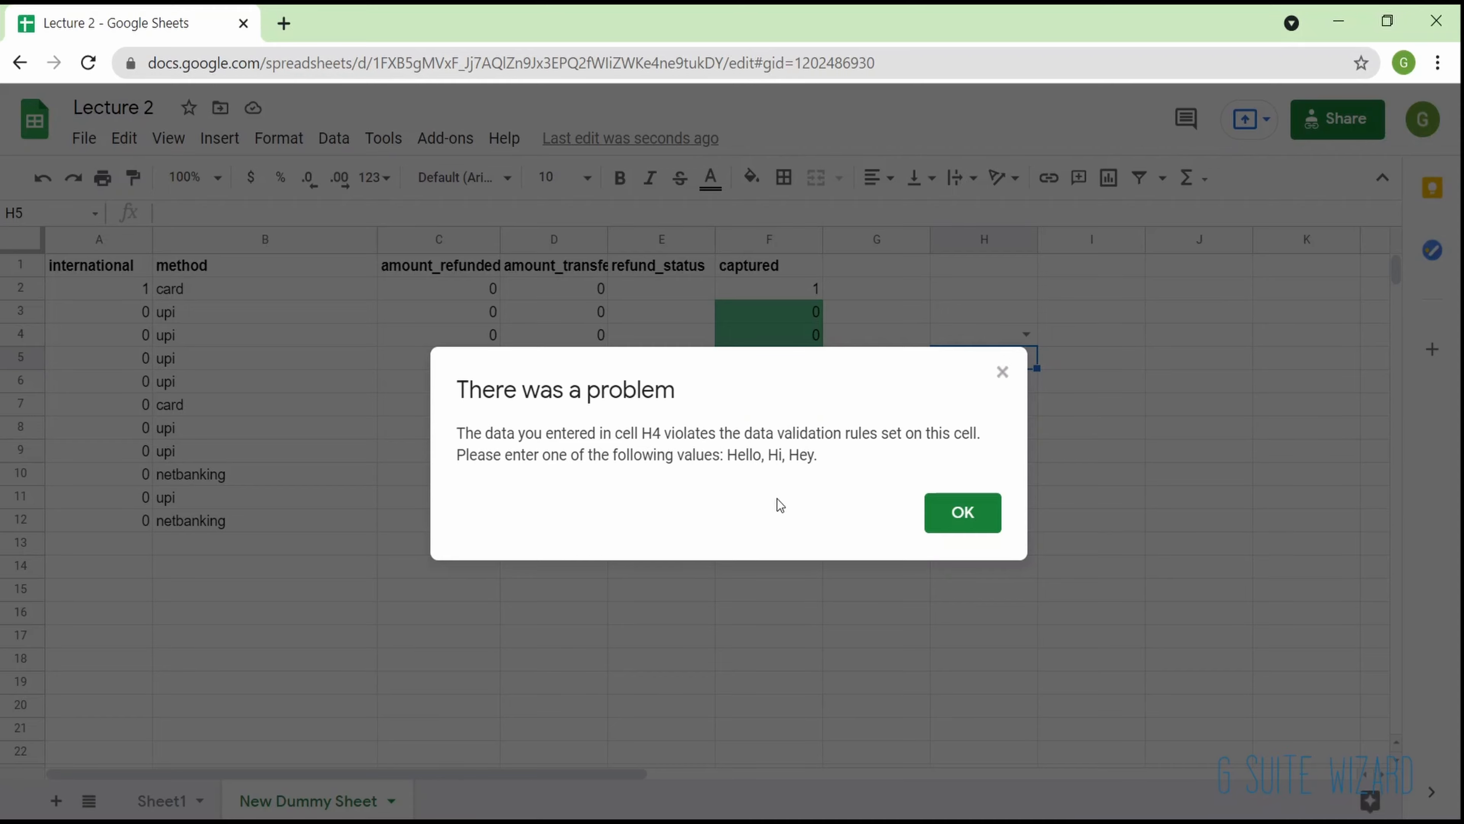
pyautogui.click(942, 522)
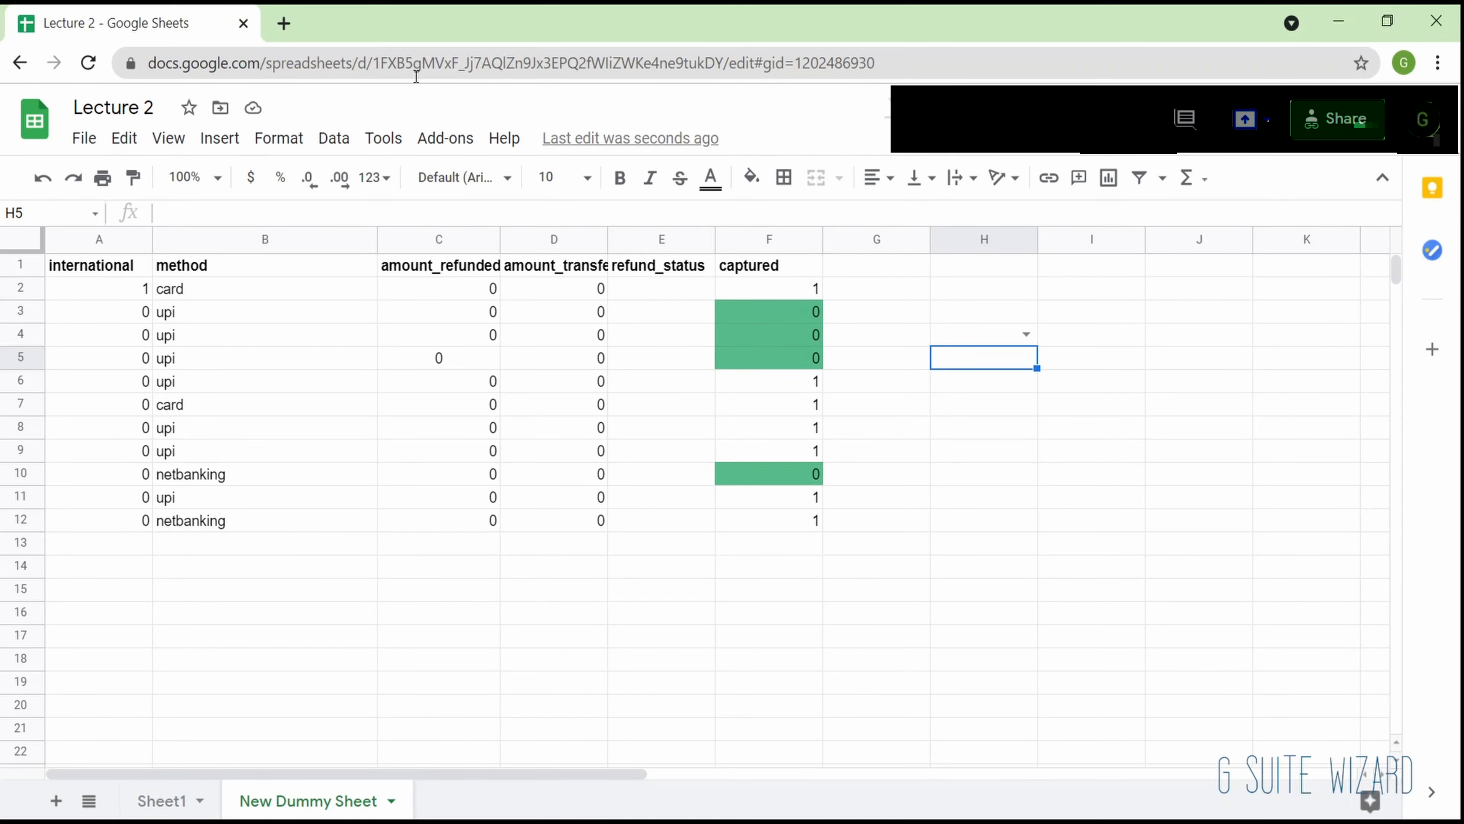
# - Reopen the data validation settings of H4 and toggle the option to show validation help text
pyautogui.press('Up')
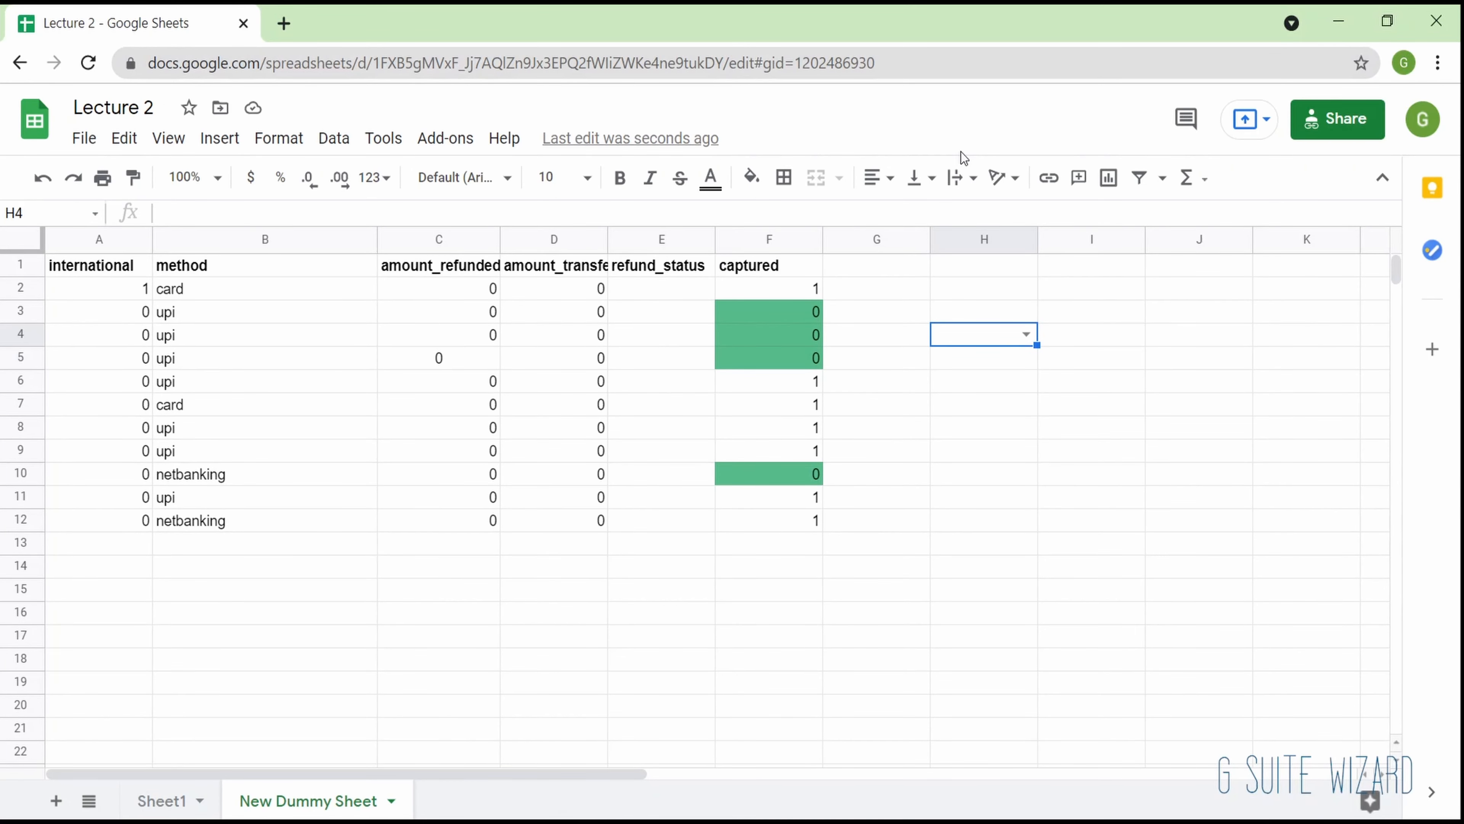
pyautogui.click(334, 138)
pyautogui.click(469, 456)
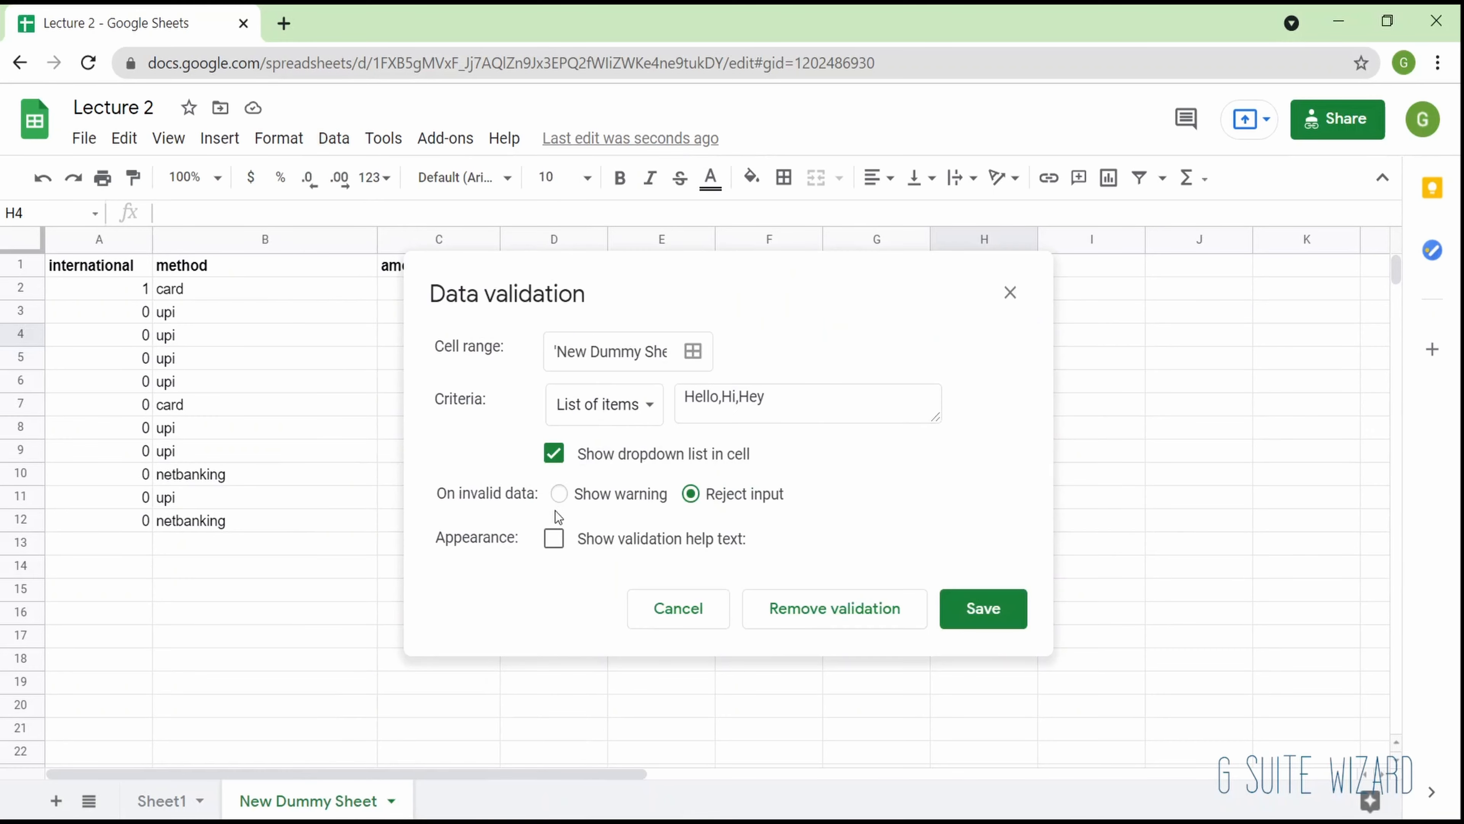
pyautogui.click(554, 537)
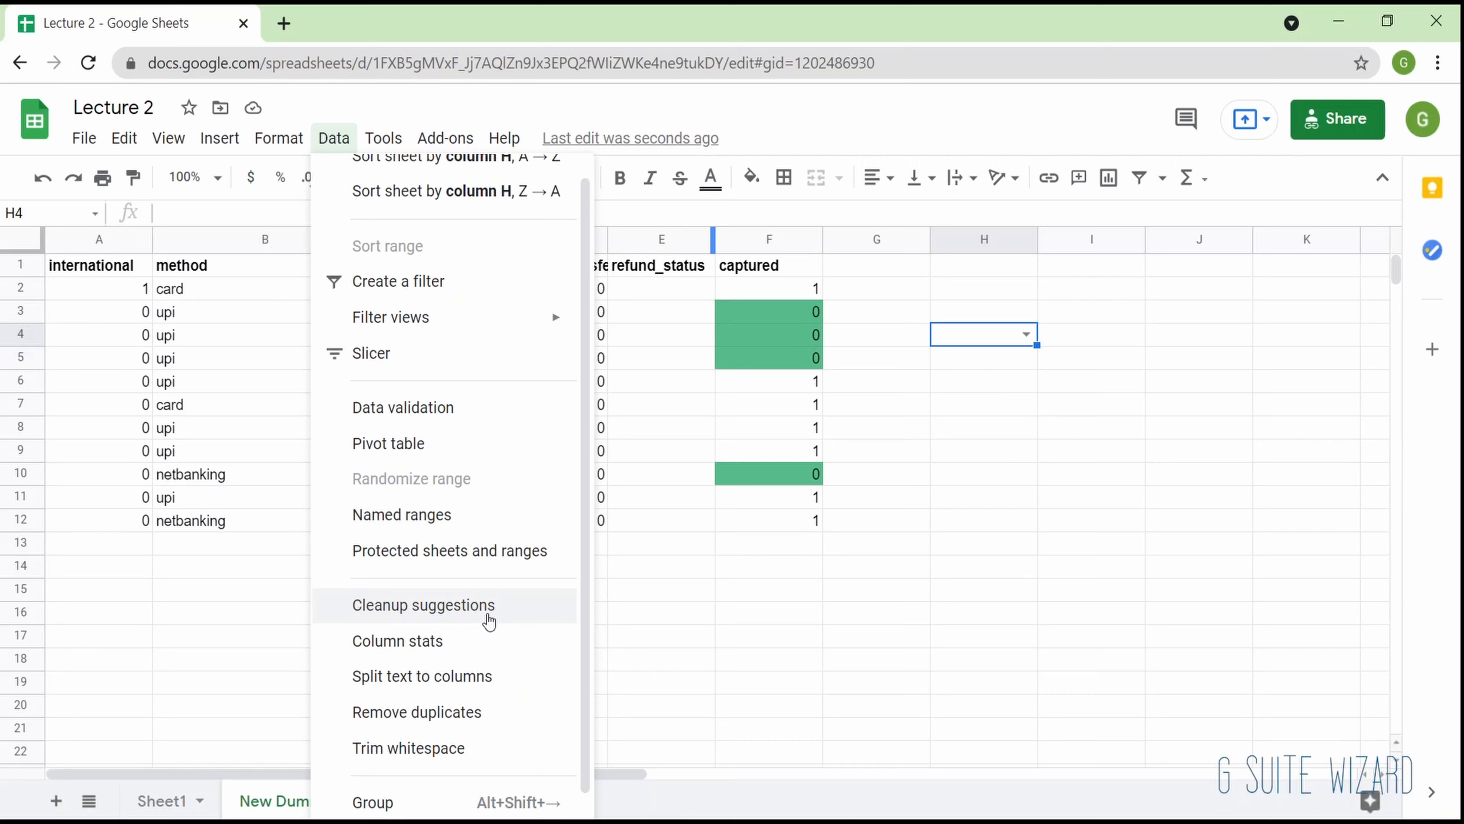
# - Show the column statistics for the refund_status column and examine its count chart, value frequencies and row totals
pyautogui.click(682, 524)
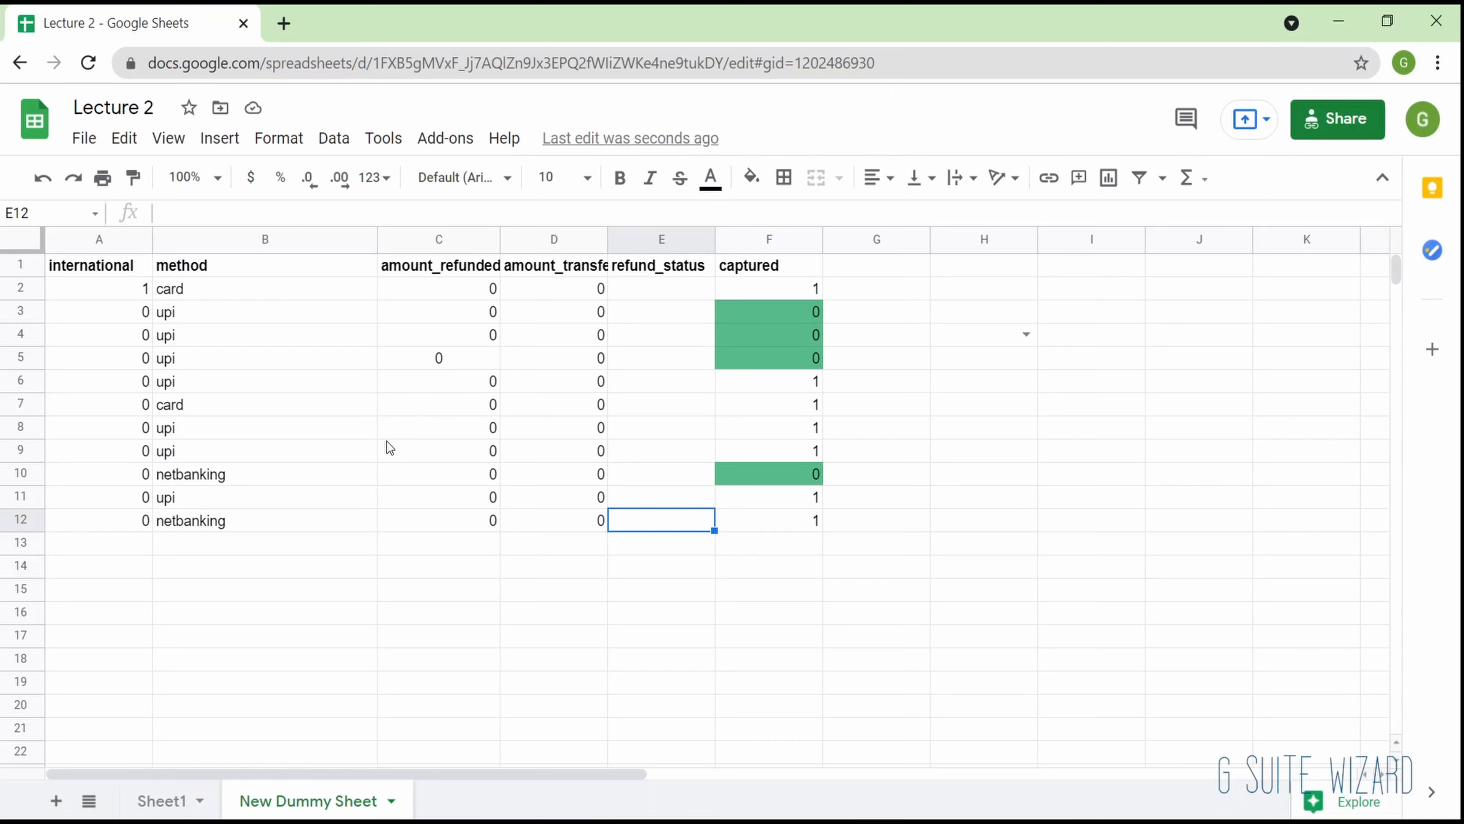
pyautogui.click(334, 137)
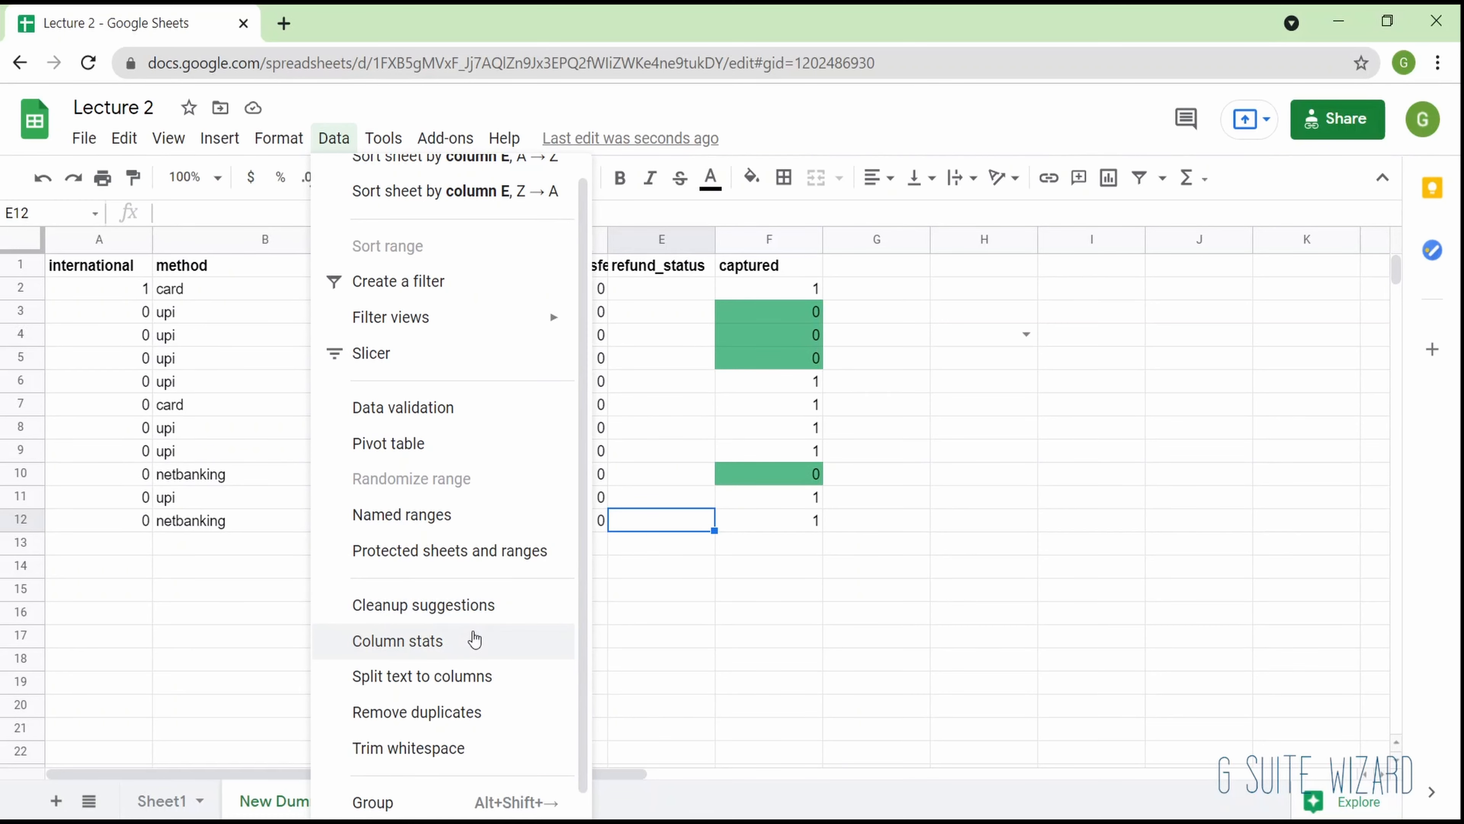
pyautogui.click(474, 637)
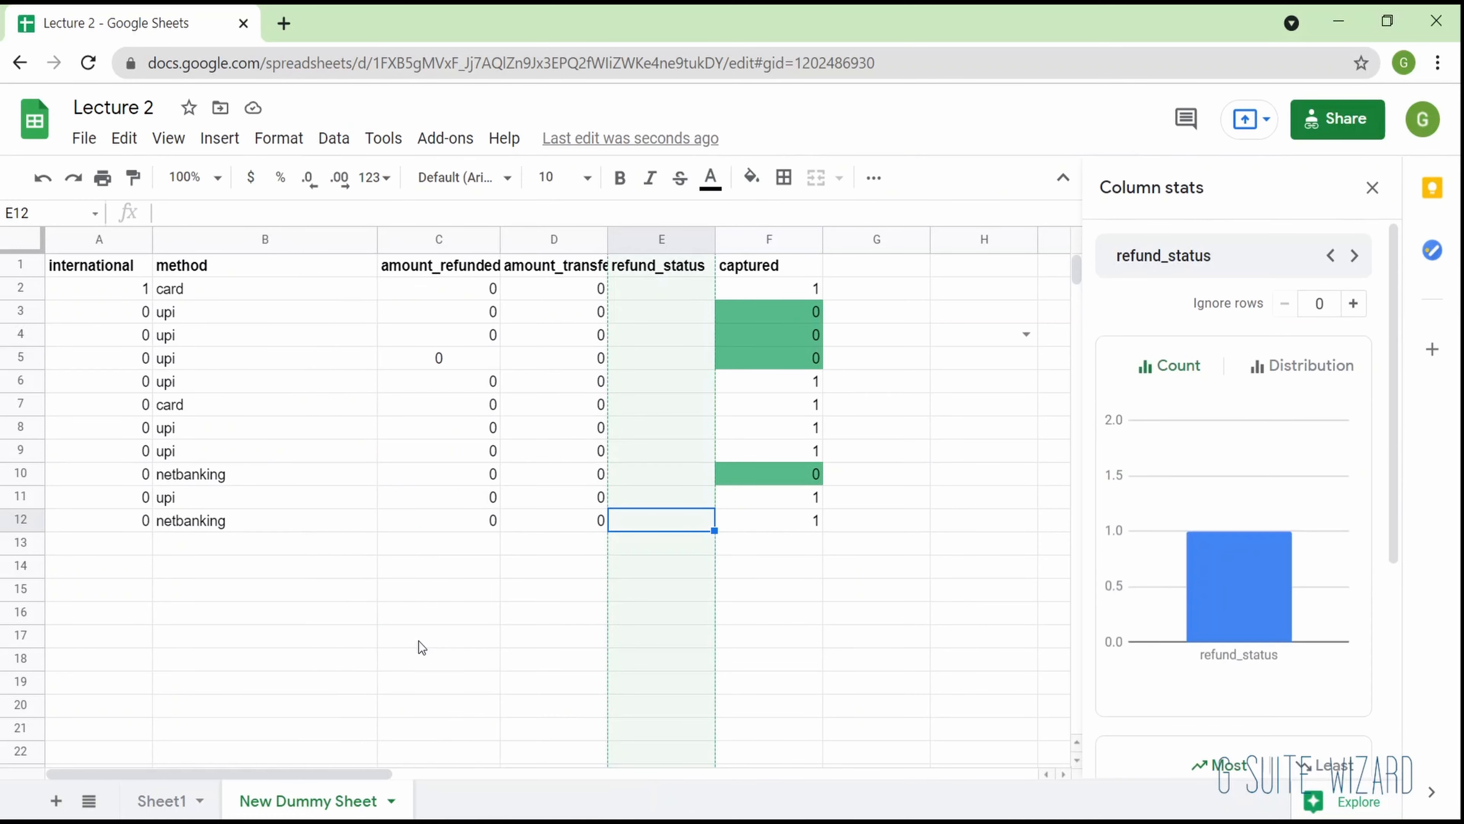
pyautogui.moveTo(1269, 625)
pyautogui.scroll(-2, 1269, 626)
pyautogui.scroll(2, 1269, 626)
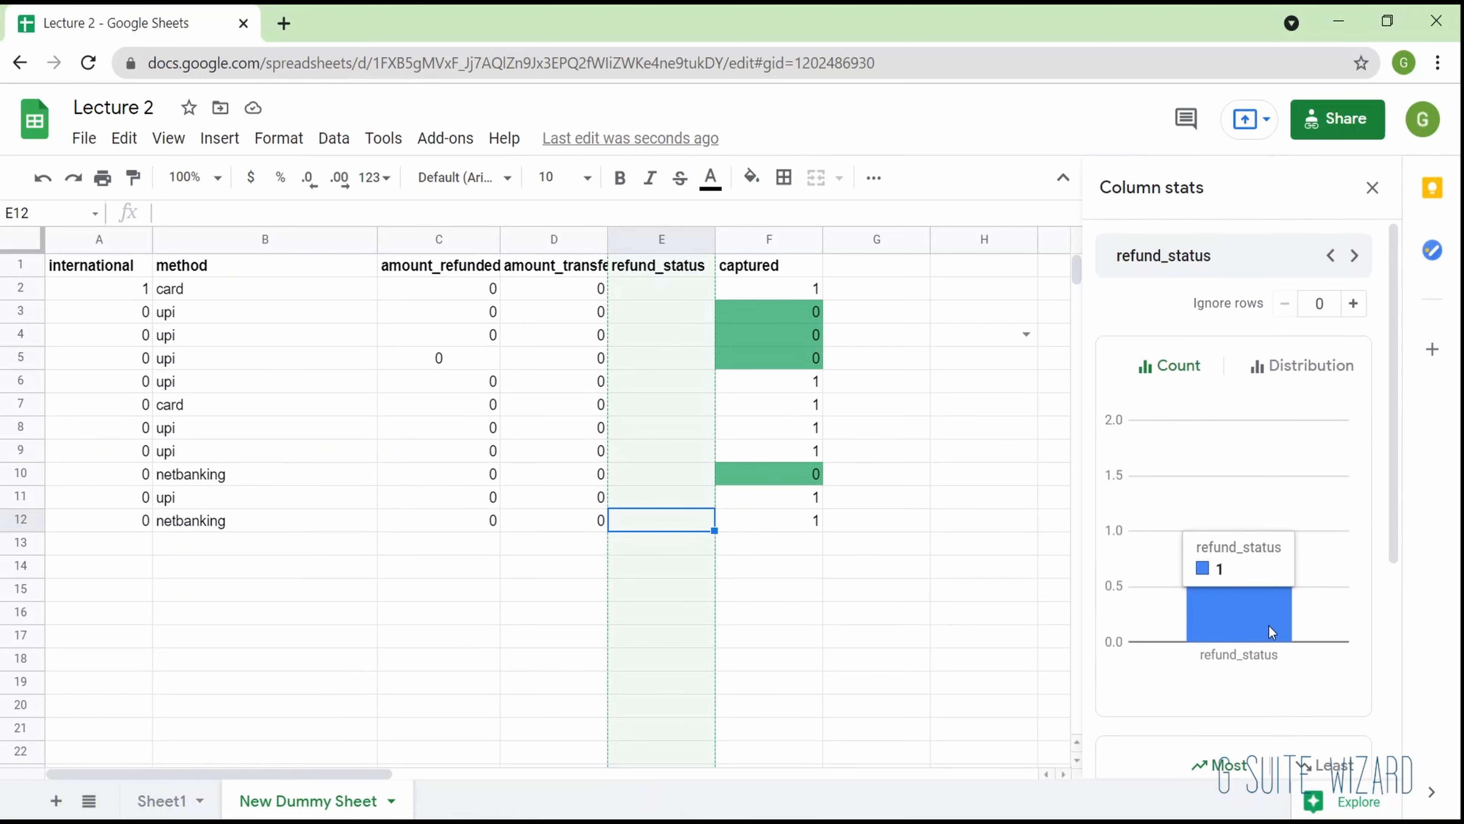
pyautogui.scroll(-1, 1269, 626)
pyautogui.scroll(-5, 1269, 625)
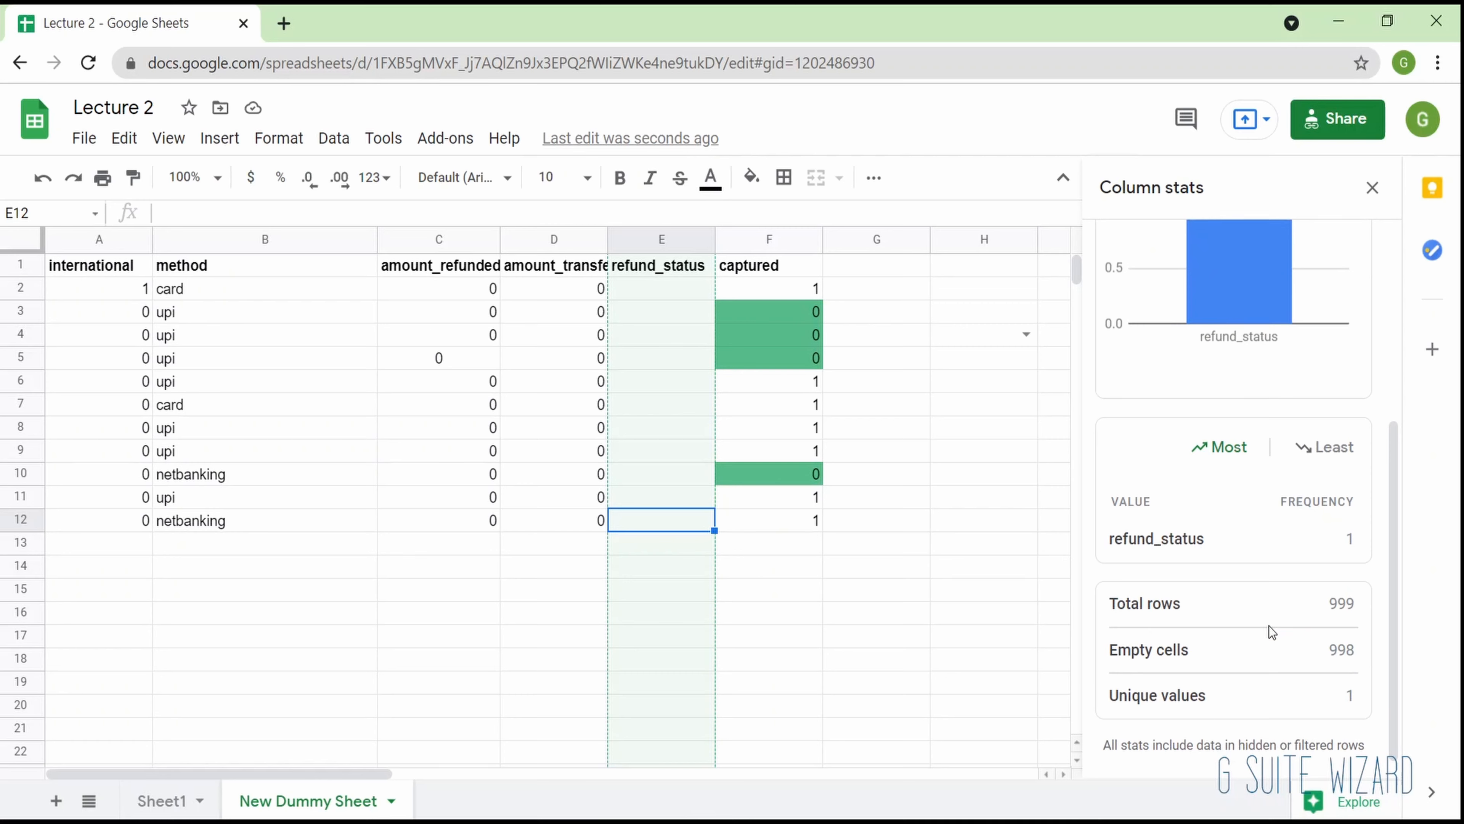
pyautogui.scroll(-1, 1269, 626)
pyautogui.scroll(5, 1268, 626)
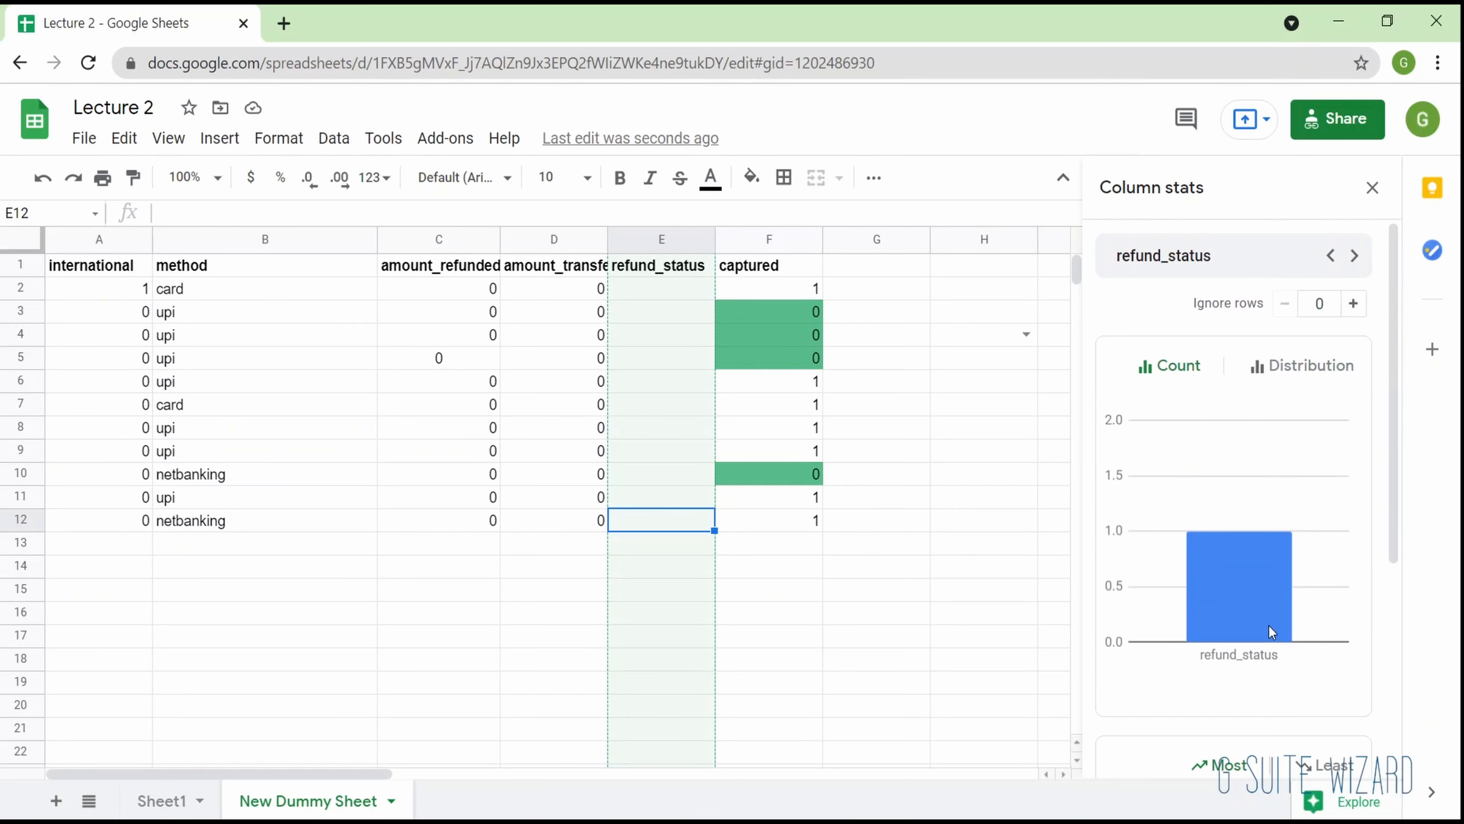
pyautogui.scroll(-3, 1268, 626)
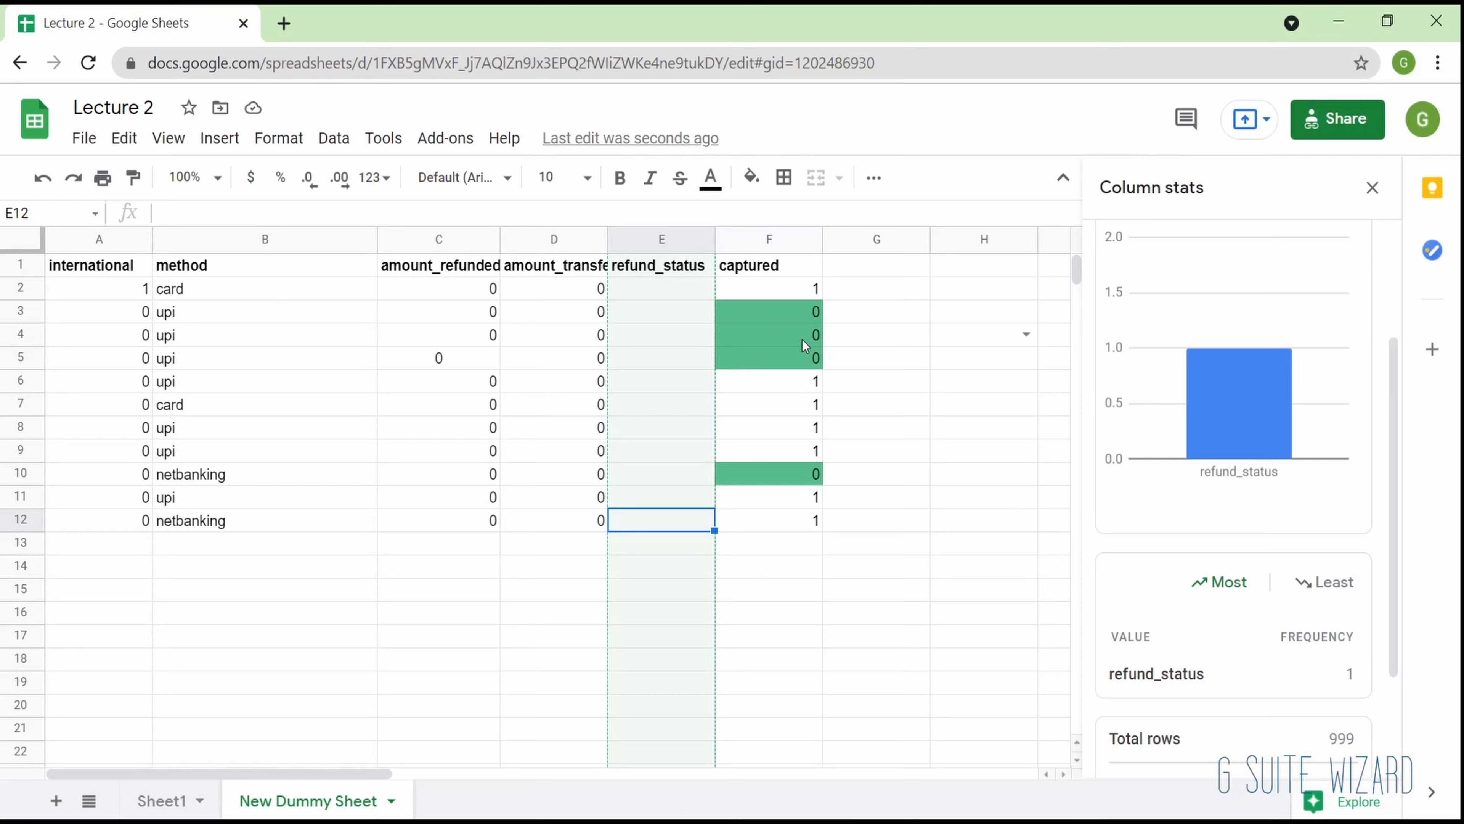
# - Close the column statistics and add a trailing space after upi in cell B9
pyautogui.click(333, 138)
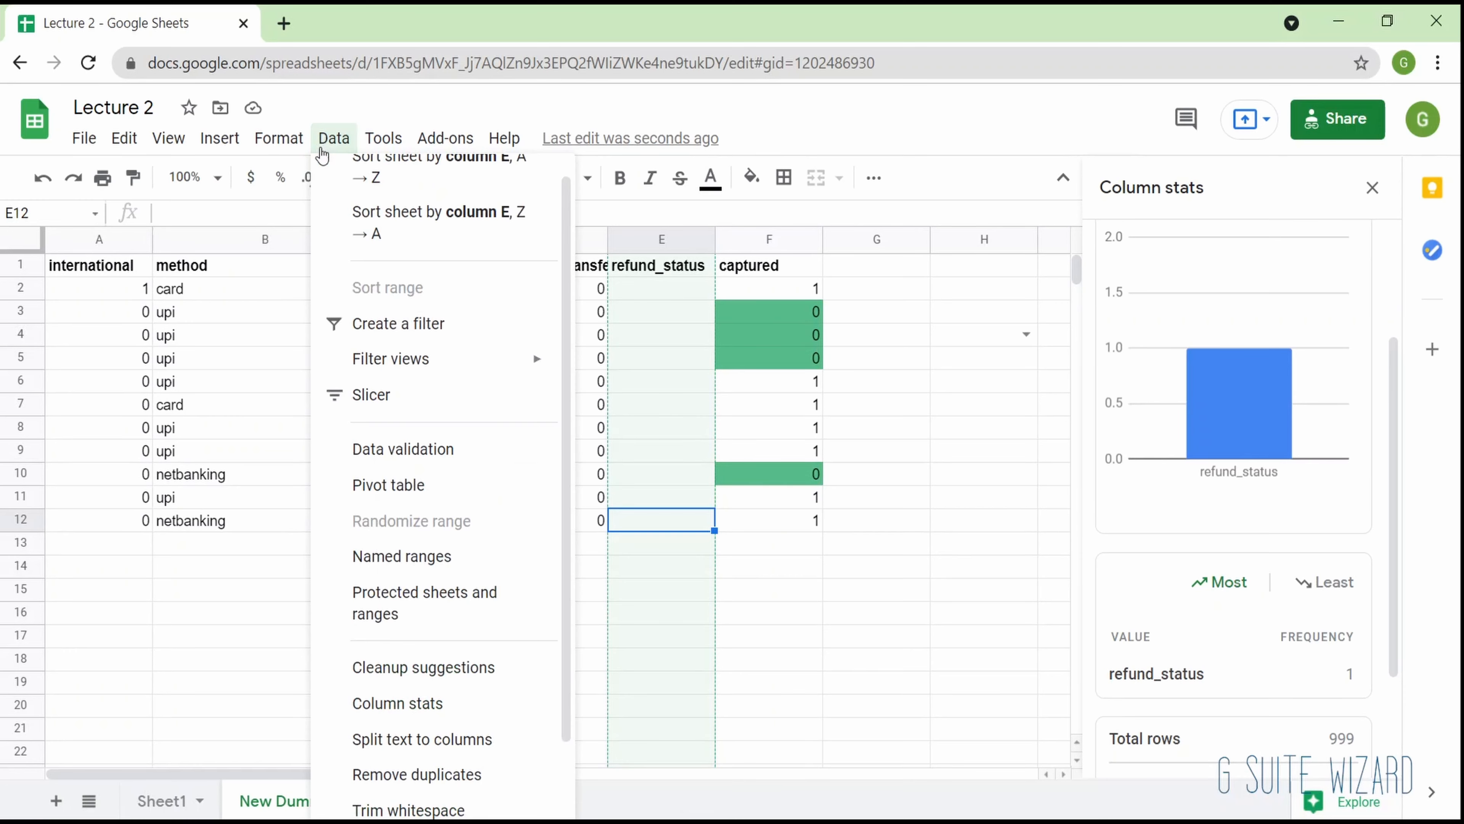
pyautogui.scroll(-1, 357, 604)
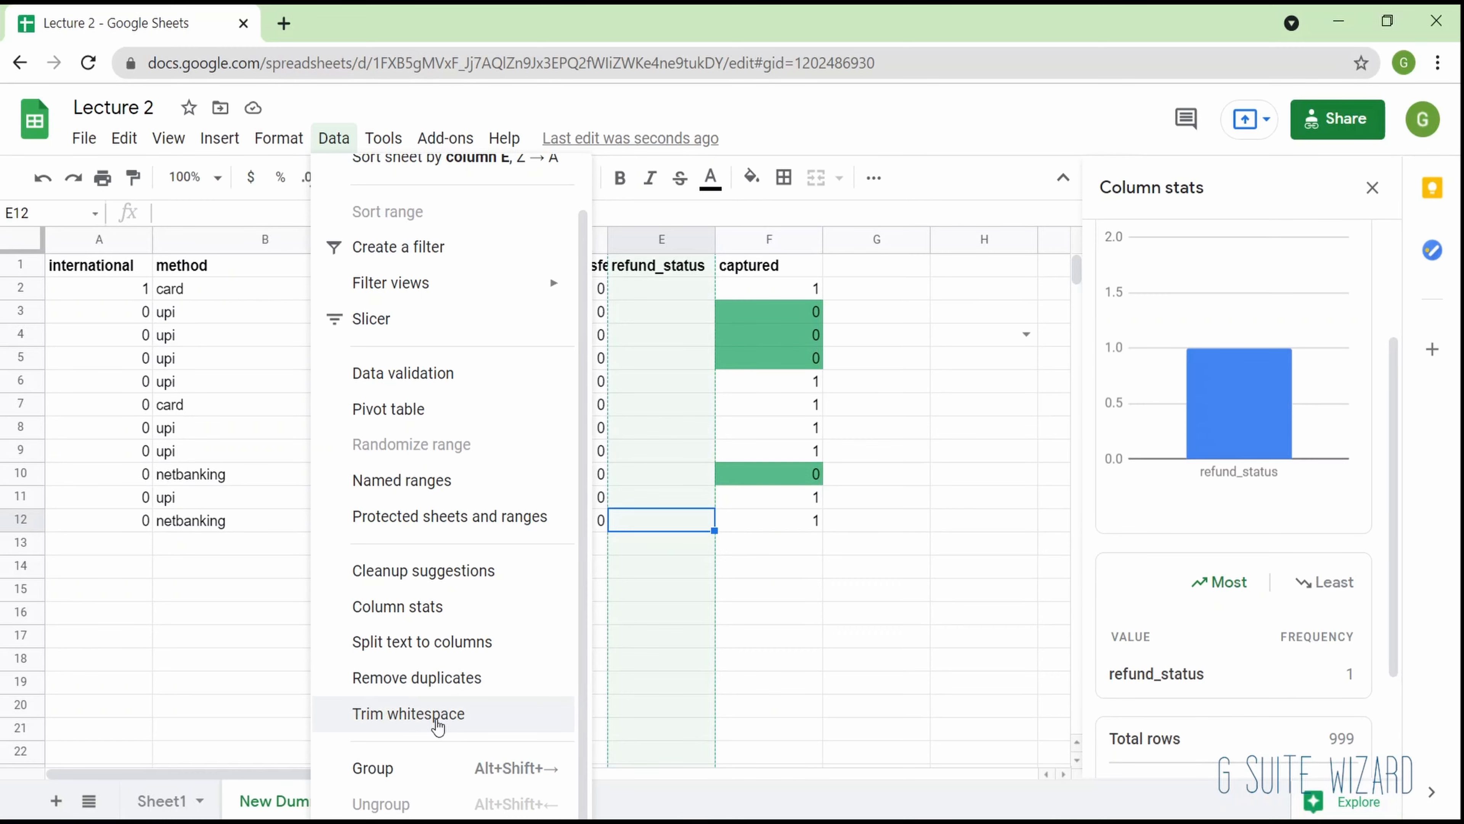
pyautogui.click(218, 457)
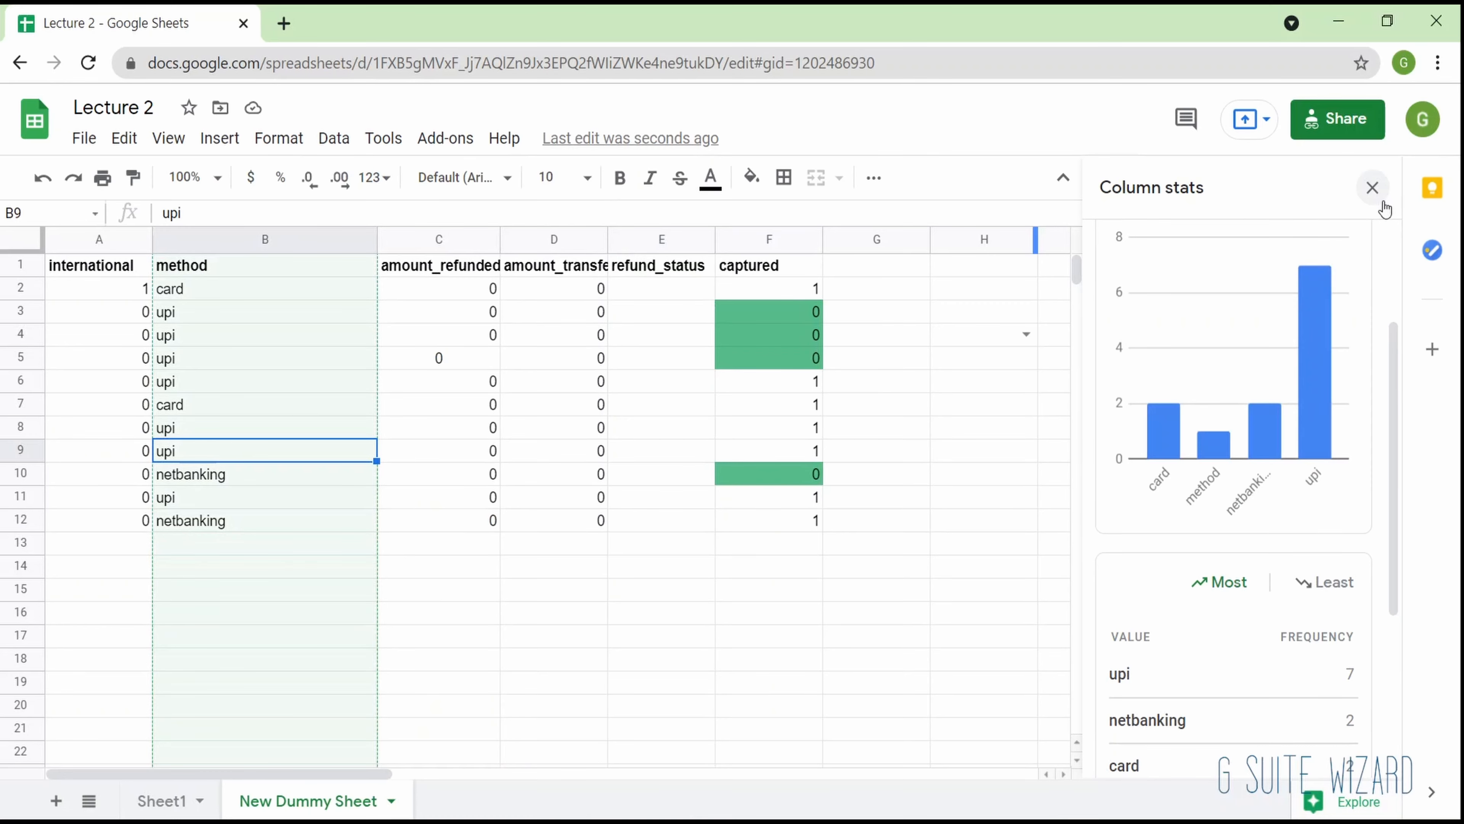
pyautogui.click(1372, 187)
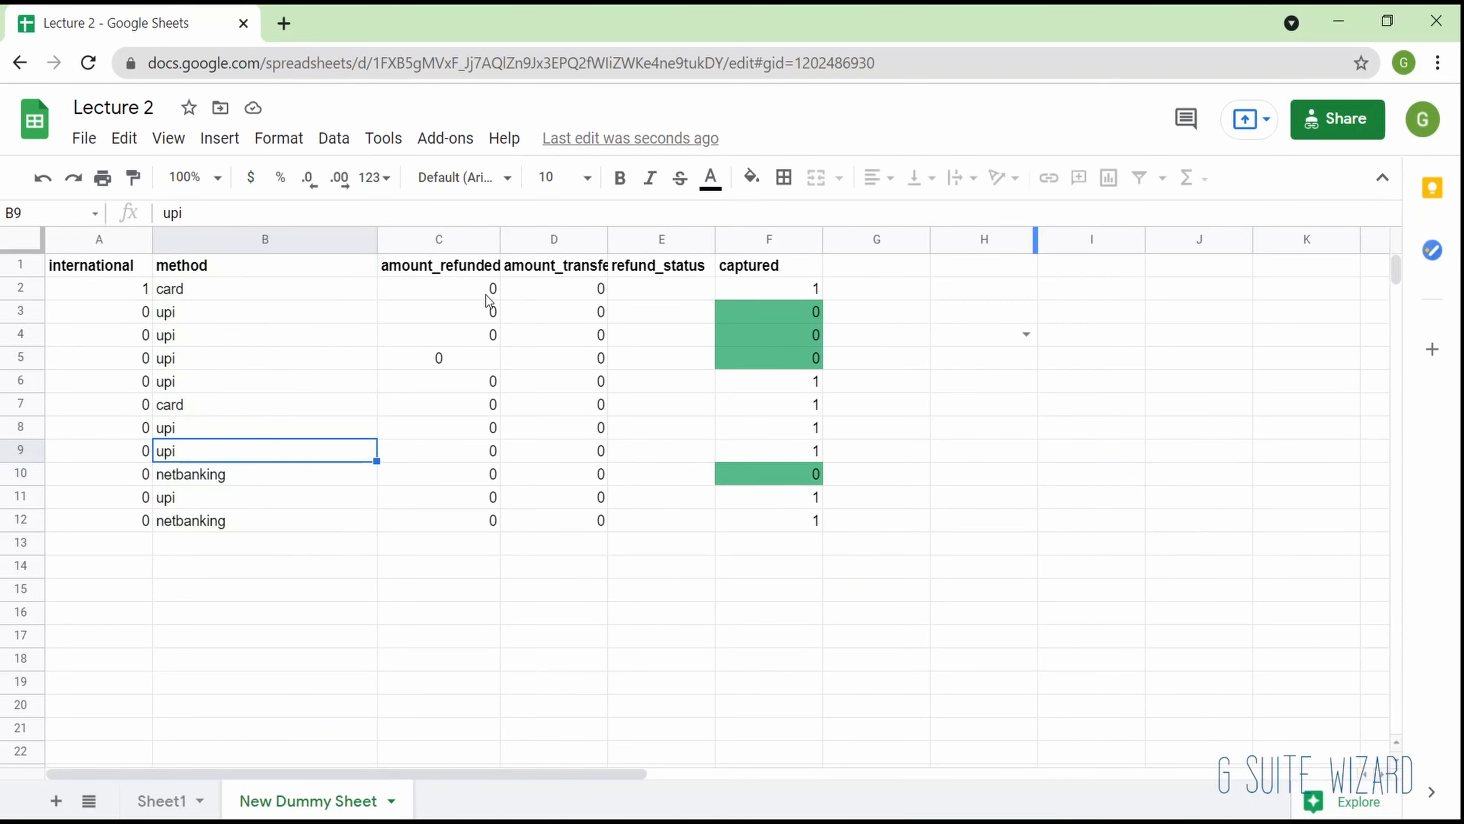
pyautogui.doubleClick(294, 441)
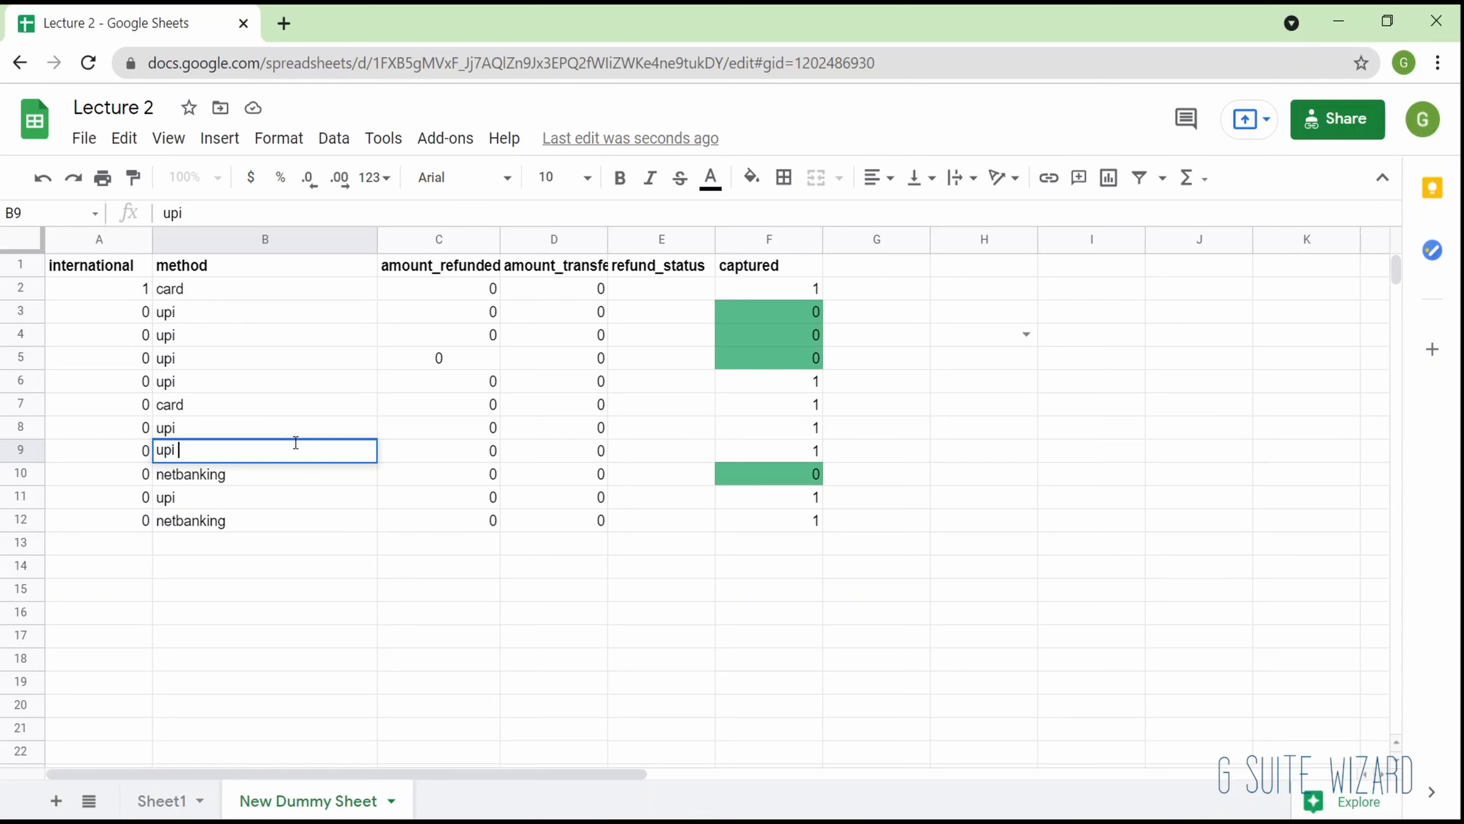
pyautogui.press('Return')
pyautogui.click(294, 443)
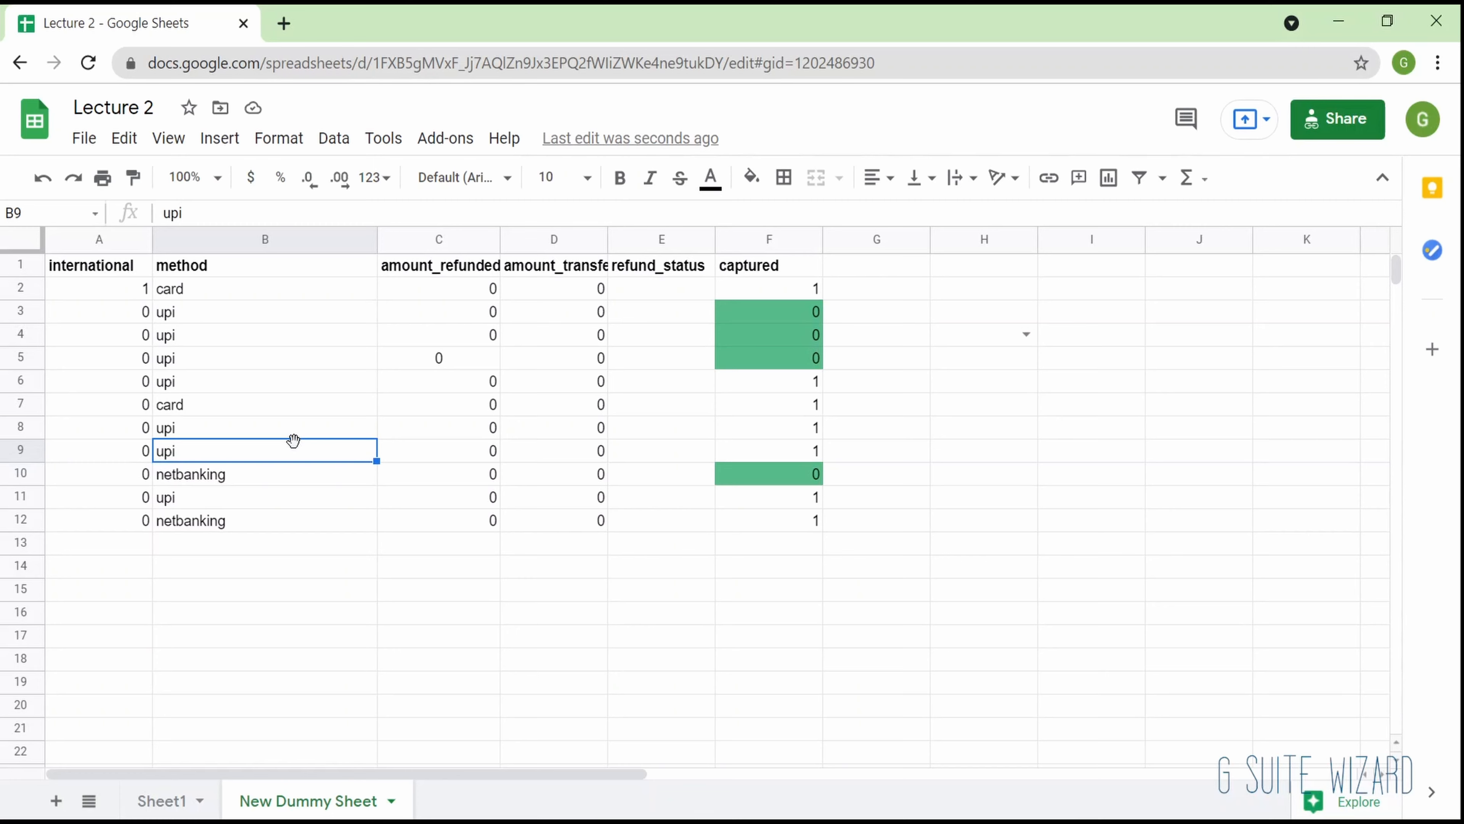
pyautogui.press('Down')
pyautogui.press('Down')
pyautogui.press('Down')
pyautogui.press('Down')
pyautogui.press('Down')
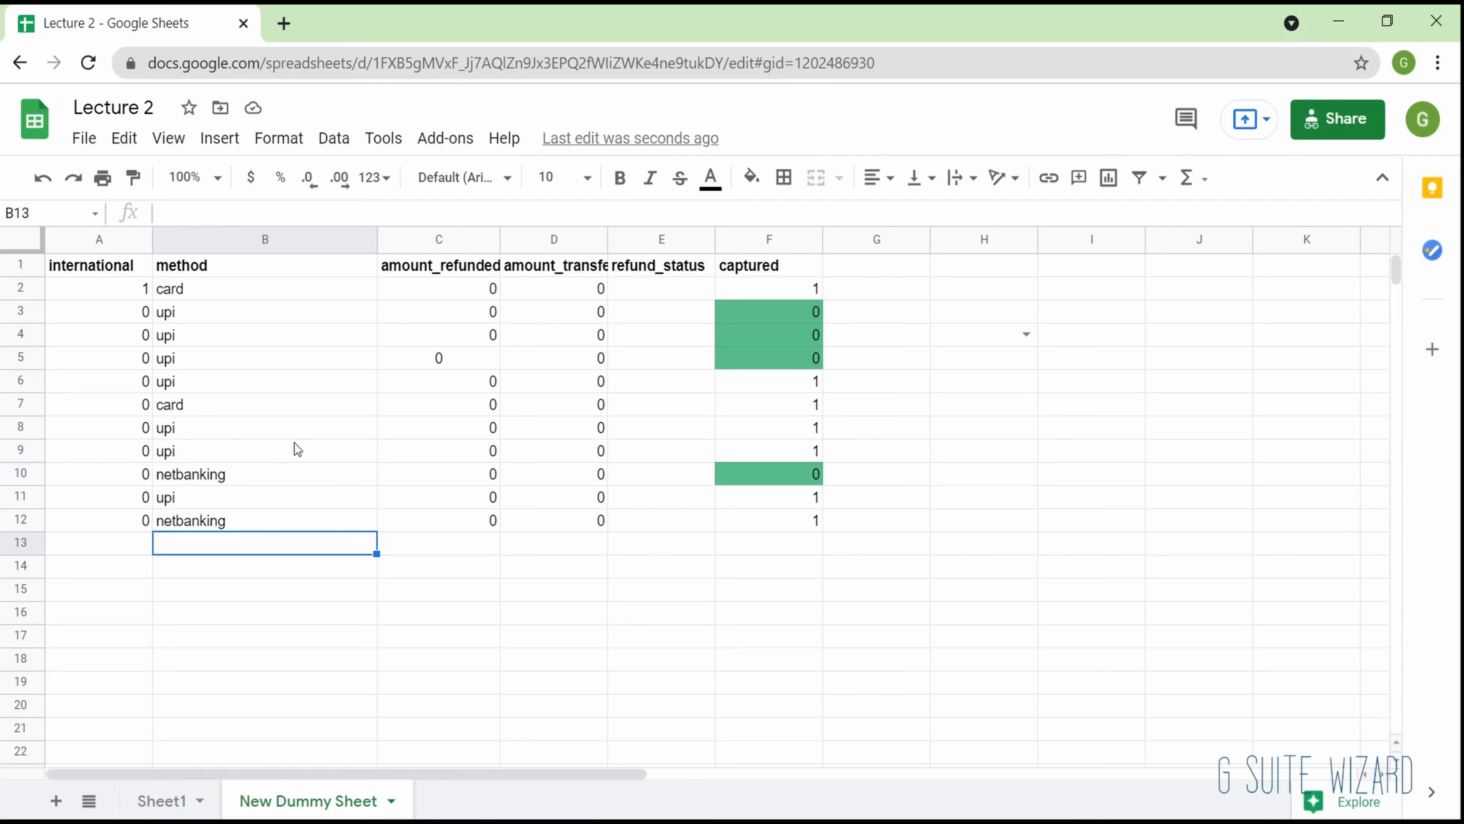
pyautogui.press('Down')
pyautogui.press('Right')
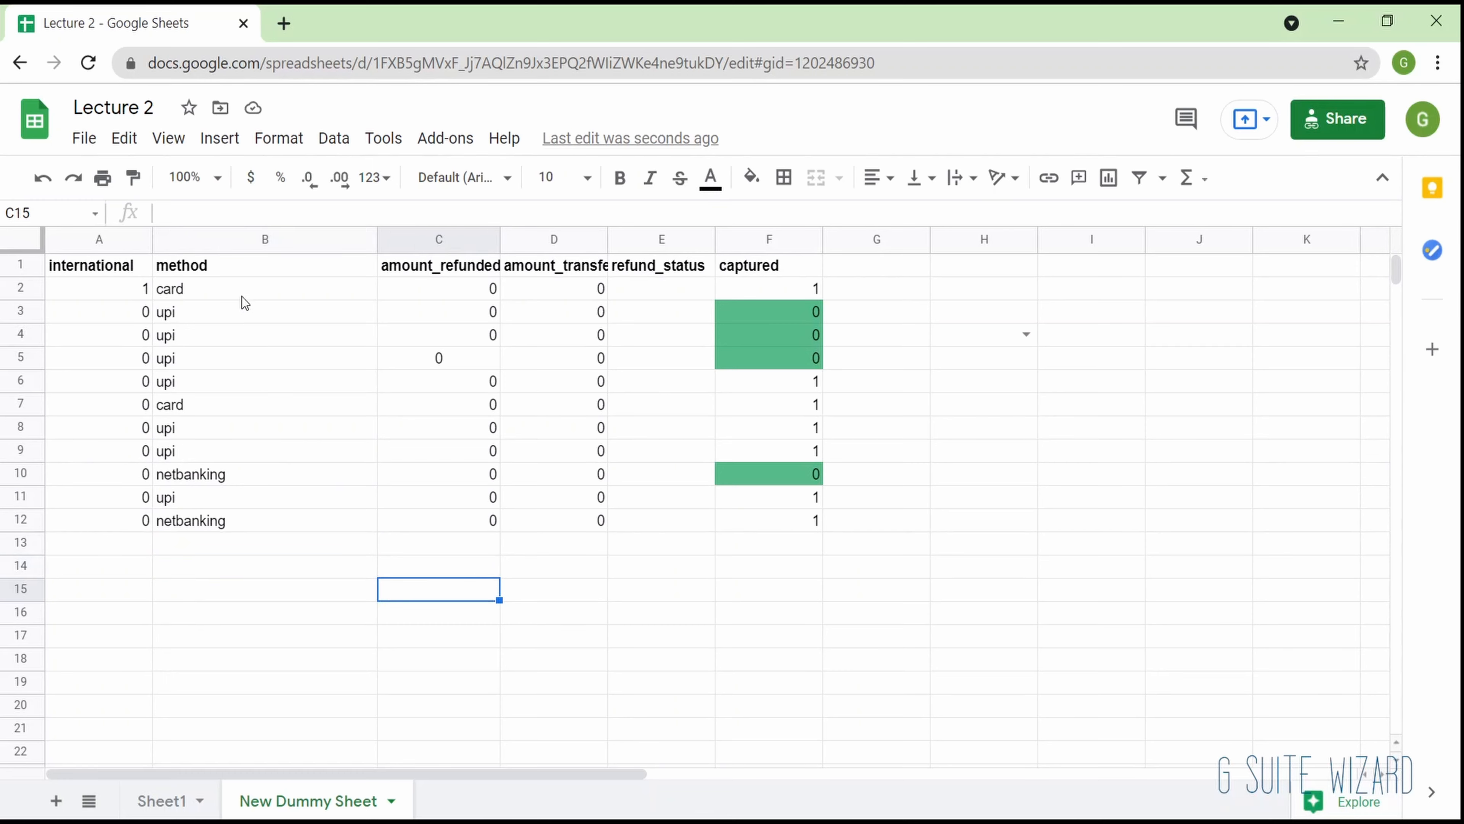
pyautogui.click(245, 264)
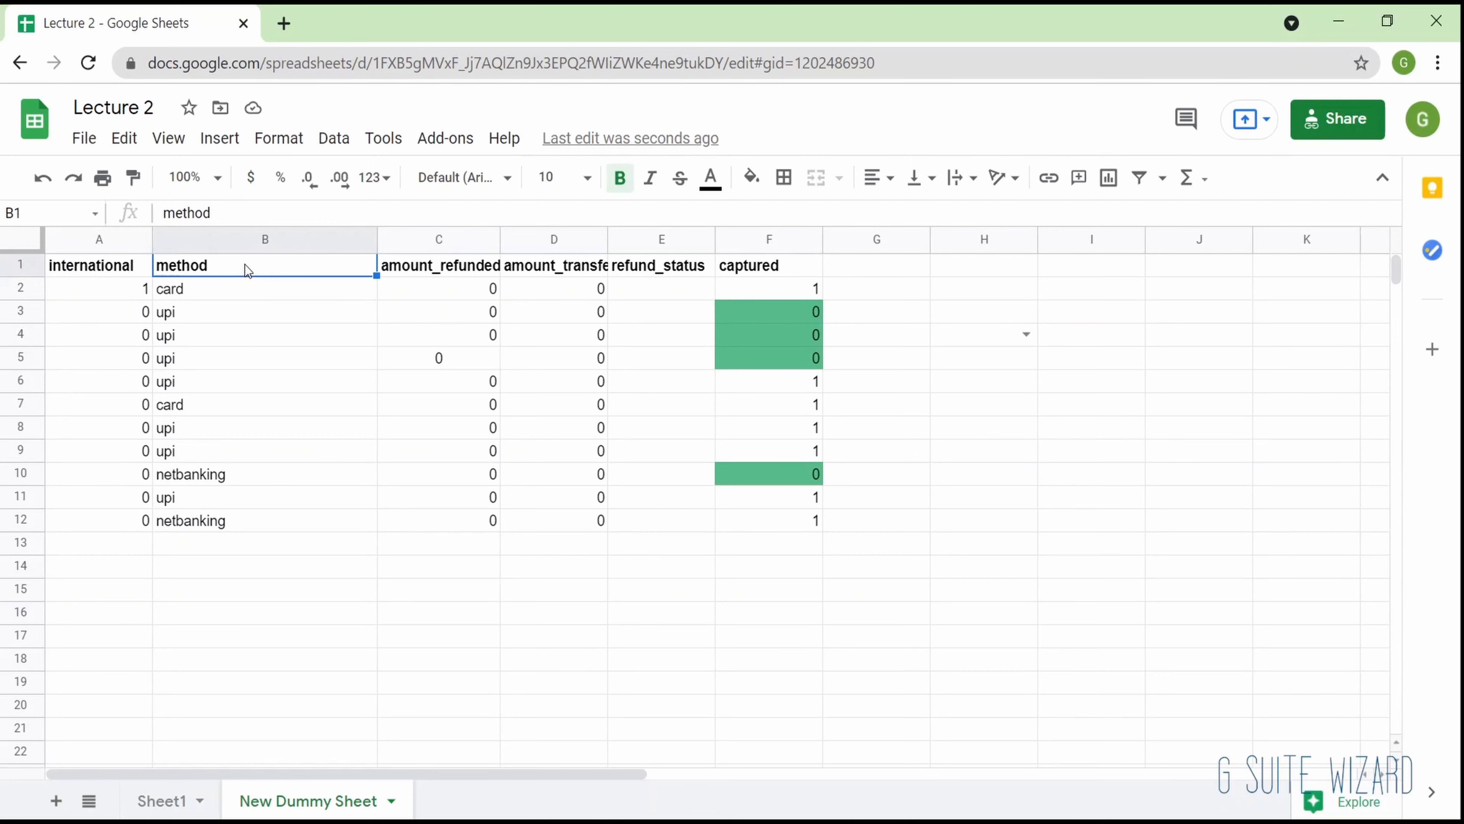
pyautogui.click(454, 613)
pyautogui.click(285, 298)
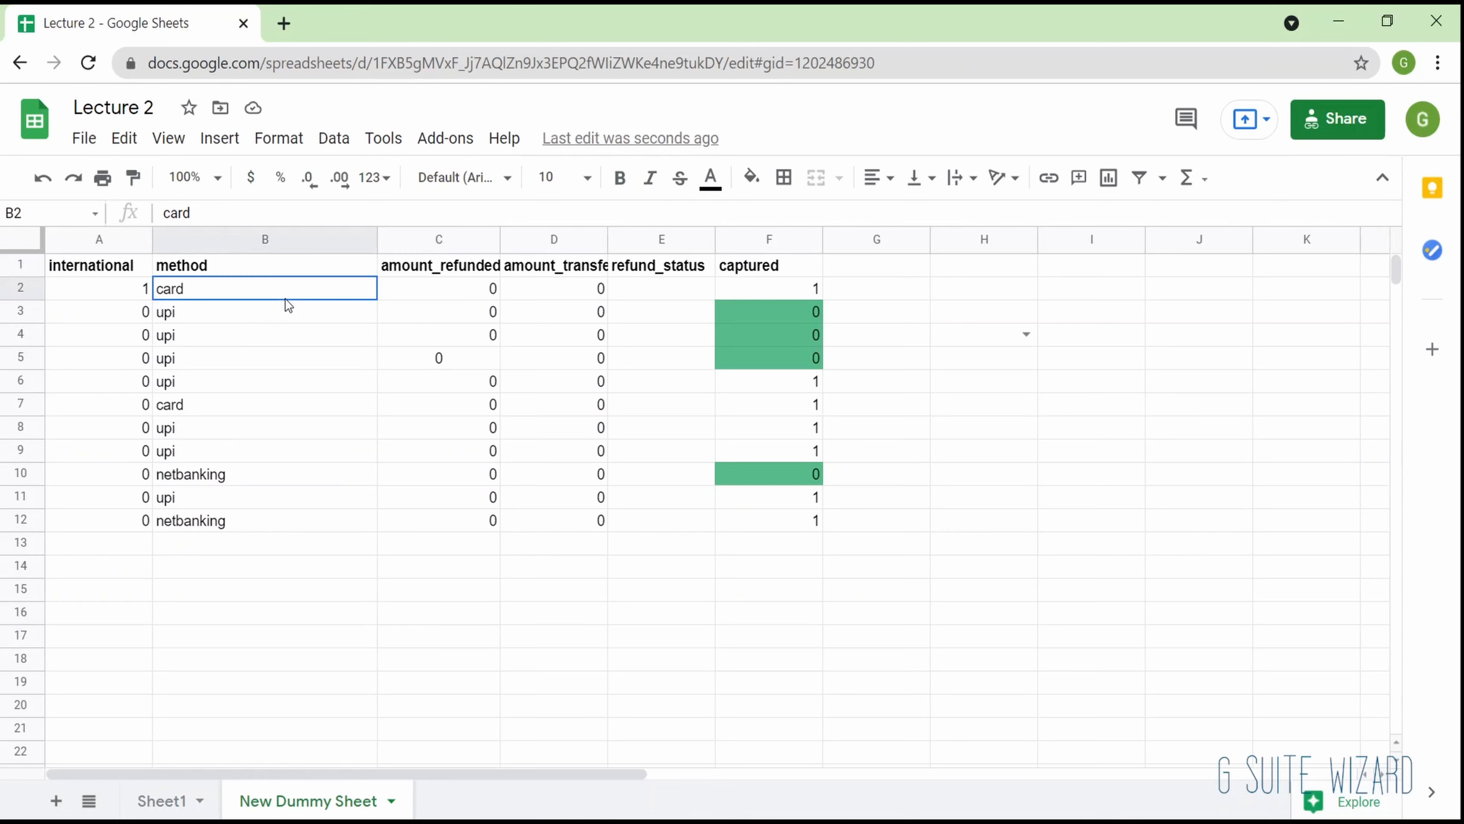
# - Enter a UNIQUE formula over the whole of column B (B:B) in cell C16
pyautogui.click(467, 616)
pyautogui.write('=')
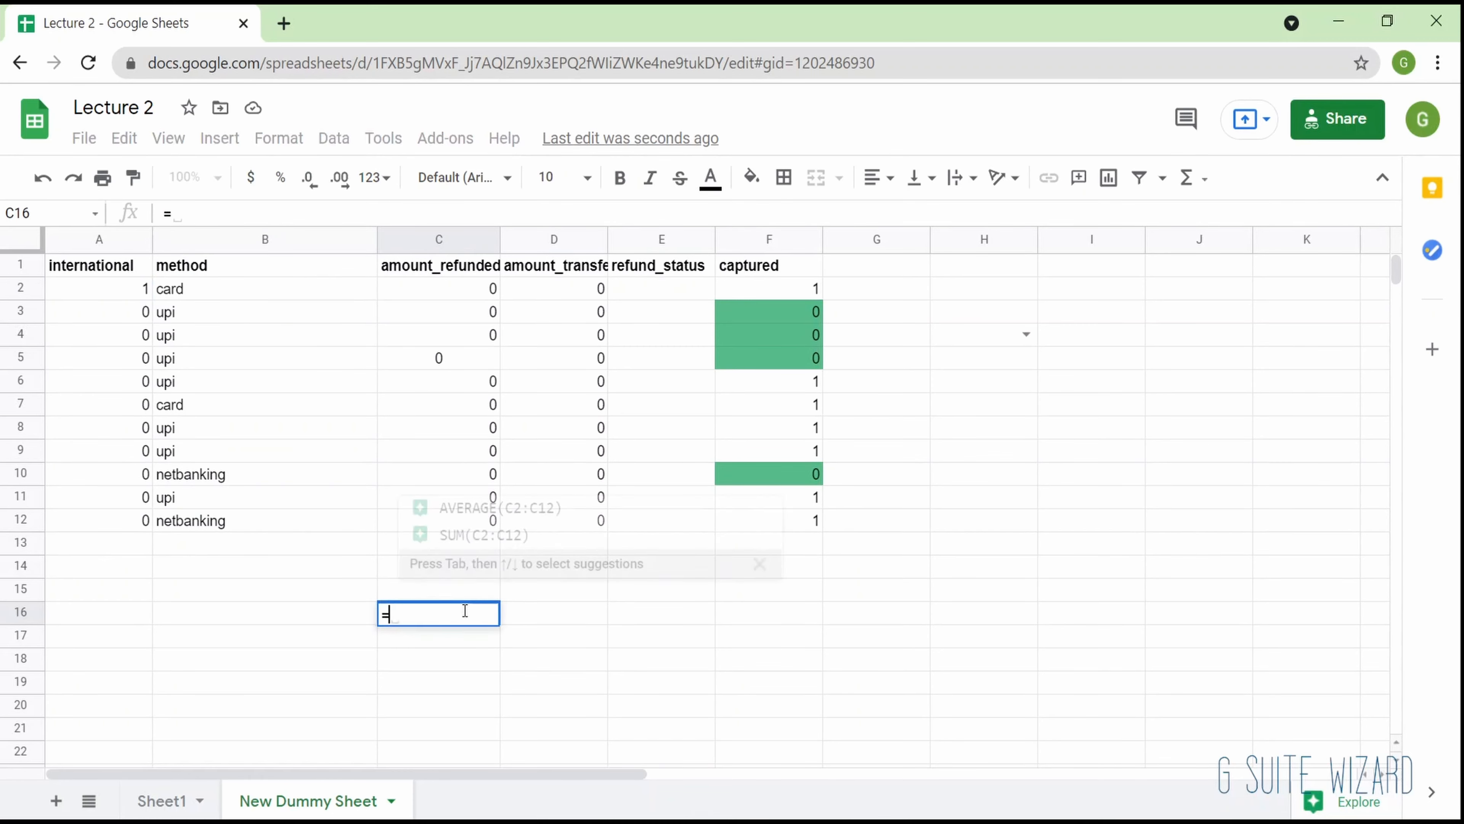
pyautogui.write('uni')
pyautogui.press('Tab')
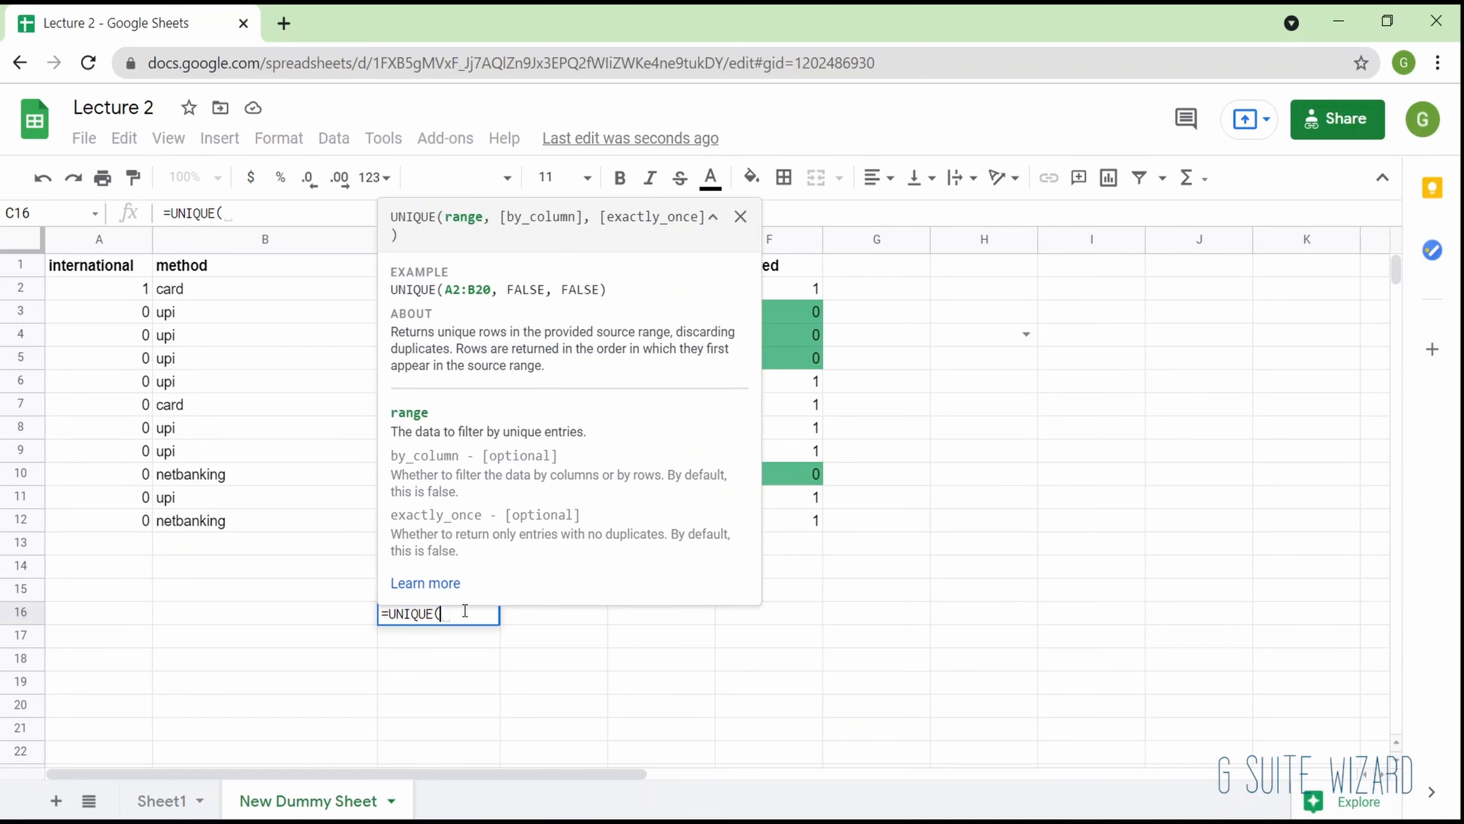
pyautogui.click(219, 236)
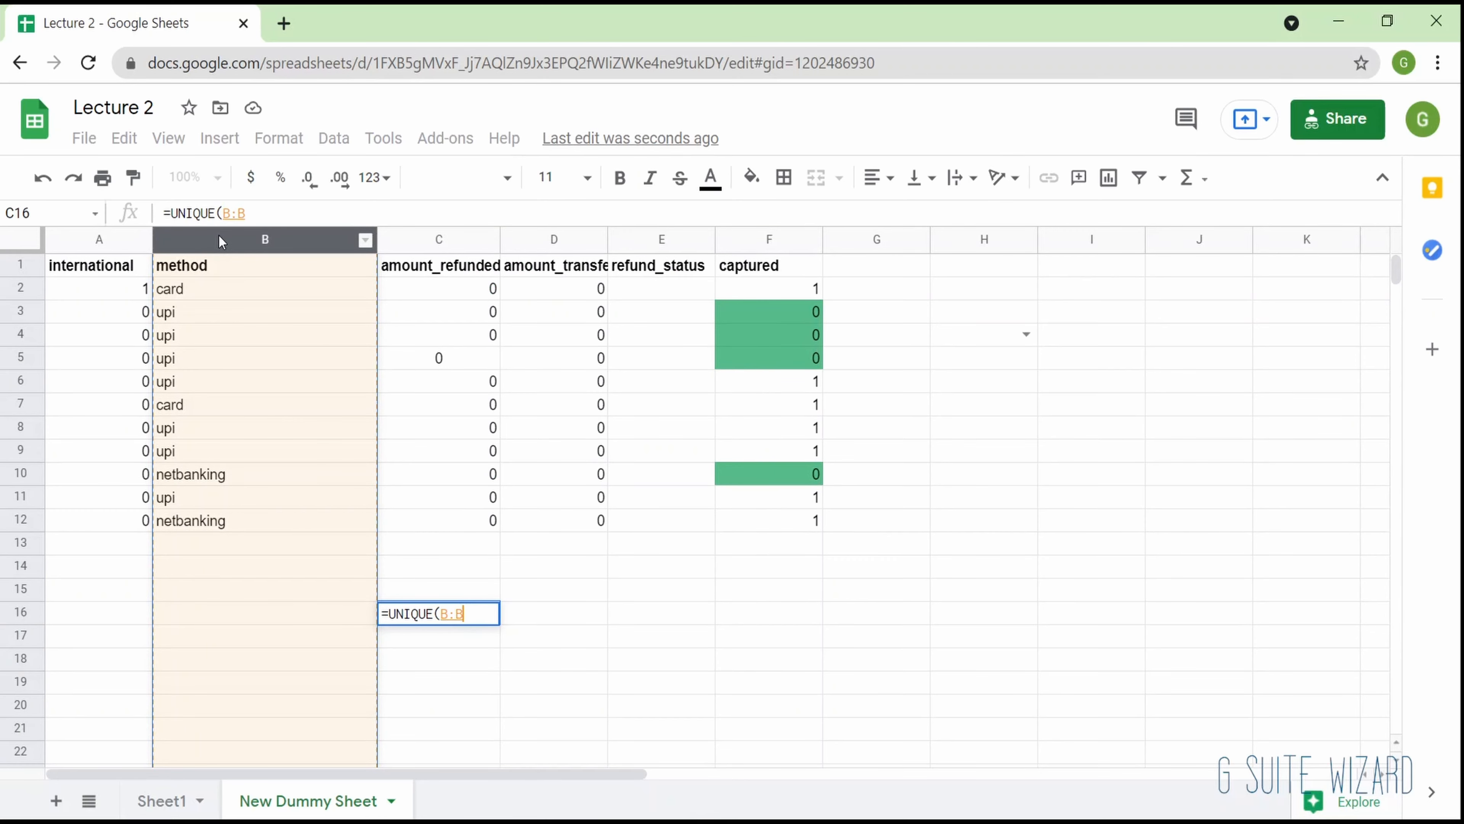
pyautogui.press('Return')
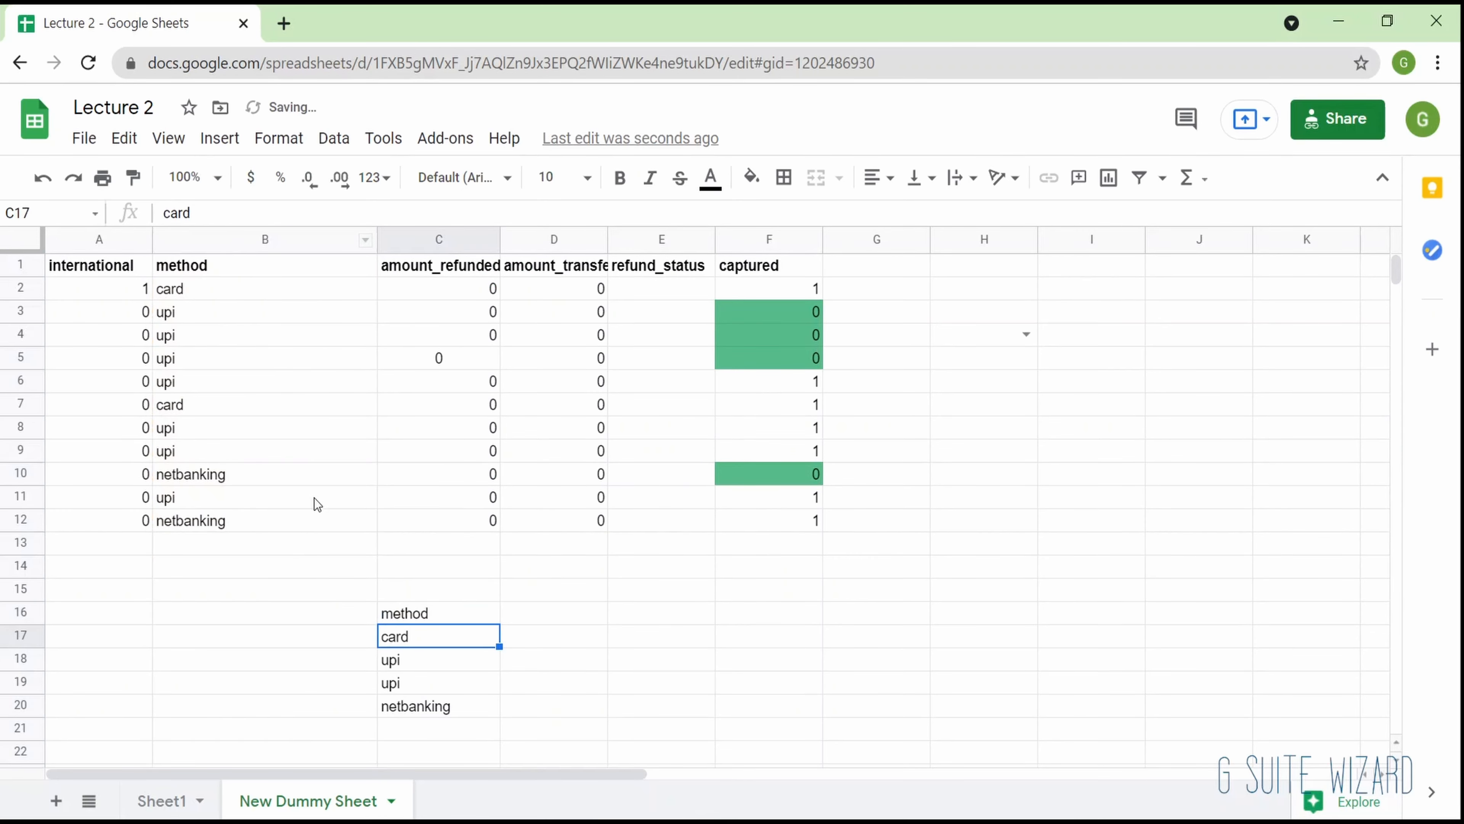
# - Compare the two upi entries in C18 and C19 of the UNIQUE results
pyautogui.scroll(-2, 316, 505)
pyautogui.scroll(1, 319, 512)
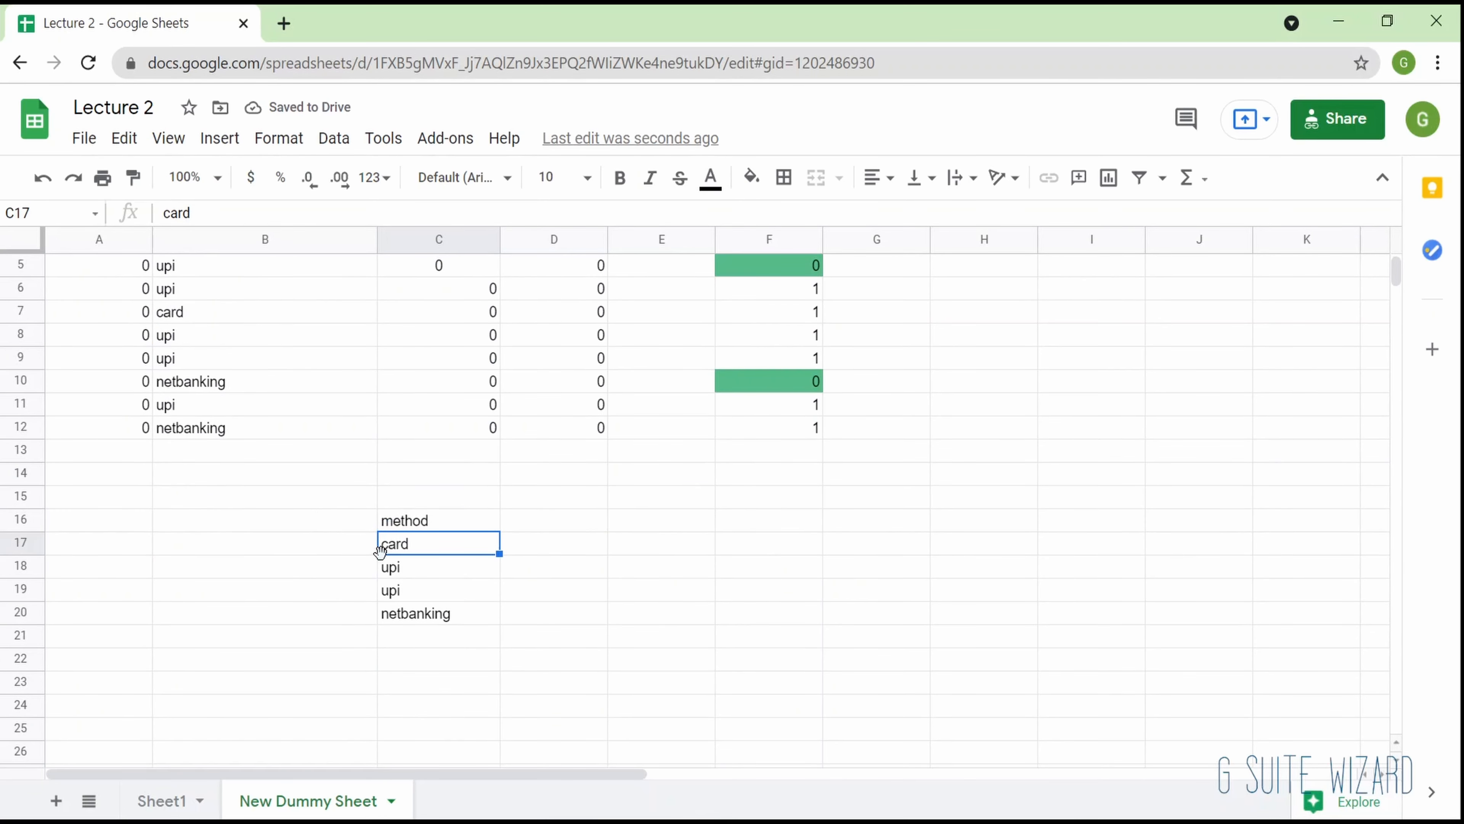
pyautogui.click(391, 568)
pyautogui.press('Down')
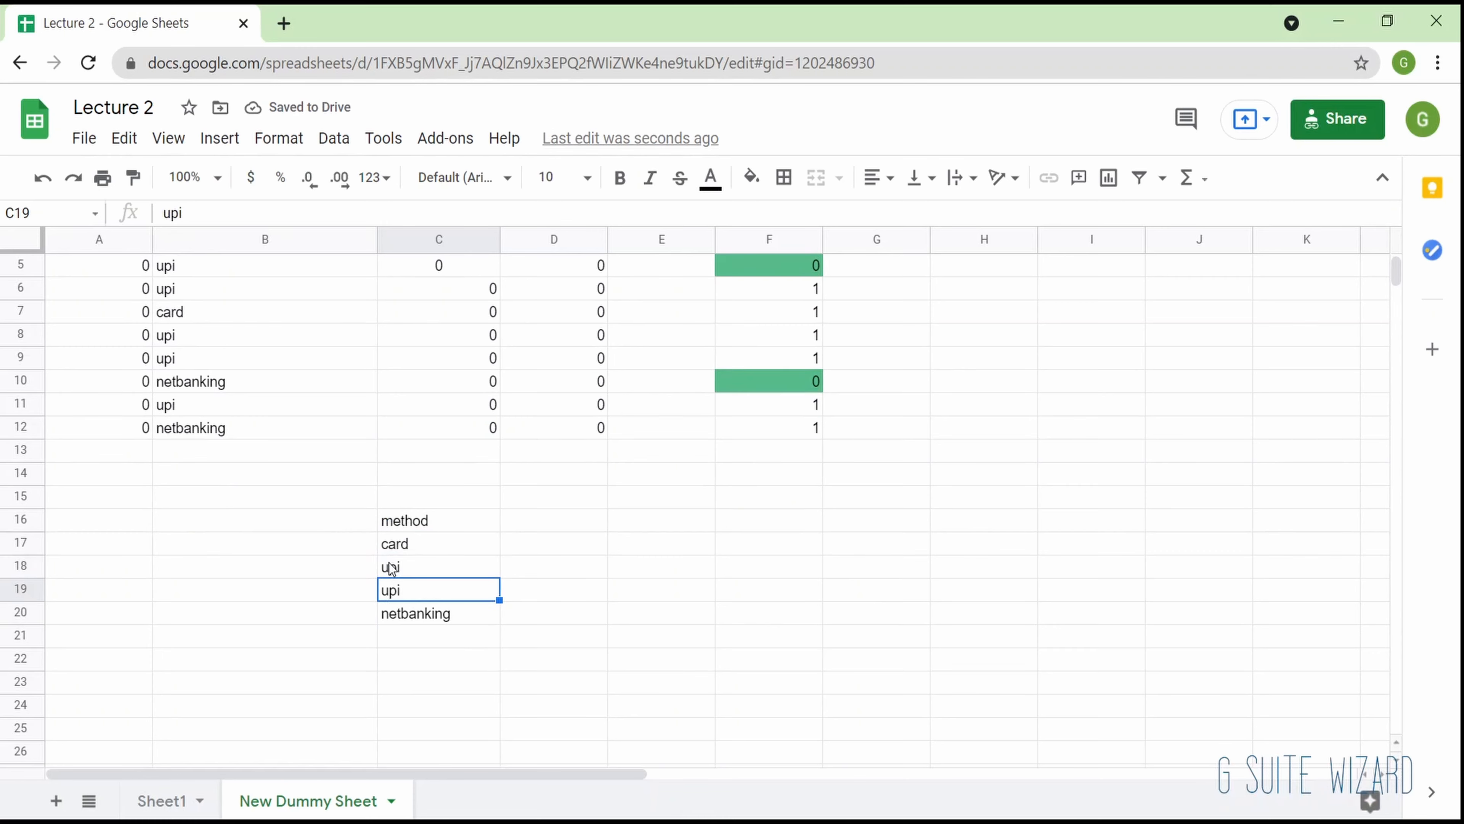
pyautogui.press('Up')
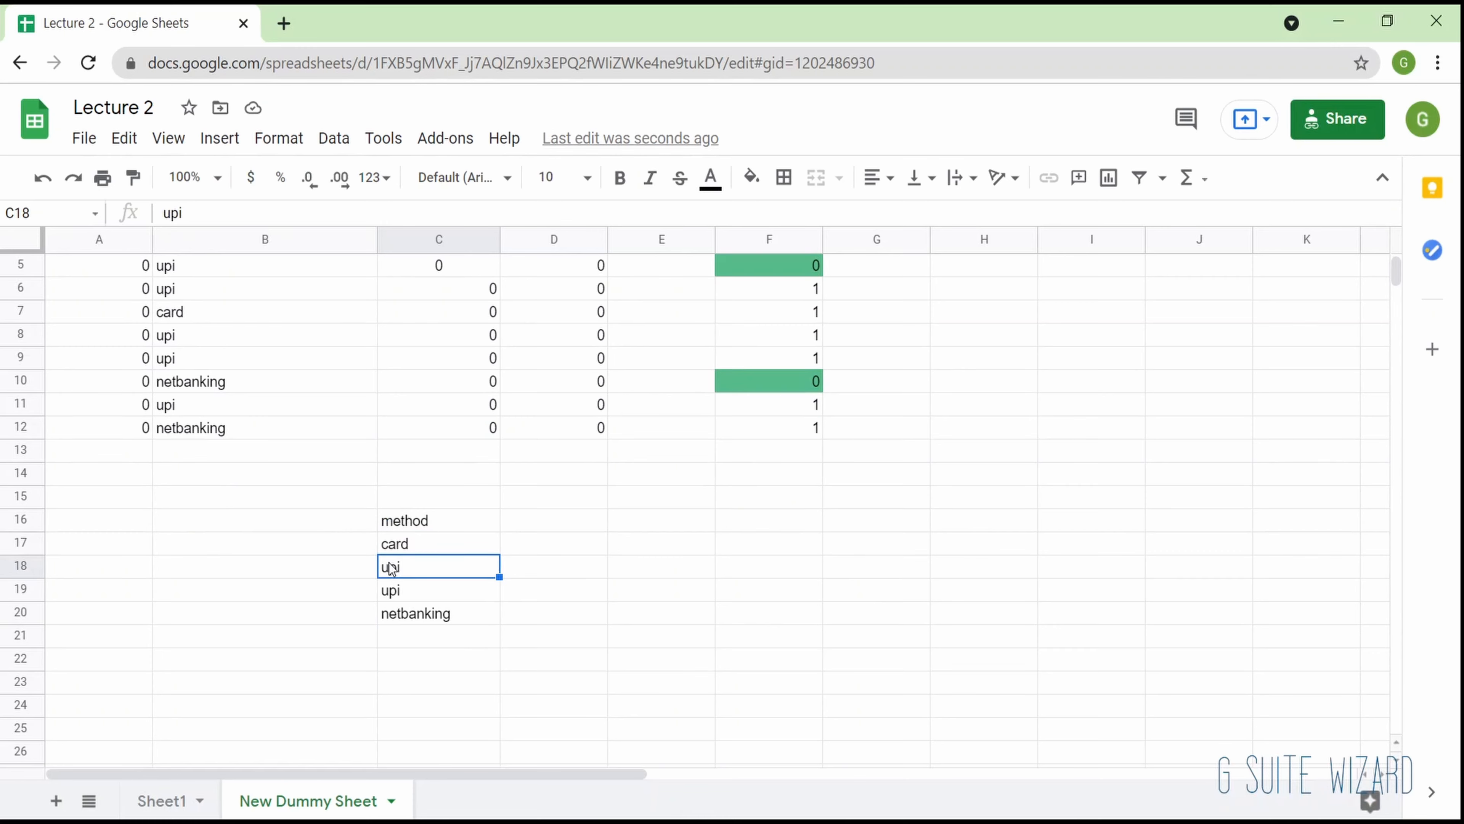
# - Inspect the upi entry in C18 of the UNIQUE results for a hidden trailing space
pyautogui.press('Up')
pyautogui.press('Down')
pyautogui.press('Return')
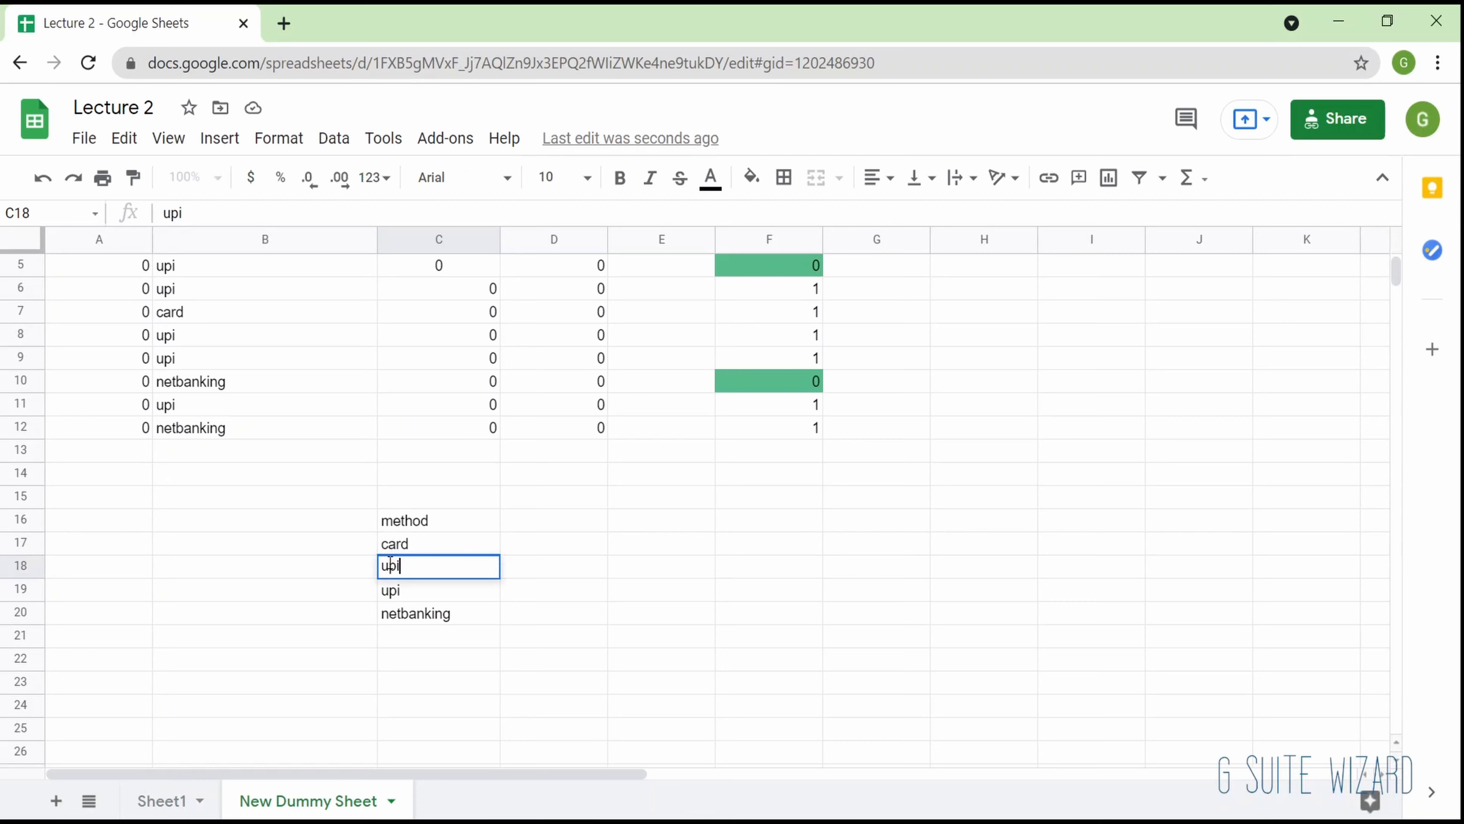
pyautogui.press('Return')
pyautogui.press('Return')
pyautogui.press('Return')
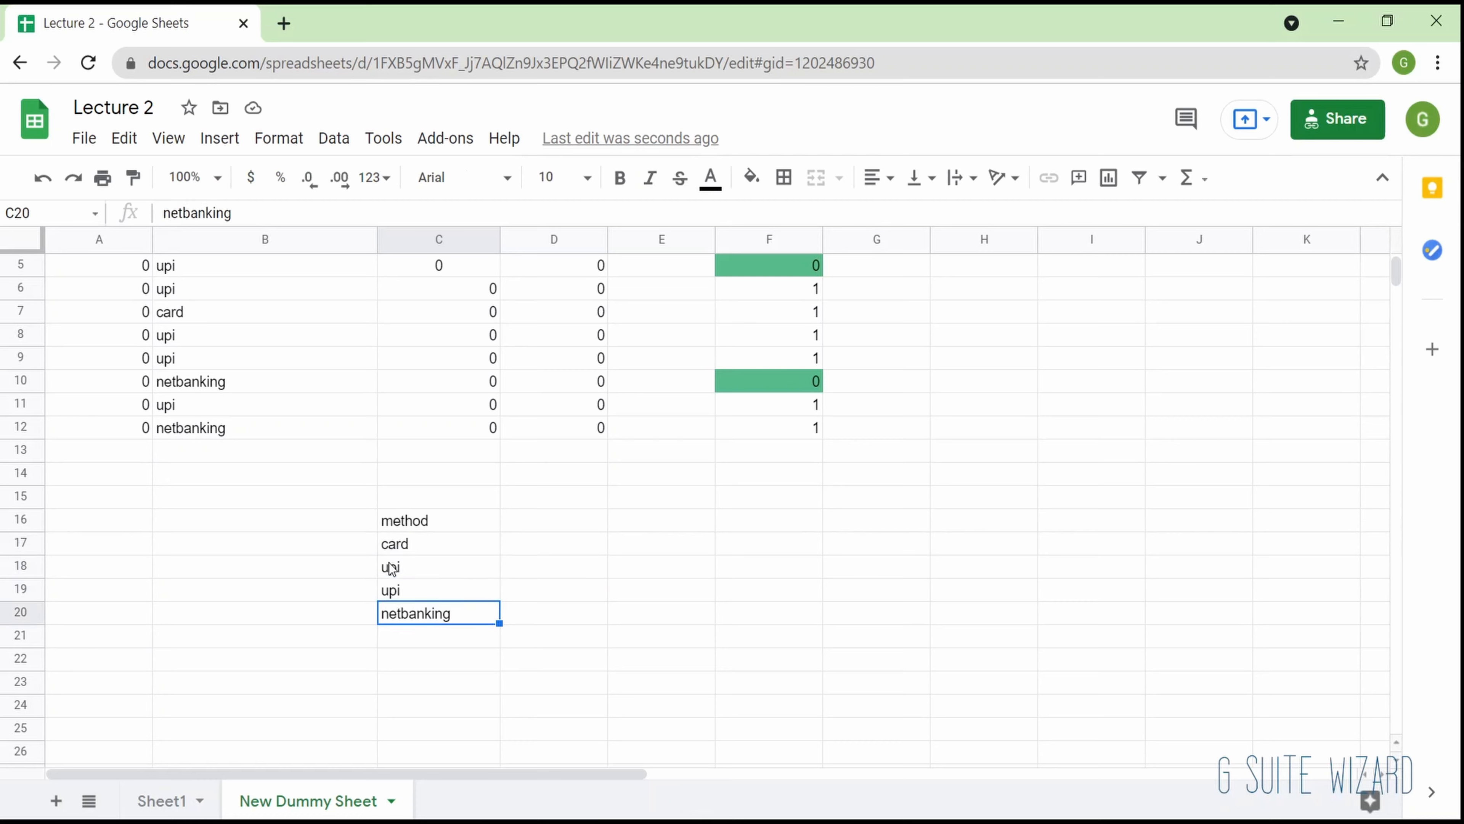
# - Delete the UNIQUE formula from cell C16
pyautogui.click(422, 521)
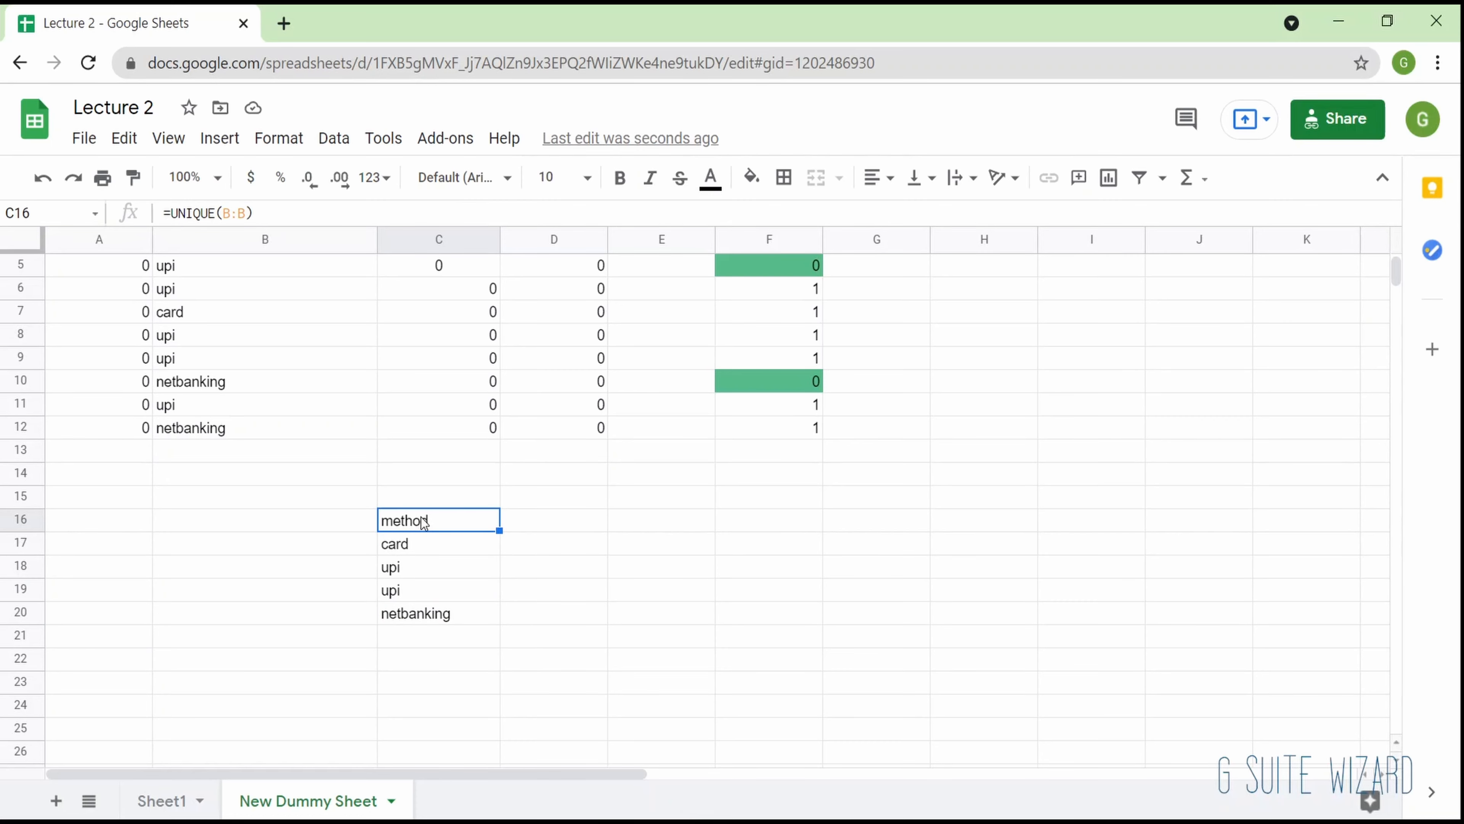
pyautogui.press('Delete')
# - Trim whitespace from the whole method column (B) and select cell B9 to check it
pyautogui.scroll(2, 421, 518)
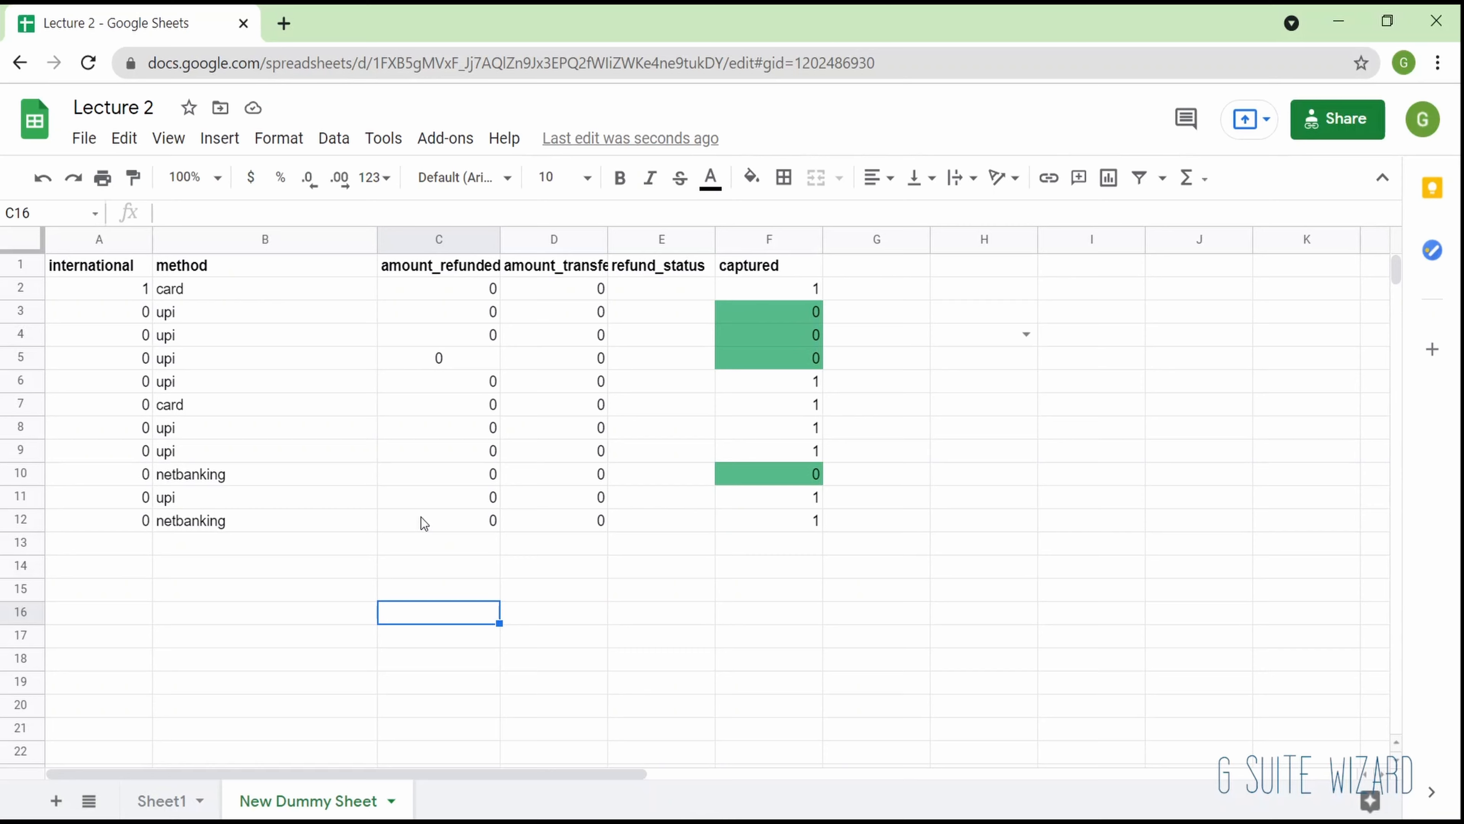
pyautogui.click(305, 236)
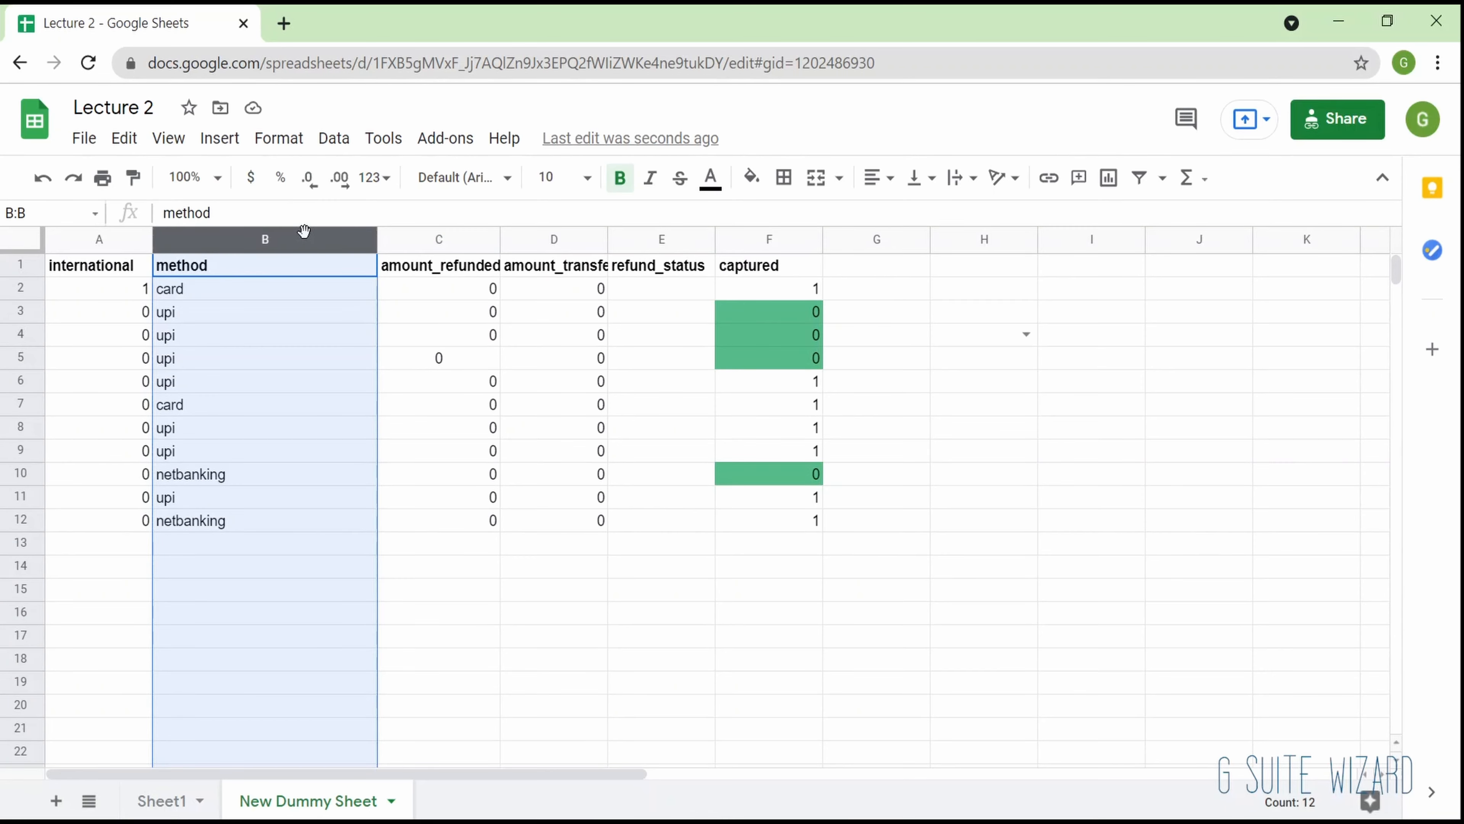
pyautogui.click(363, 134)
pyautogui.moveTo(316, 138)
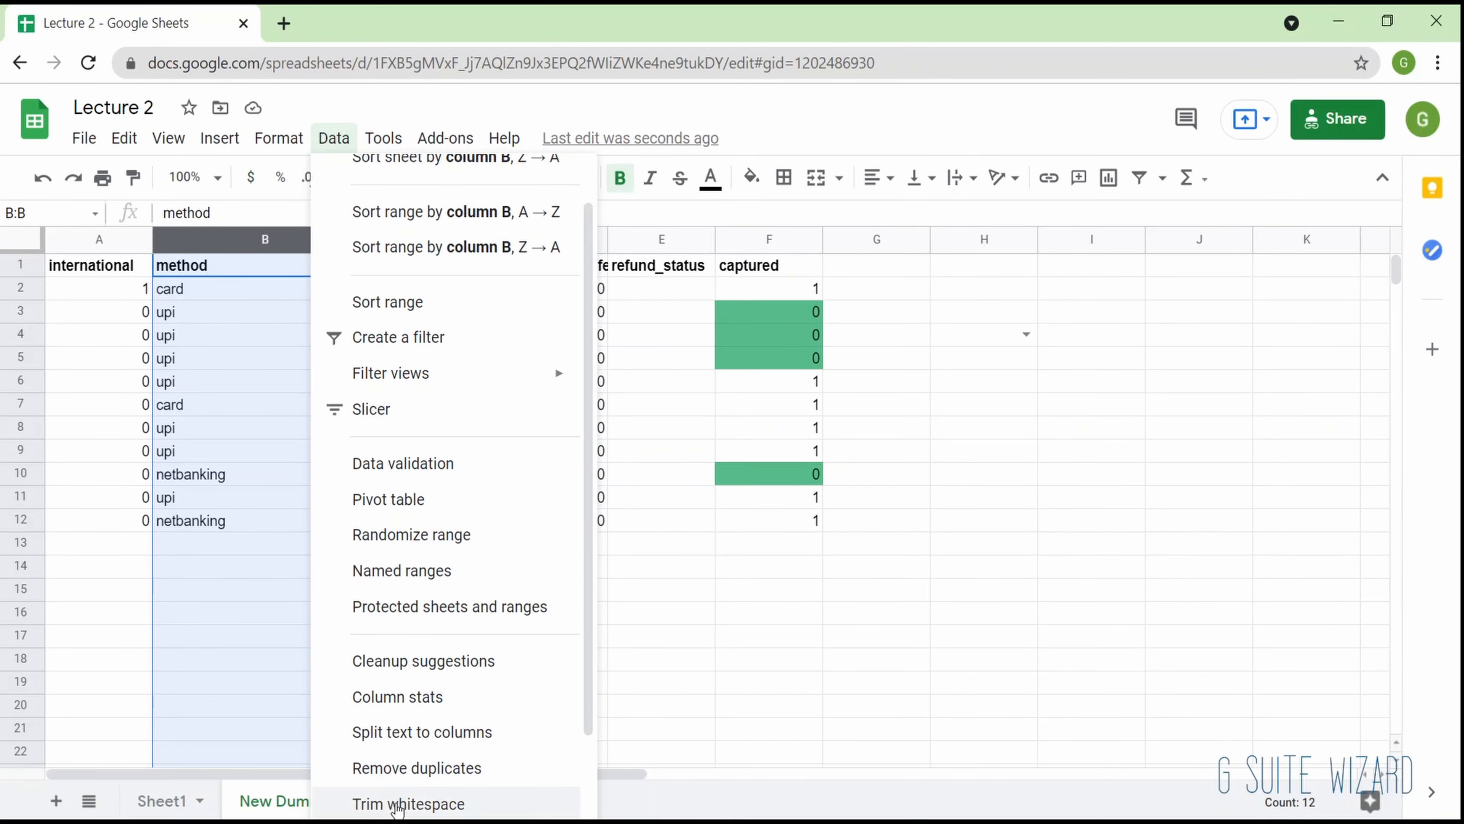
pyautogui.click(400, 807)
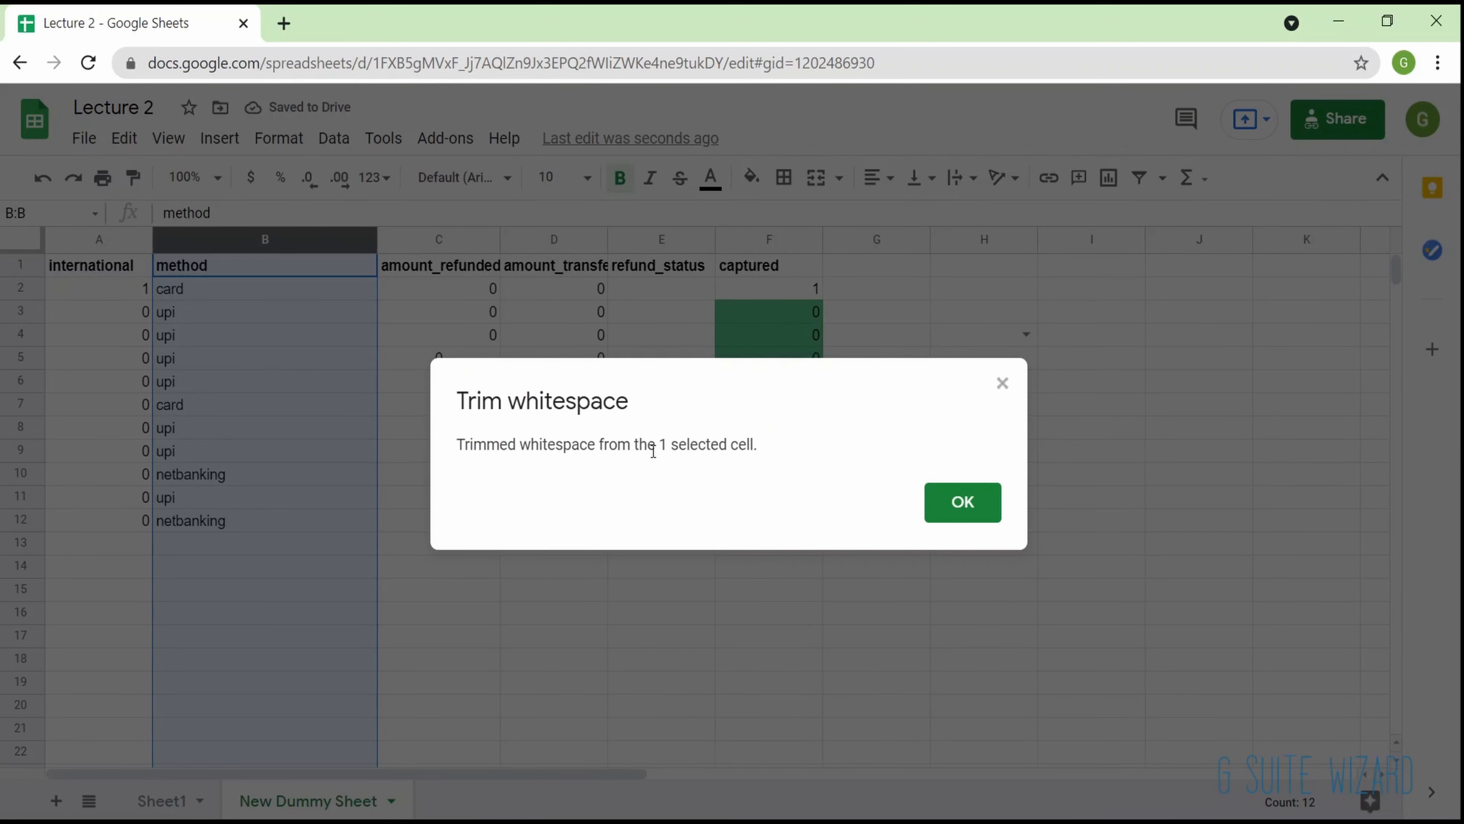
pyautogui.click(959, 510)
pyautogui.click(289, 458)
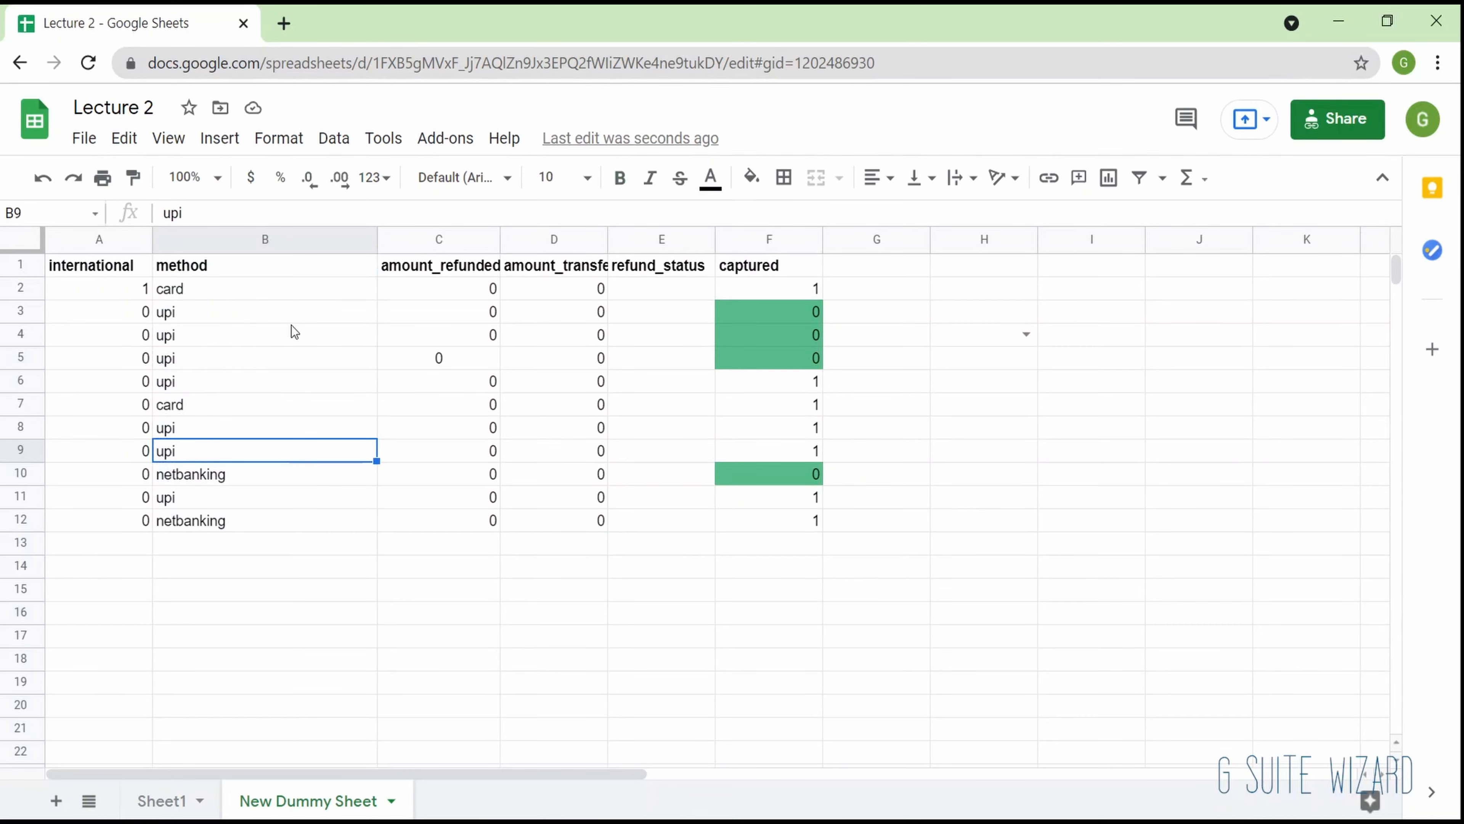
# - Group rows 3 to 9, using the selected range B3:B9
pyautogui.click(337, 151)
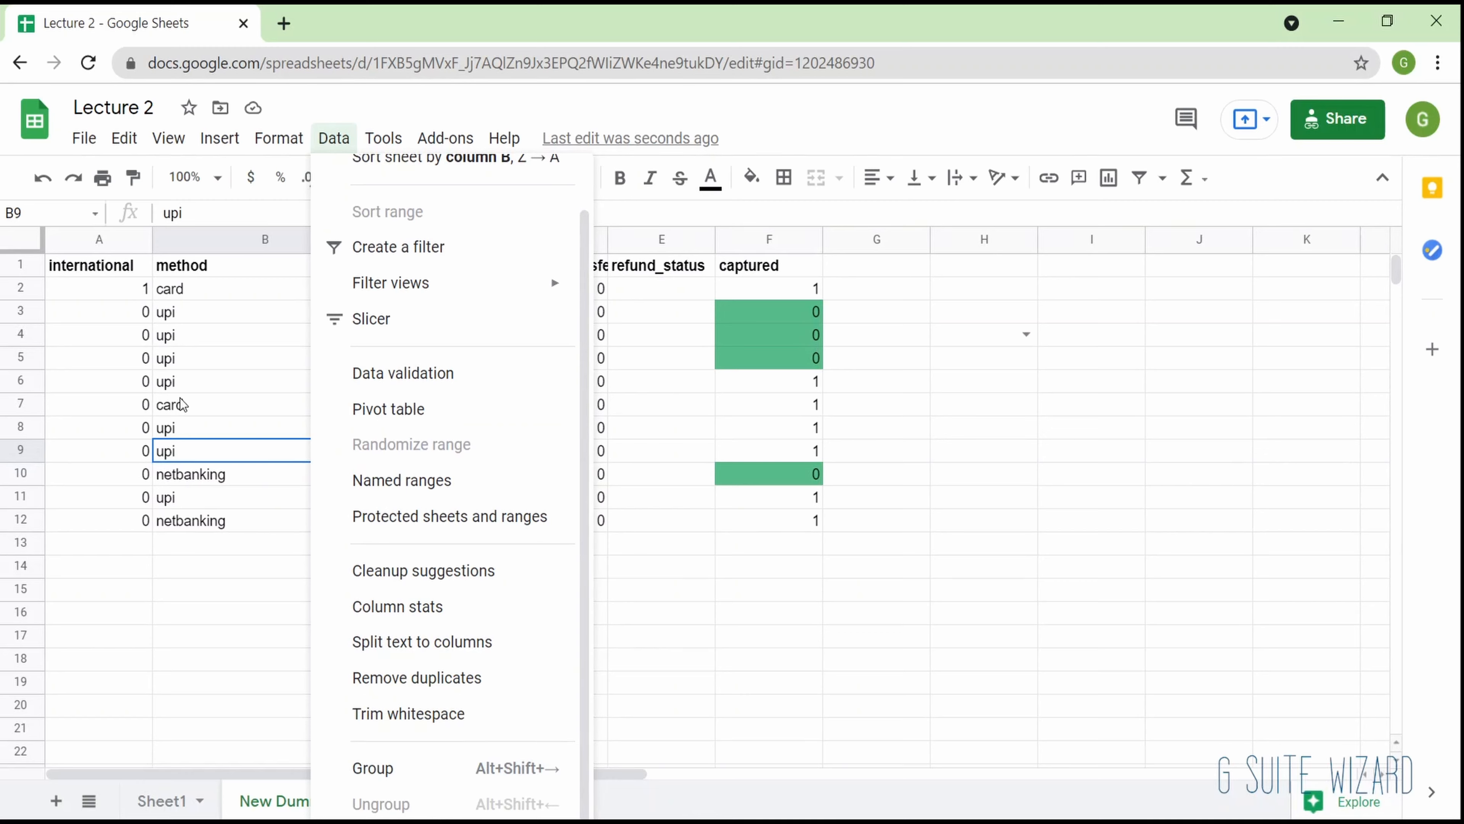
pyautogui.click(198, 340)
pyautogui.moveTo(237, 304); pyautogui.dragTo(236, 451)
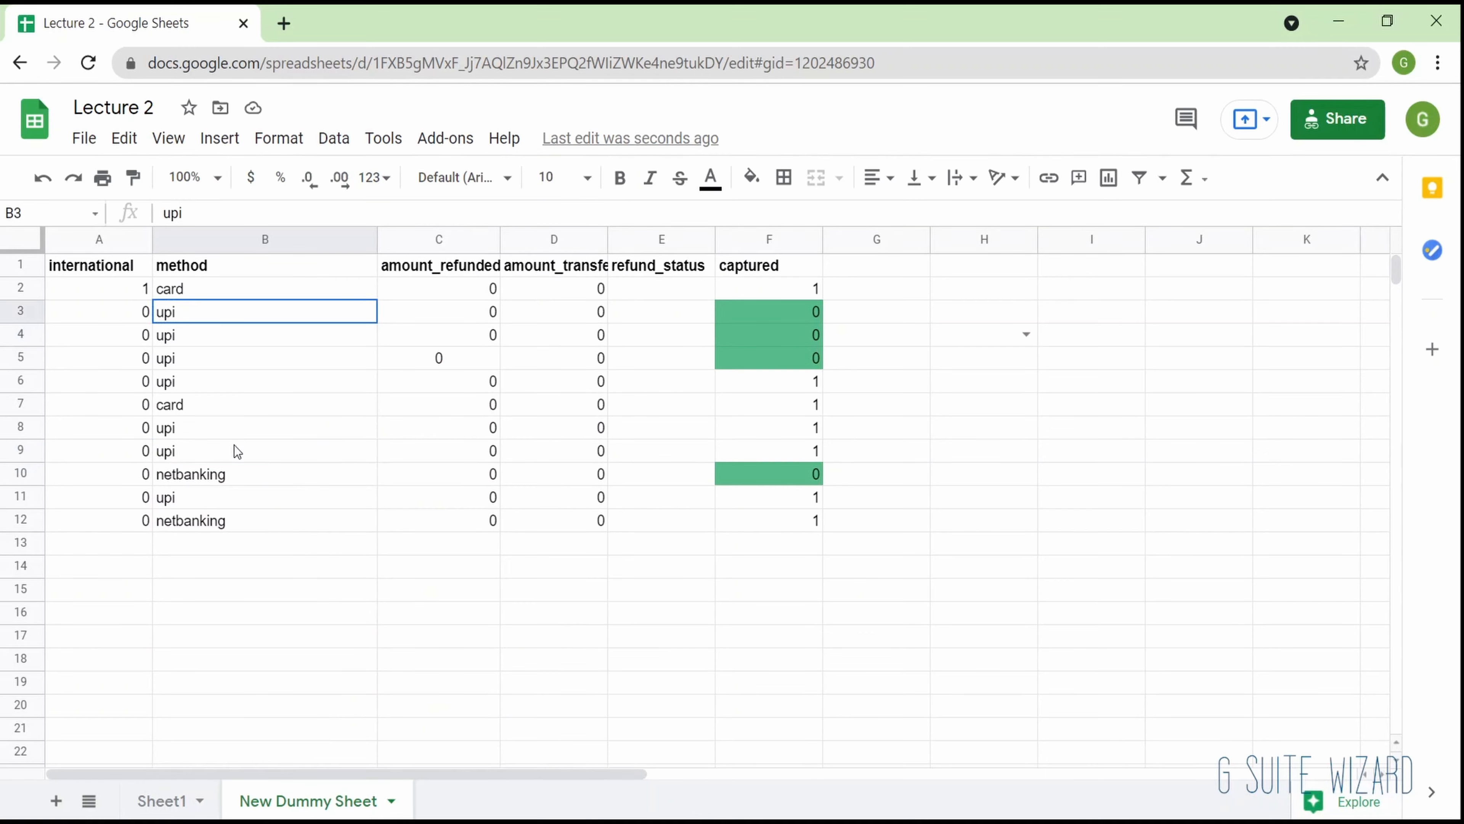
pyautogui.click(335, 142)
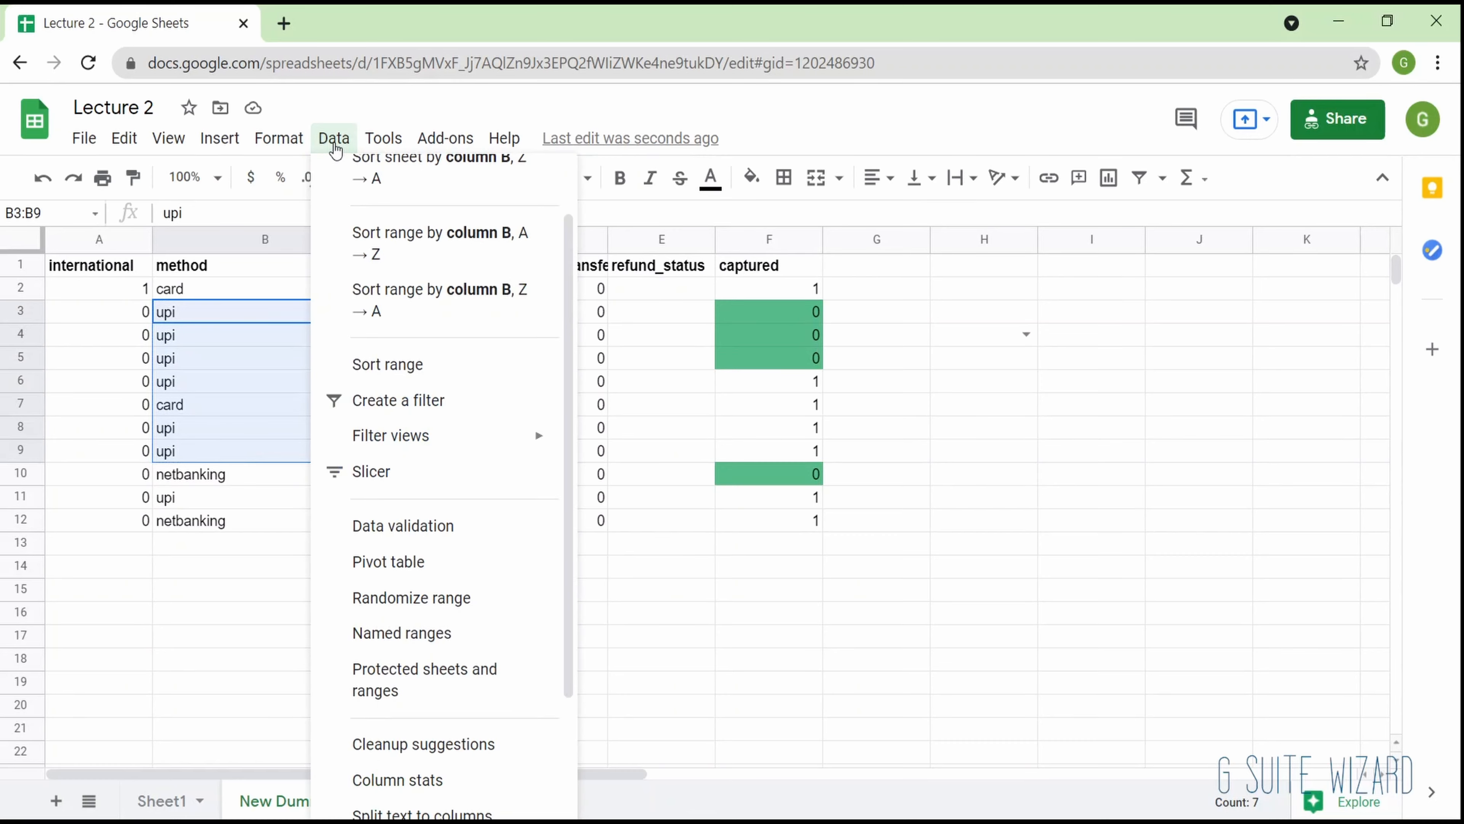
pyautogui.scroll(-2, 423, 802)
pyautogui.scroll(-2, 421, 764)
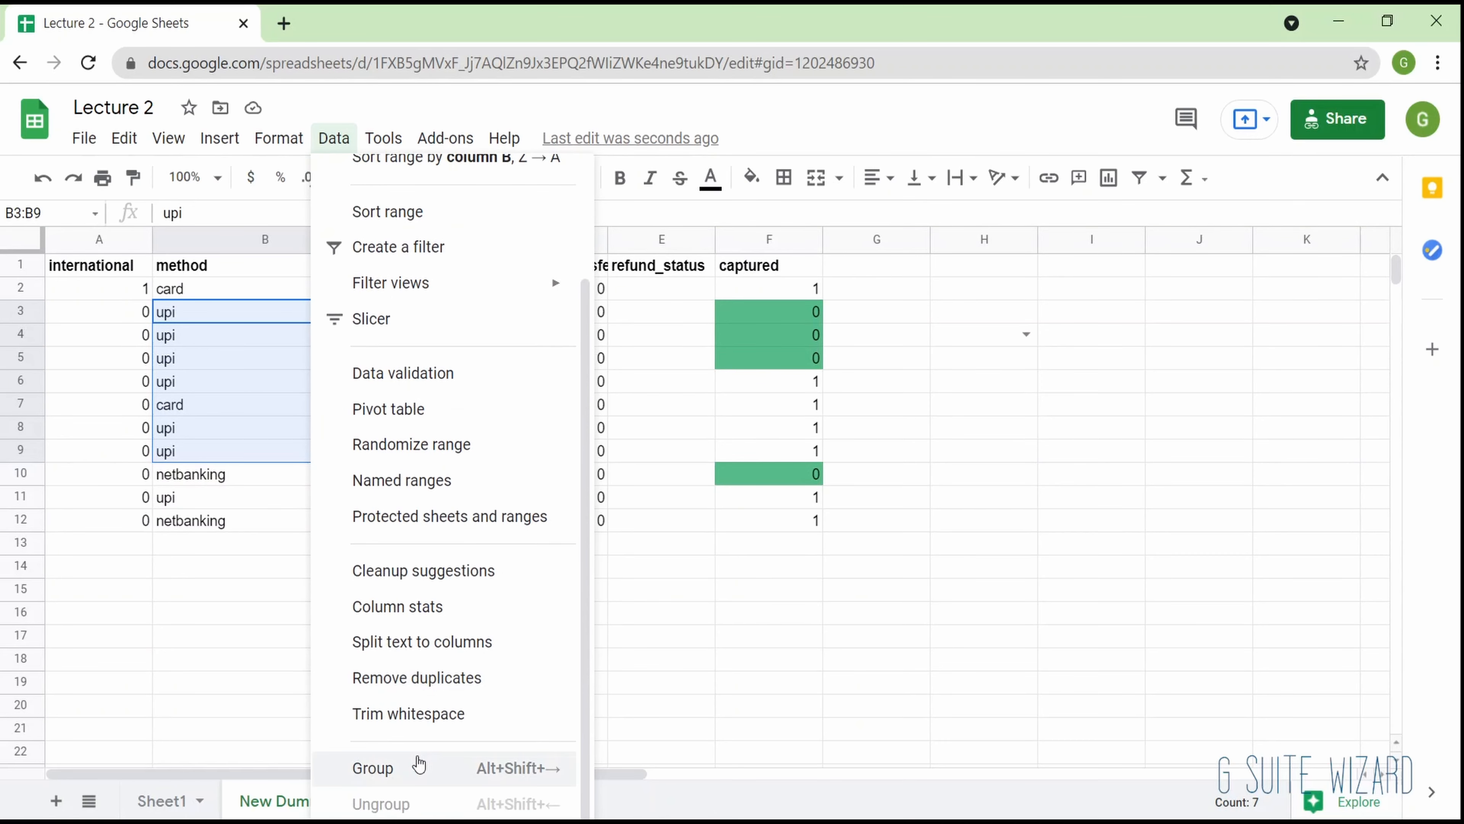
pyautogui.click(419, 761)
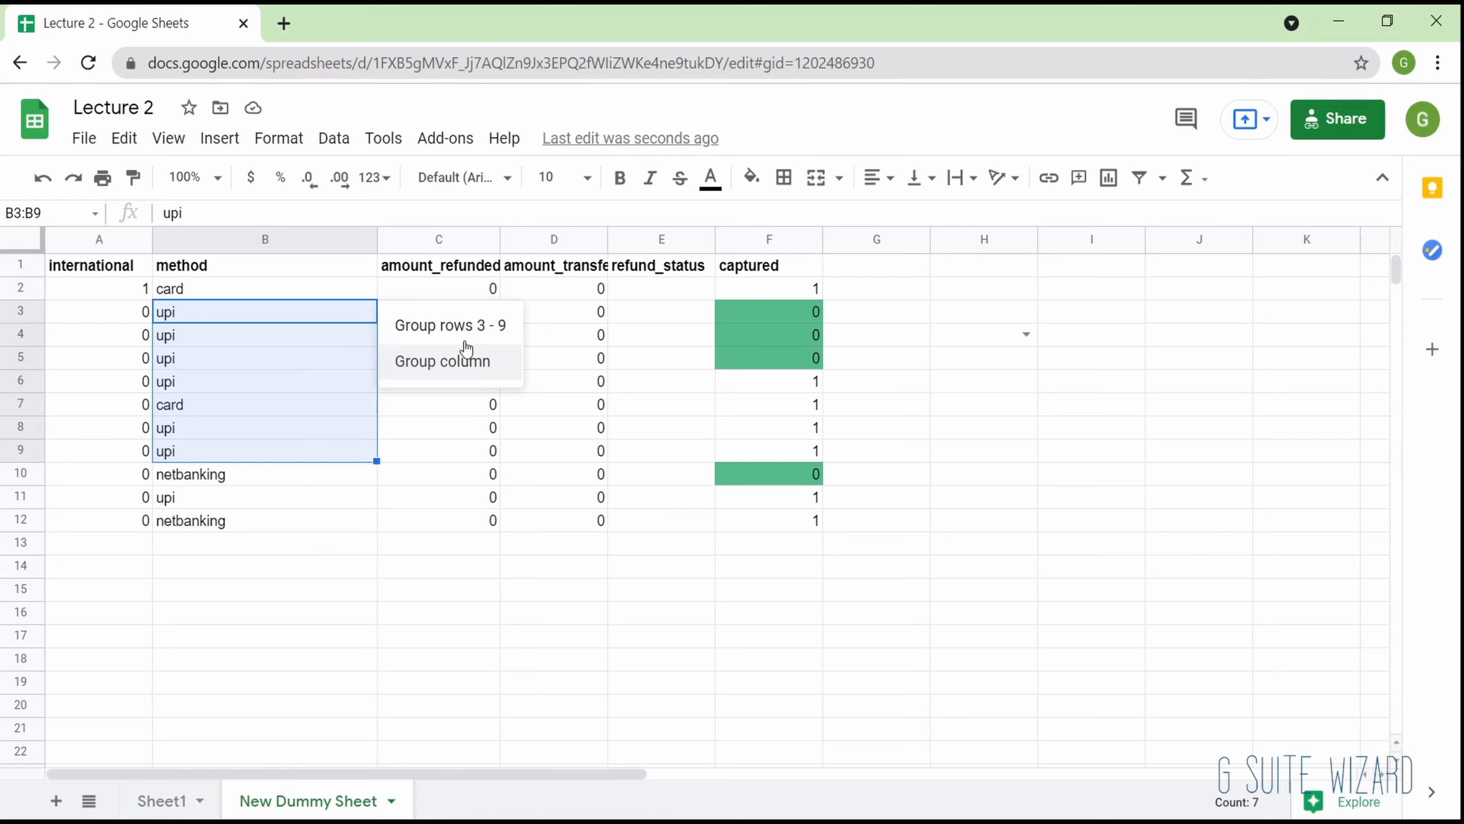
pyautogui.click(466, 327)
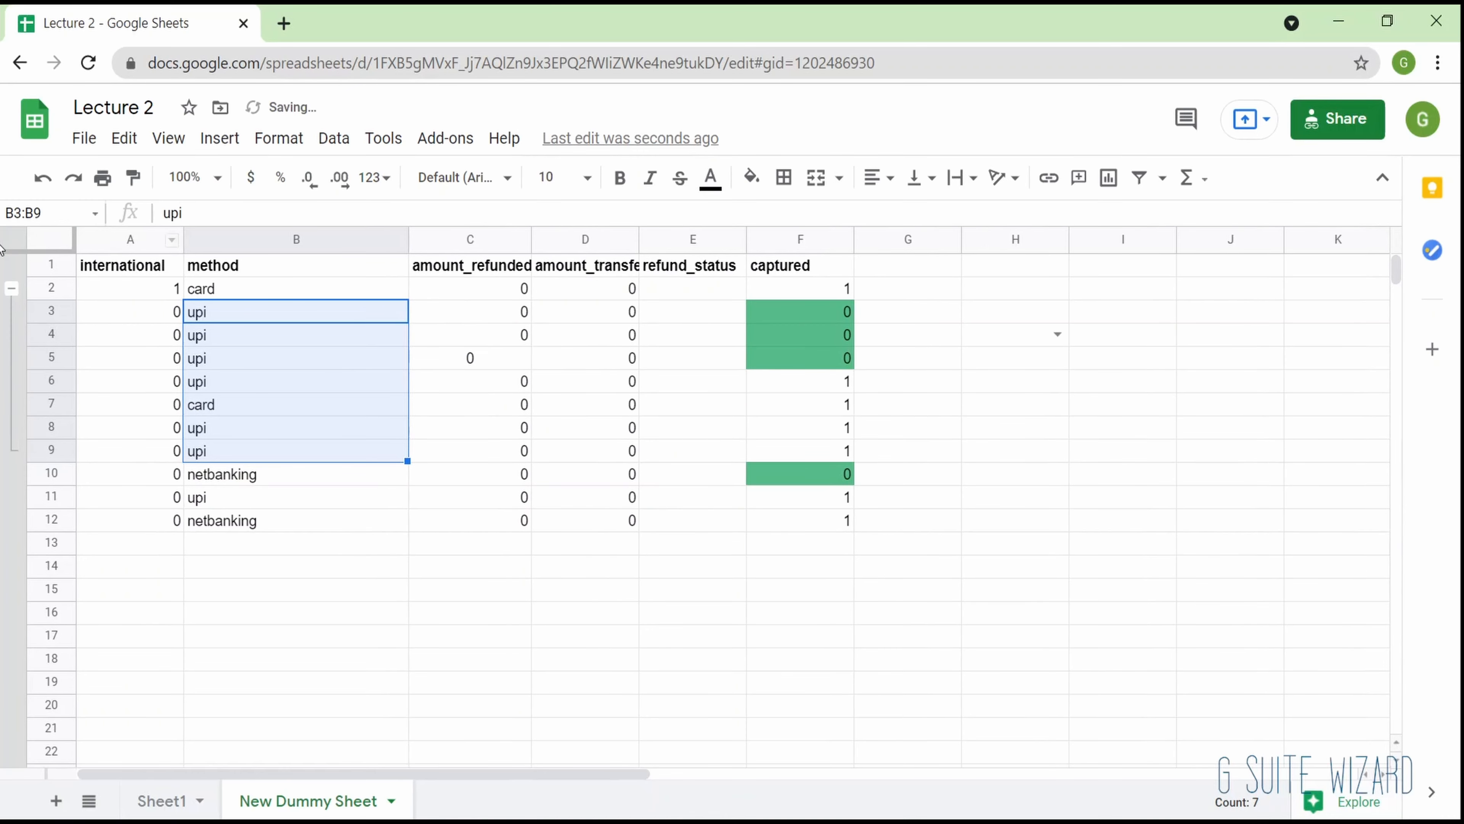
# - Collapse and expand the group of rows 3 to 9, leaving it collapsed
pyautogui.click(11, 288)
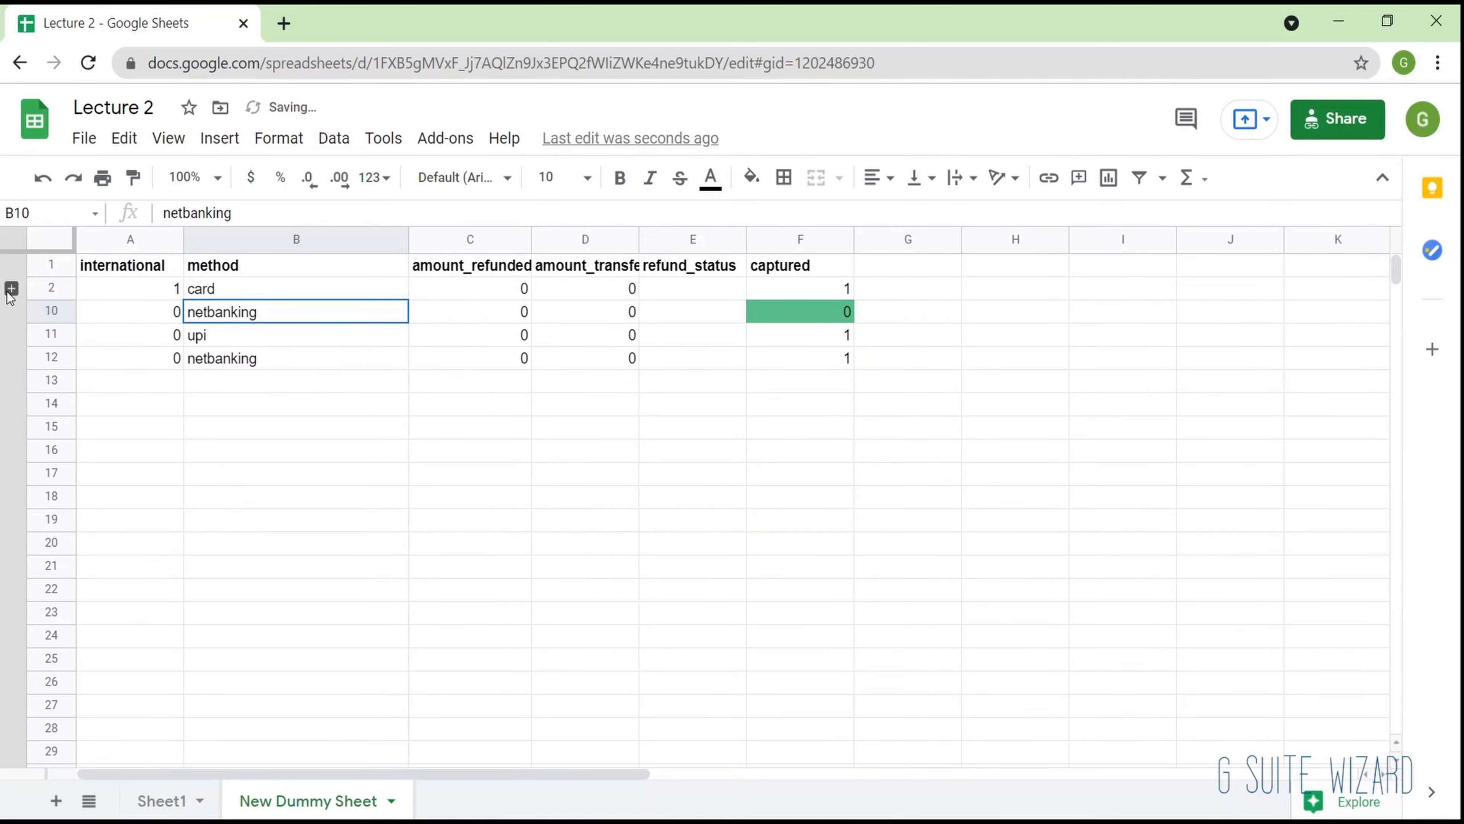
pyautogui.click(11, 288)
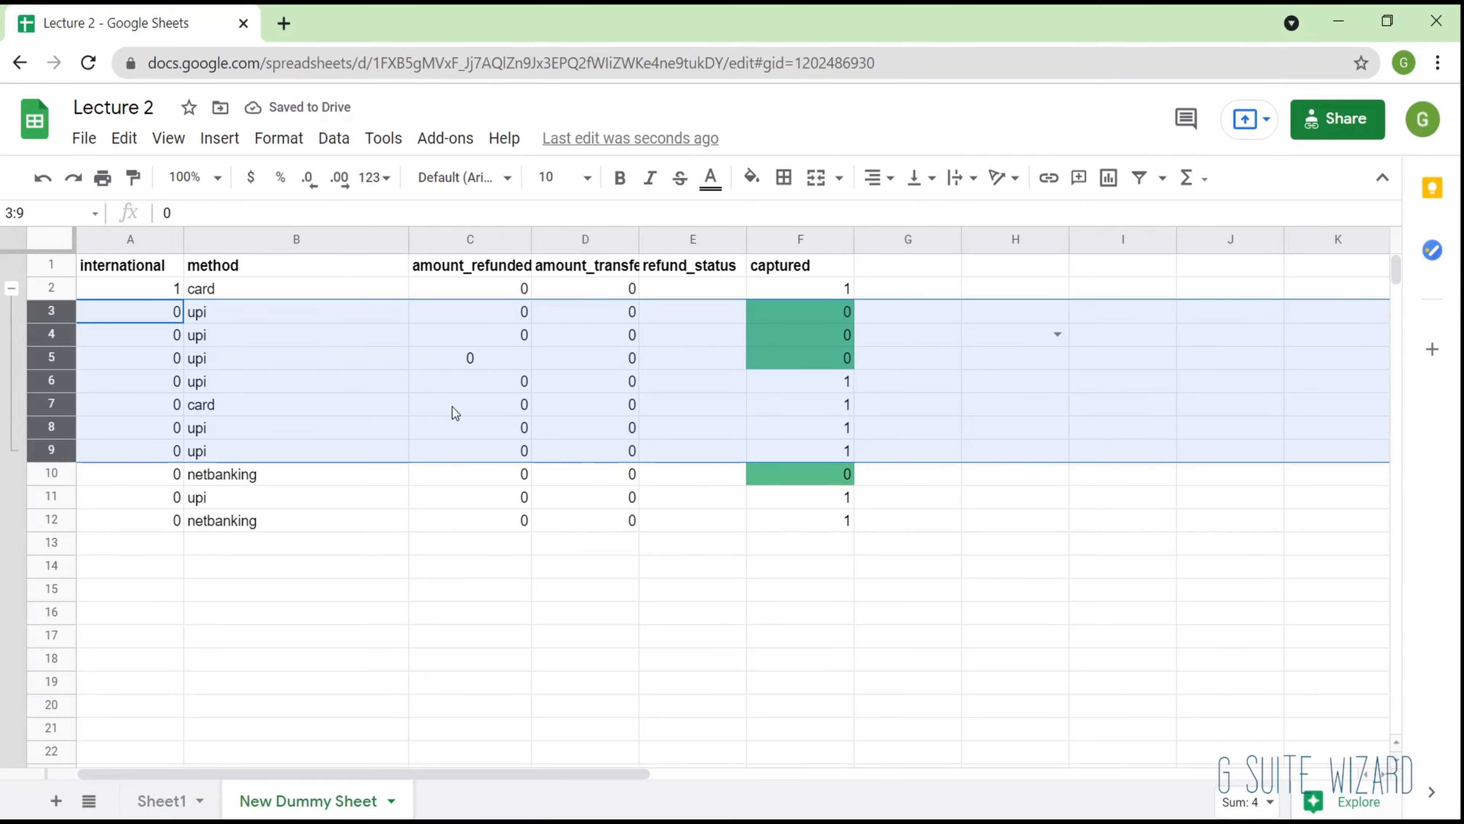
pyautogui.click(20, 352)
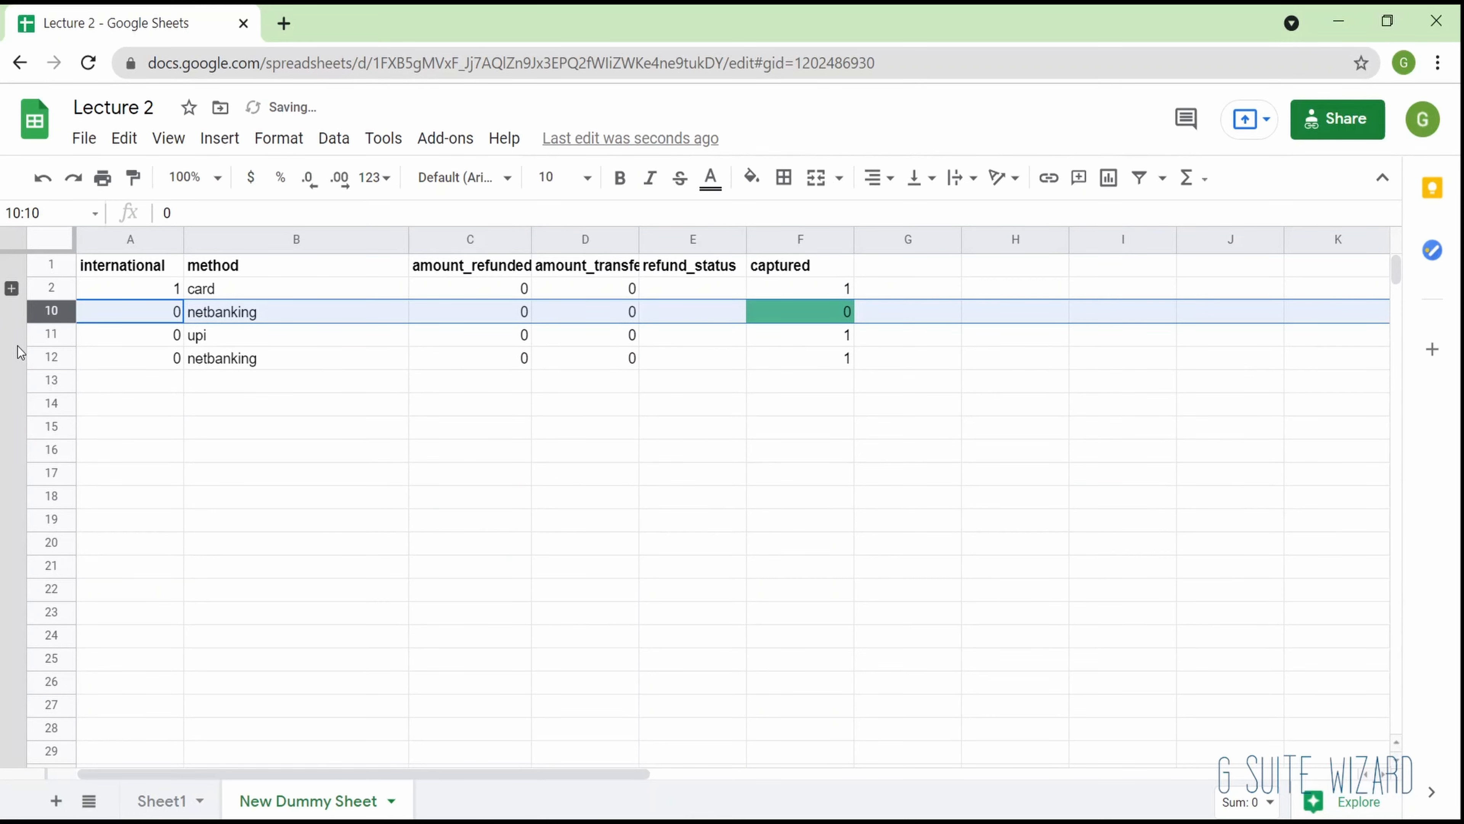
pyautogui.click(333, 139)
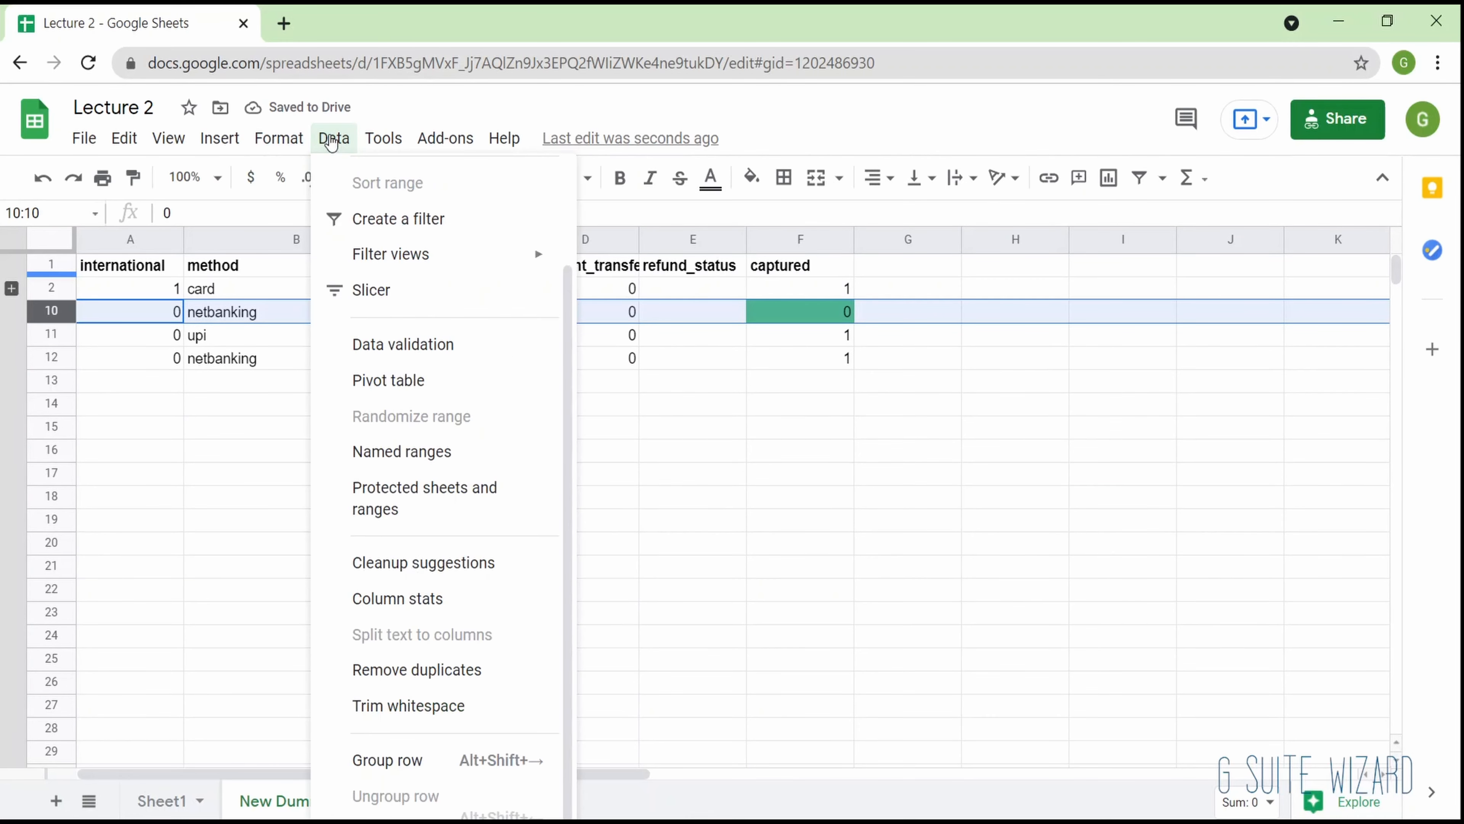
pyautogui.moveTo(381, 137)
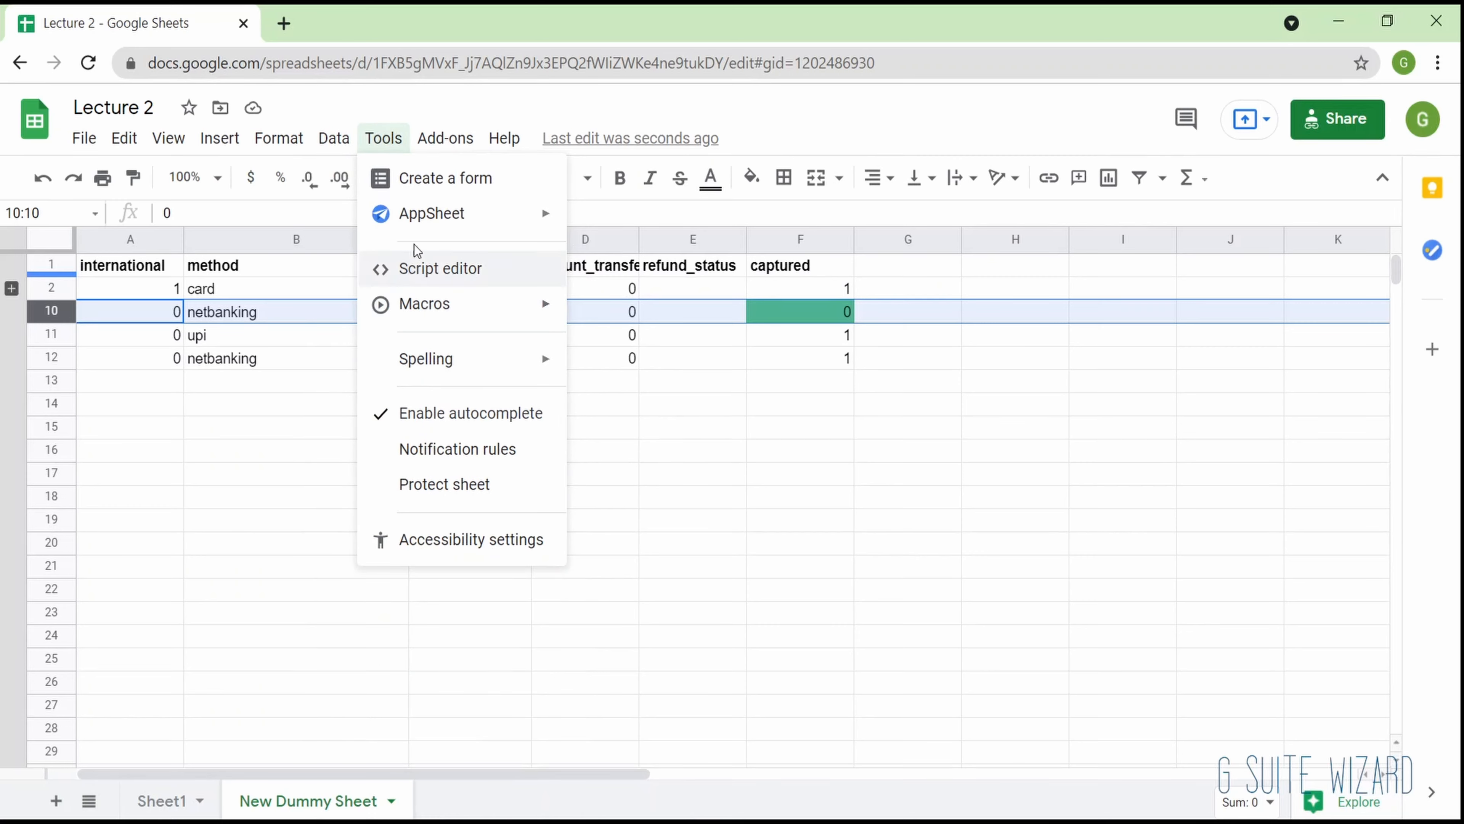
pyautogui.moveTo(420, 229)
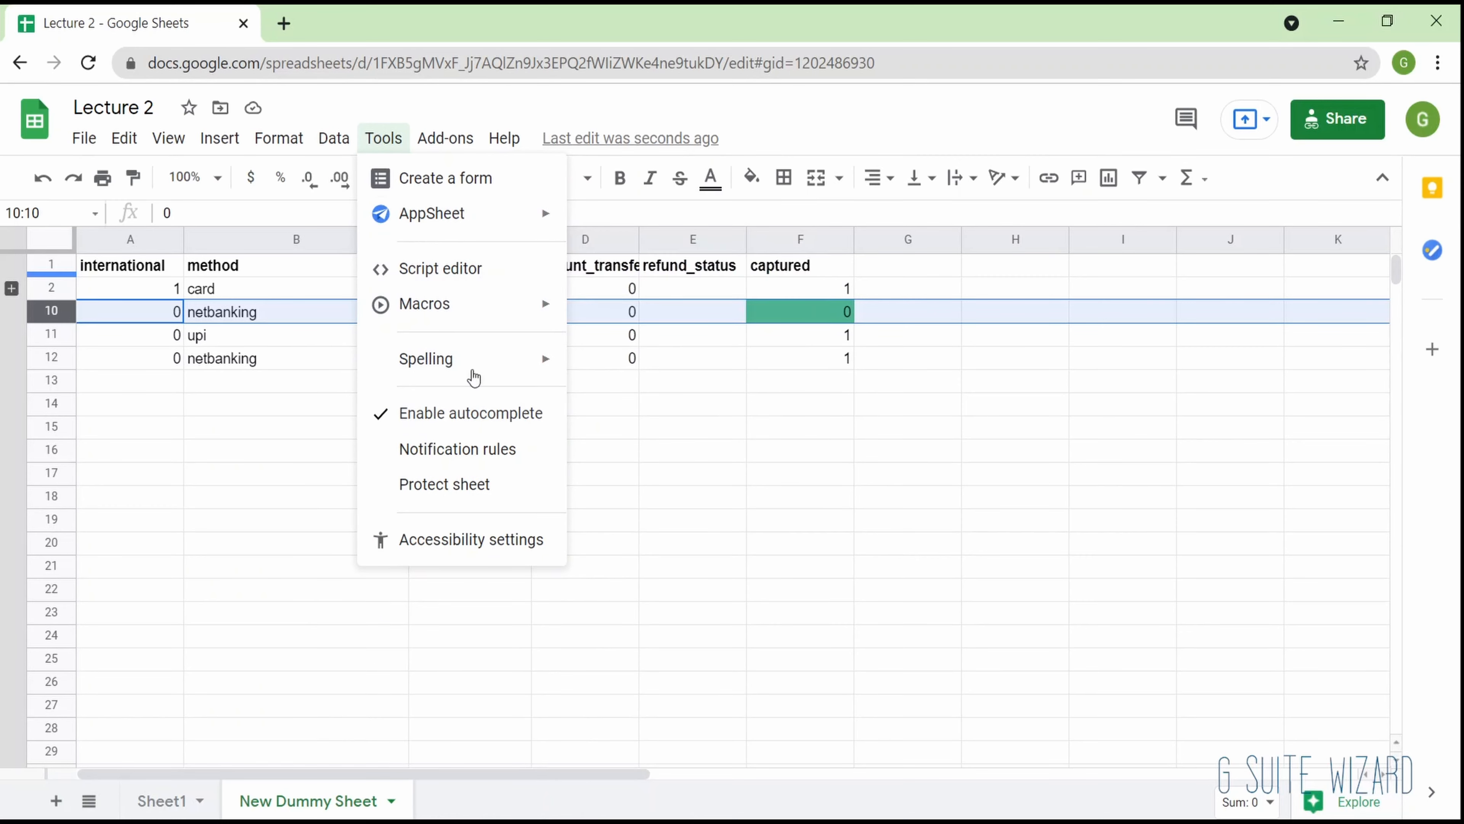
pyautogui.moveTo(474, 371)
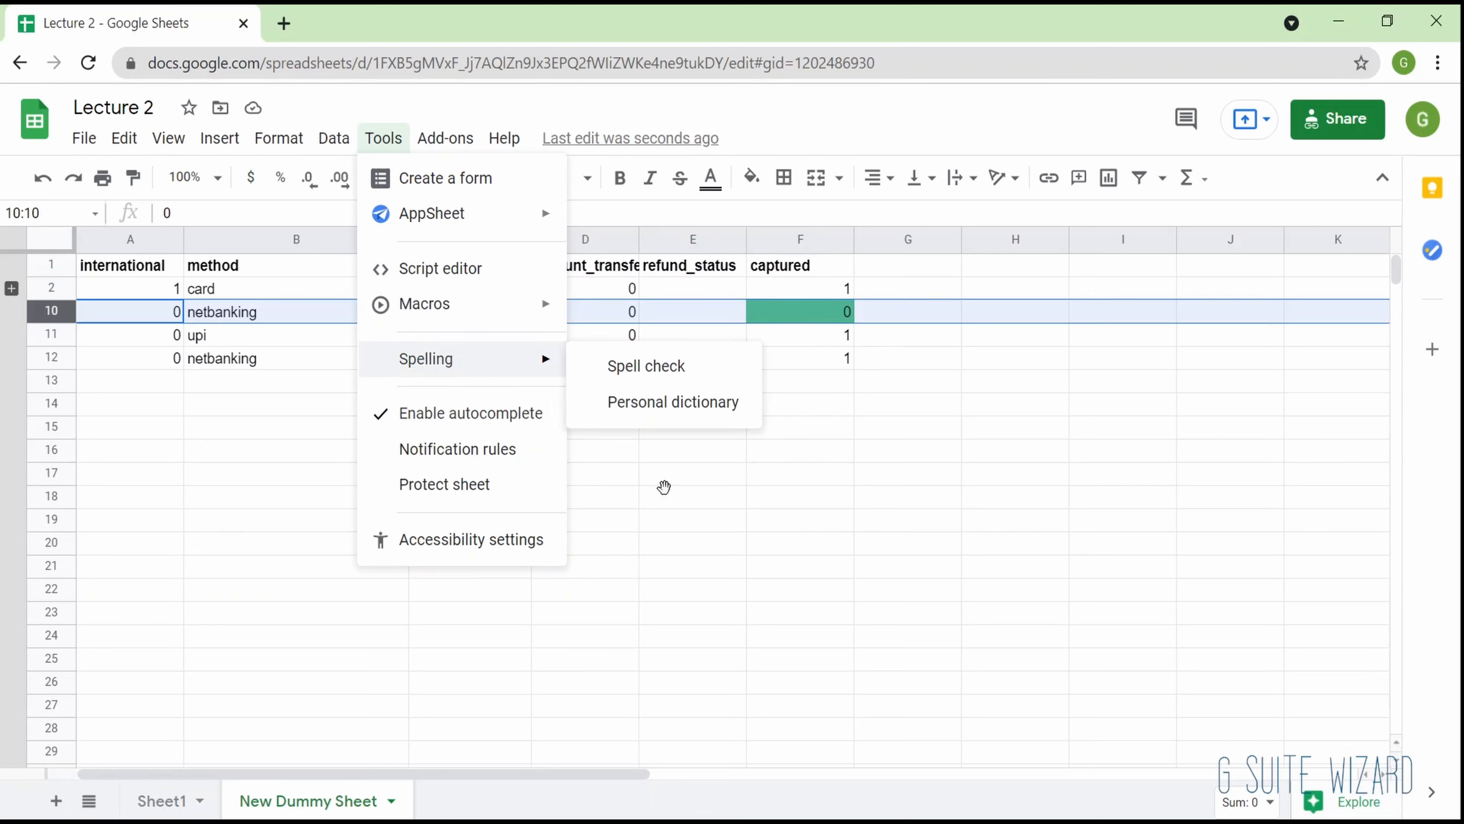
pyautogui.click(664, 489)
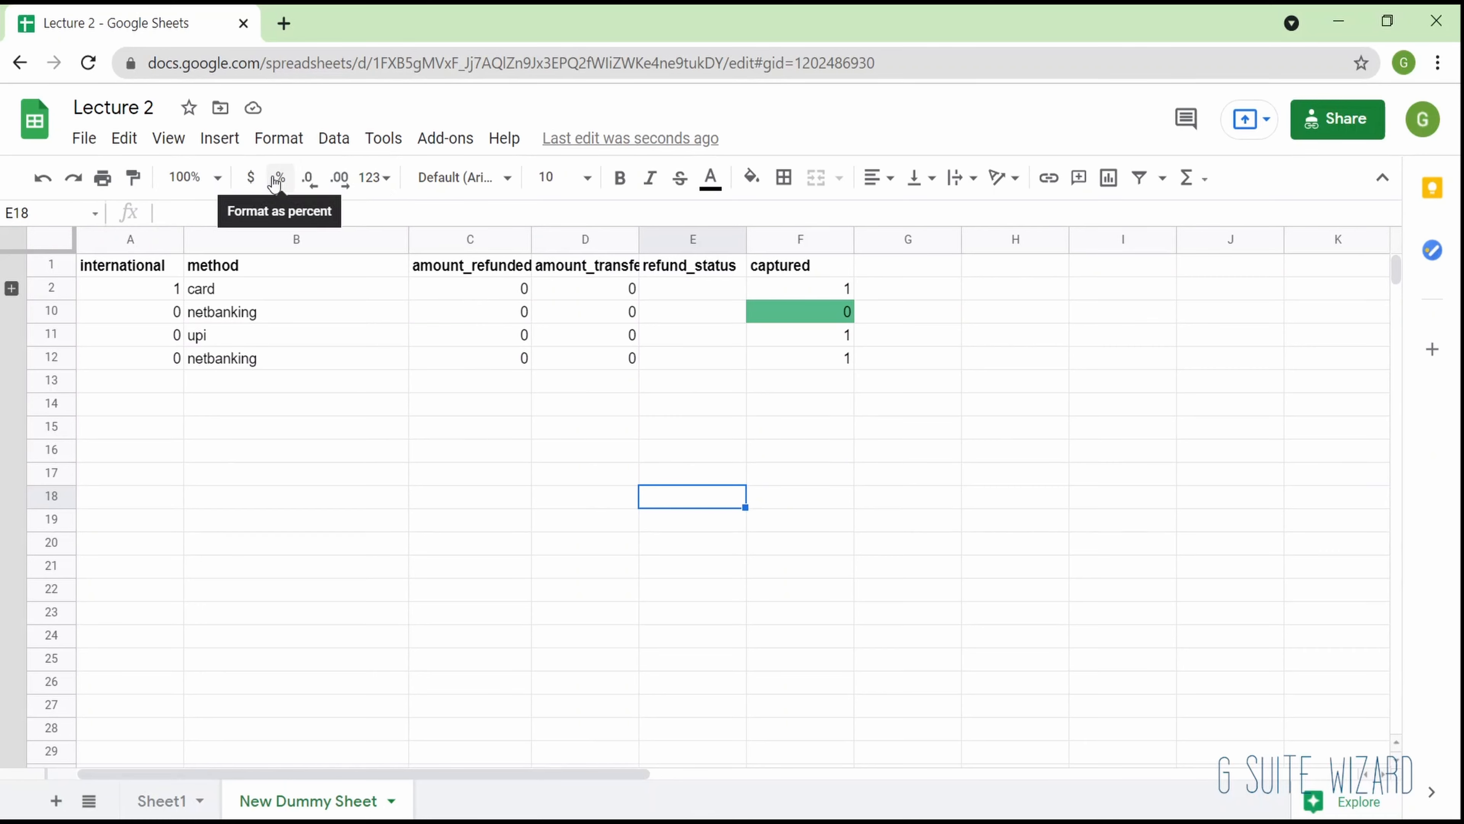
# - Review the available number formats, fonts, font sizes, text colors, fill colors and border options for cells
pyautogui.click(375, 178)
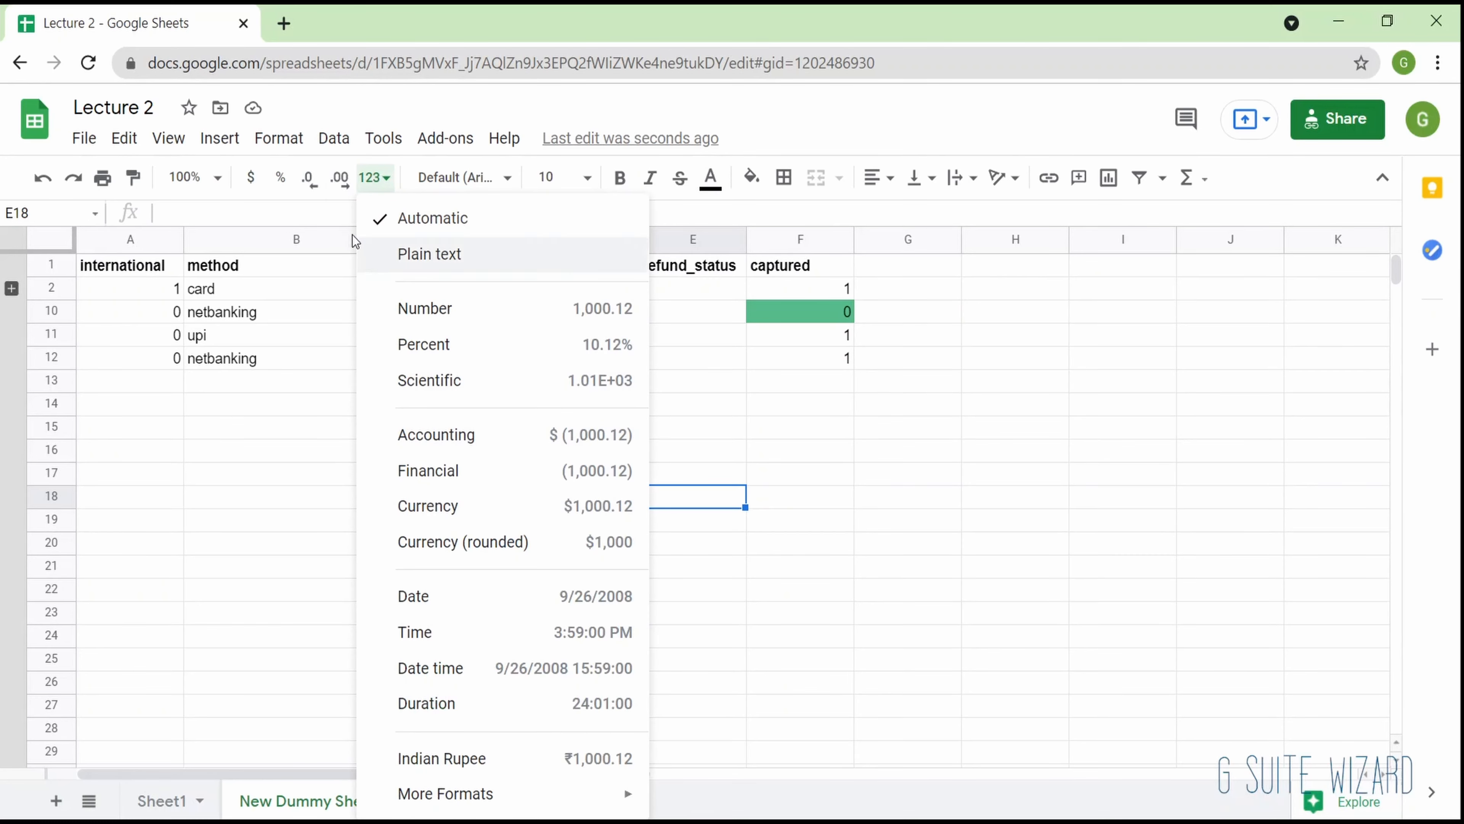
pyautogui.click(291, 141)
pyautogui.moveTo(444, 237)
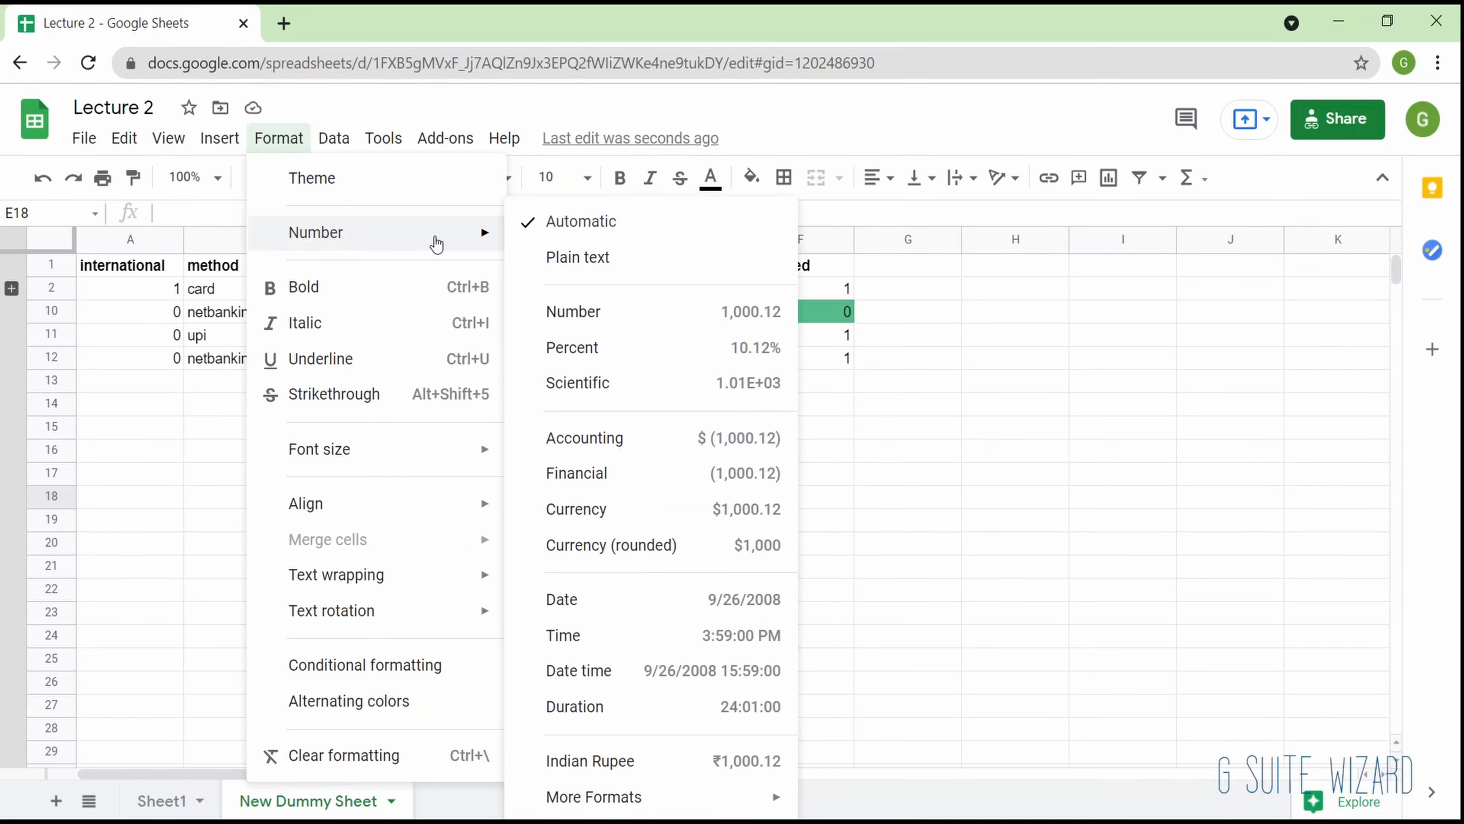
pyautogui.click(228, 291)
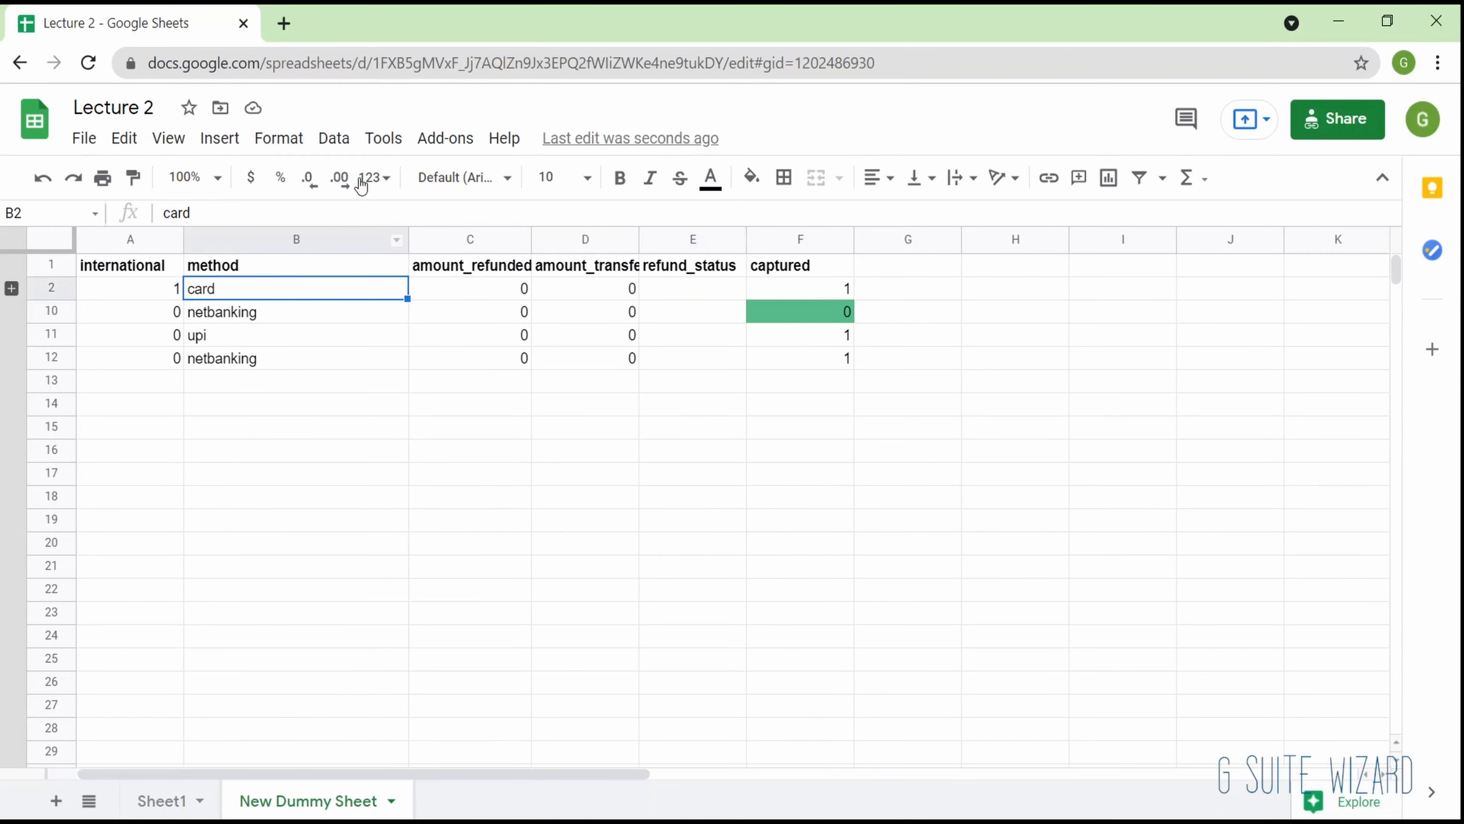
pyautogui.click(378, 177)
pyautogui.click(298, 334)
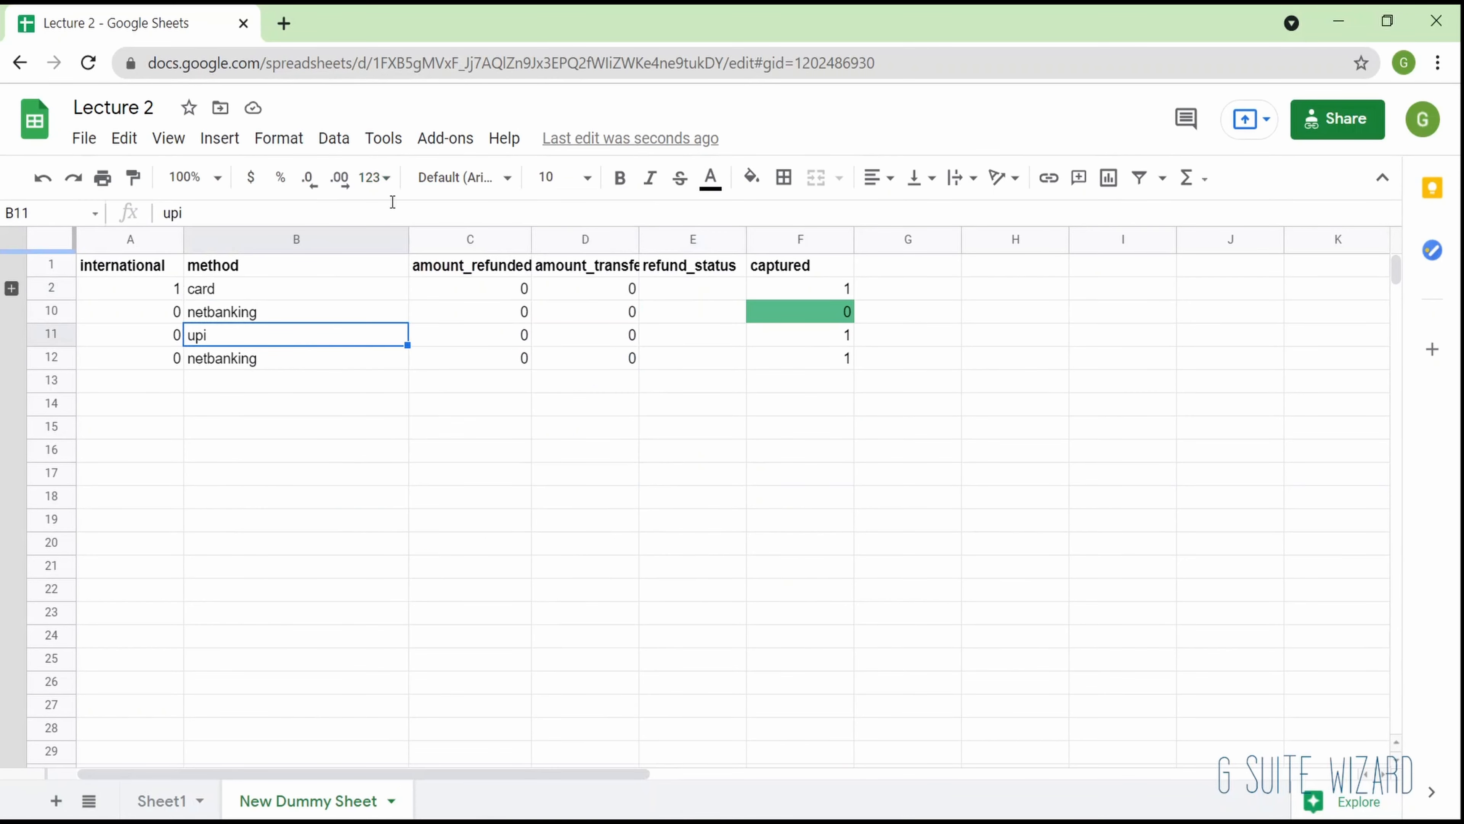
pyautogui.click(459, 177)
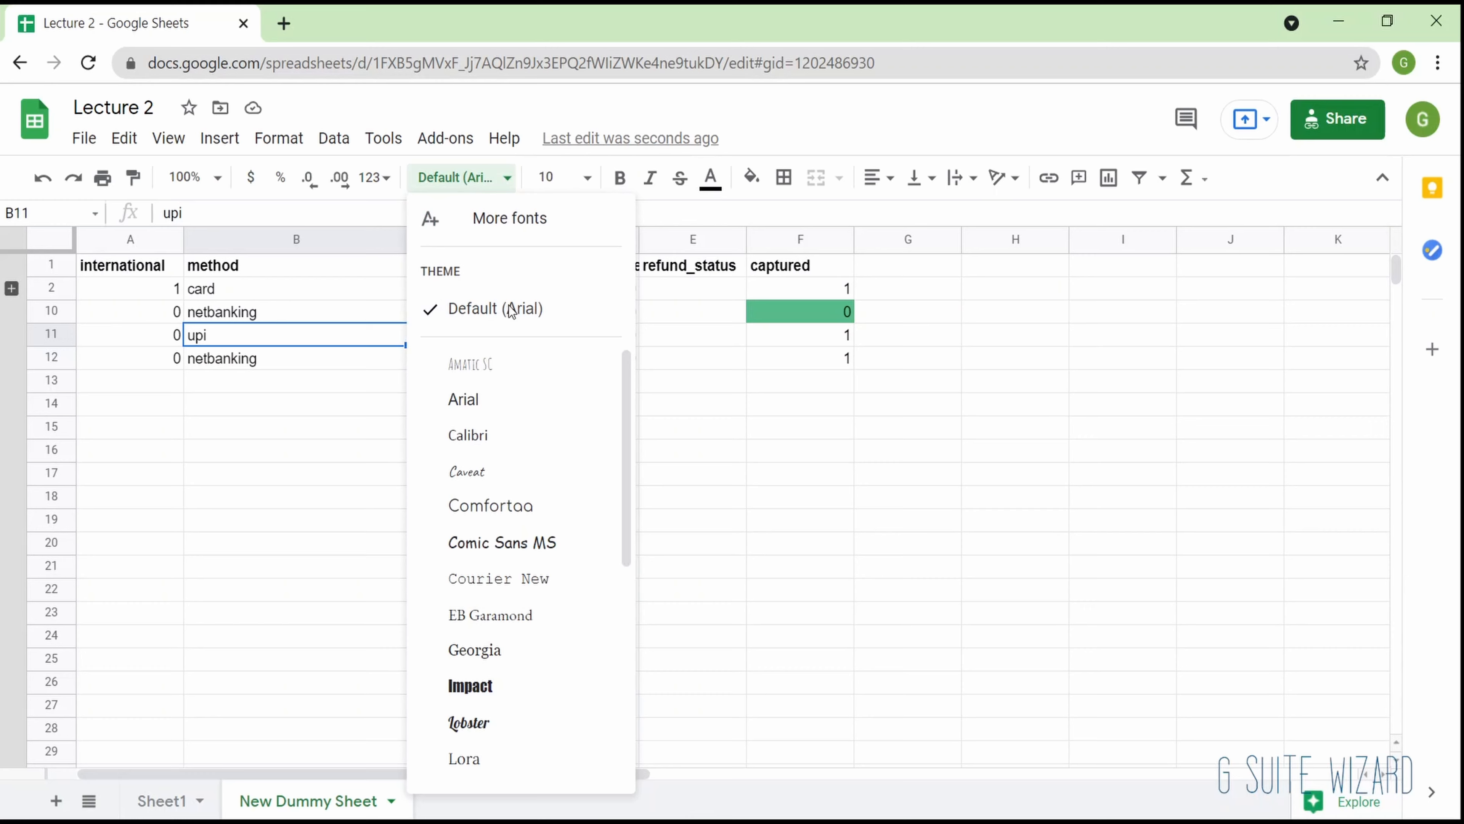
pyautogui.scroll(-2, 507, 485)
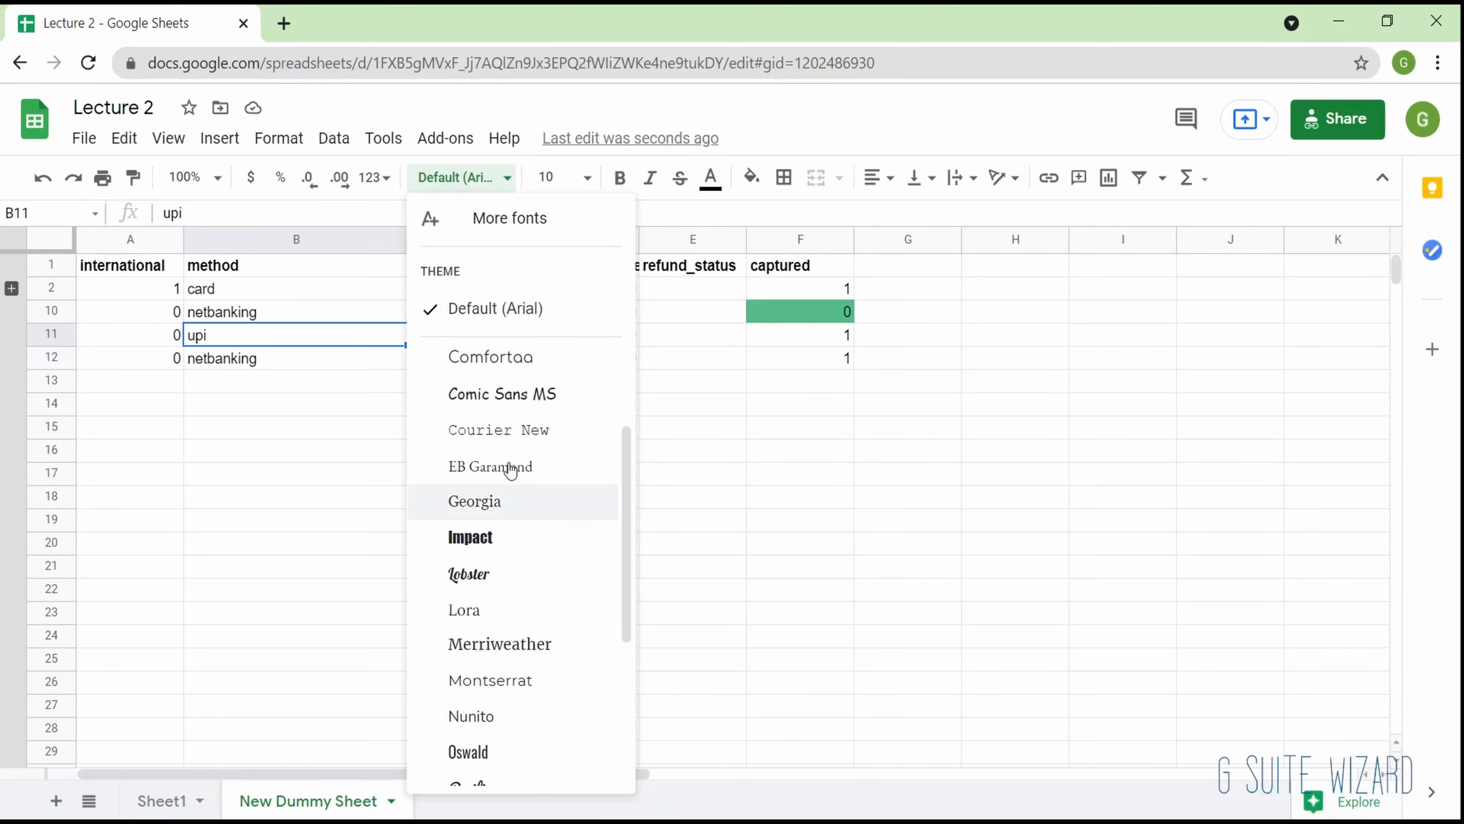
pyautogui.click(587, 177)
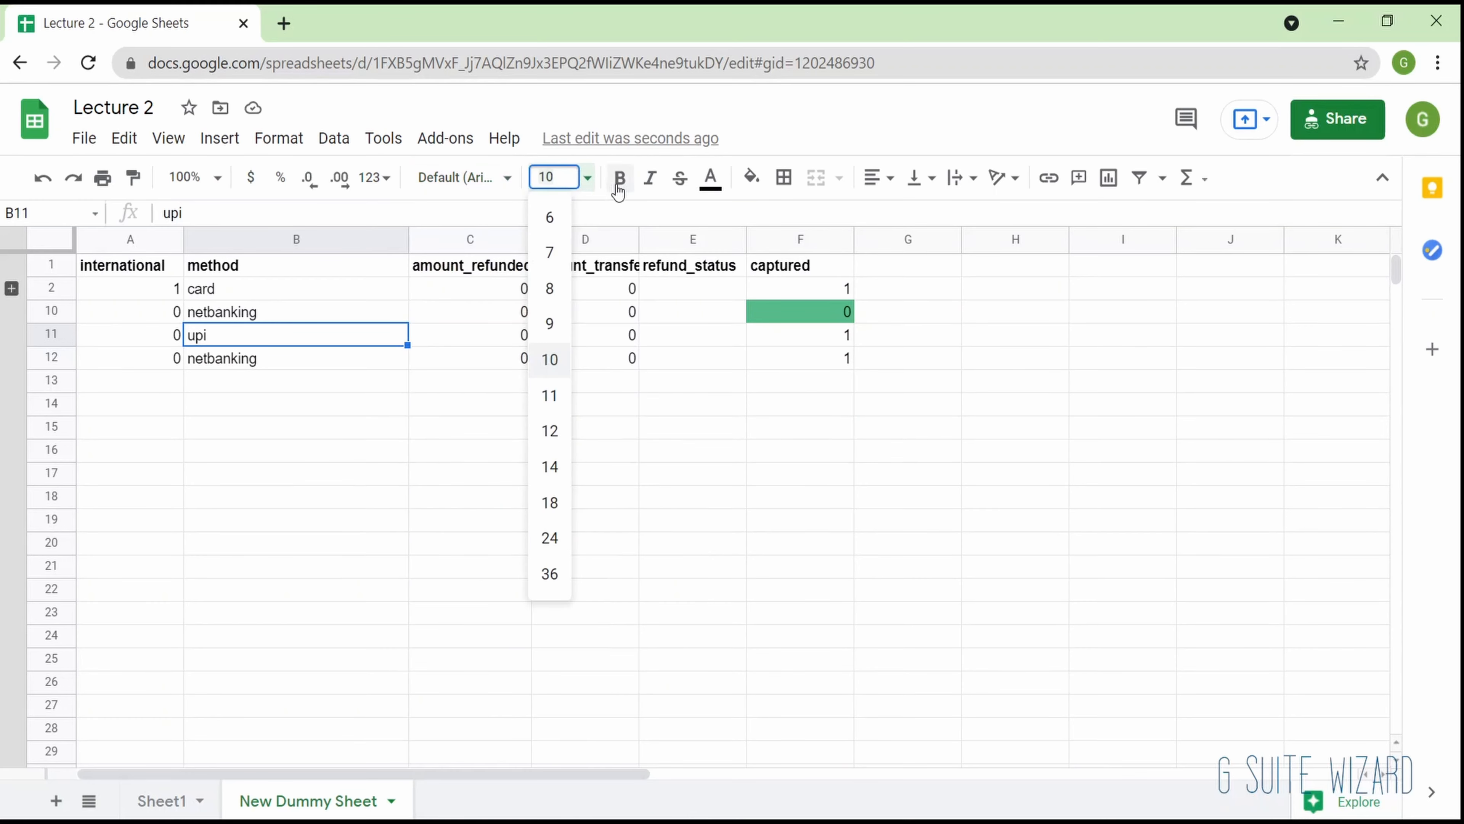
pyautogui.click(714, 184)
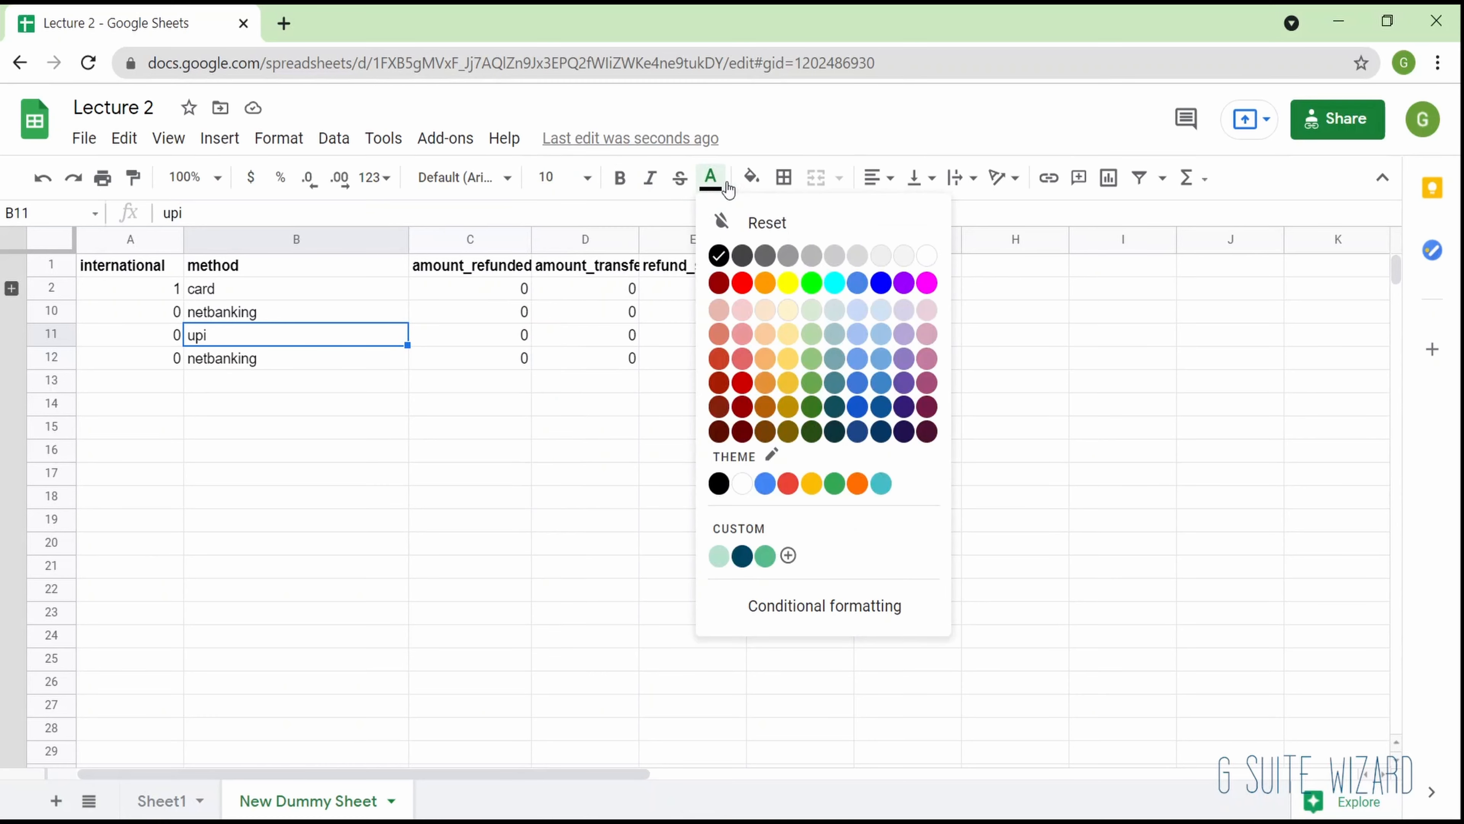
pyautogui.click(751, 184)
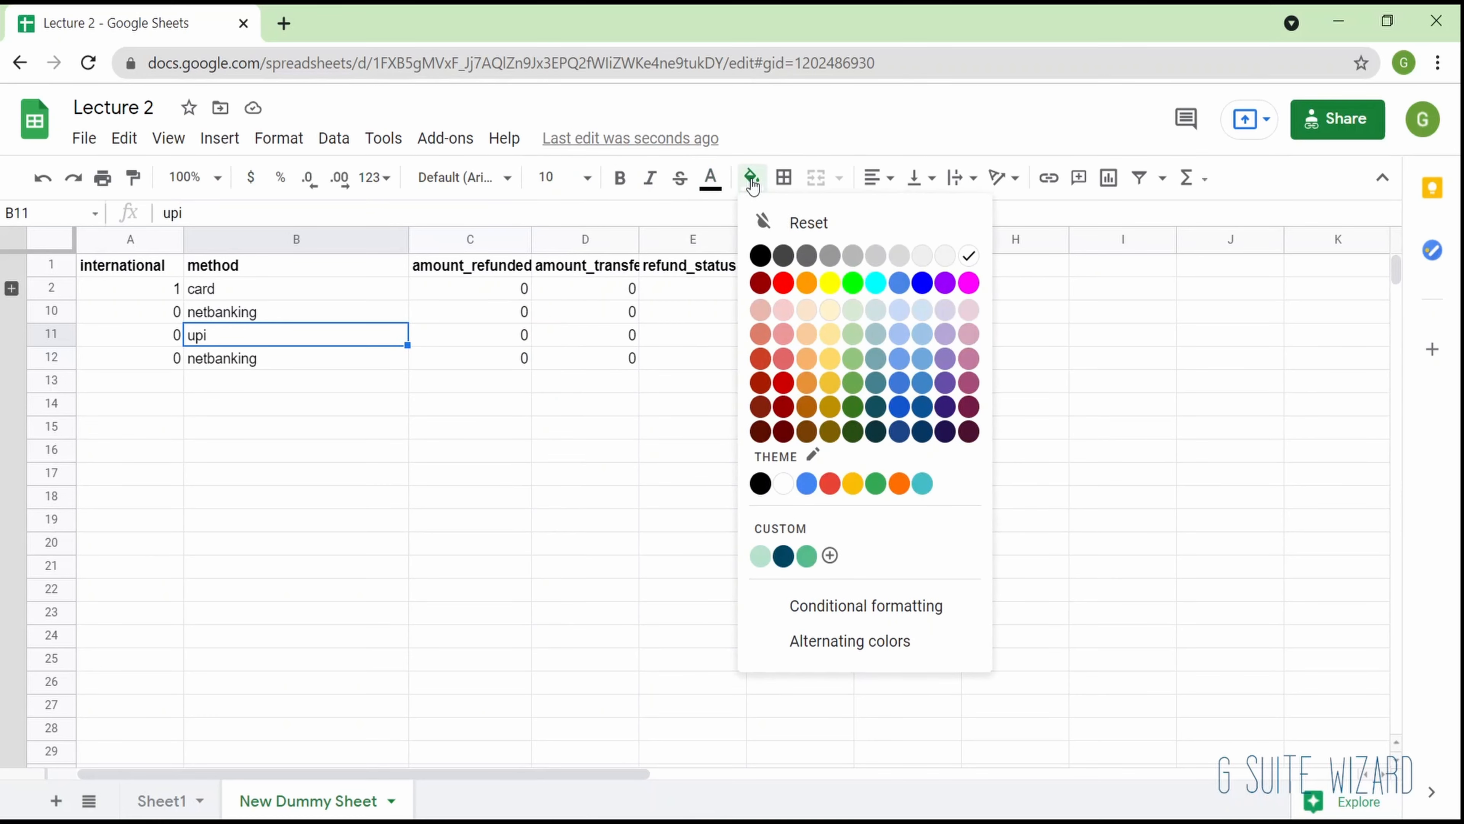
pyautogui.click(783, 179)
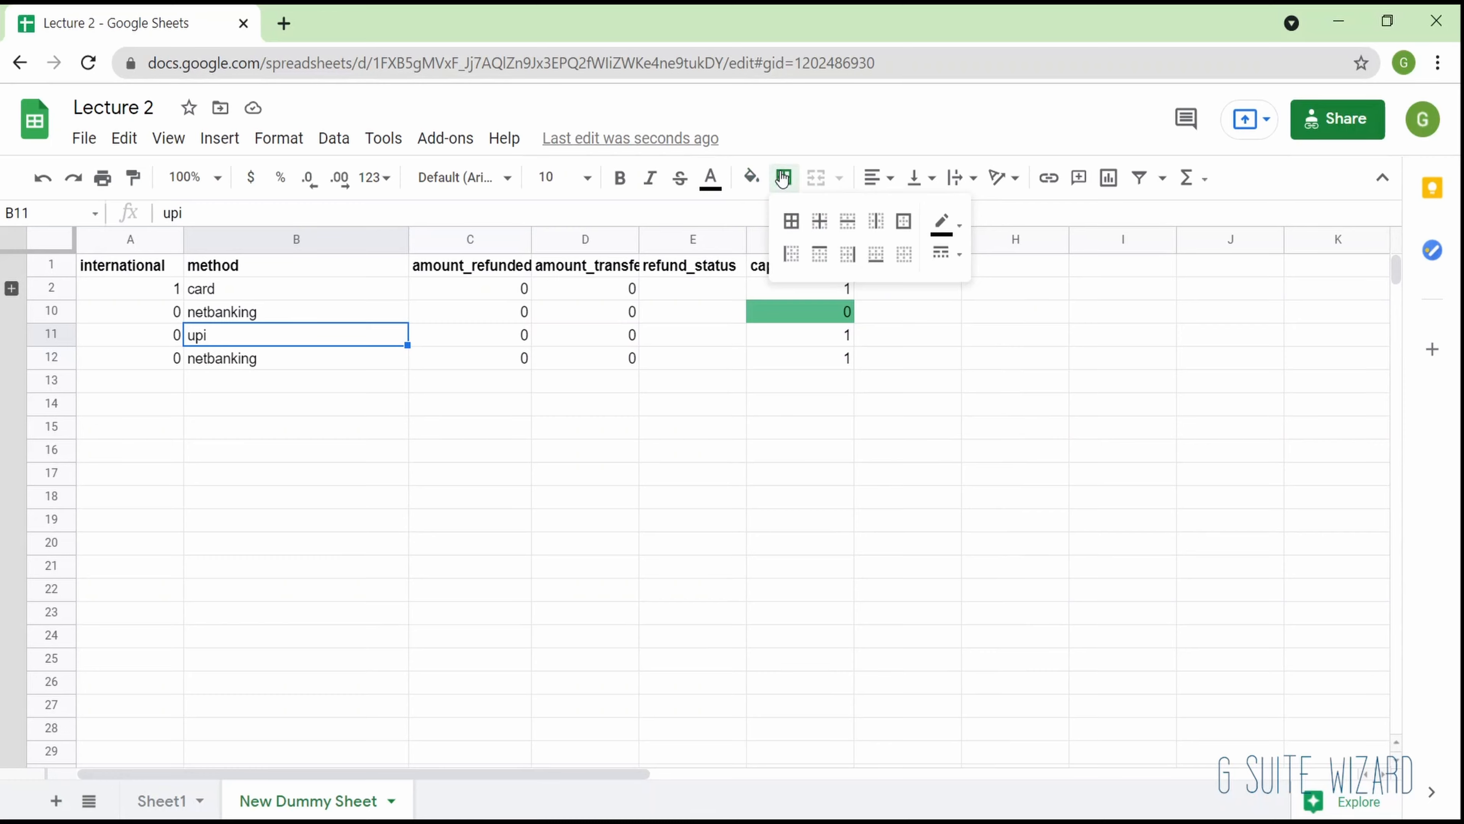
pyautogui.click(667, 456)
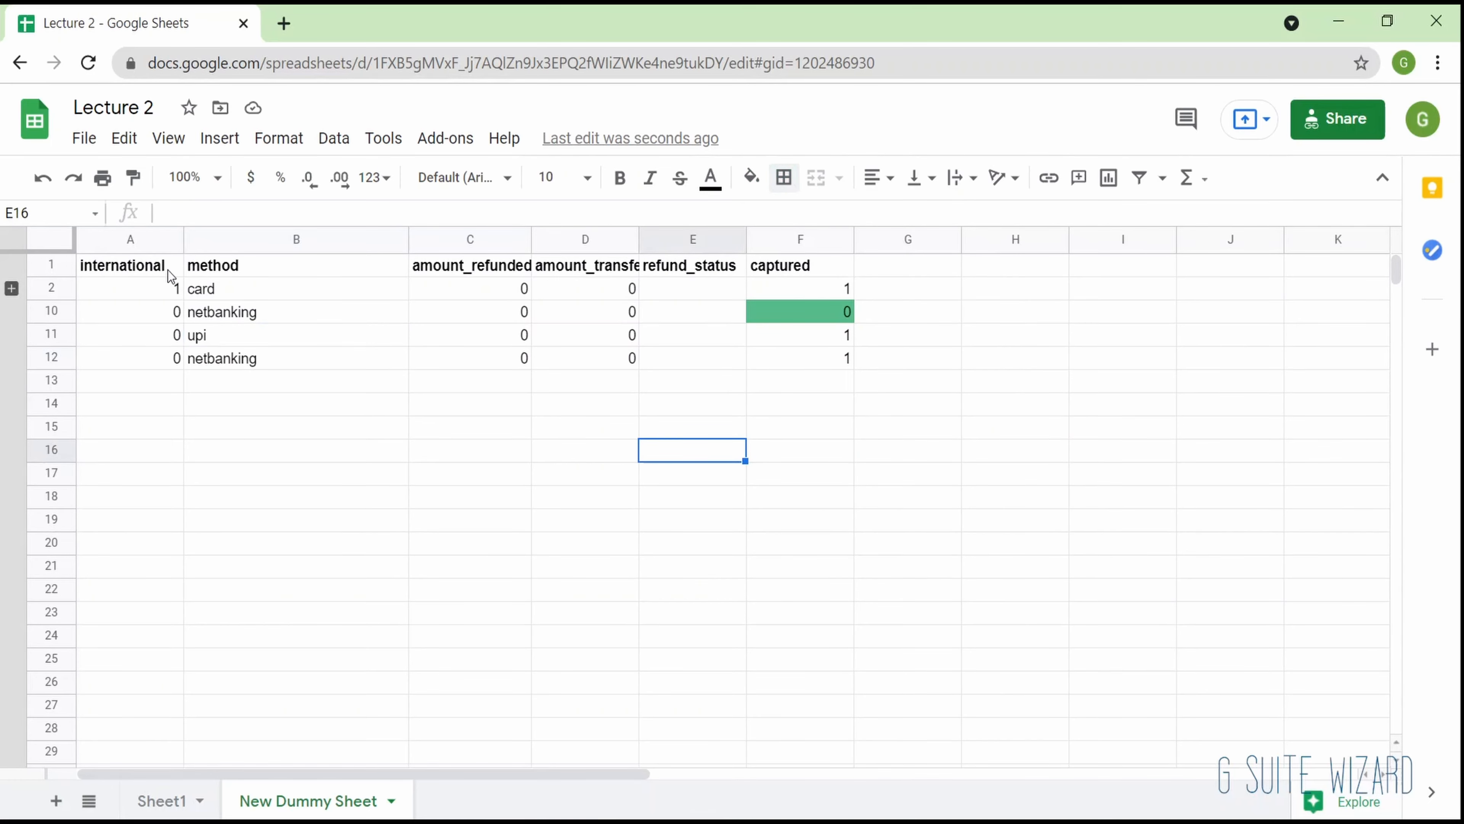
# - Select the table range A1:F12 and hide the sheet's gridlines
pyautogui.moveTo(178, 269); pyautogui.dragTo(818, 350)
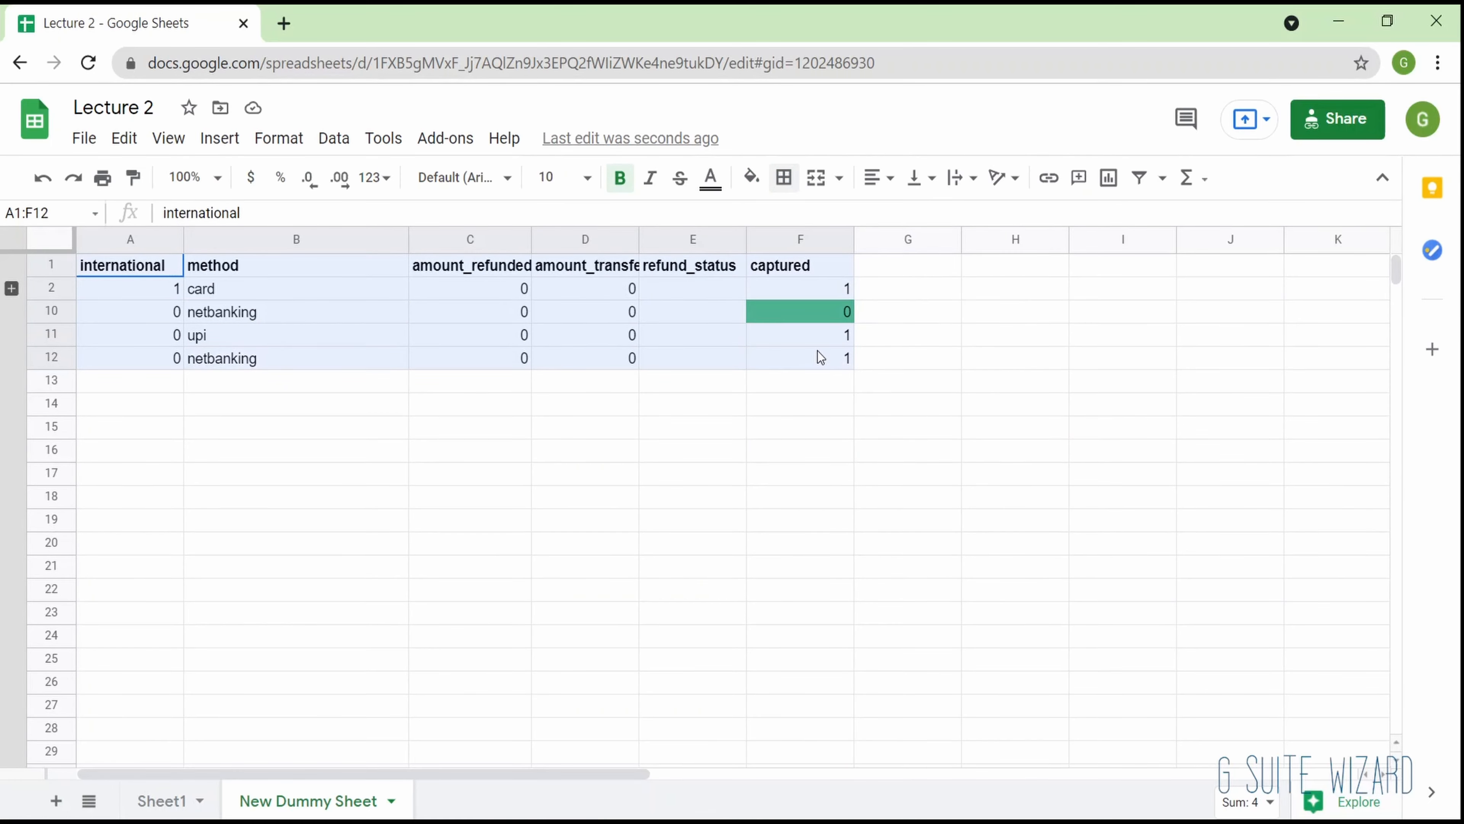
pyautogui.click(162, 142)
pyautogui.click(229, 237)
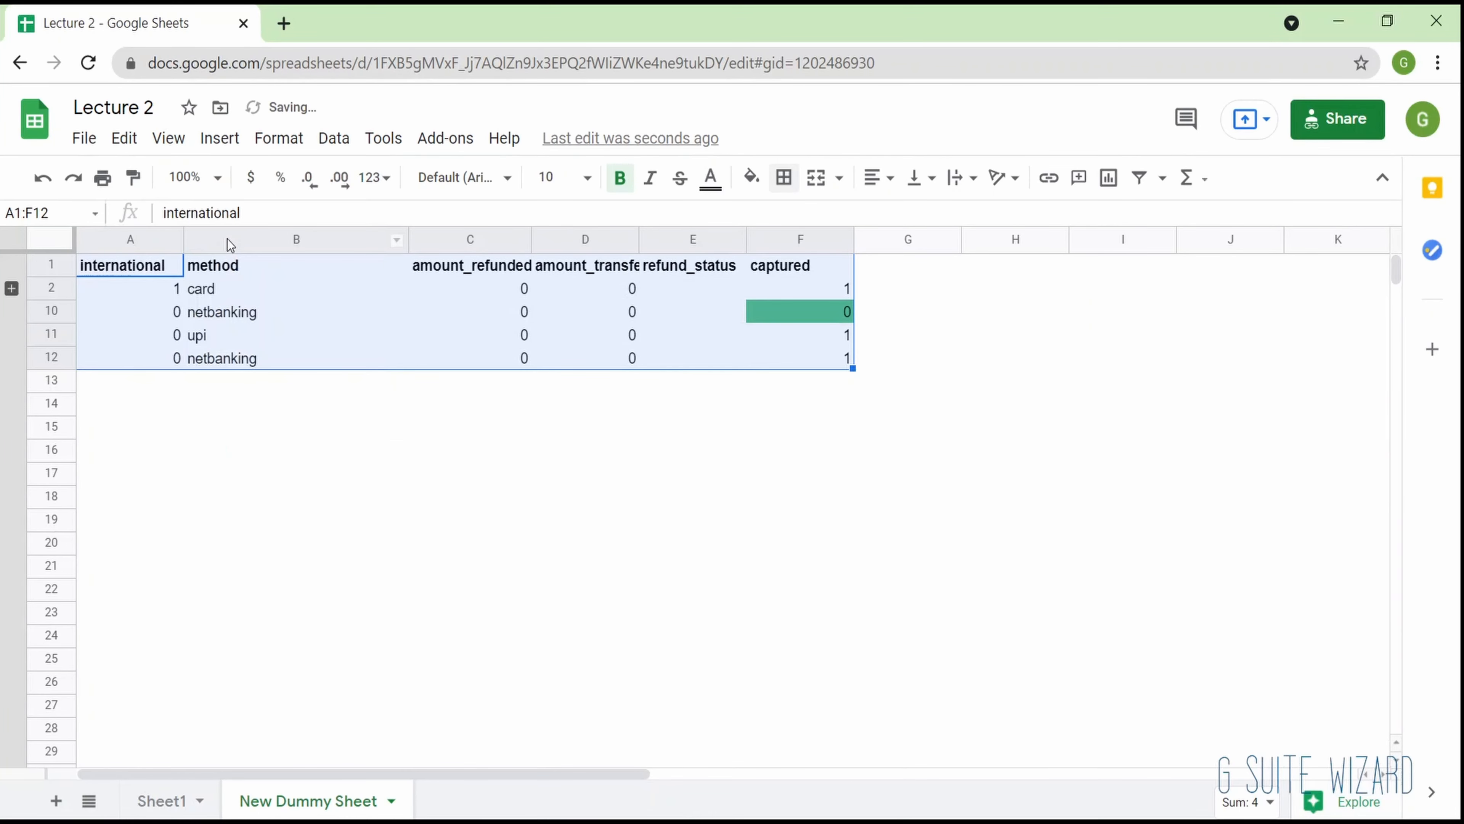
# - Apply all borders to the table A1:F12 and show the sheet's gridlines again
pyautogui.click(784, 186)
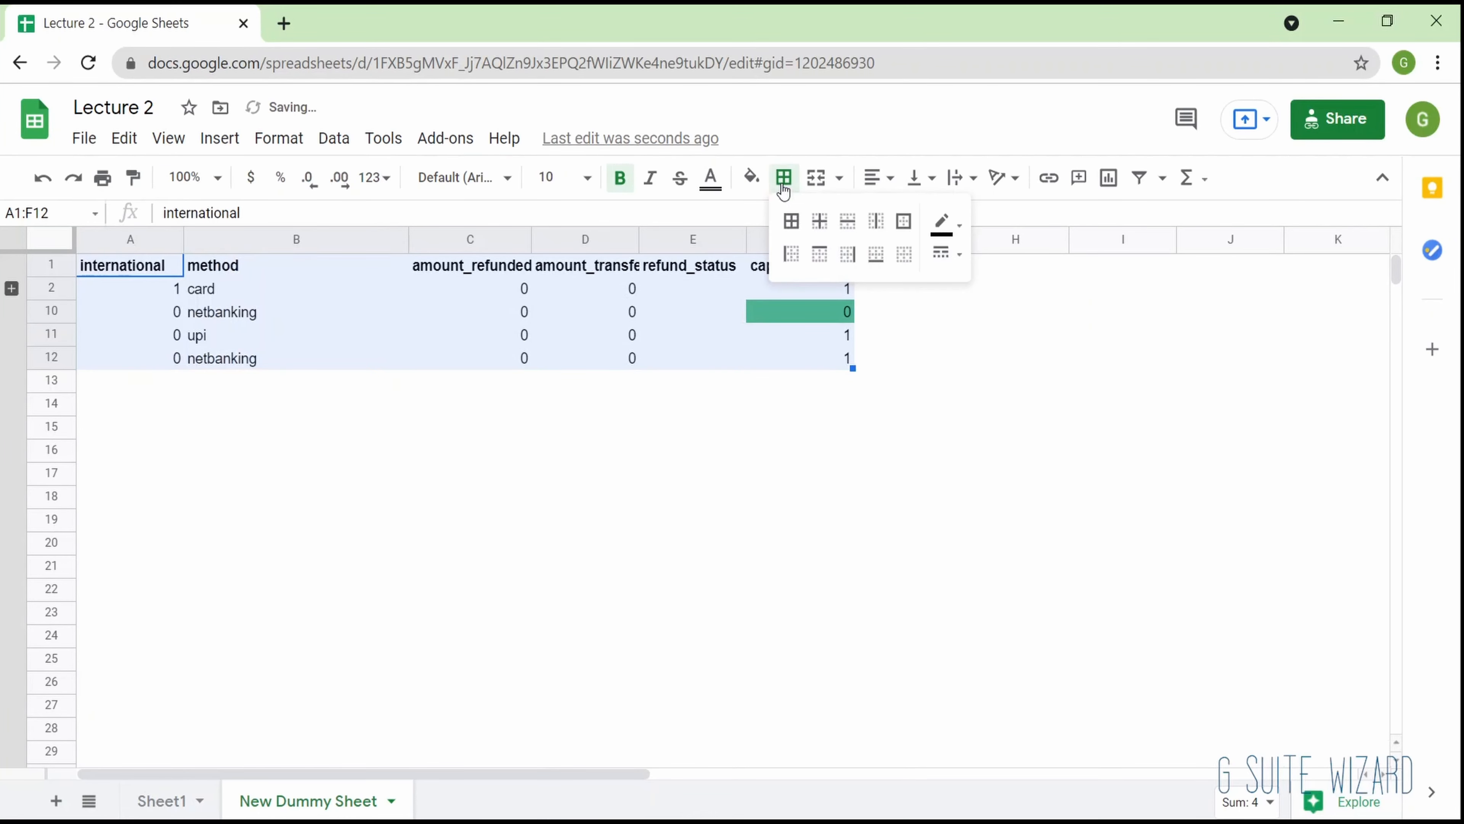
pyautogui.click(791, 221)
pyautogui.click(706, 401)
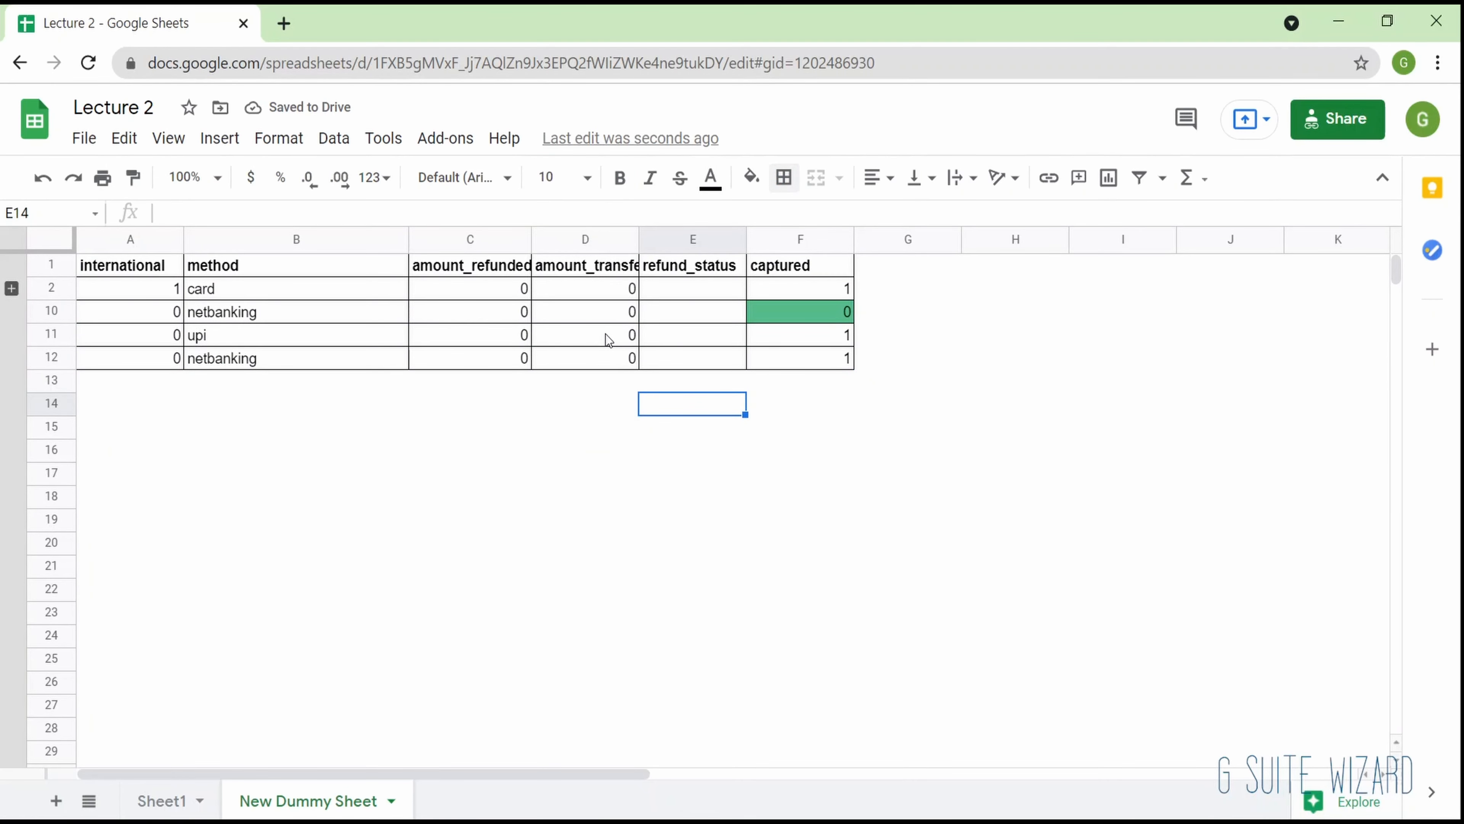
pyautogui.click(168, 138)
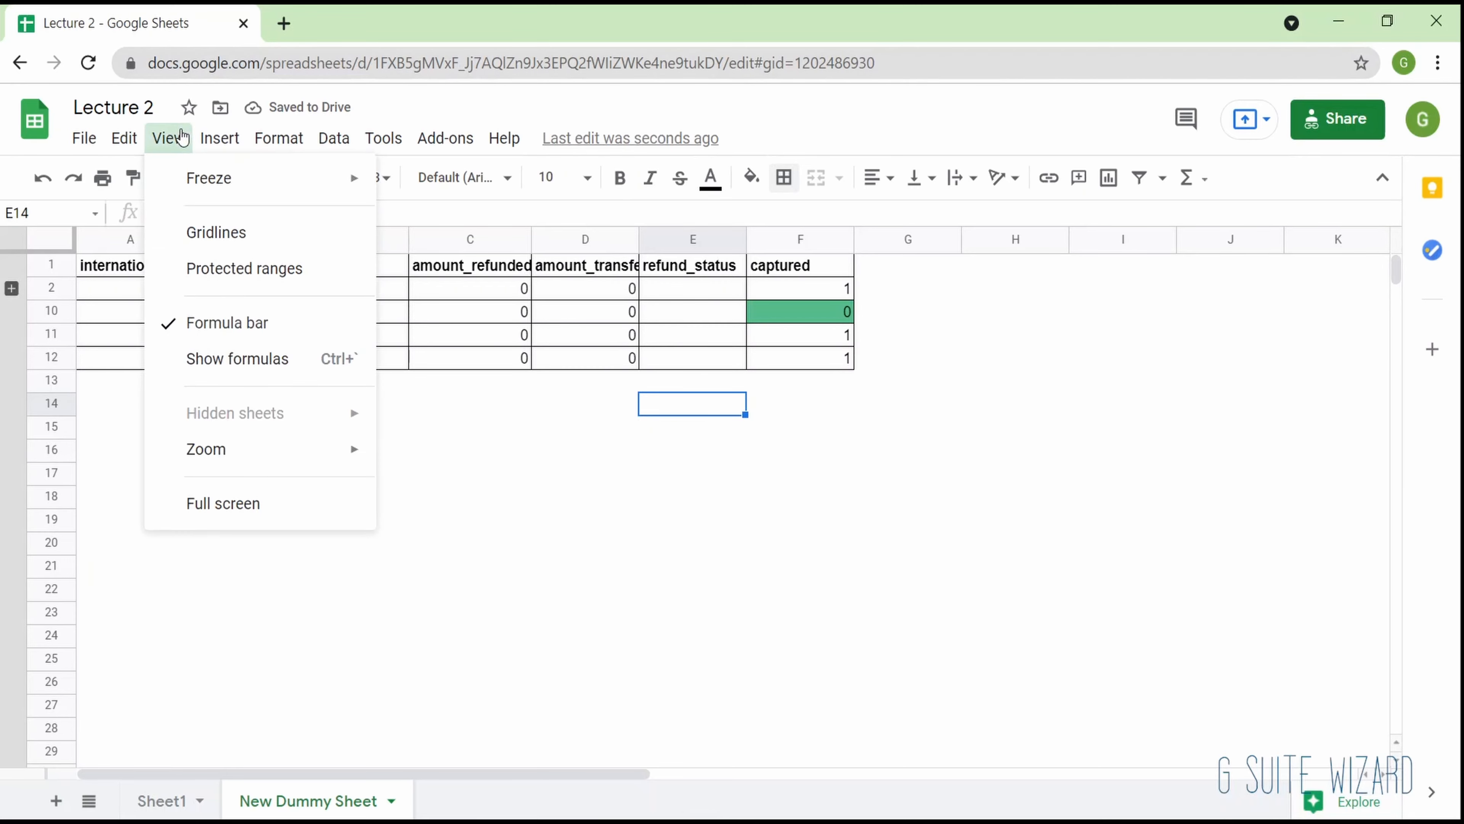
pyautogui.click(218, 232)
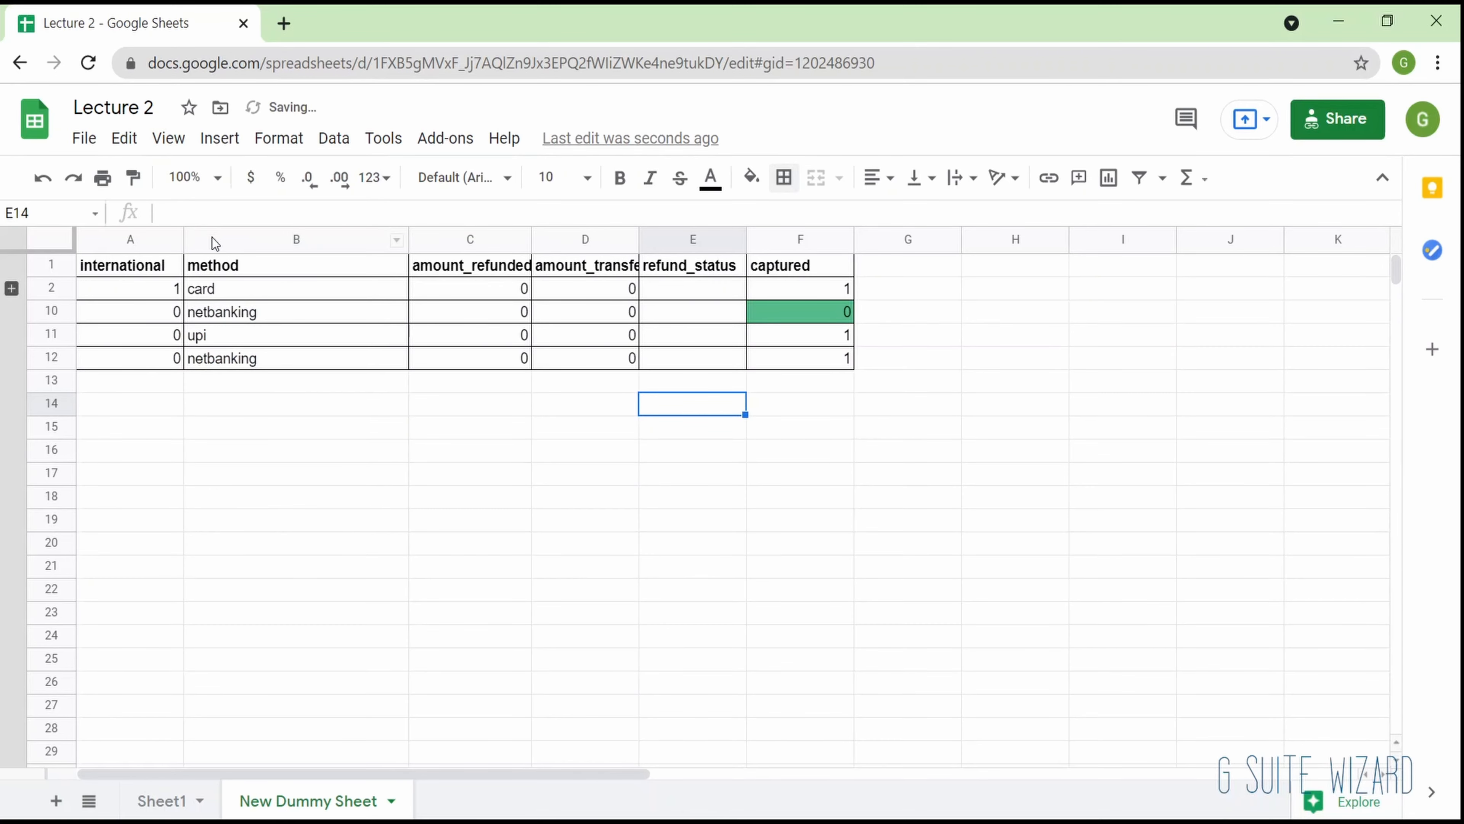
# - Apply orange, medium-thickness inner borders to the table range A1:F12
pyautogui.moveTo(165, 267); pyautogui.dragTo(778, 376)
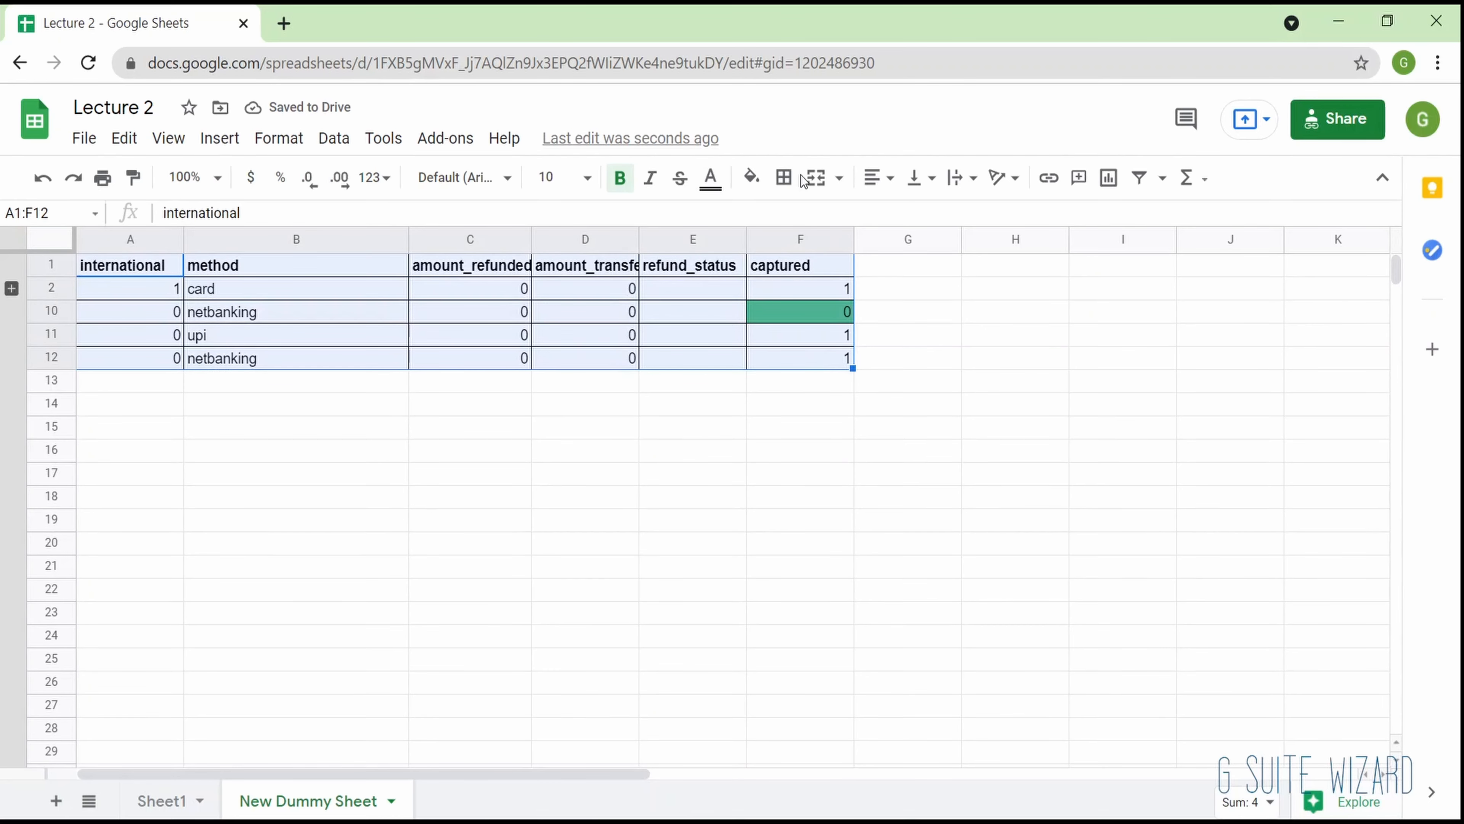
pyautogui.click(784, 177)
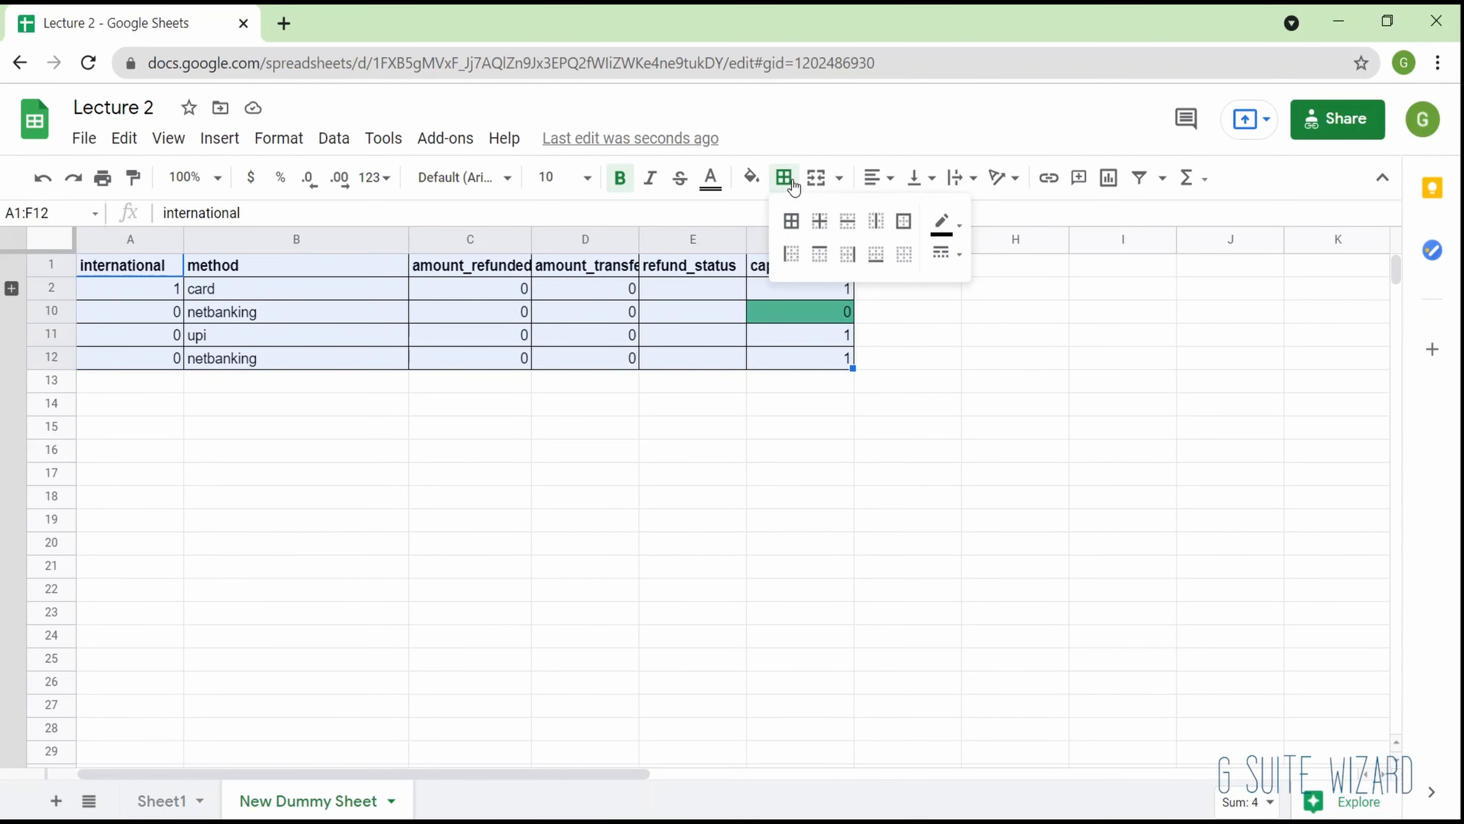
pyautogui.click(945, 222)
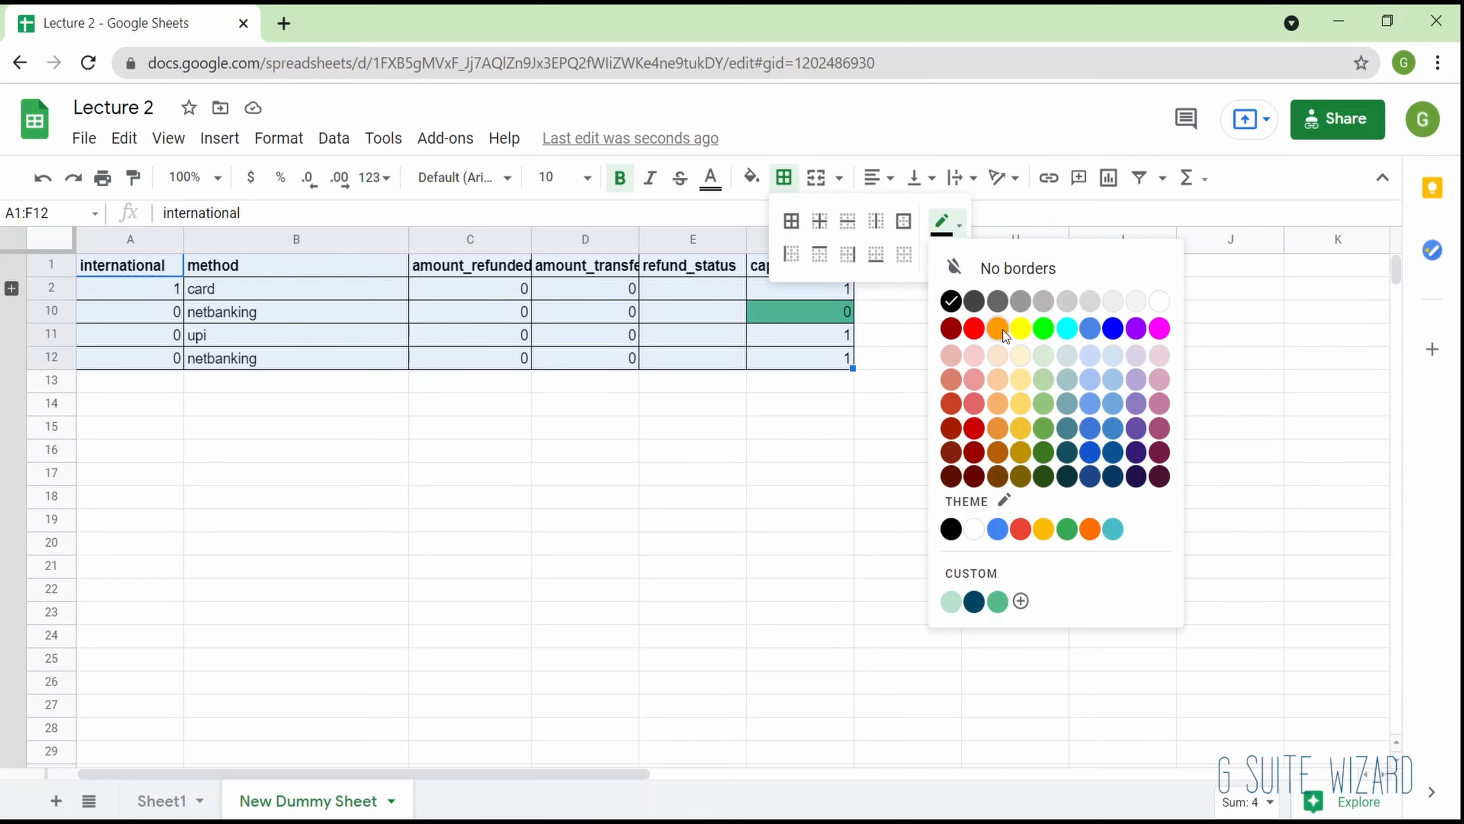
pyautogui.click(1003, 330)
pyautogui.click(949, 254)
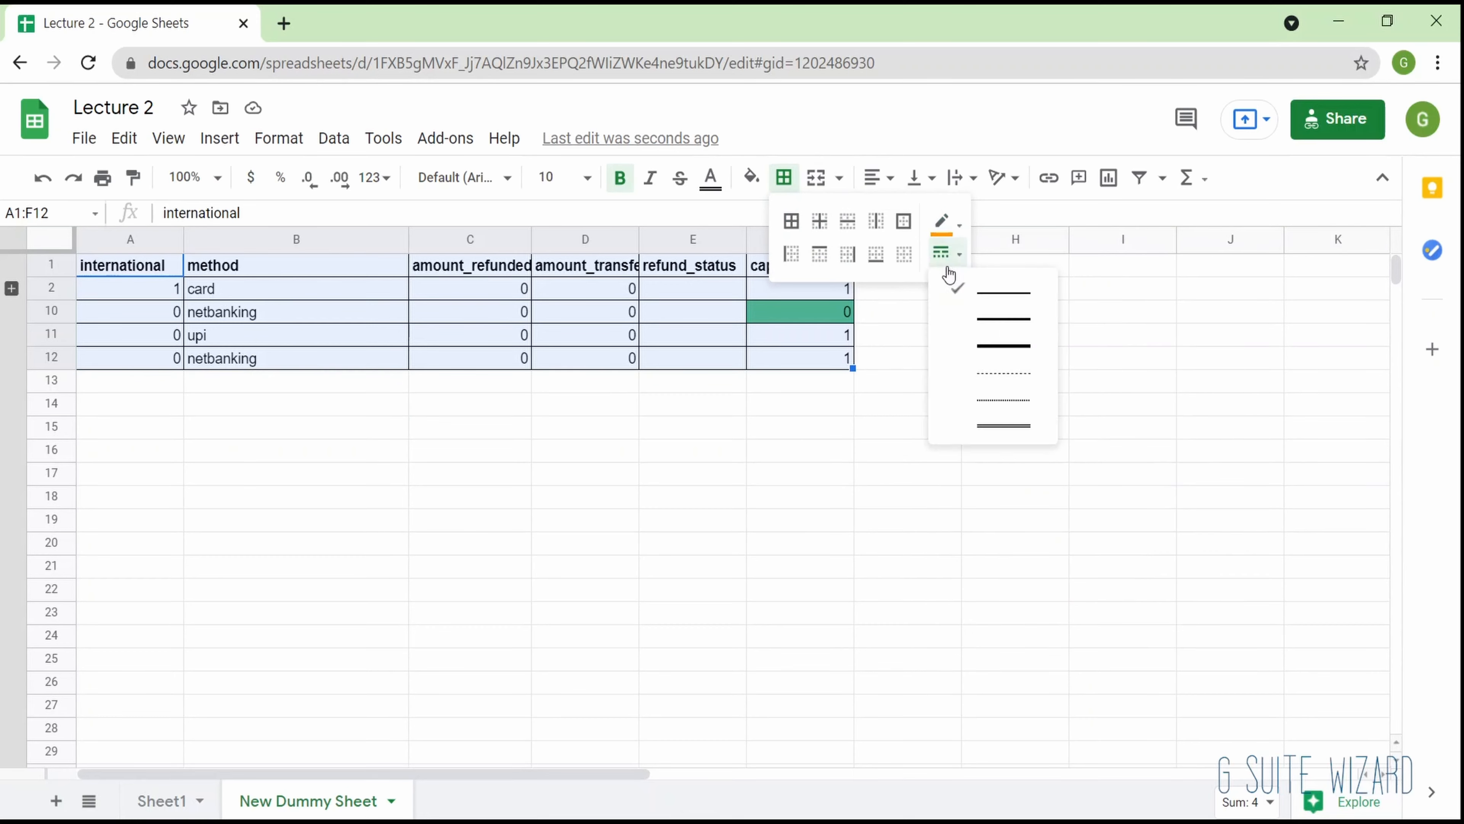
pyautogui.click(993, 329)
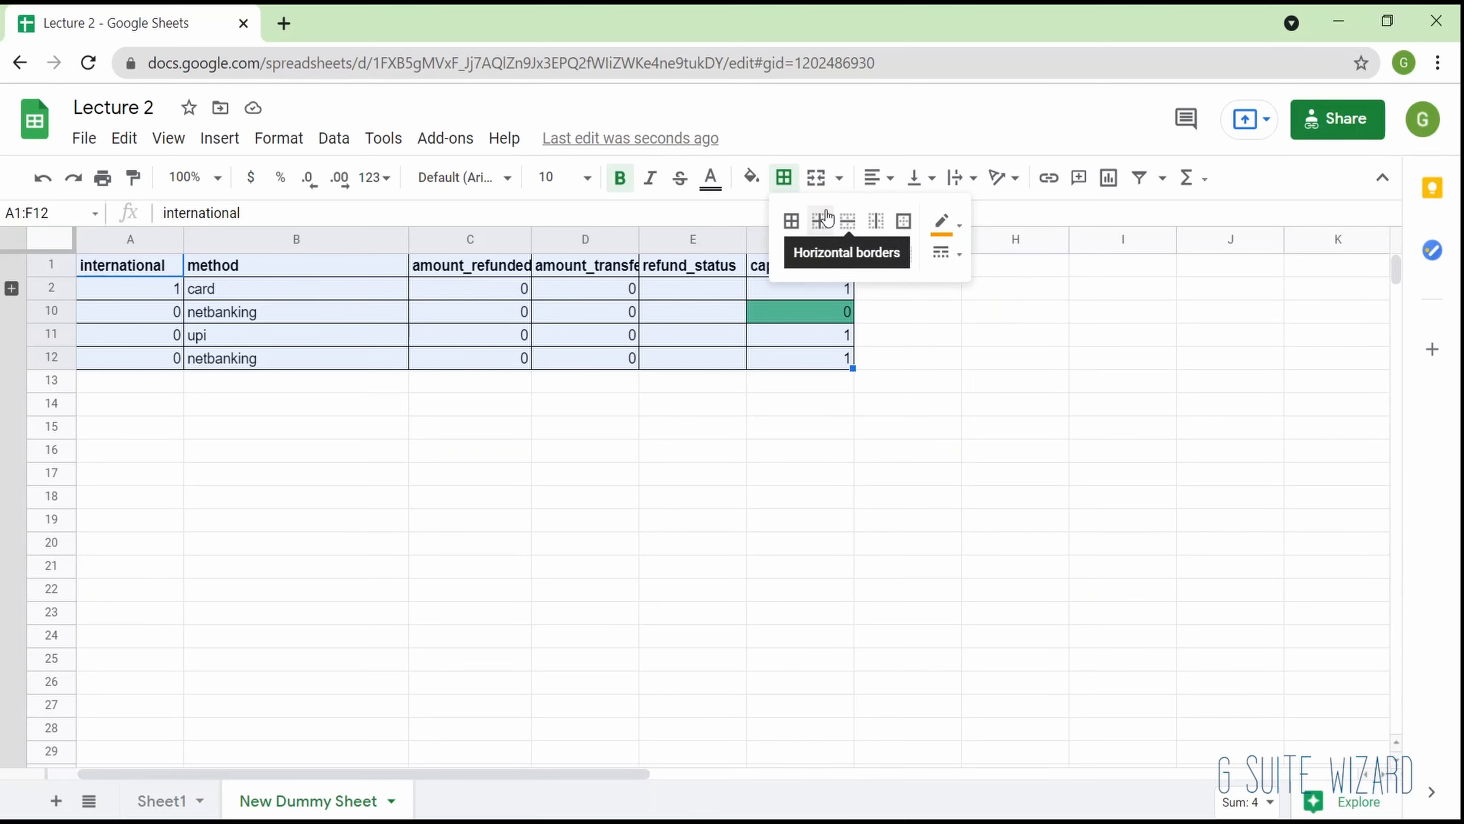
pyautogui.click(821, 222)
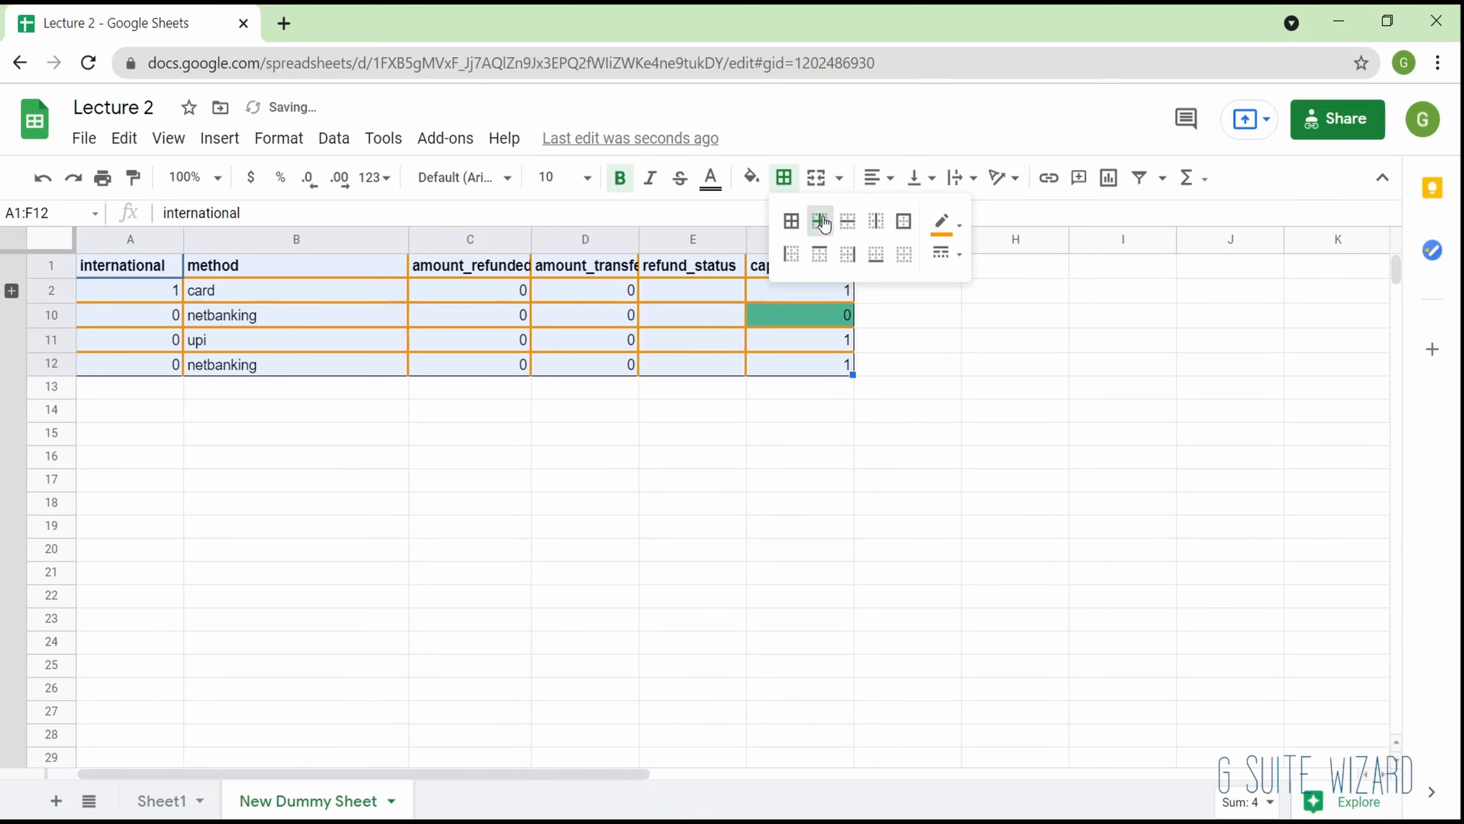
pyautogui.click(728, 420)
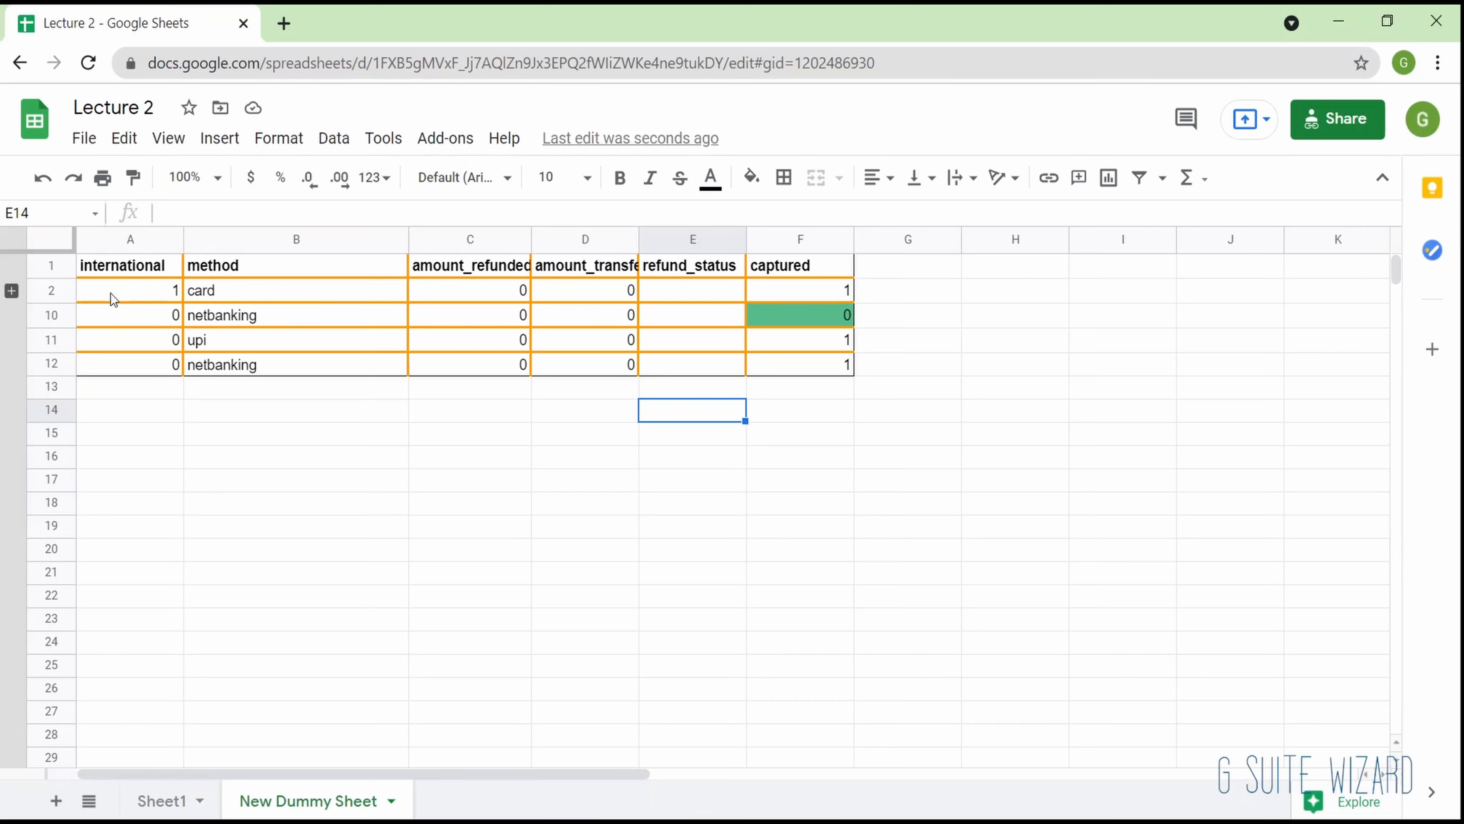
# - Apply outer borders to the table A1:F12 with the thickest solid line style and a dark teal color
pyautogui.moveTo(155, 267); pyautogui.dragTo(833, 357)
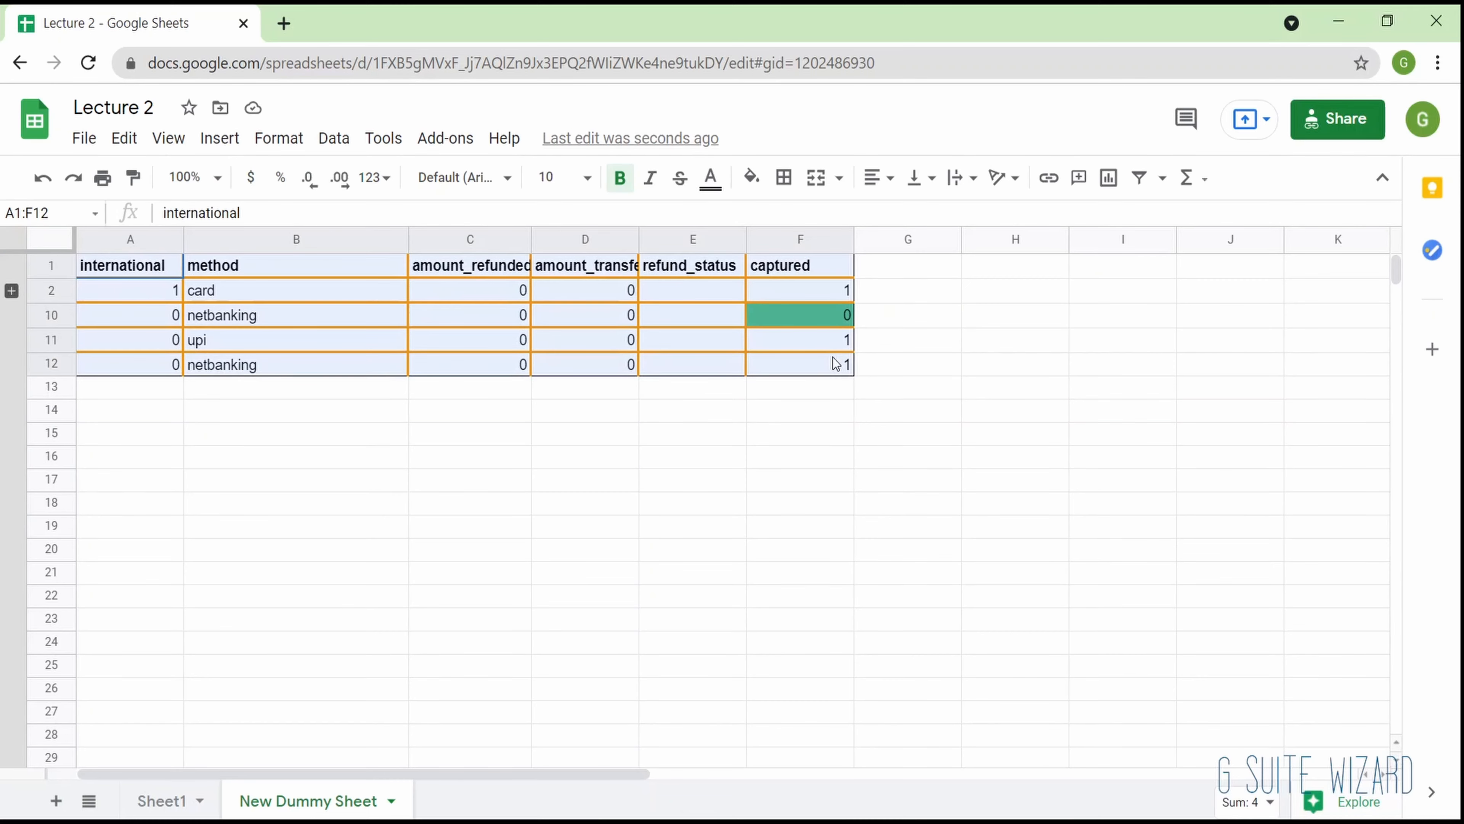
pyautogui.click(784, 178)
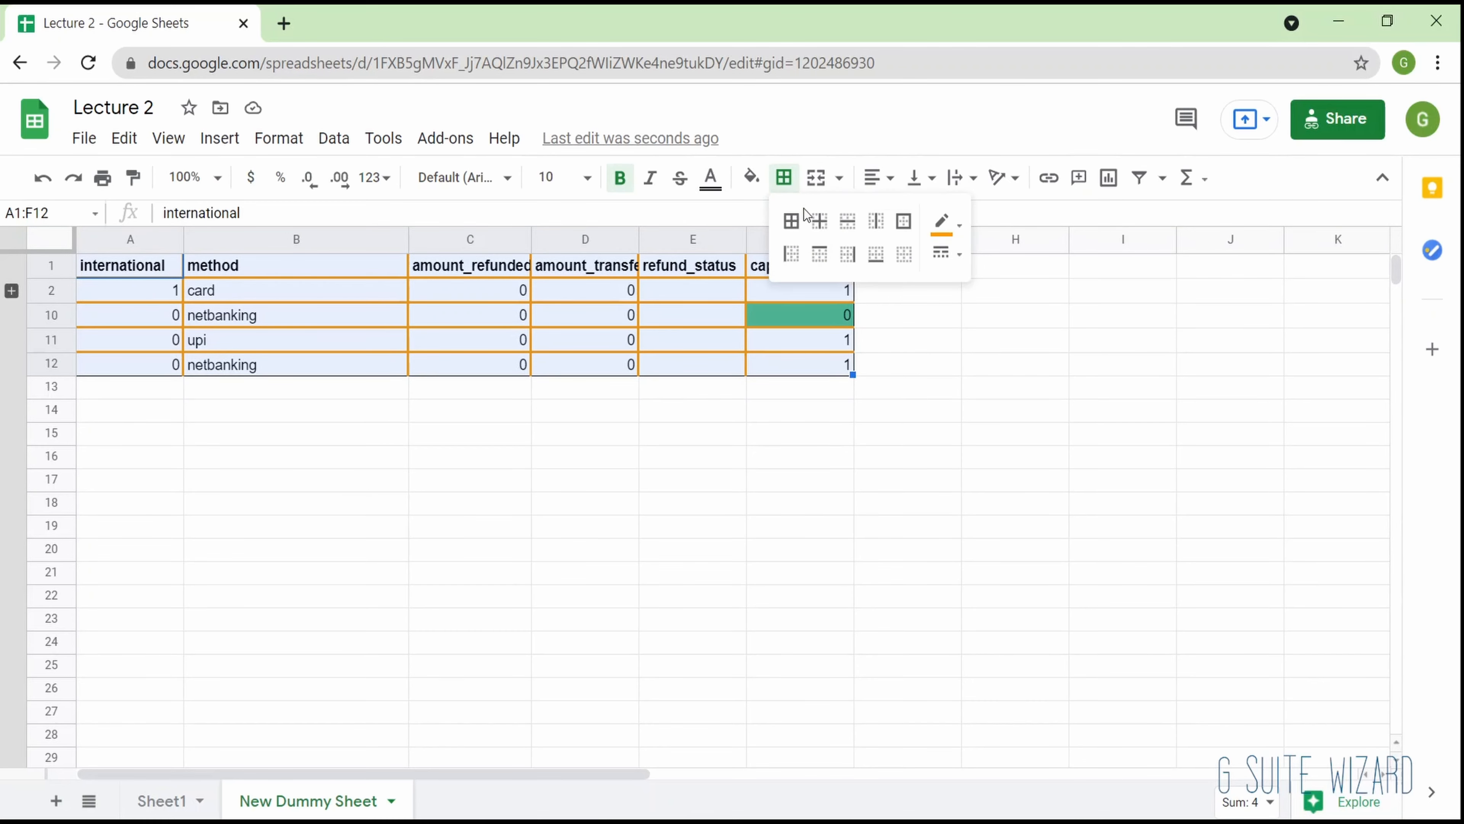
pyautogui.click(910, 221)
pyautogui.click(948, 256)
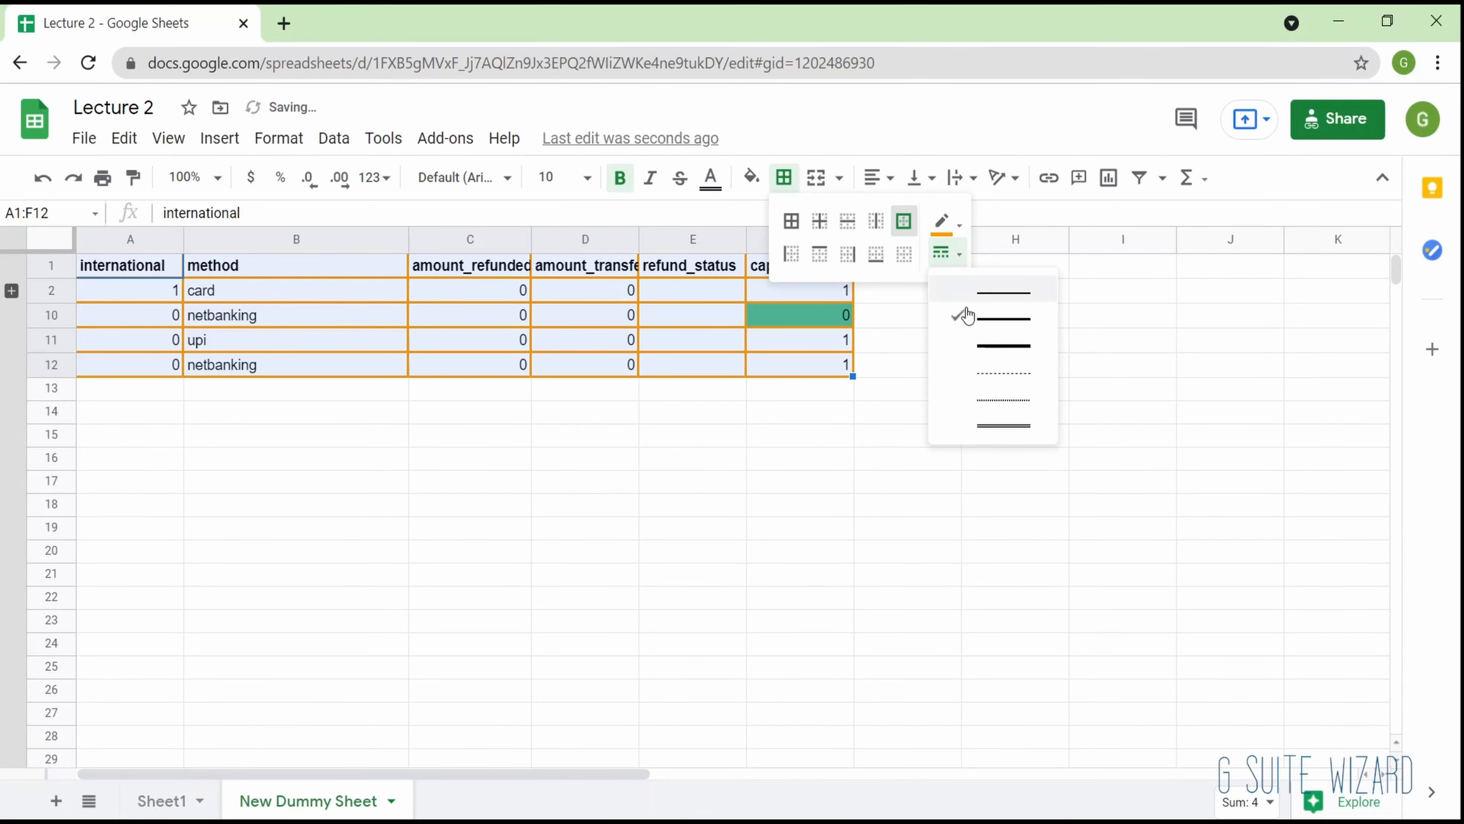
pyautogui.click(964, 350)
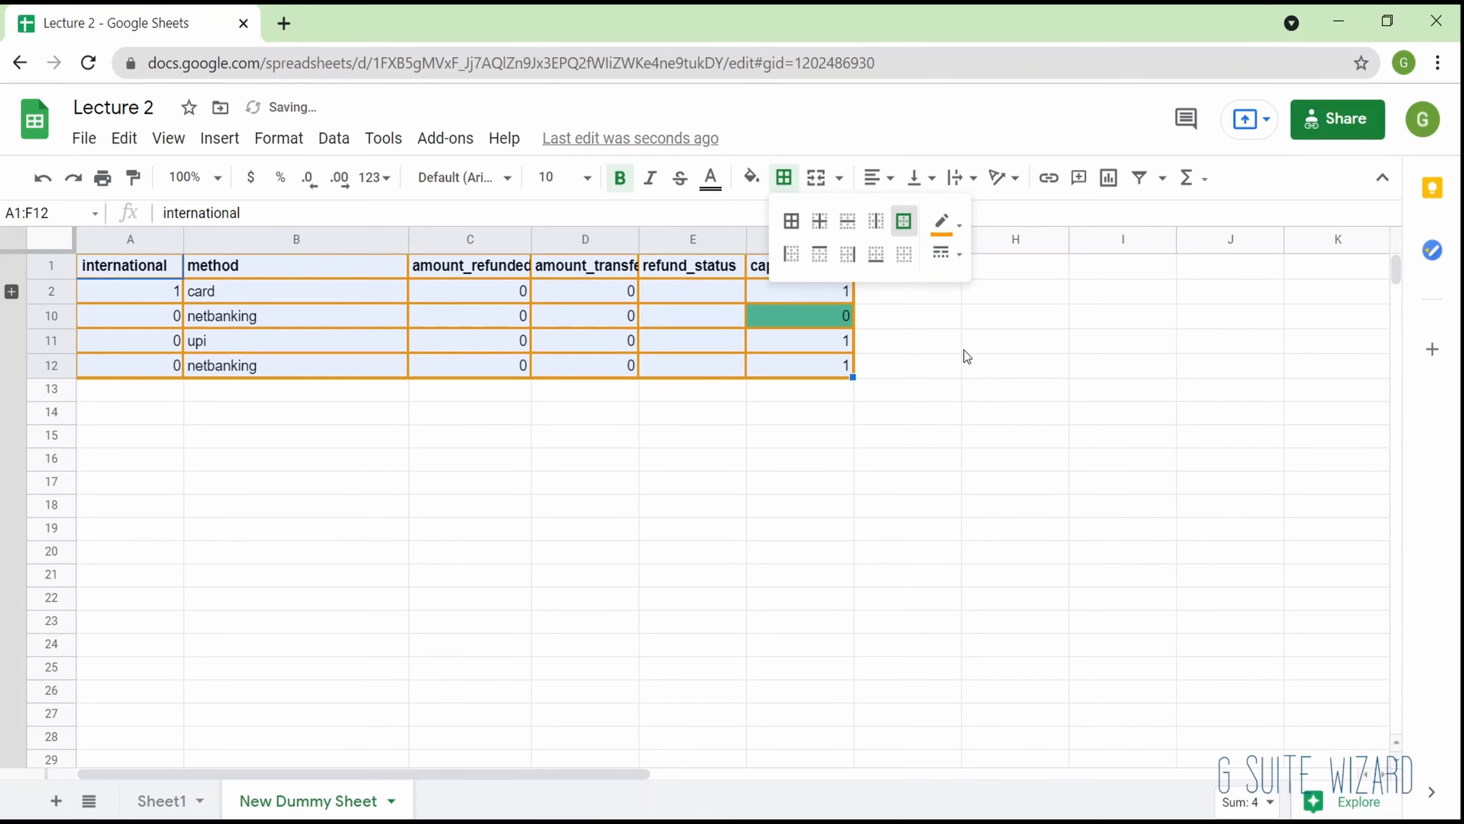
pyautogui.click(948, 228)
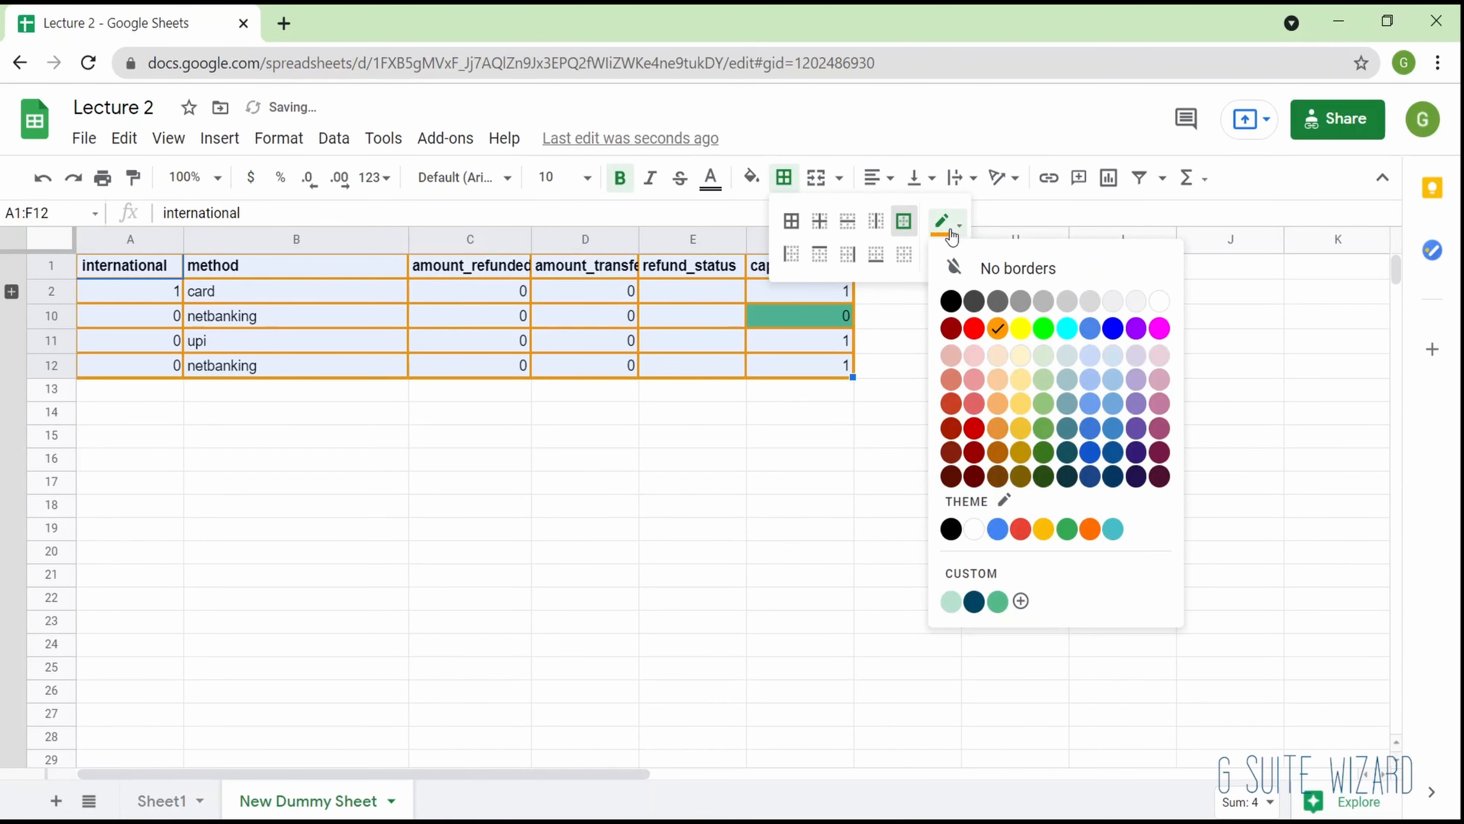
pyautogui.click(1067, 455)
pyautogui.click(789, 460)
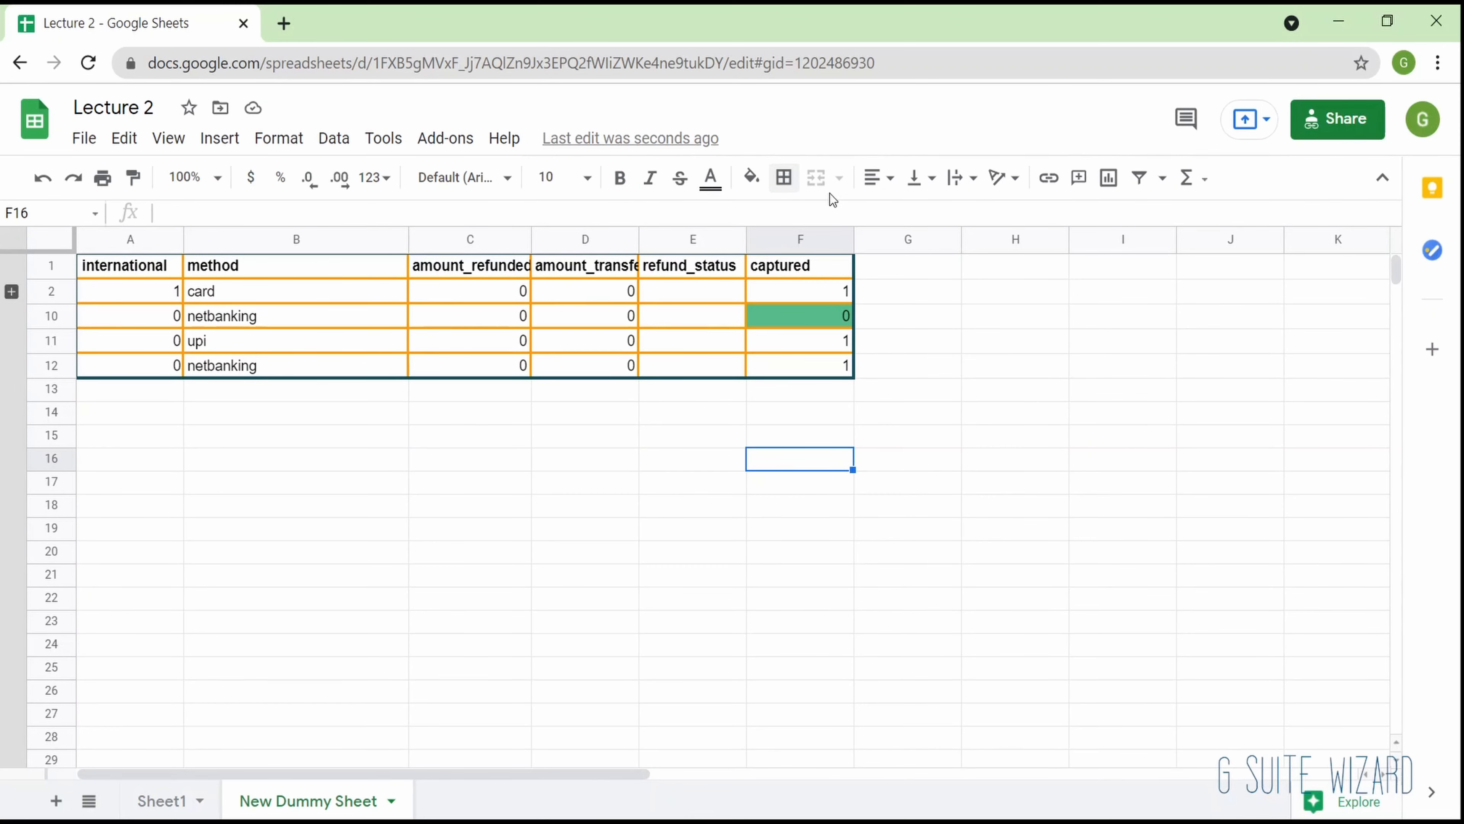
# - Expand the group of rows 3 to 9 and merge cells C4:D4, accepting that only the top-leftmost value is preserved
pyautogui.click(681, 371)
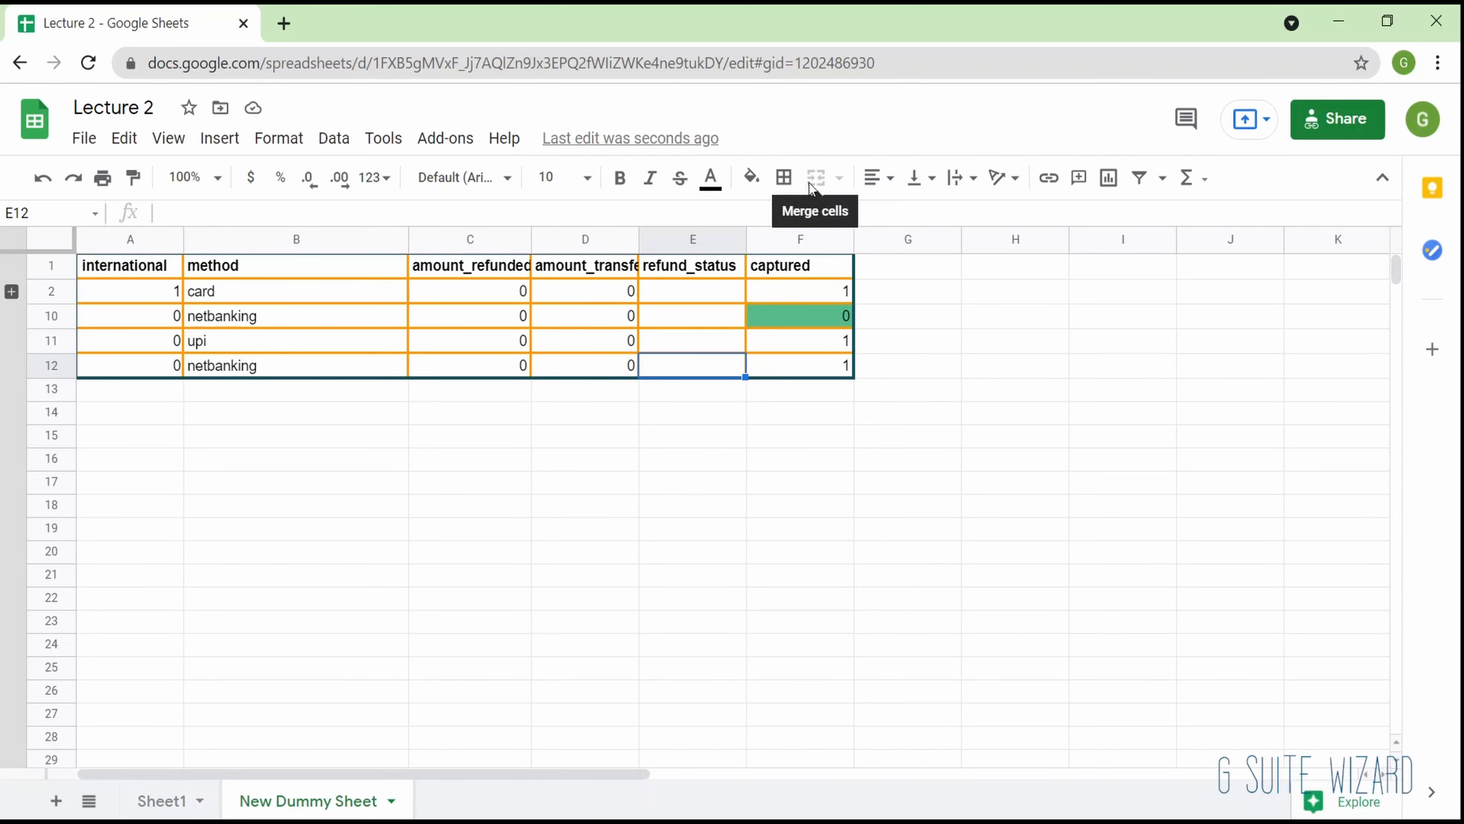
pyautogui.click(464, 368)
pyautogui.hotkey('shift', 'Right')
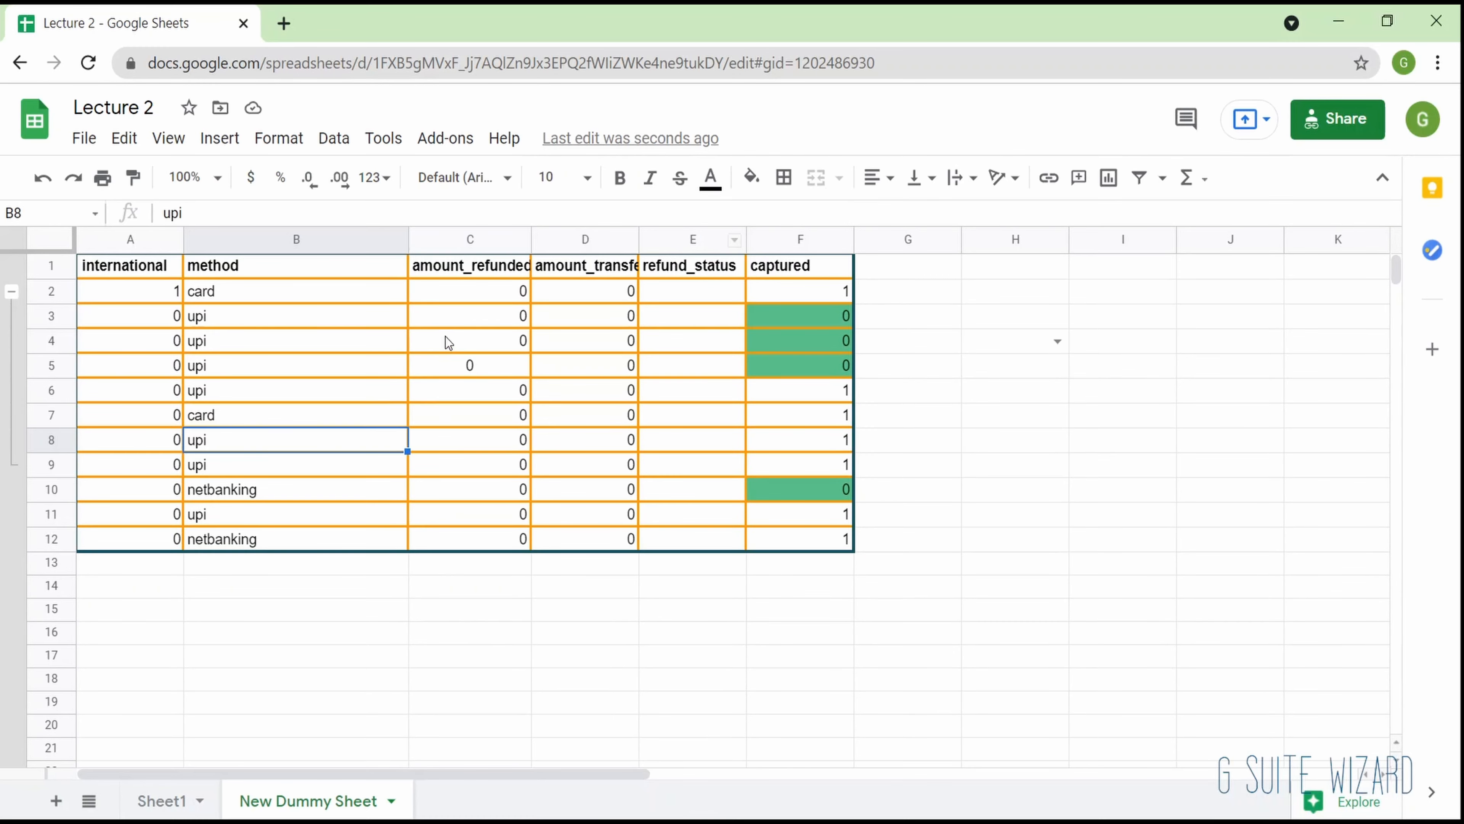
pyautogui.click(445, 336)
pyautogui.hotkey('shift', 'Right')
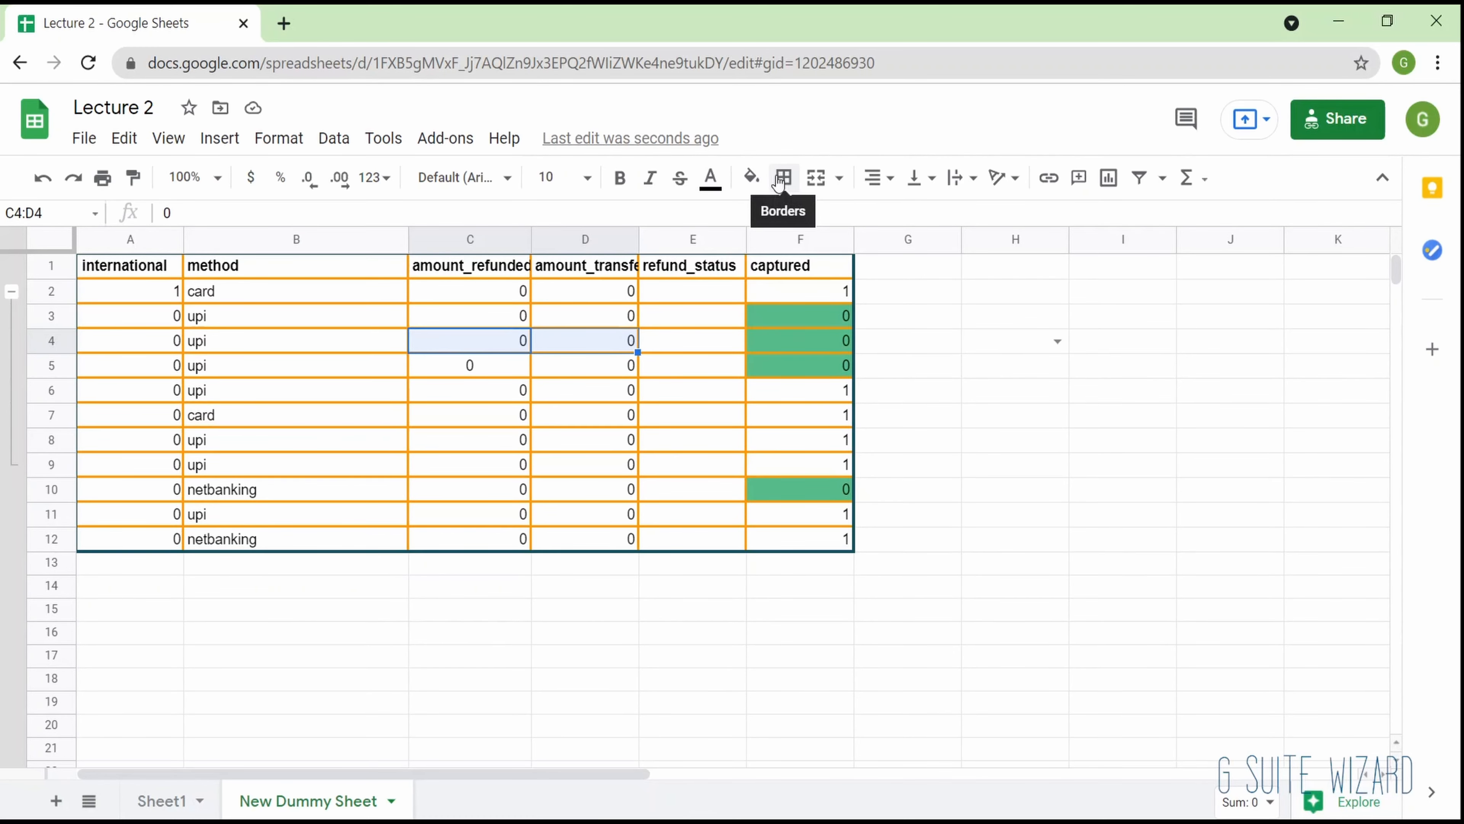
pyautogui.click(817, 178)
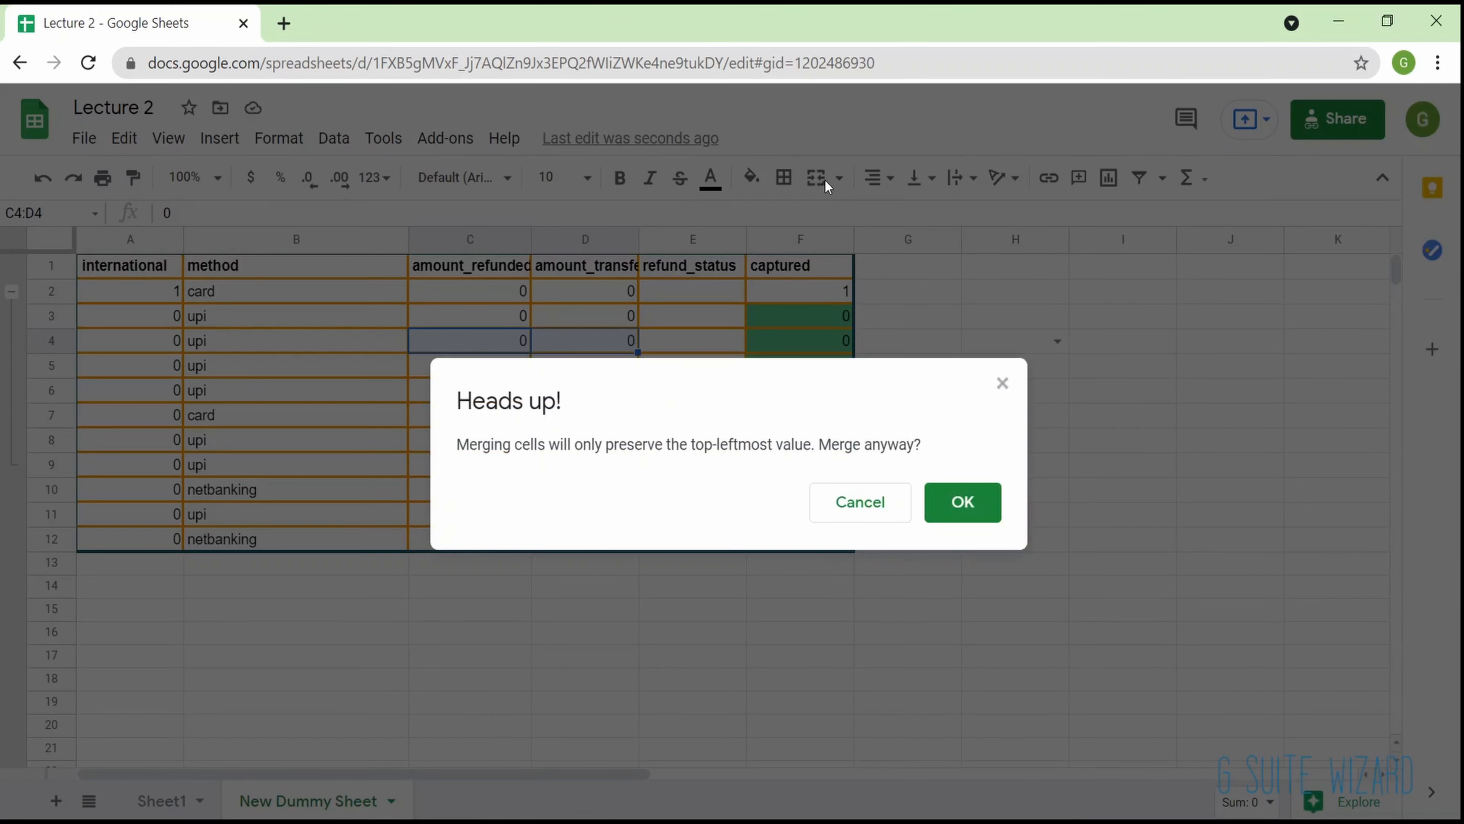
pyautogui.click(943, 516)
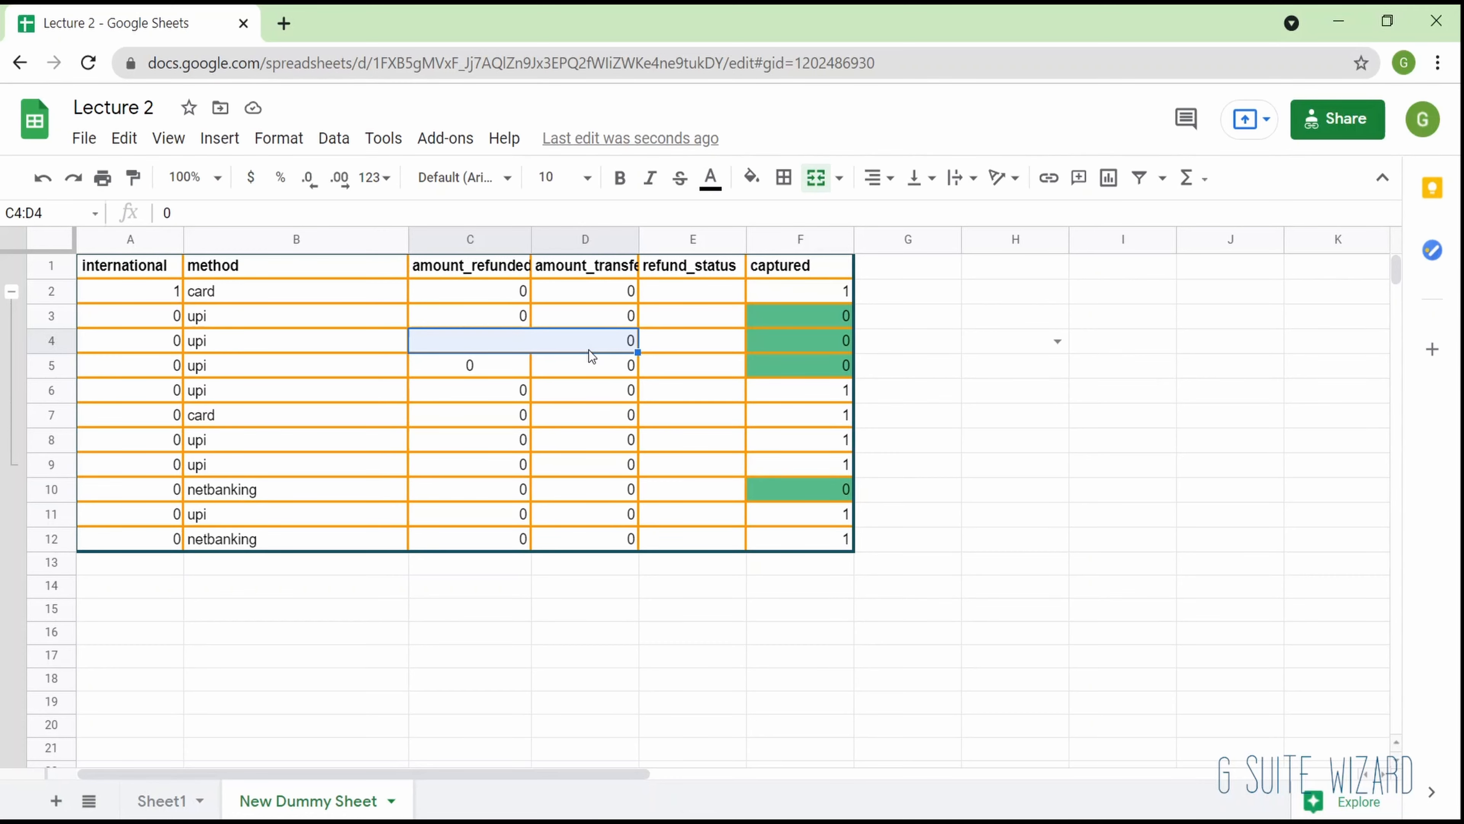
# - Merge the empty cells H7:H8 vertically into one cell
pyautogui.click(649, 447)
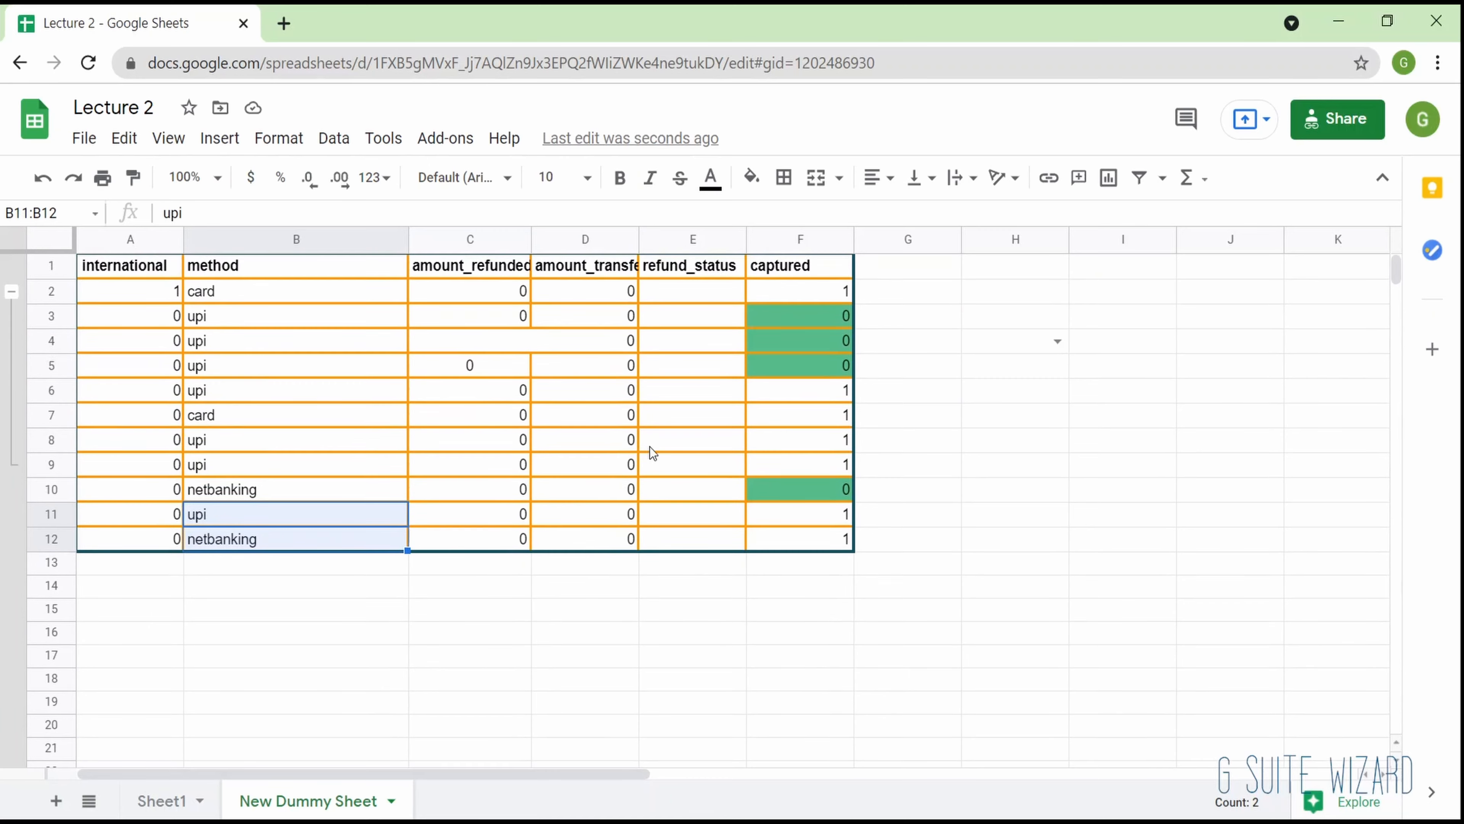
pyautogui.moveTo(1031, 421); pyautogui.dragTo(1052, 447)
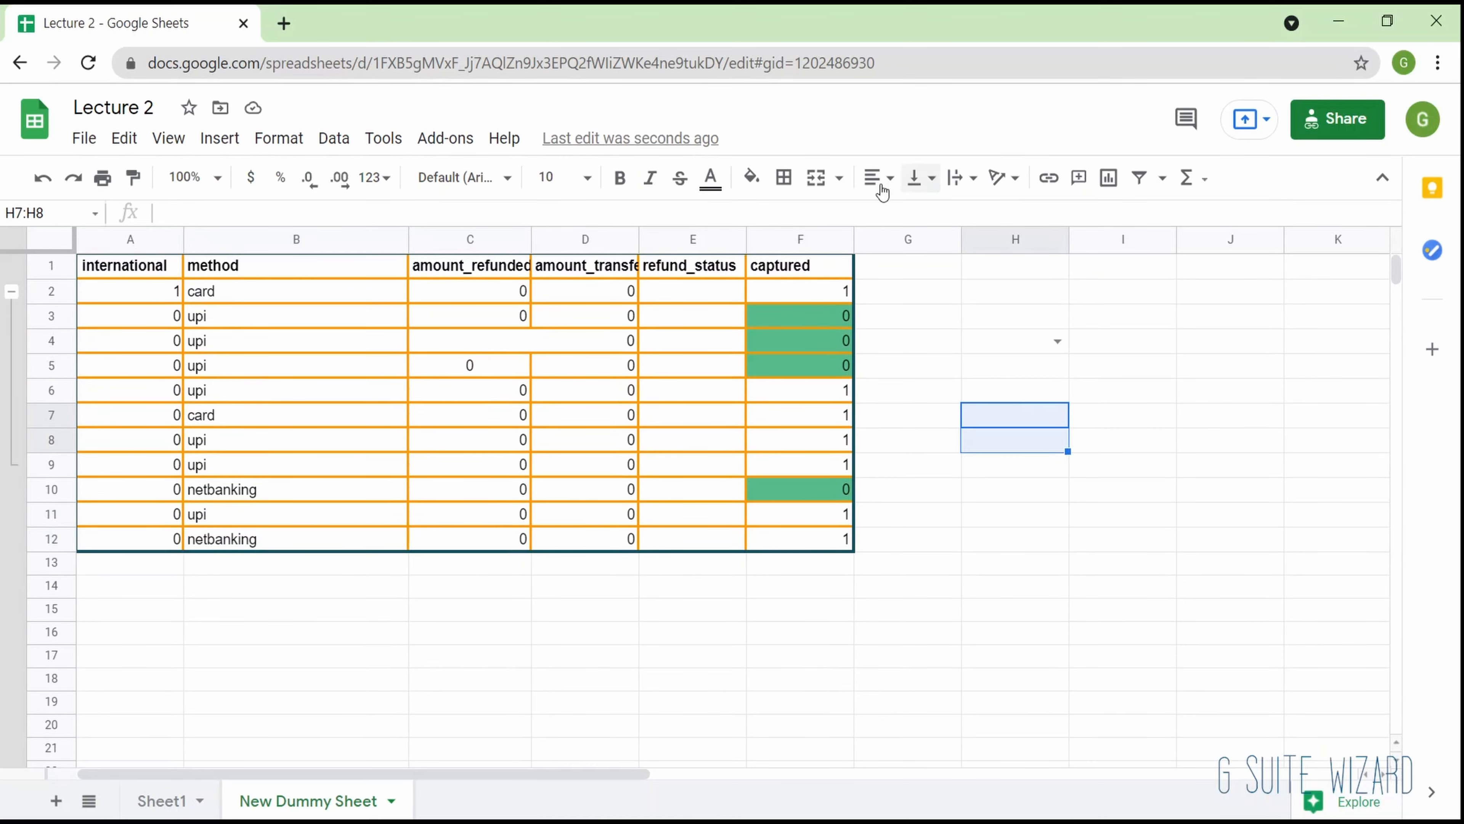
pyautogui.click(817, 179)
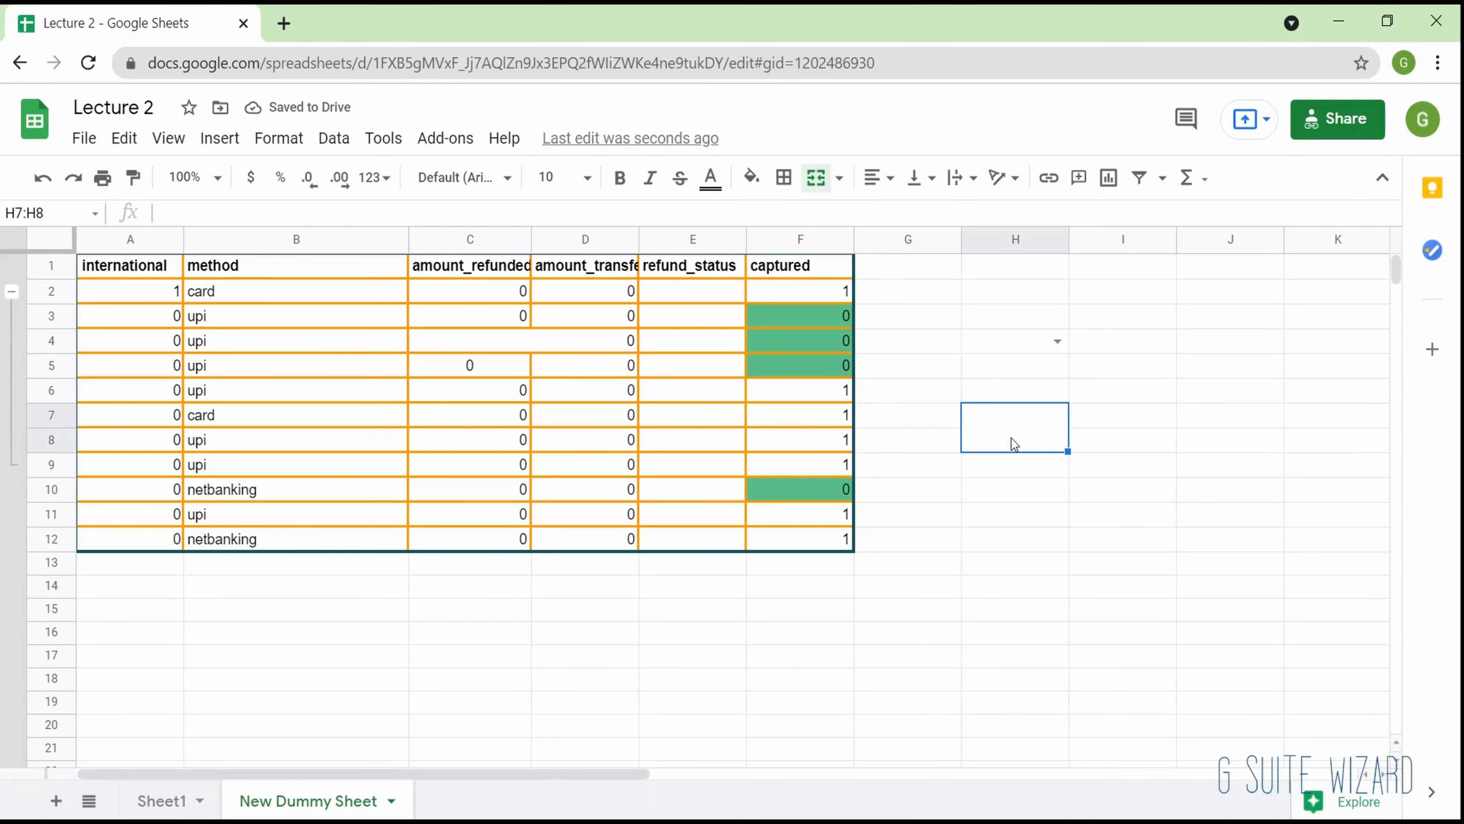
pyautogui.press('Left')
pyautogui.press('Left')
pyautogui.press('Left')
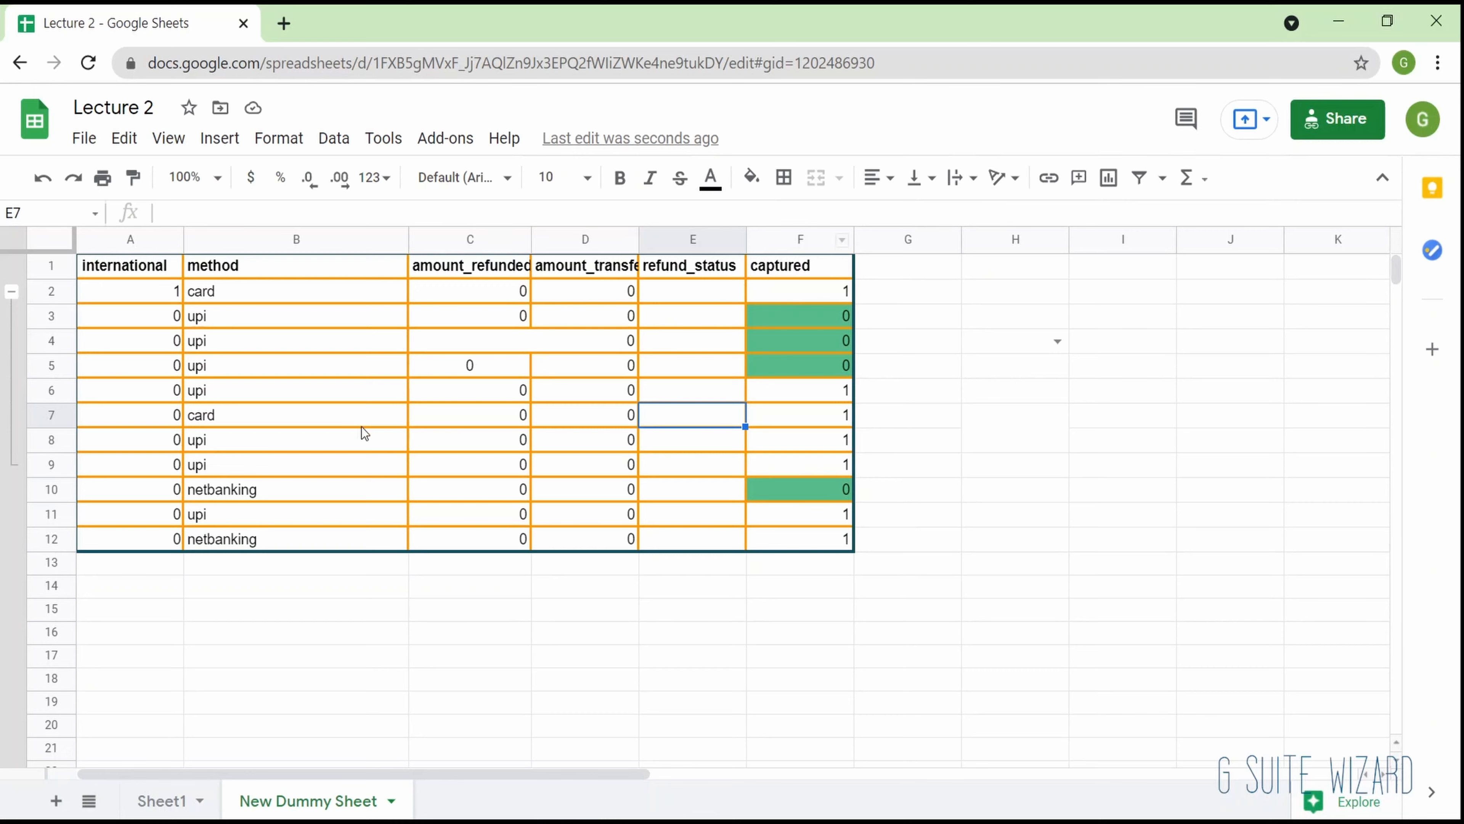
# - Align the method cells B4:B10 to the right horizontally and to the middle vertically
pyautogui.moveTo(303, 352); pyautogui.dragTo(324, 501)
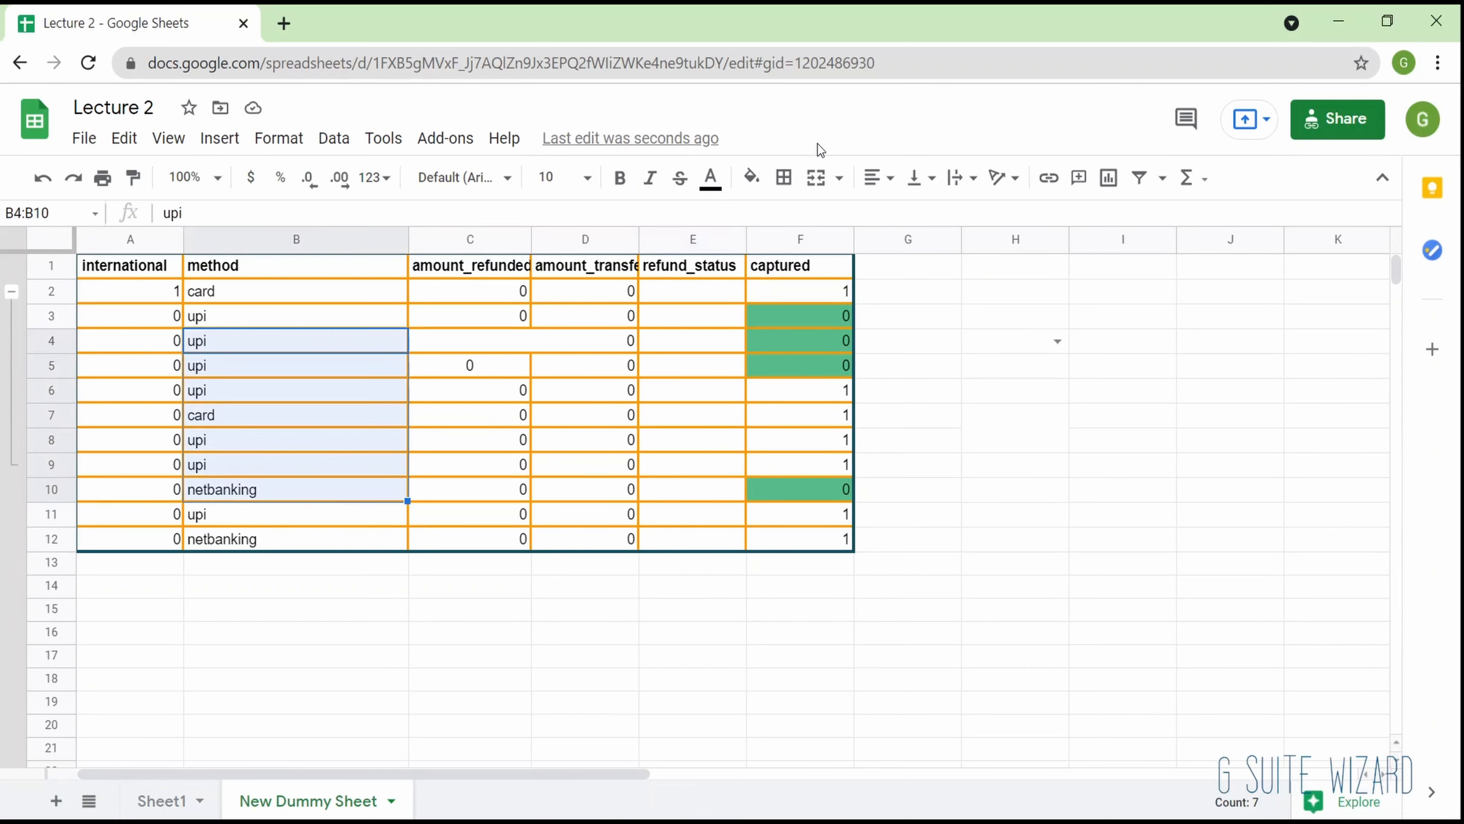
pyautogui.click(876, 177)
pyautogui.click(922, 216)
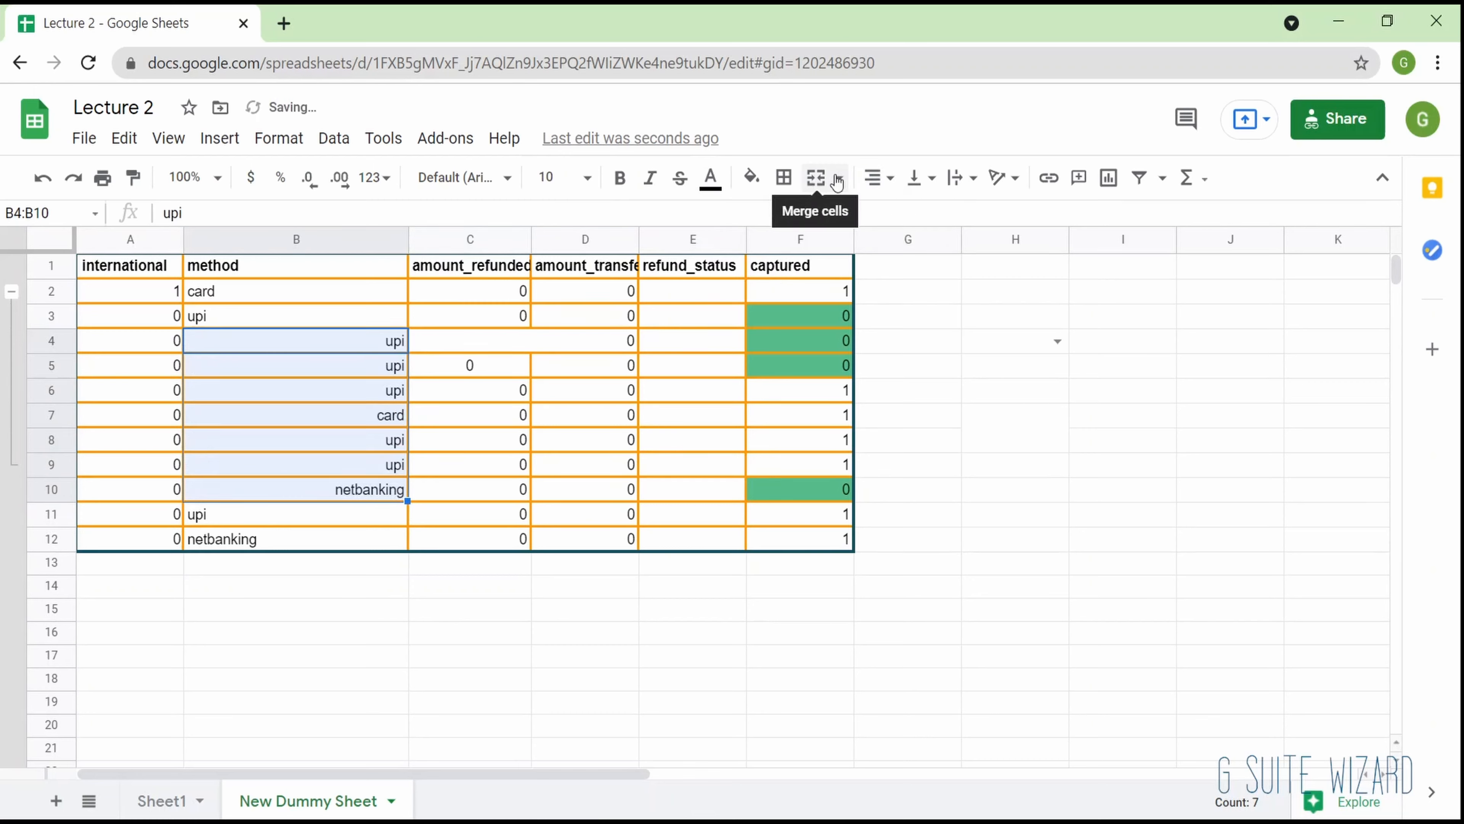
pyautogui.click(914, 177)
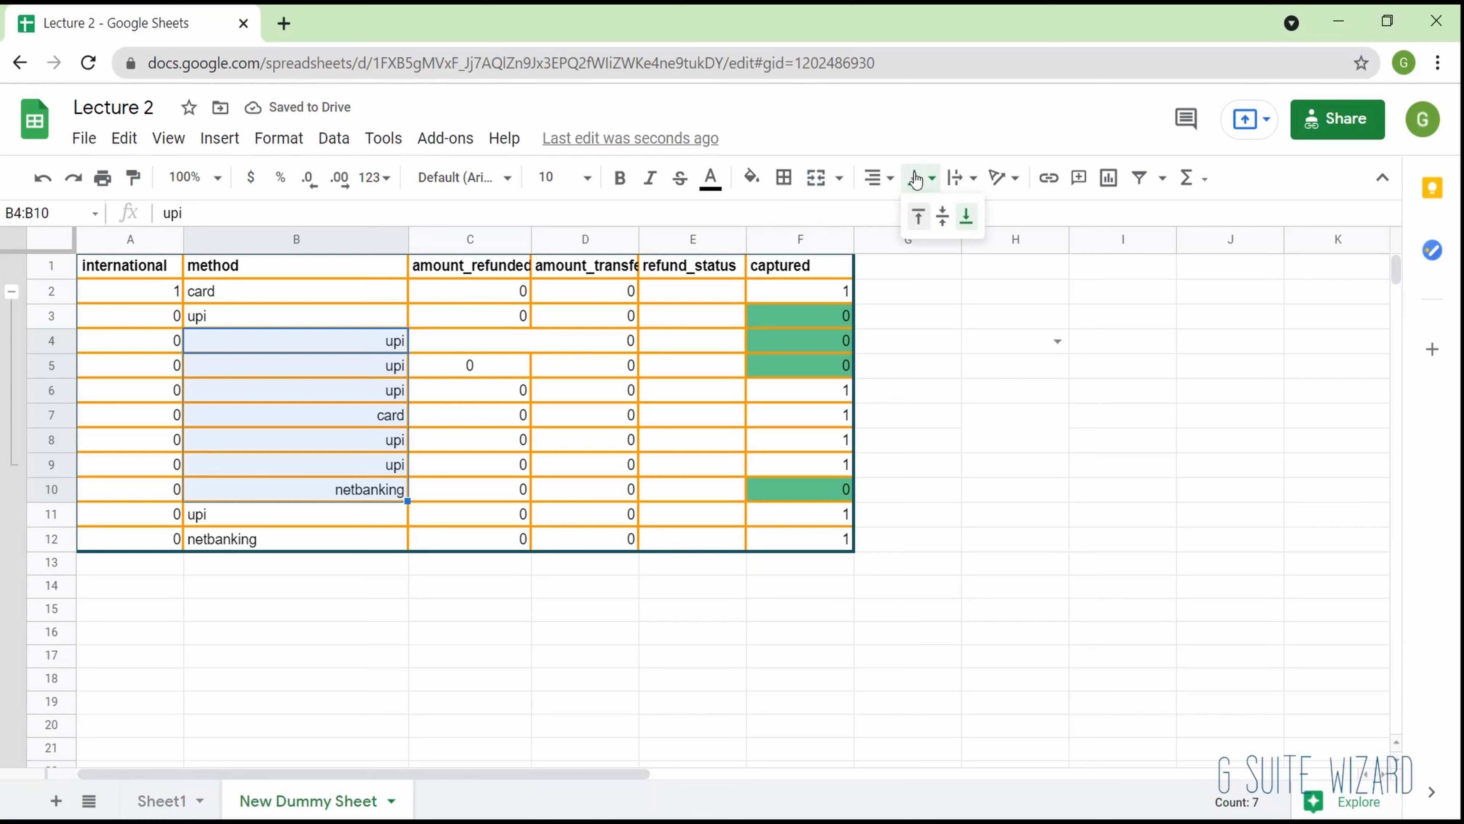
pyautogui.click(943, 215)
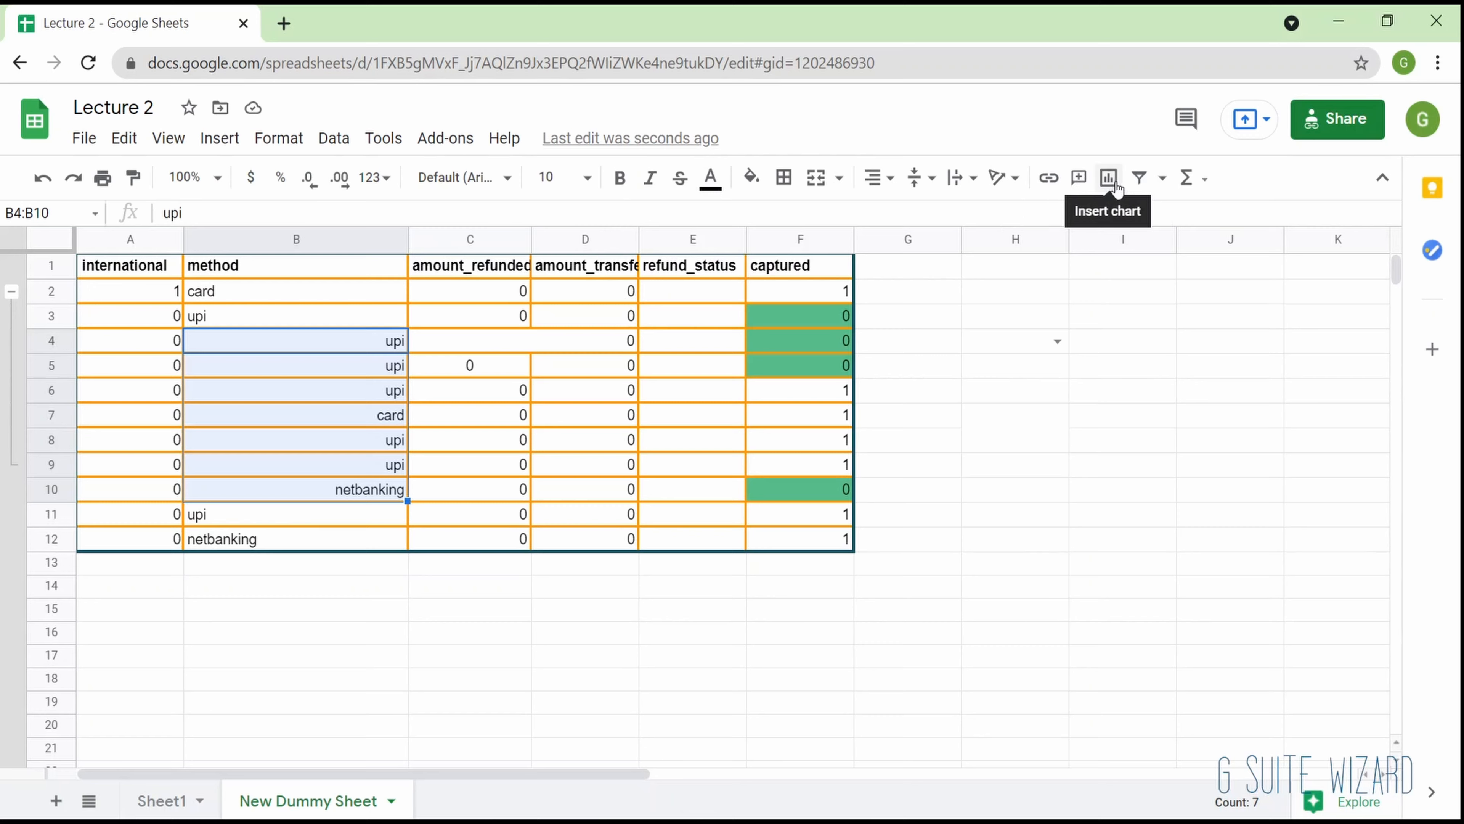
# - Look at the functions list and at the Keep and Tasks side panels, closing each one again
pyautogui.click(1206, 179)
pyautogui.click(984, 395)
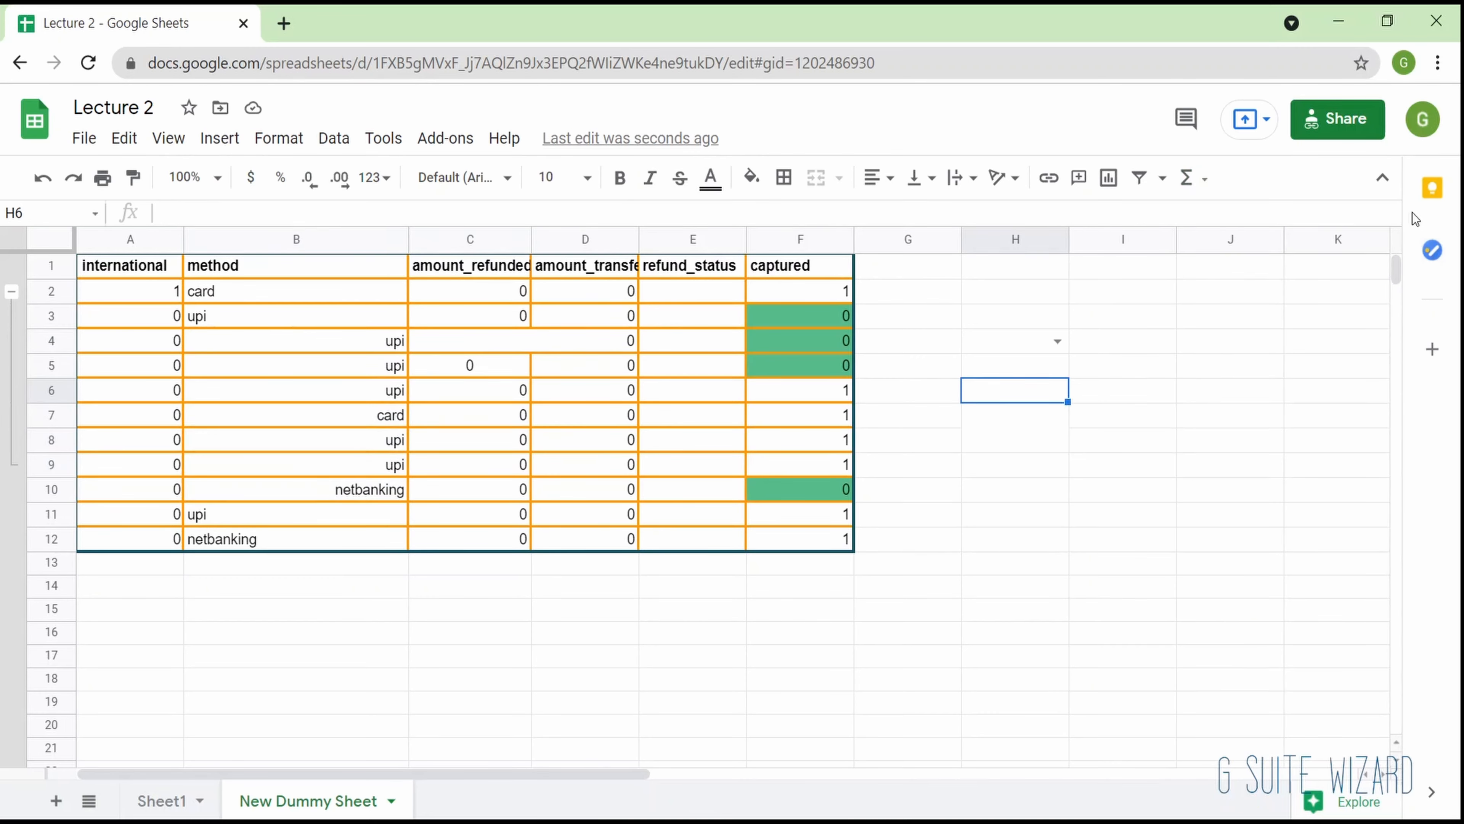
pyautogui.click(1382, 178)
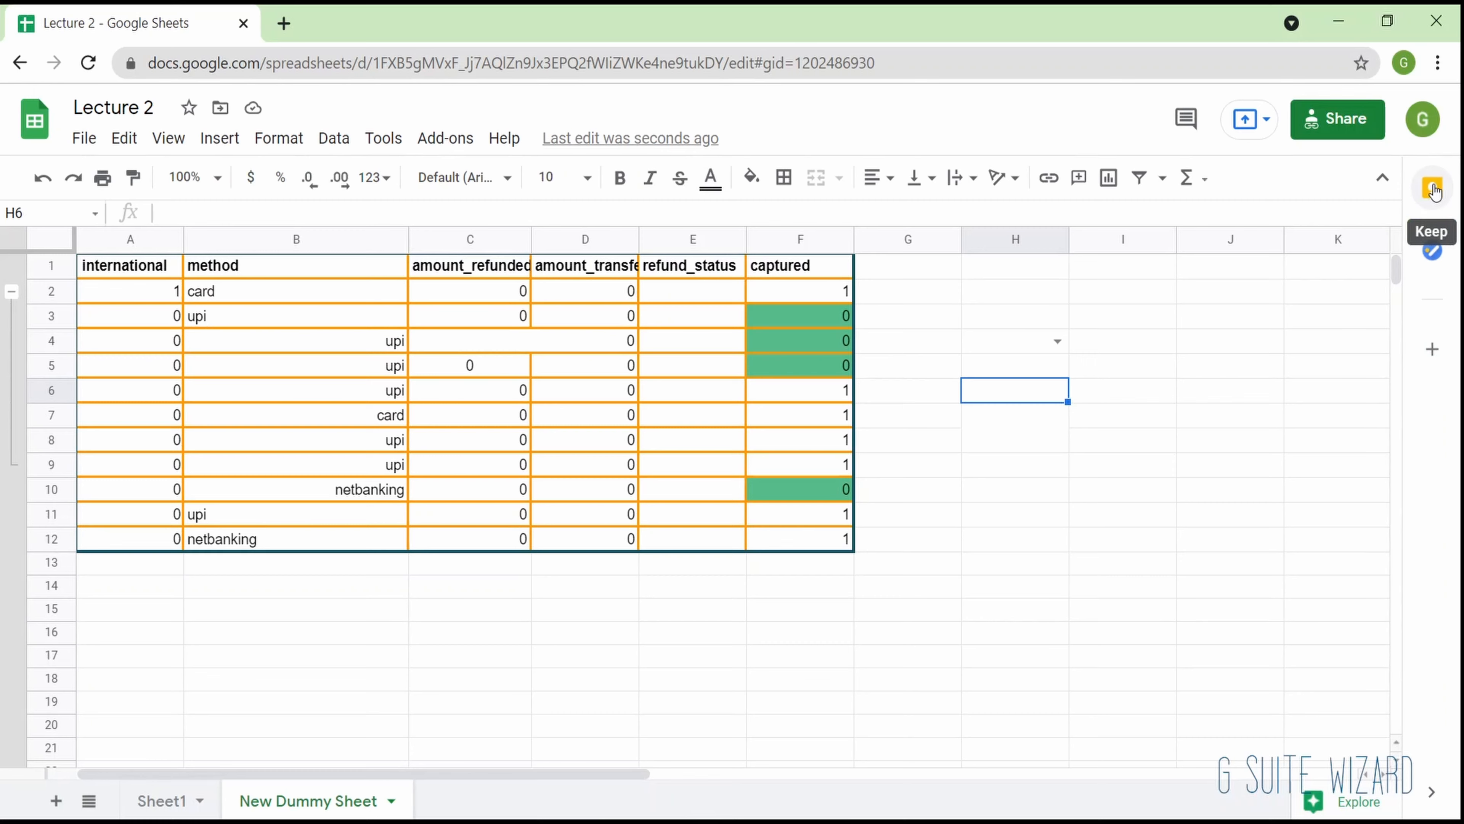
pyautogui.click(1433, 189)
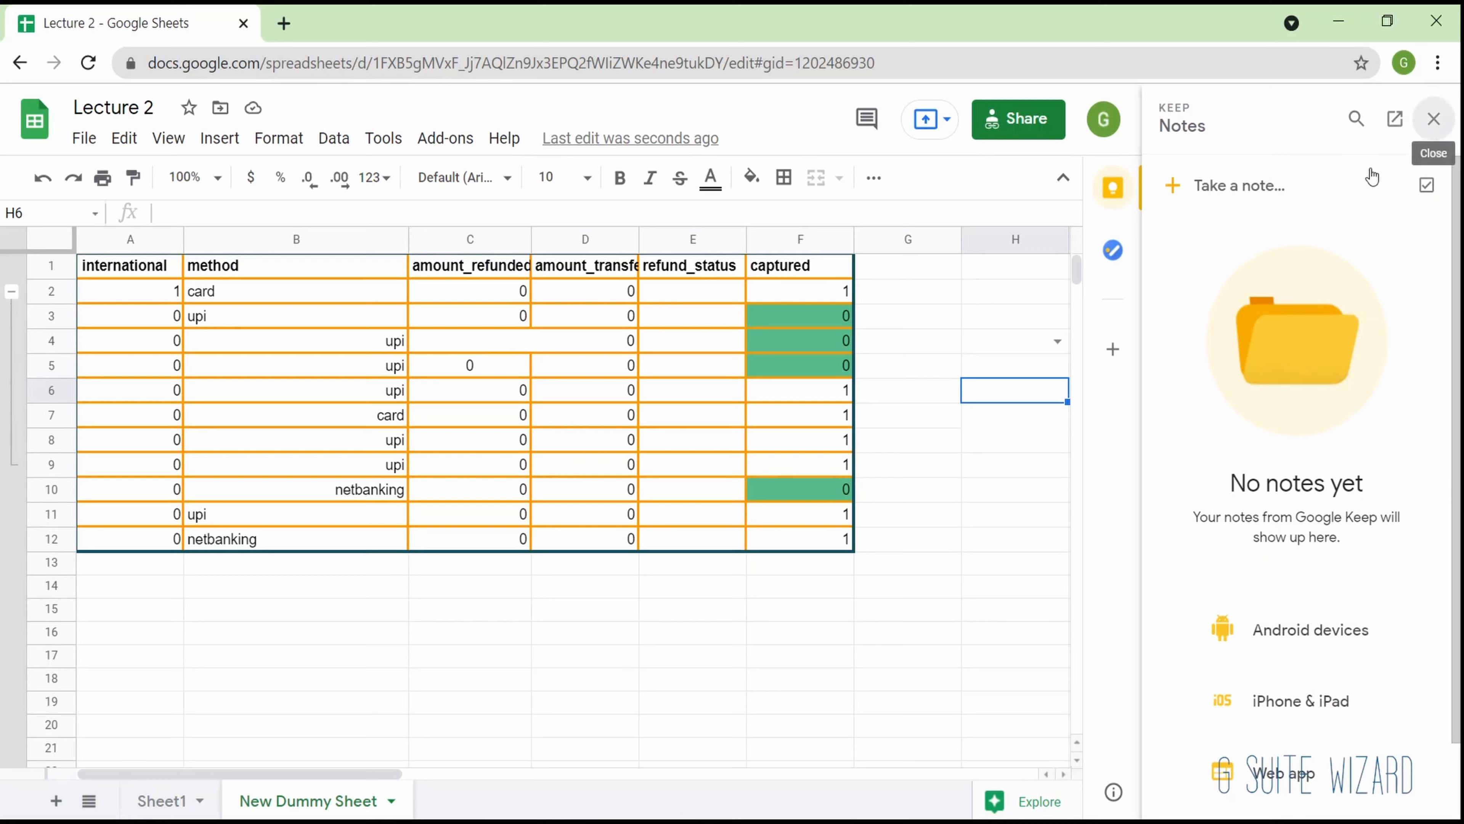
pyautogui.click(1434, 119)
pyautogui.click(1440, 252)
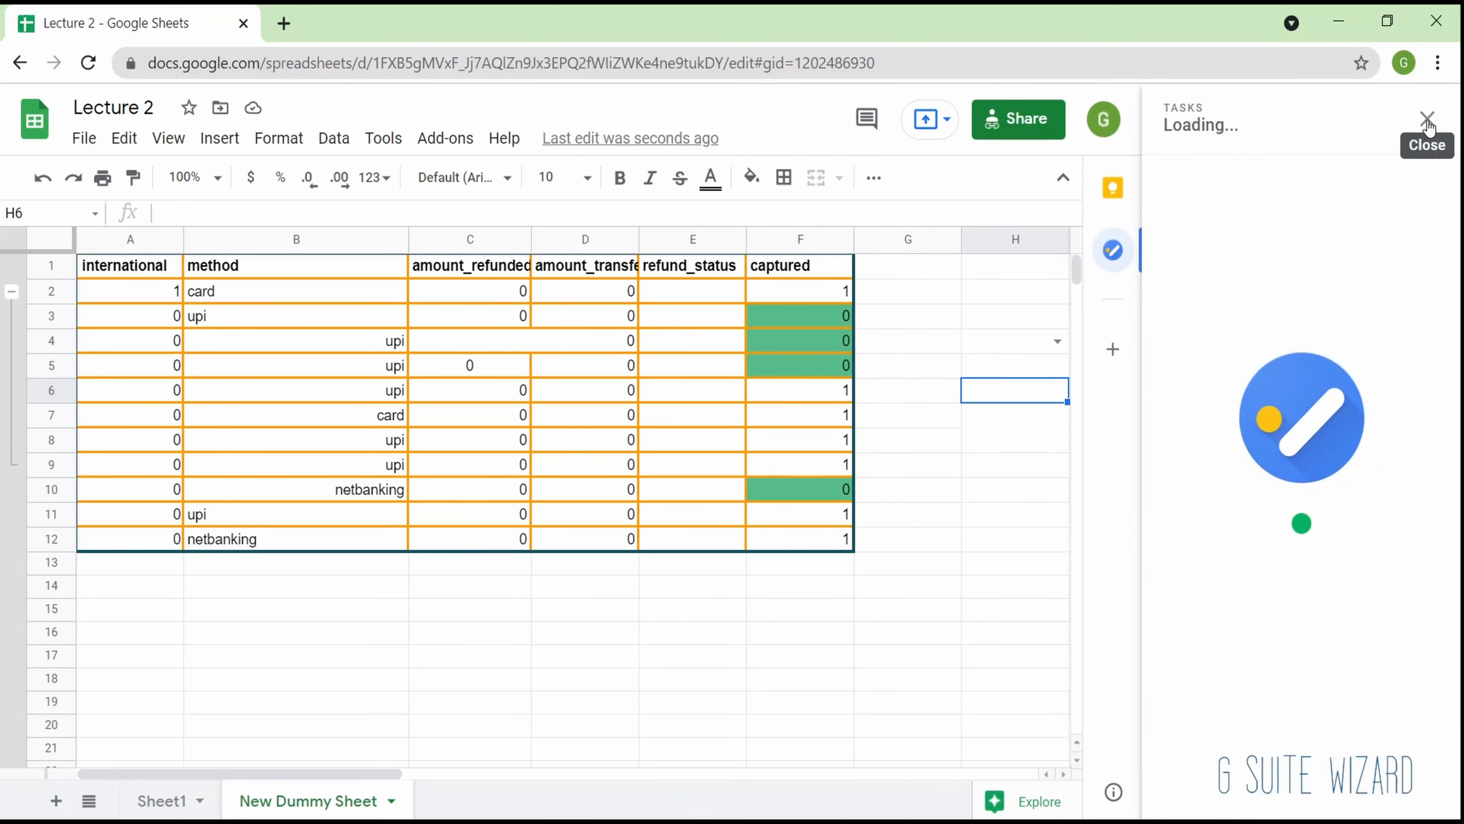
pyautogui.click(1441, 351)
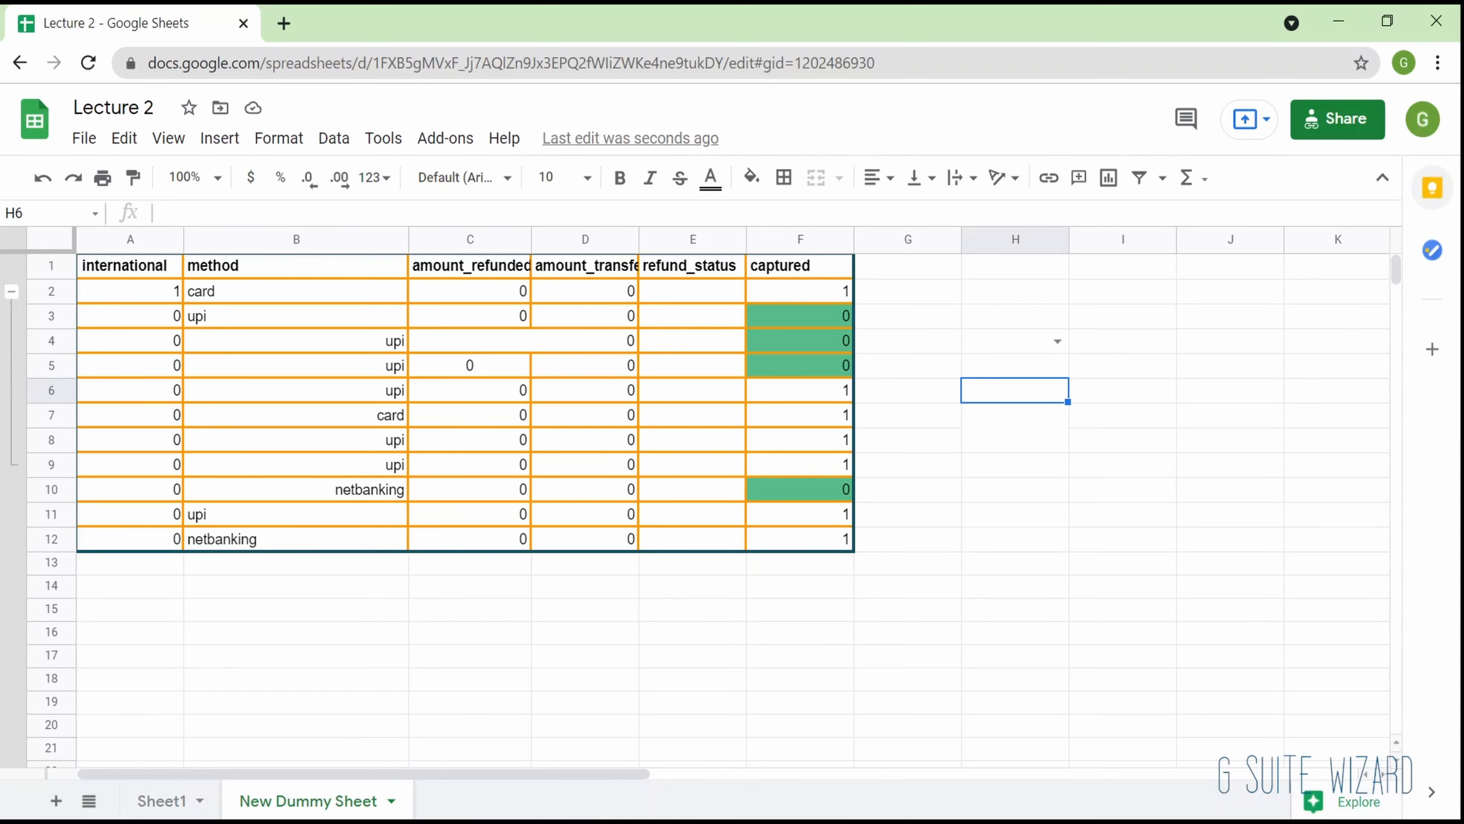
# - Add a new blank sheet to the spreadsheet and look at the list of all sheets, closing it again
pyautogui.click(53, 805)
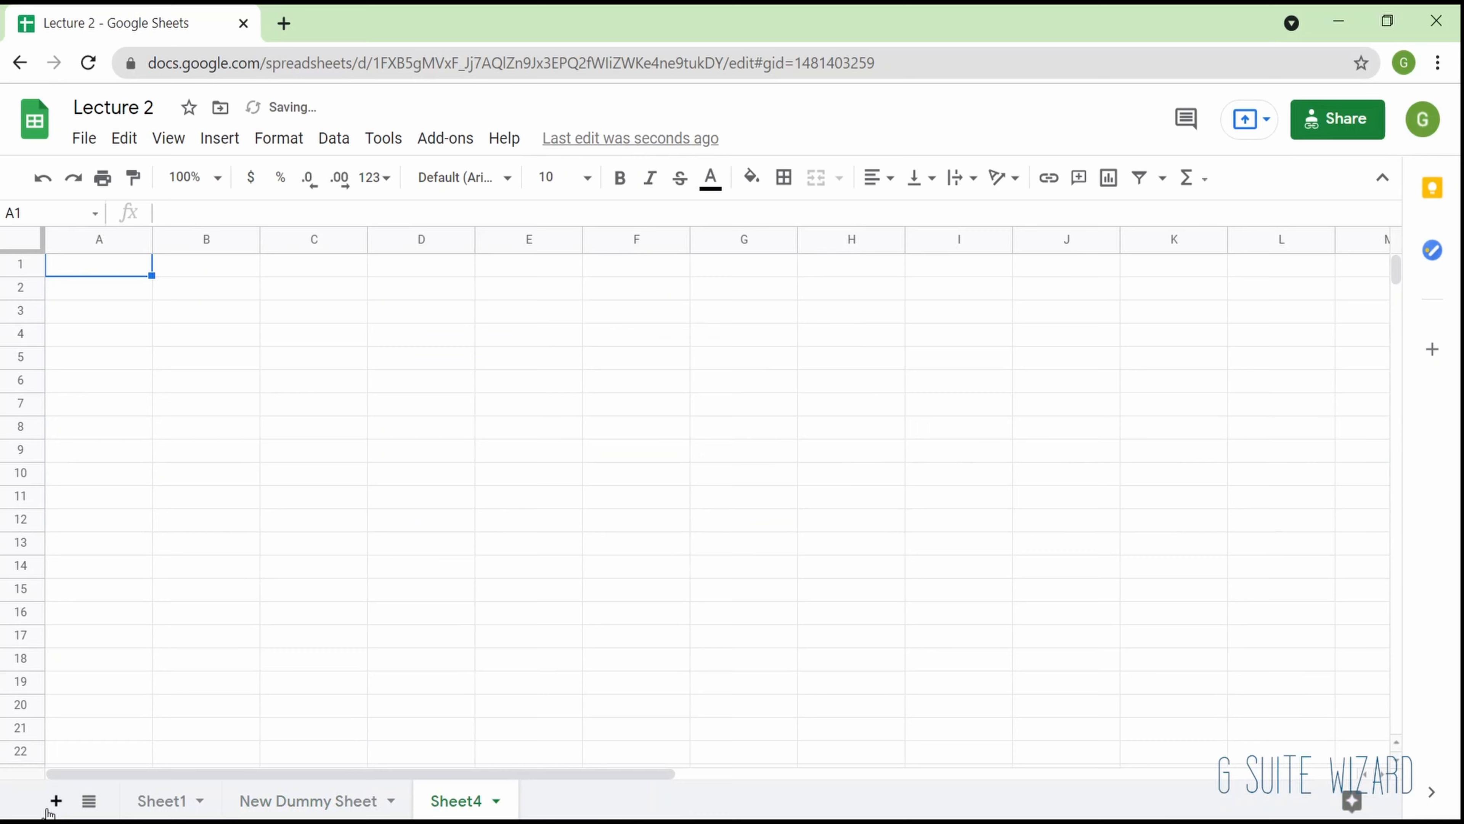
pyautogui.click(89, 807)
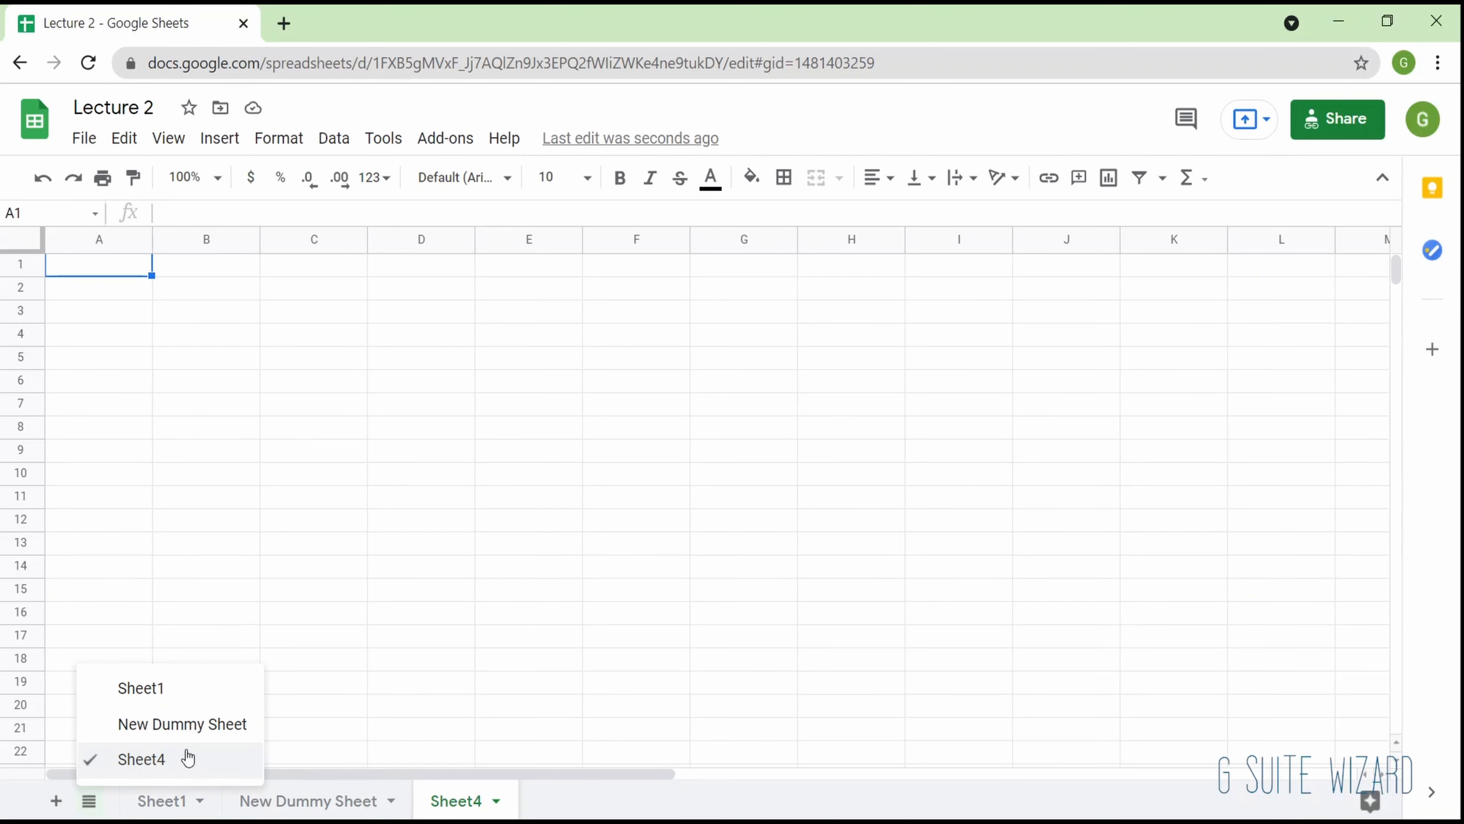
pyautogui.click(96, 803)
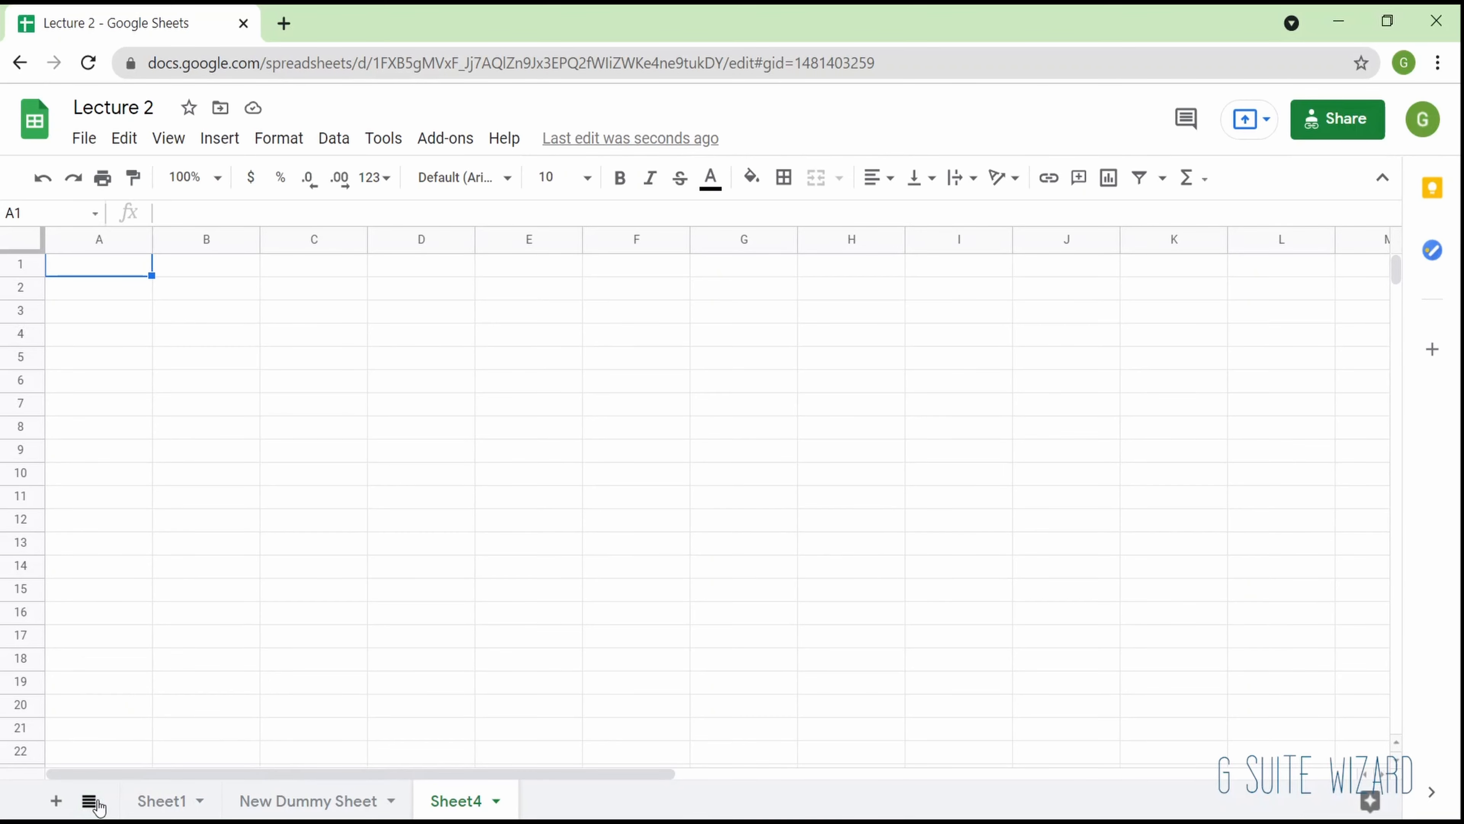
pyautogui.click(97, 805)
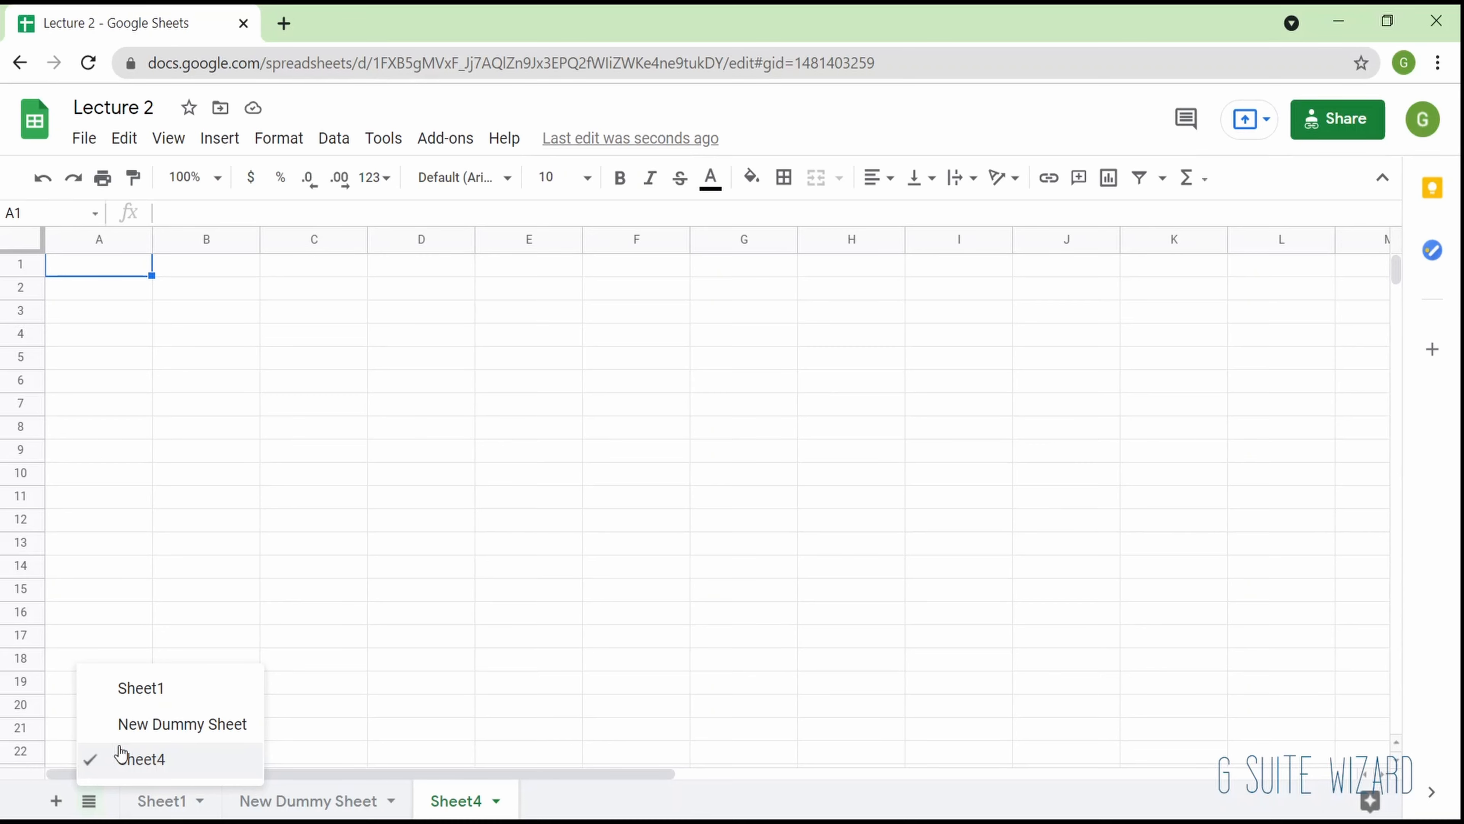
pyautogui.click(409, 407)
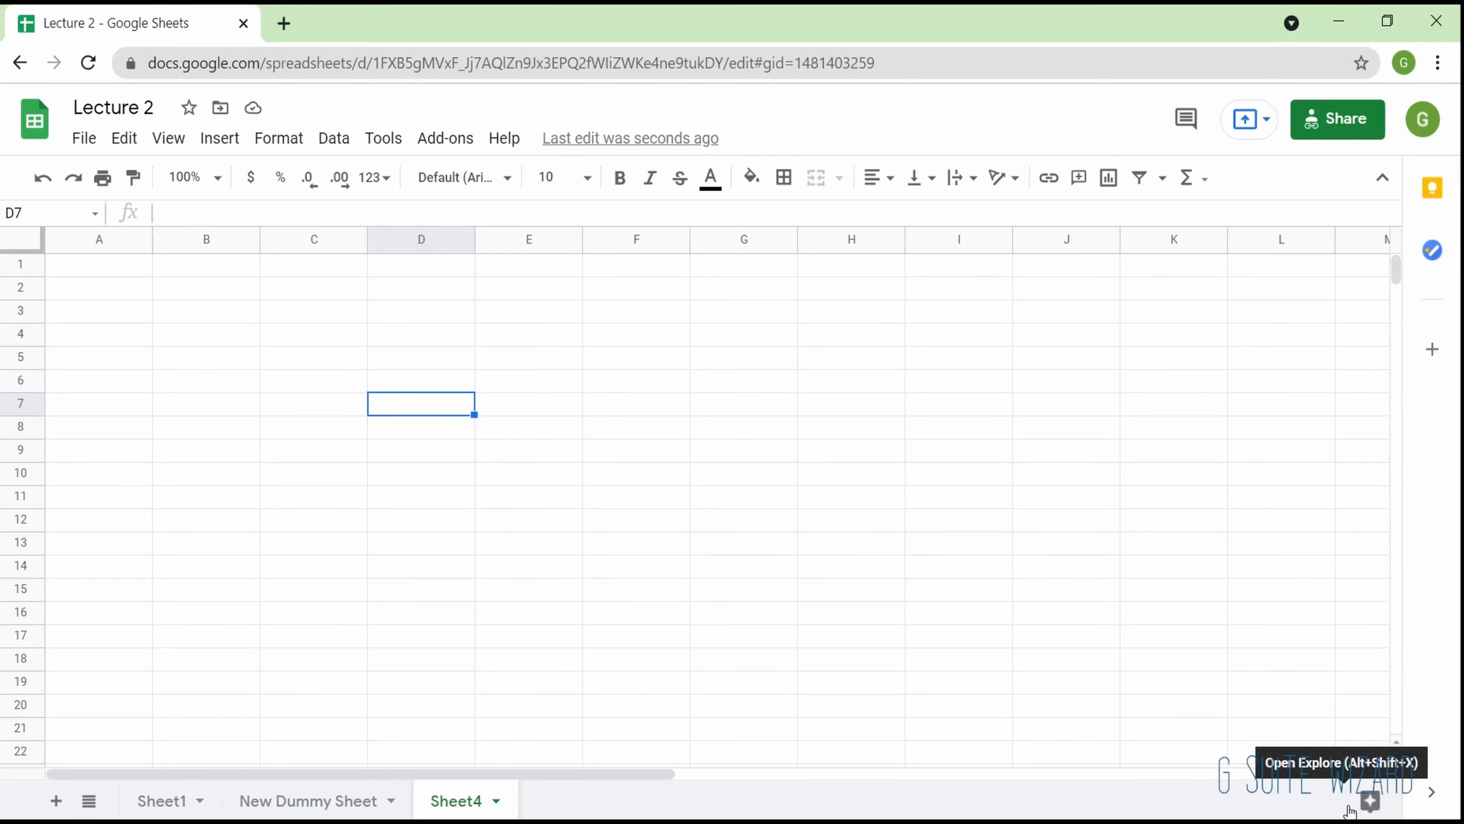
# - Look at the Explore panel and at the June 27, 2:08 AM version in the version history, returning to the spreadsheet without restoring it
pyautogui.click(1374, 803)
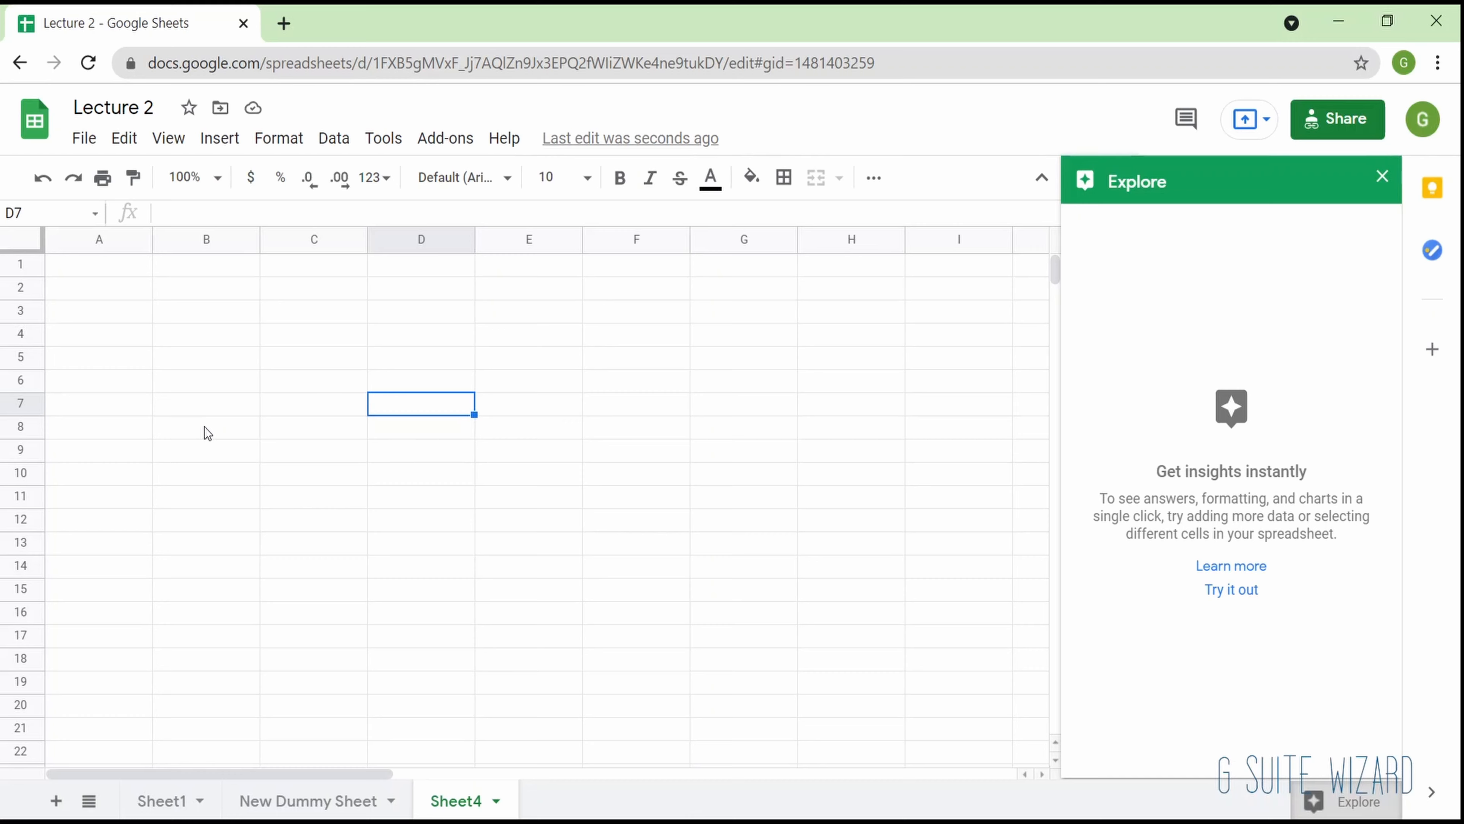
pyautogui.click(1382, 177)
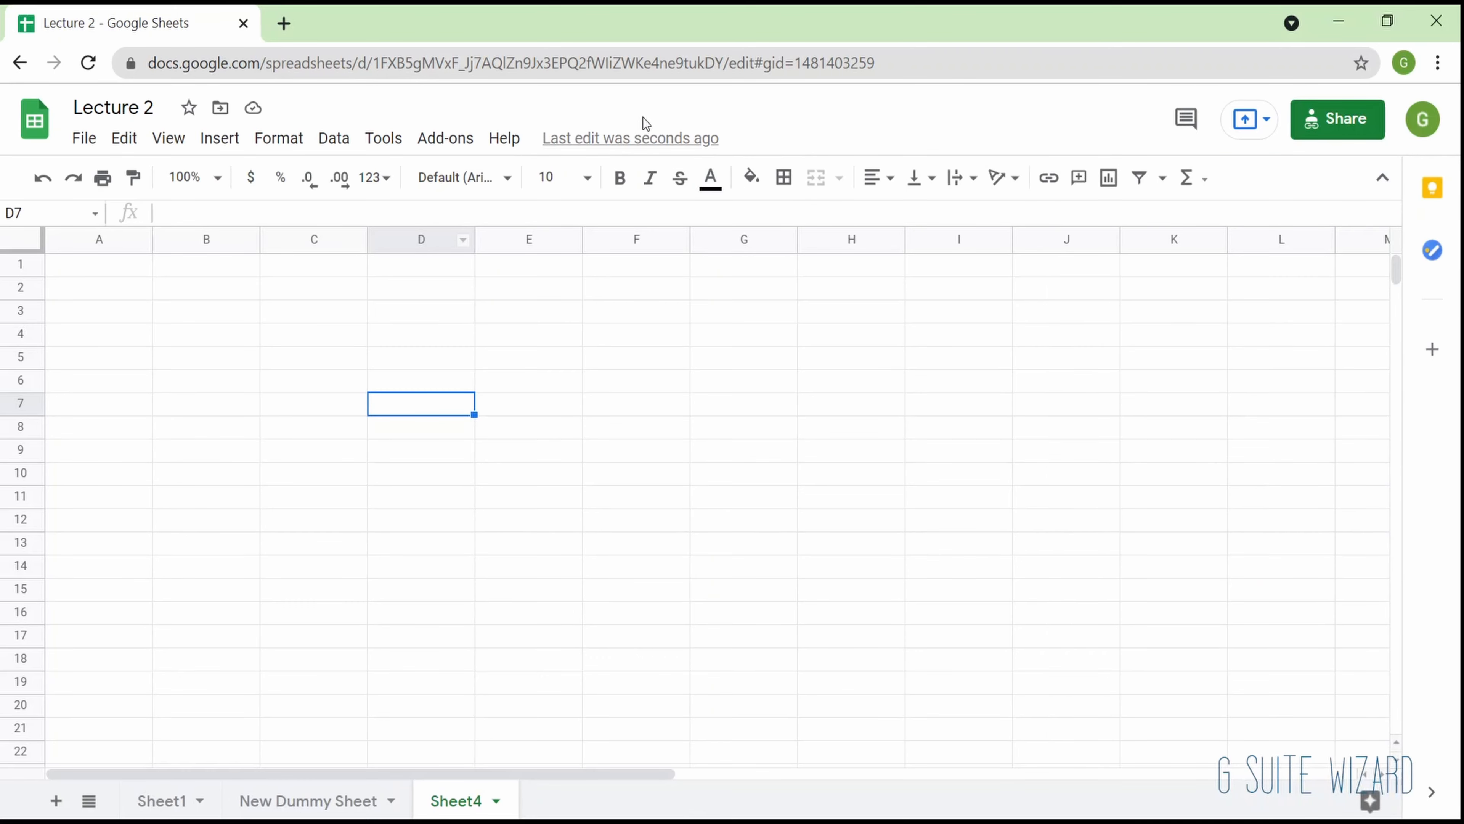
pyautogui.click(649, 141)
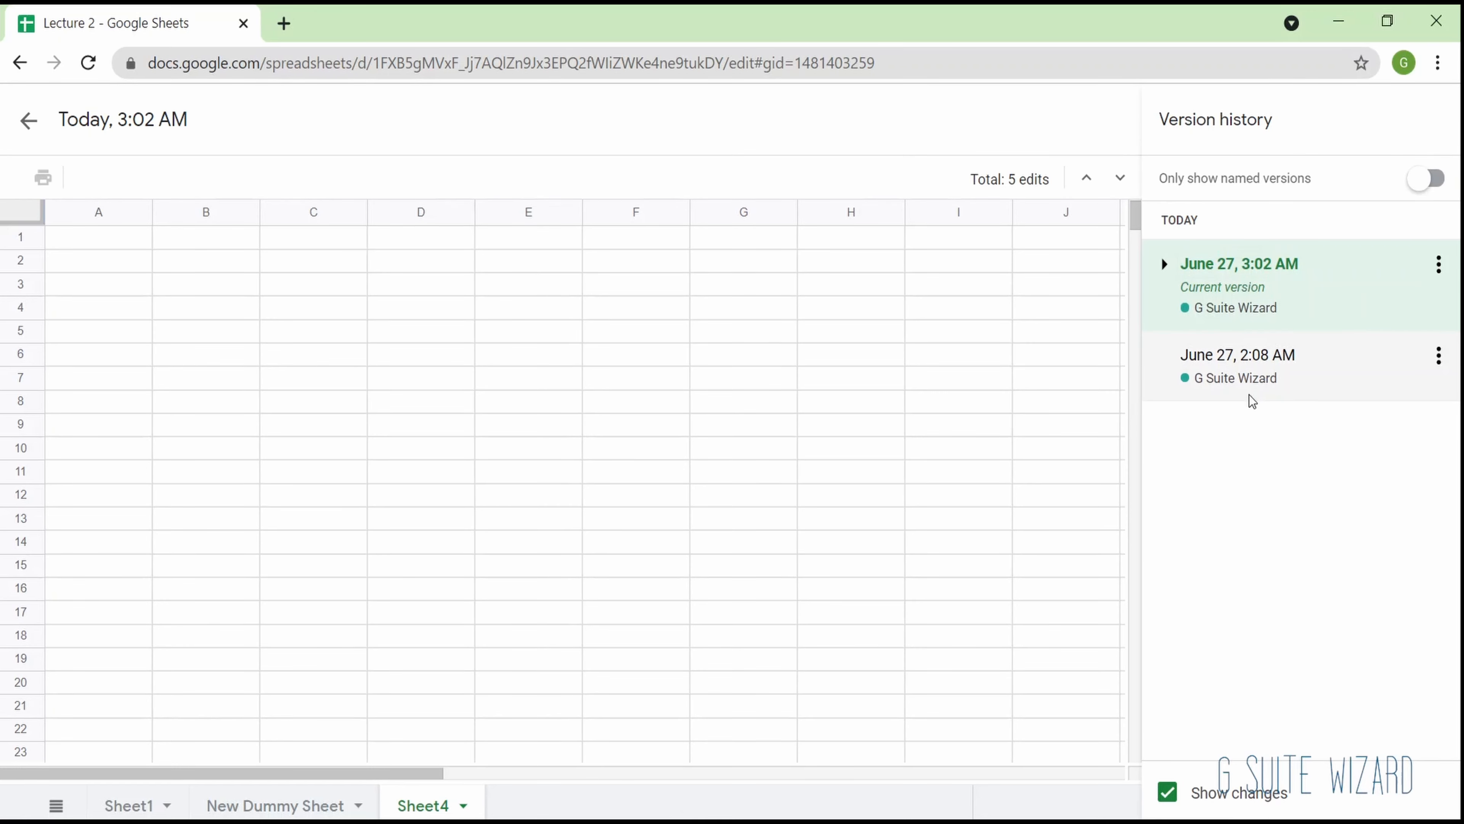
pyautogui.click(1254, 368)
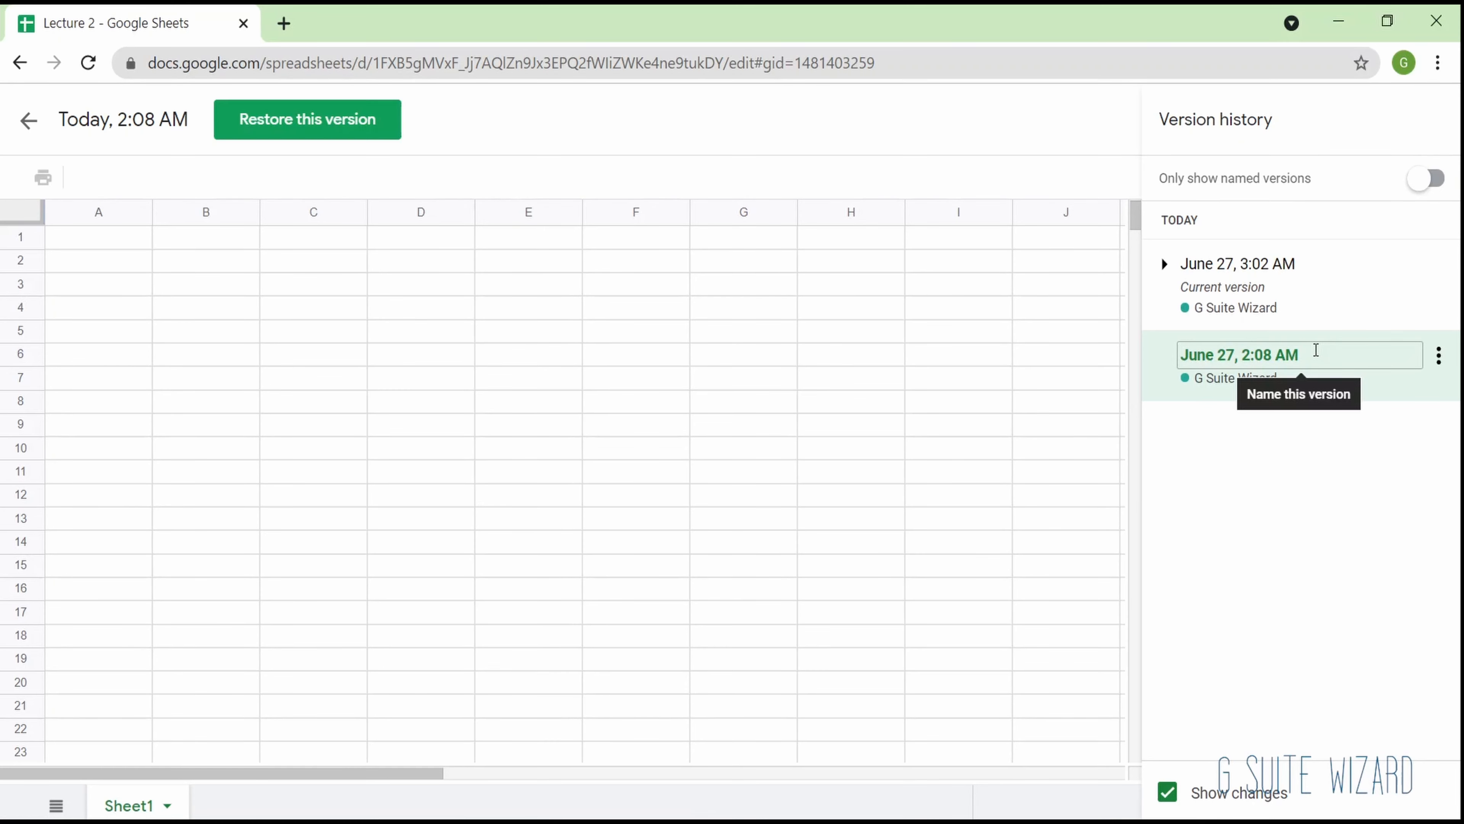
pyautogui.click(1283, 349)
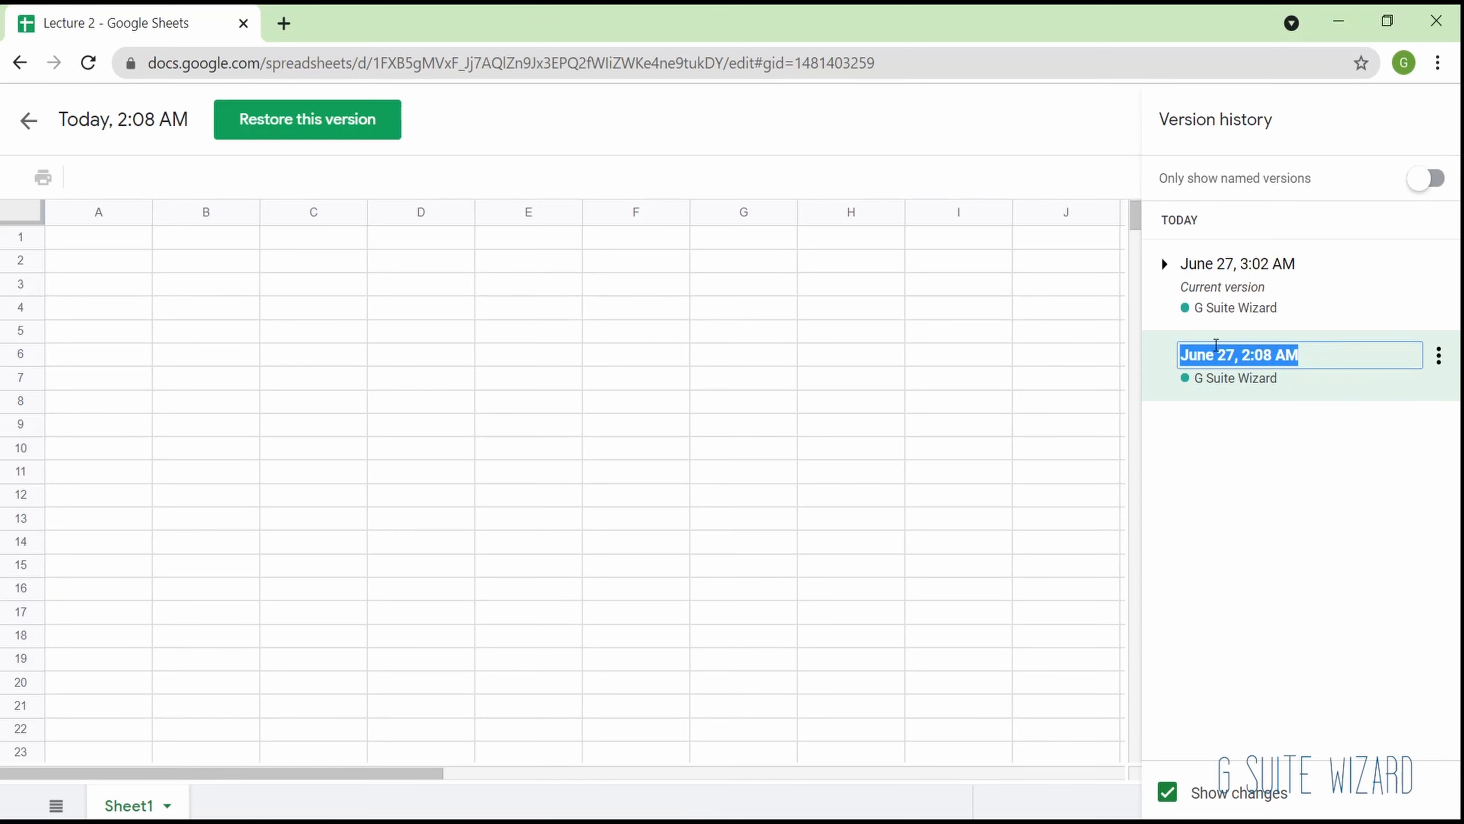
pyautogui.click(27, 122)
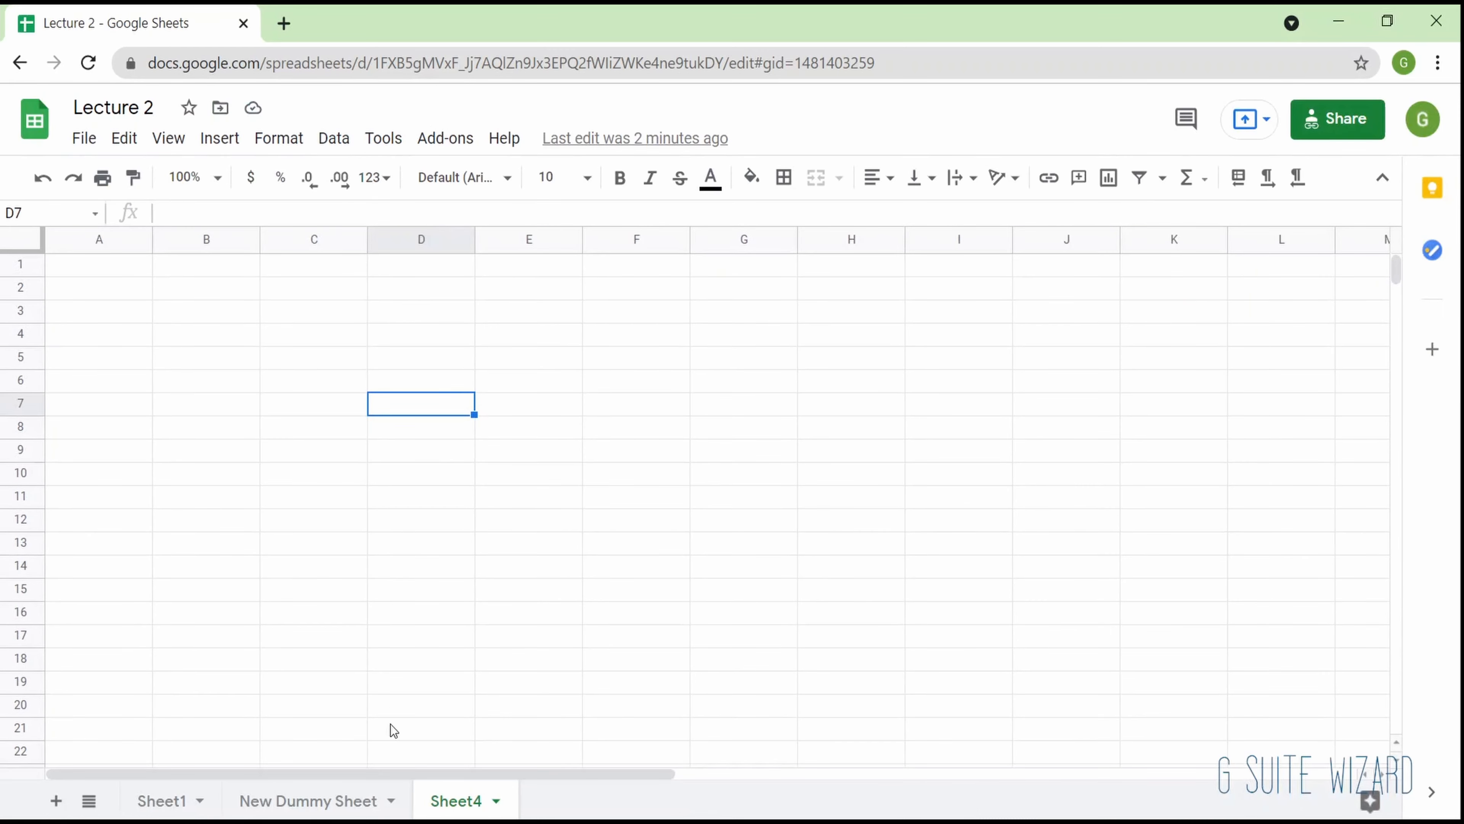
# - Show the edit history of cell C7 on New Dummy Sheet and step back through its previous edits
pyautogui.click(162, 803)
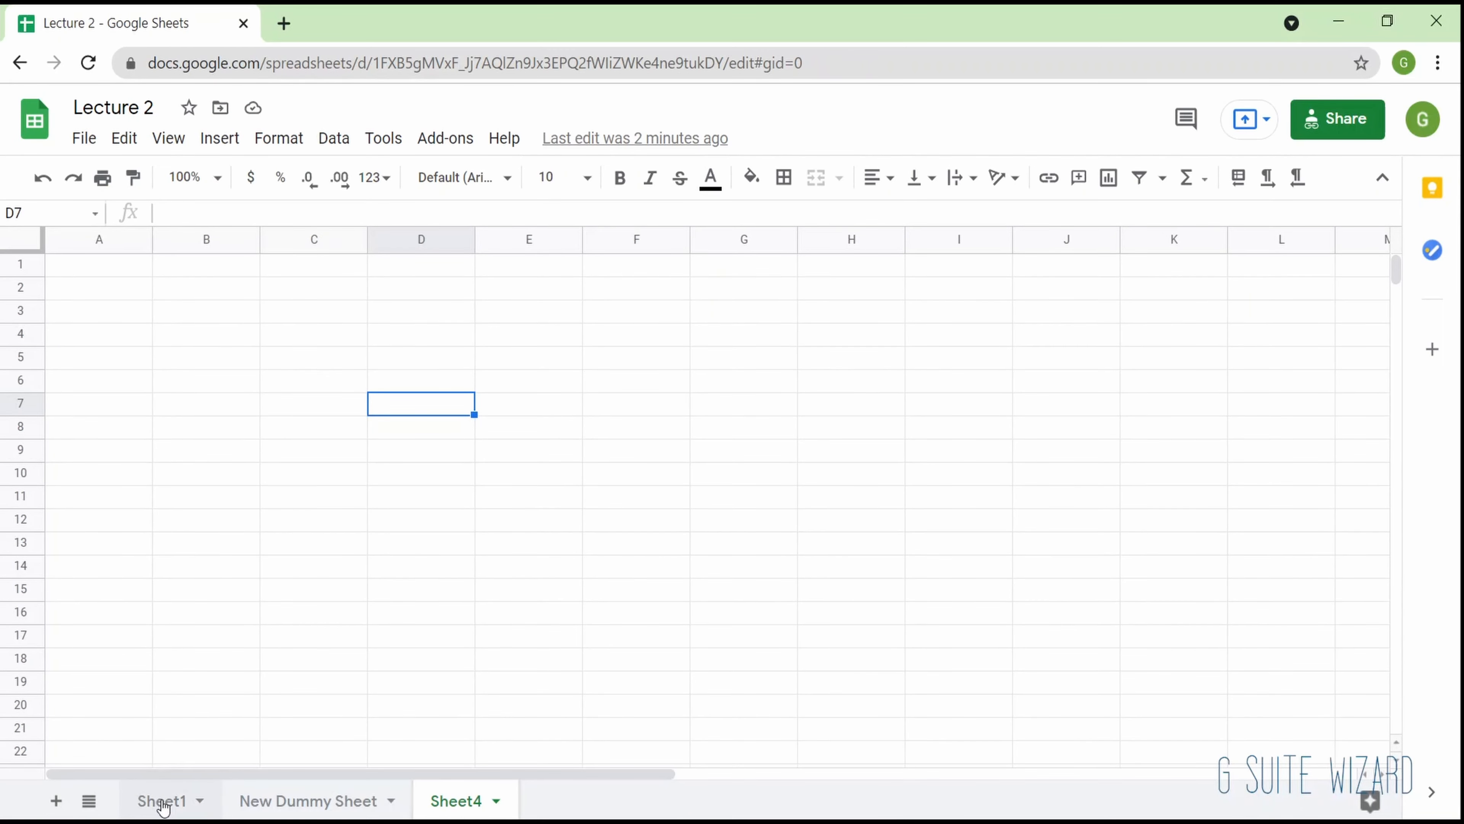
pyautogui.click(279, 807)
pyautogui.click(503, 414)
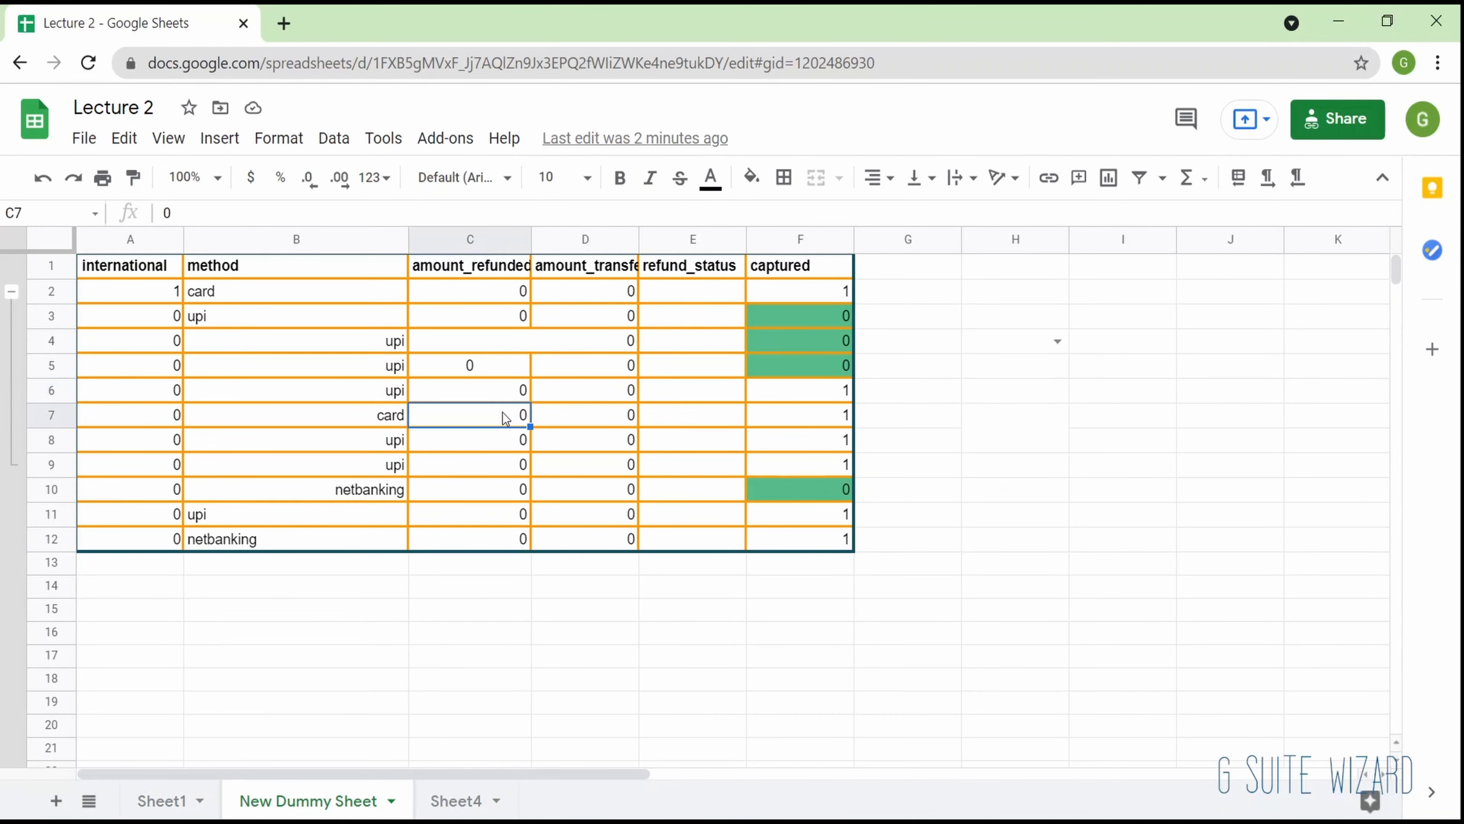
pyautogui.rightClick(502, 411)
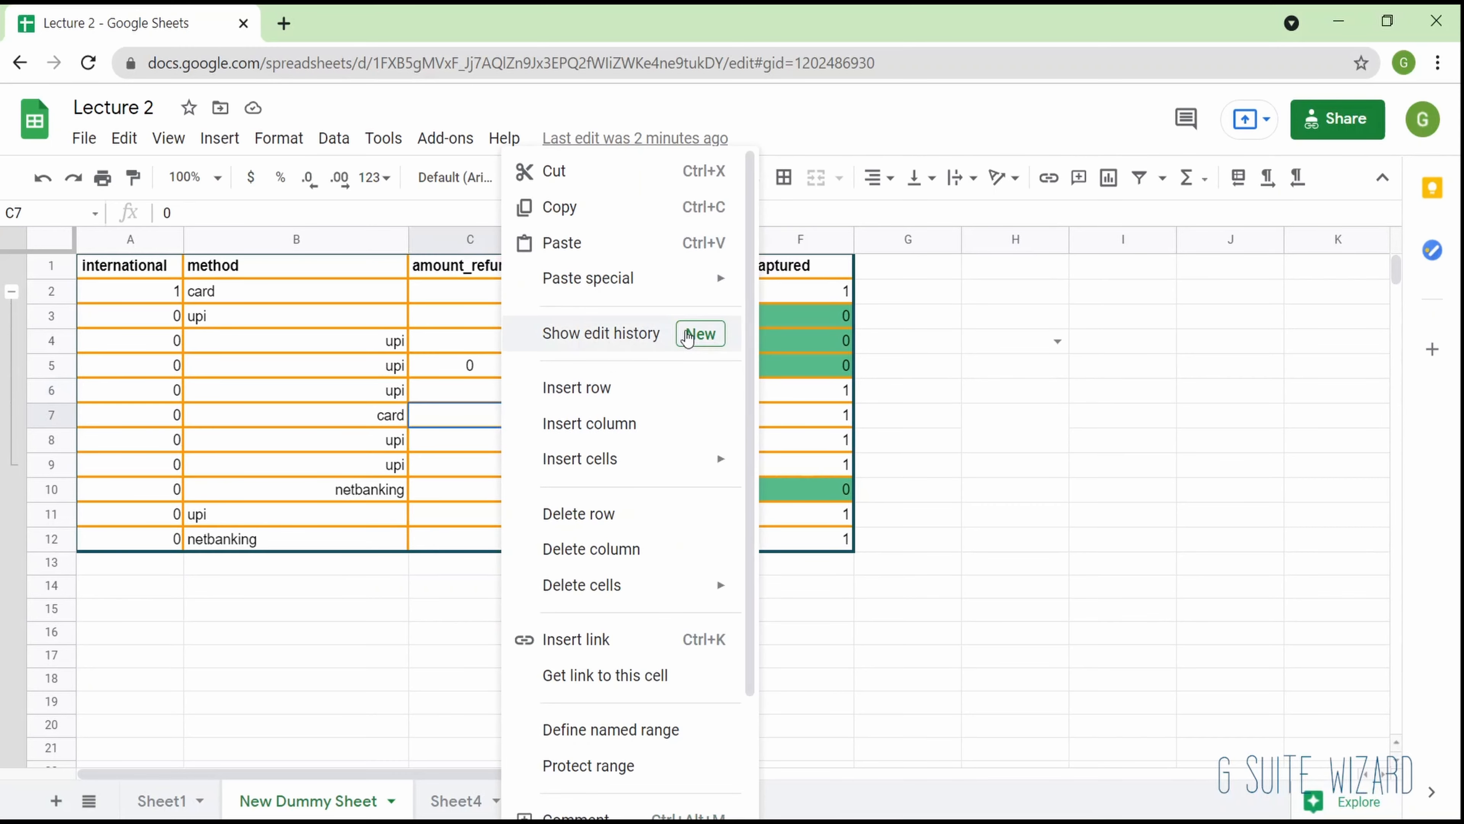
pyautogui.click(686, 335)
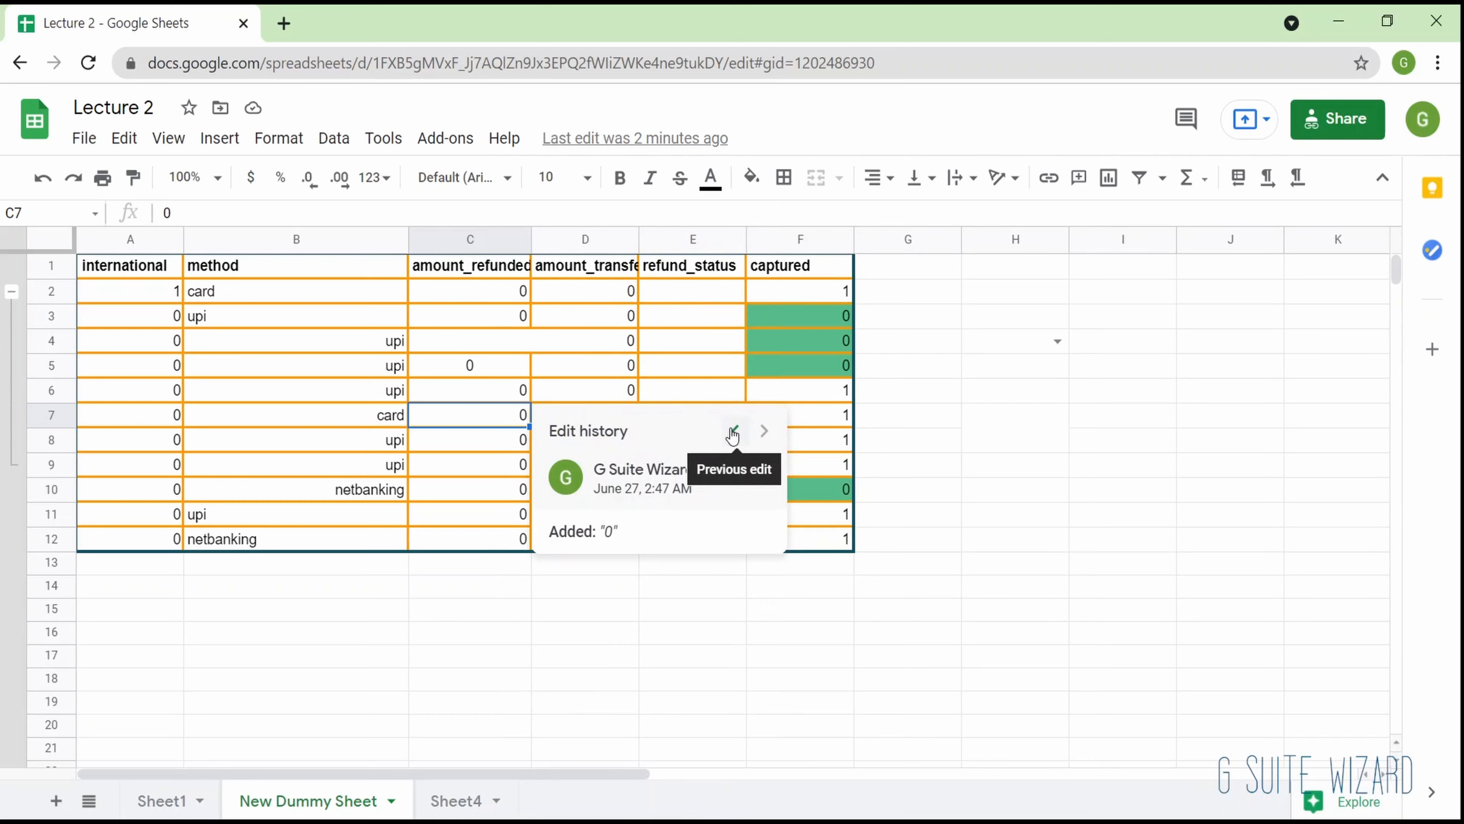
pyautogui.click(733, 434)
pyautogui.click(734, 434)
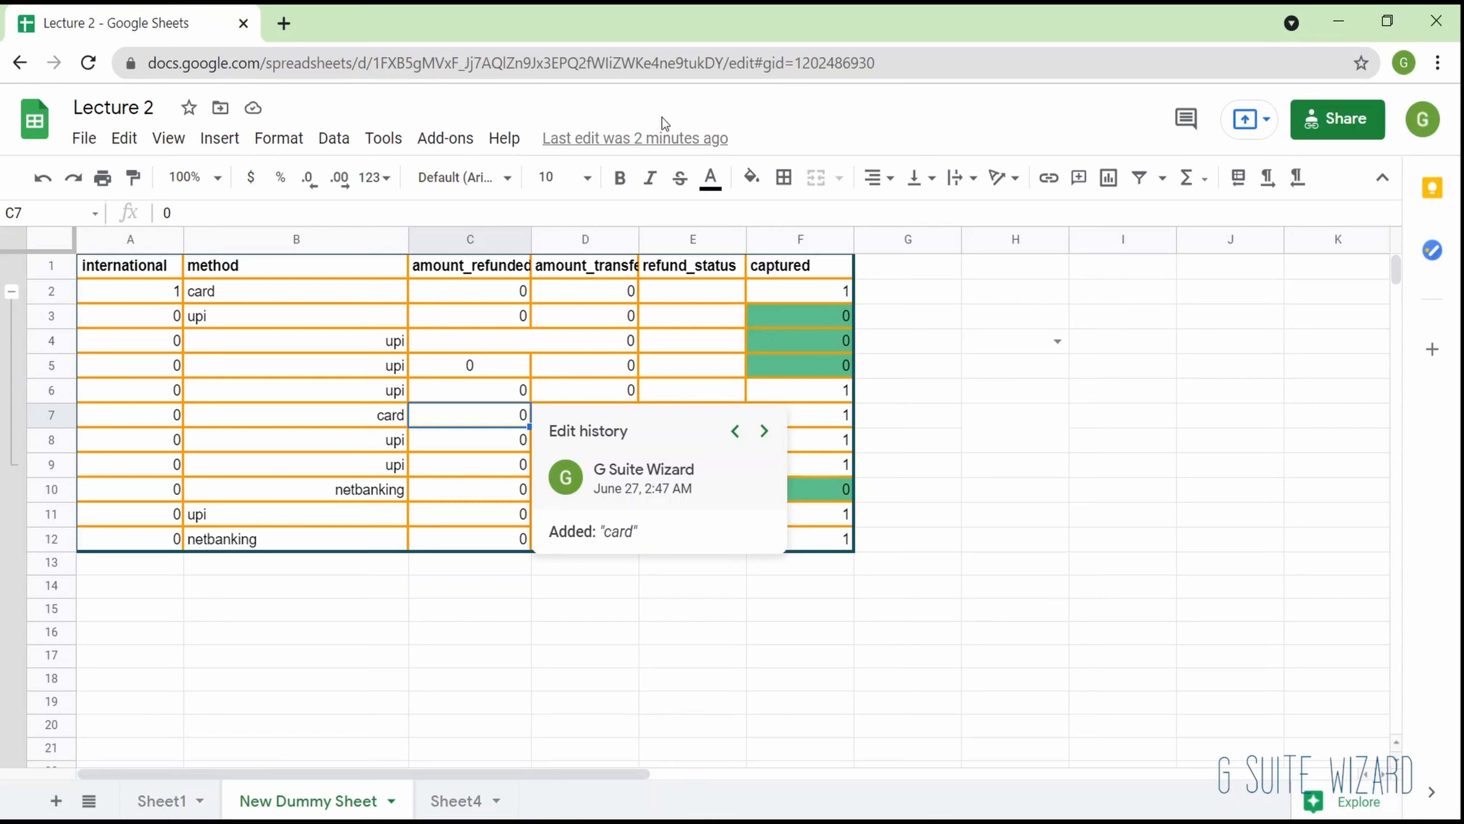
pyautogui.click(737, 431)
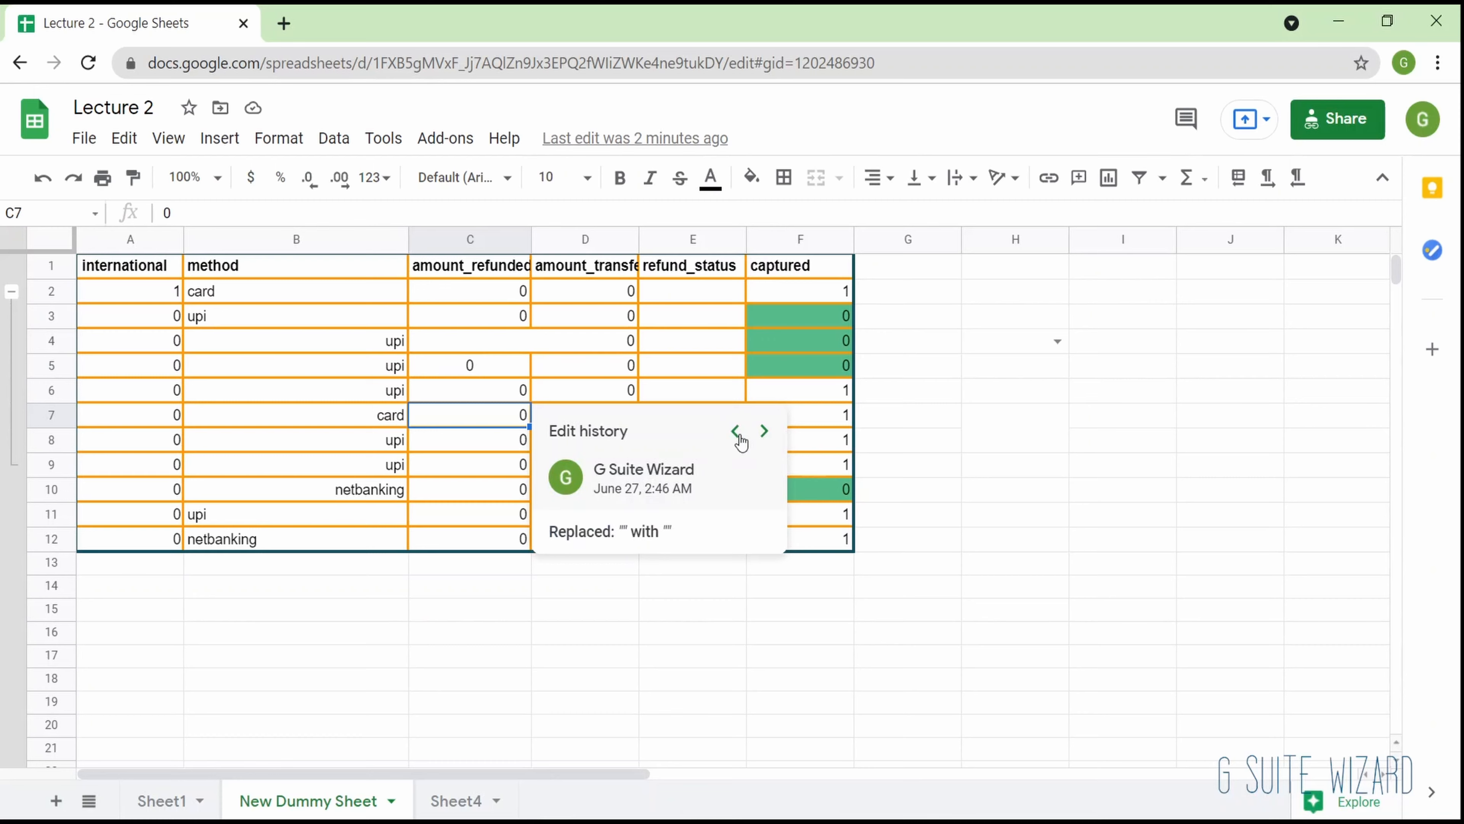
pyautogui.click(736, 431)
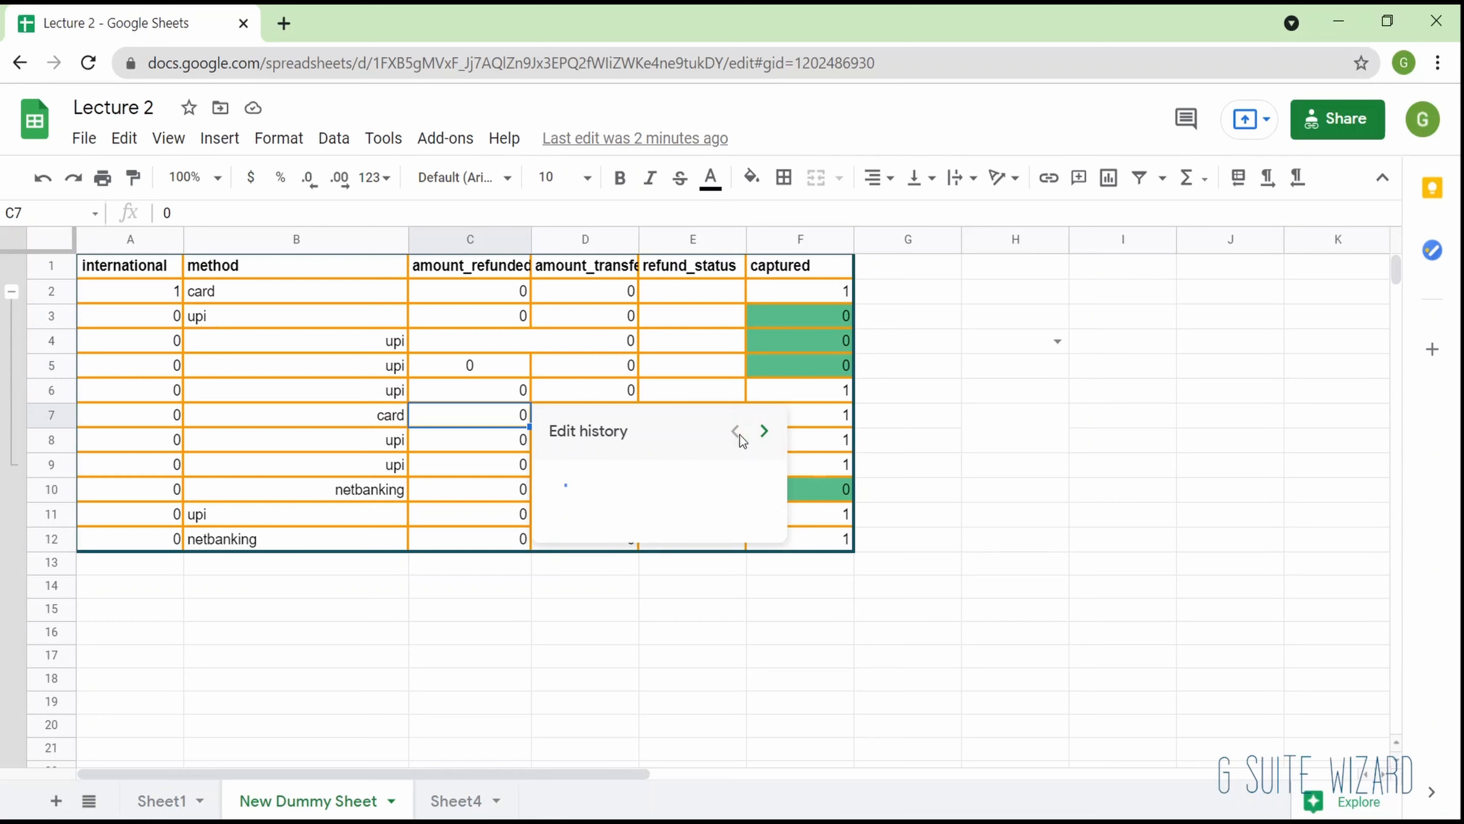
pyautogui.click(529, 317)
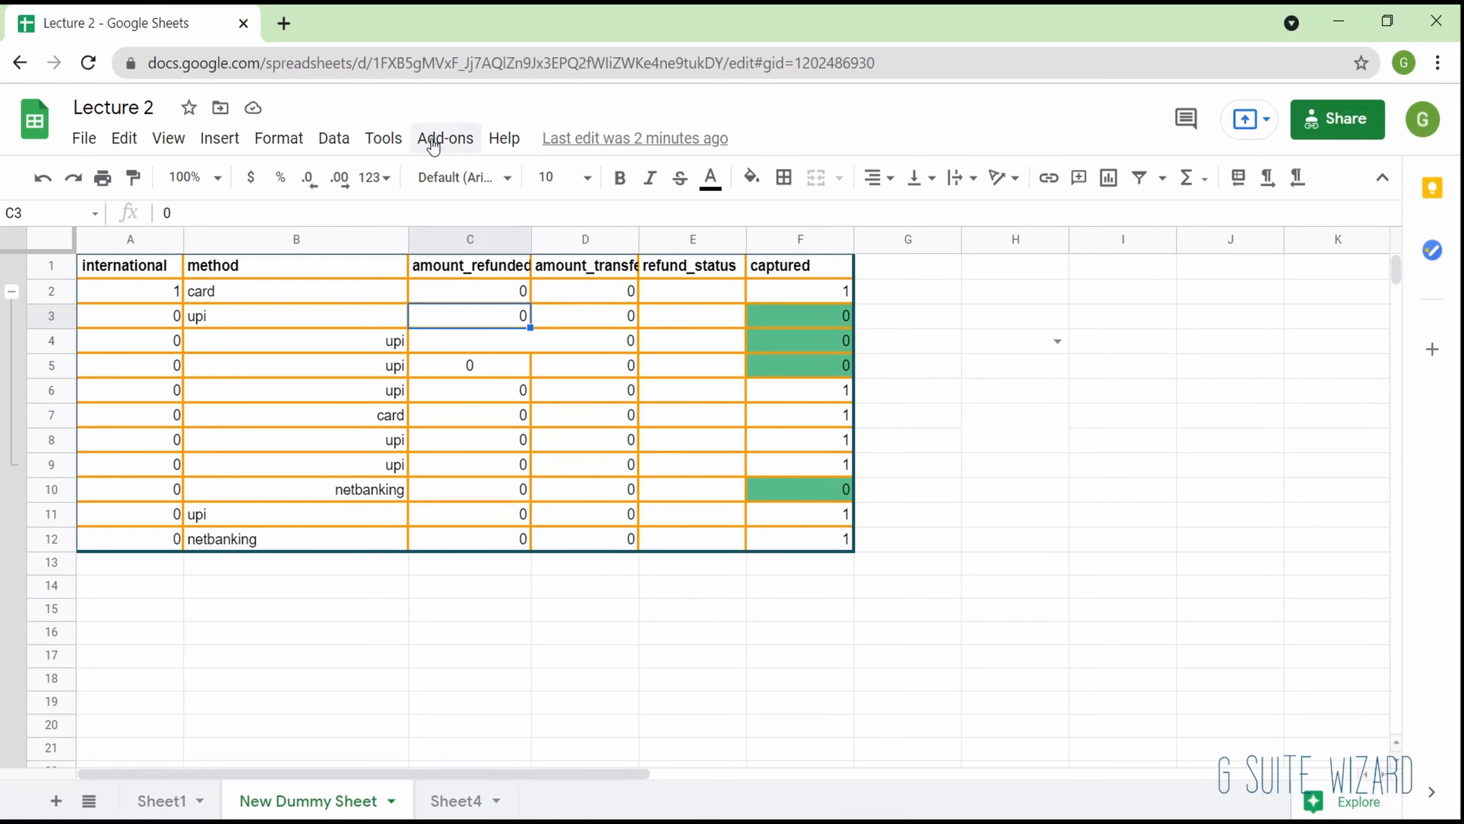
# - Look through the remaining commands offered for cell C7, down to conditional formatting and data validation, without applying any
pyautogui.rightClick(437, 422)
pyautogui.scroll(-2, 484, 641)
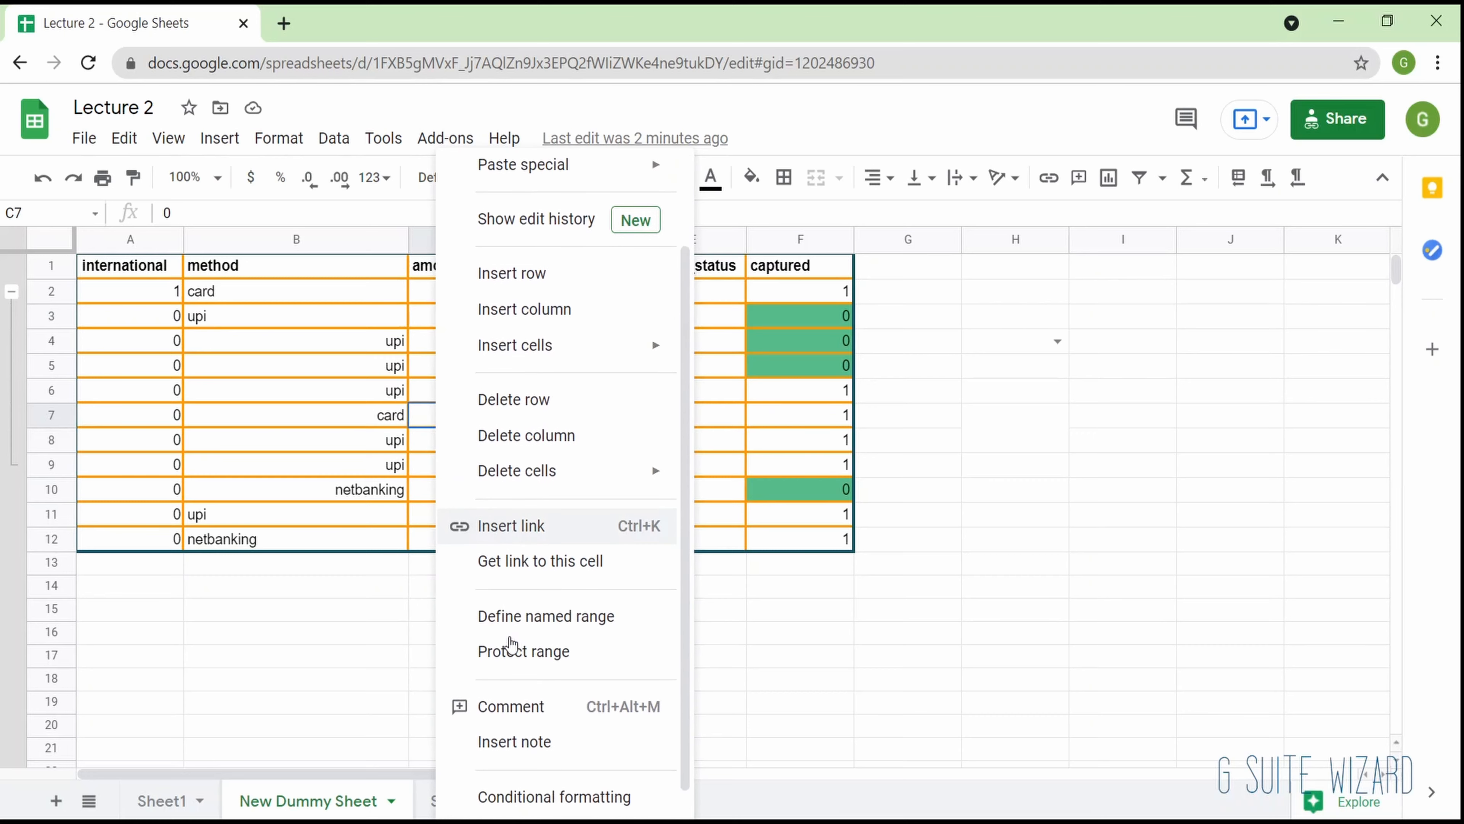
pyautogui.scroll(-1, 523, 695)
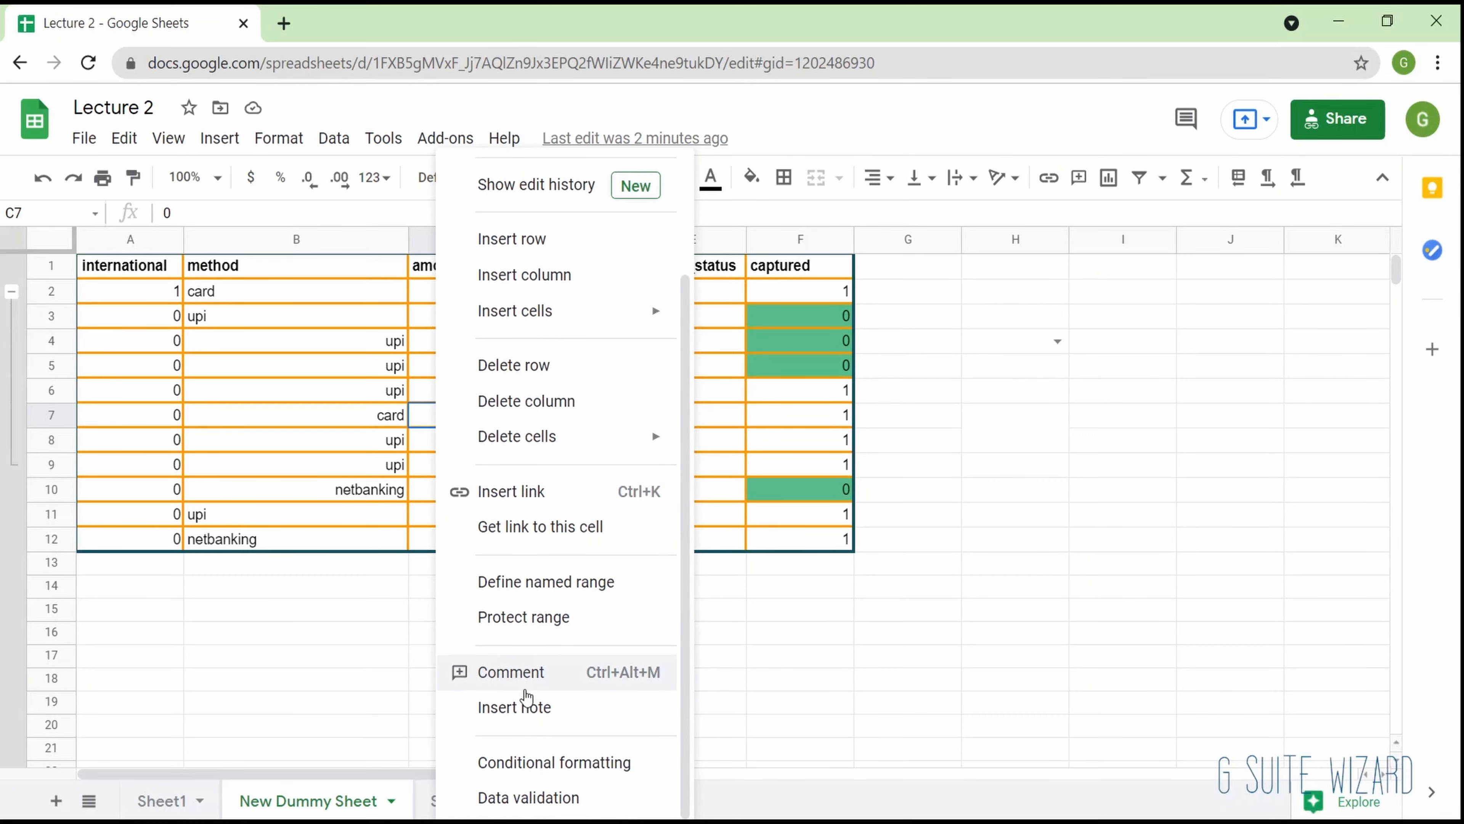
pyautogui.scroll(3, 525, 697)
pyautogui.scroll(-3, 524, 695)
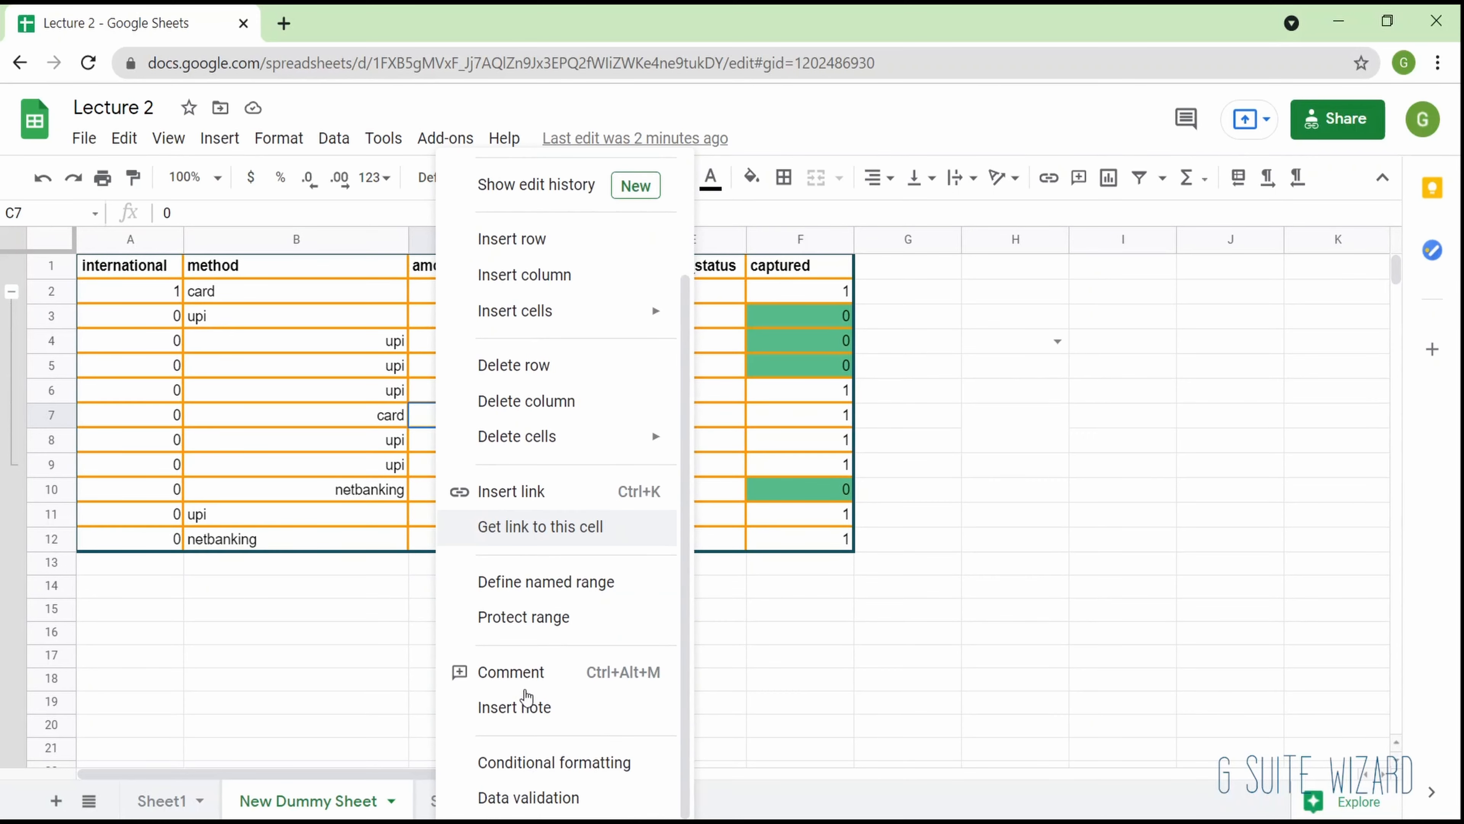
pyautogui.click(340, 424)
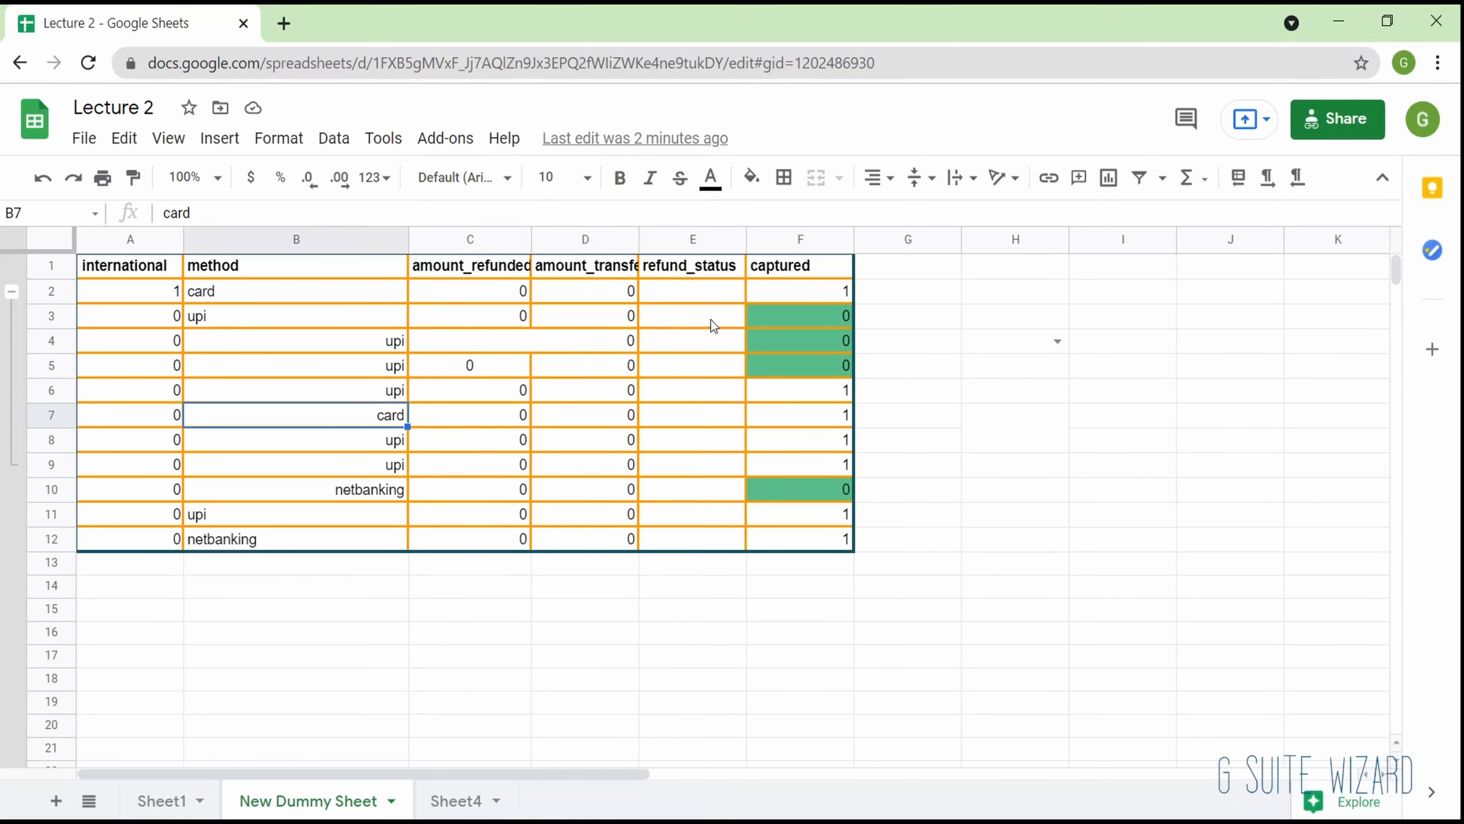
# - Review the comment history for all sheets, and check the document's Drive save status and offline availability
pyautogui.click(1188, 115)
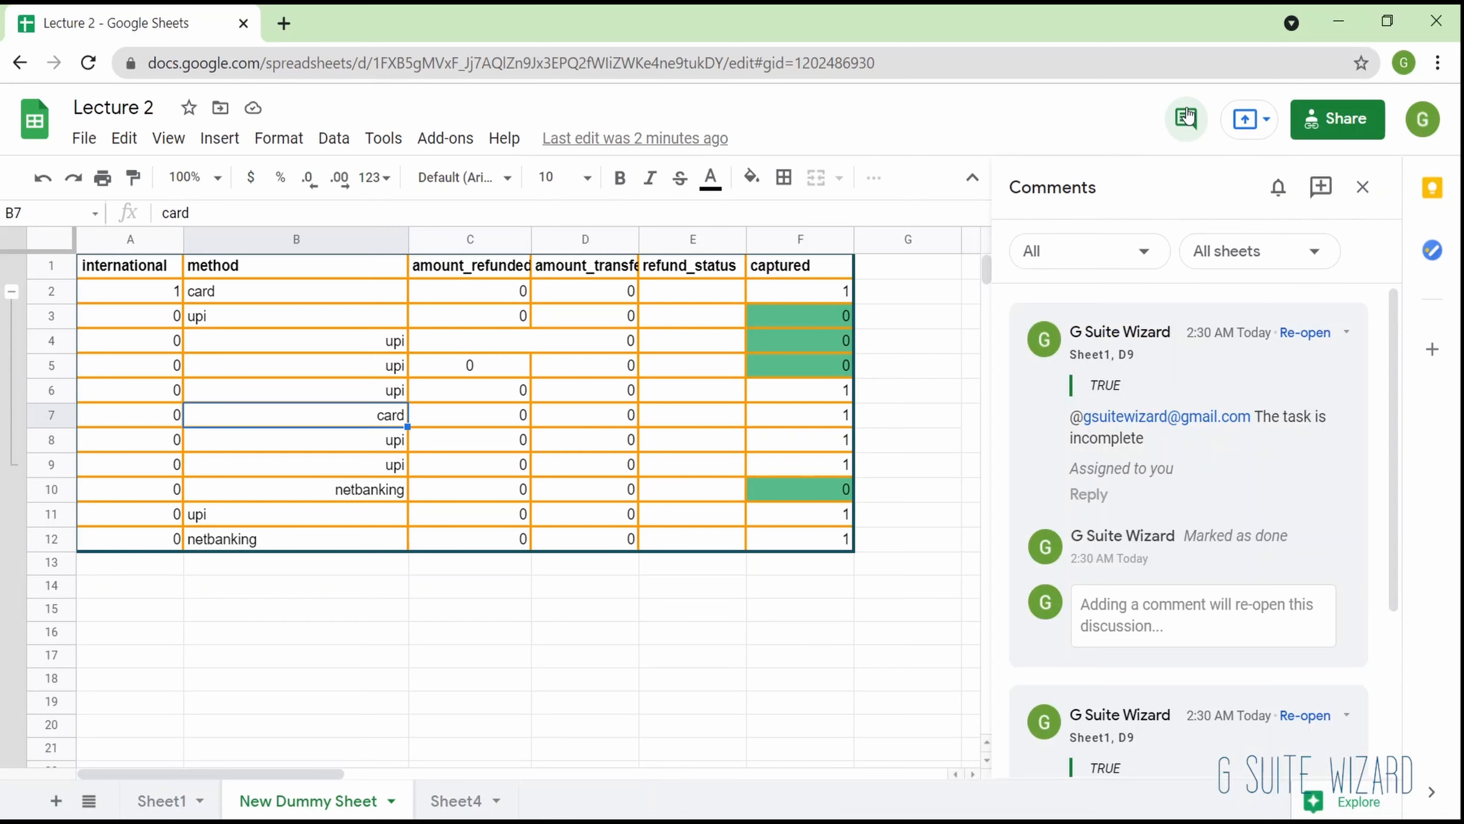
pyautogui.scroll(-2, 1186, 448)
pyautogui.scroll(-2, 1186, 448)
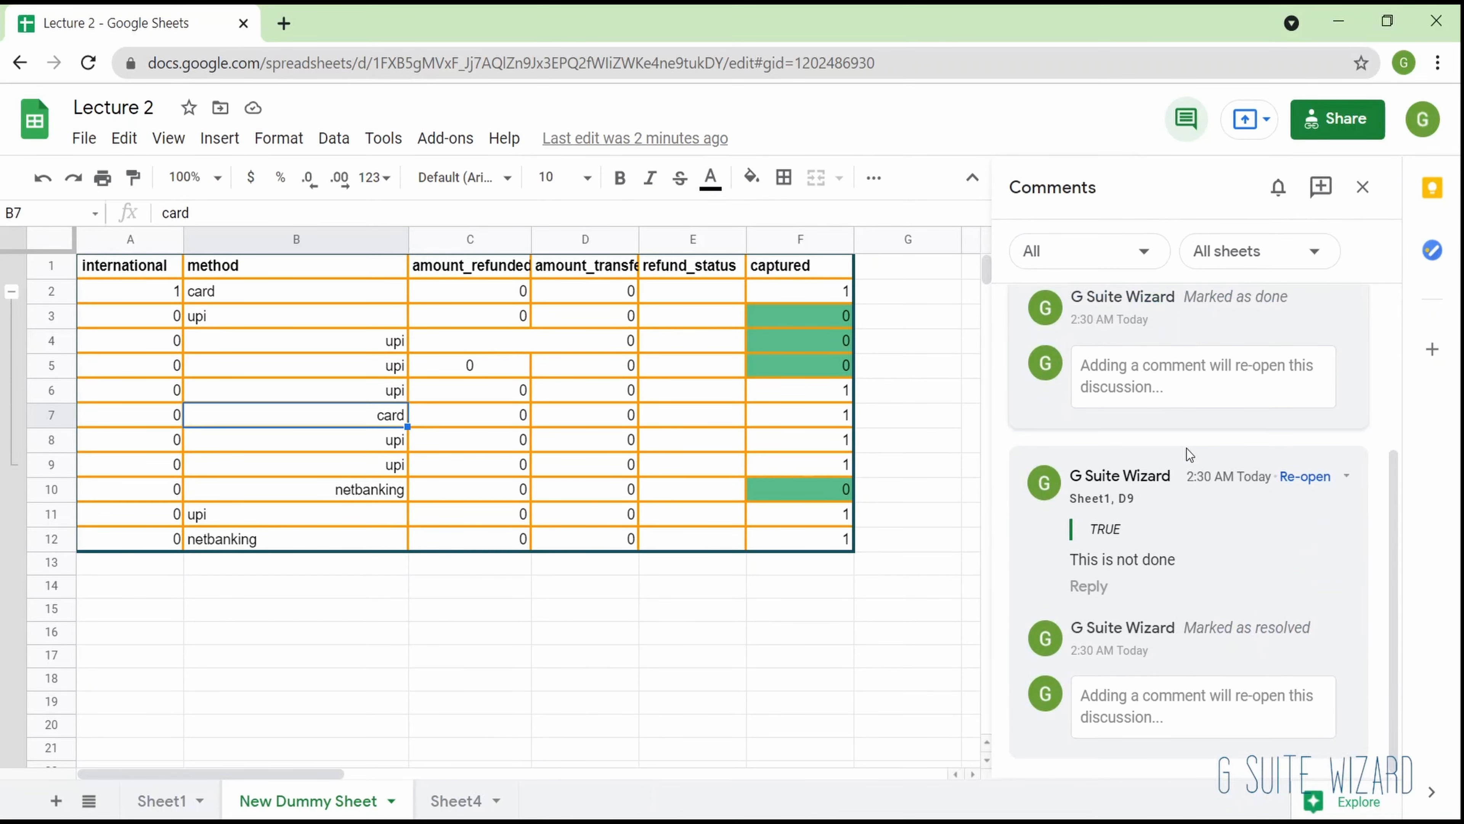
pyautogui.scroll(4, 1186, 449)
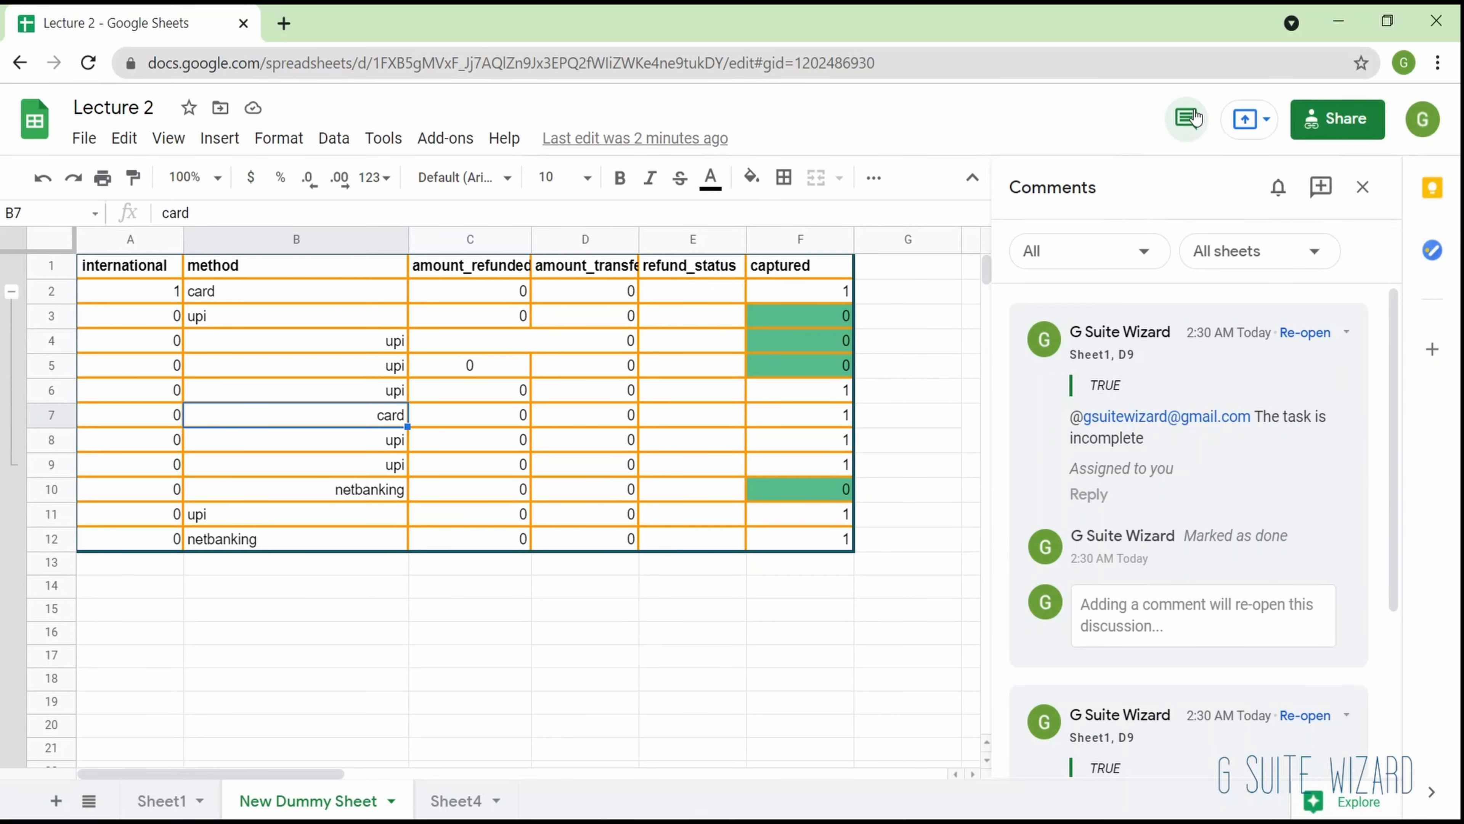
pyautogui.click(1306, 128)
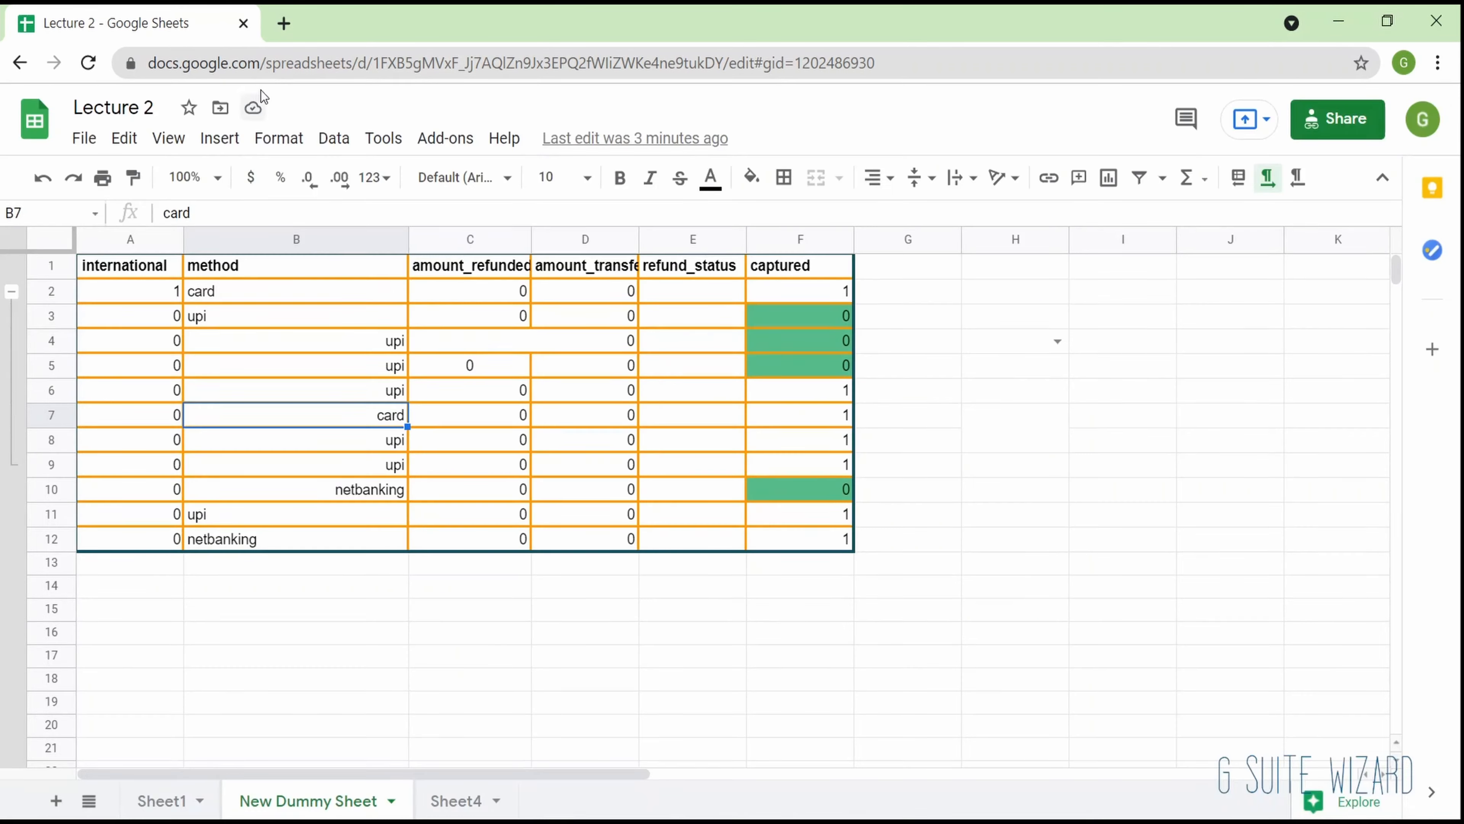
pyautogui.click(255, 108)
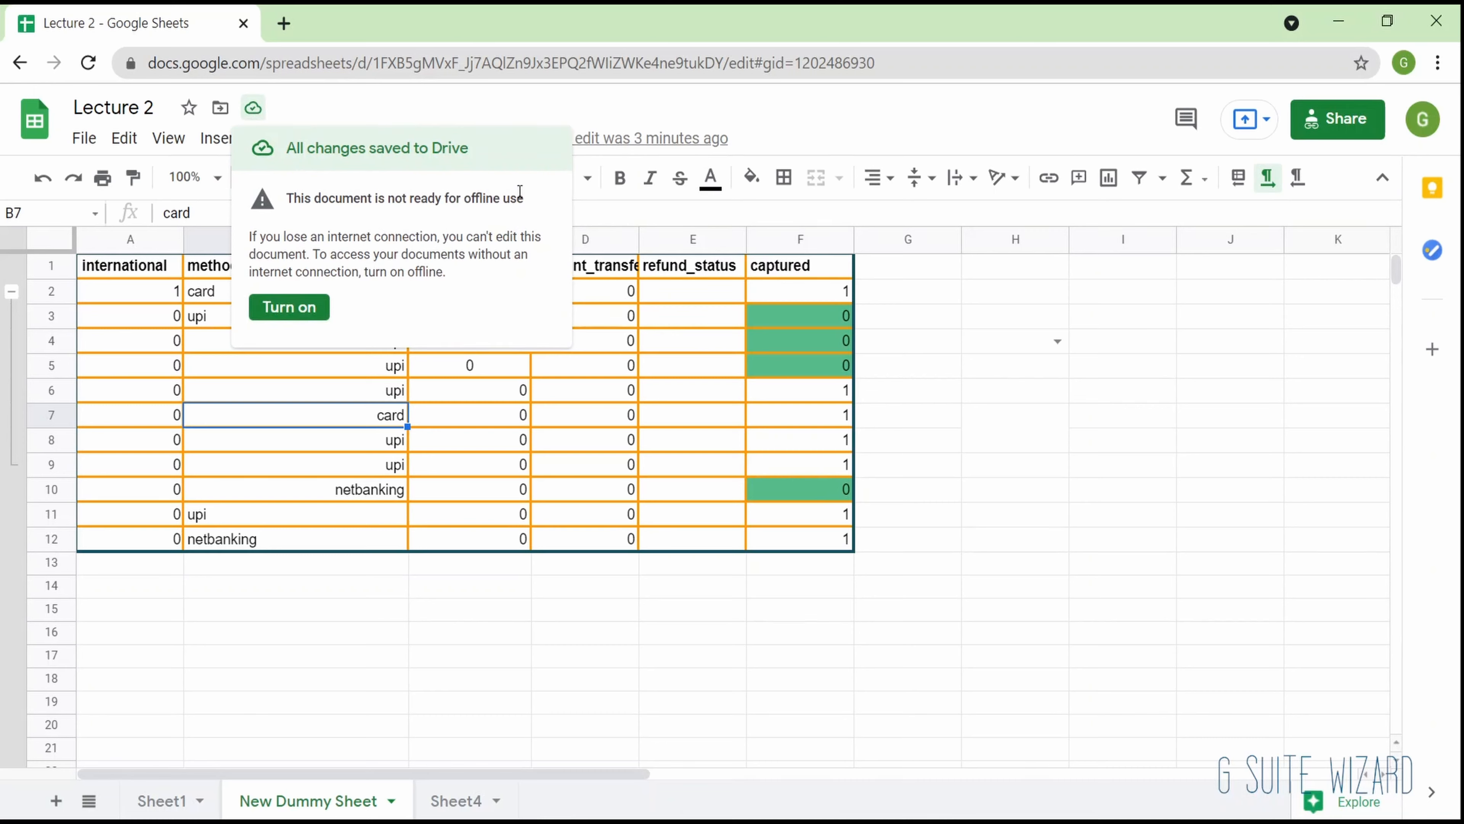
pyautogui.click(643, 326)
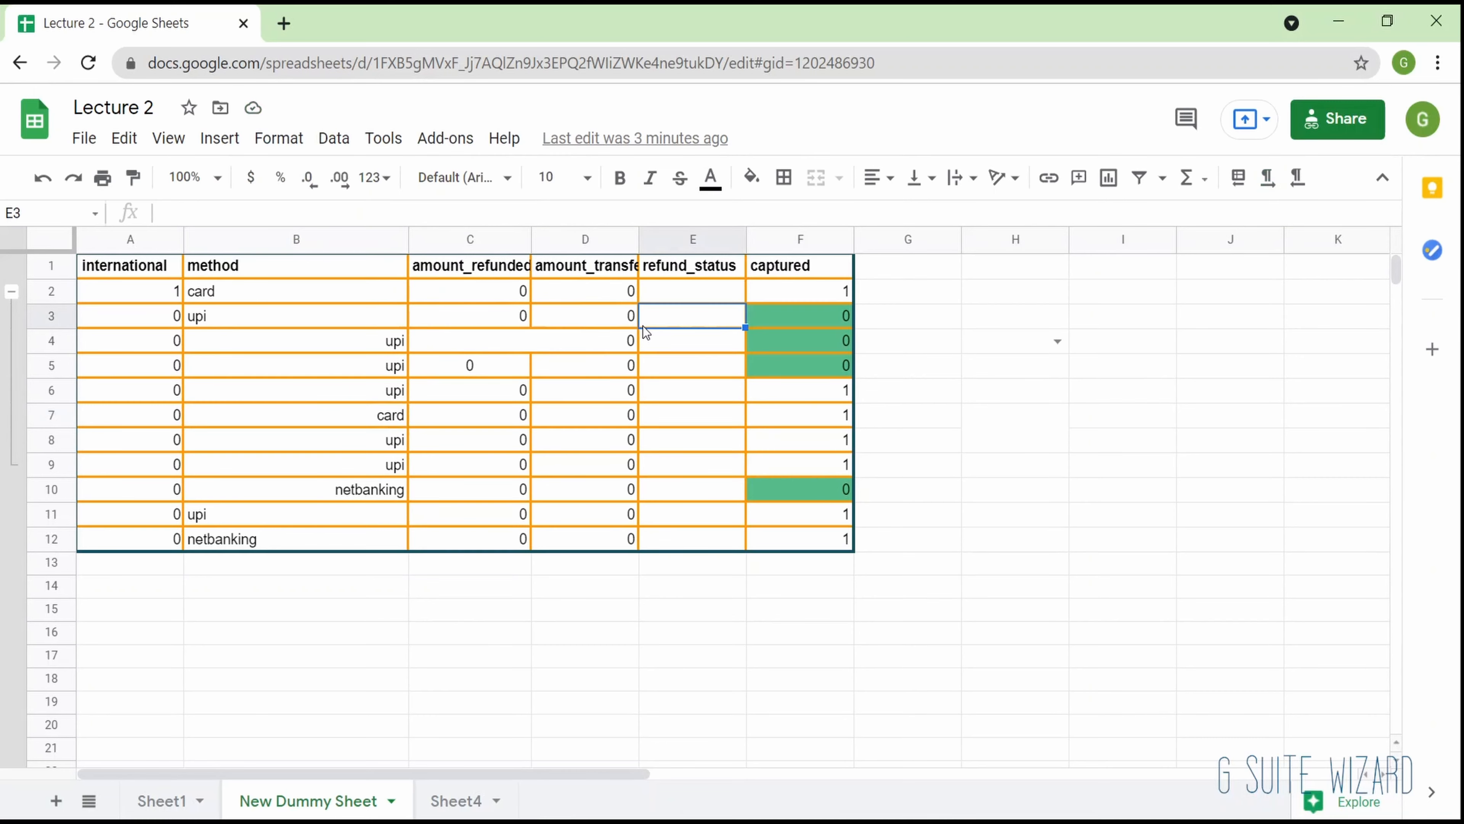